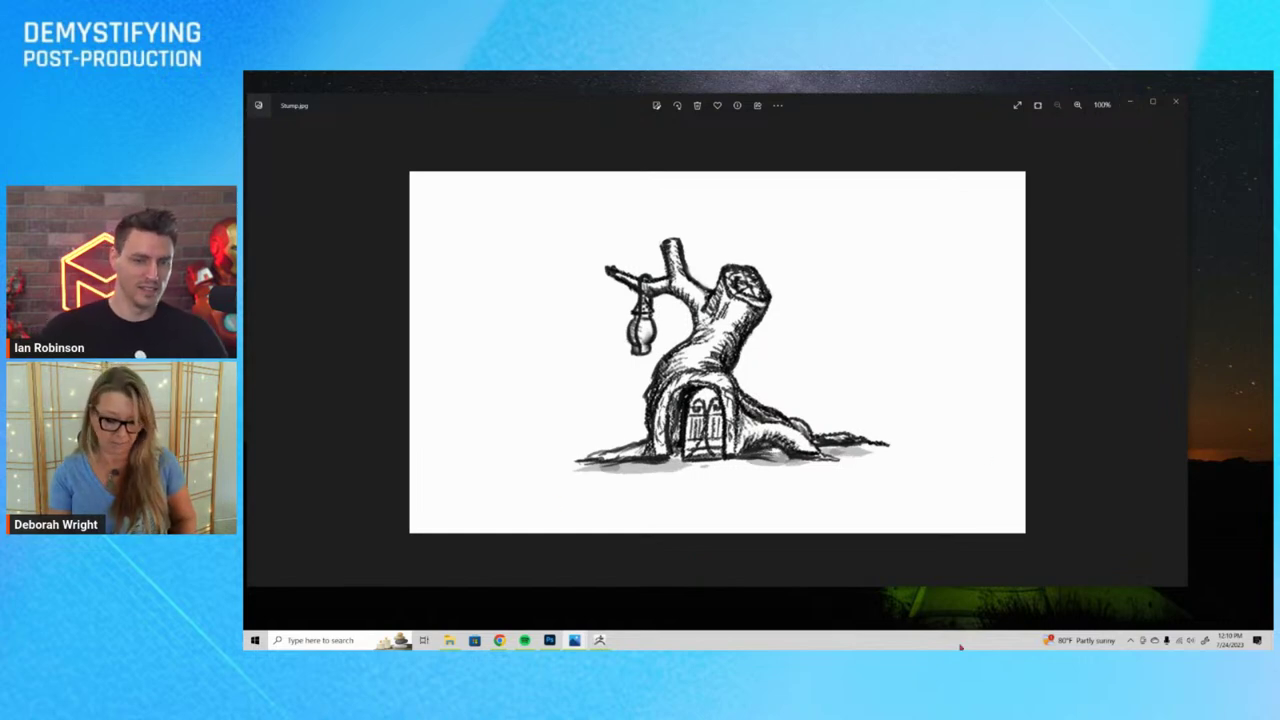
Switch to ZBrush, select the Demystify-Tree subtool and hide the foliage and the cylinder base
click(599, 640)
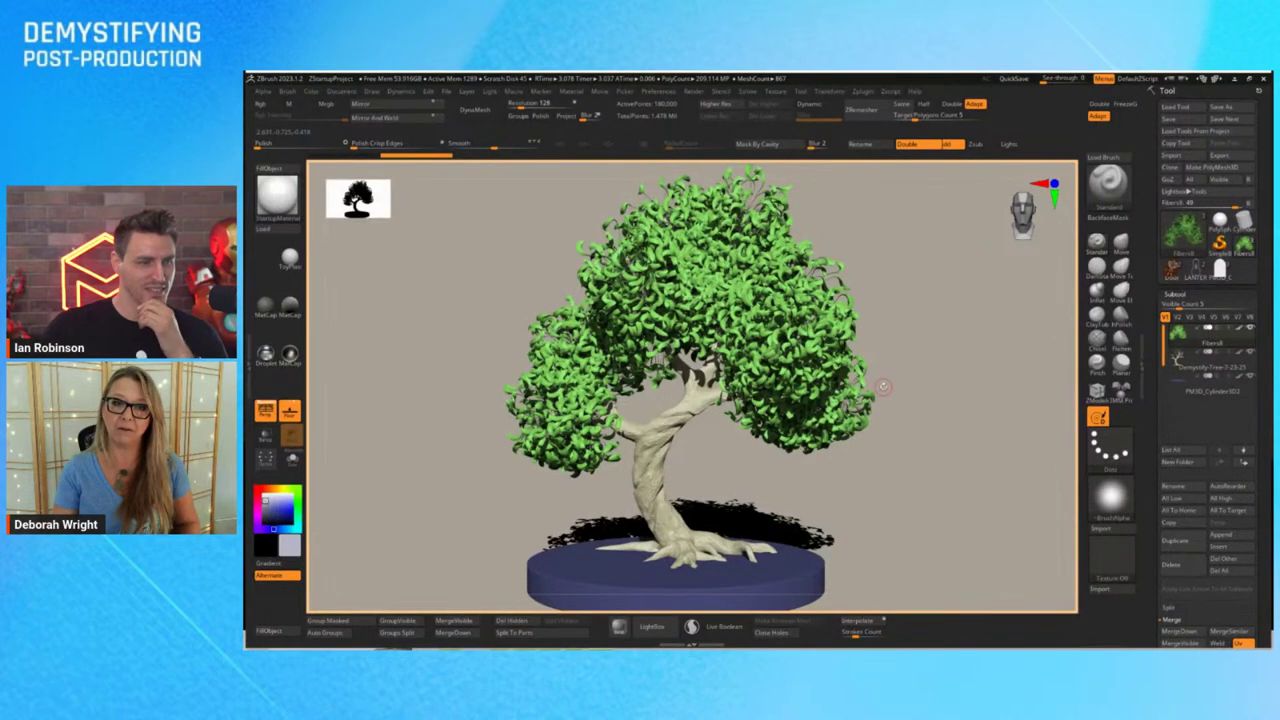
click(1237, 78)
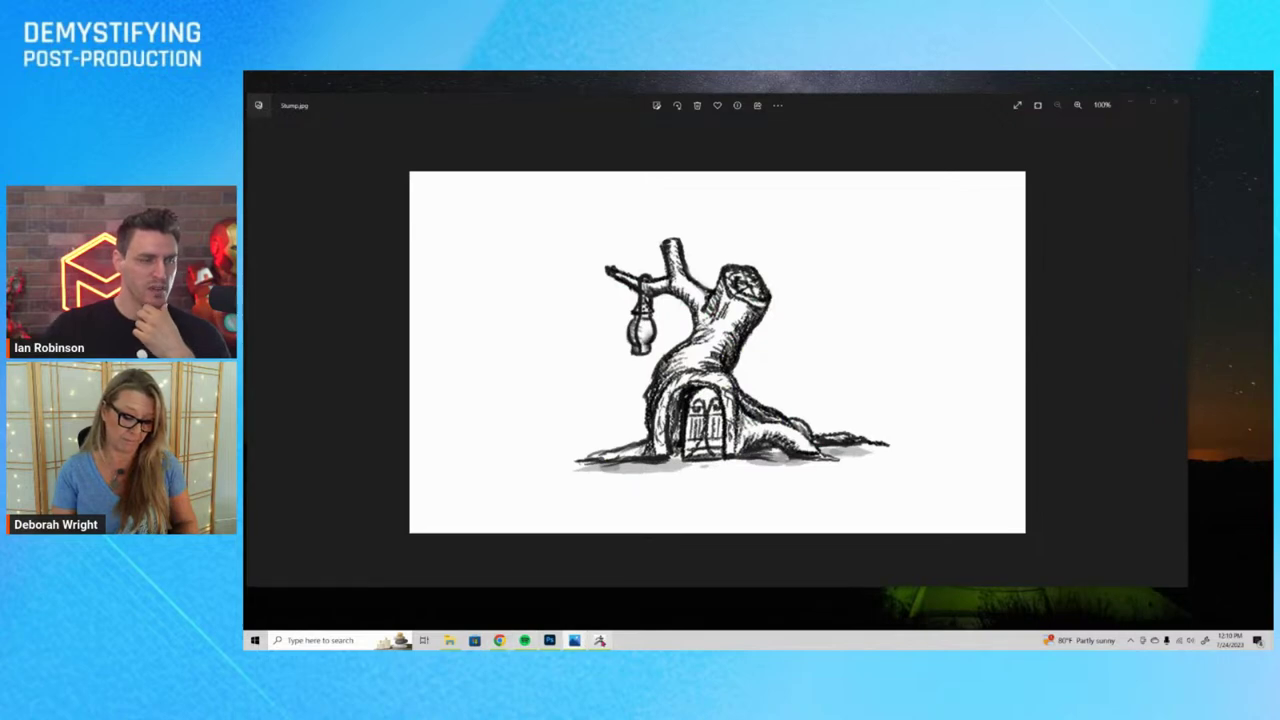
click(599, 640)
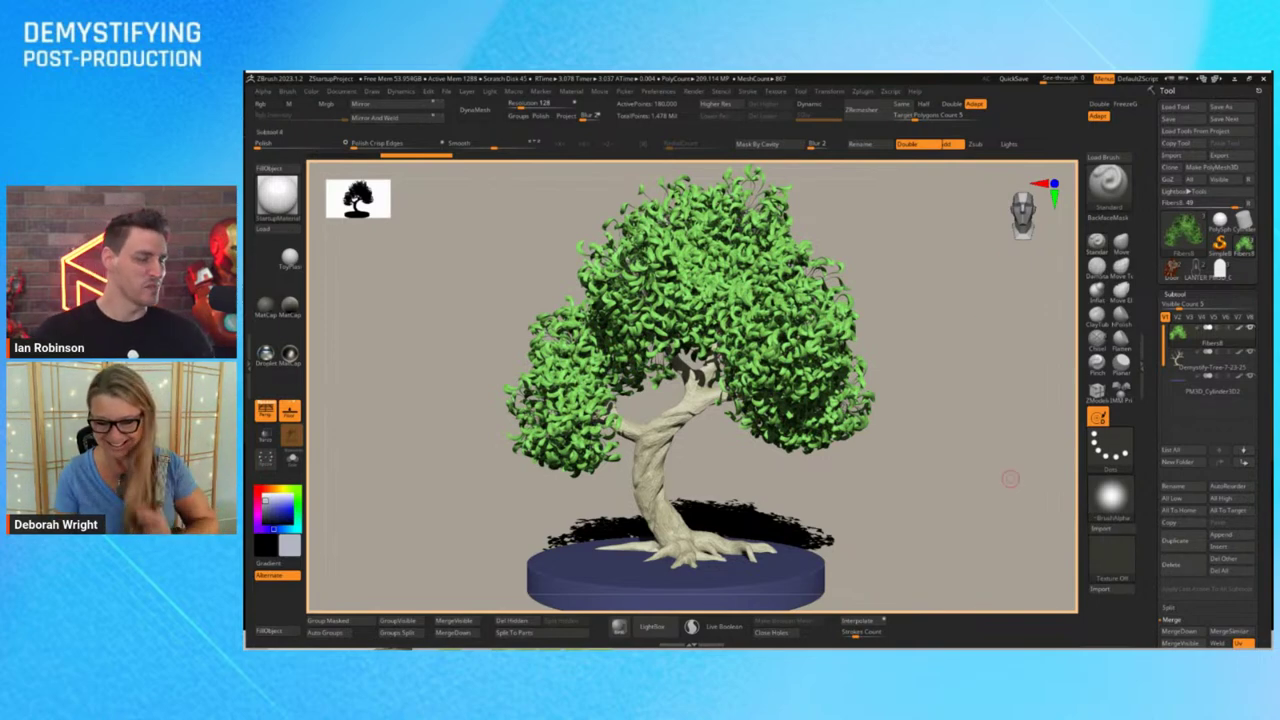
mouse_move(1241, 338)
click(1210, 360)
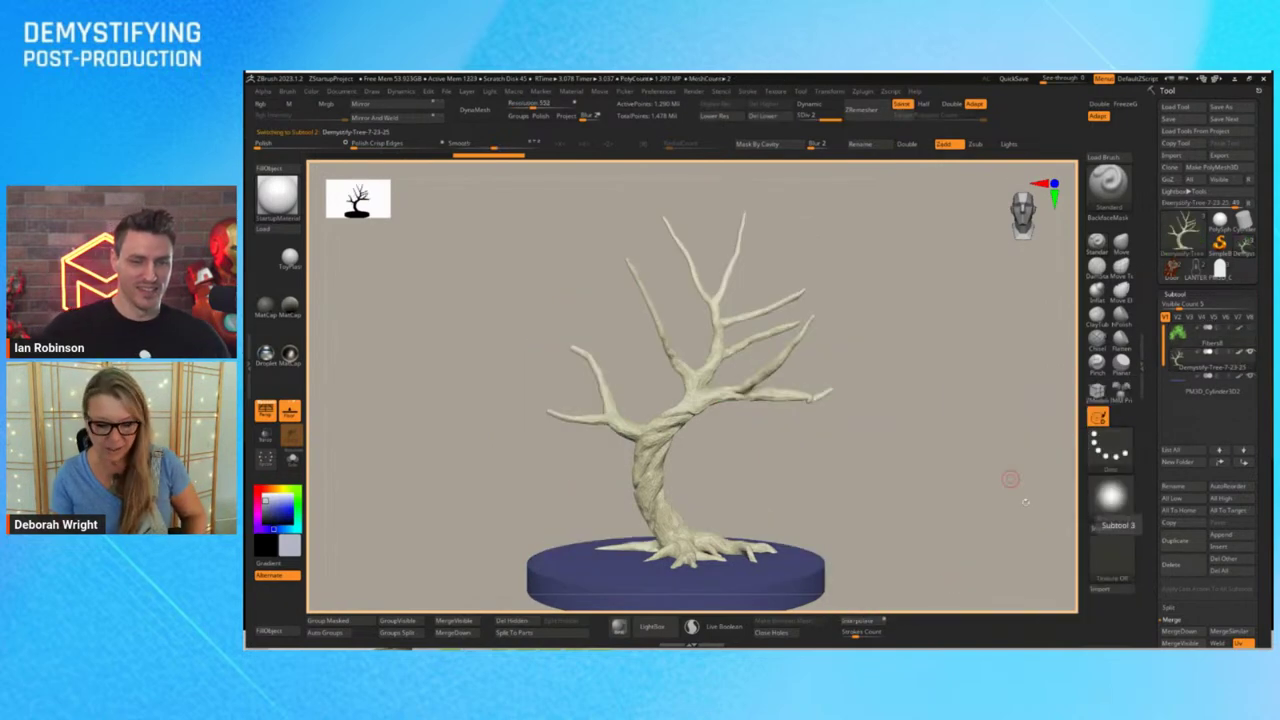
click(1250, 377)
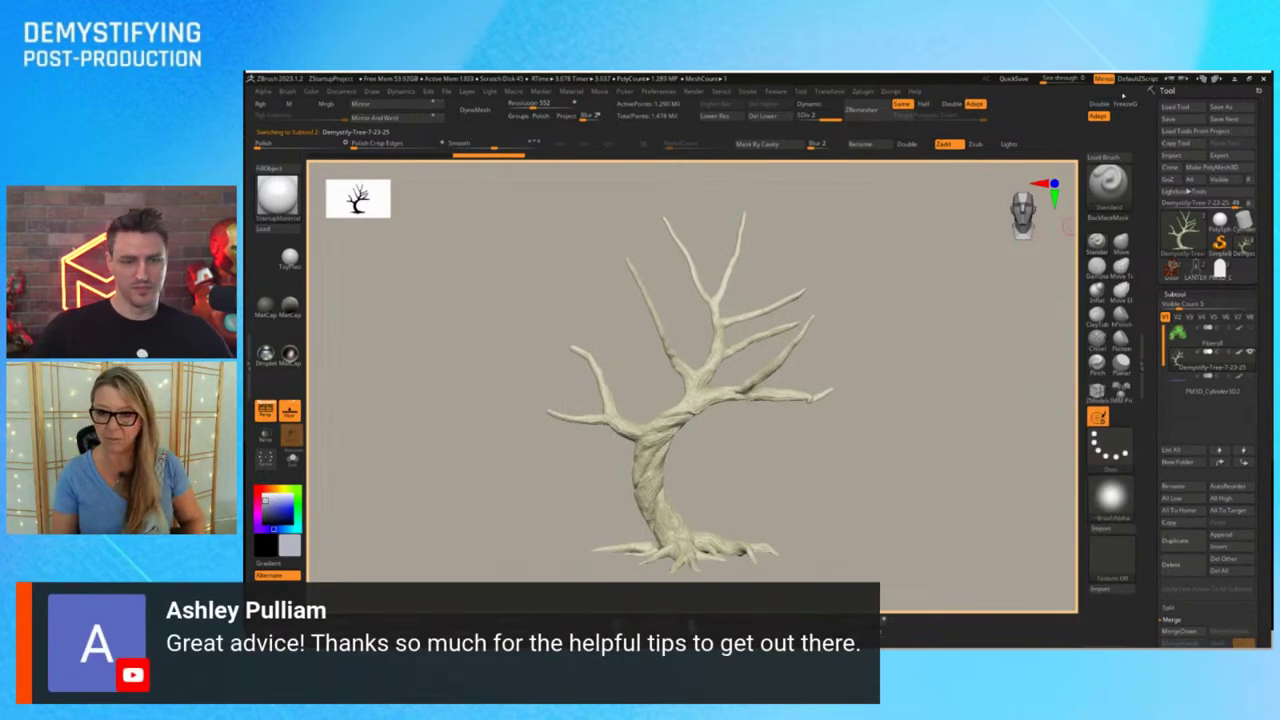
Compare the bare tree with the stump sketch behind it using See-through, and restore the window to full opacity
drag(1045, 79, 1056, 80)
mouse_move(938, 509)
mouse_down()
mouse_move(851, 509)
mouse_move(919, 503)
mouse_move(920, 391)
mouse_move(922, 418)
mouse_move(989, 429)
mouse_move(974, 437)
mouse_up()
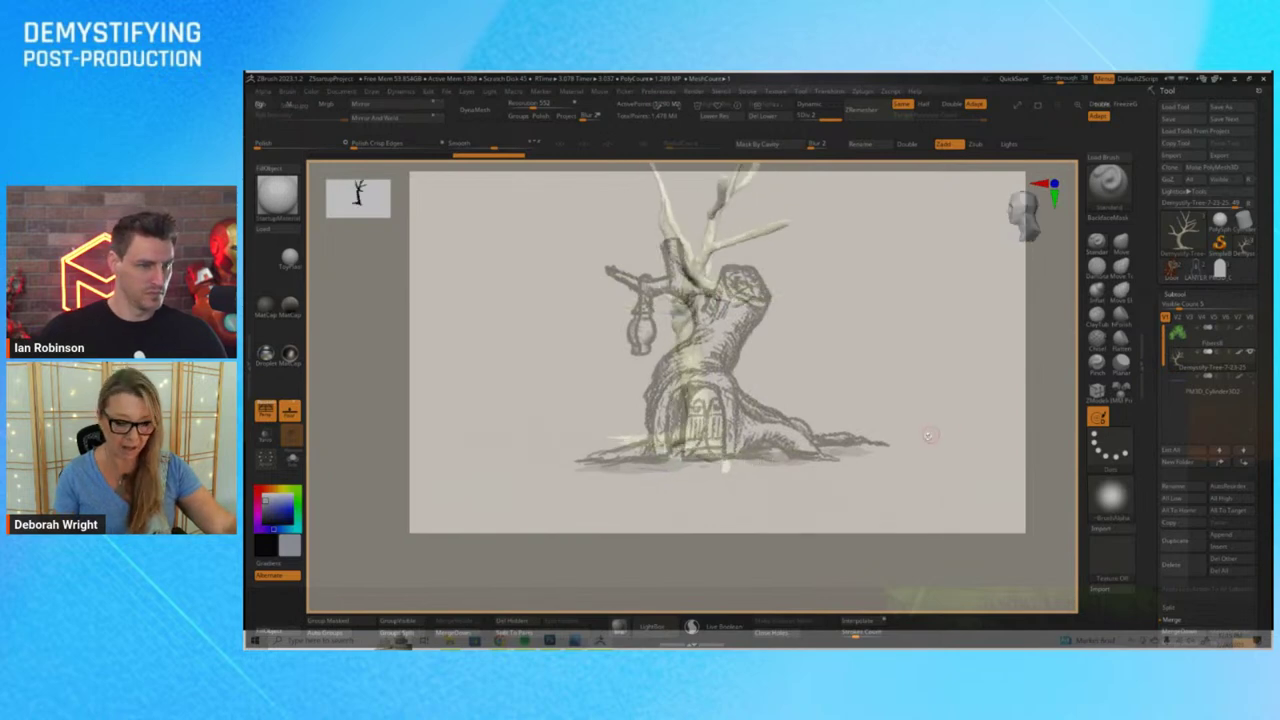
drag(858, 440, 962, 433)
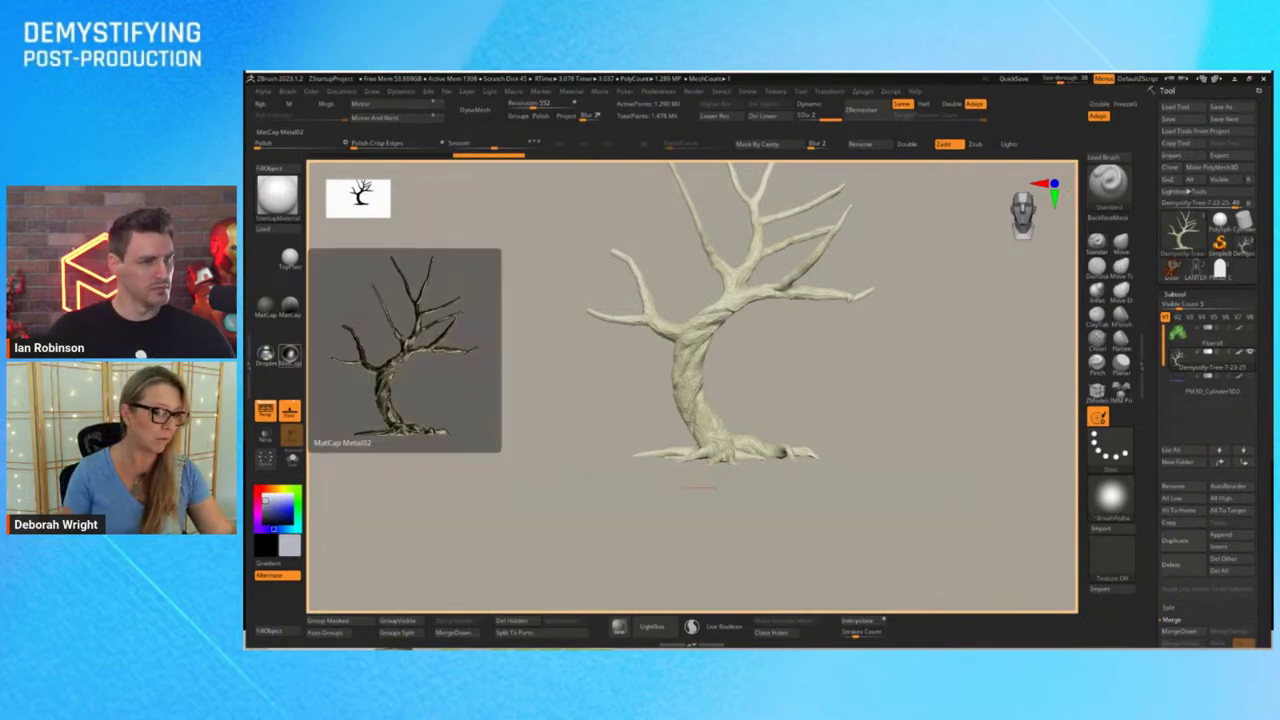
key(shift+r)
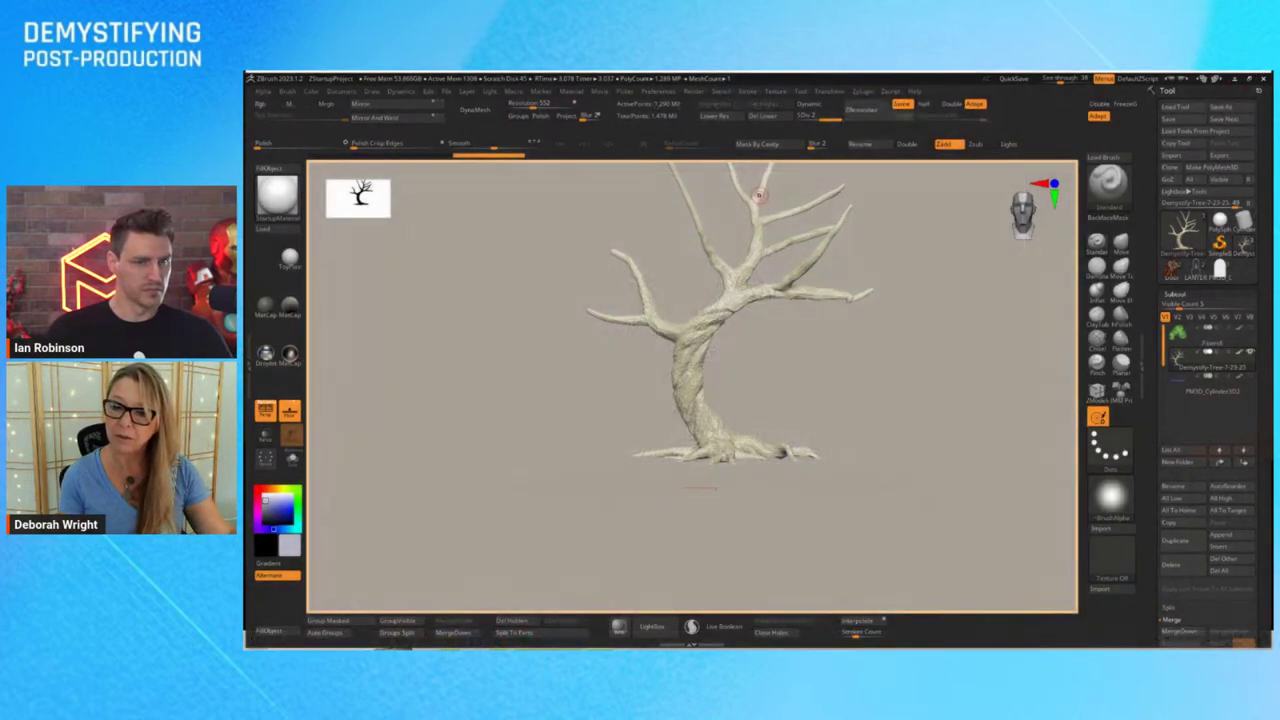
mouse_move(1061, 79)
mouse_down()
mouse_move(1072, 79)
mouse_move(1041, 79)
mouse_up()
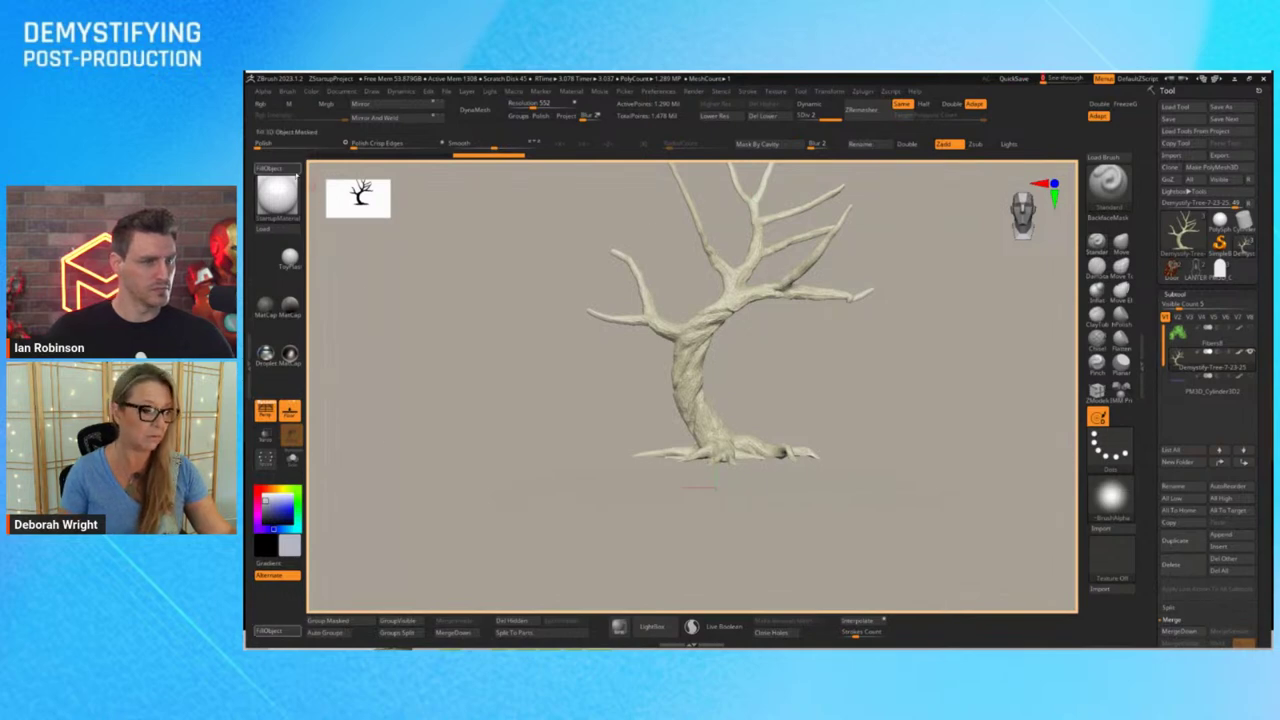
Enable Mrgb and fill the tree with the current grey colour and material
mouse_move(287, 200)
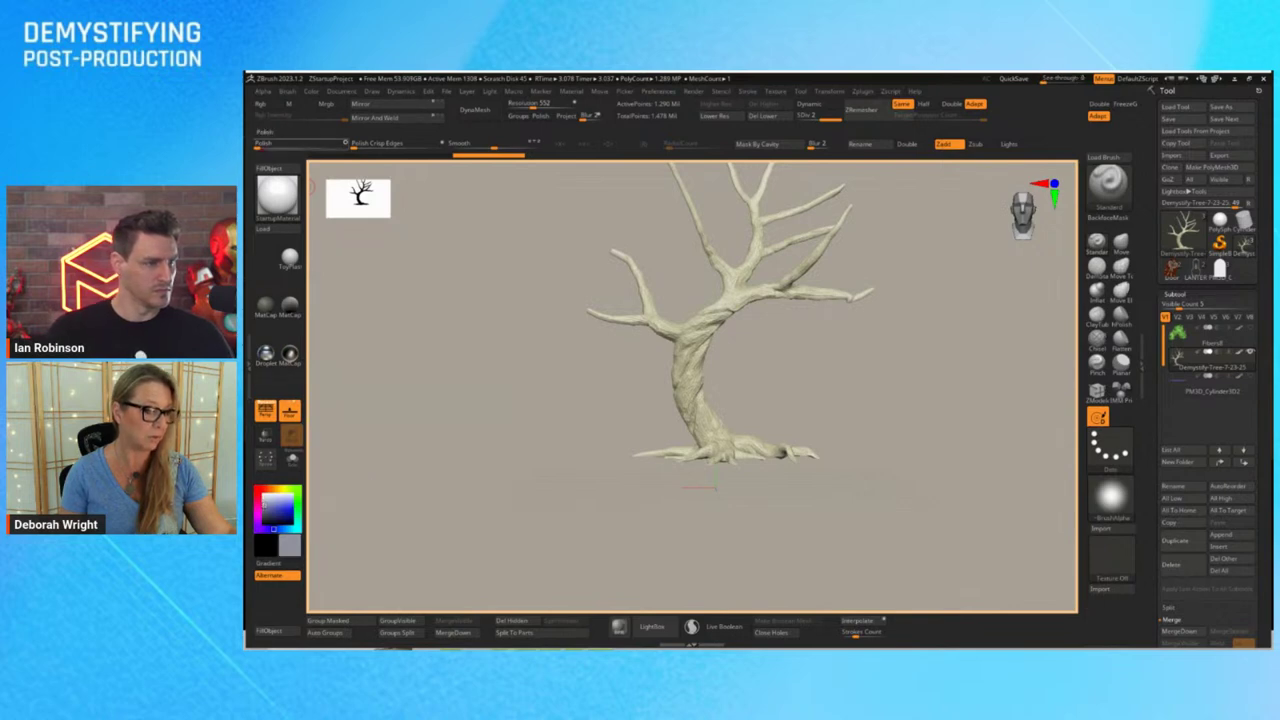
click(327, 104)
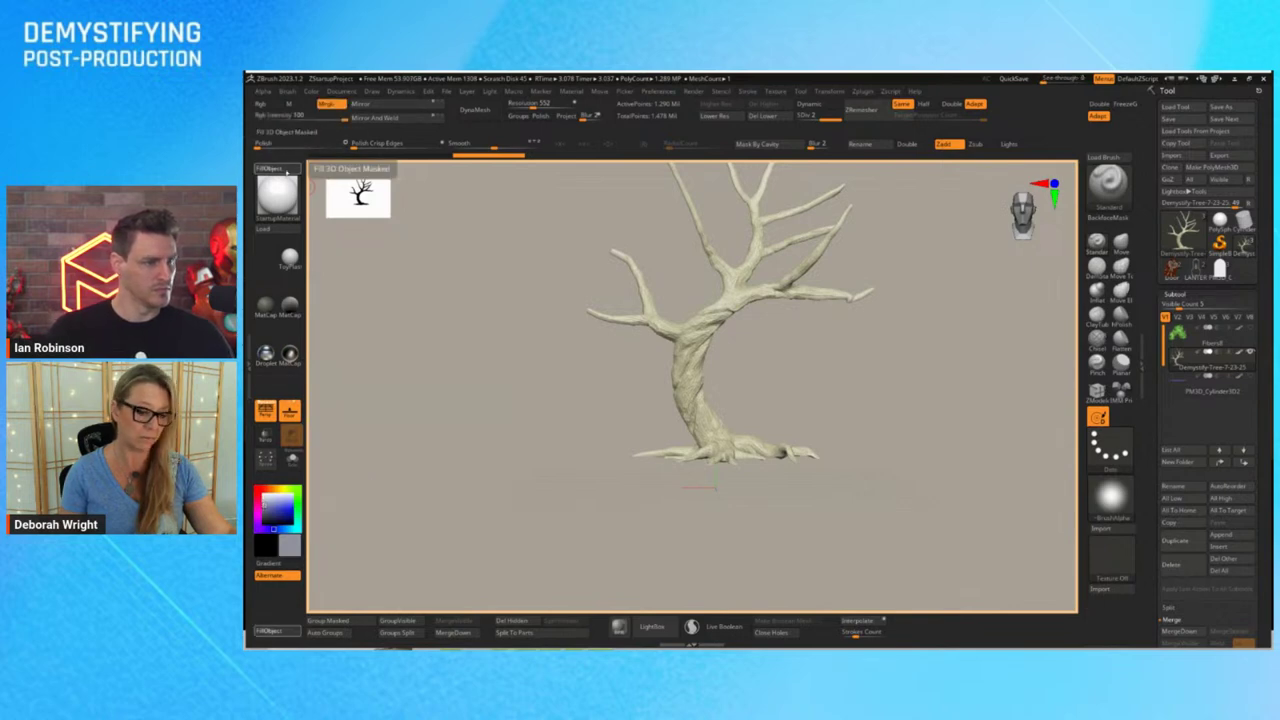
click(275, 169)
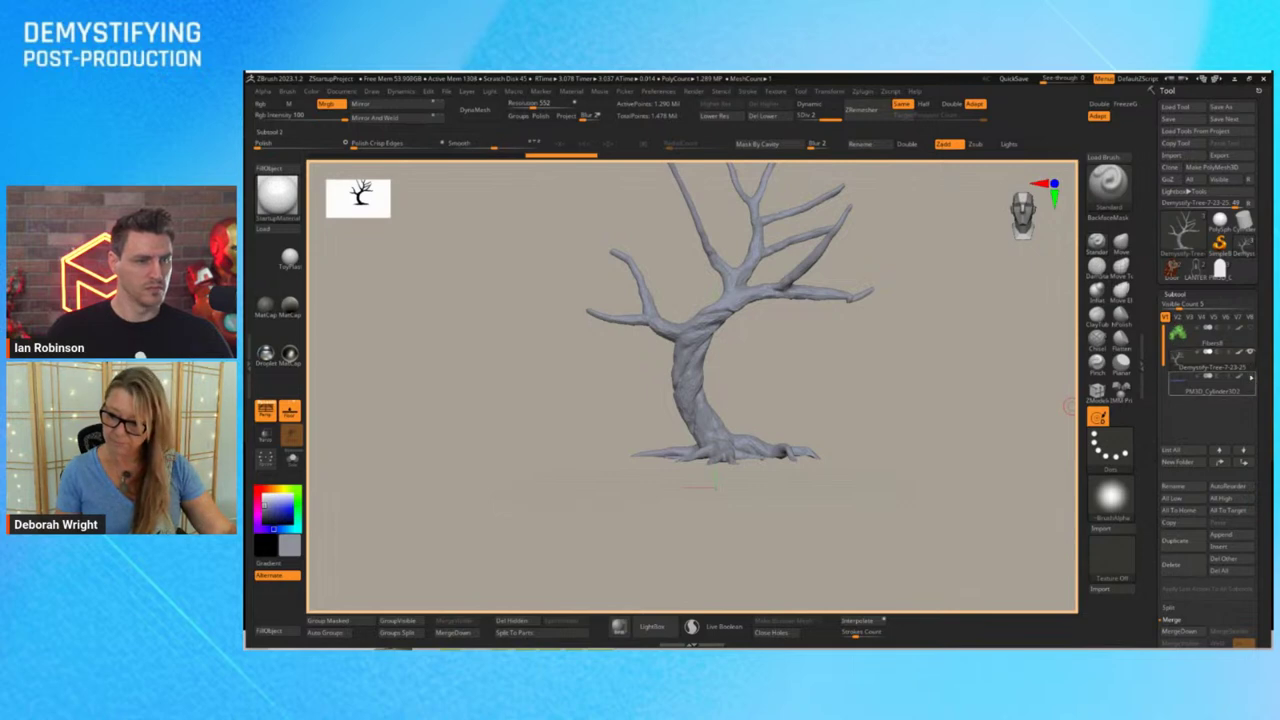
click(1244, 389)
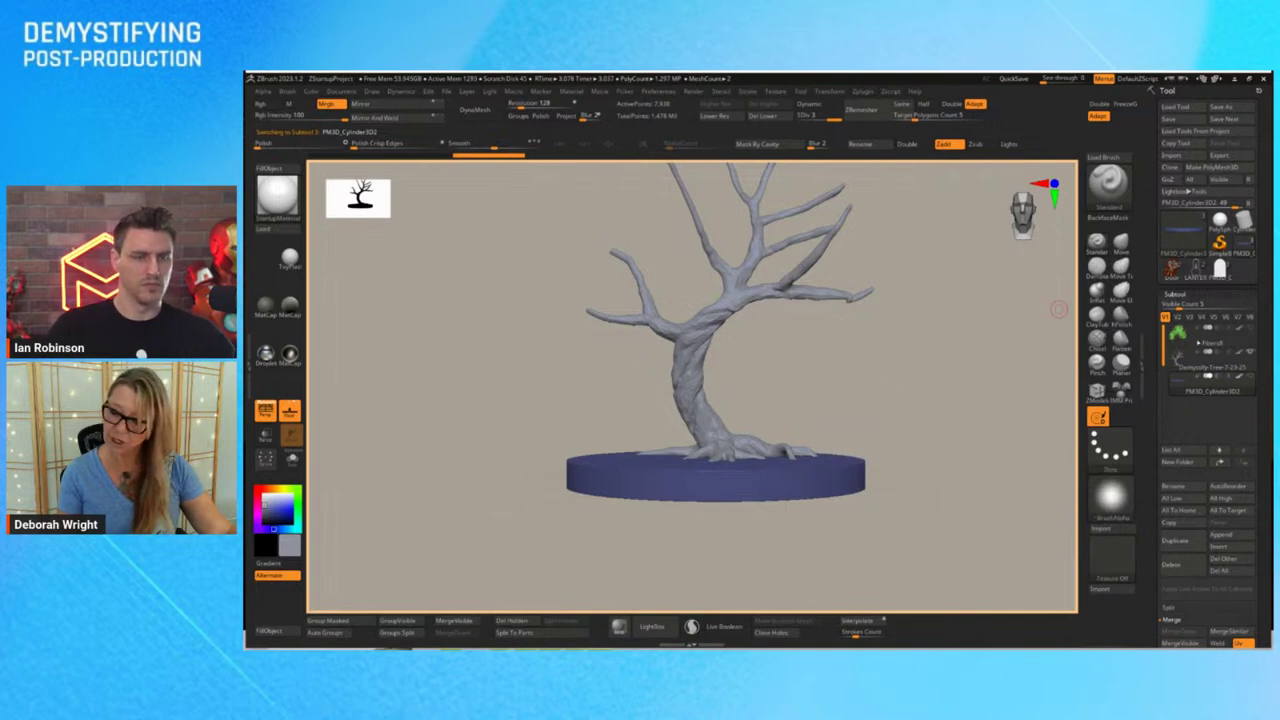
mouse_move(1251, 377)
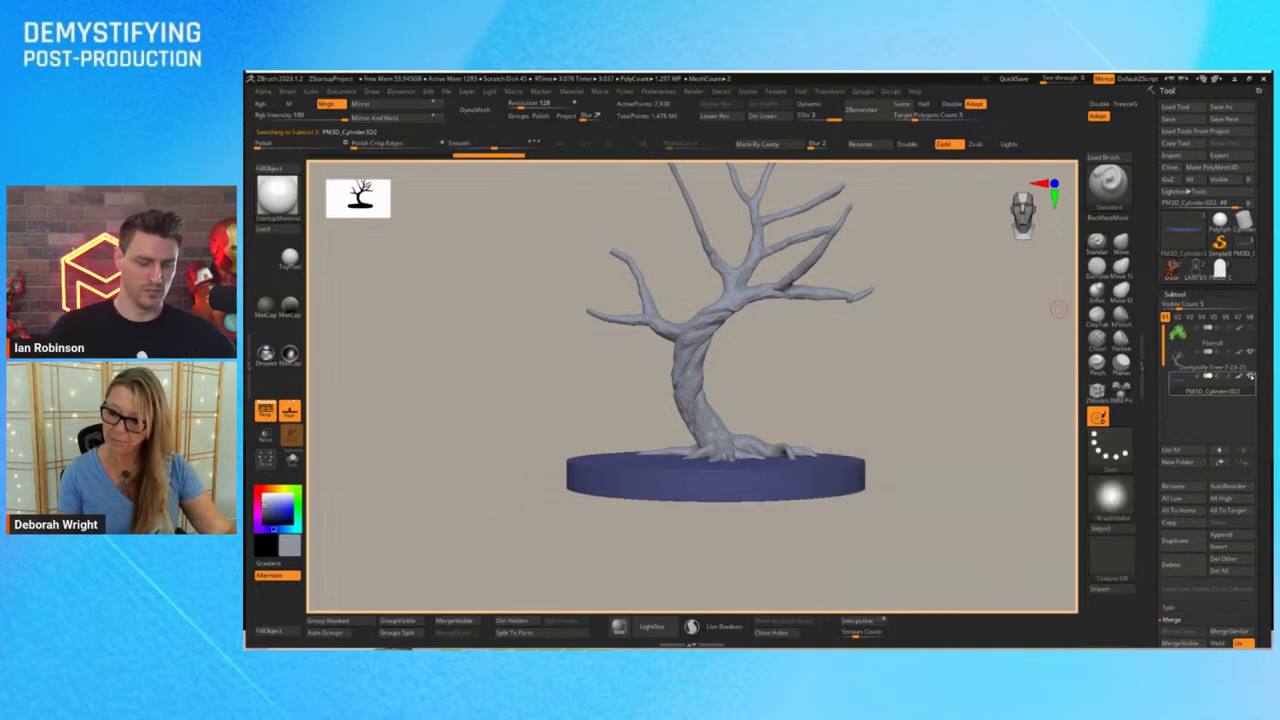
click(1250, 376)
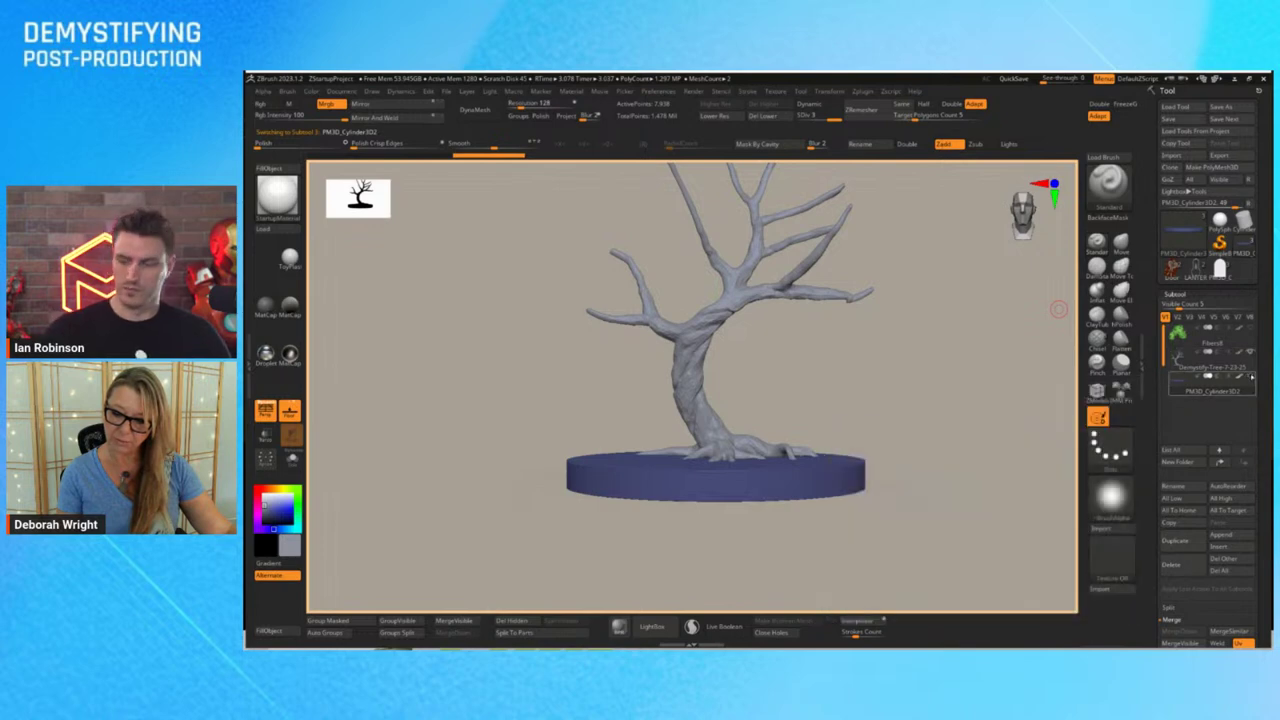
click(1227, 363)
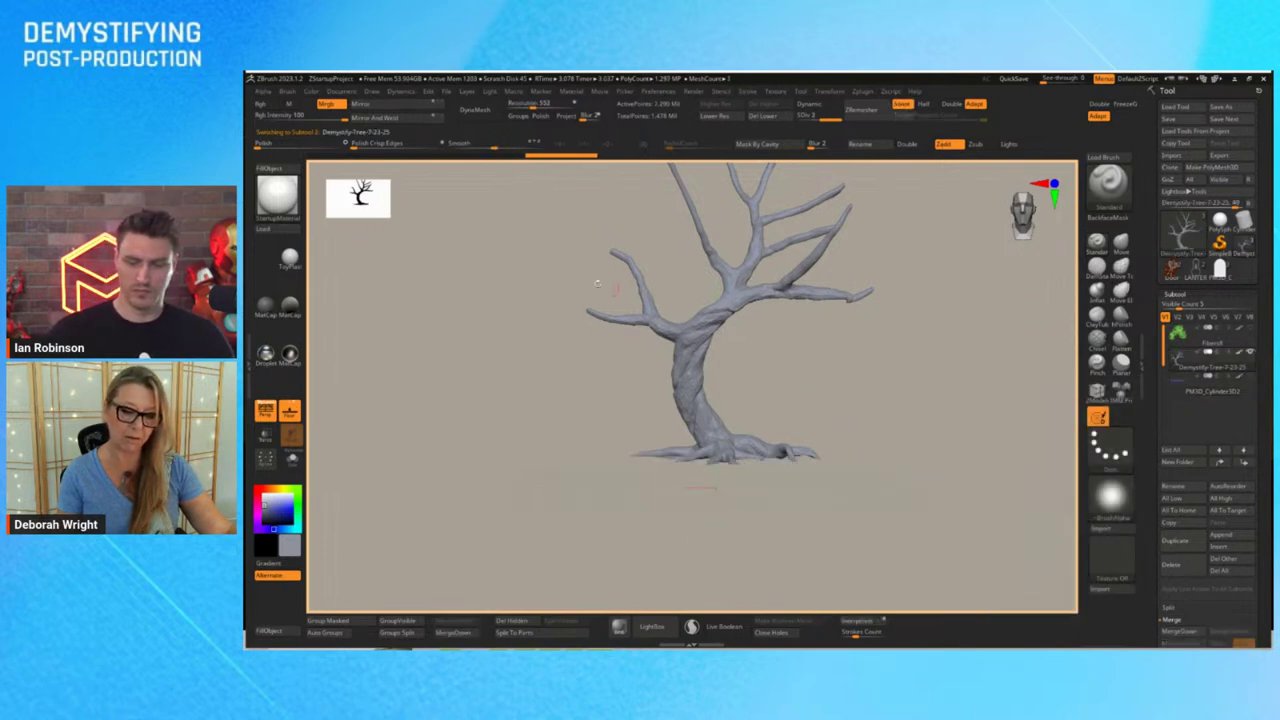
Delete the tree's lower subdivision levels and cut a rectangular section out of the upper trunk and fork with KnifeRect
alt+drag(989, 368, 923, 466)
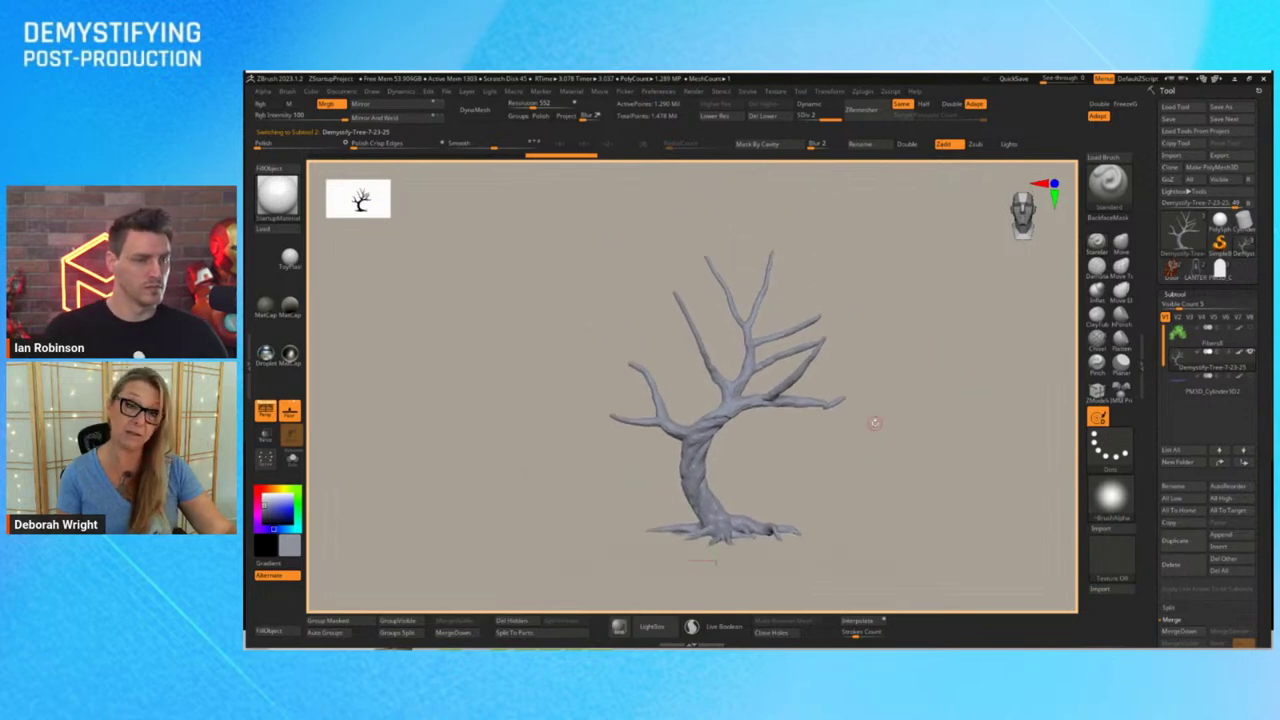
click(1100, 202)
click(853, 409)
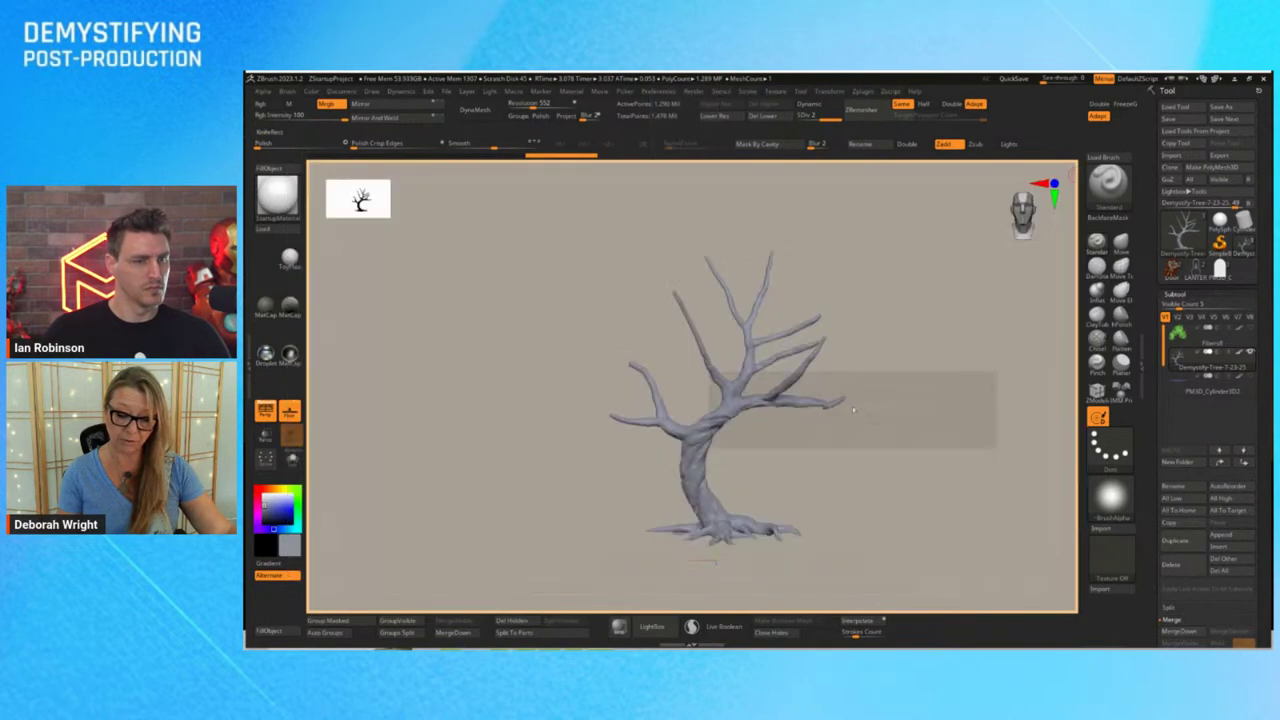
click(820, 429)
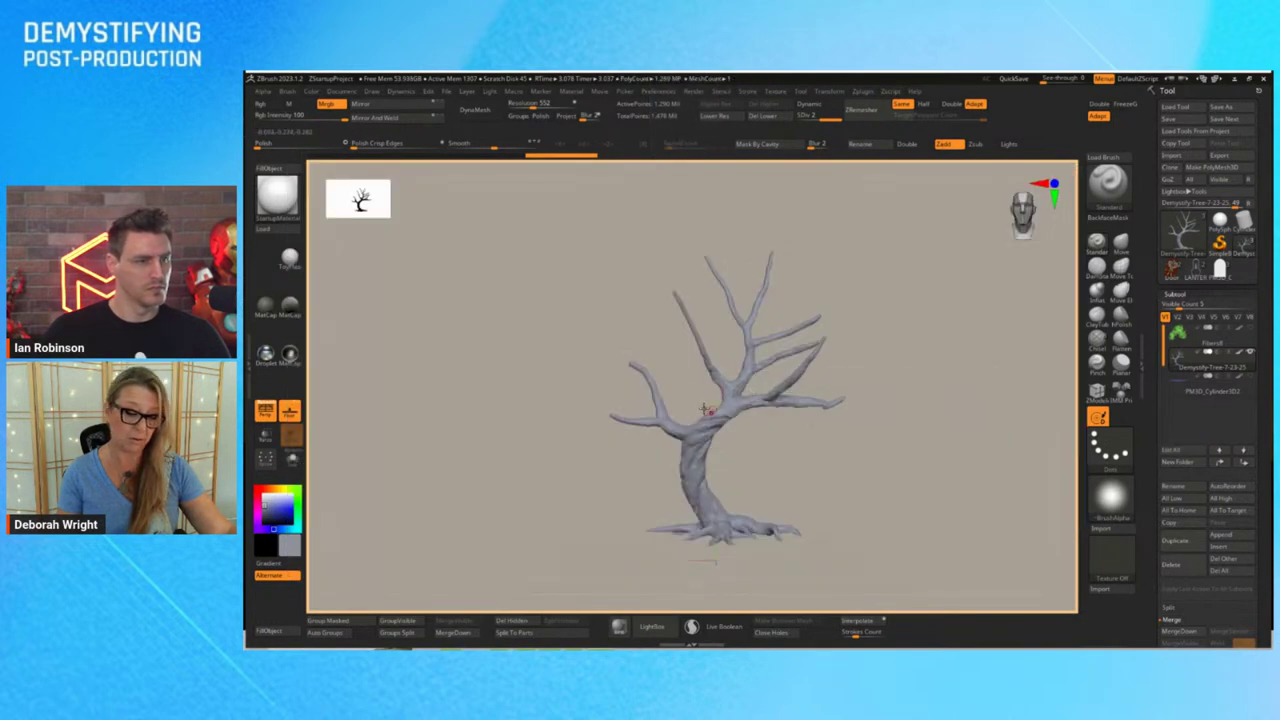
mouse_move(678, 392)
ctrl+shift+mouse_down()
mouse_move(672, 470)
mouse_move(777, 472)
mouse_move(766, 464)
mouse_move(777, 452)
mouse_move(762, 454)
mouse_move(777, 467)
mouse_move(759, 469)
ctrl+shift+mouse_up()
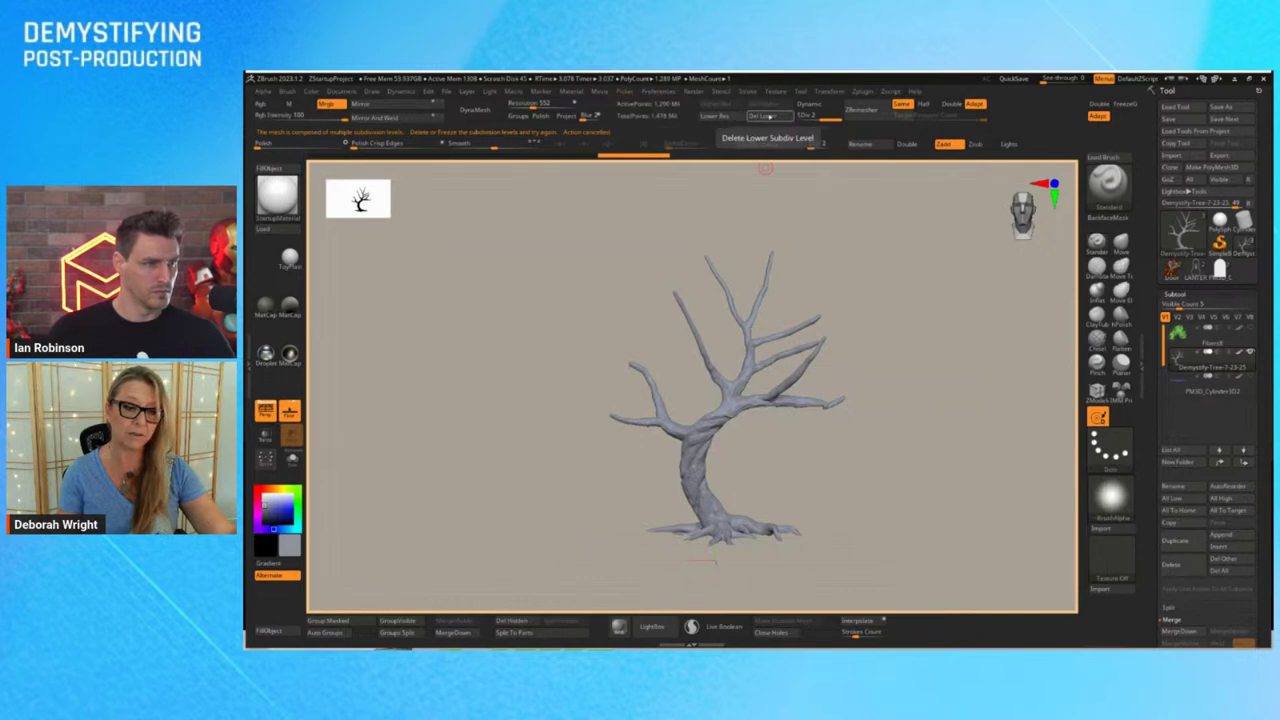
click(763, 116)
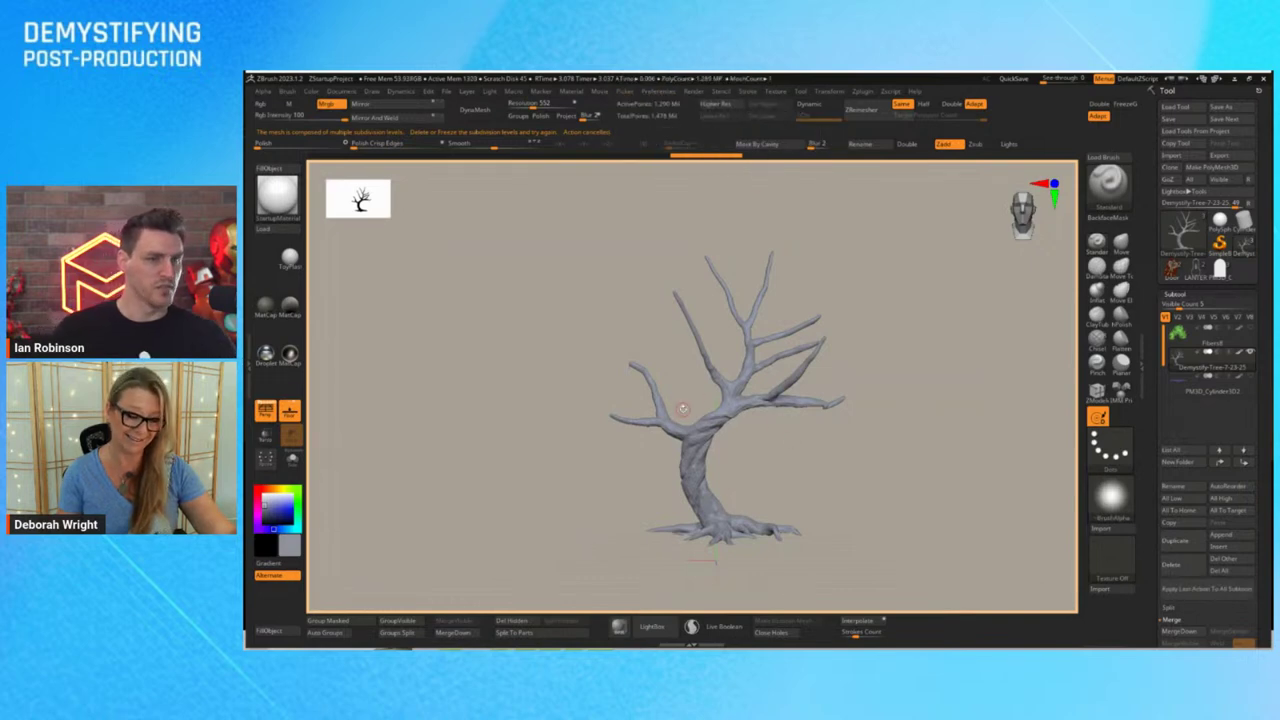
key(ctrl+shift)
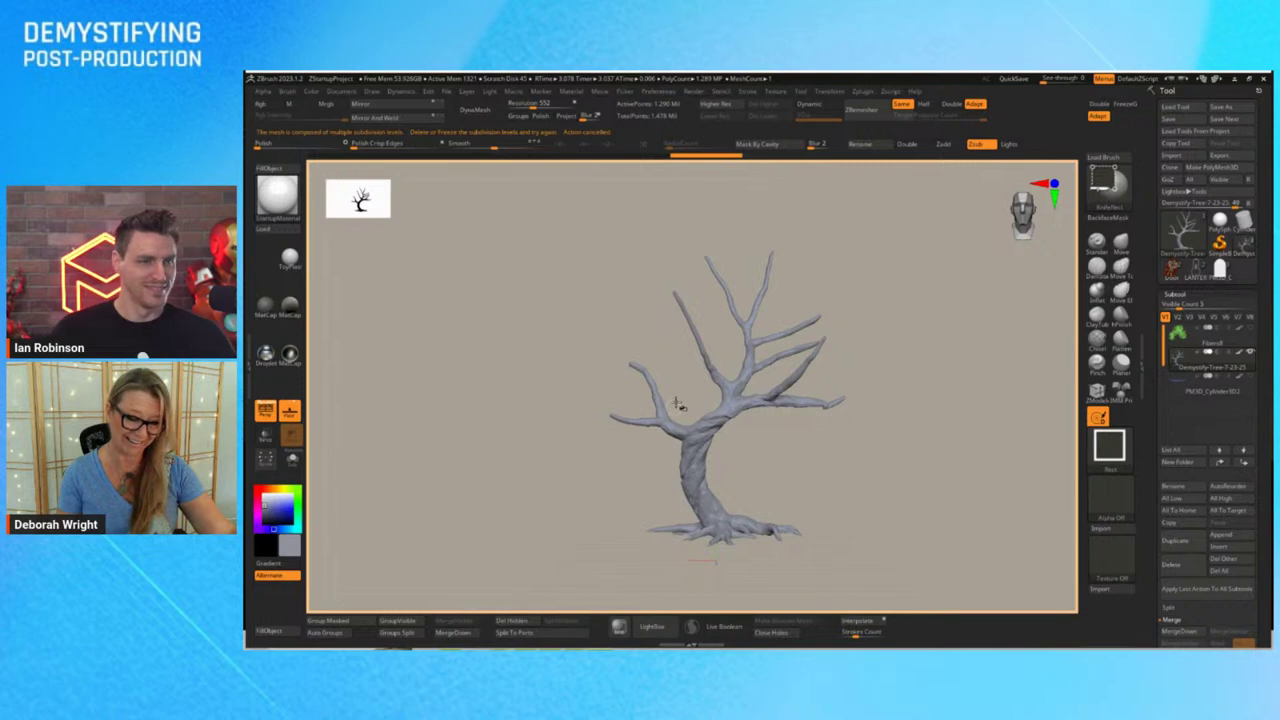
mouse_move(676, 395)
ctrl+mouse_down()
mouse_move(760, 448)
mouse_move(757, 430)
mouse_move(752, 466)
mouse_move(765, 466)
mouse_move(759, 455)
ctrl+mouse_up()
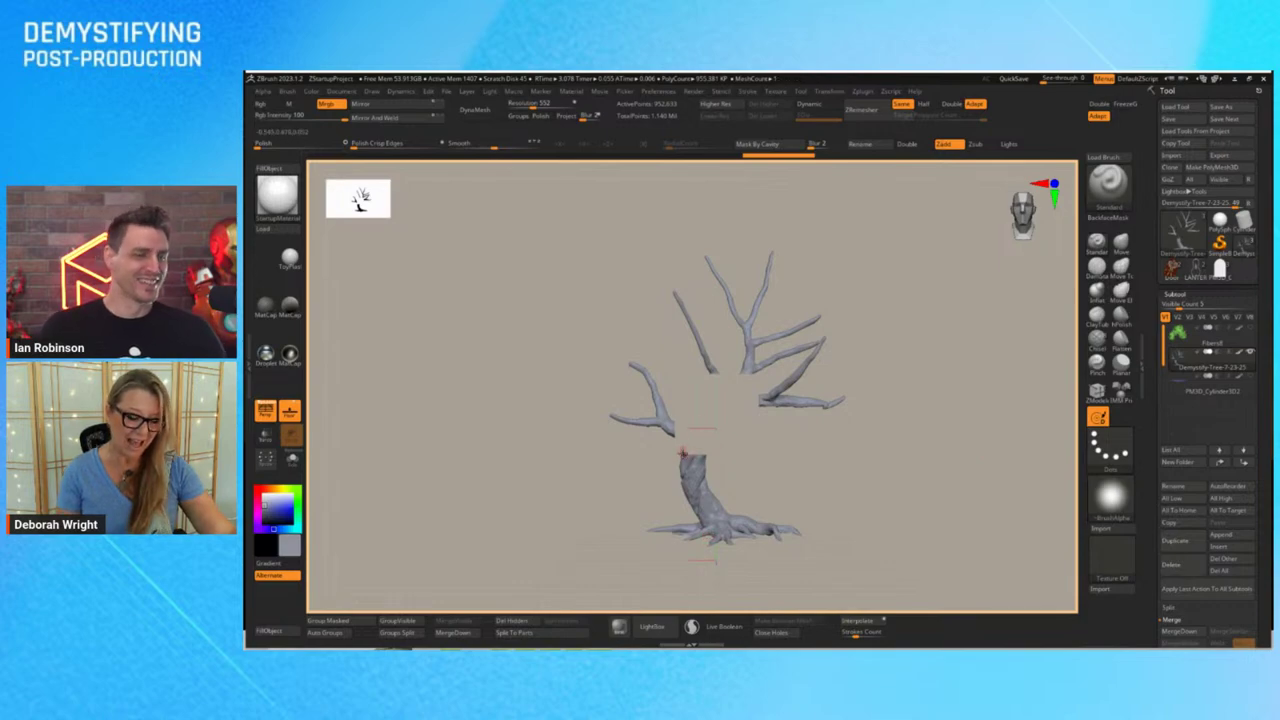
Mask and isolate the upper branches, split them into a separate subtool, and leave only the trunk subtool selected and visible
mouse_move(1045, 79)
mouse_down()
mouse_move(1078, 79)
mouse_move(1042, 79)
mouse_up()
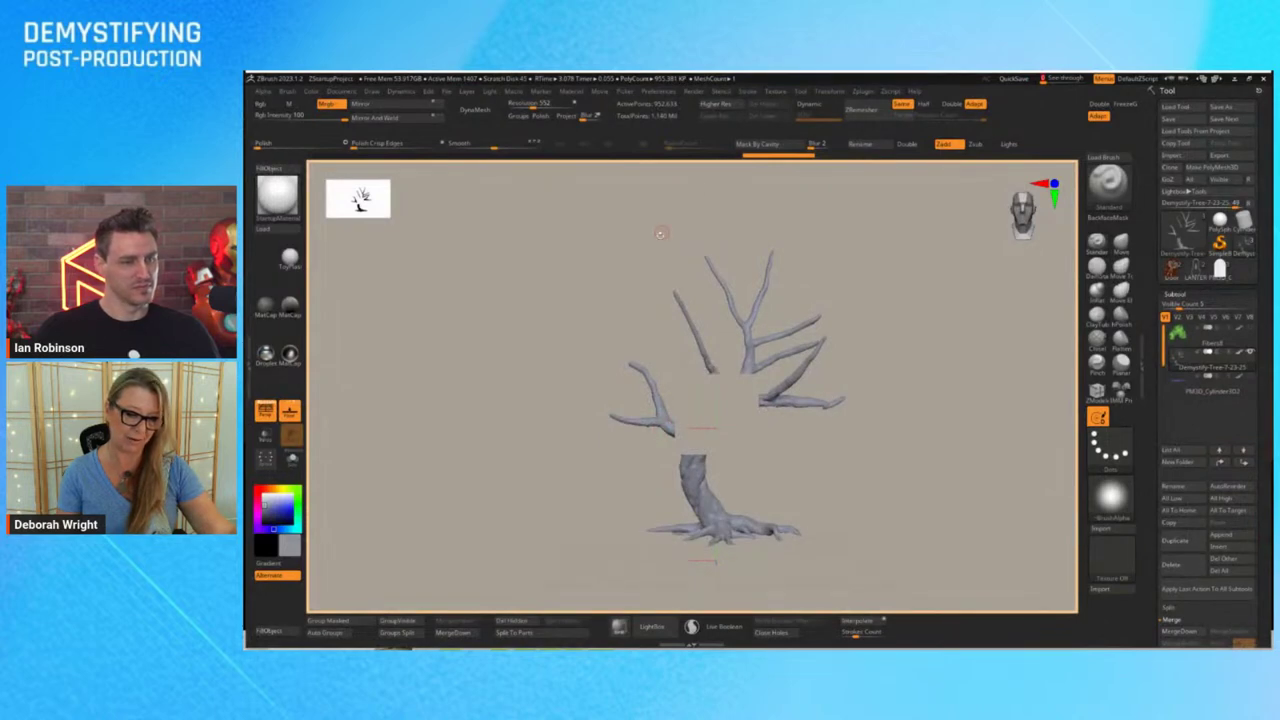
mouse_move(626, 183)
ctrl+mouse_down()
mouse_move(883, 306)
mouse_move(911, 358)
ctrl+mouse_up()
mouse_move(886, 436)
ctrl+mouse_down()
mouse_move(870, 396)
mouse_move(709, 237)
mouse_move(688, 197)
ctrl+mouse_up()
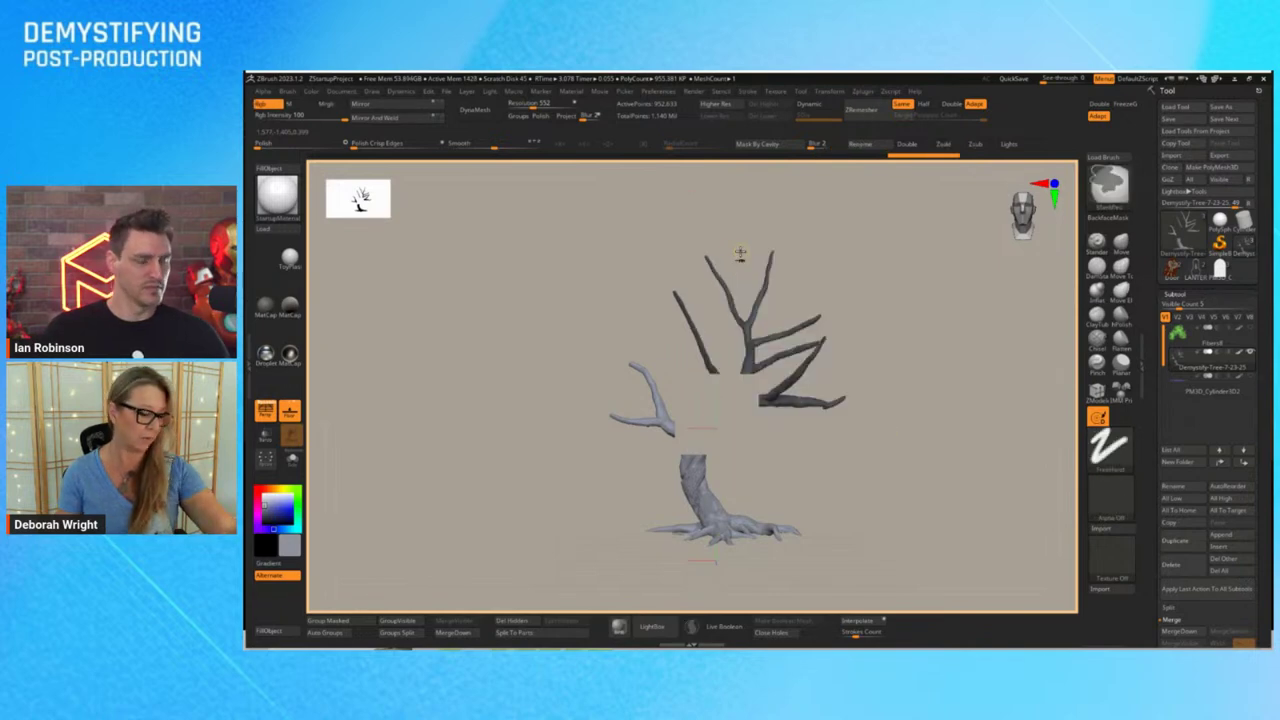
ctrl+drag(740, 254, 758, 270)
ctrl+shift+click(759, 362)
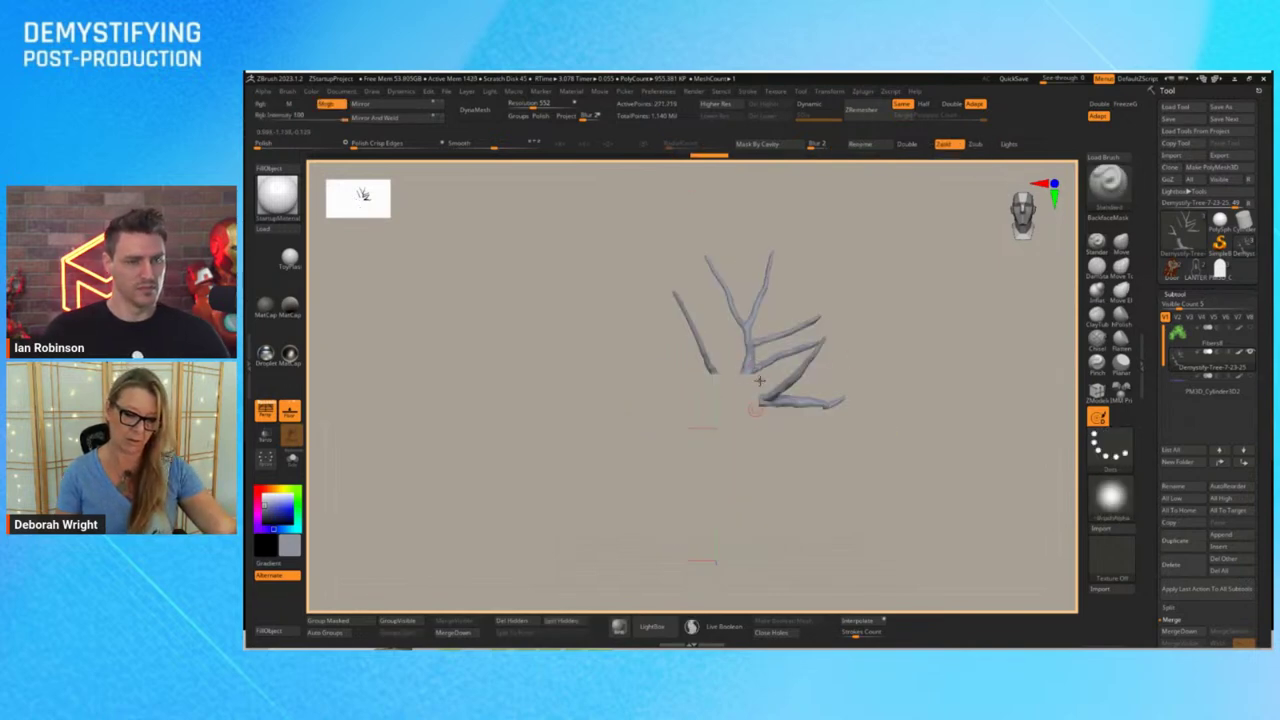
ctrl+shift+click(594, 595)
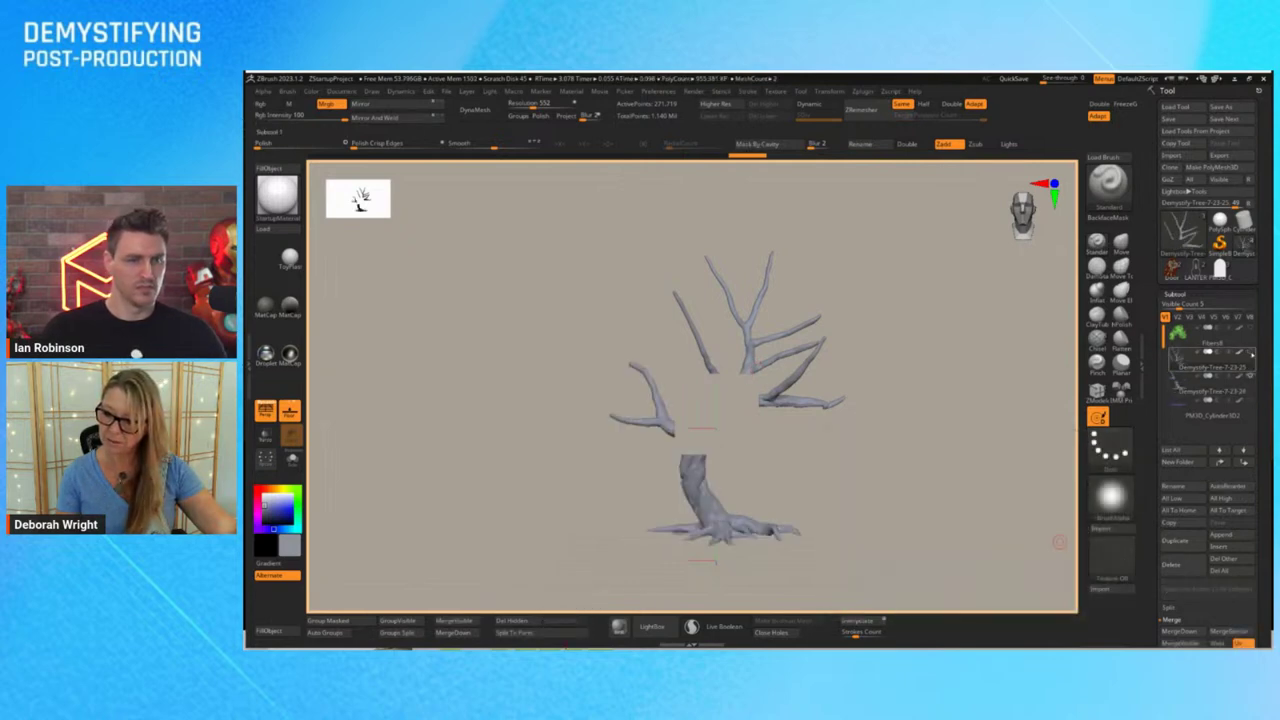
mouse_move(1249, 387)
click(1205, 390)
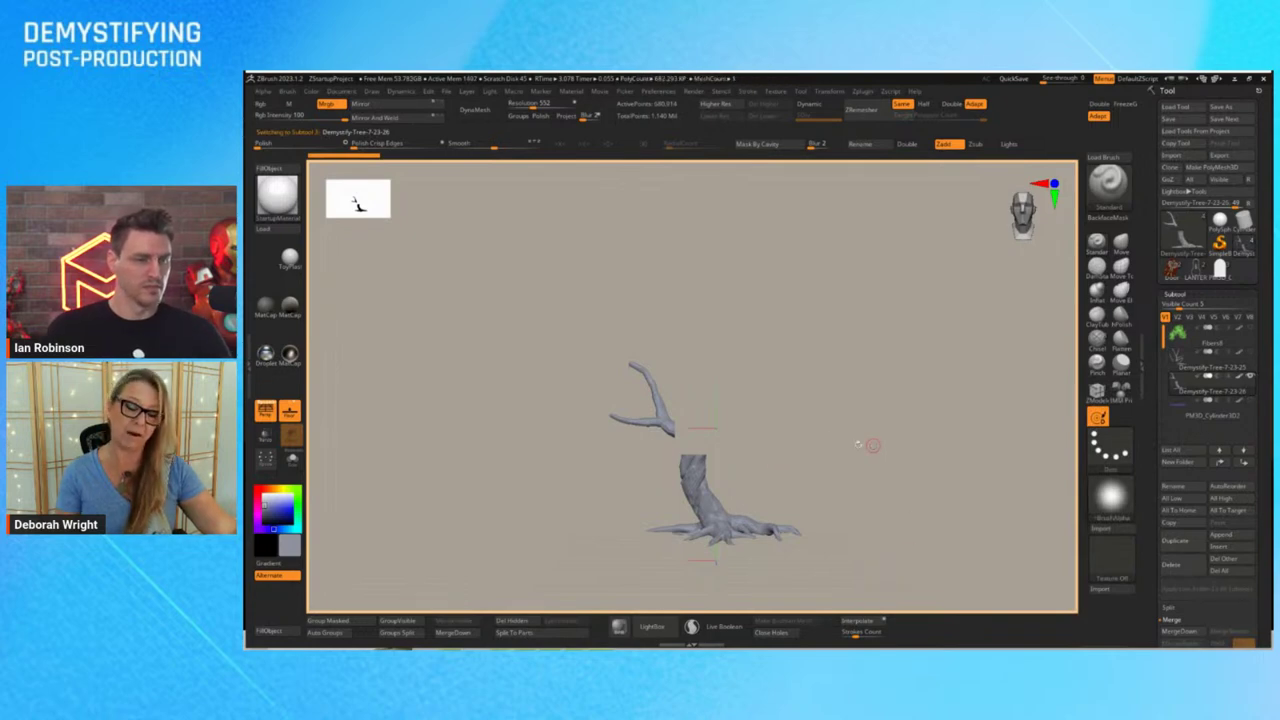
Mask the trunk base, centre the gizmo on the unmasked side branch and move the branch down against the cut trunk
key(w)
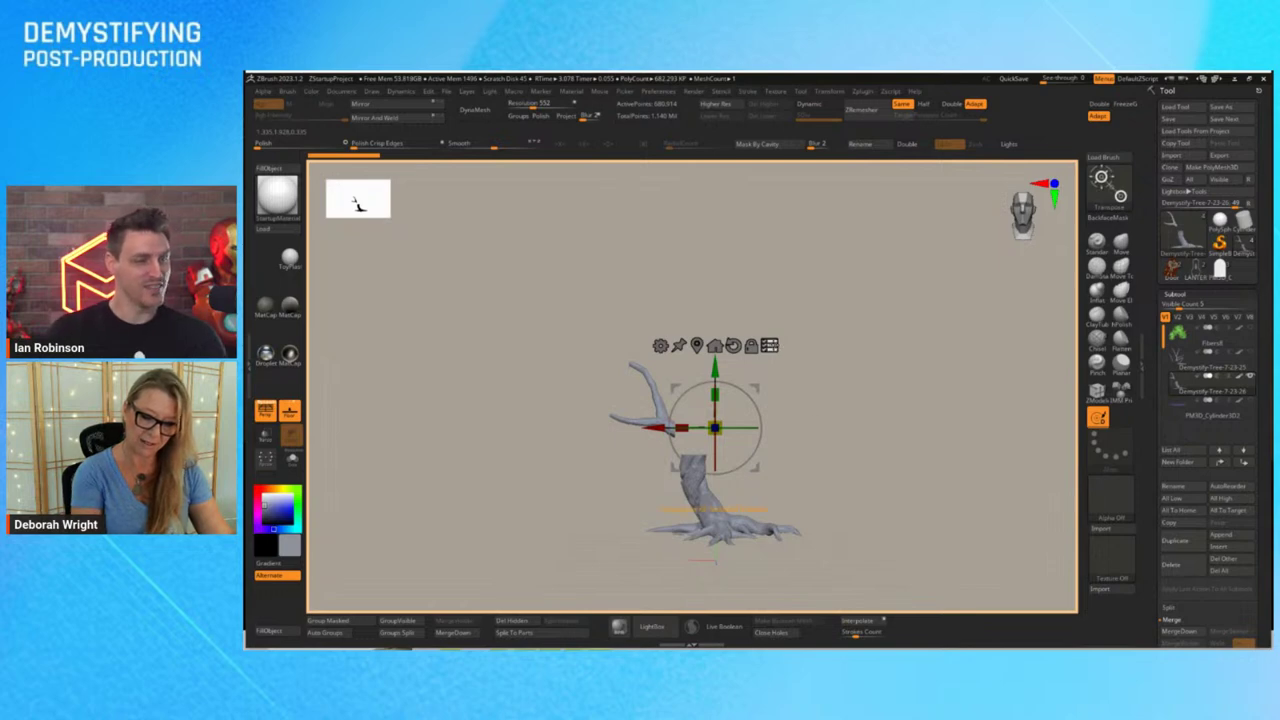
mouse_move(828, 552)
ctrl+mouse_down()
mouse_move(800, 425)
mouse_move(637, 444)
ctrl+mouse_up()
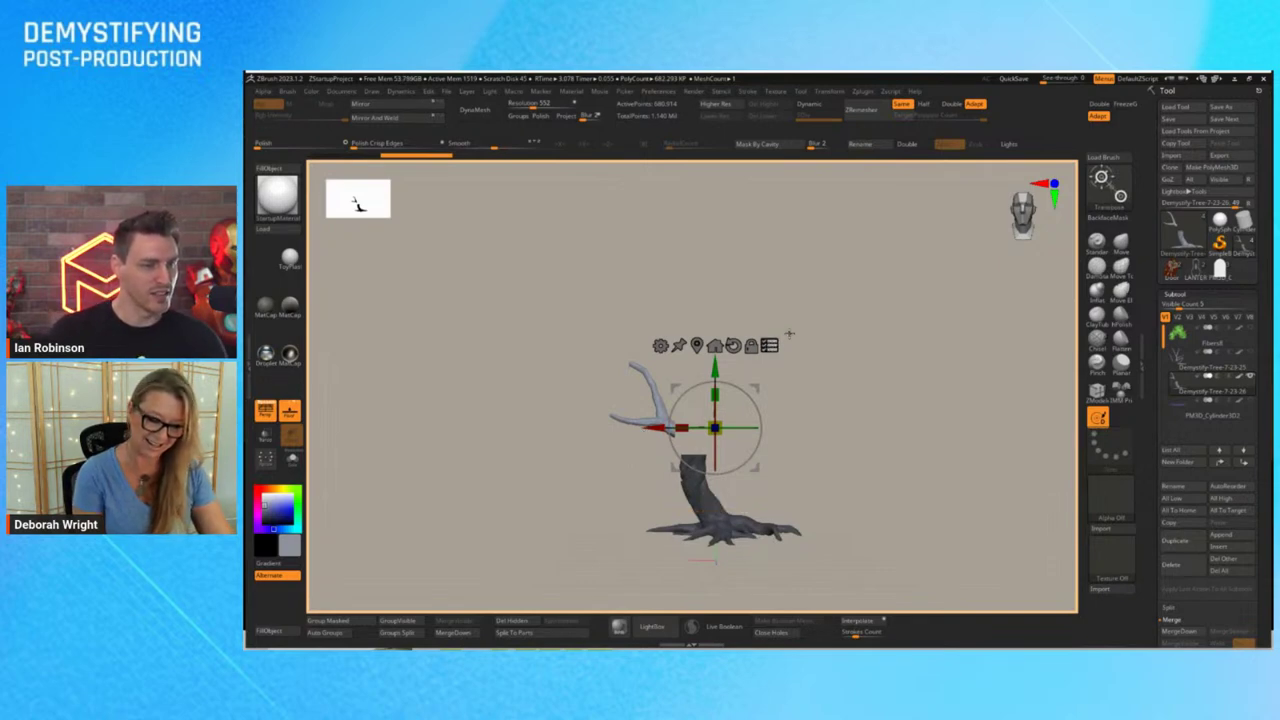
ctrl+drag(857, 512, 861, 460)
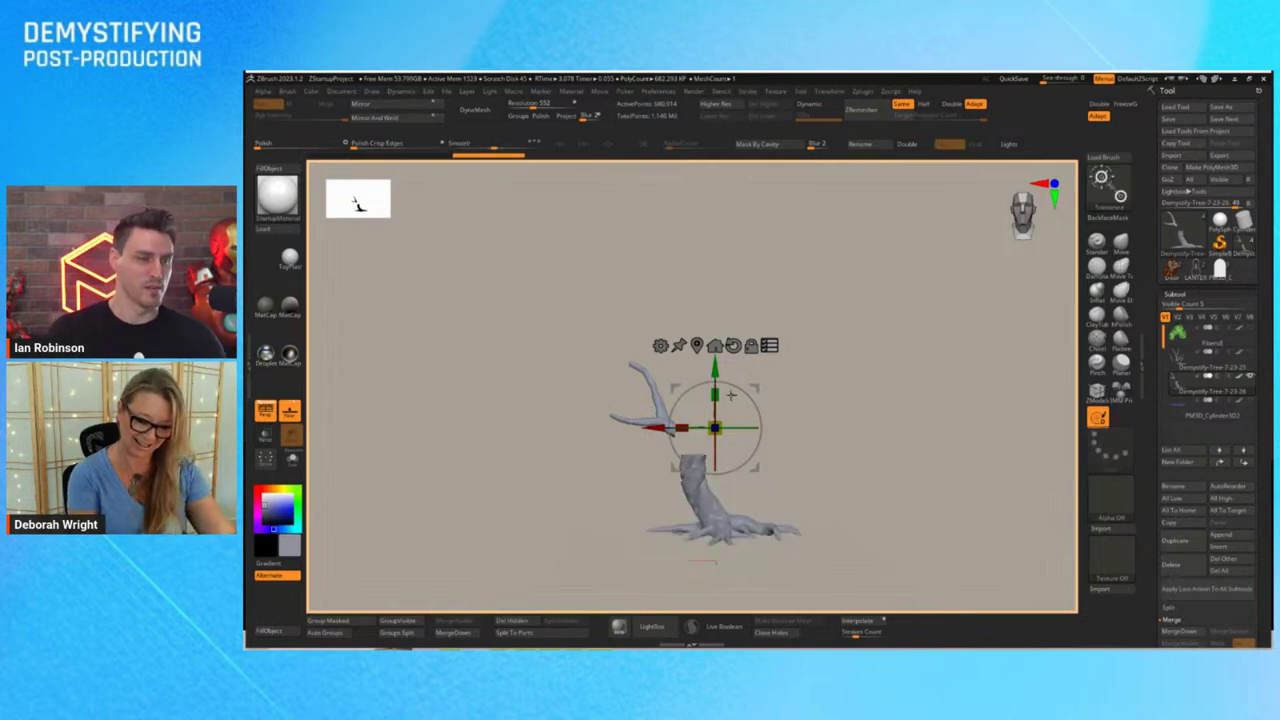
key(ctrl)
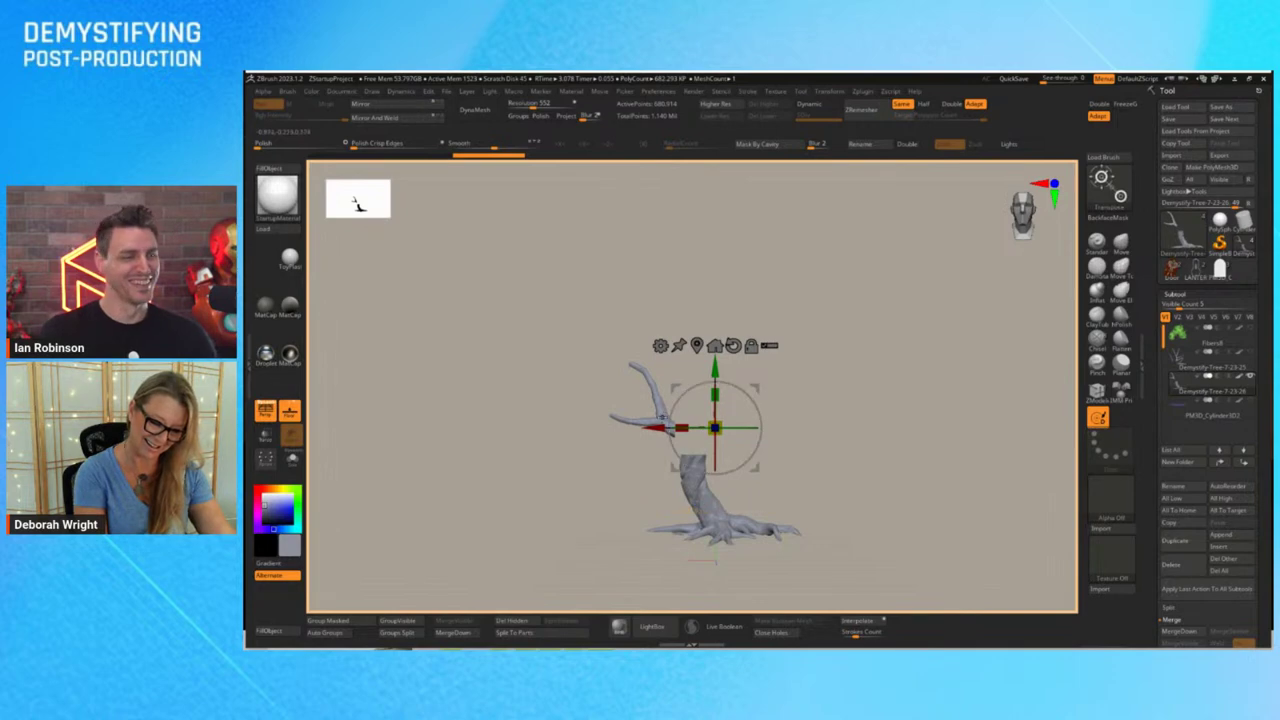
ctrl+click(661, 418)
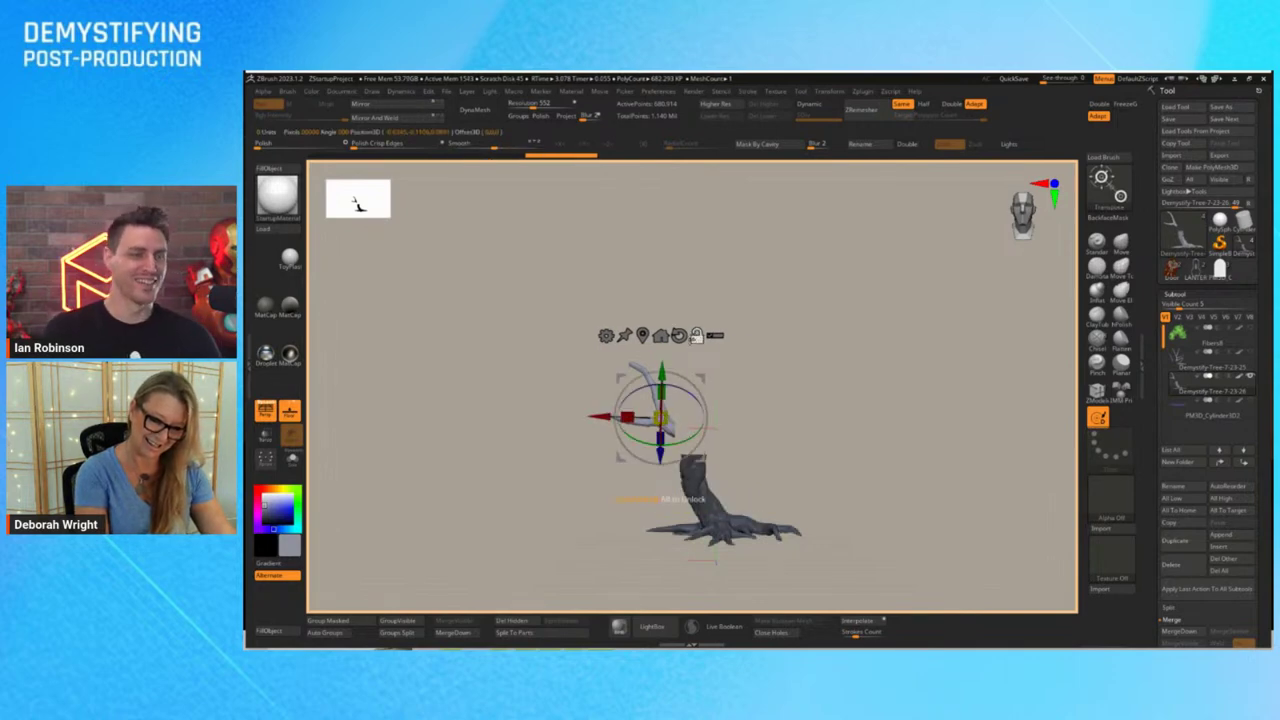
click(680, 339)
click(643, 337)
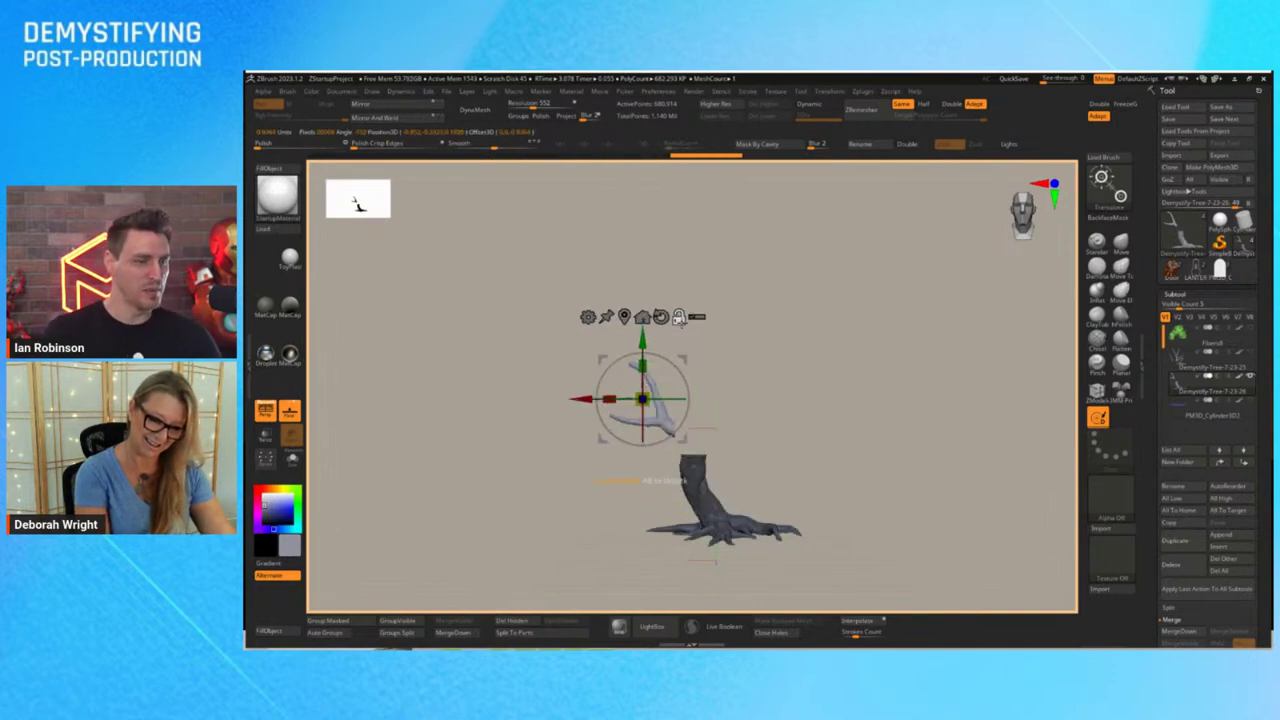
drag(642, 342, 645, 383)
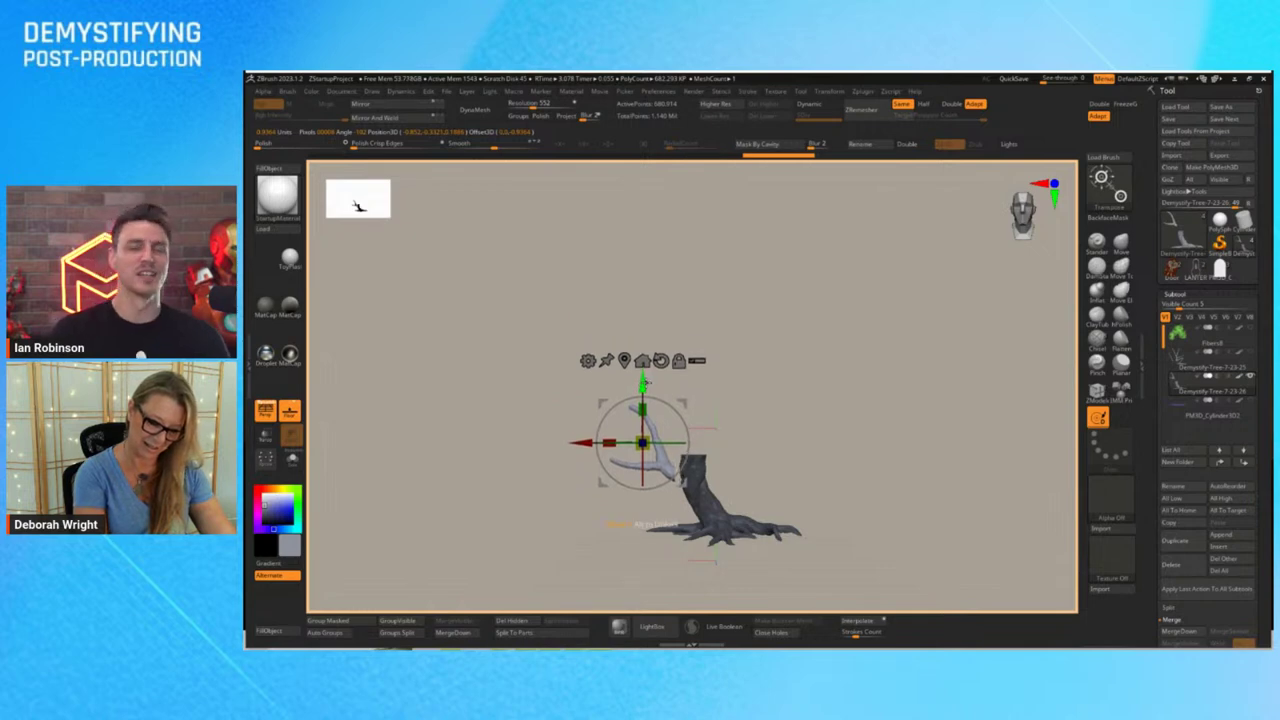
Undo the side branch's move and clear the mask from the tree
drag(579, 448, 582, 461)
key(ctrl+z)
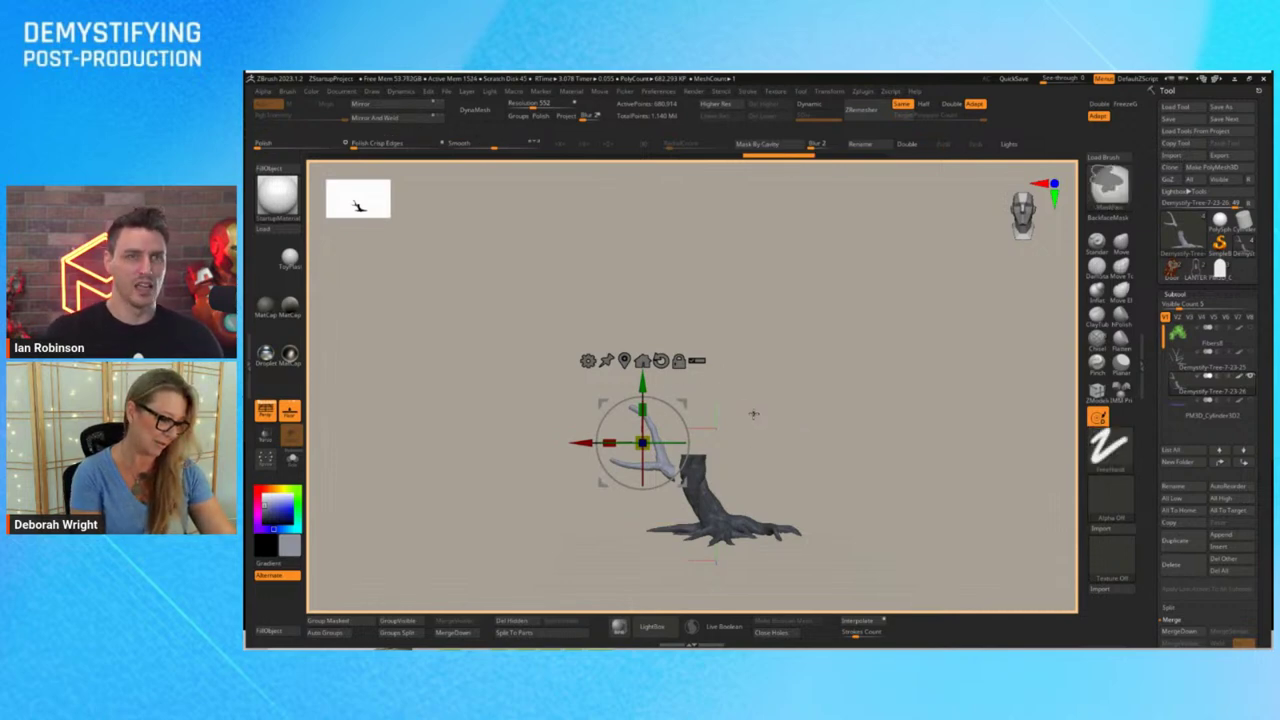
key(ctrl+z)
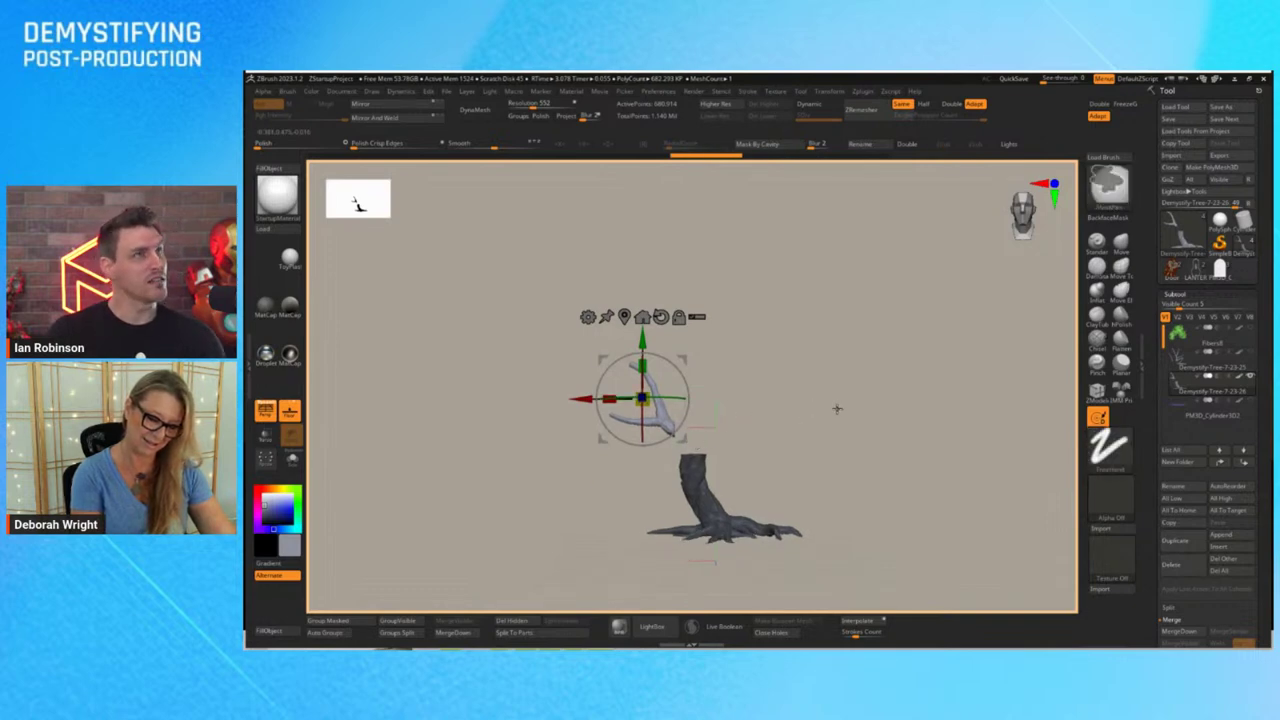
ctrl+drag(837, 407, 855, 424)
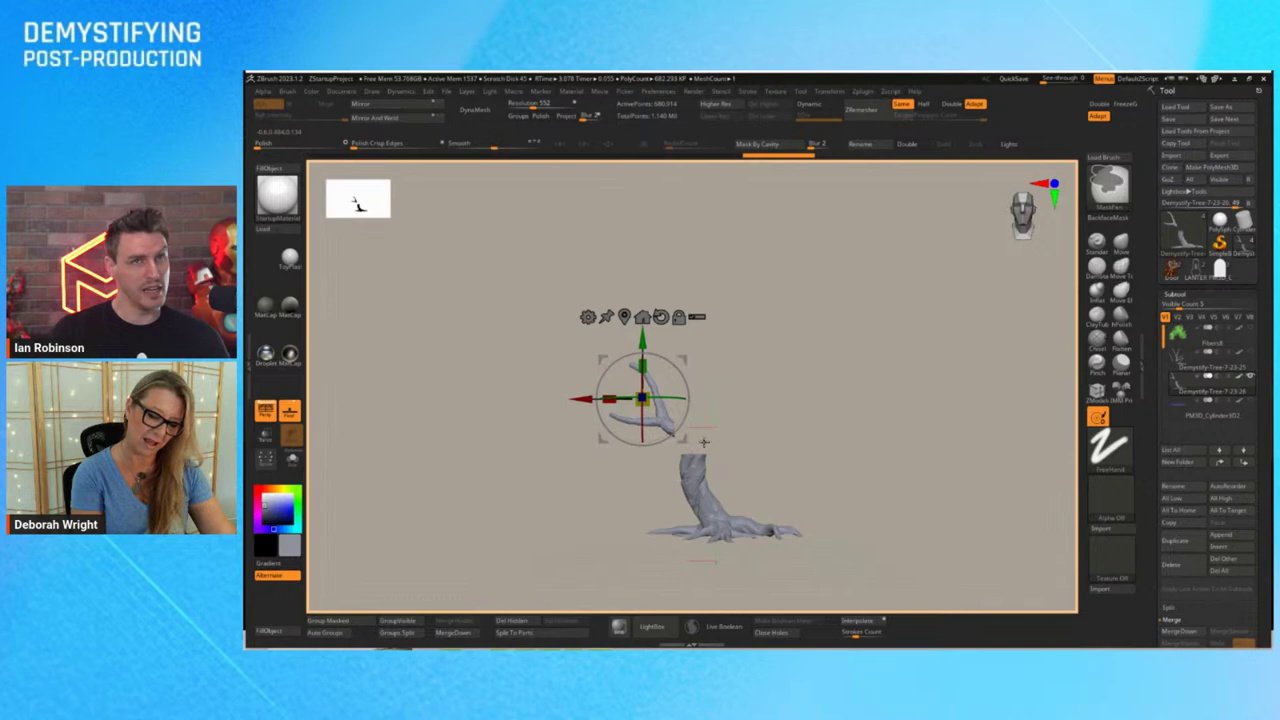
Mask everything except the side branch, centre the gizmo on the branch and move it down against the cut trunk
ctrl+drag(705, 449, 524, 327)
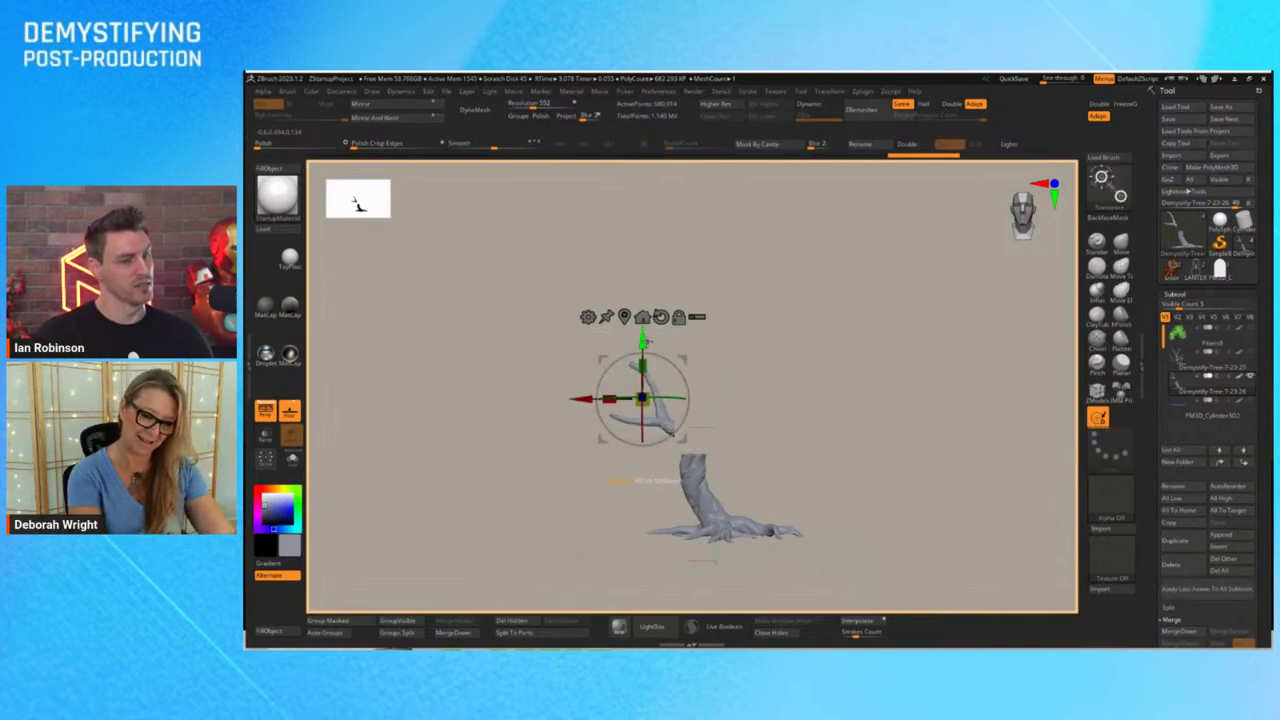
ctrl+click(724, 494)
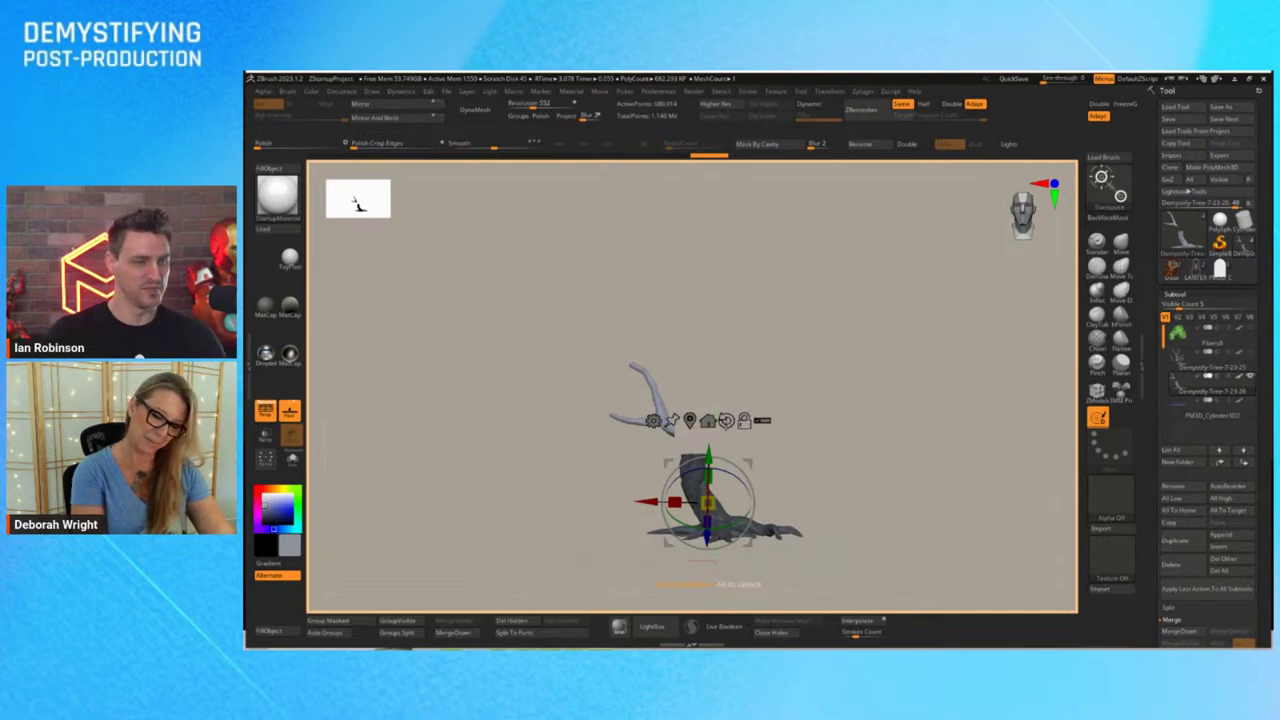
click(690, 421)
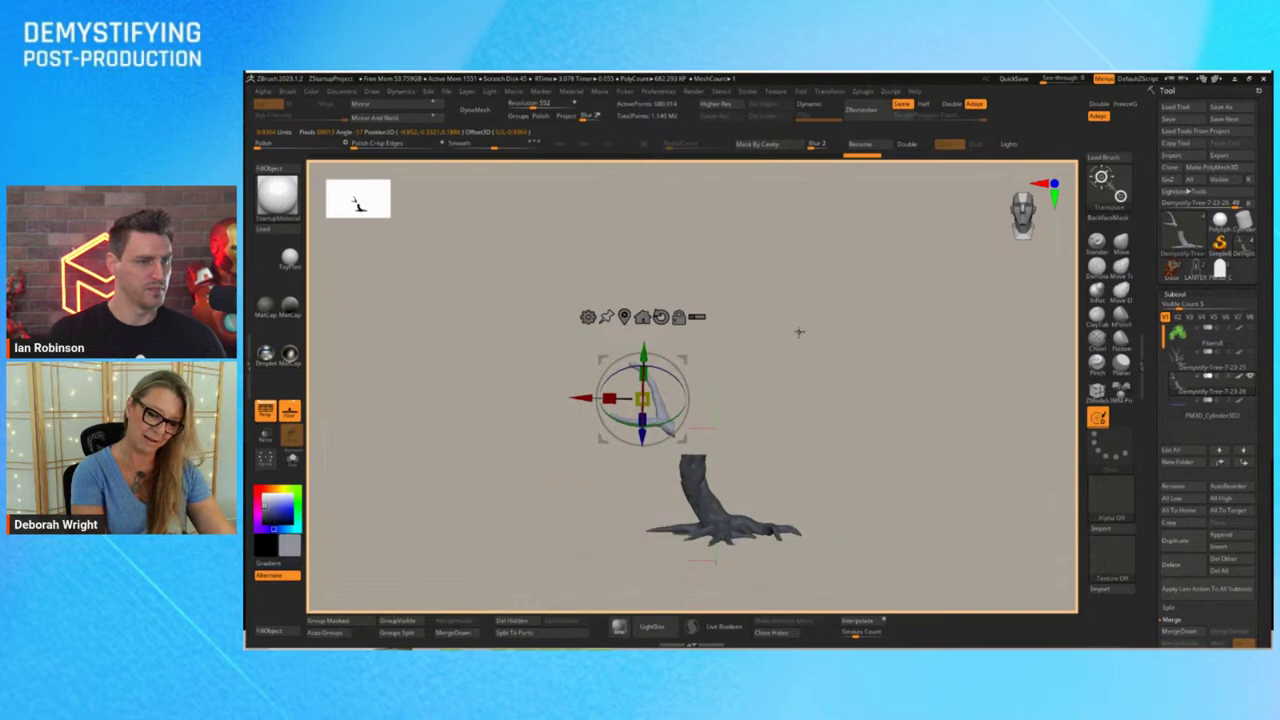
drag(682, 438, 690, 490)
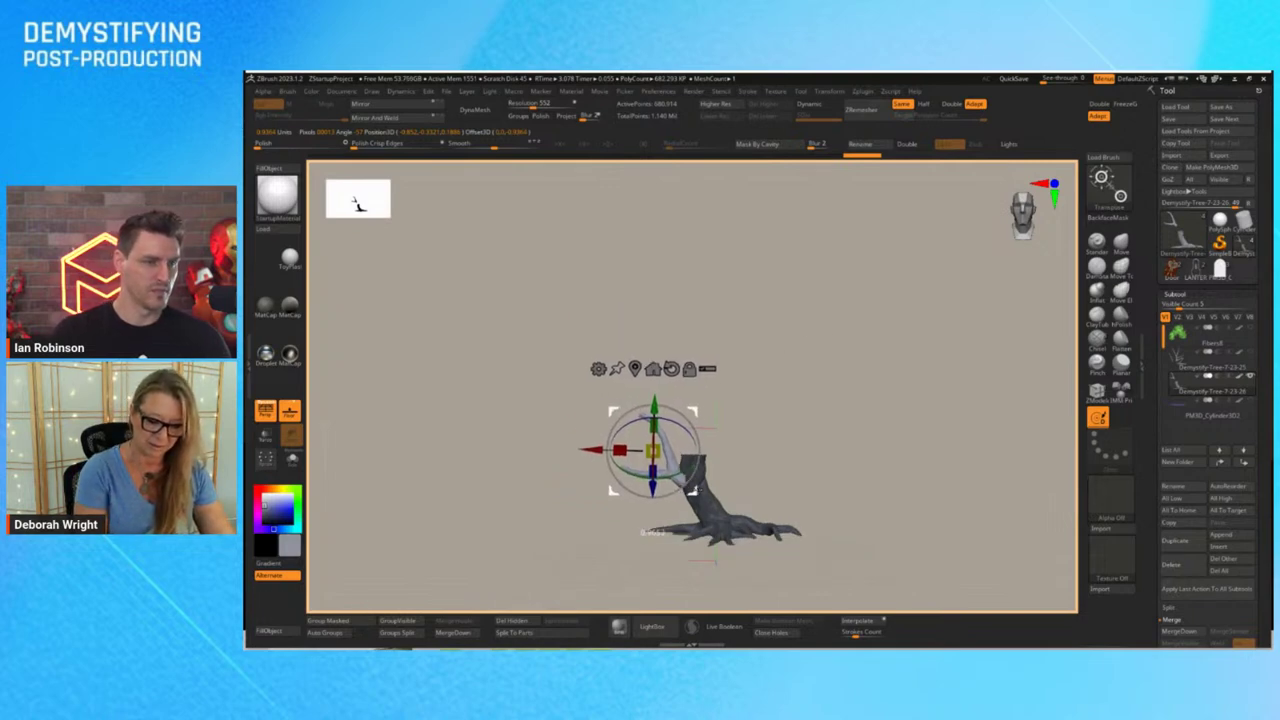
key(ctrl+z)
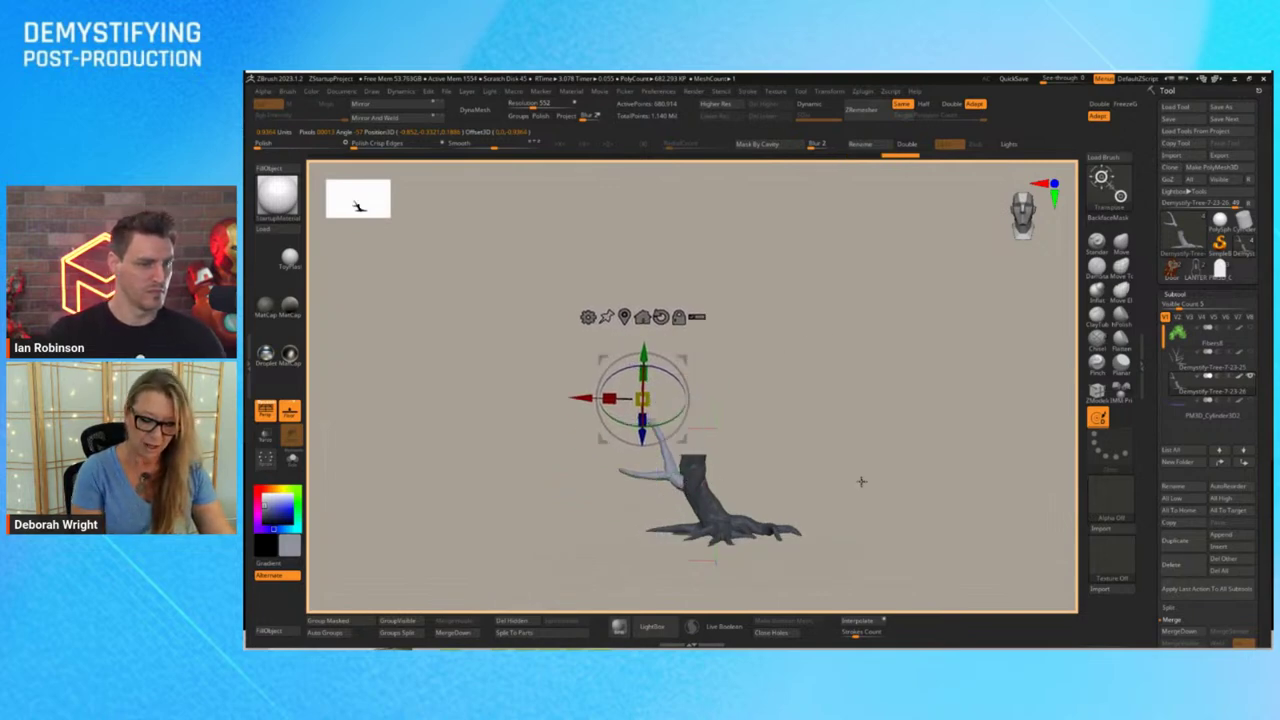
Shift the side branch in depth, as seen from above, so its base lines up with the trunk
drag(861, 481, 873, 506)
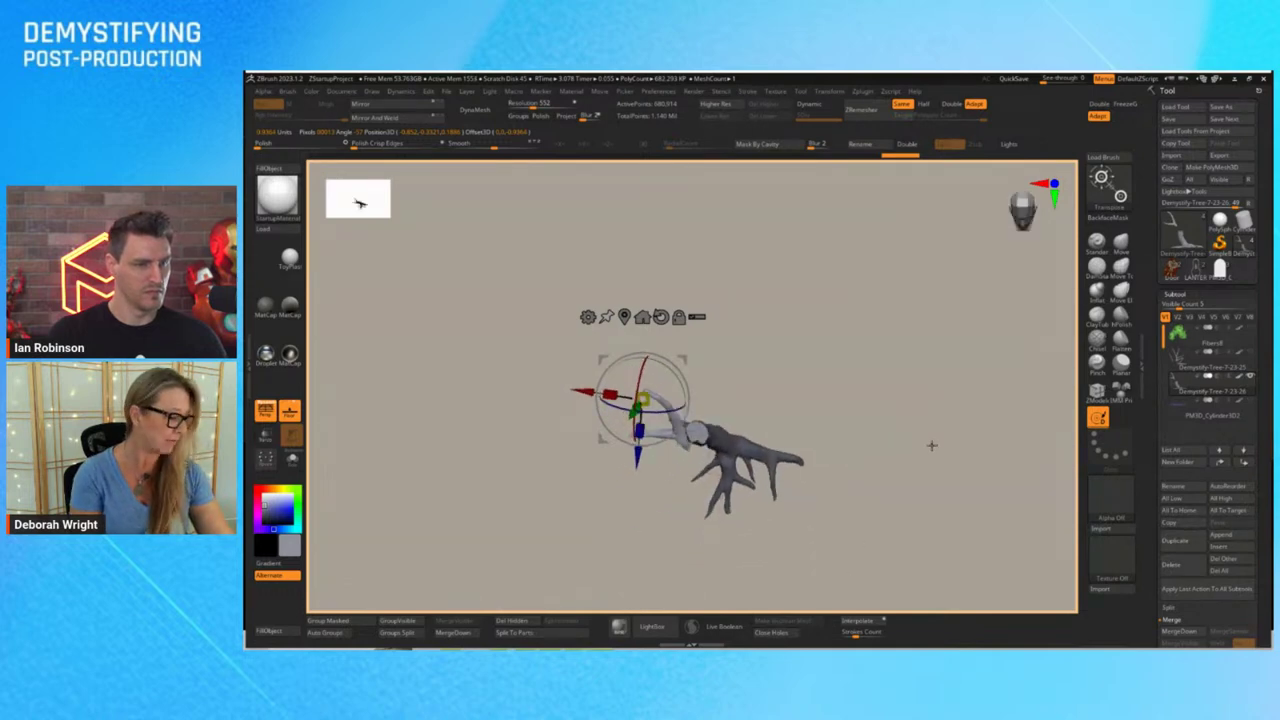
drag(931, 445, 960, 433)
drag(843, 413, 962, 607)
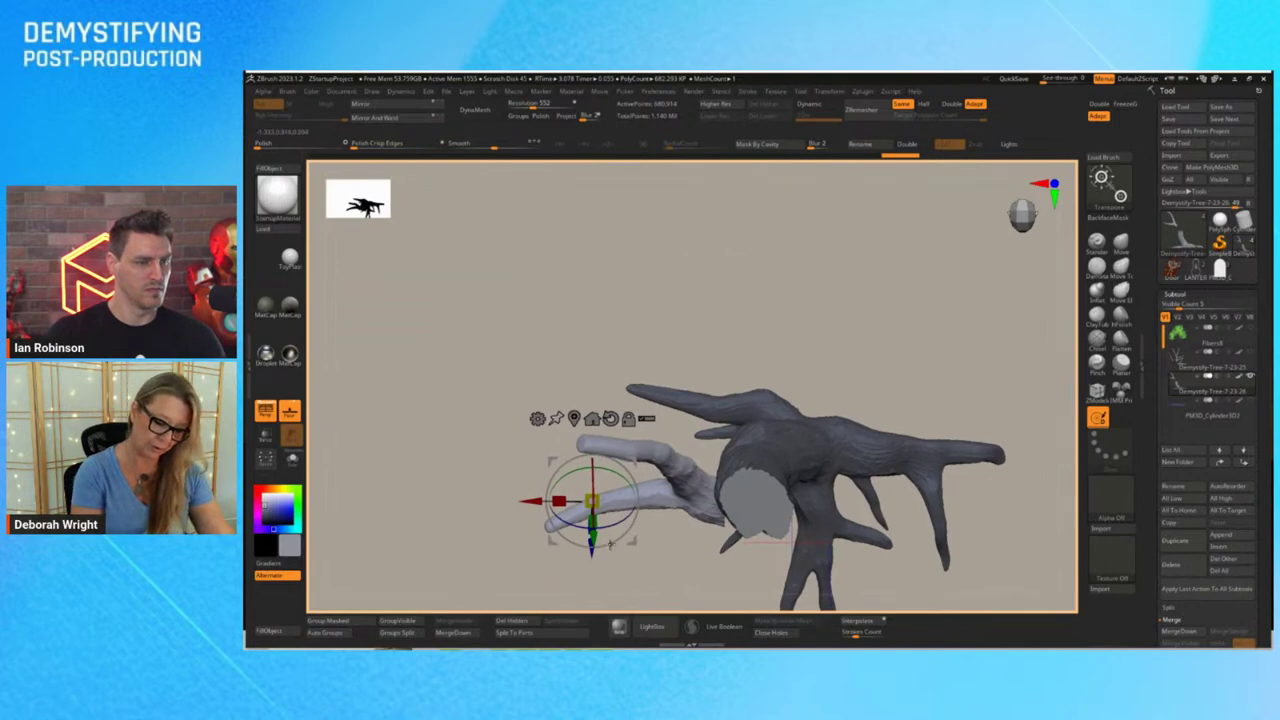
mouse_move(633, 550)
mouse_down()
mouse_move(631, 508)
mouse_move(634, 543)
mouse_up()
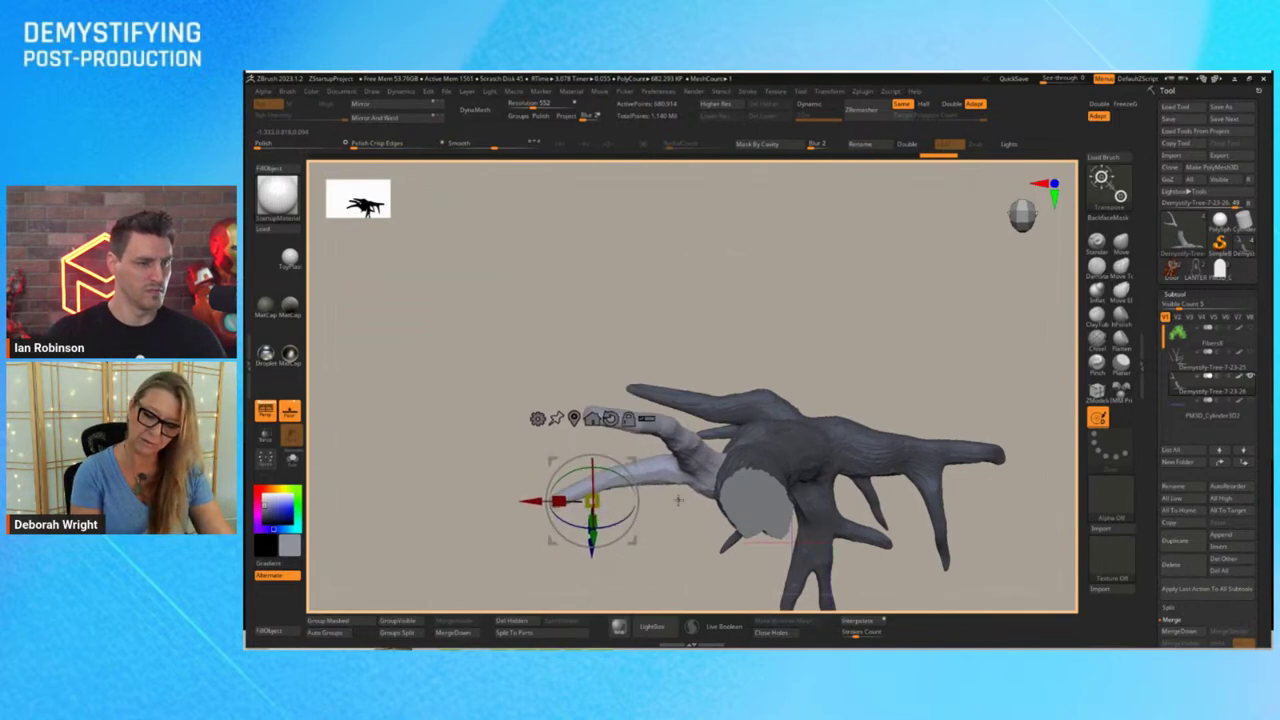
drag(988, 385, 998, 245)
key(f)
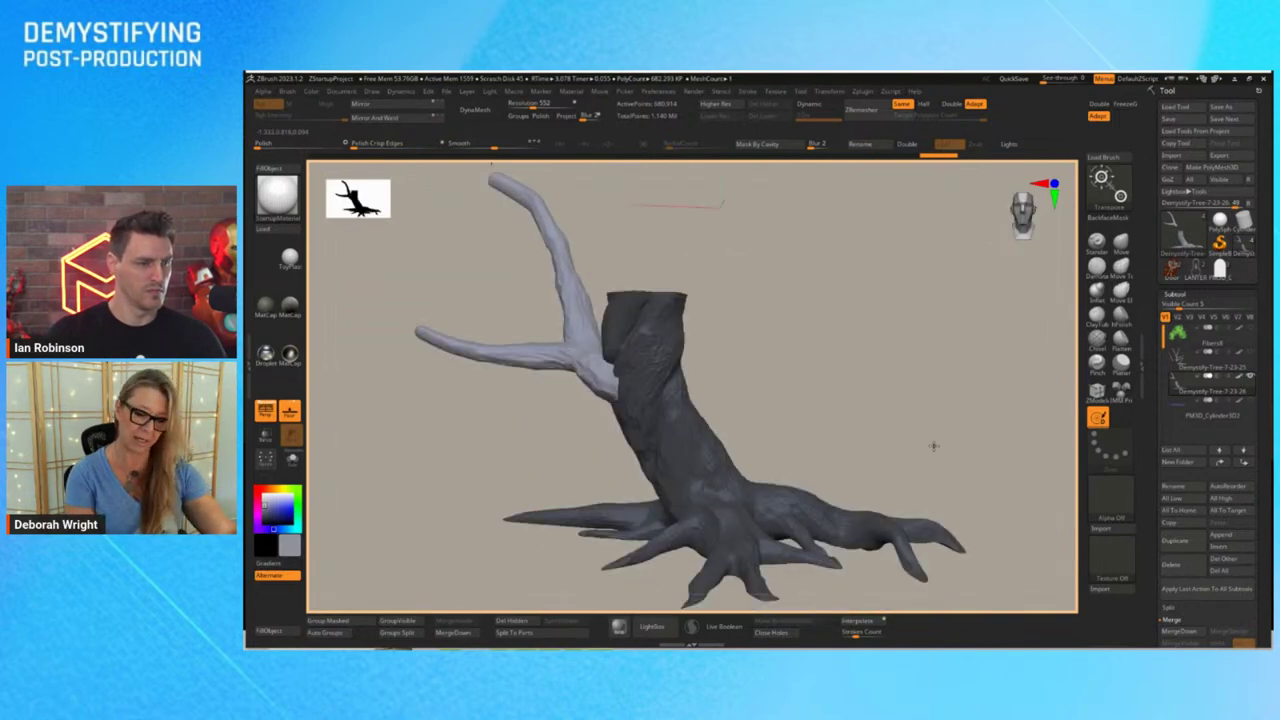
Tilt the side branch outward, away from the trunk, and seat its base slightly lower on the trunk
drag(955, 416, 960, 403)
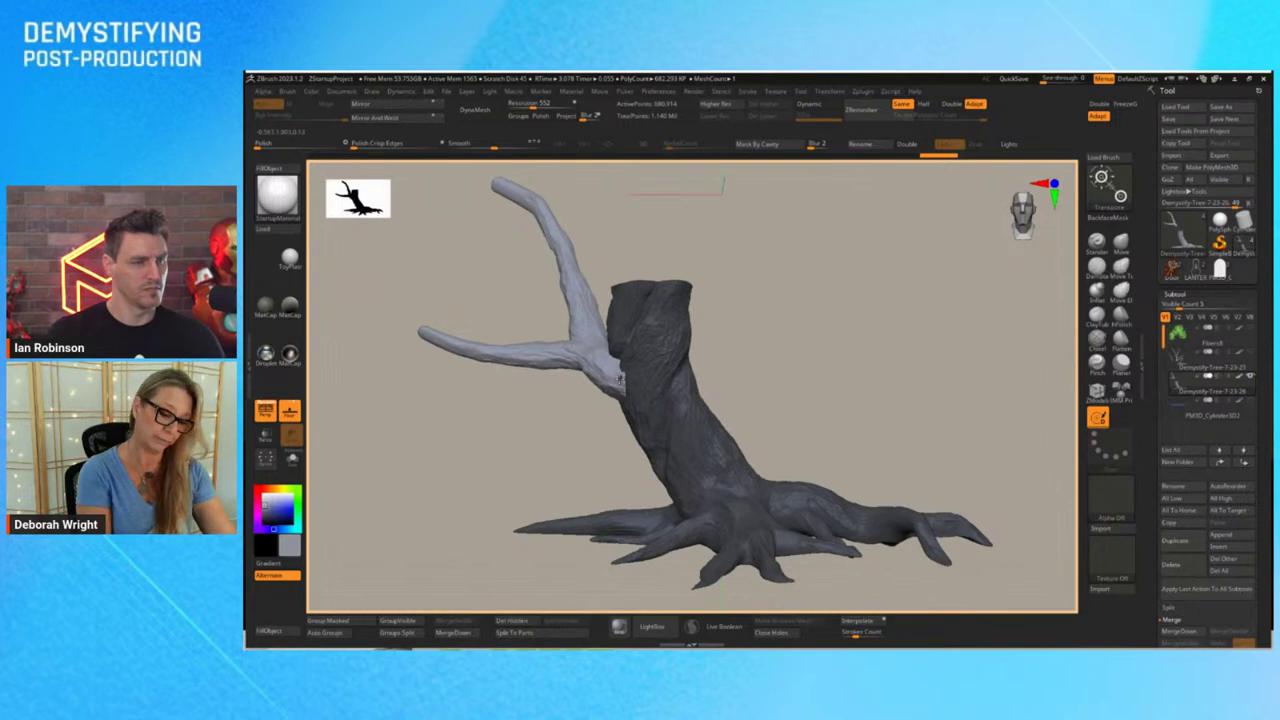
key(w)
click(598, 301)
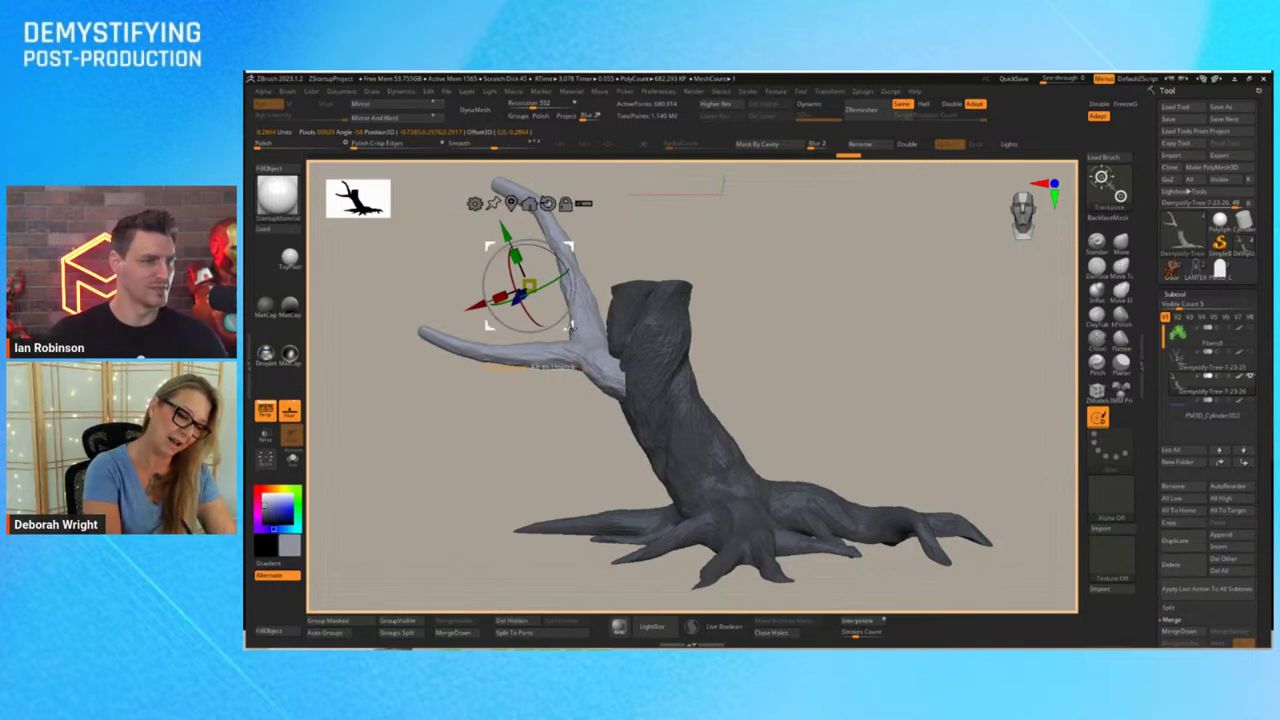
drag(572, 328, 554, 374)
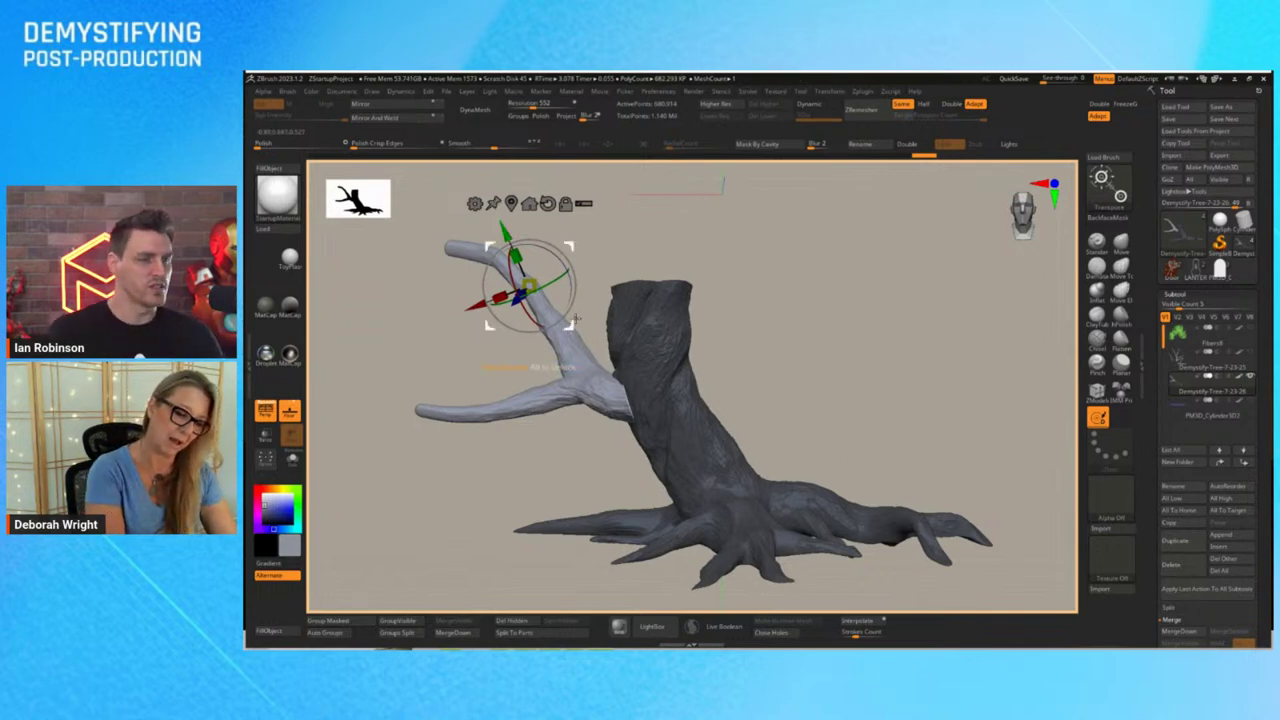
drag(573, 324, 563, 318)
Reset the gizmo's orientation and centre it on the unmasked side branch
drag(806, 309, 803, 388)
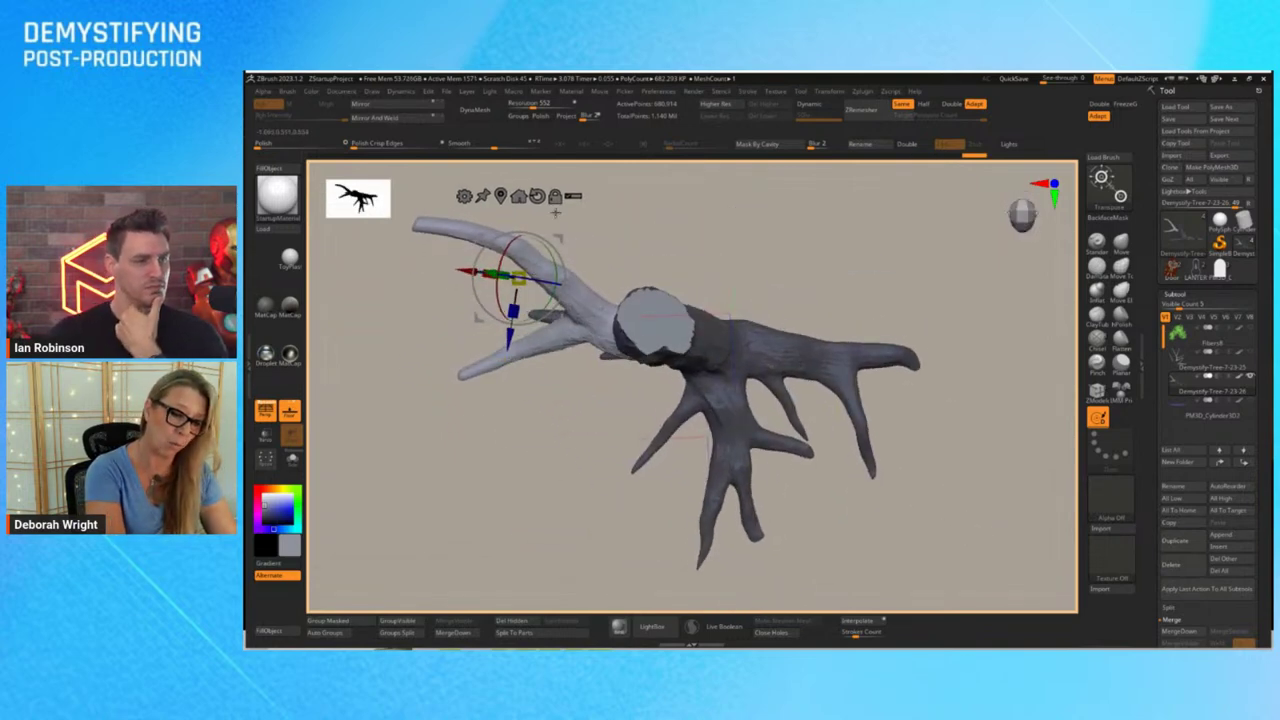
click(555, 197)
click(537, 195)
click(502, 195)
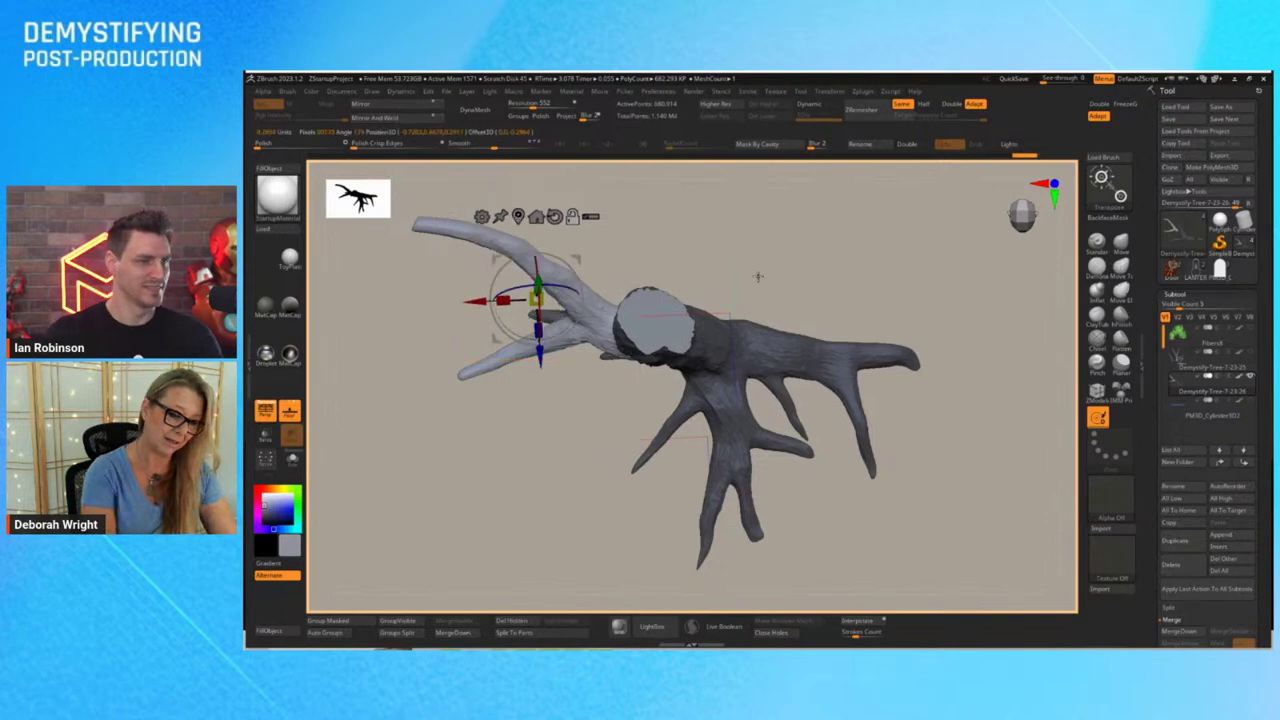
drag(819, 287, 877, 314)
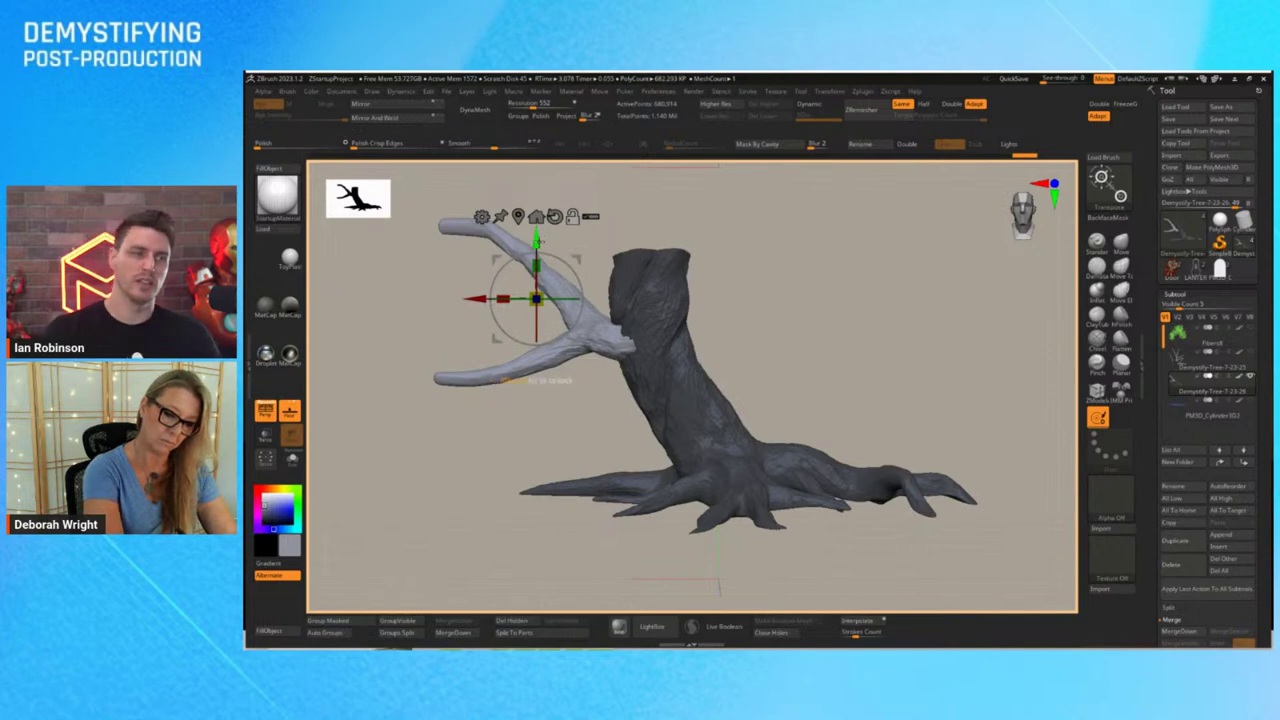
Adjust the side branch's angle against the trunk in the front and side views and stretch it outward along the X axis
alt+drag(536, 240, 537, 261)
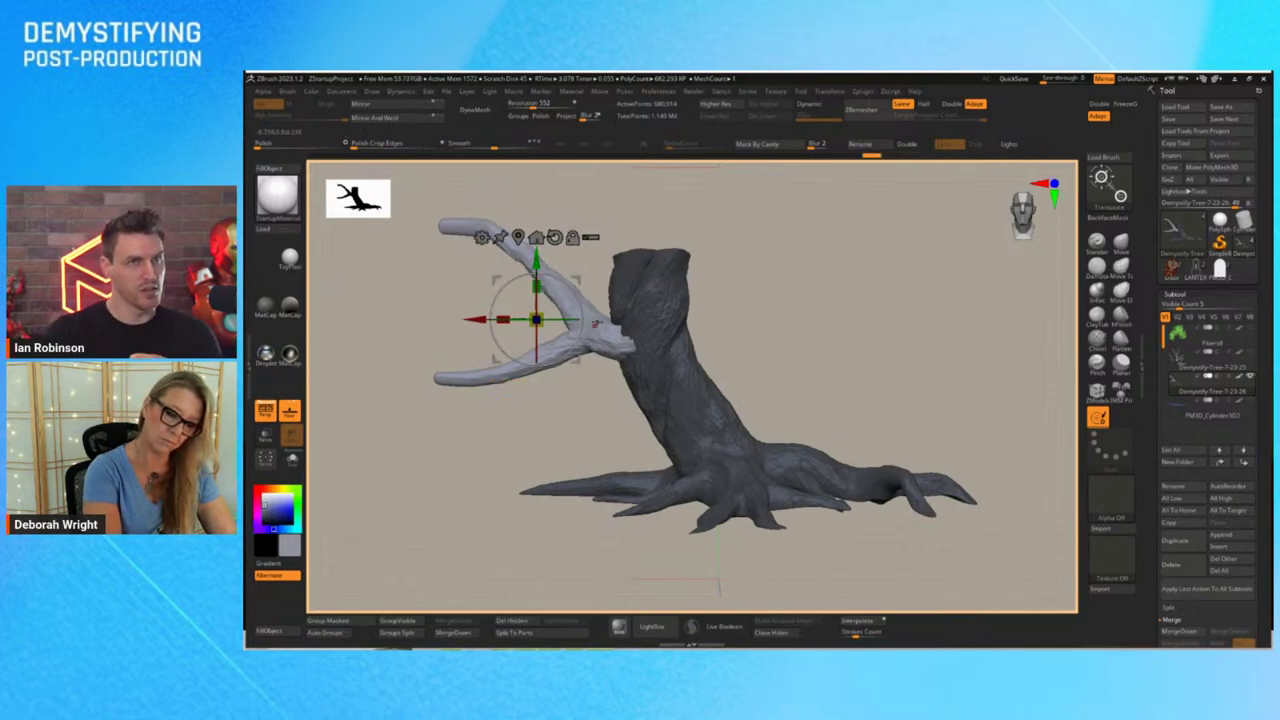
drag(579, 373, 569, 345)
drag(770, 366, 820, 381)
mouse_move(573, 292)
mouse_down()
mouse_move(561, 324)
mouse_move(567, 312)
mouse_up()
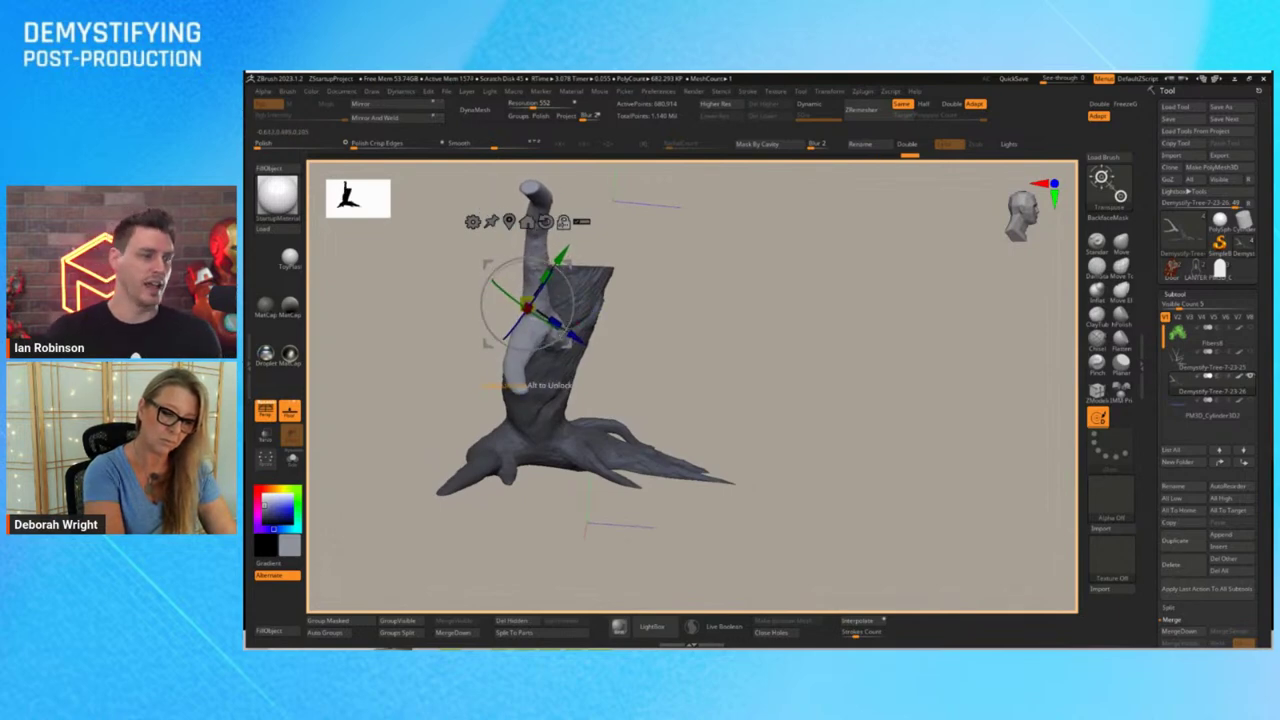
drag(731, 361, 903, 317)
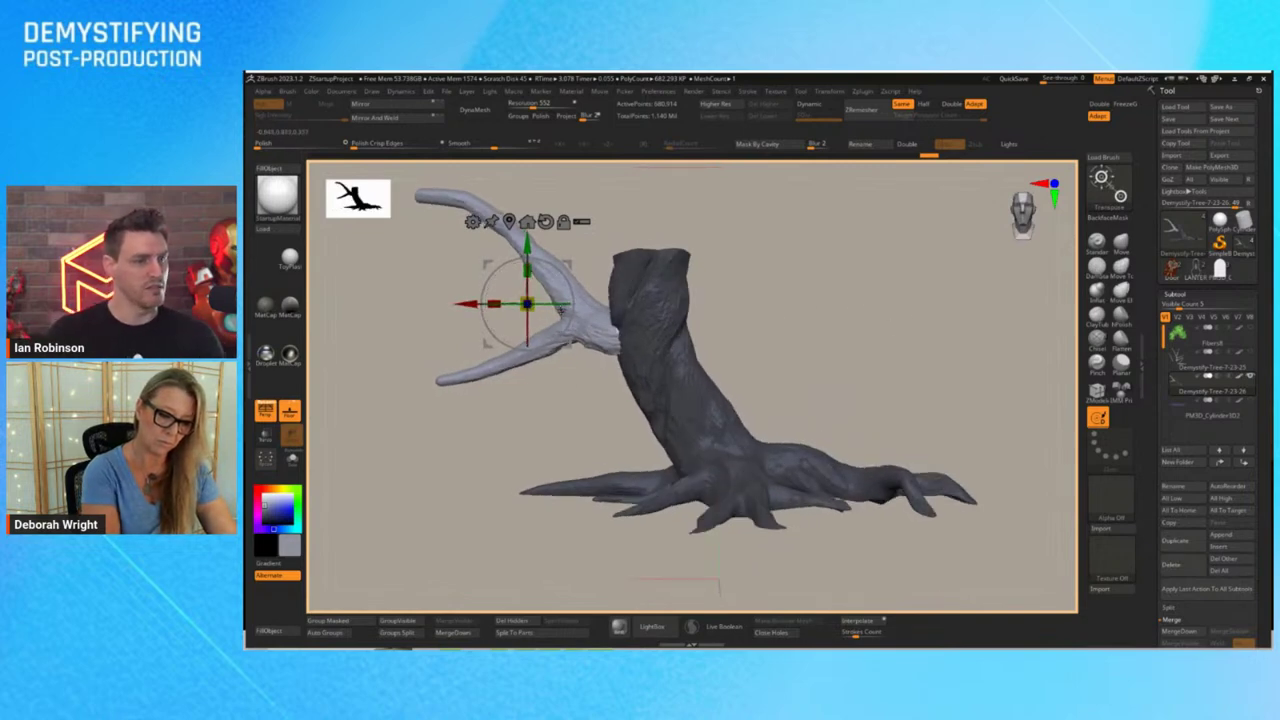
drag(768, 292, 752, 436)
drag(498, 310, 484, 314)
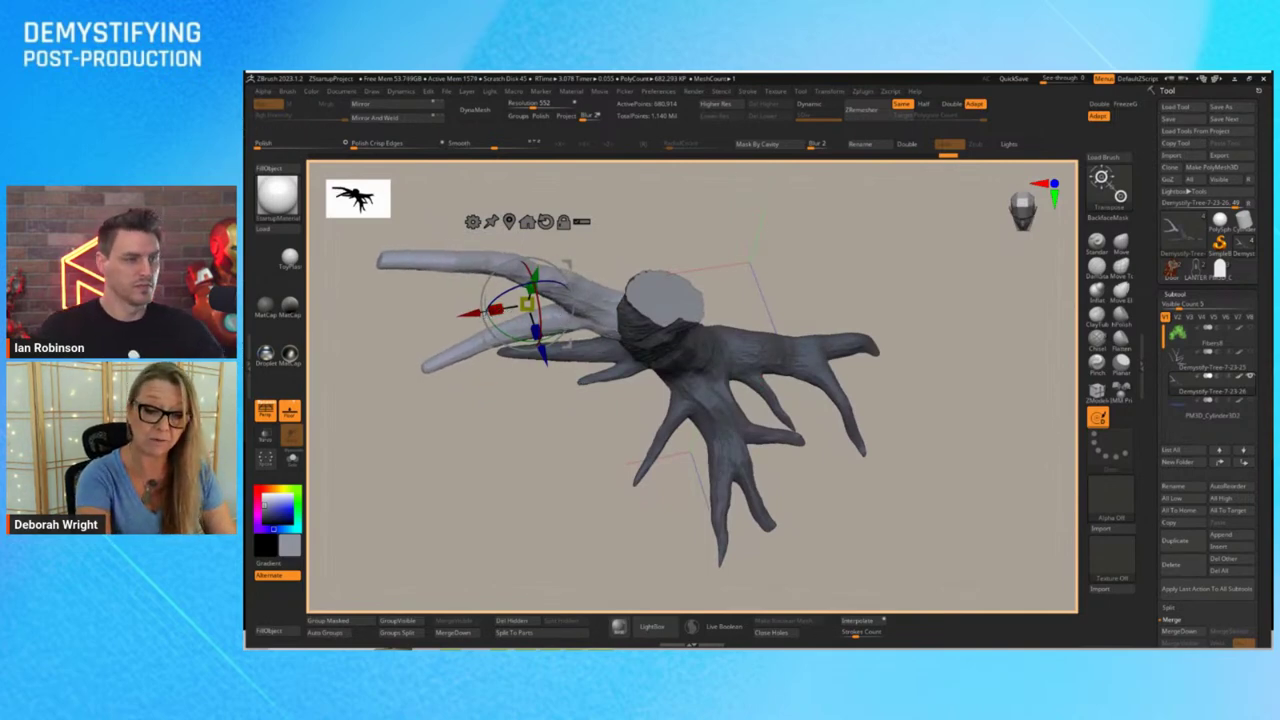
Open the Preview AO render settings to check the occlusion options
click(693, 91)
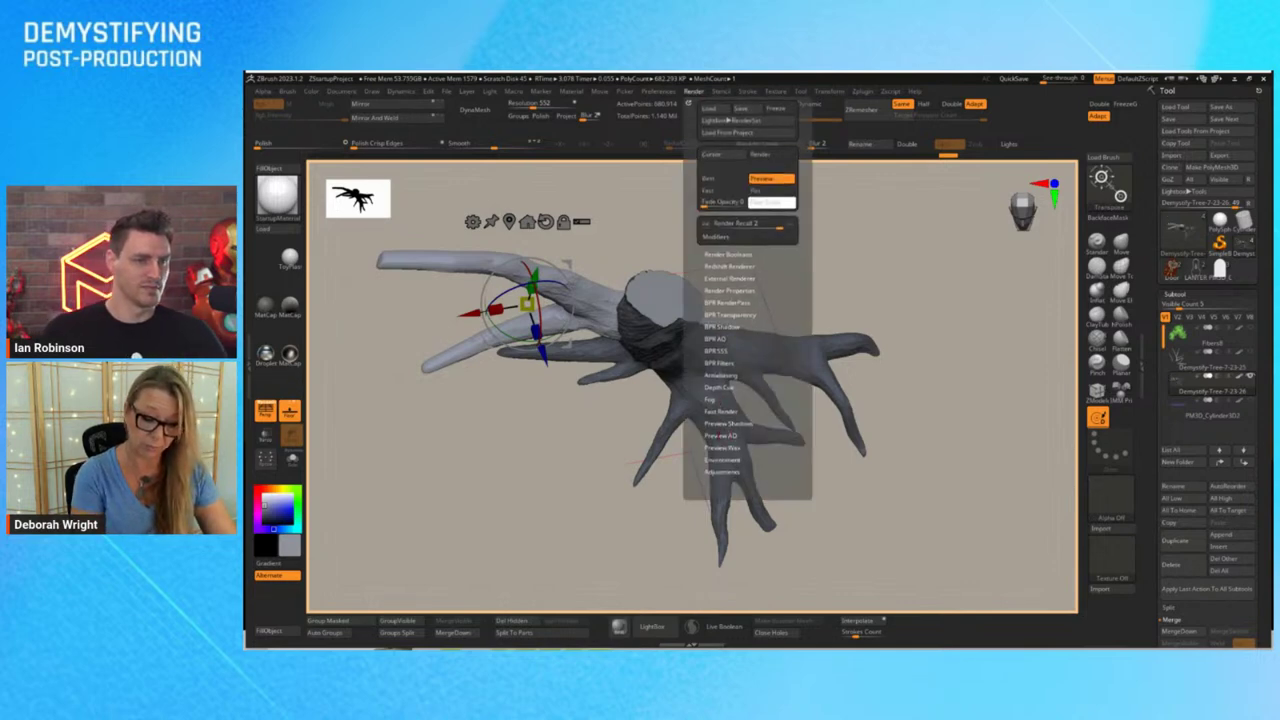
click(732, 438)
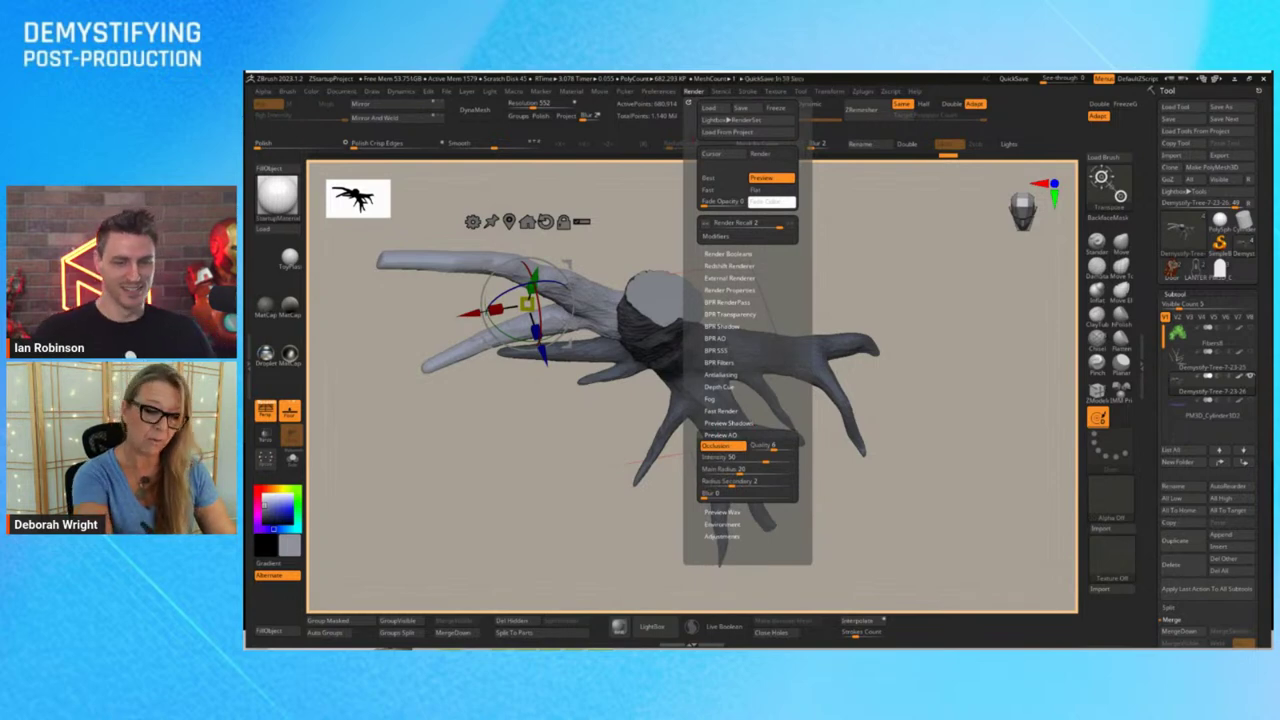
drag(686, 223, 916, 425)
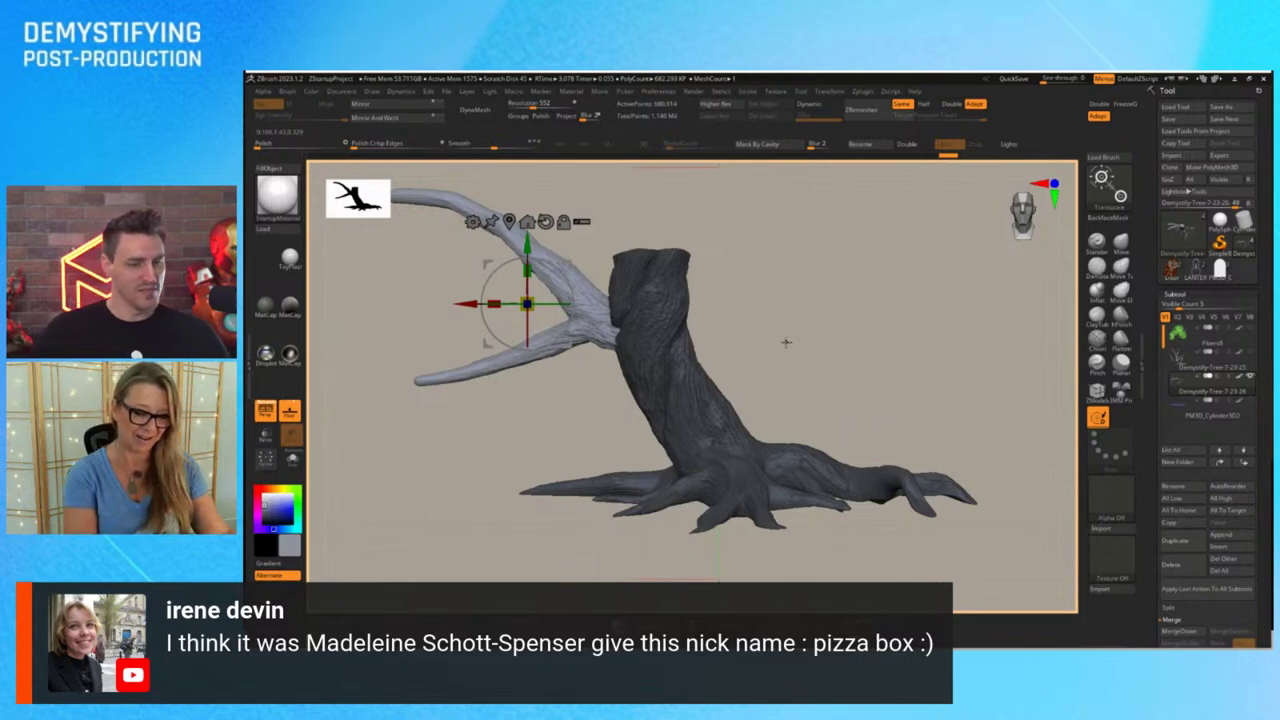
Clear the mask from the whole tree
ctrl+drag(866, 382, 914, 377)
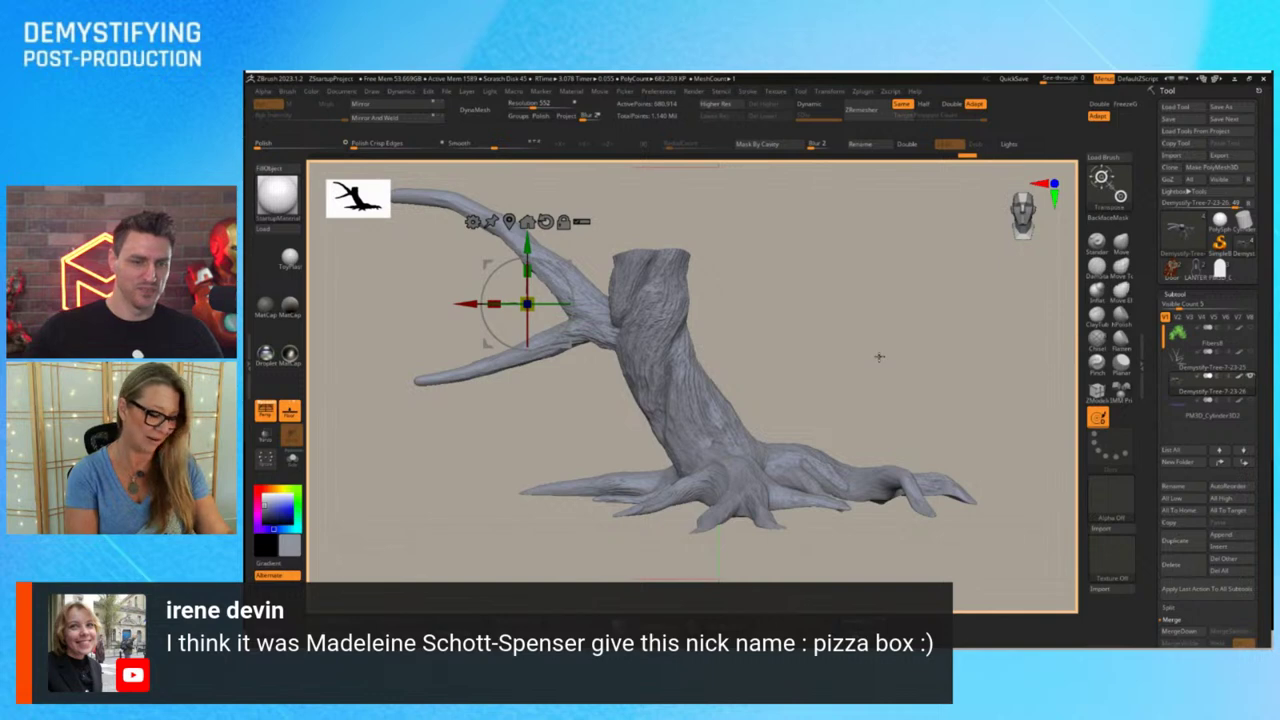
ctrl+right_drag(879, 357, 971, 366)
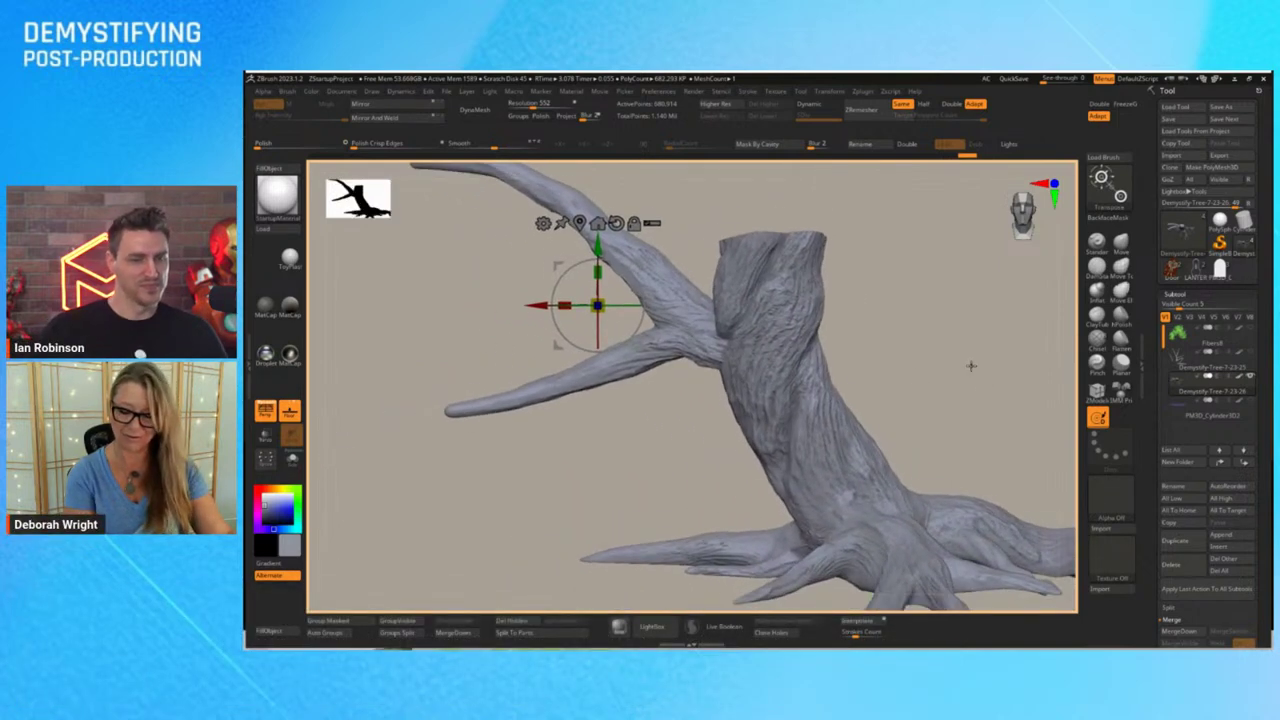
alt+drag(970, 366, 938, 391)
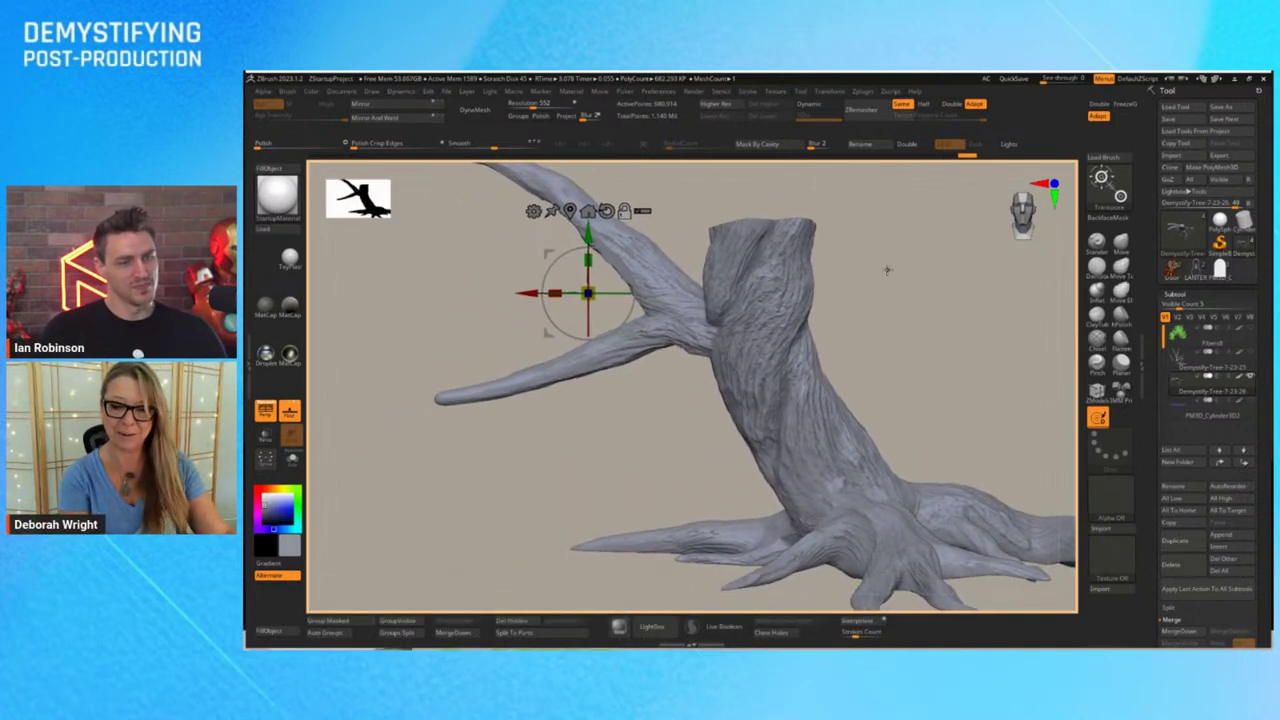
drag(981, 311, 880, 357)
Choose the KnifeCurve brush and slice the top of the trunk off along a diagonal
key(b)
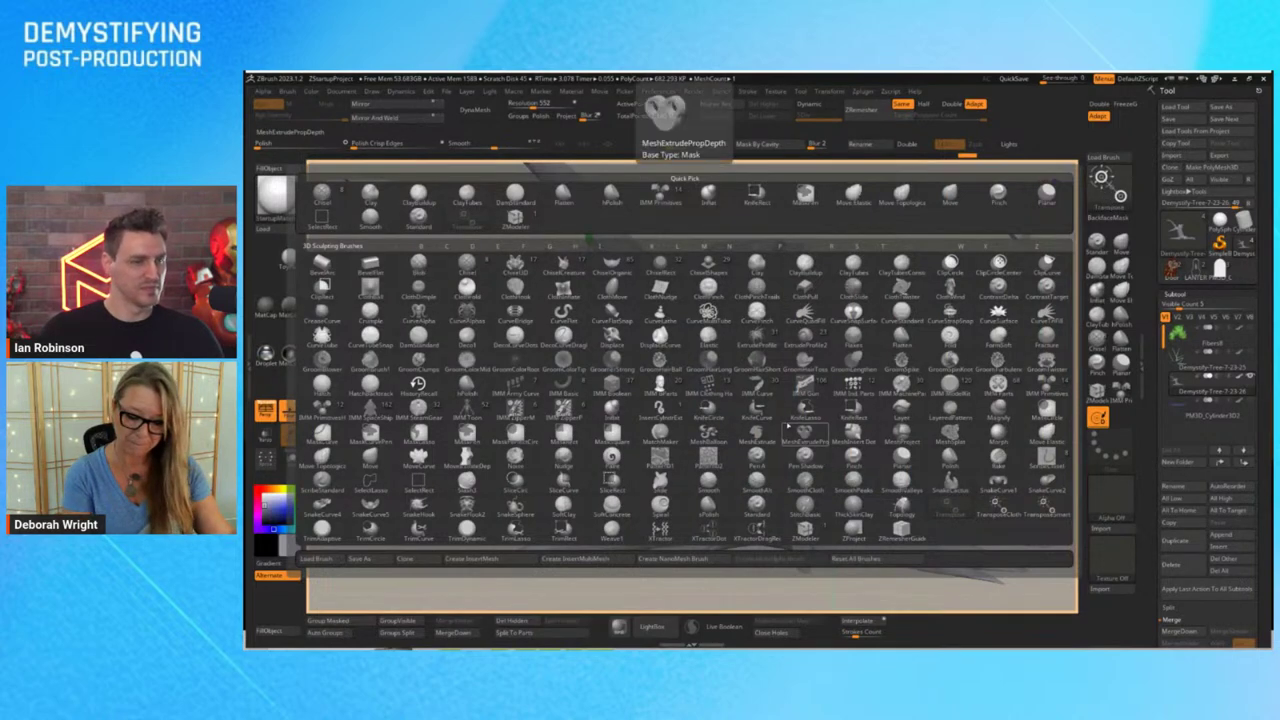
click(857, 316)
click(733, 431)
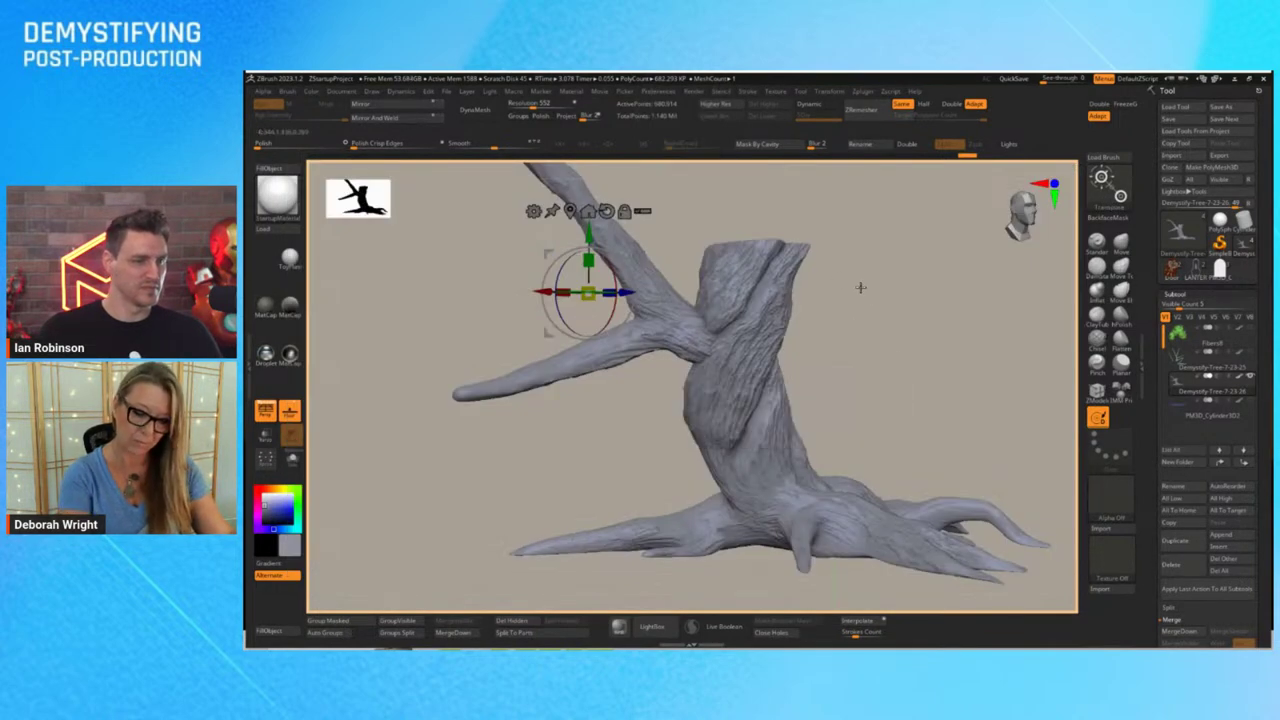
mouse_move(860, 286)
mouse_down()
mouse_move(886, 337)
mouse_move(891, 328)
mouse_up()
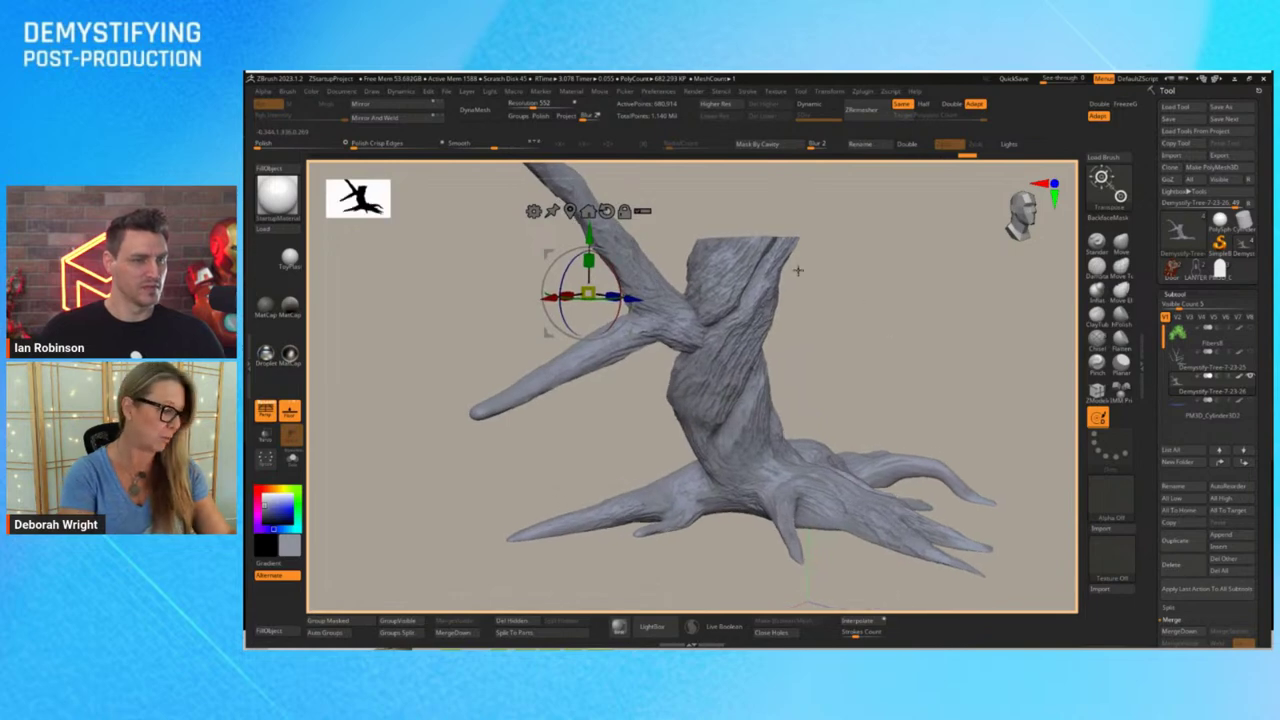
key(q)
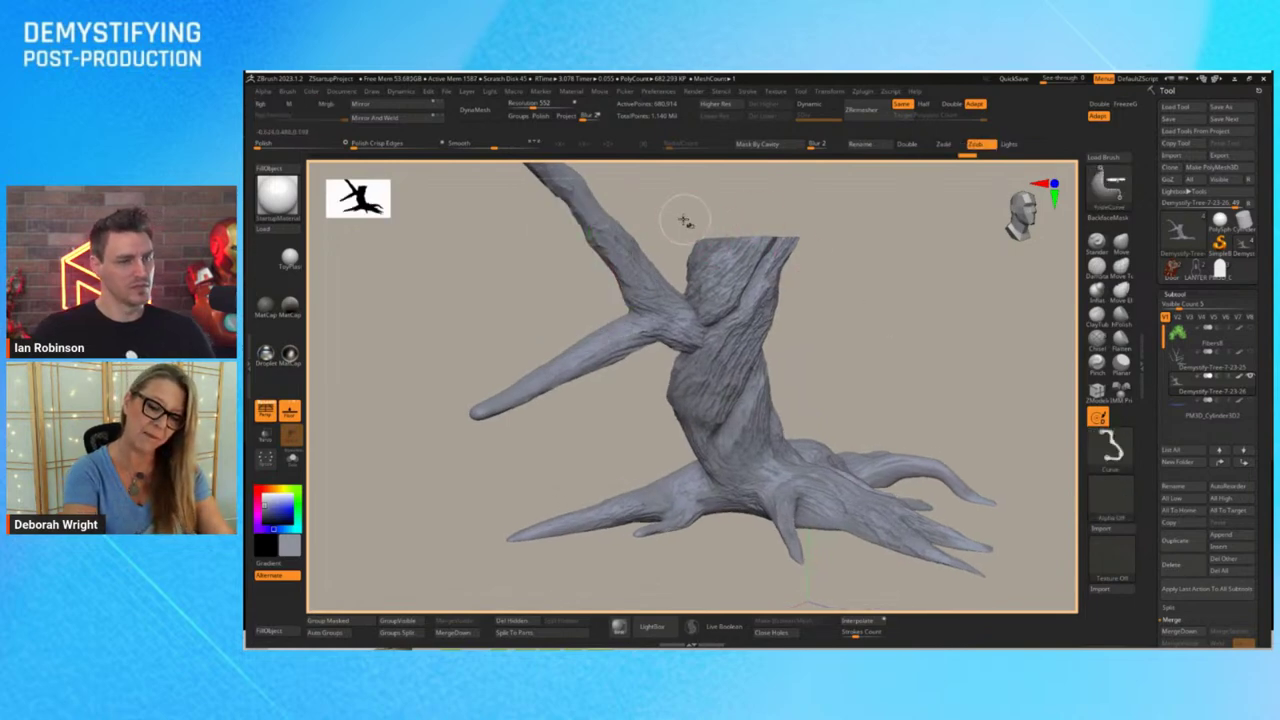
mouse_move(682, 210)
ctrl+shift+mouse_down()
mouse_move(803, 343)
mouse_move(818, 384)
mouse_move(805, 380)
mouse_move(820, 357)
mouse_move(837, 380)
mouse_move(943, 346)
mouse_move(989, 372)
ctrl+shift+mouse_up()
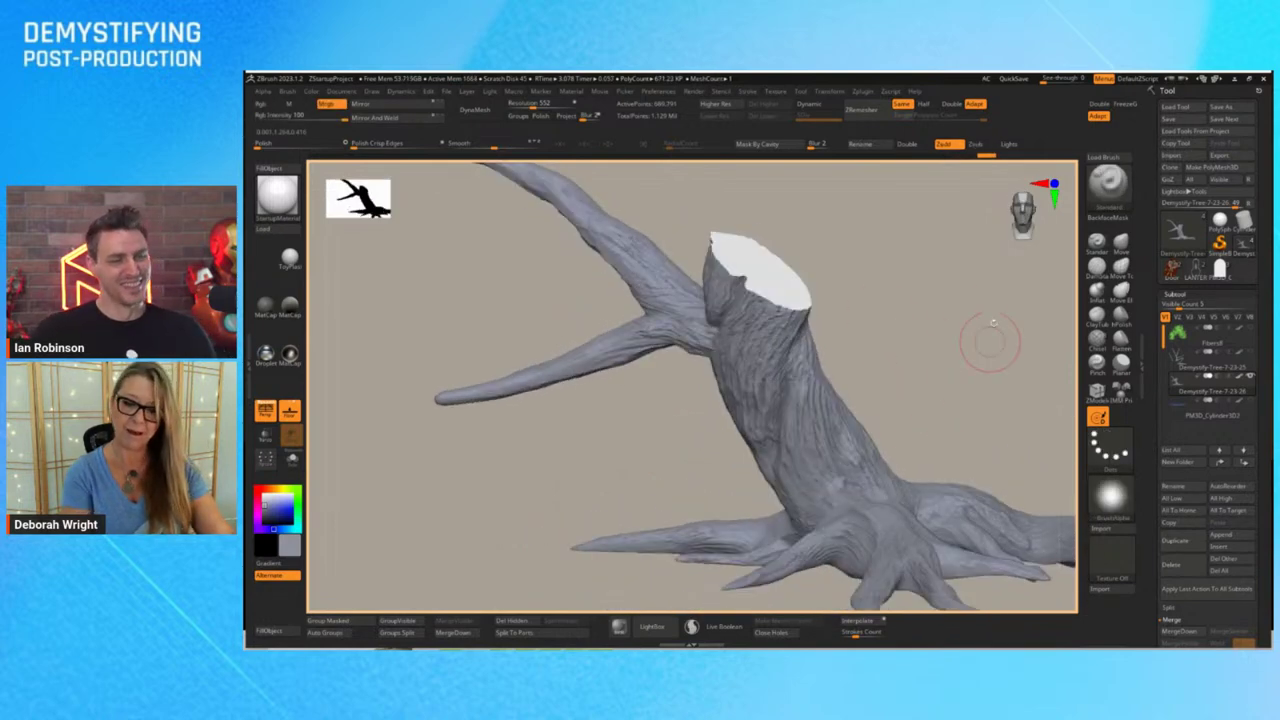
Make the window see-through over the reference sketch and undo the diagonal trunk cut
drag(1050, 78, 1066, 78)
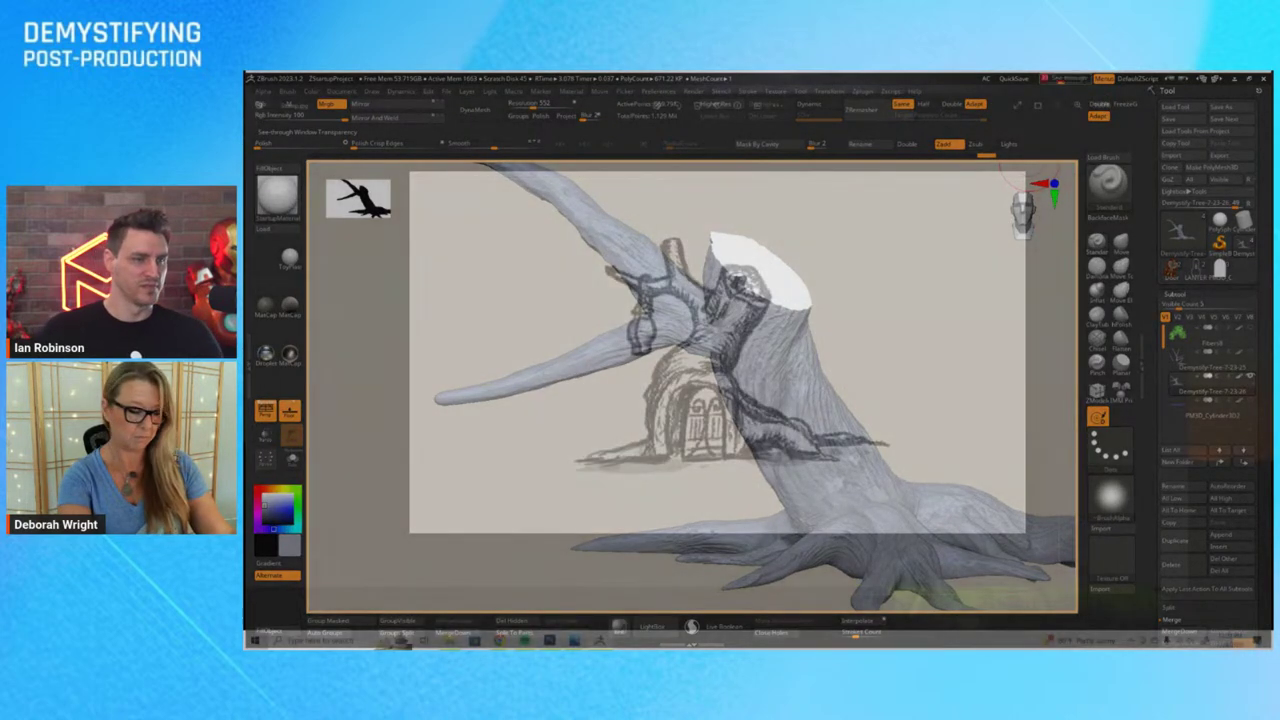
key(ctrl+z)
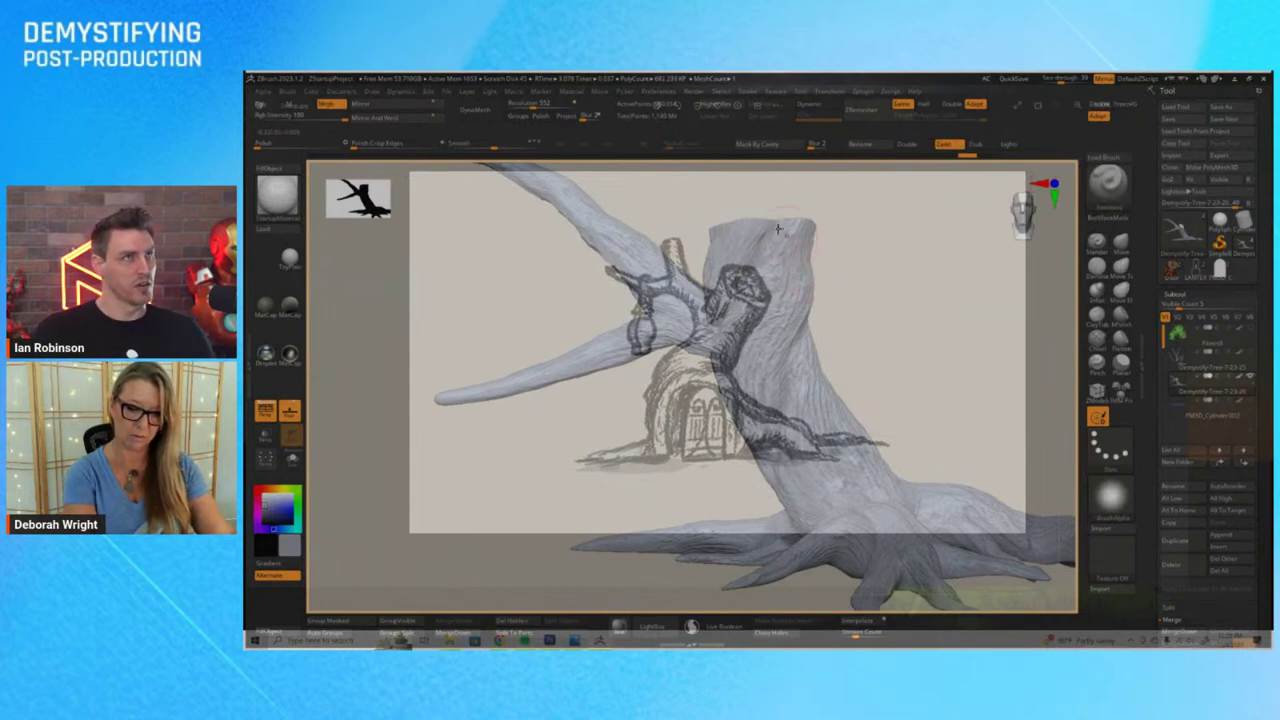
Slice the top of the trunk off along a downward diagonal with the KnifeCurve brush
key(ctrl+shift)
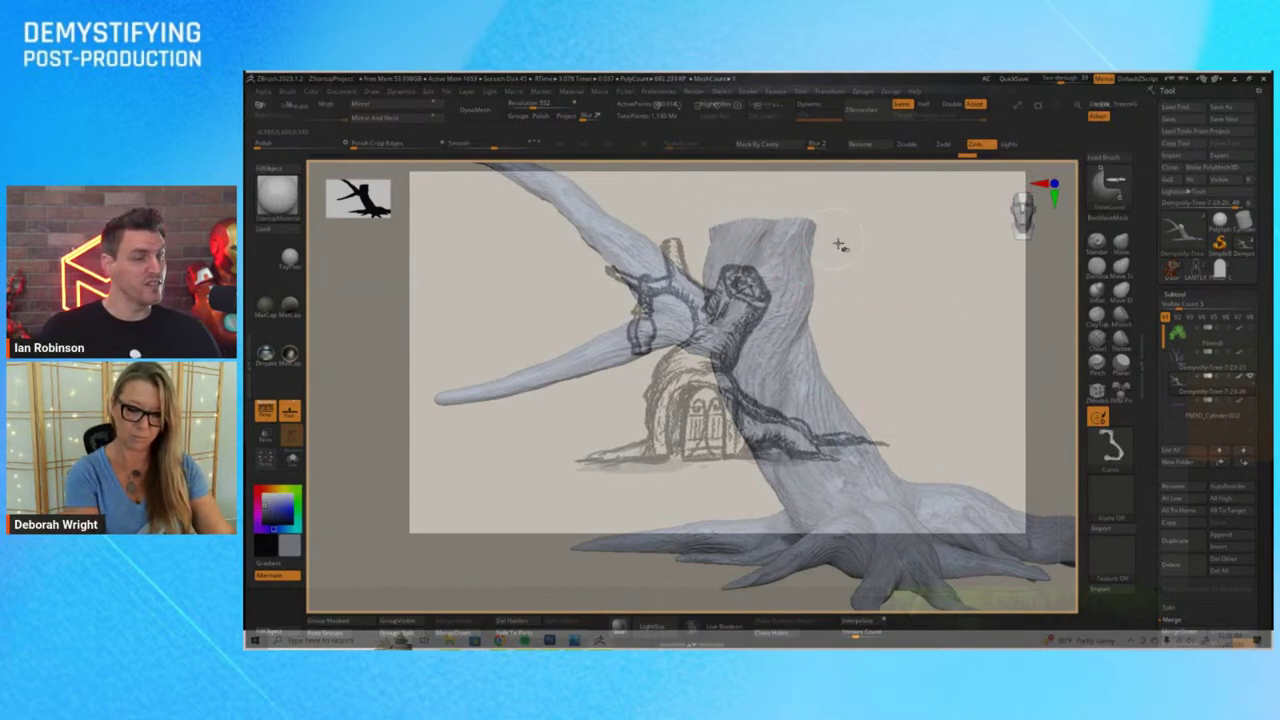
key(b)
key(s)
key(t)
mouse_move(877, 257)
mouse_down()
mouse_move(880, 320)
mouse_move(880, 276)
mouse_up()
mouse_move(706, 214)
ctrl+shift+mouse_down()
mouse_move(705, 280)
mouse_move(802, 308)
mouse_move(870, 306)
mouse_move(825, 344)
mouse_move(861, 322)
ctrl+shift+mouse_up()
mouse_move(928, 287)
mouse_down()
mouse_move(920, 303)
mouse_move(939, 315)
mouse_up()
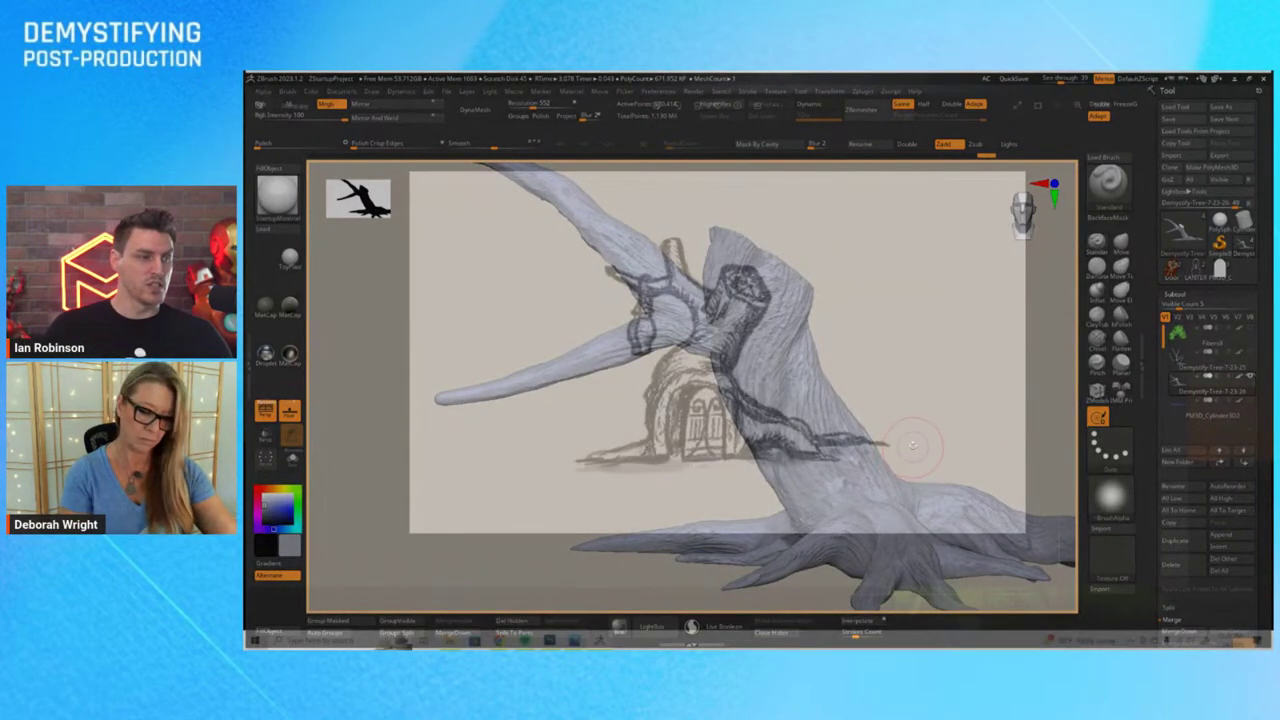
Mask everything except the side branch, isolate the branch and split the hidden trunk into a separate subtool
key(w)
click(588, 211)
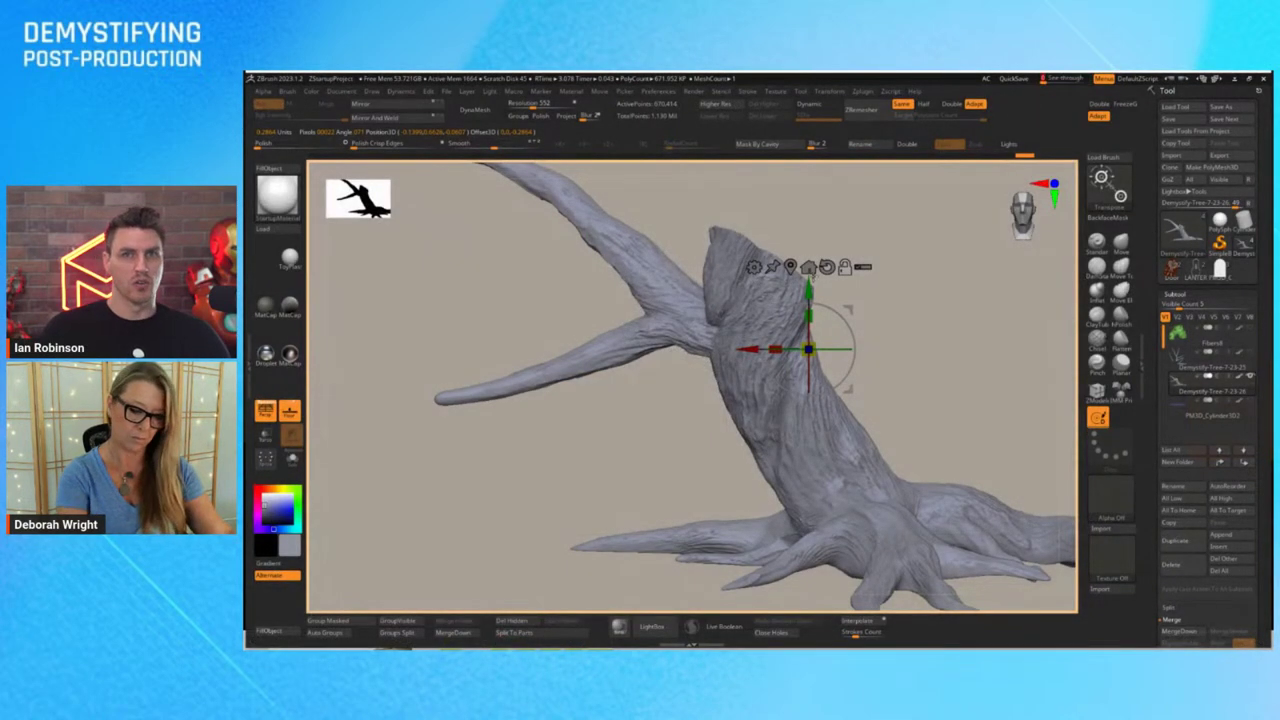
ctrl+click(687, 323)
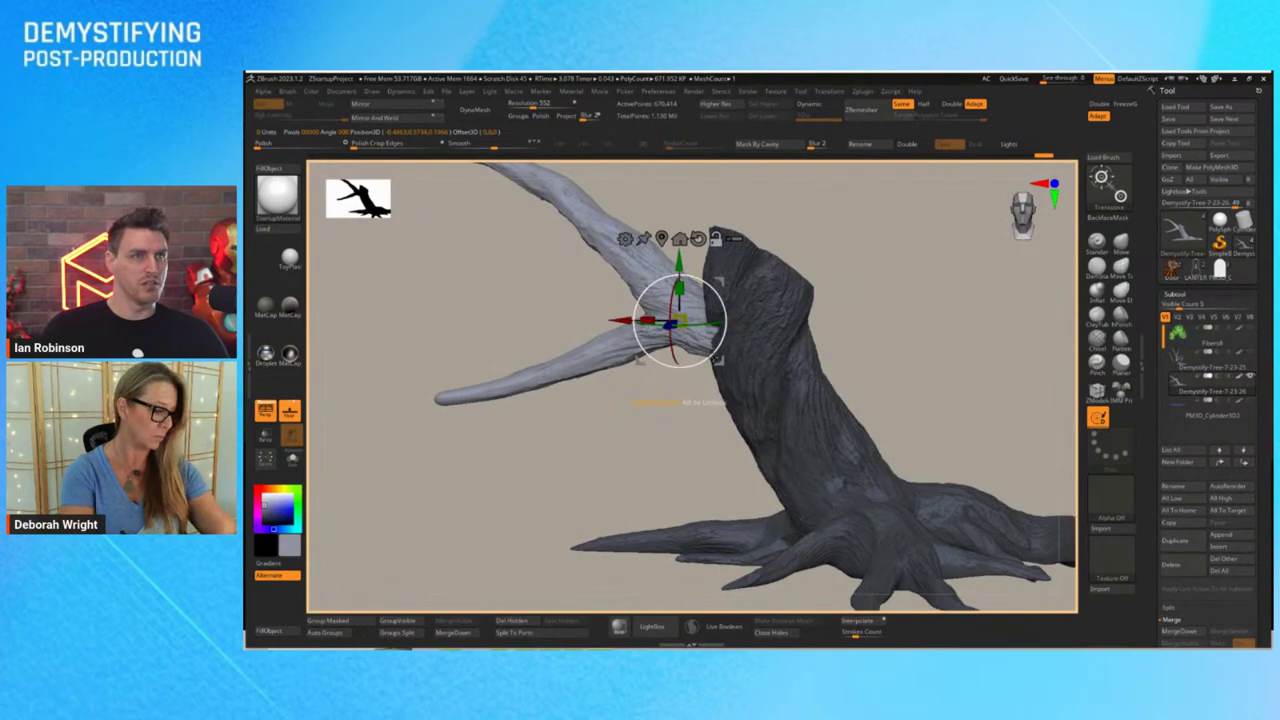
key(q)
ctrl+shift+click(686, 325)
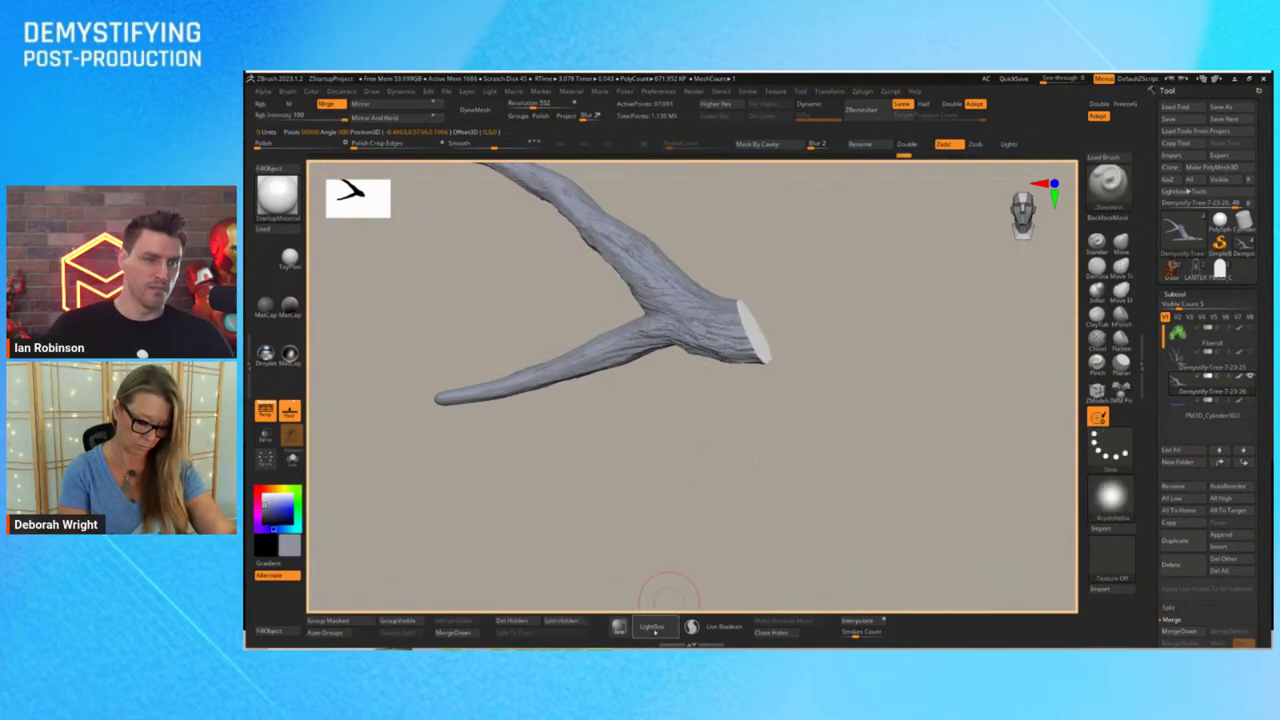
click(561, 620)
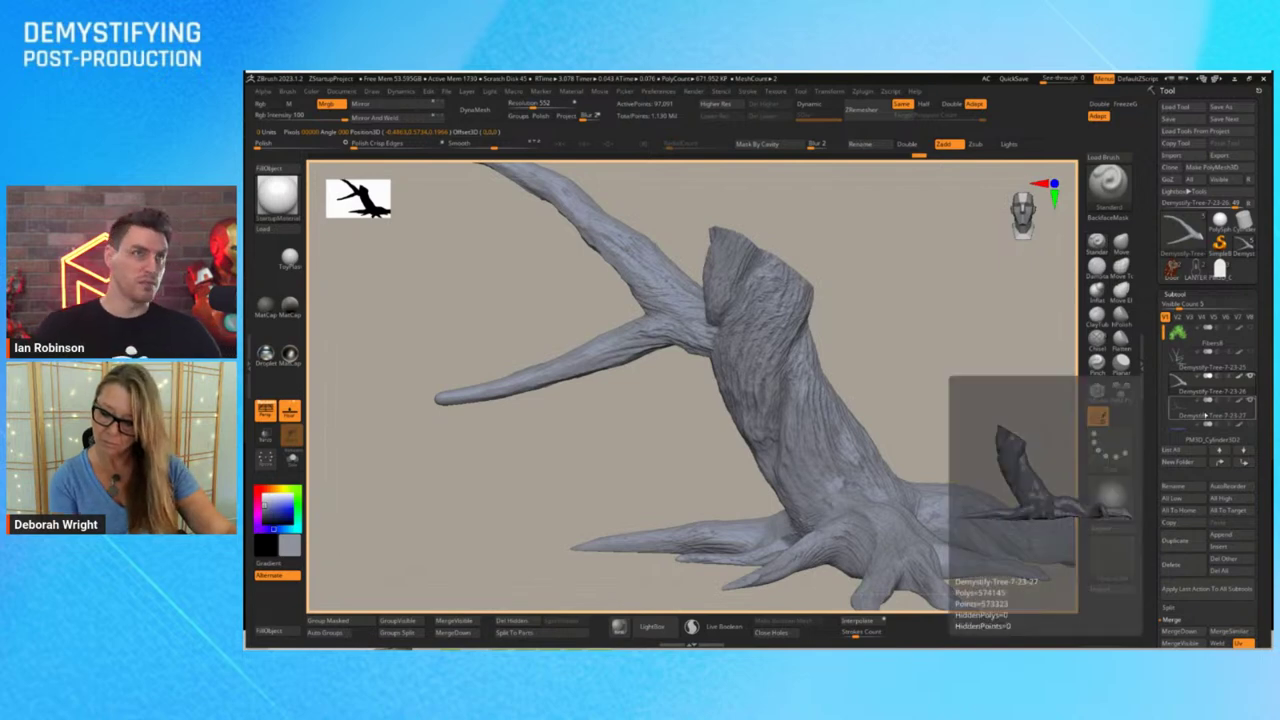
Select the trunk subtool, clear its mask and place the transform gizmo at the trunk's base
click(1210, 412)
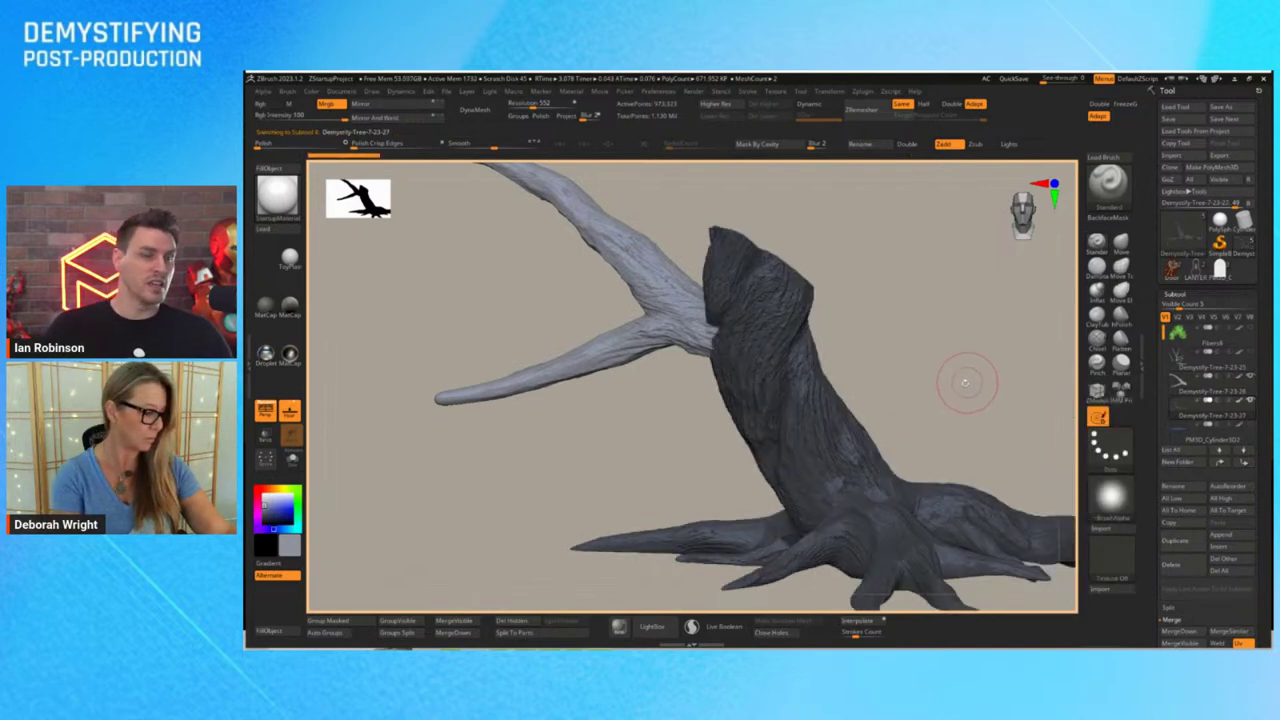
drag(966, 382, 980, 374)
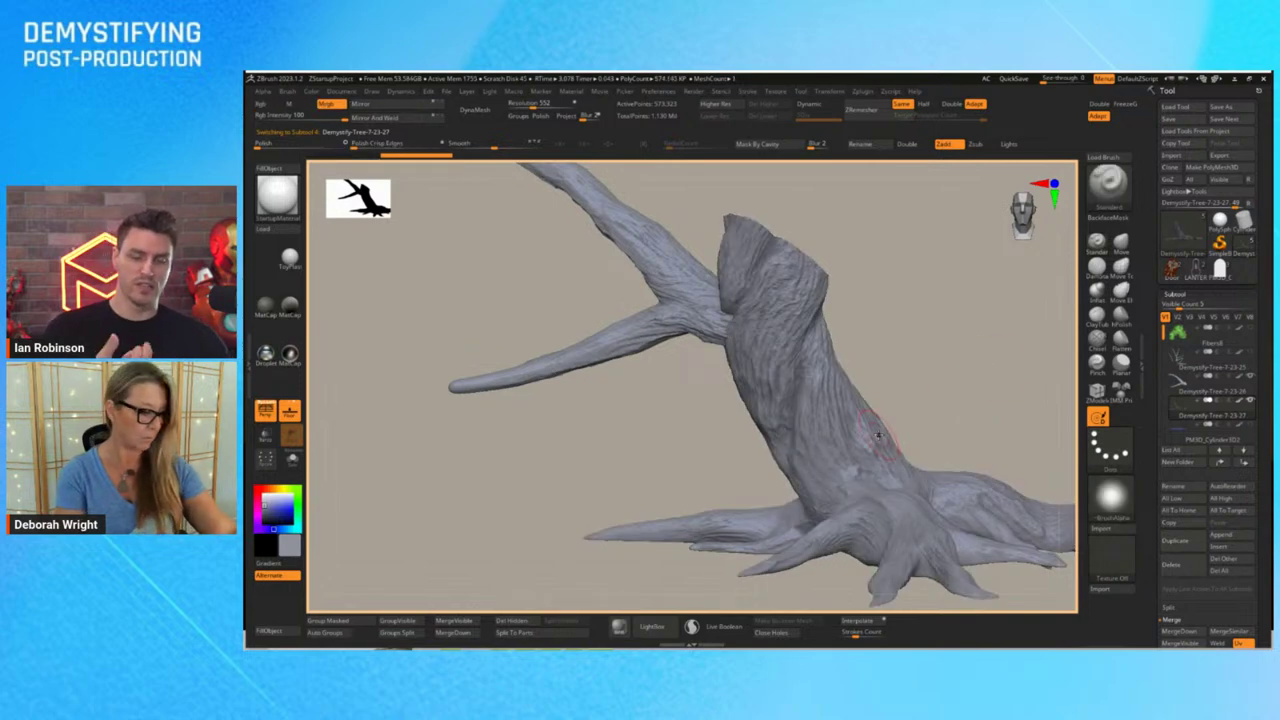
key(w)
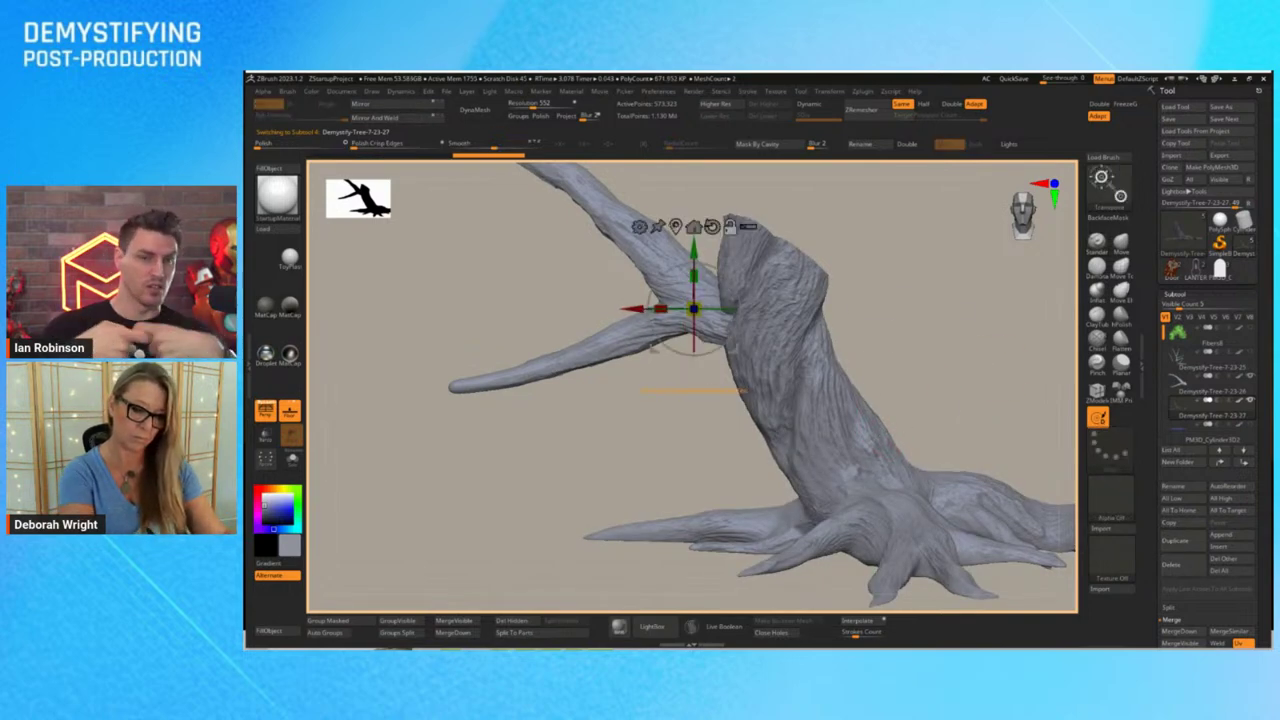
click(912, 390)
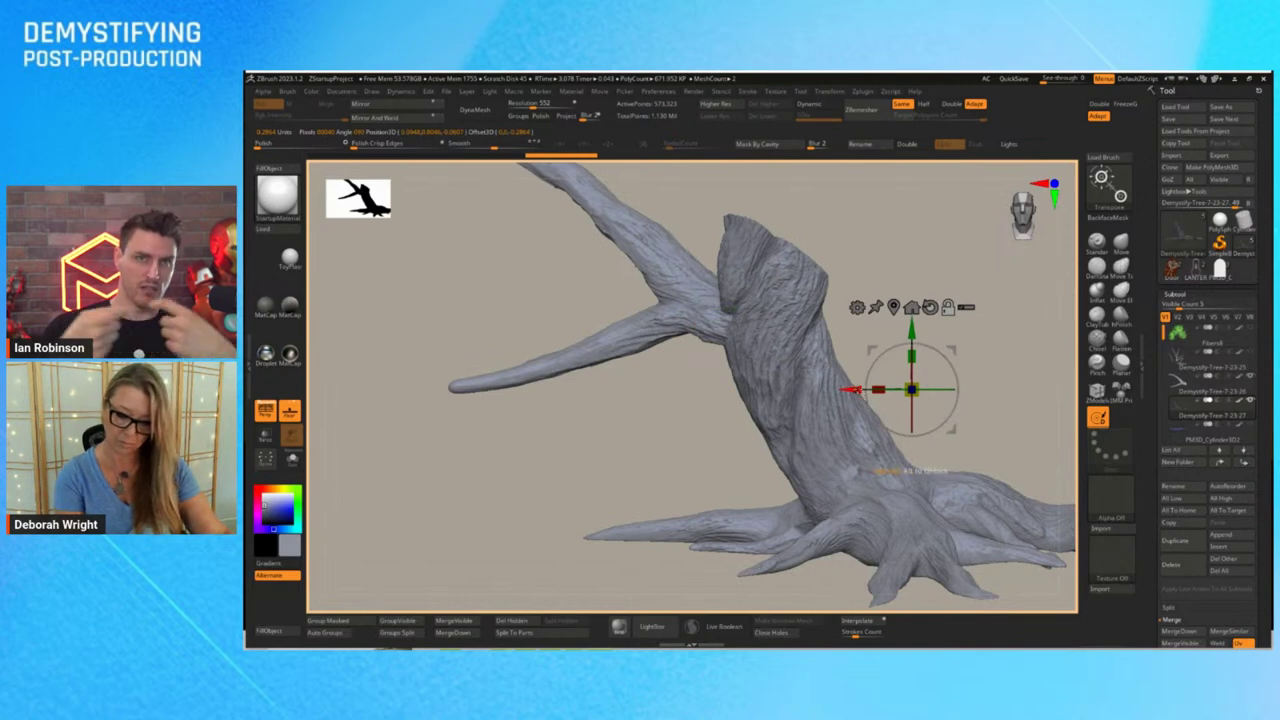
alt+drag(857, 391, 790, 391)
alt+drag(848, 333, 848, 428)
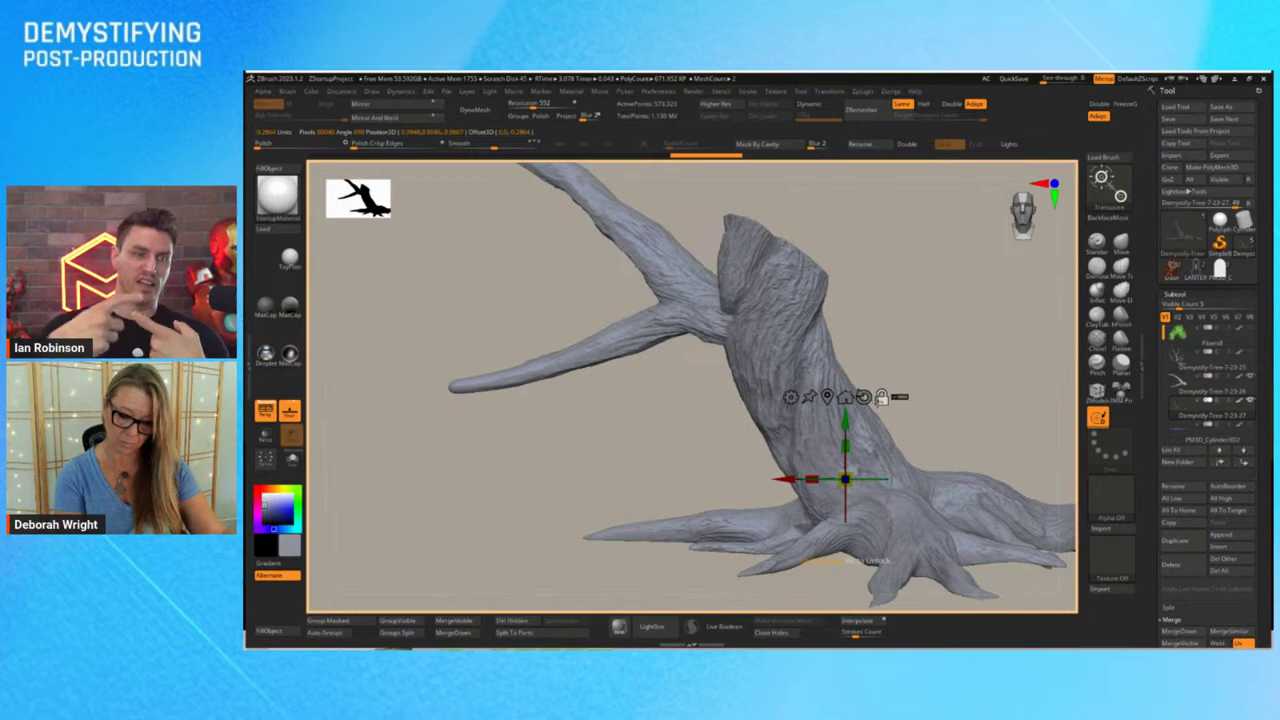
click(882, 398)
Apply the Twist deformer to the trunk to turn its upper part around the vertical axis
click(790, 397)
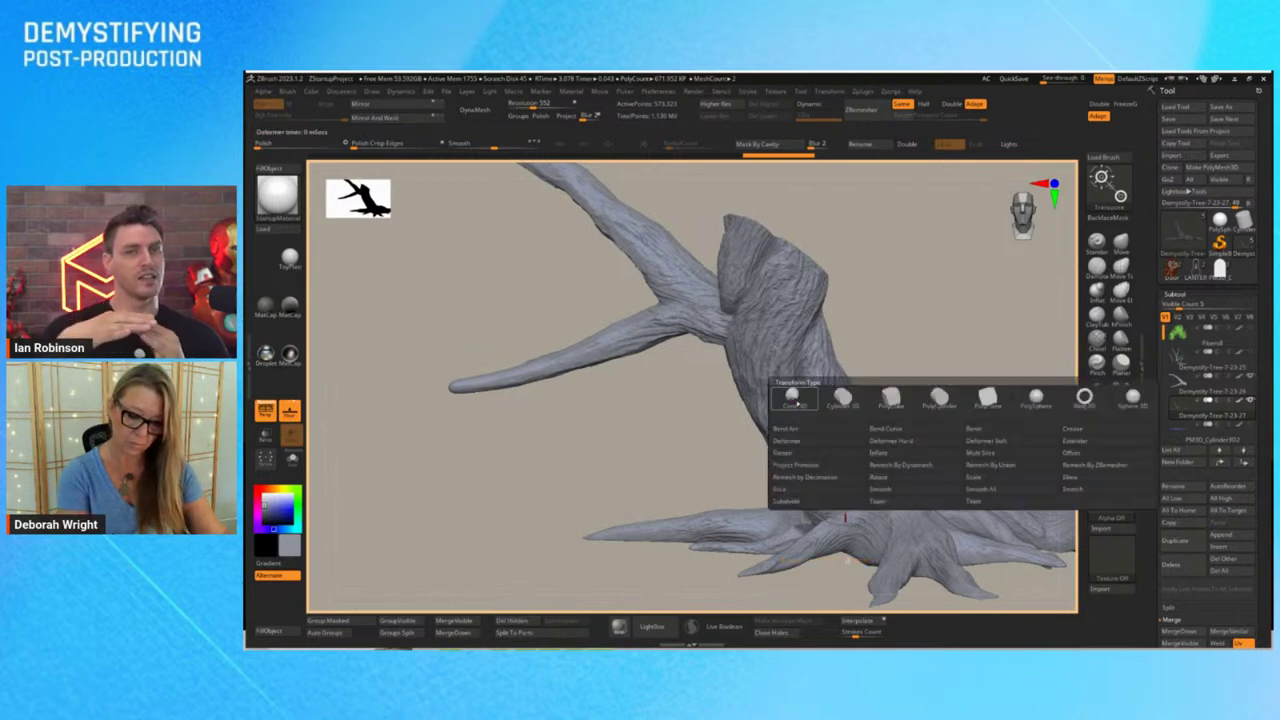
click(987, 501)
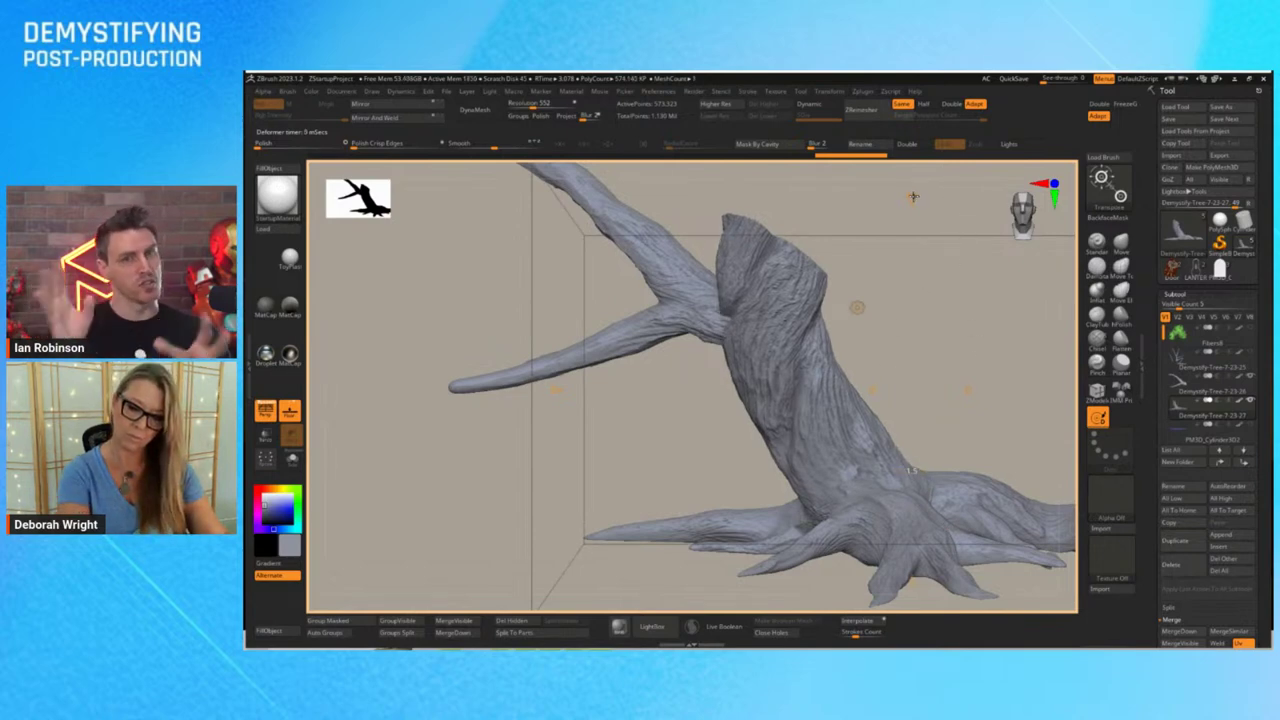
drag(911, 197, 905, 244)
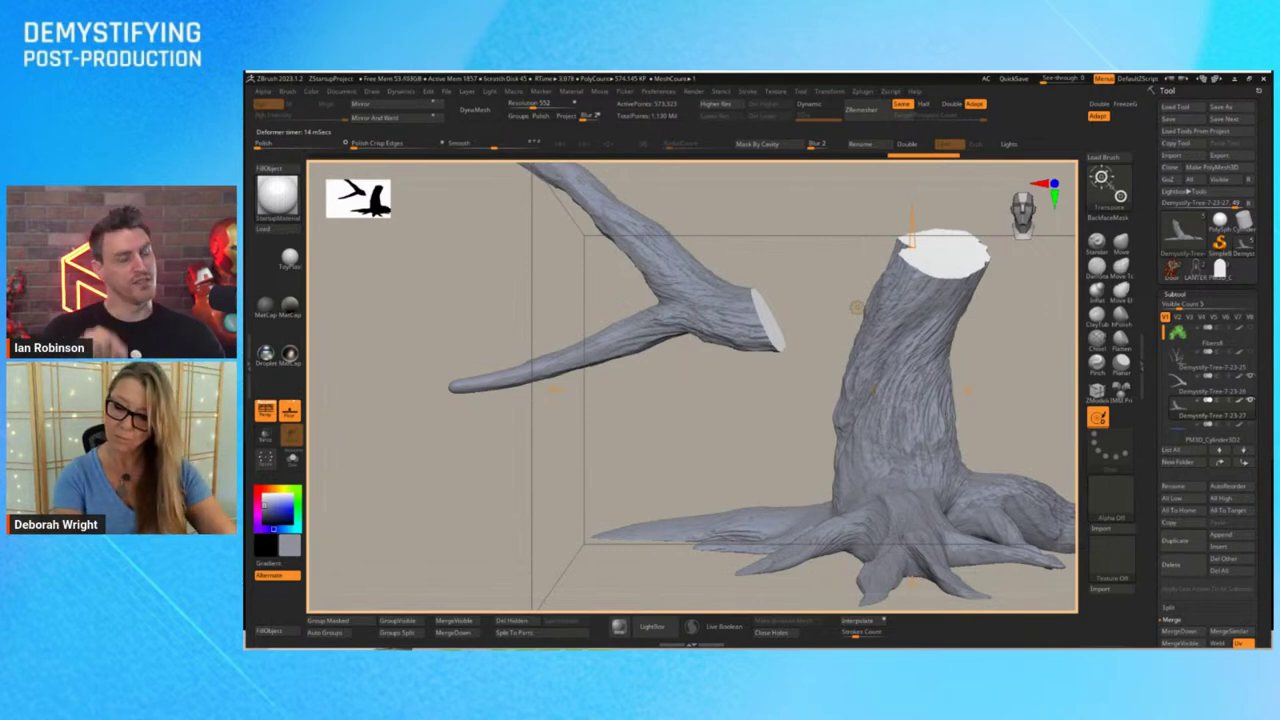
key(q)
Choose the Move Topological brush with a larger size and pull the far rim of the trunk's cut top upward
click(1122, 268)
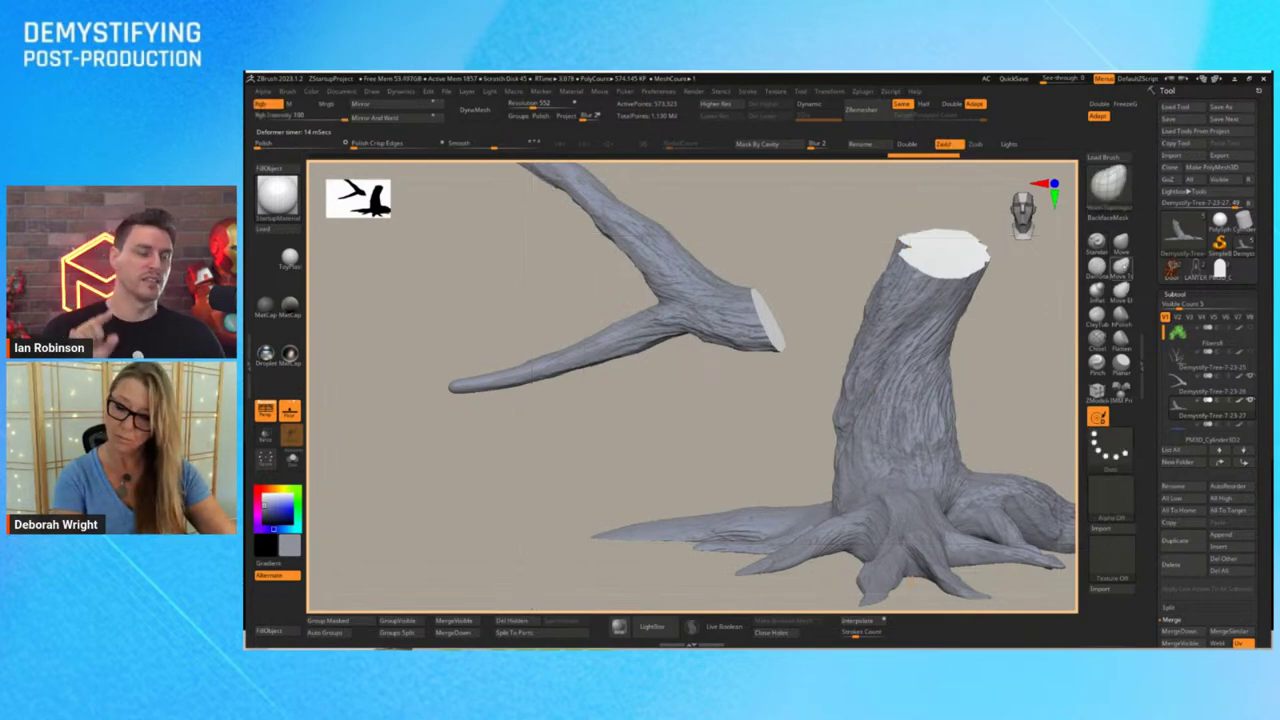
key(space)
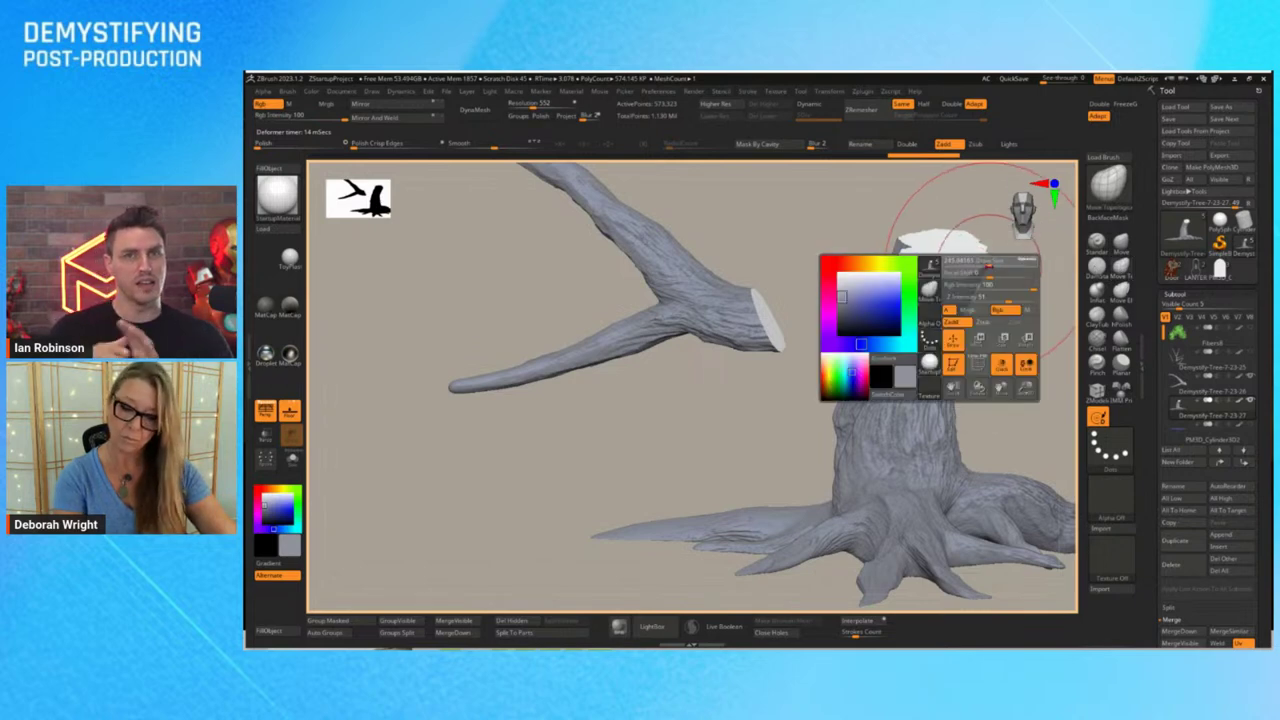
mouse_move(897, 243)
mouse_down()
mouse_move(857, 231)
mouse_move(866, 212)
mouse_move(929, 192)
mouse_move(925, 160)
mouse_up()
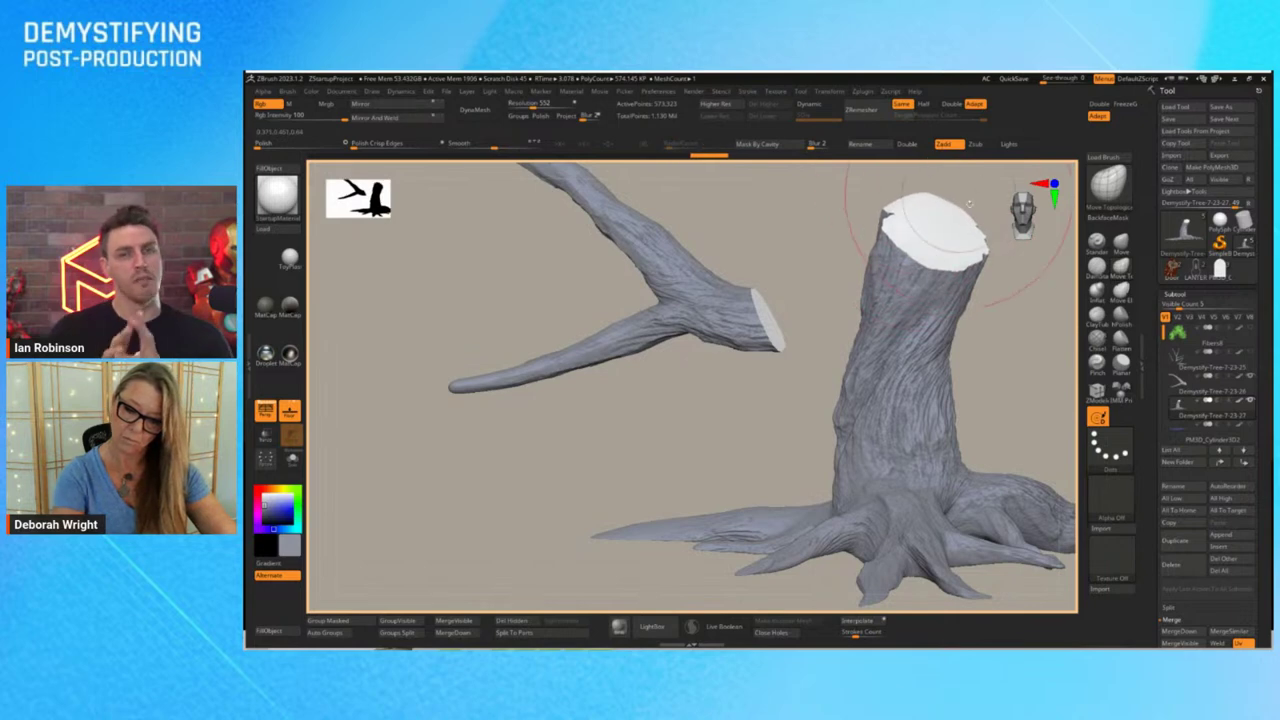
drag(962, 262, 946, 266)
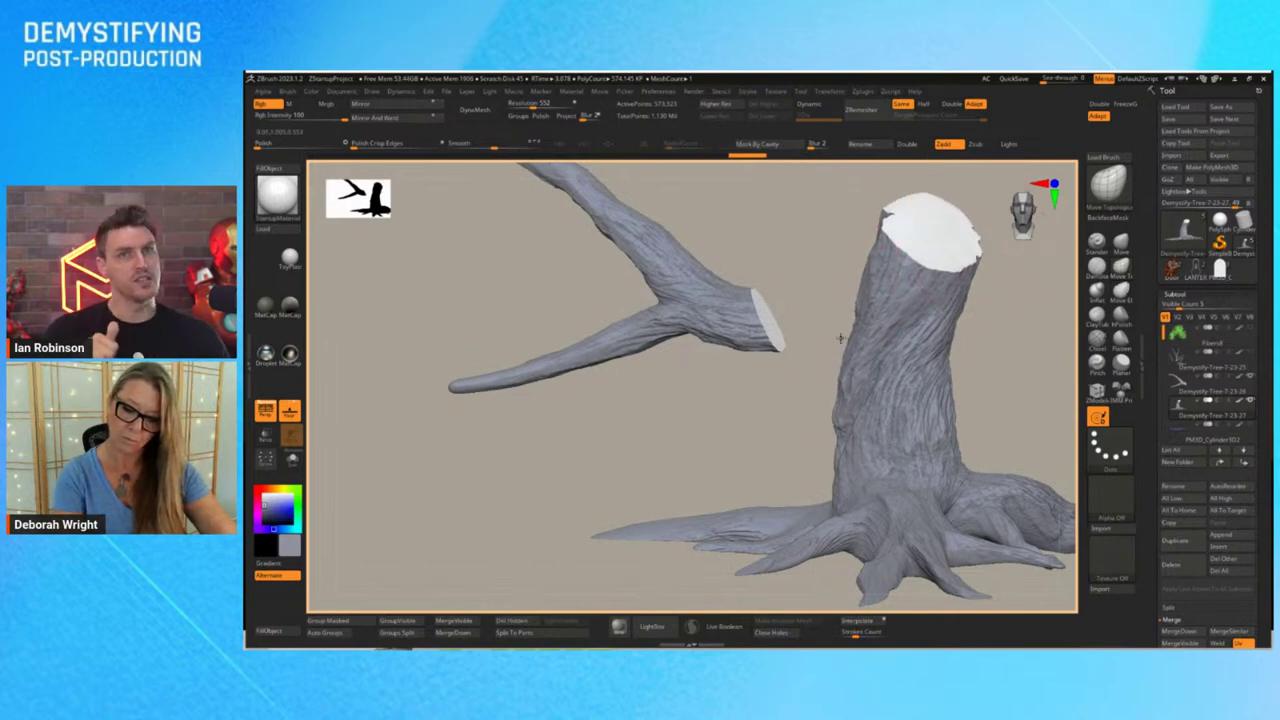
Nudge both sides of the trunk with the Move Topological brush to widen it above the roots
drag(942, 432, 937, 436)
drag(847, 466, 837, 470)
drag(953, 475, 950, 473)
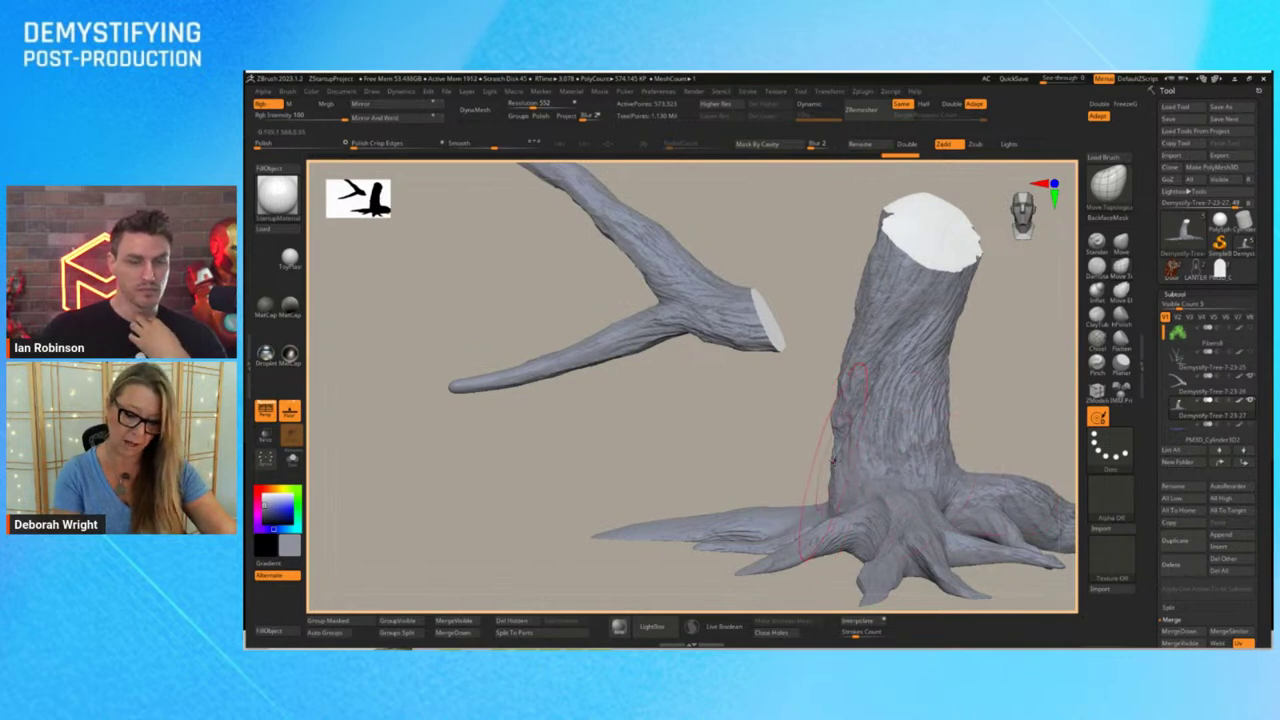
drag(833, 460, 829, 459)
drag(849, 393, 840, 394)
drag(875, 342, 868, 340)
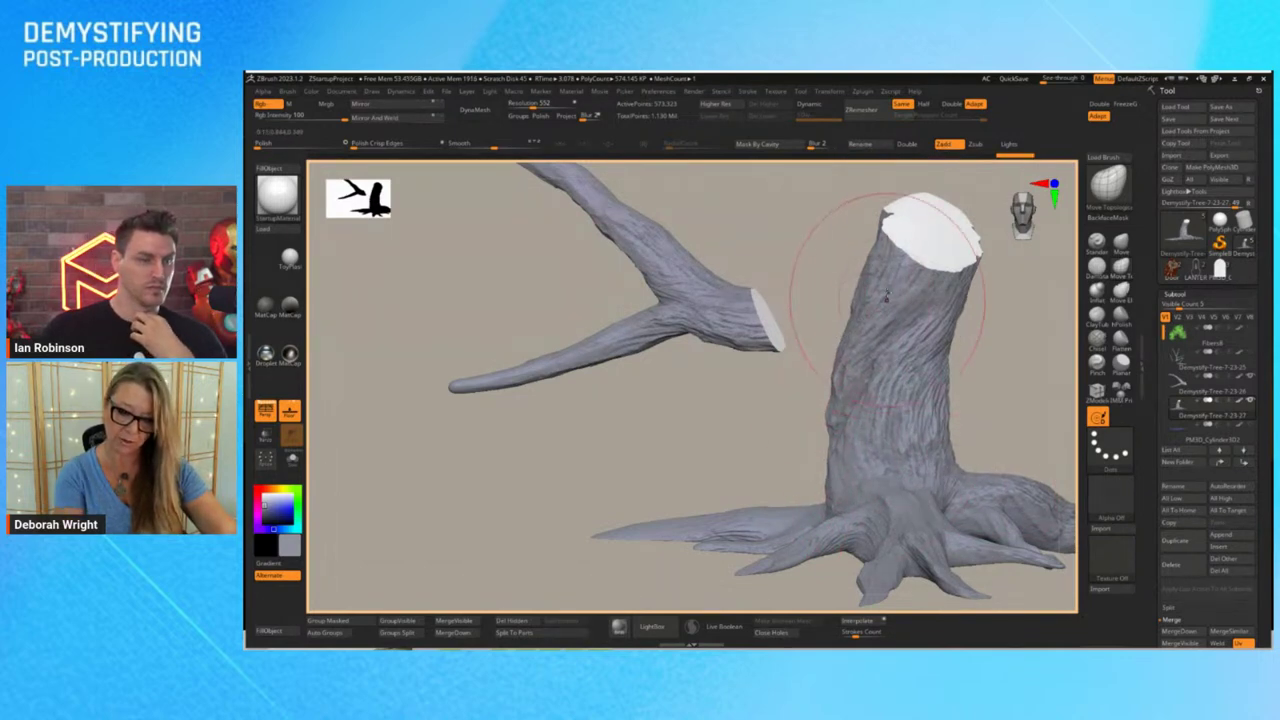
Shift the upper trunk and stretch its cut top sideways to follow the lean in the reference sketch
mouse_move(1045, 78)
mouse_down()
mouse_move(1072, 78)
mouse_move(1042, 78)
mouse_up()
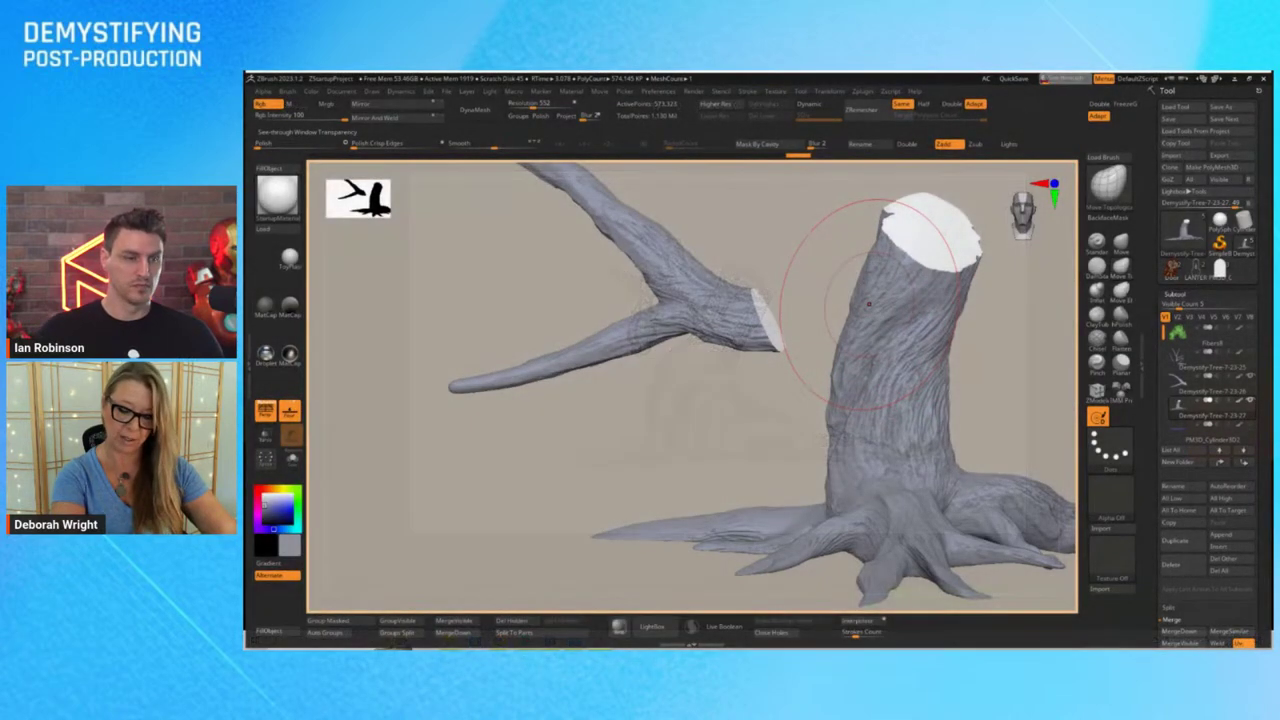
drag(910, 277, 897, 262)
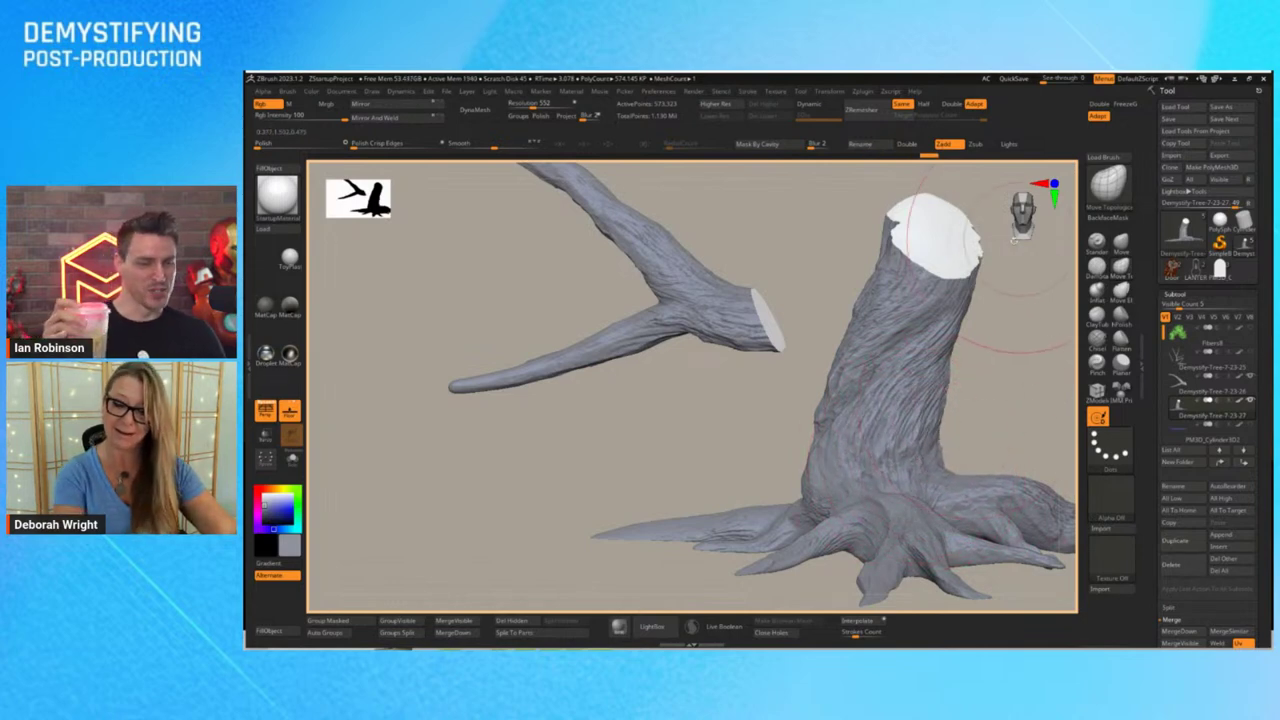
drag(960, 277, 1014, 301)
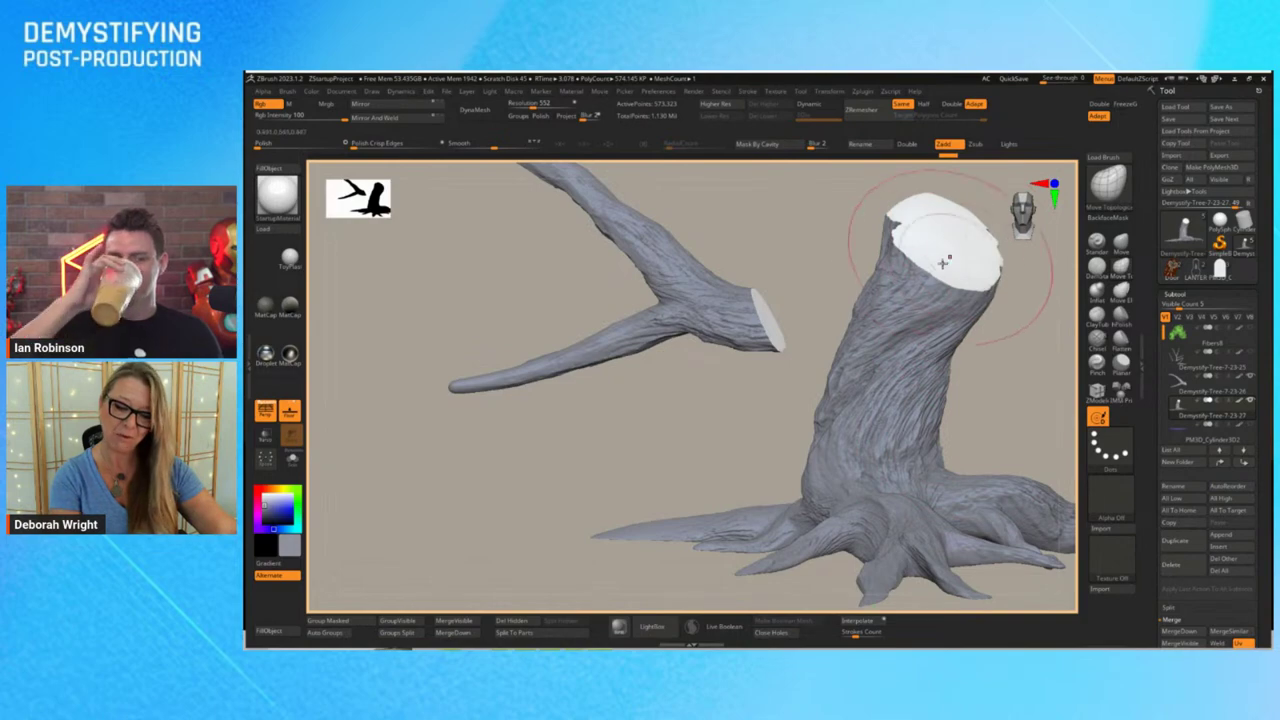
drag(948, 264, 980, 268)
Compare the trunk with the see-through reference sketch and with its earlier stages in the undo history
drag(1045, 78, 1065, 78)
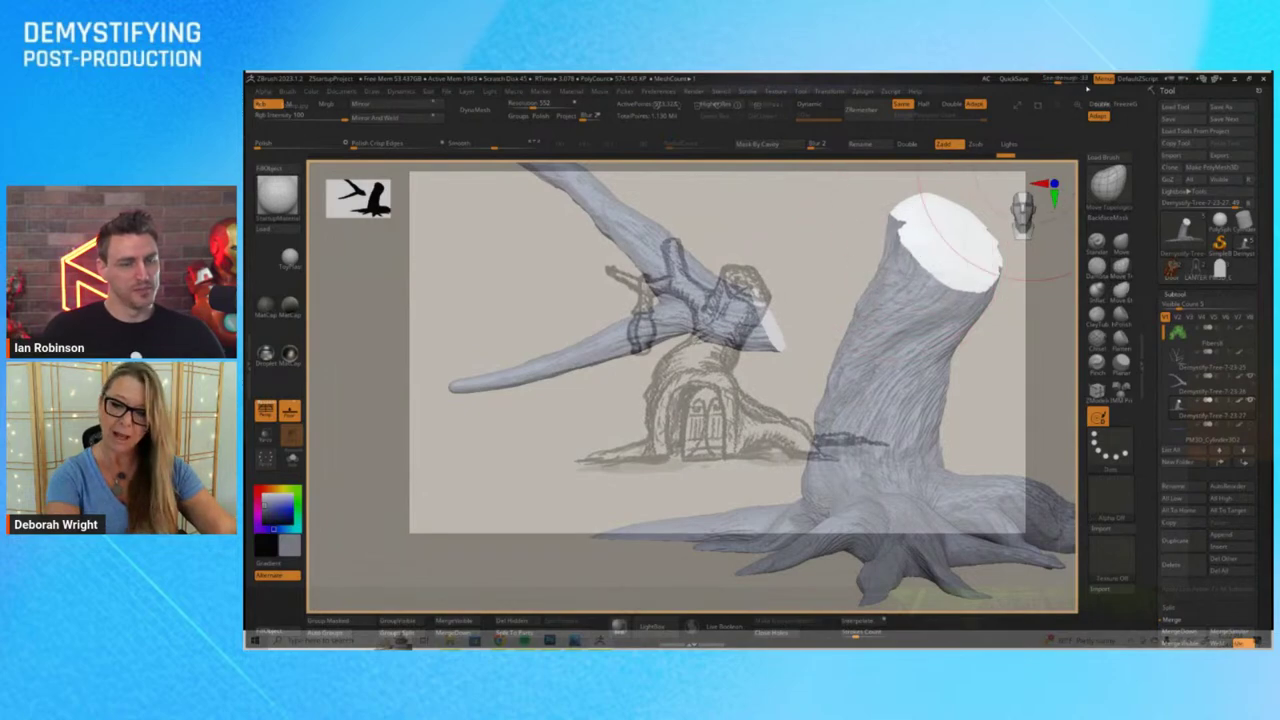
drag(1064, 79, 1041, 79)
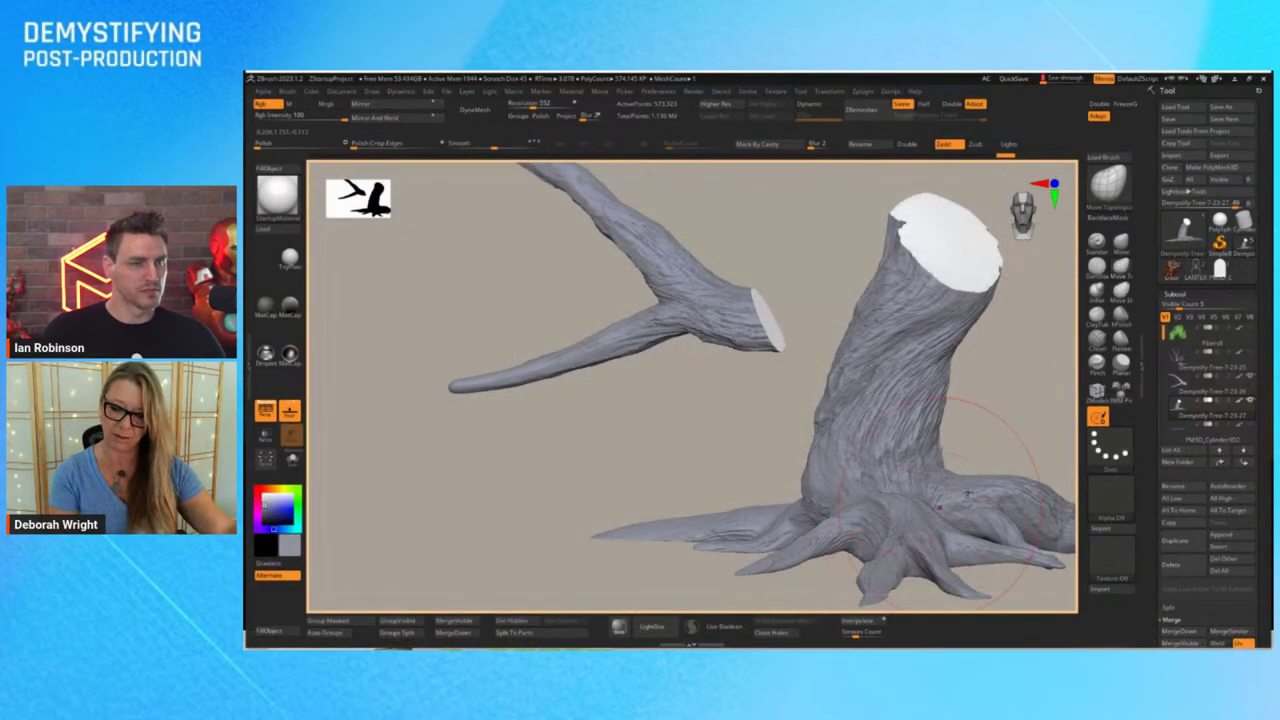
click(888, 155)
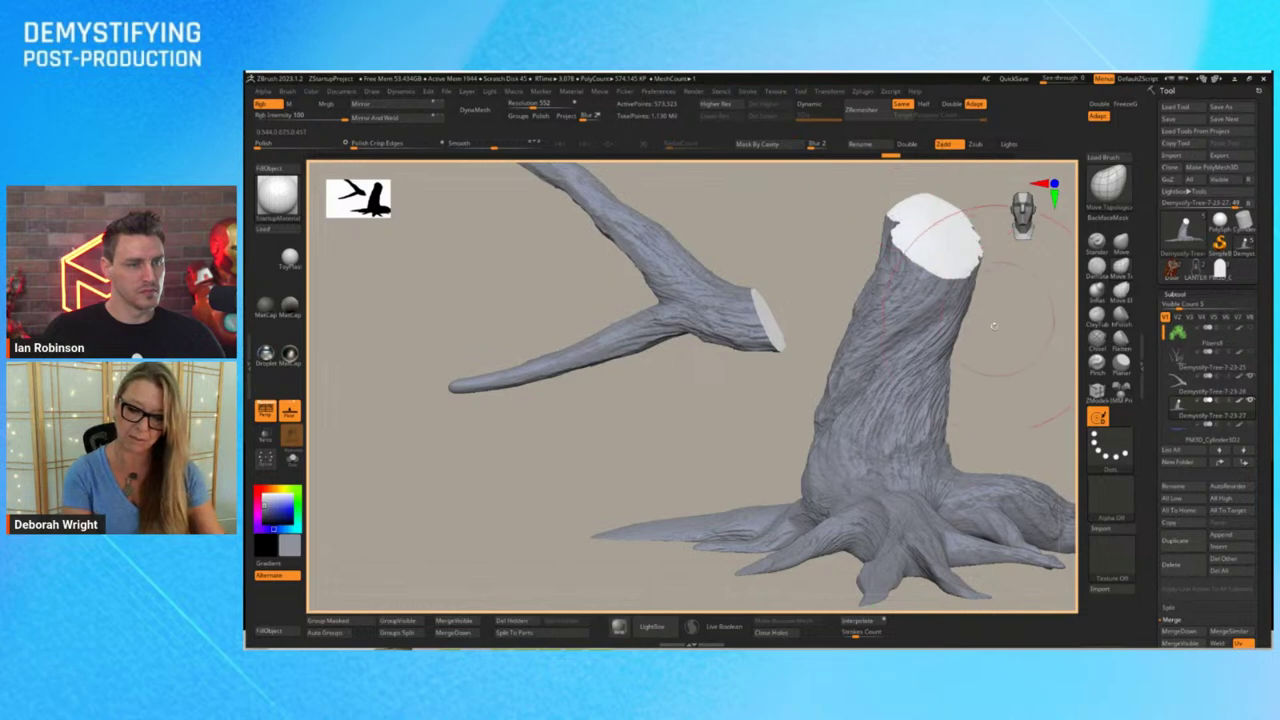
click(868, 158)
click(838, 157)
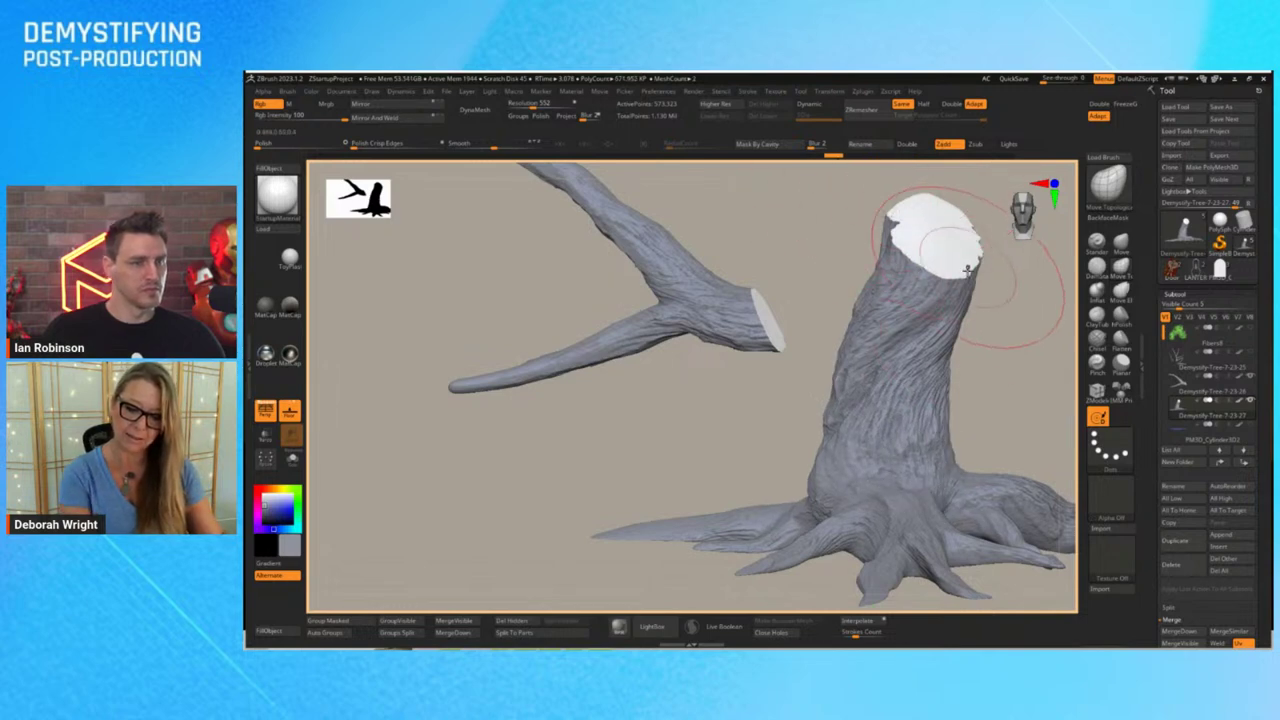
click(781, 158)
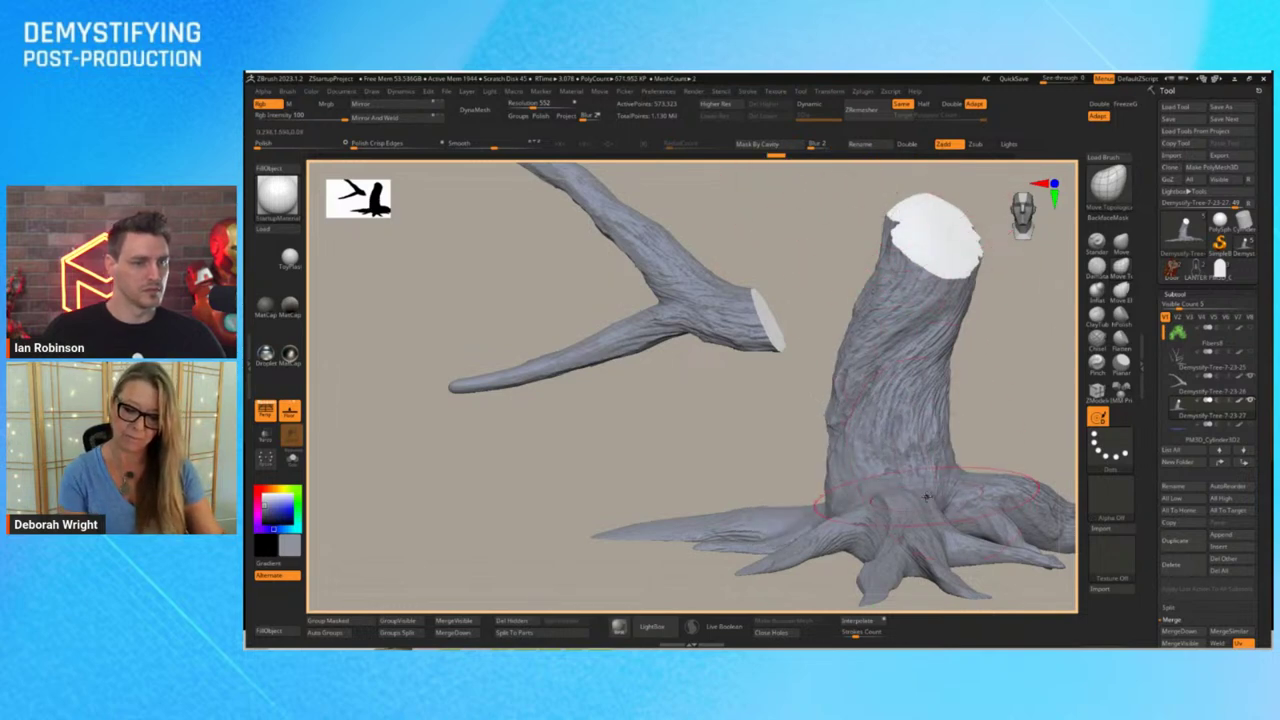
click(762, 157)
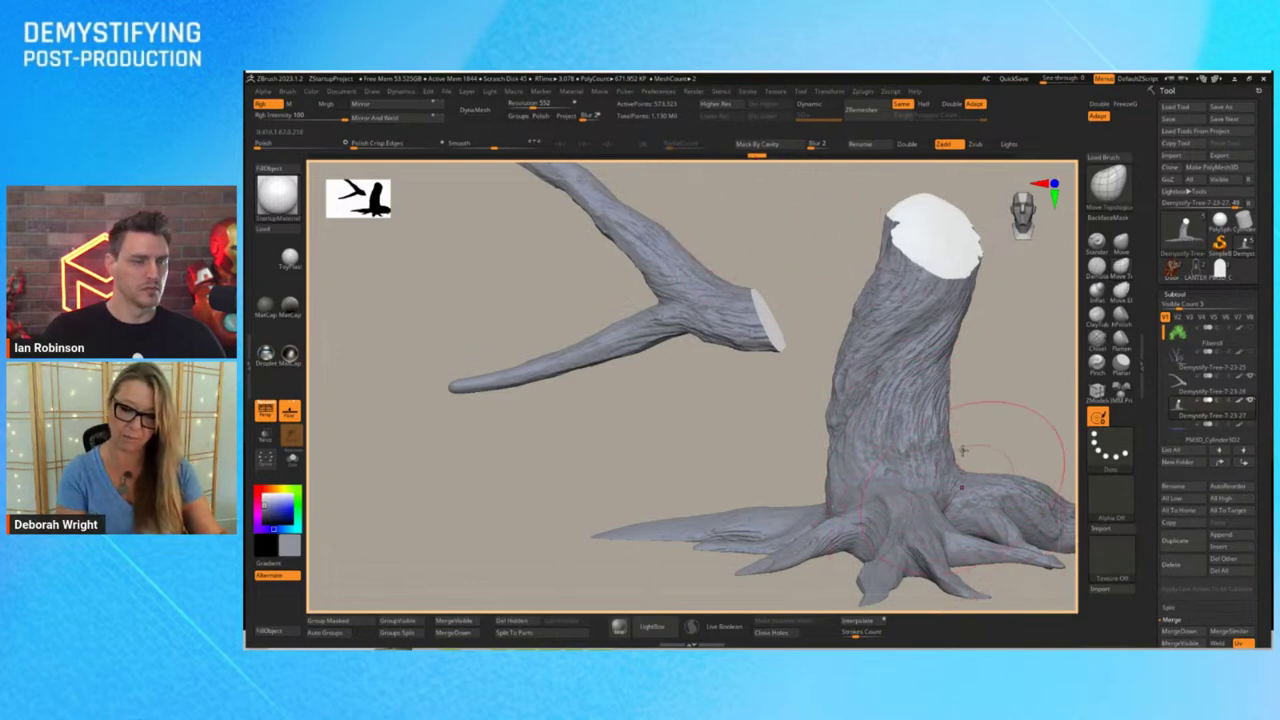
click(1006, 157)
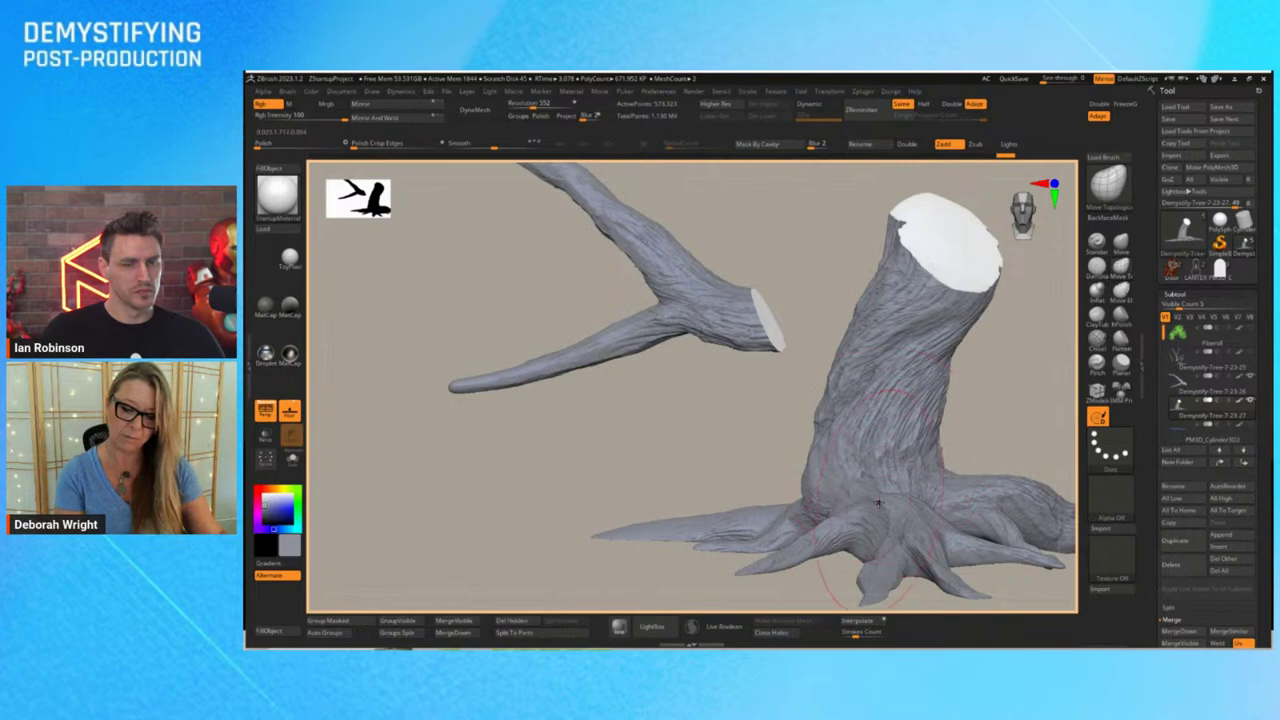
Push the rim of the trunk's cut top inward with the Move Topological brush
drag(897, 214, 914, 232)
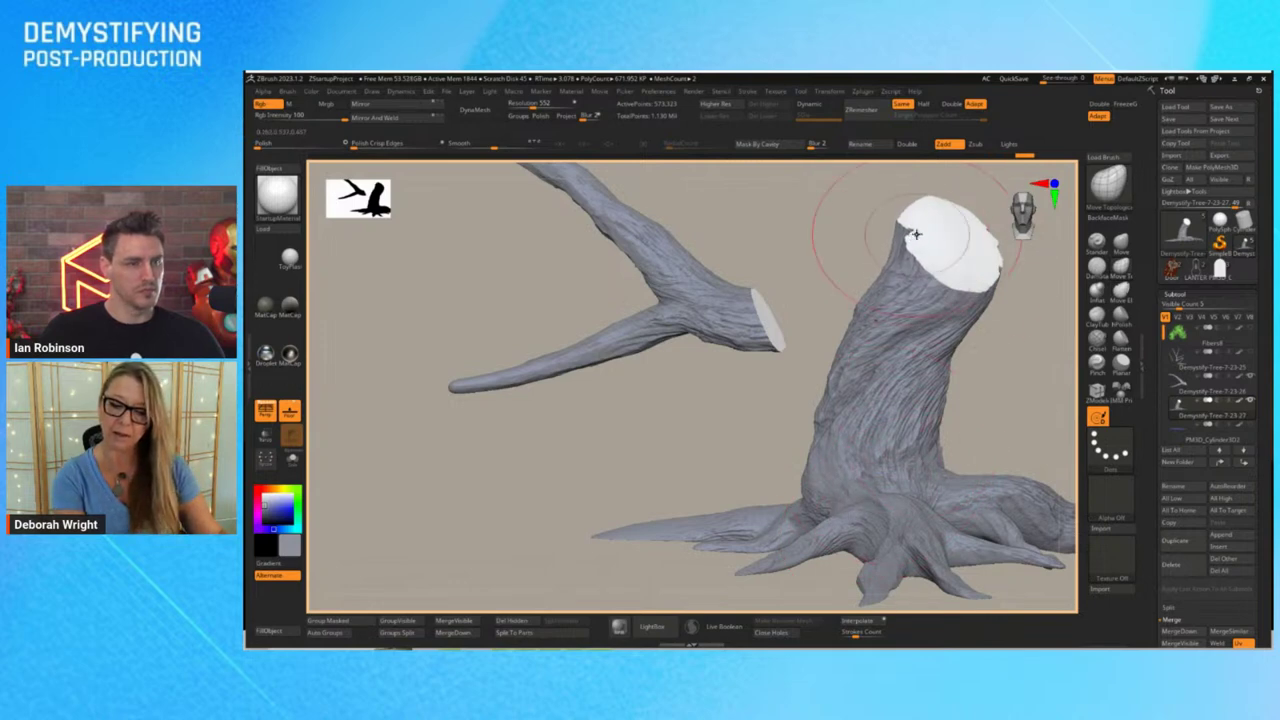
drag(1004, 270, 1002, 254)
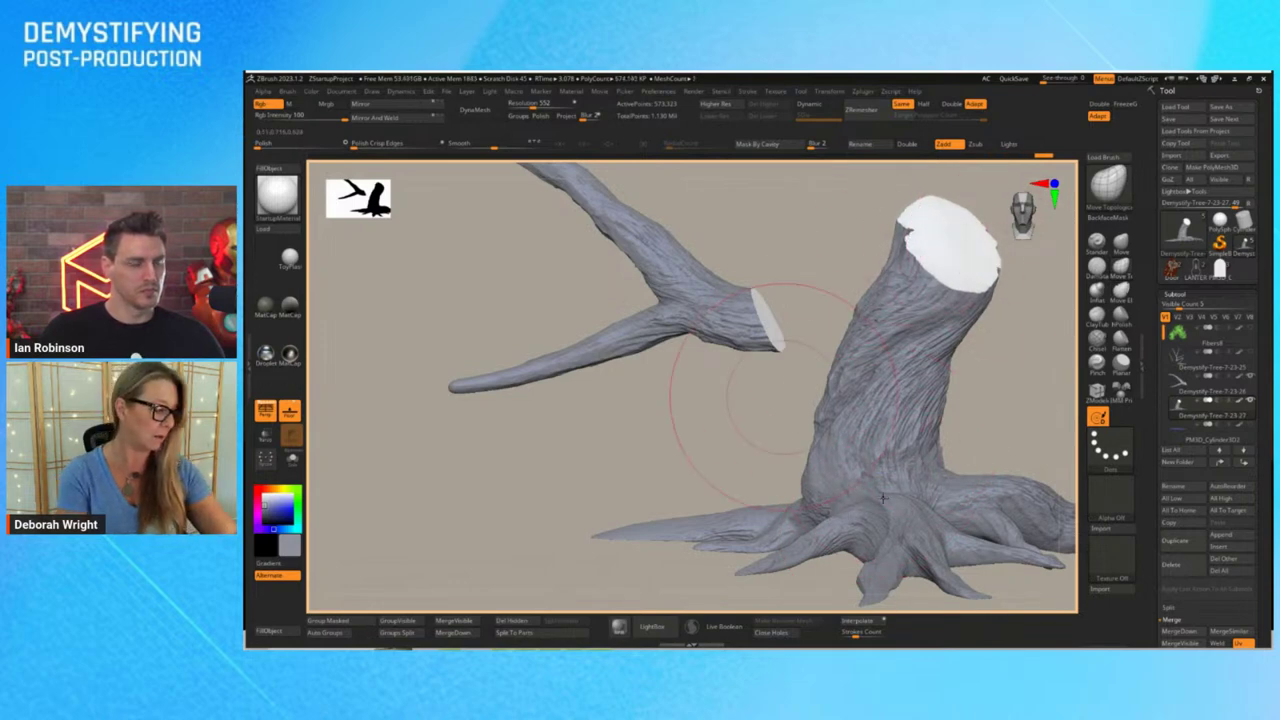
Return to the trunk's deformer and adjust the twist so the cut top leans further away from the branch
key(w)
mouse_move(912, 244)
mouse_down()
mouse_move(902, 288)
mouse_move(920, 236)
mouse_up()
drag(916, 248, 922, 244)
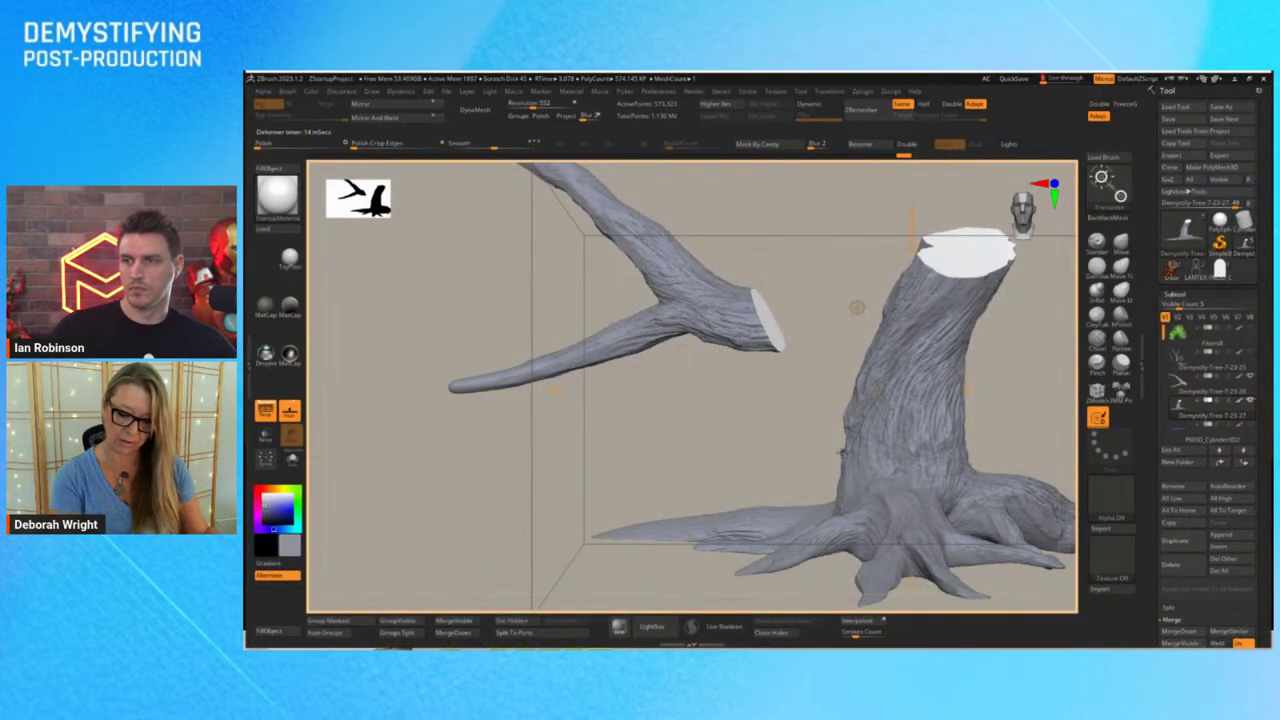
Bulge the trunk's branch-facing side outward above the roots with an enlarged Move Topological brush
key(q)
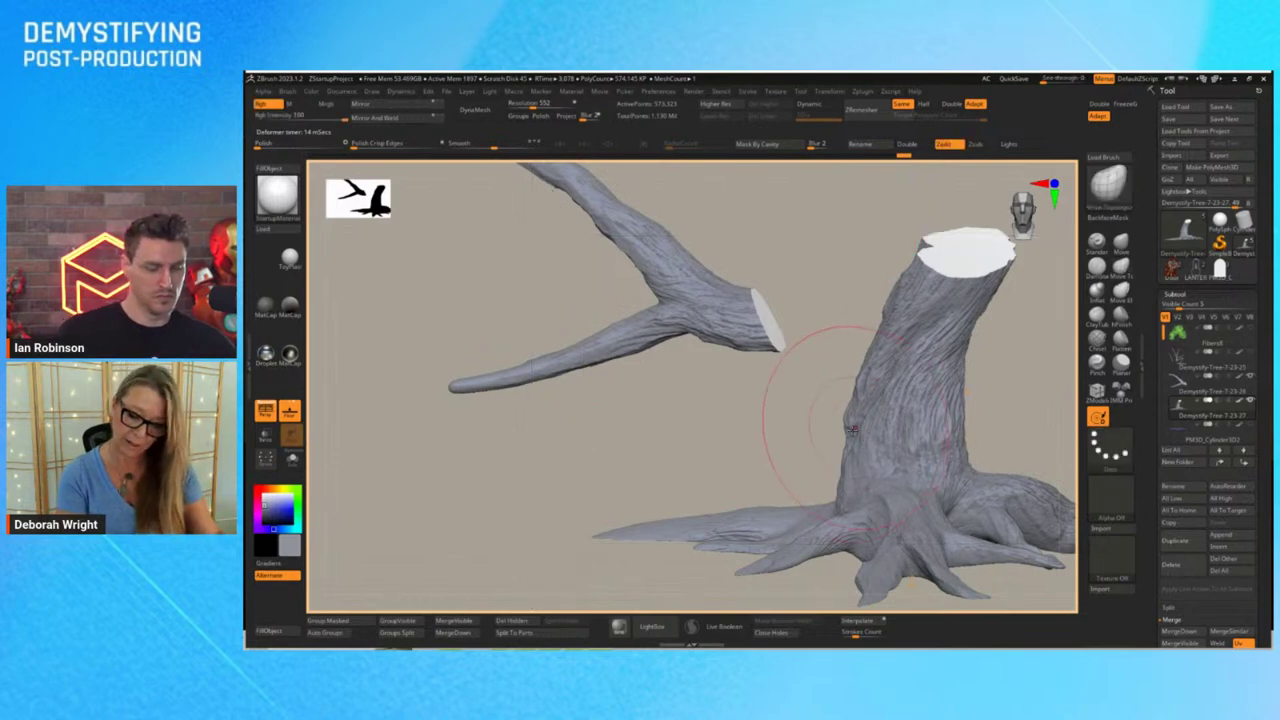
drag(845, 440, 829, 442)
key(])
drag(873, 345, 860, 330)
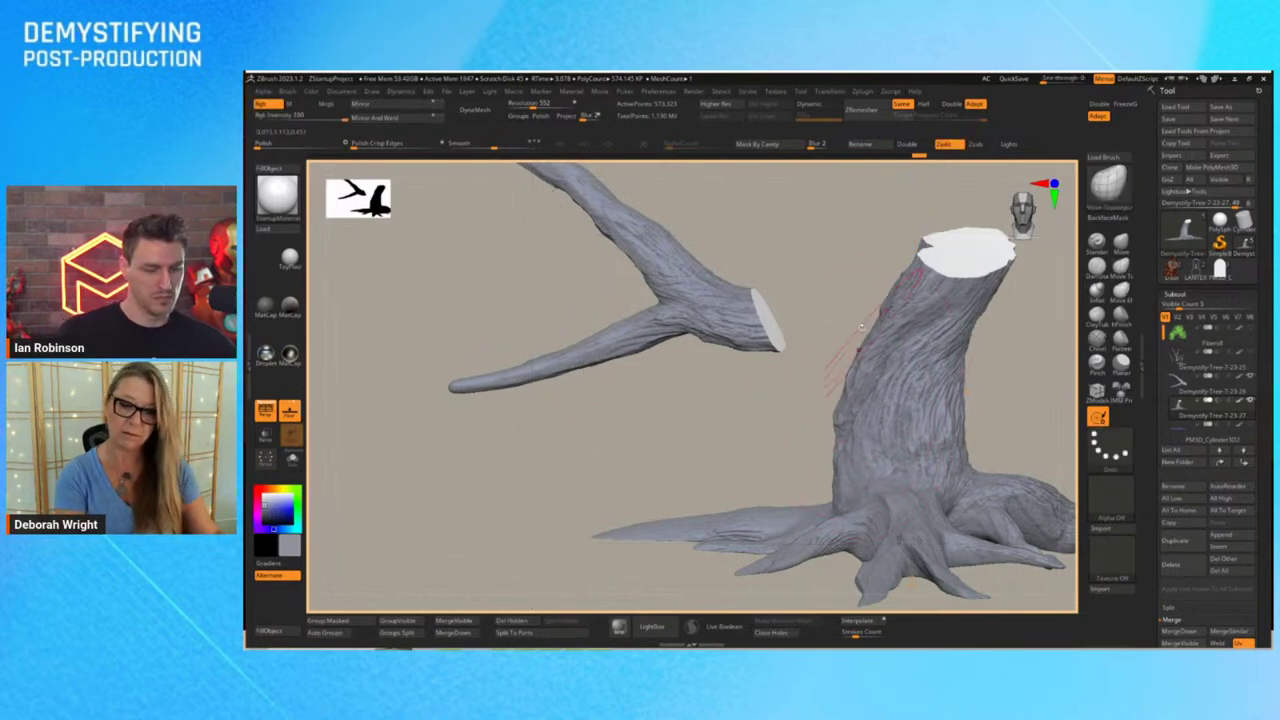
key(w)
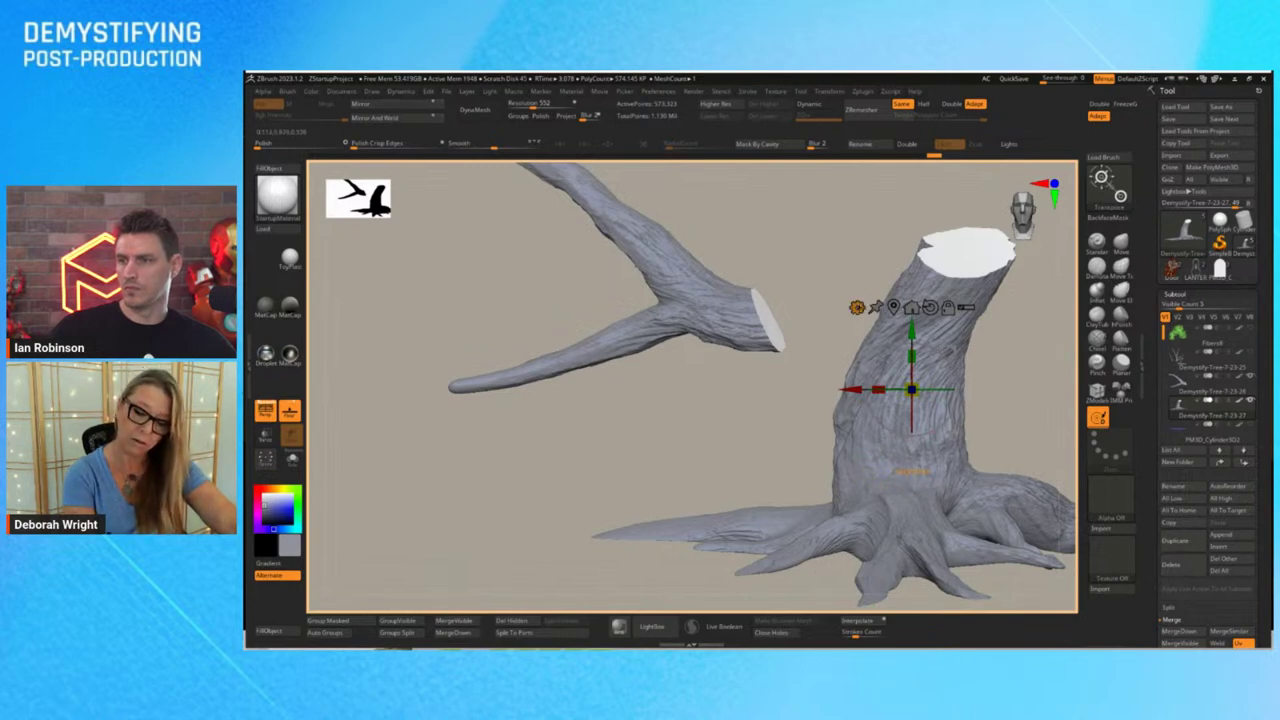
click(857, 307)
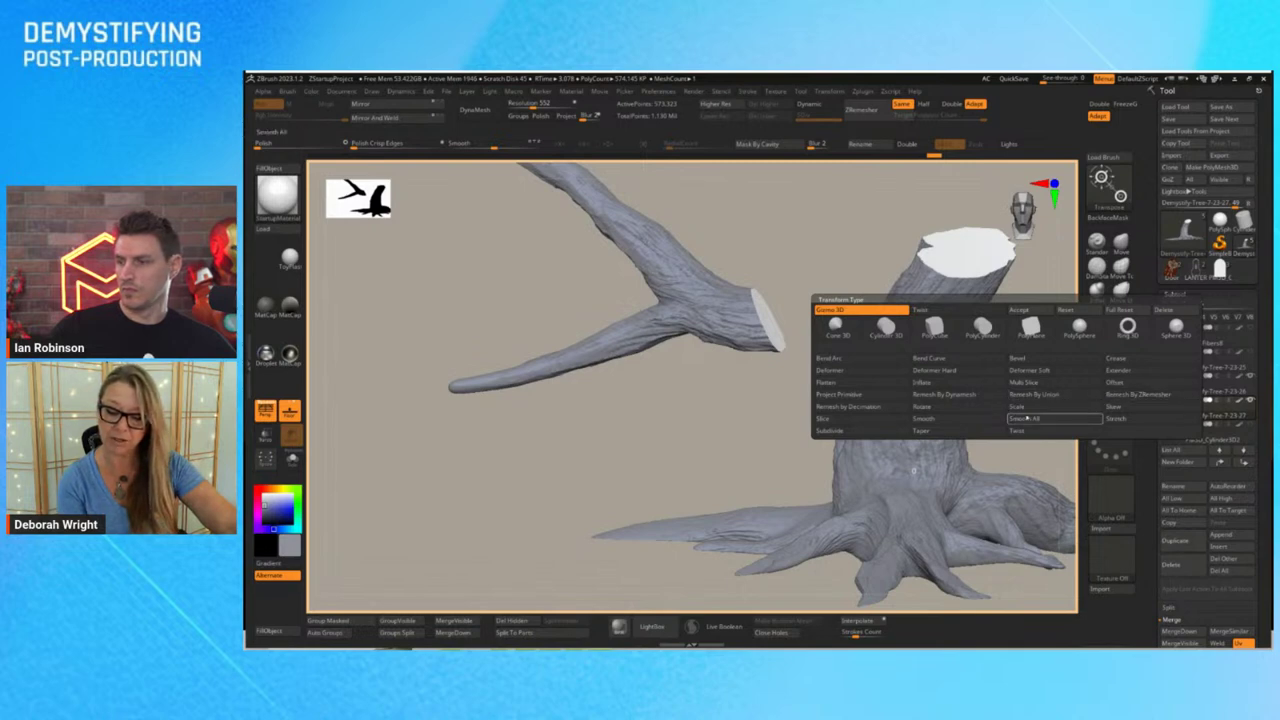
click(922, 431)
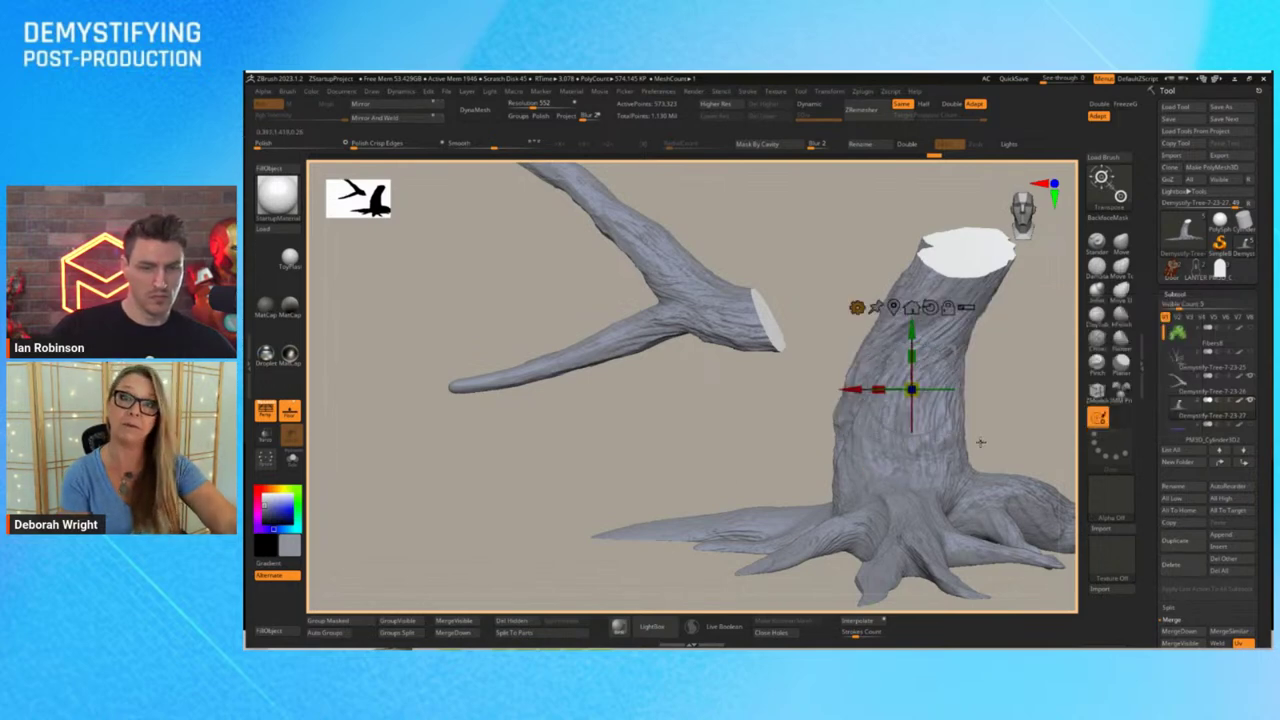
key(q)
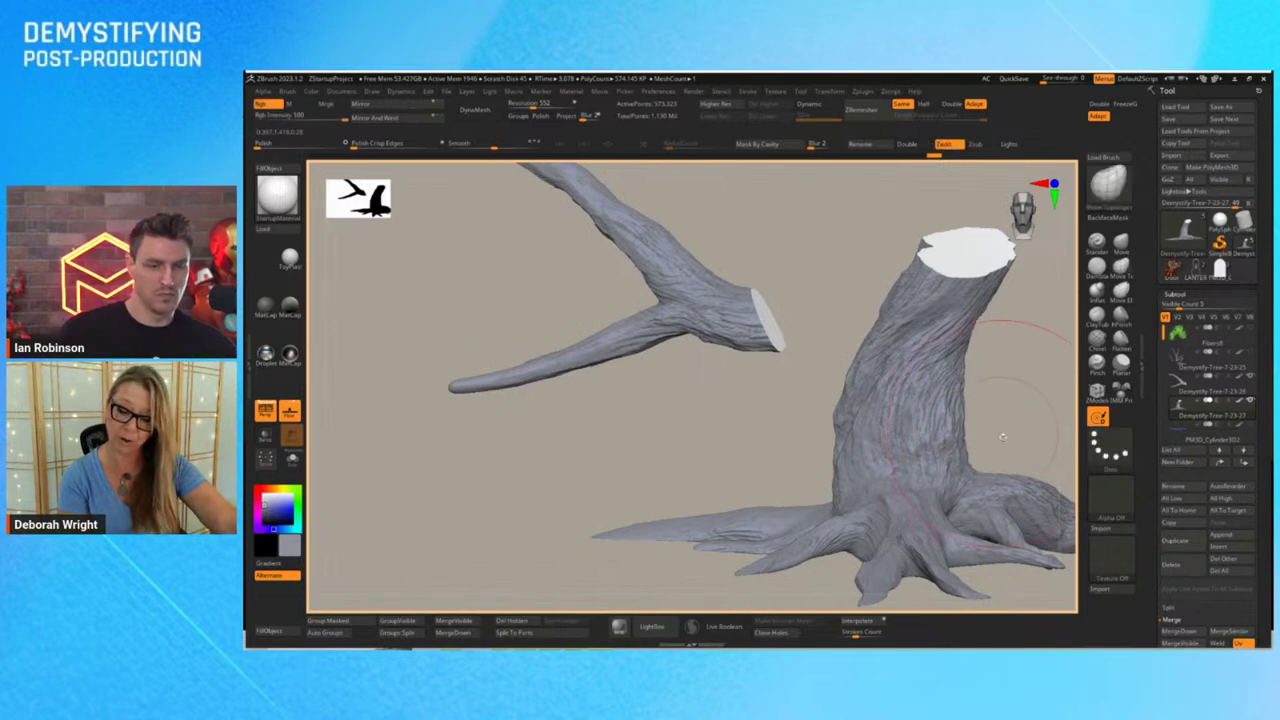
Push the branch-facing rim of the trunk's upper end slightly outward with the Move Topological brush
mouse_move(1002, 437)
mouse_down()
mouse_move(1034, 451)
mouse_move(1057, 434)
mouse_move(947, 415)
mouse_move(850, 285)
mouse_up()
drag(785, 243, 772, 238)
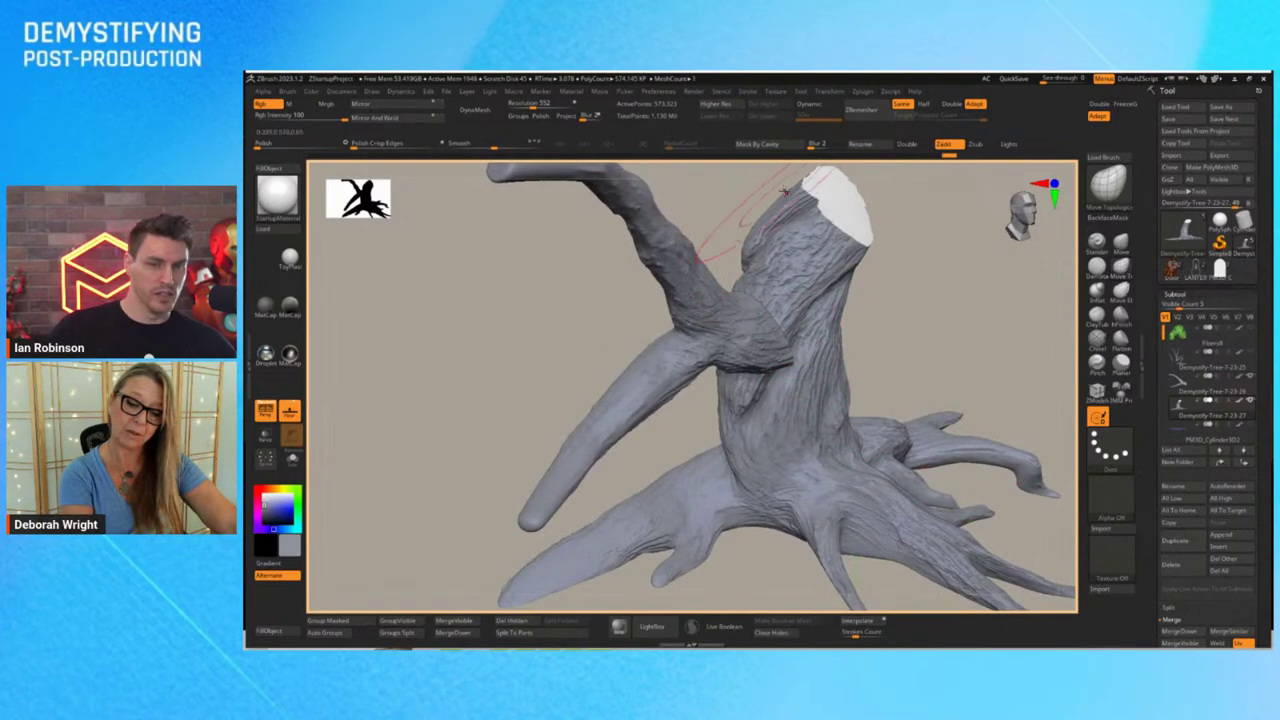
drag(788, 190, 773, 183)
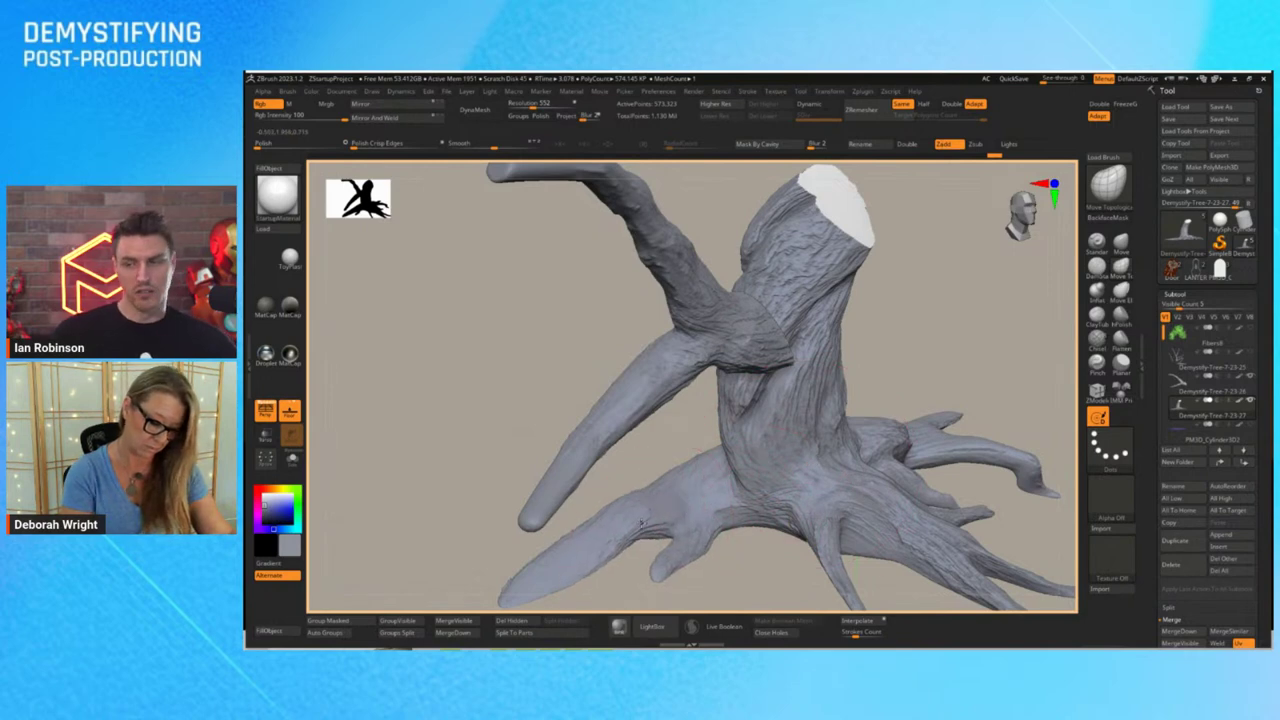
Widen the lower trunk where it flares into the roots, on both sides and at the back, with the Move Topological brush
drag(960, 318, 712, 440)
mouse_move(522, 569)
mouse_down()
mouse_move(536, 579)
mouse_move(602, 567)
mouse_move(606, 545)
mouse_up()
alt+drag(1024, 457, 938, 346)
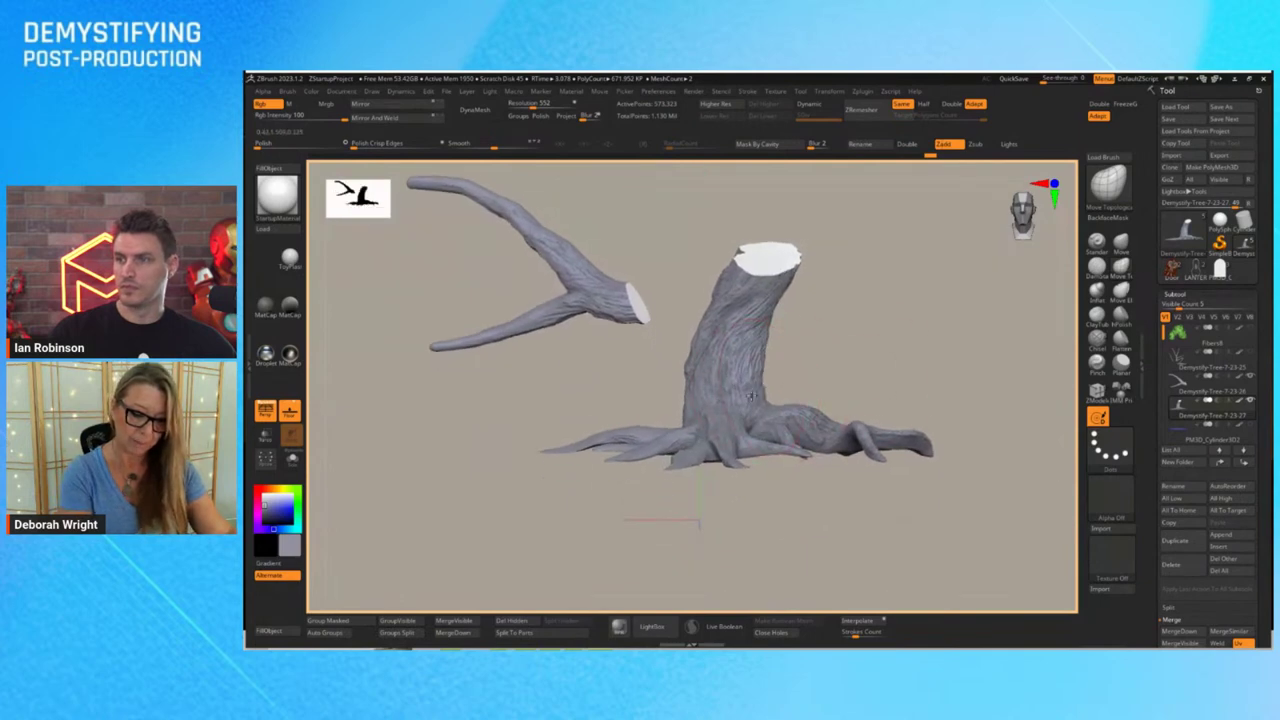
mouse_move(747, 395)
mouse_down()
mouse_move(790, 380)
mouse_move(811, 402)
mouse_up()
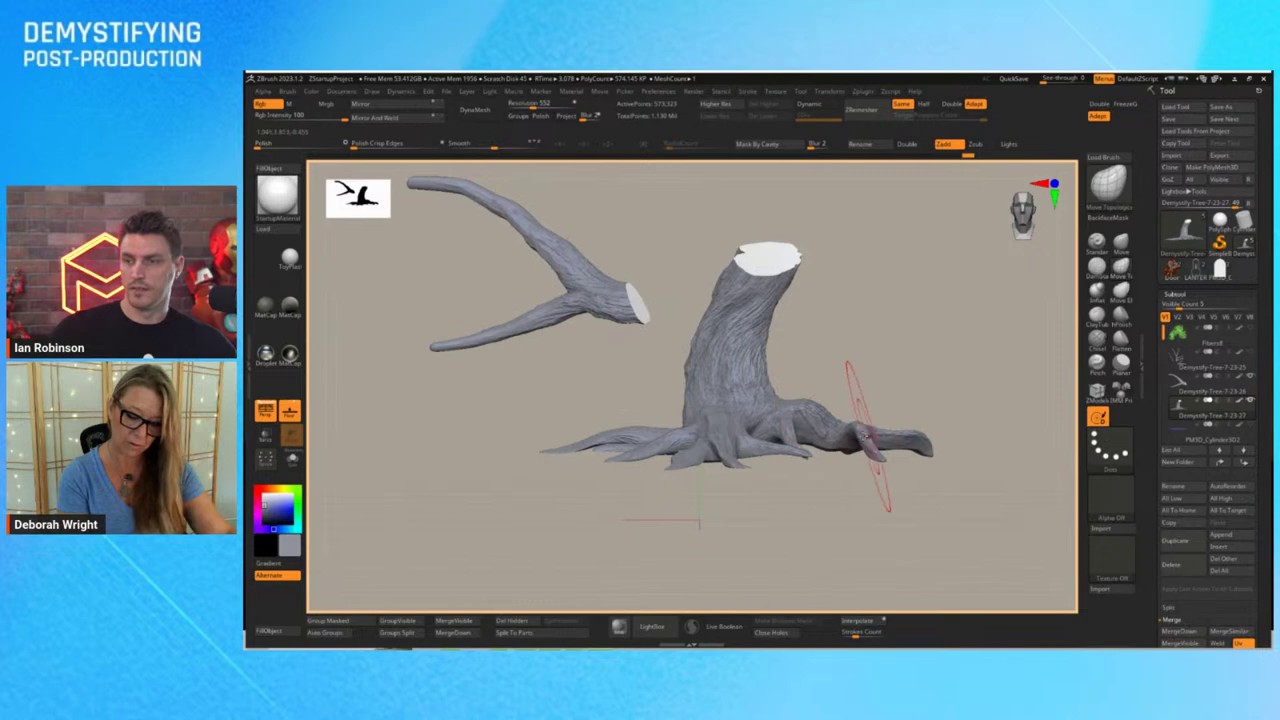
drag(843, 435, 842, 439)
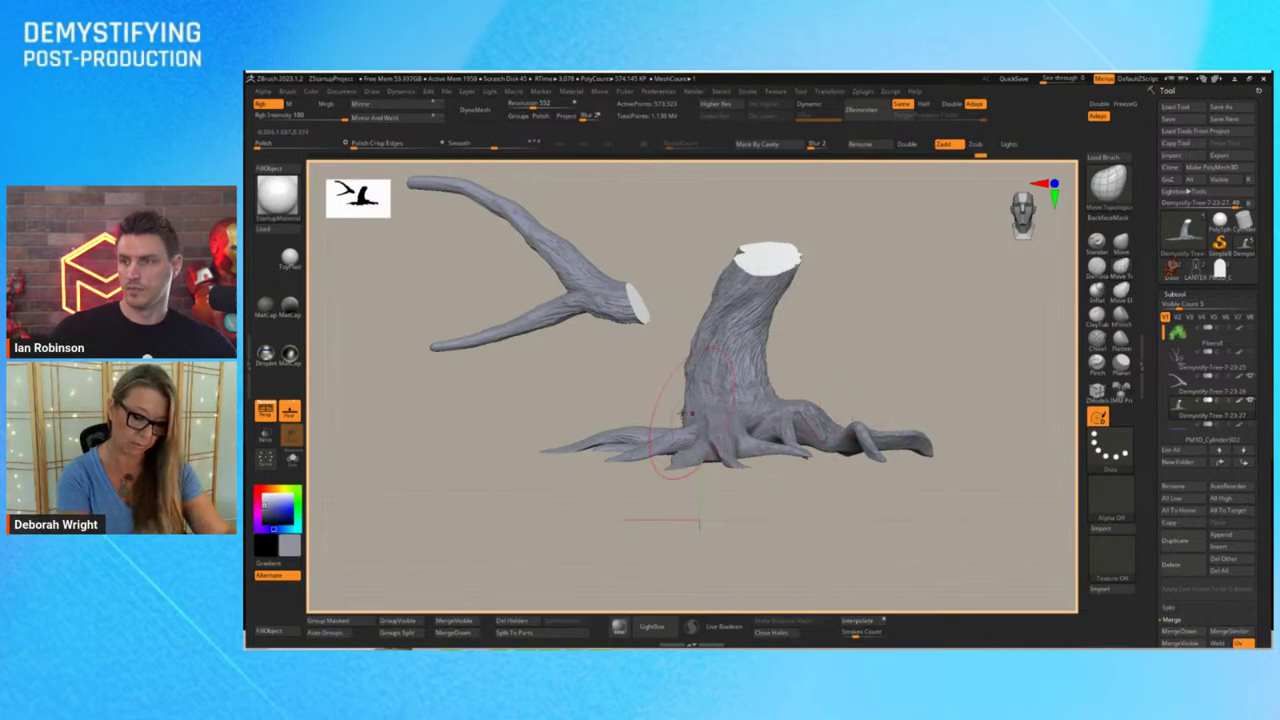
drag(688, 413, 680, 373)
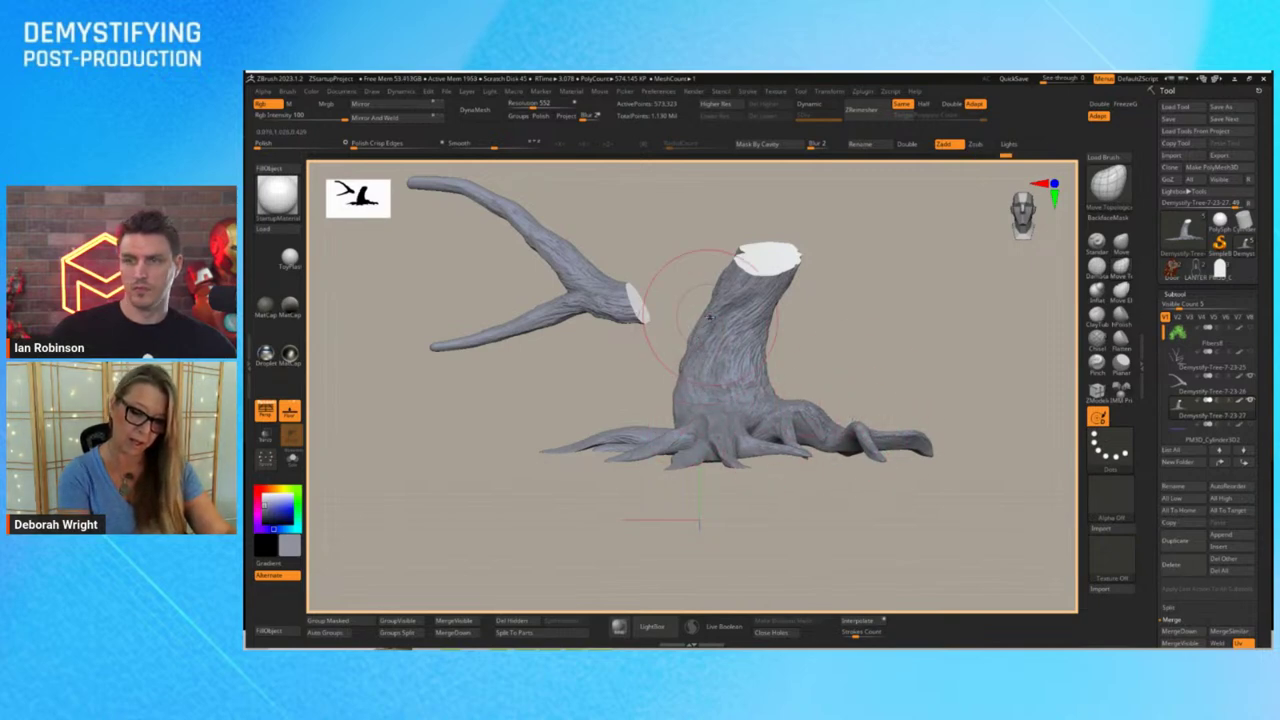
drag(814, 366, 877, 363)
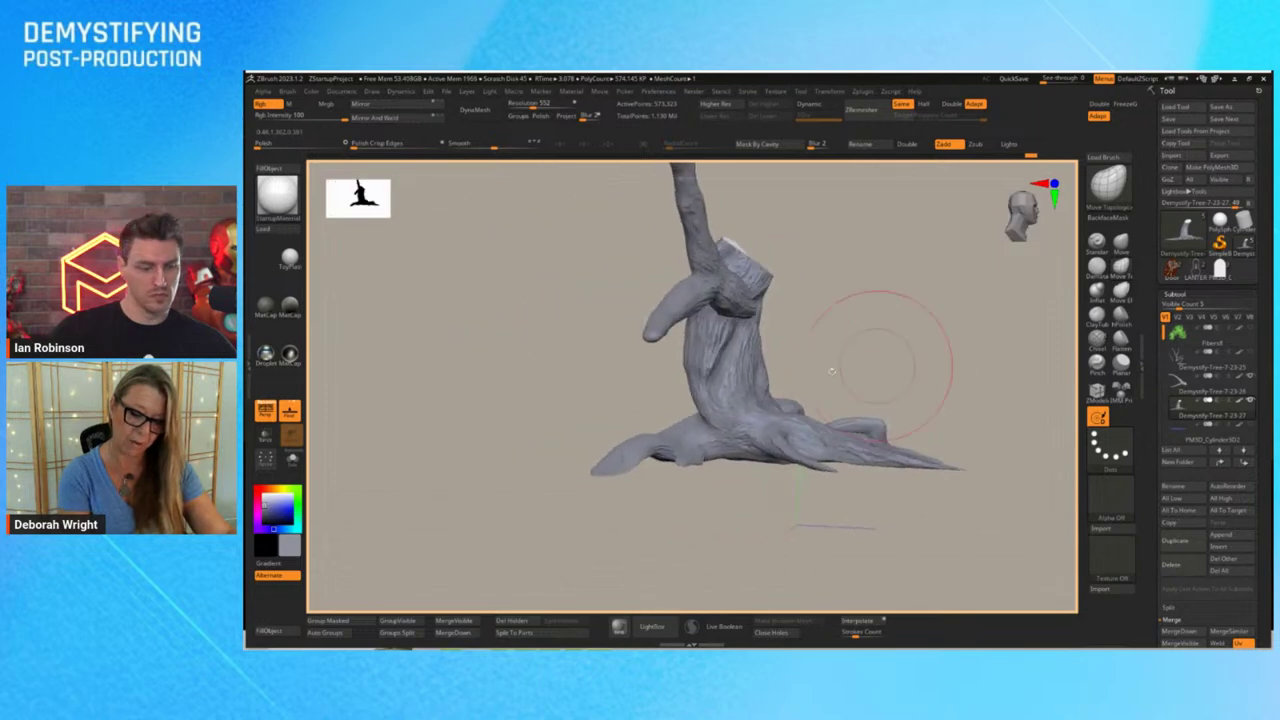
mouse_move(782, 388)
mouse_down()
mouse_move(646, 426)
mouse_move(677, 347)
mouse_move(678, 420)
mouse_move(778, 400)
mouse_up()
Slice off the stump's front roots with the KnifeLasso brush from a top view, leaving a flat face for the door
drag(856, 374, 923, 492)
right_drag(922, 491, 929, 494)
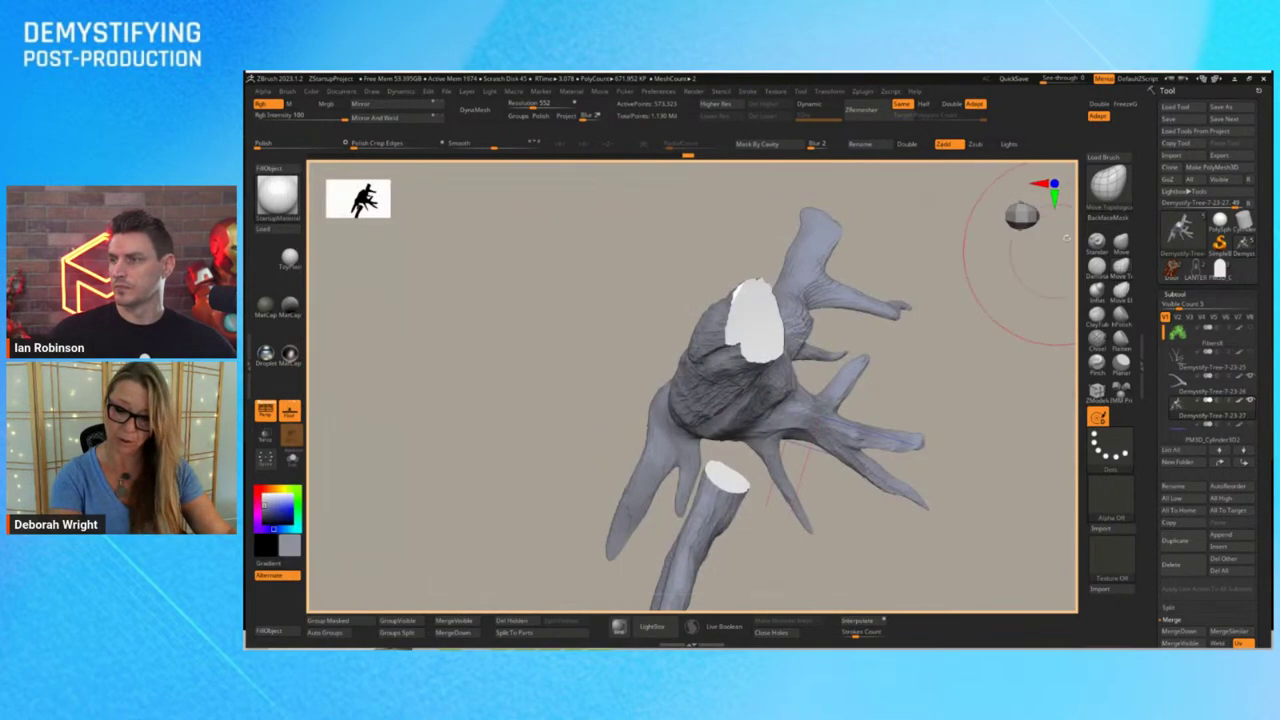
click(1110, 187)
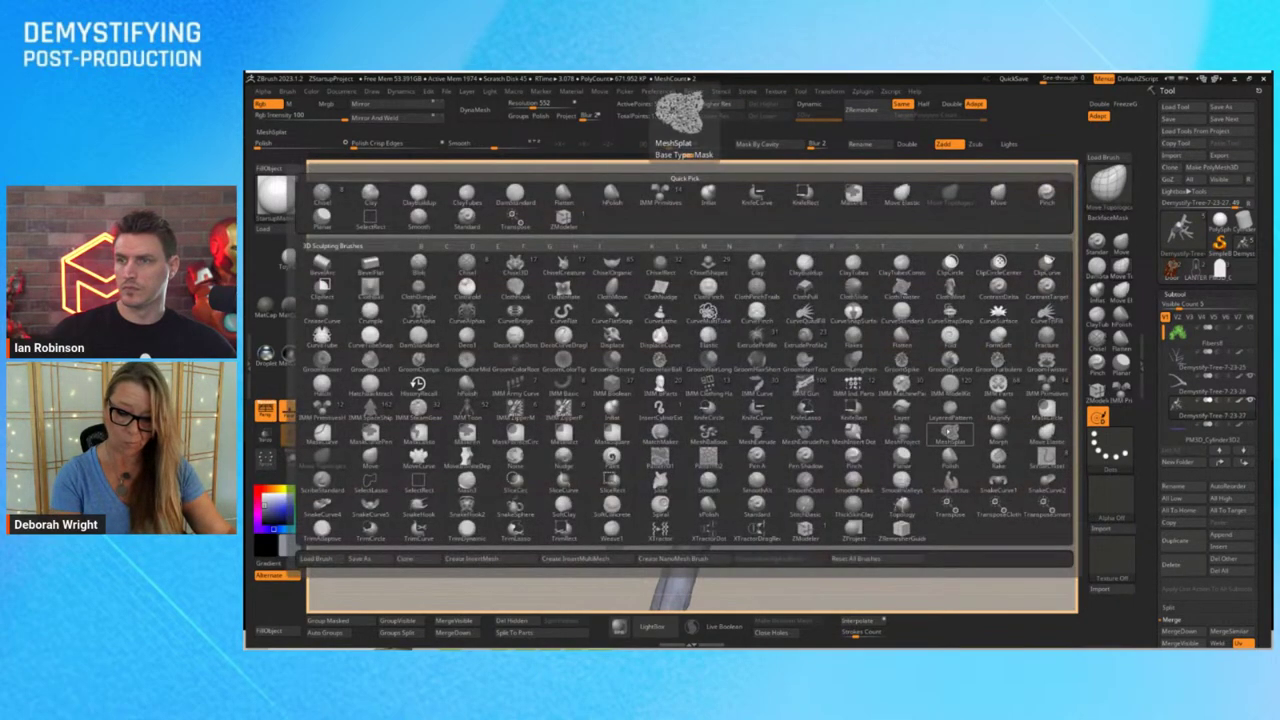
click(805, 412)
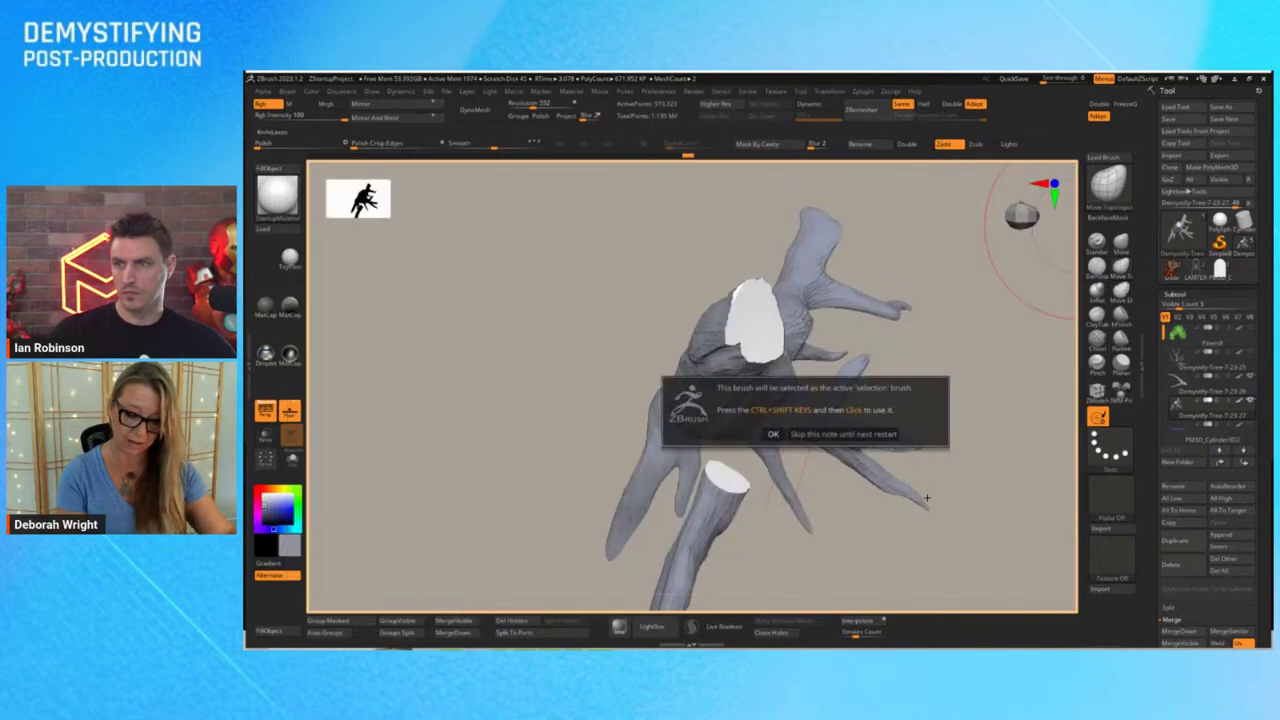
click(773, 434)
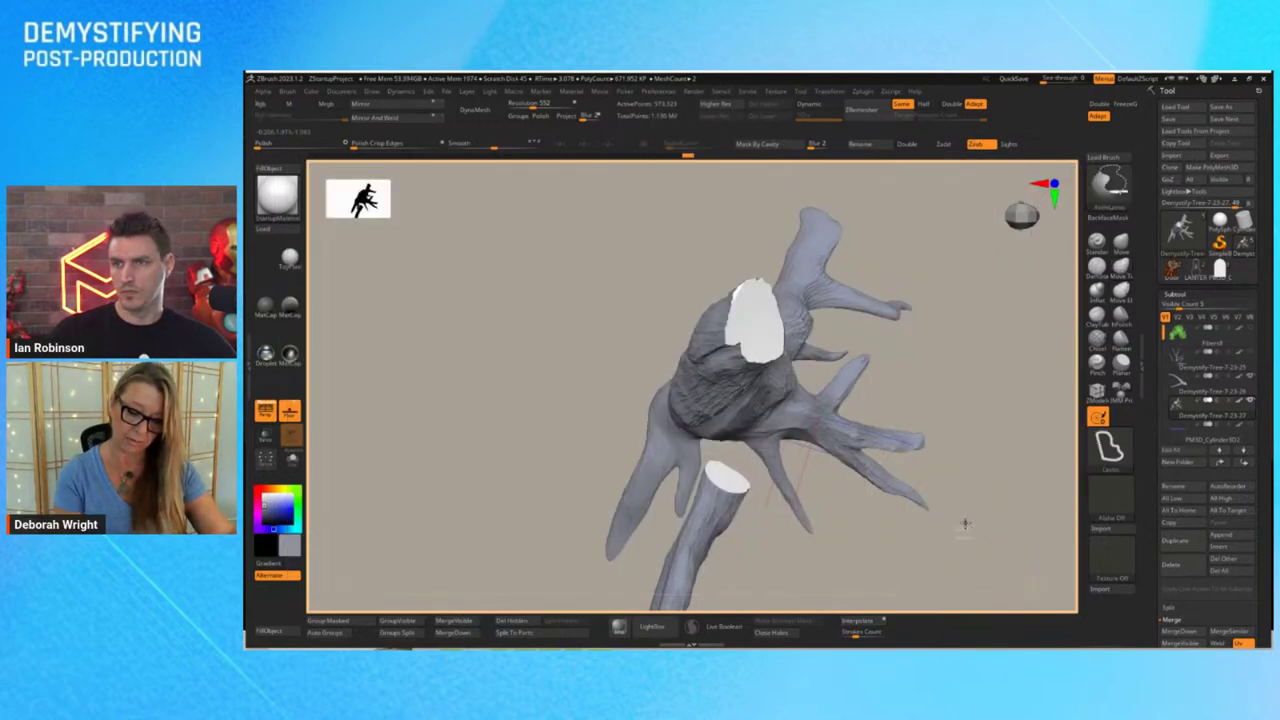
mouse_move(963, 525)
ctrl+alt+shift+mouse_down()
mouse_move(885, 343)
mouse_move(834, 348)
mouse_move(802, 376)
mouse_move(786, 430)
mouse_move(835, 520)
mouse_move(890, 571)
mouse_move(877, 457)
mouse_move(886, 390)
mouse_move(948, 345)
mouse_move(920, 443)
mouse_move(980, 380)
ctrl+alt+shift+mouse_up()
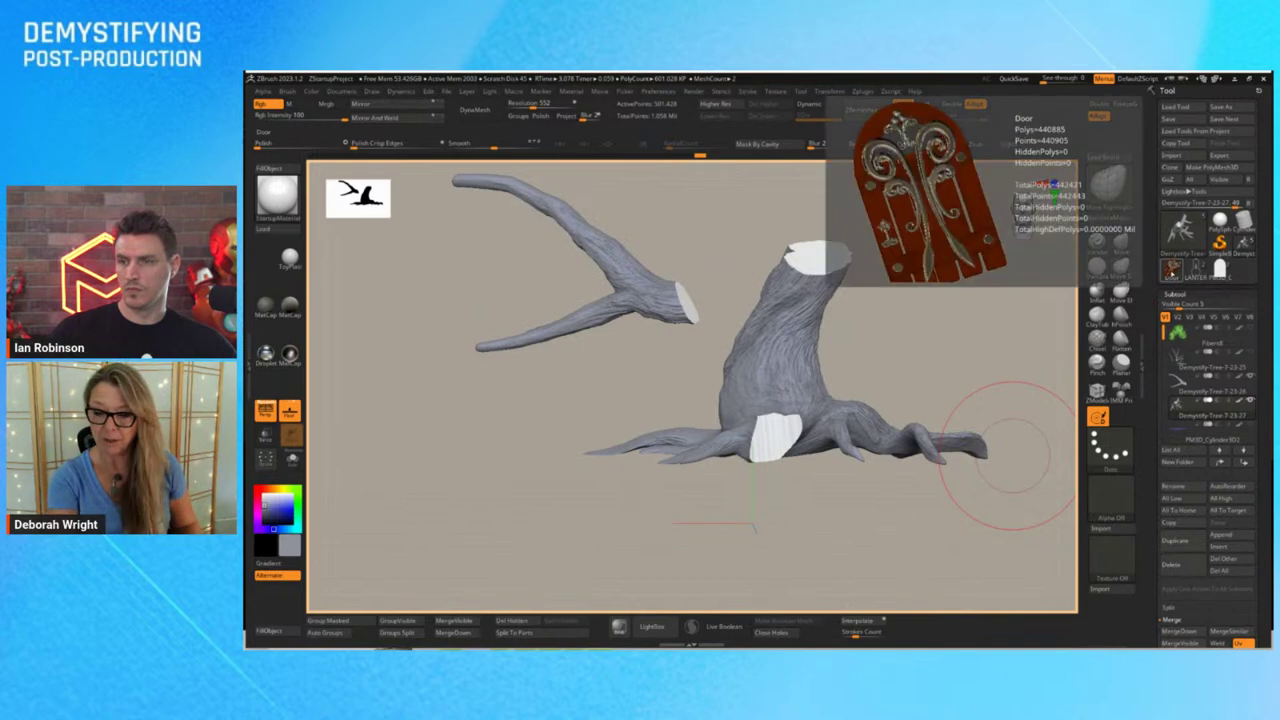
Switch to the ornate Door tool, frame the model and examine its full shape
click(1173, 275)
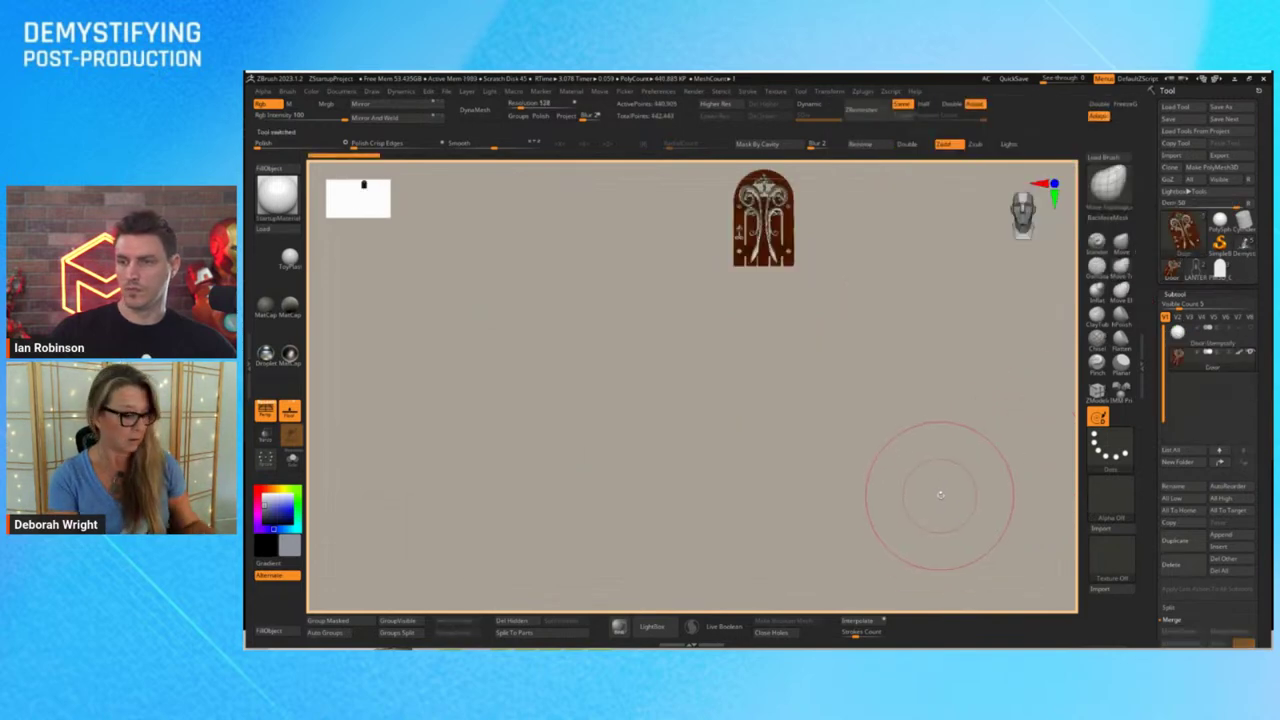
key(f)
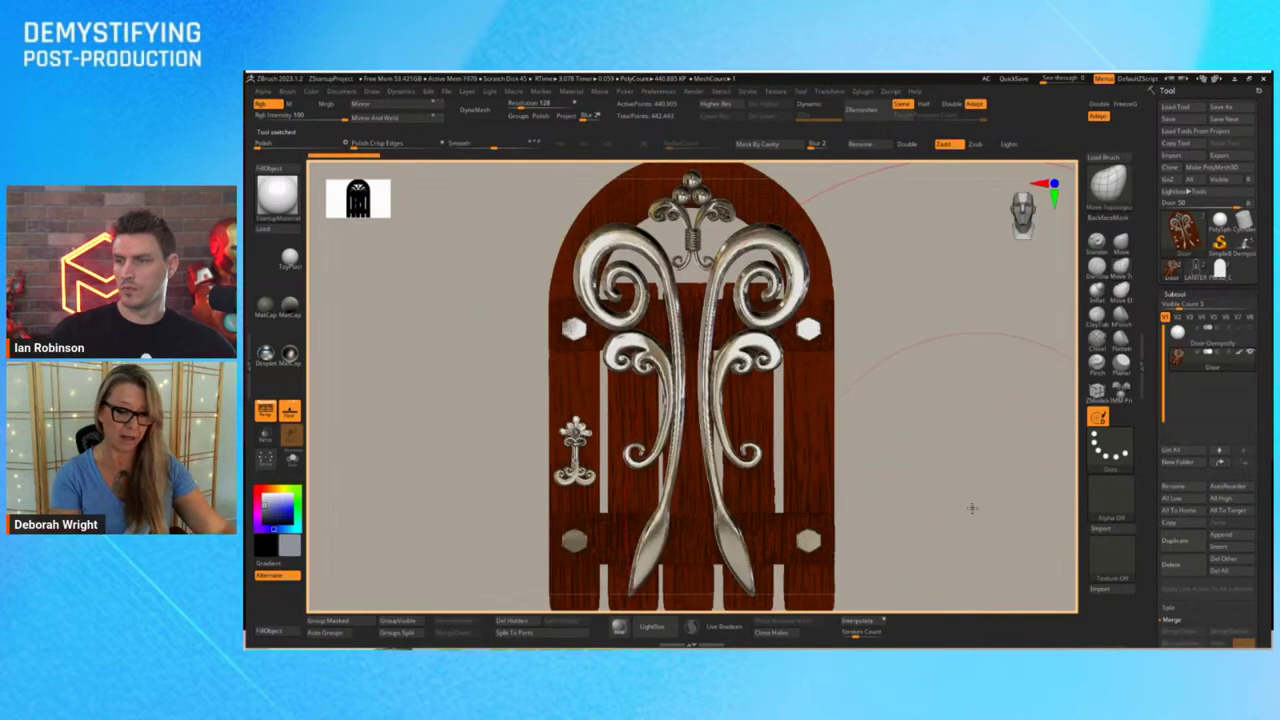
alt+drag(972, 508, 934, 525)
alt+drag(930, 336, 941, 527)
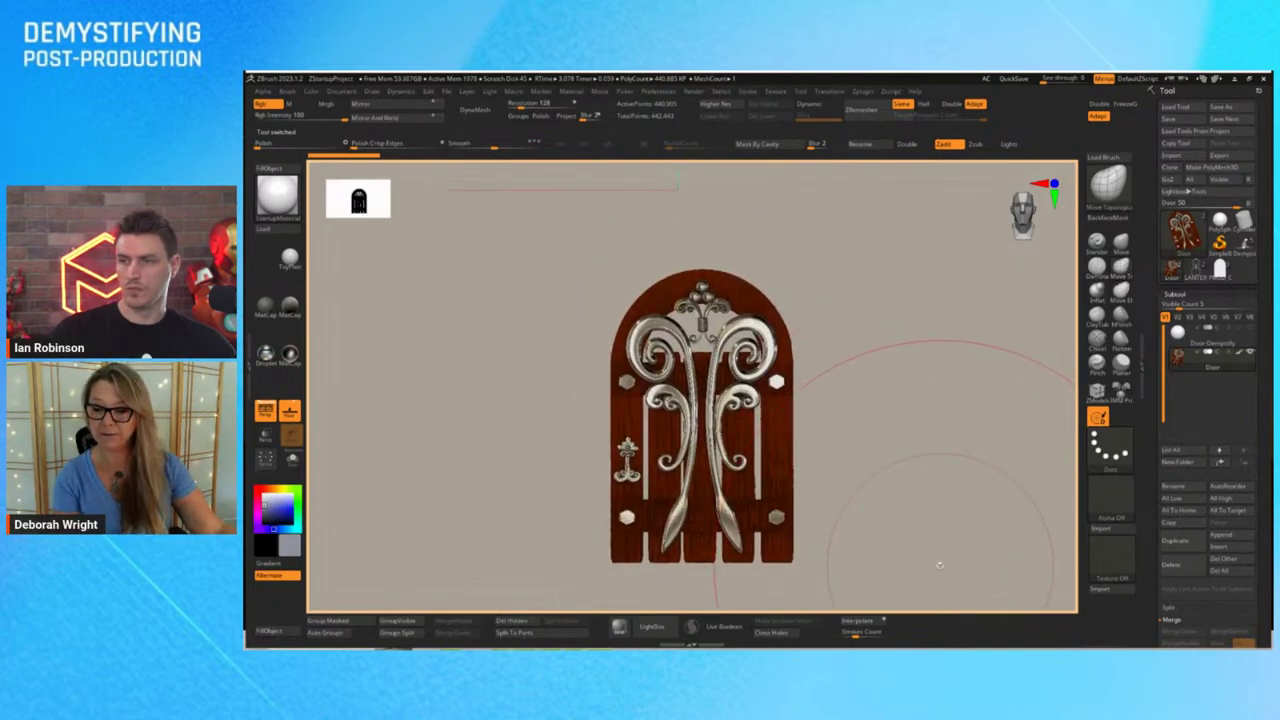
Switch to the PM3D_Cube3D1 tool and hide its Door subtool to view the arched backing slab alone
mouse_move(1220, 270)
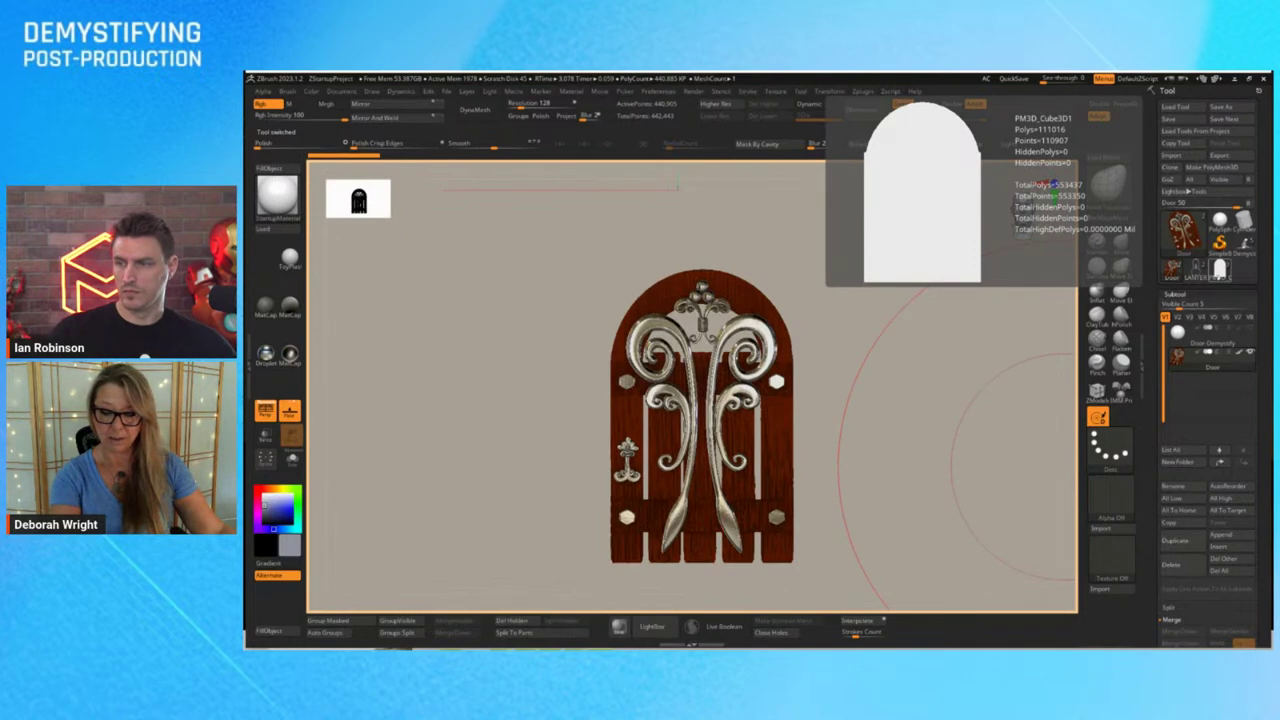
click(1221, 271)
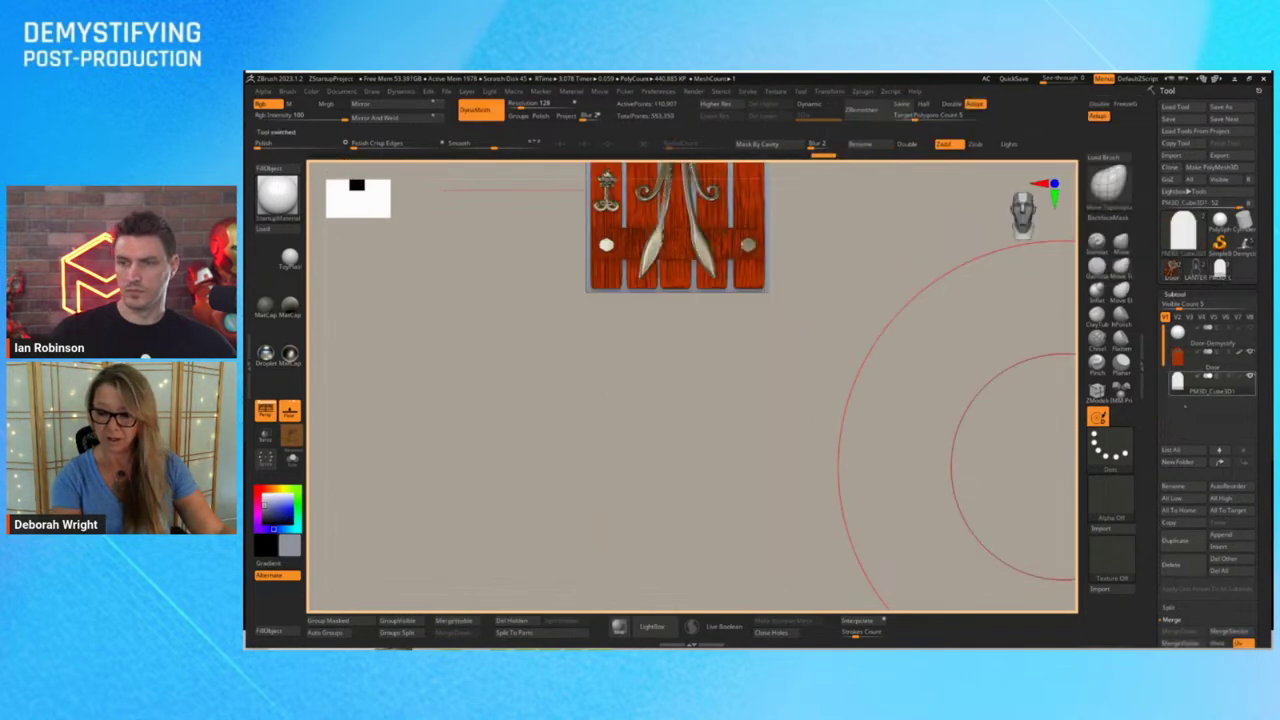
key(f)
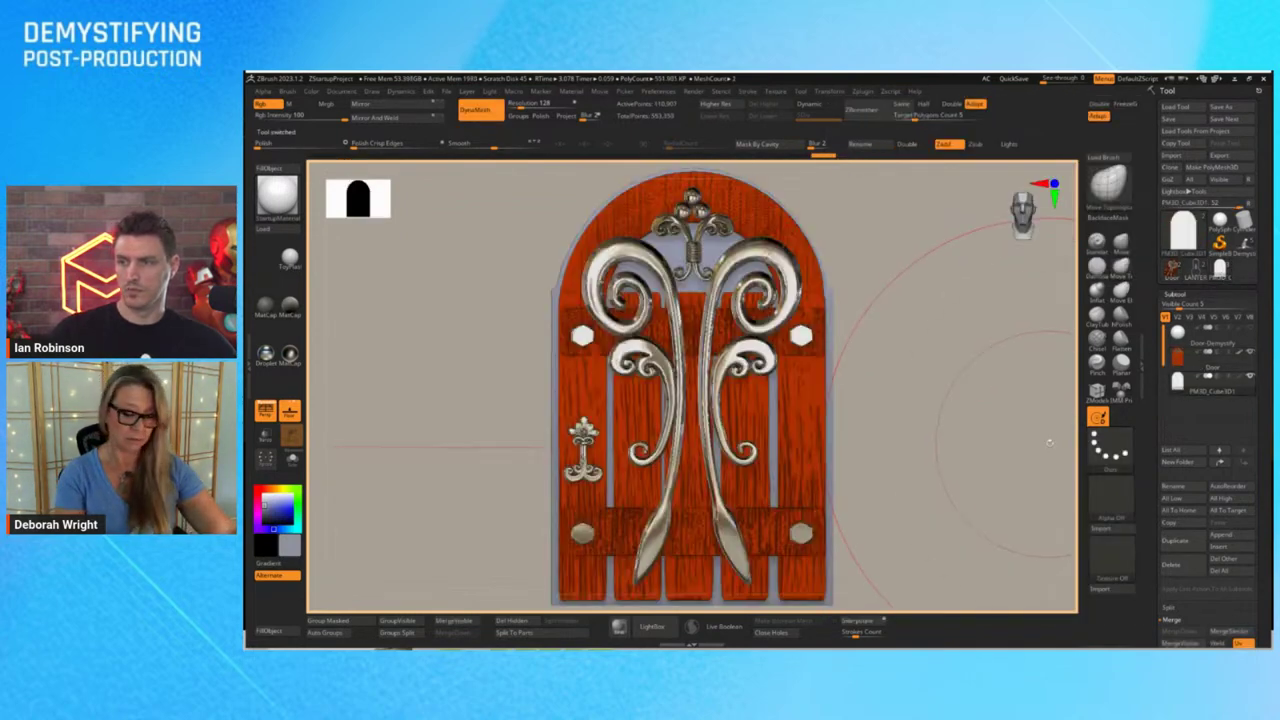
click(1255, 356)
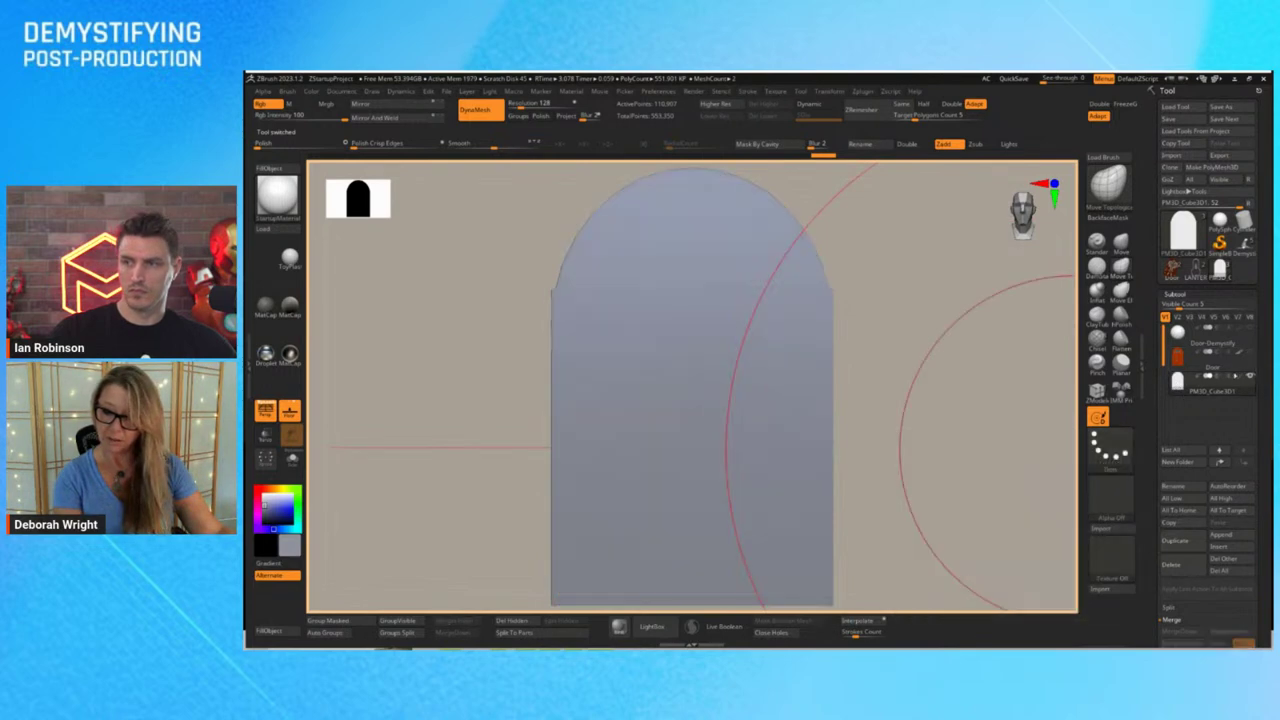
mouse_move(980, 517)
mouse_down()
mouse_move(928, 520)
mouse_move(1043, 517)
mouse_move(984, 516)
mouse_up()
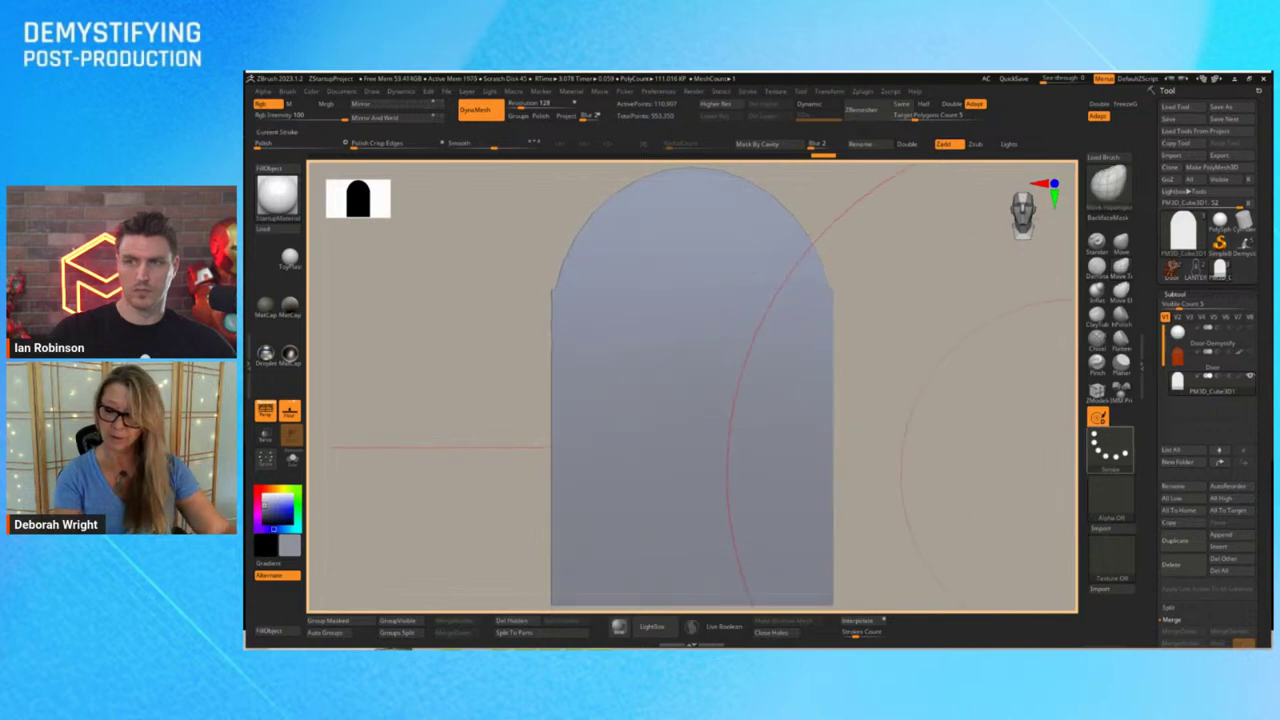
click(1250, 352)
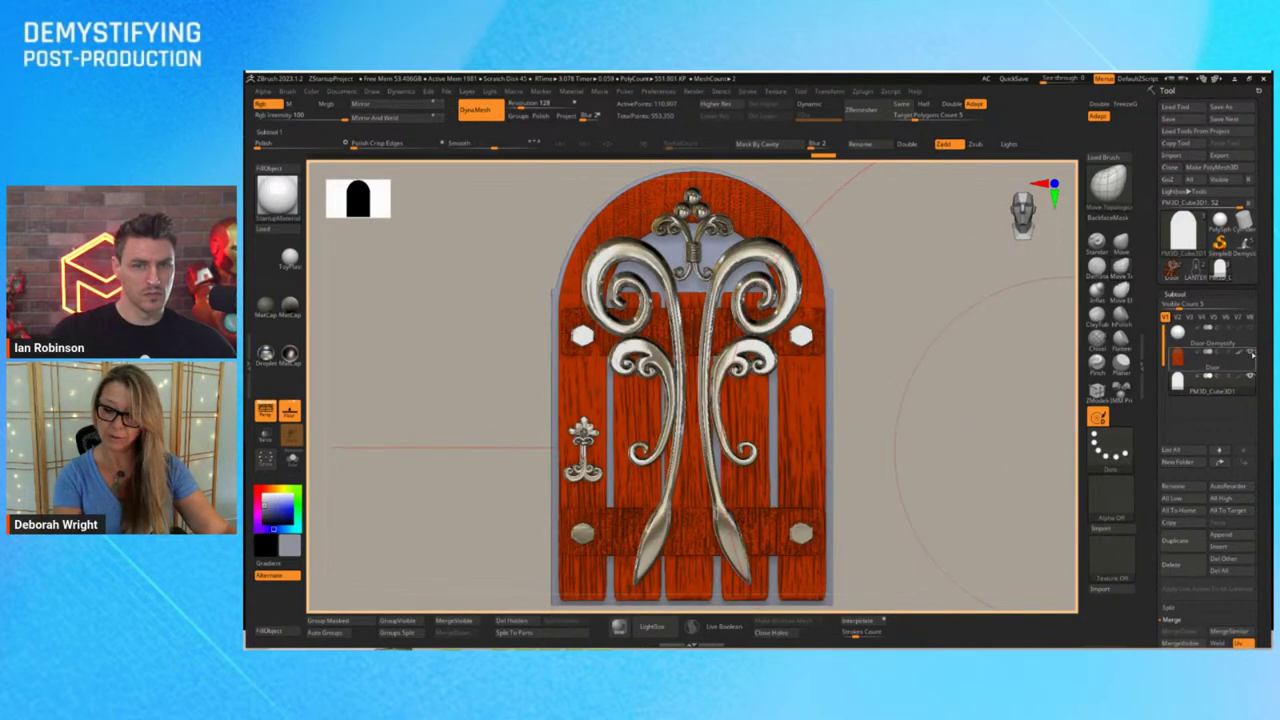
click(1250, 352)
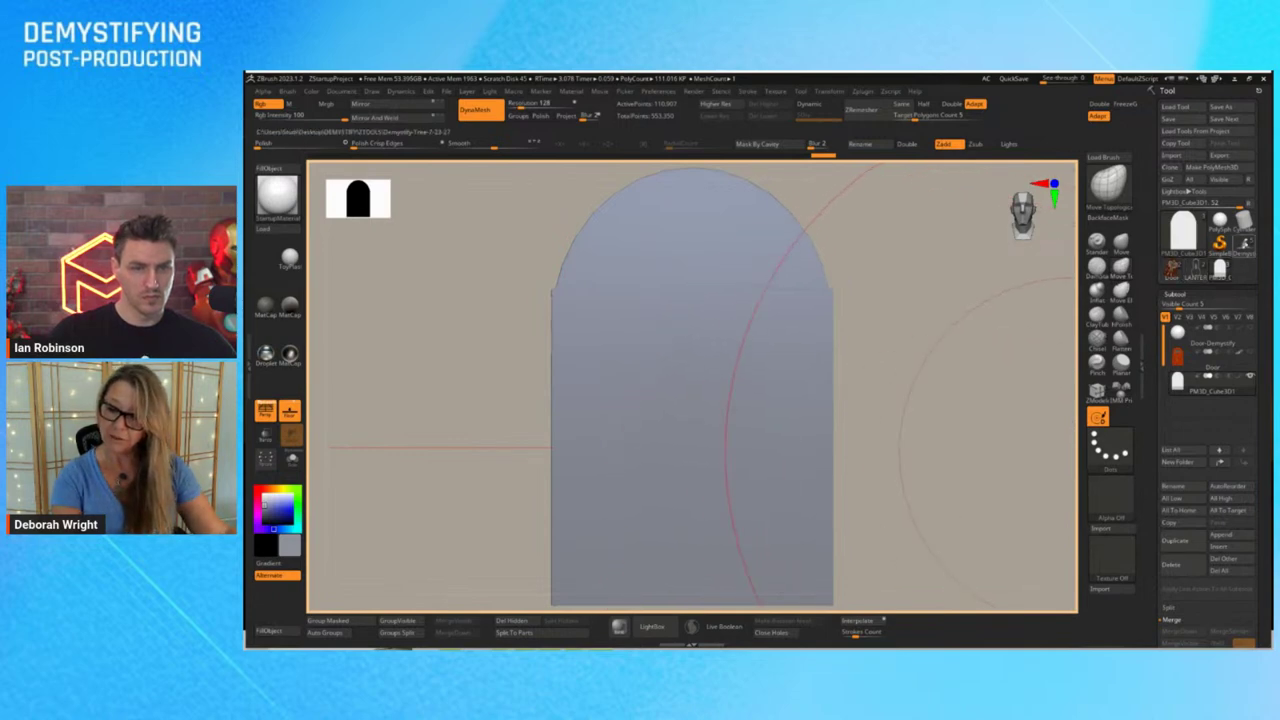
Return to the tree tool and insert the arched PM3D_Cube3D1 slab as a new subtool
click(1244, 245)
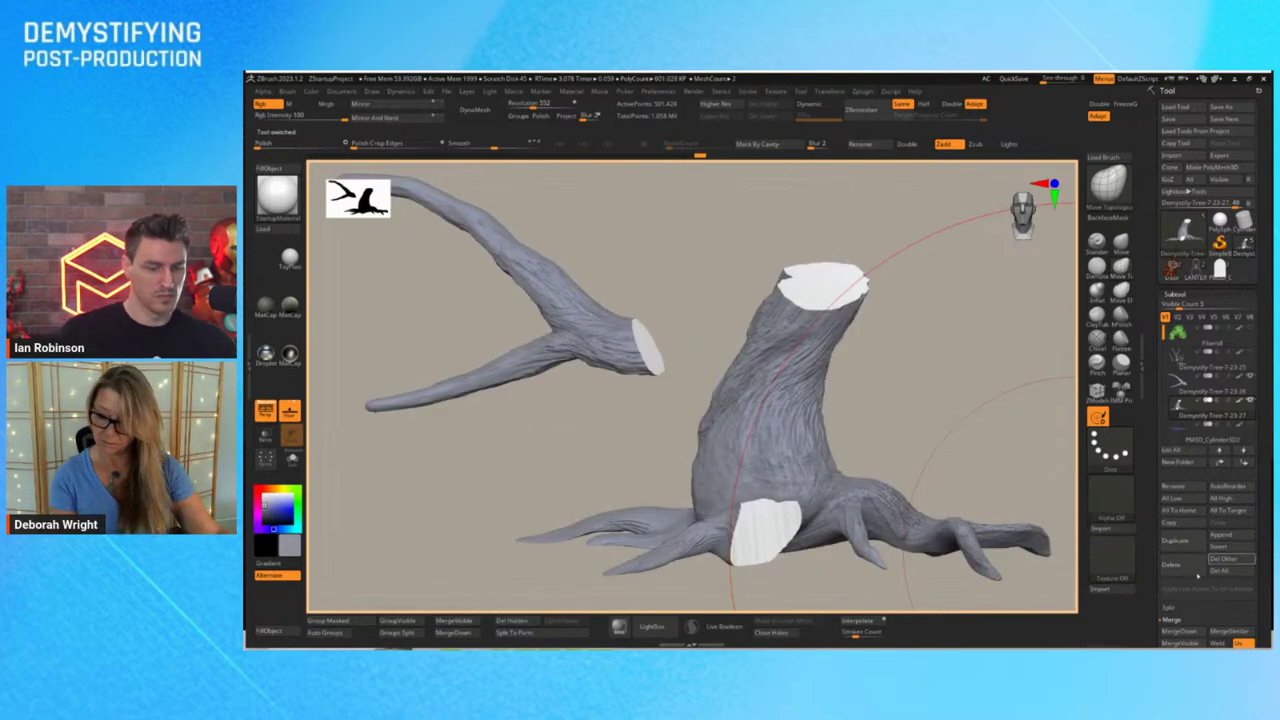
click(1216, 546)
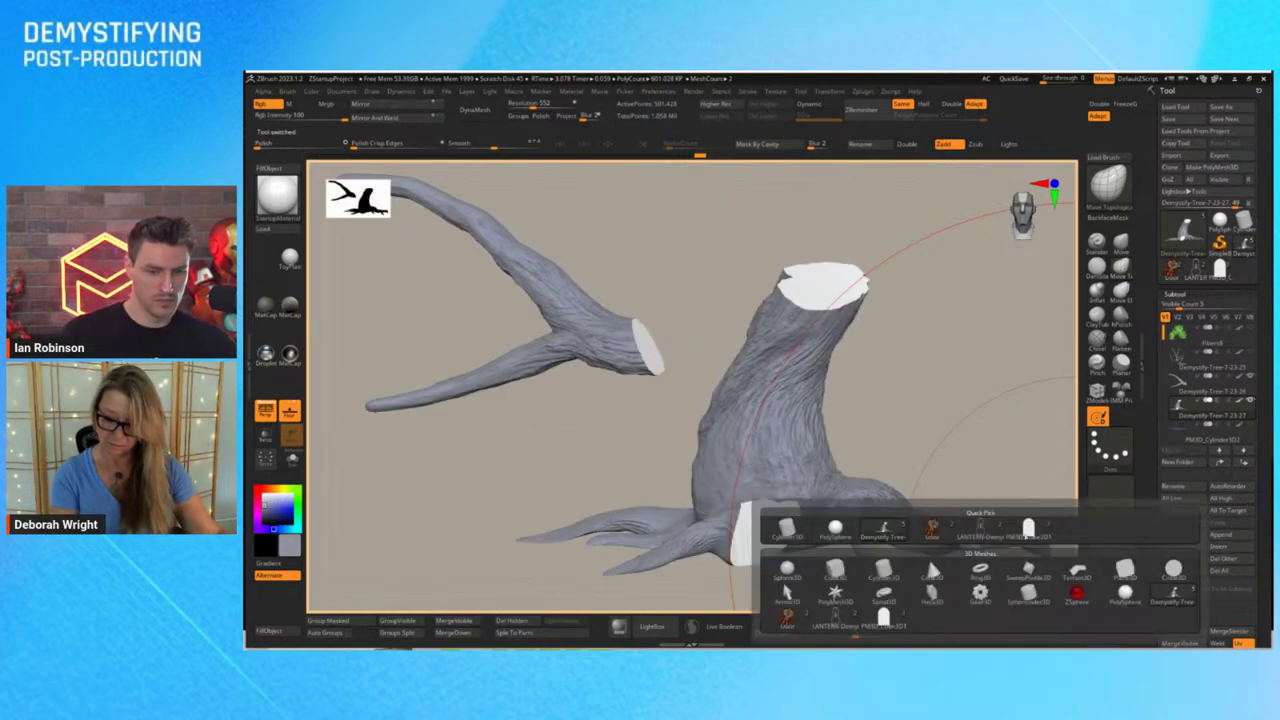
click(1030, 529)
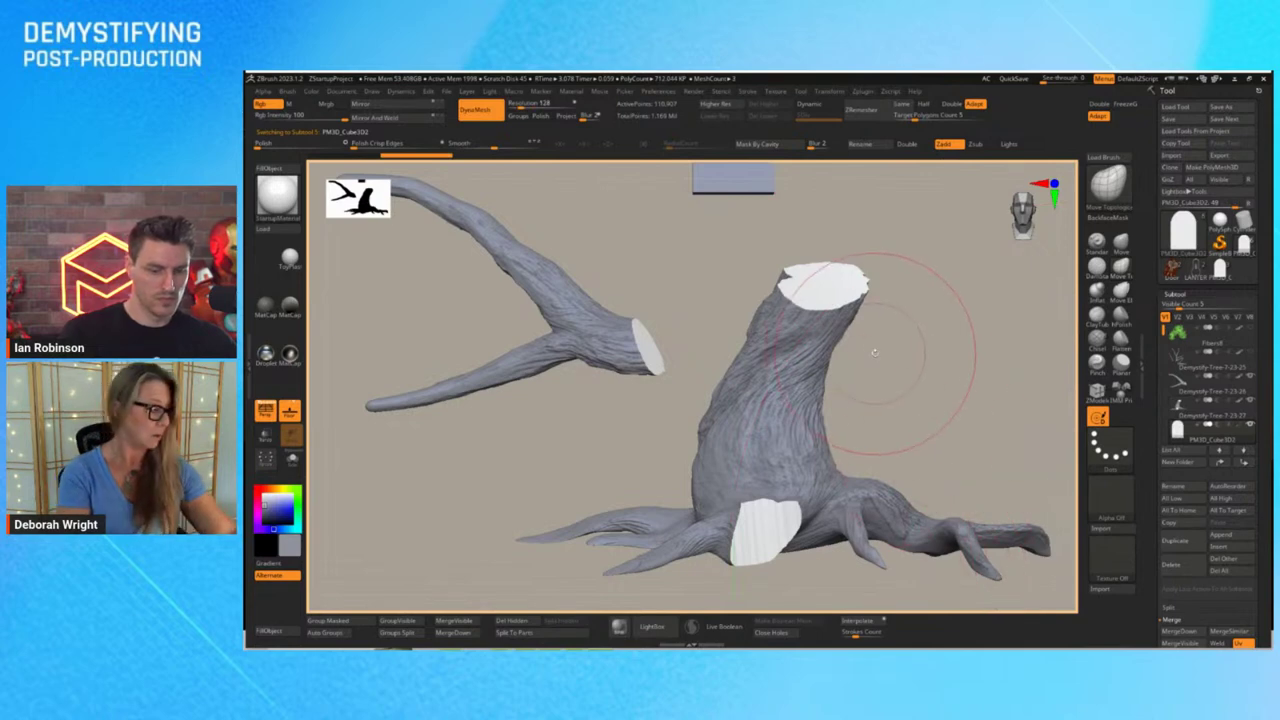
Lower the arched slab with the gizmo to the height of the stump's cut front face and check its depth from the side
key(f)
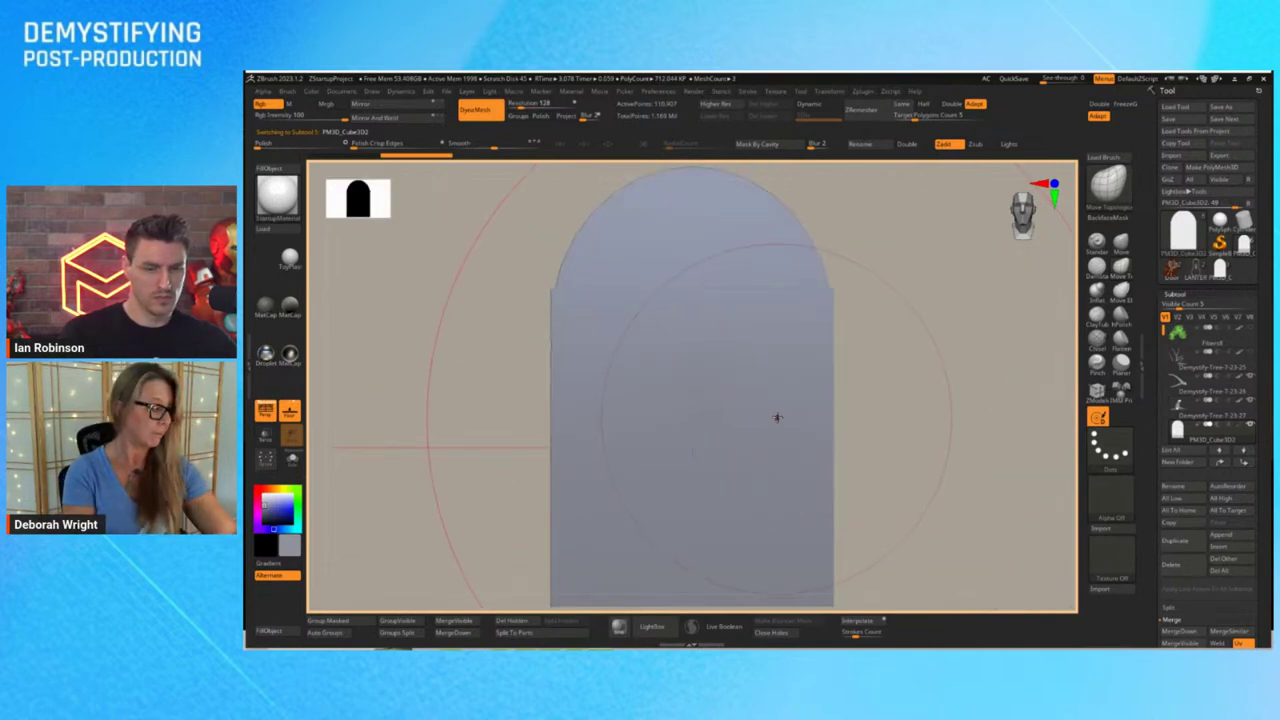
key(w)
key(f)
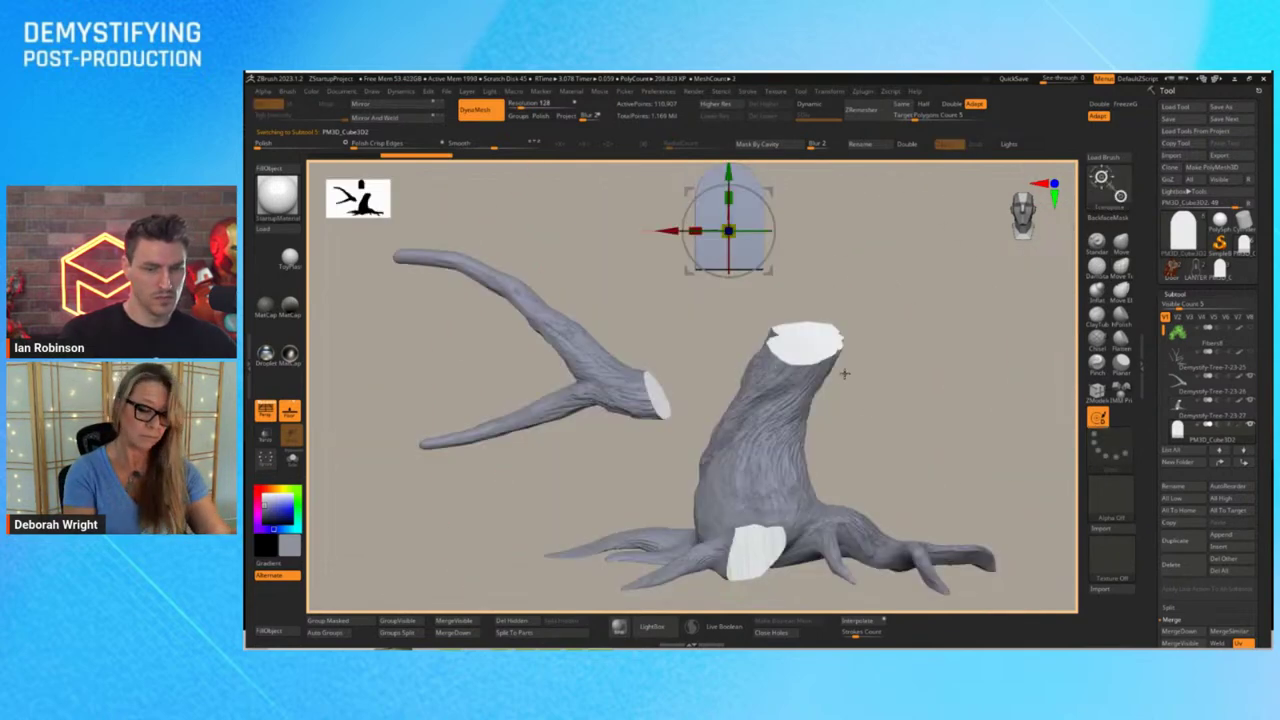
drag(728, 231, 728, 515)
drag(918, 429, 947, 444)
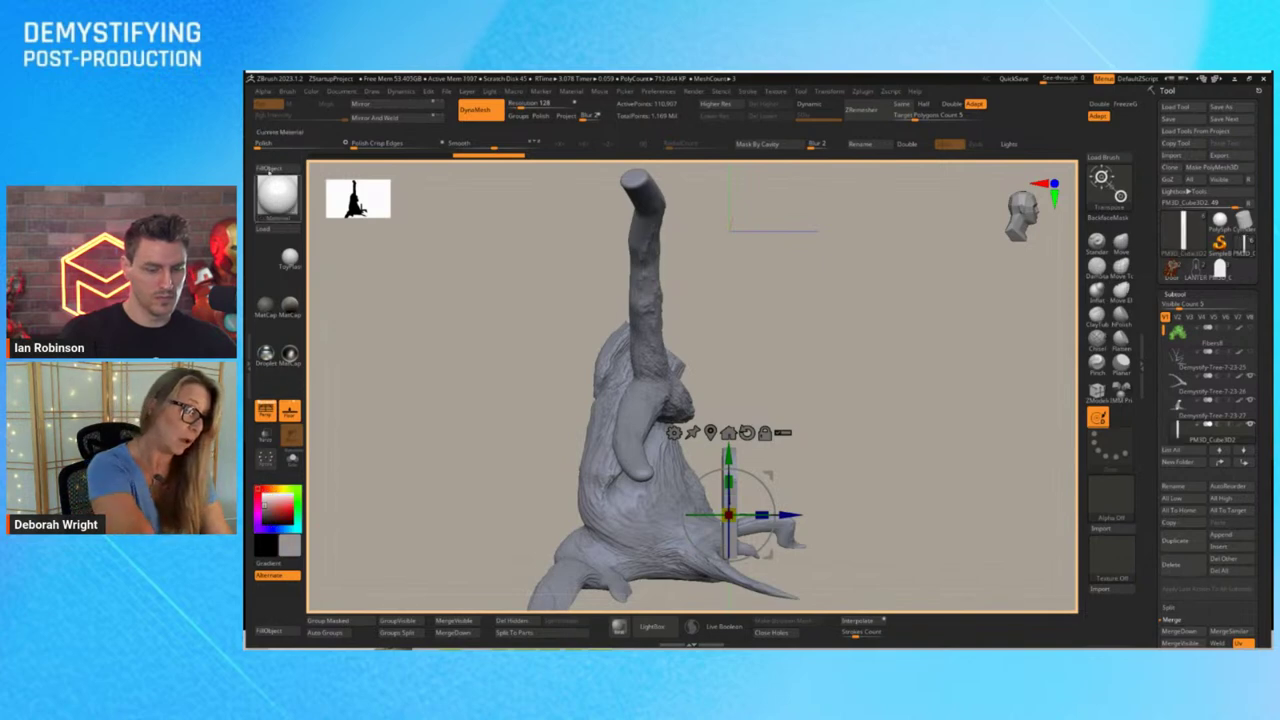
Colour the arched slab pinkish red with RGB enabled to distinguish it from the grey tree
mouse_move(289, 356)
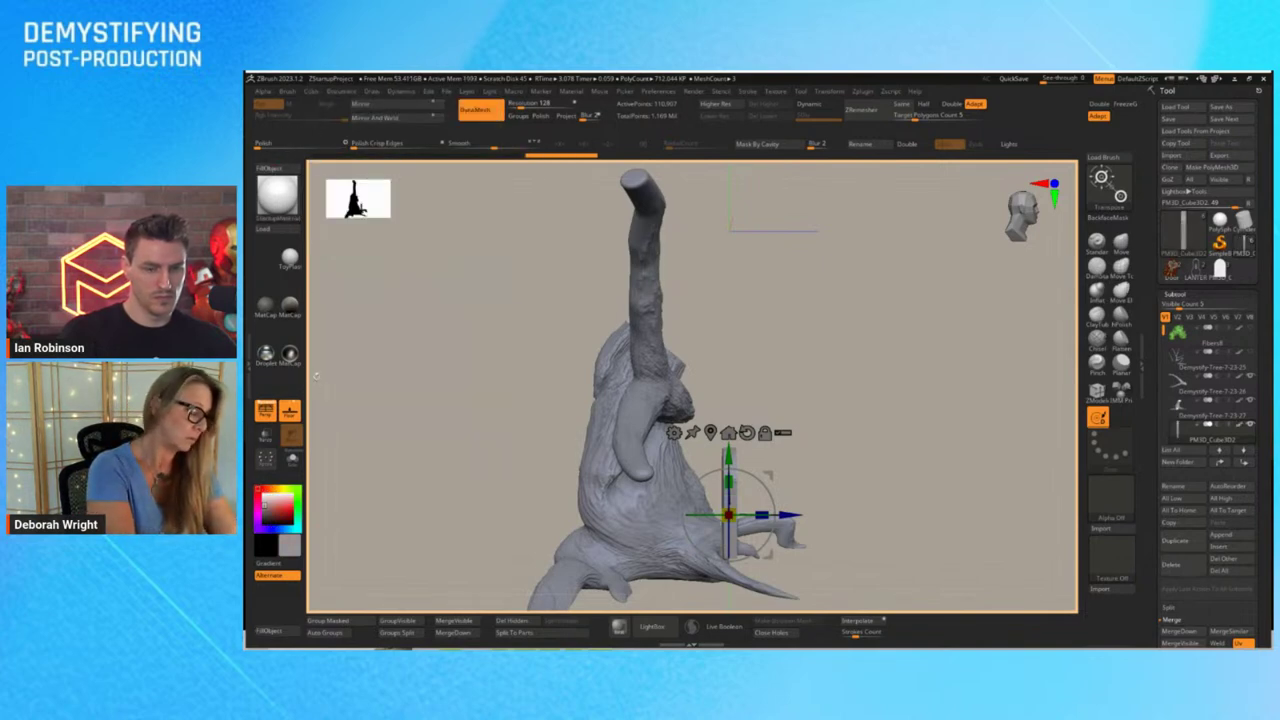
key(q)
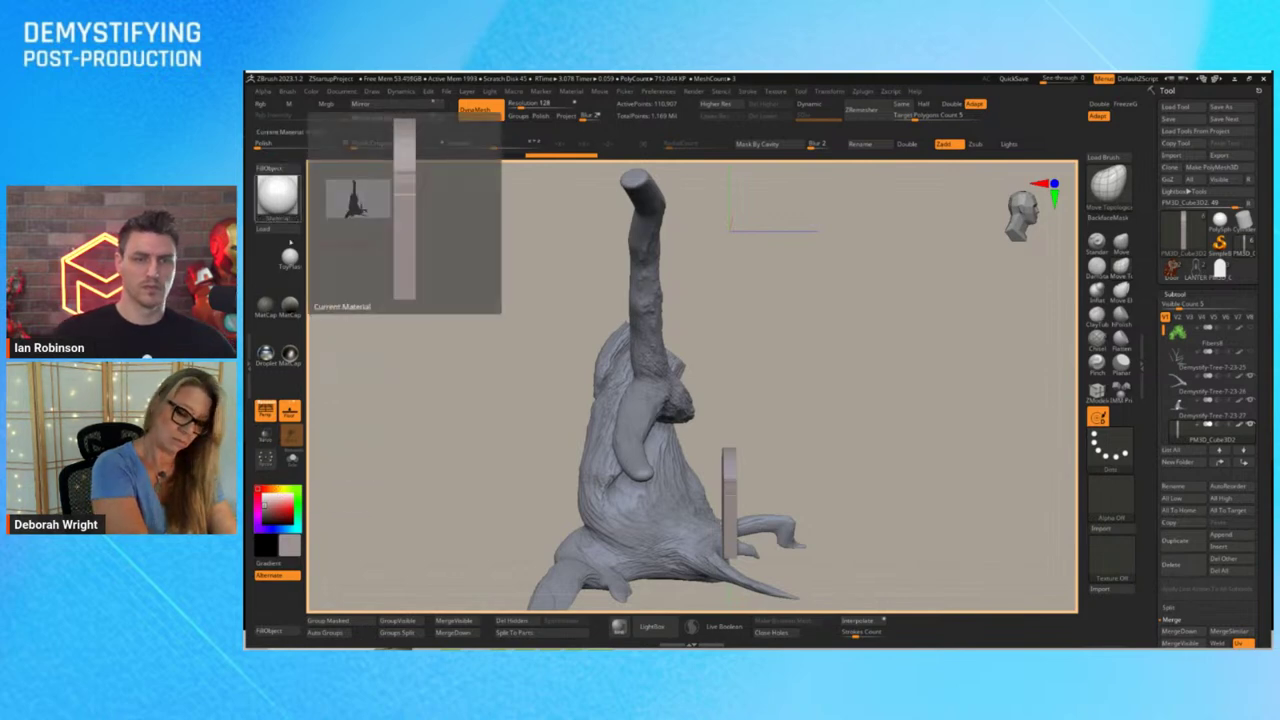
mouse_move(902, 496)
mouse_down()
mouse_move(897, 506)
mouse_move(920, 506)
mouse_move(900, 500)
mouse_up()
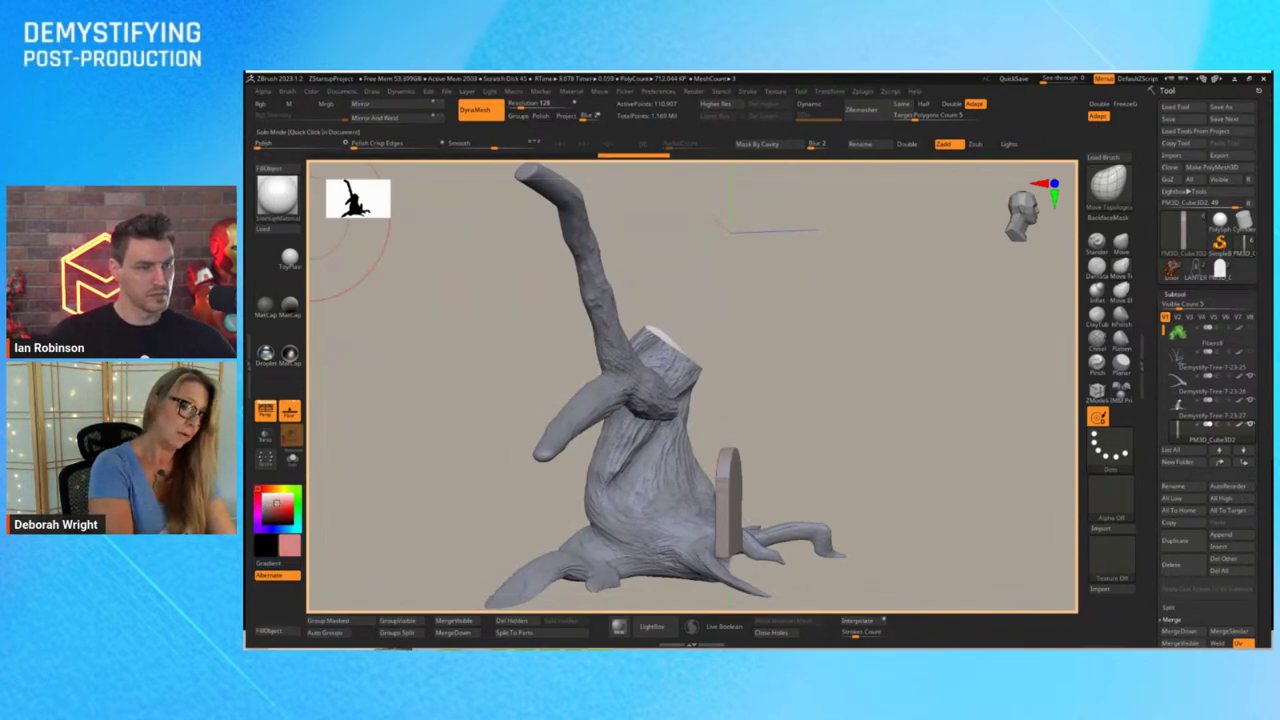
click(262, 104)
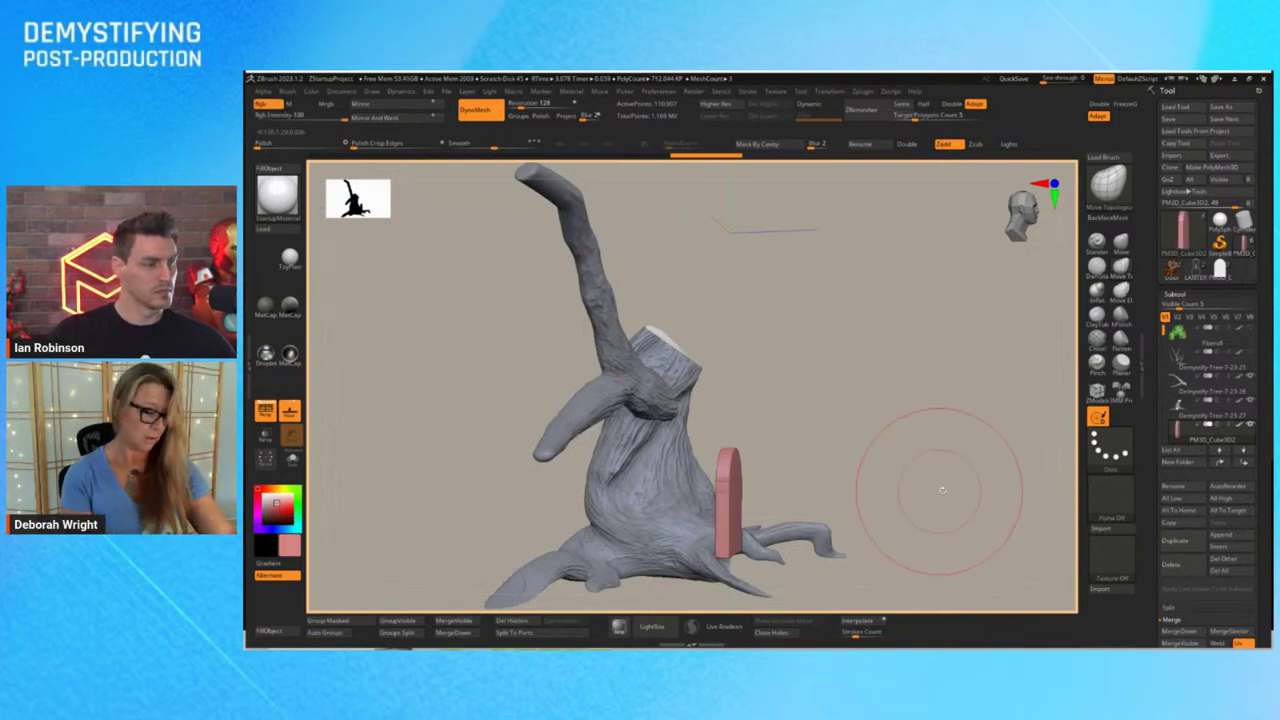
drag(920, 477, 957, 471)
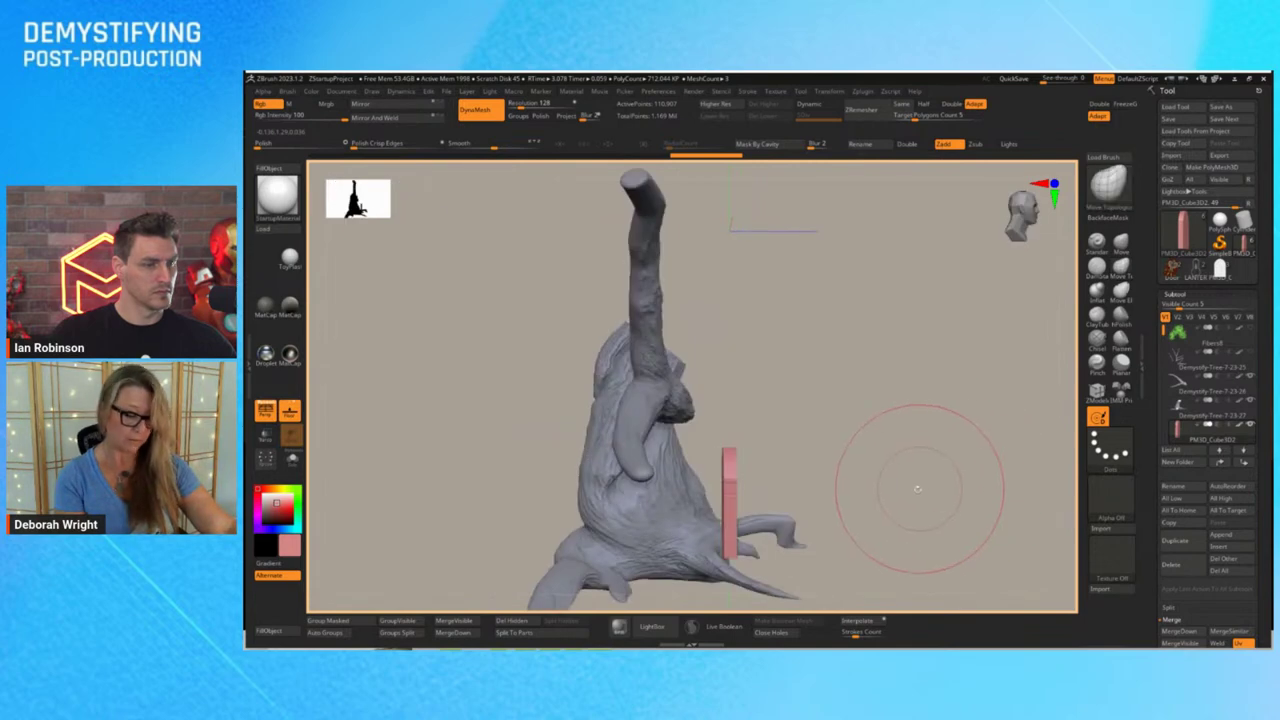
Stretch the arched slab with the gizmo along its depth into a thick block that cuts into the stump's base
key(w)
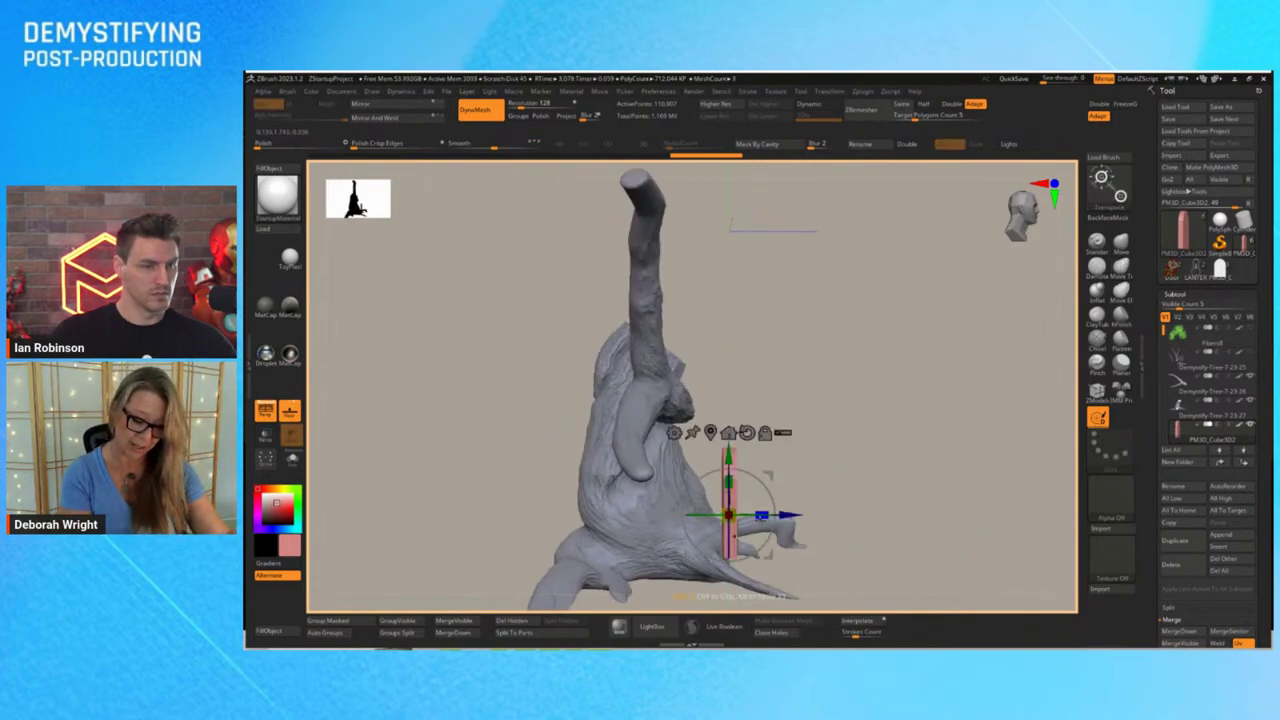
drag(762, 517, 987, 507)
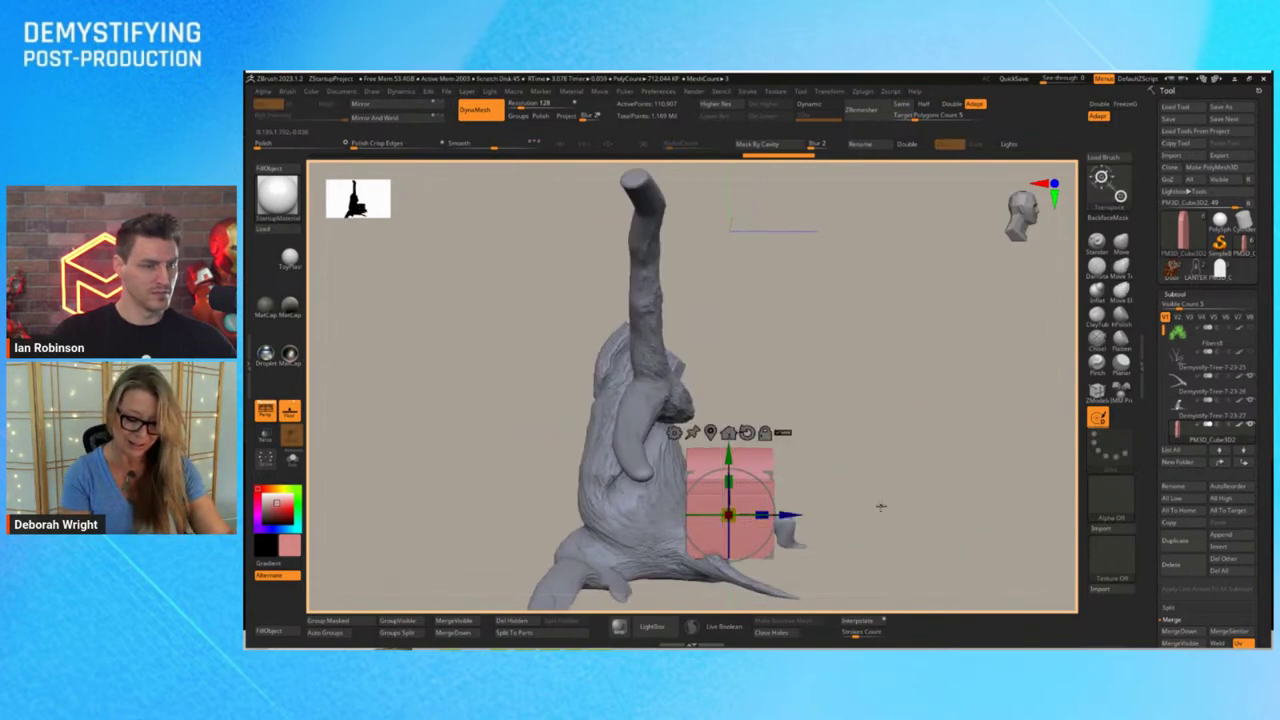
mouse_move(880, 507)
mouse_down()
mouse_move(900, 508)
mouse_move(847, 493)
mouse_up()
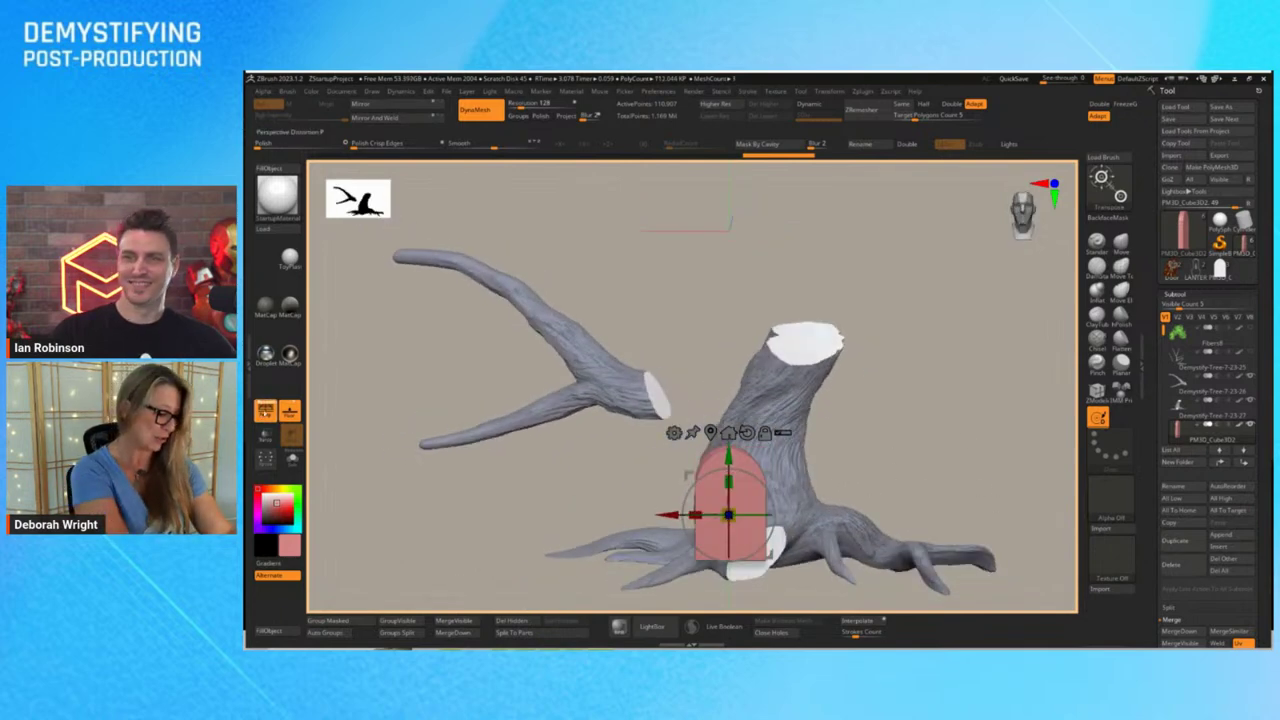
Turn off perspective and move the arched block over the stump's cut front face, with its bottom edge at ground level
click(266, 412)
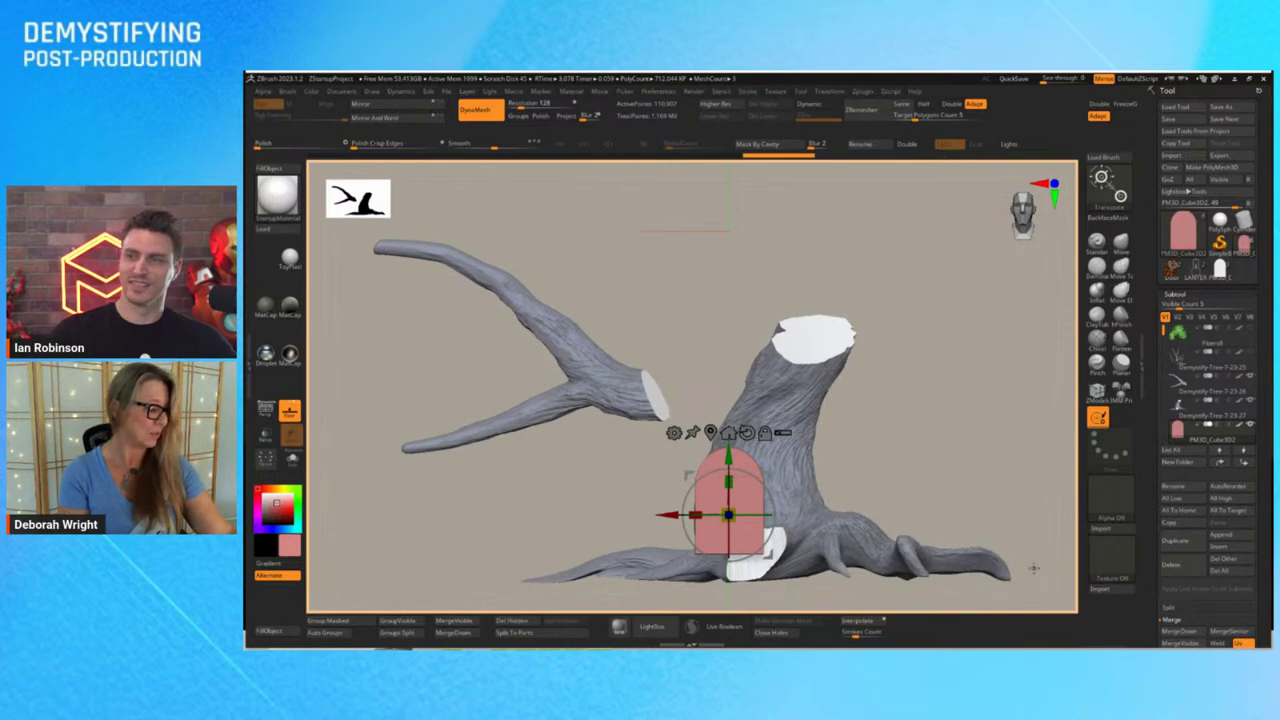
drag(729, 454, 729, 475)
drag(664, 535, 758, 537)
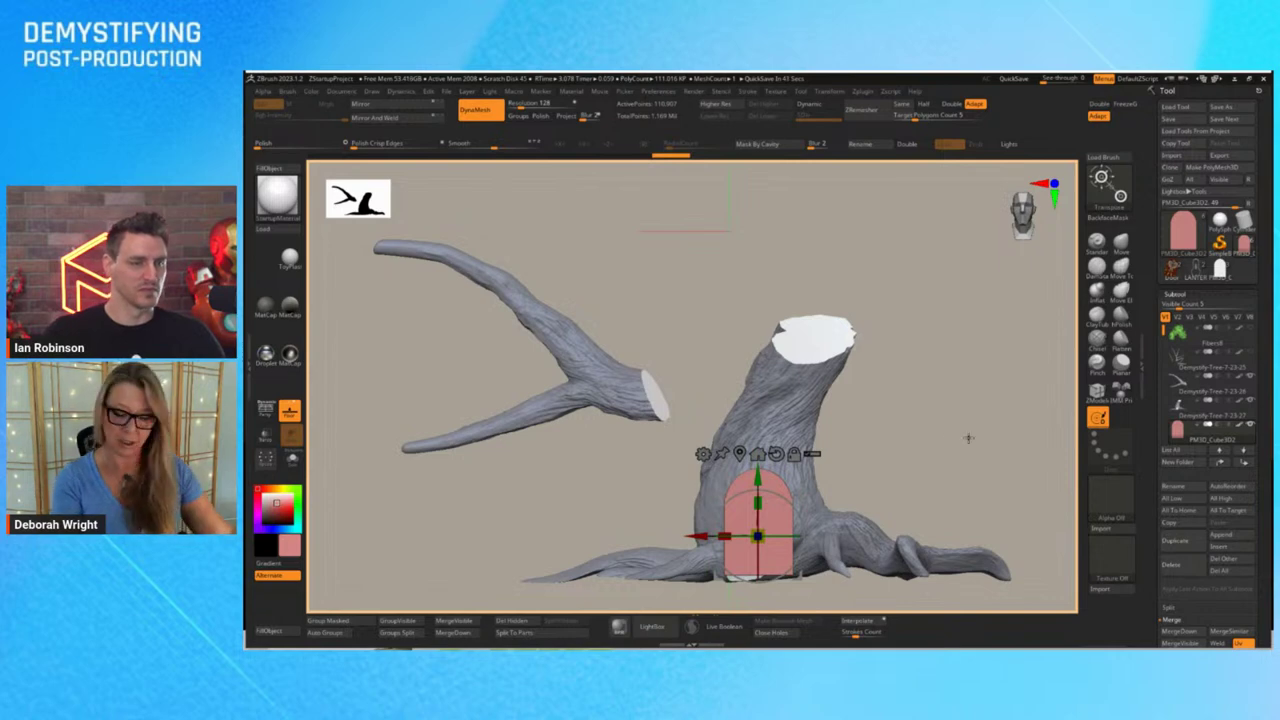
drag(922, 516, 955, 405)
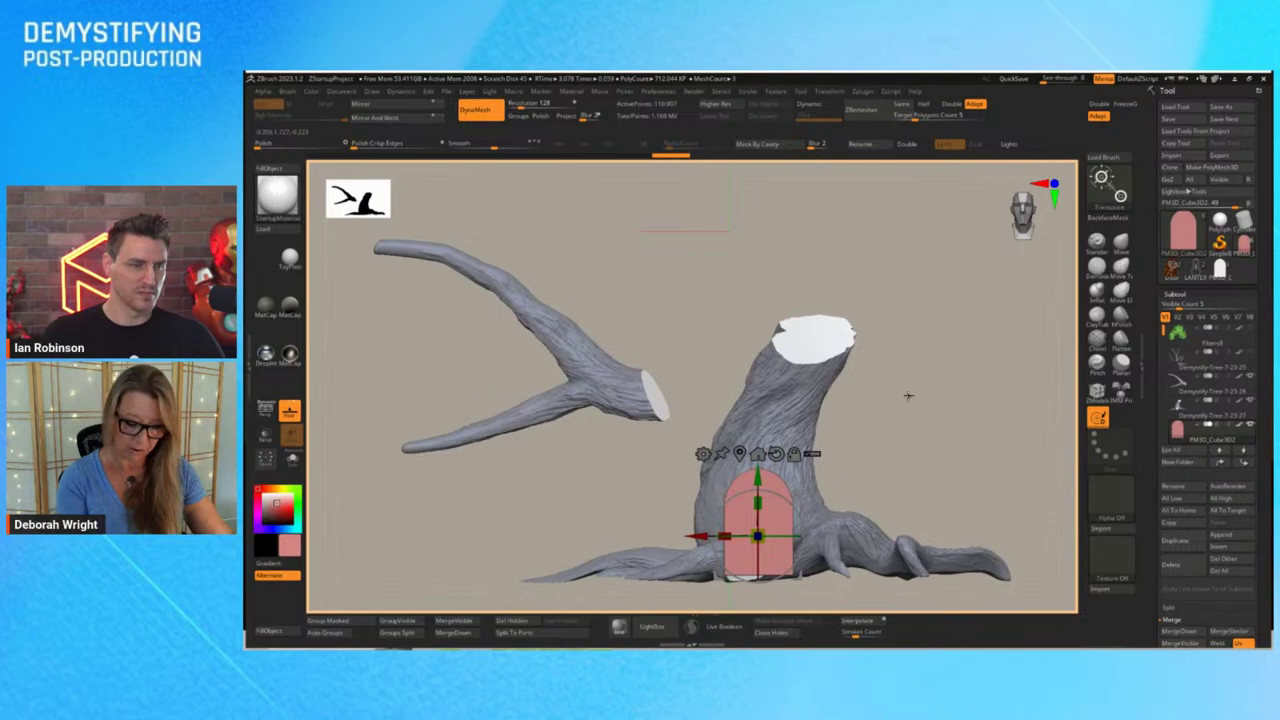
drag(760, 475, 761, 484)
drag(972, 488, 777, 544)
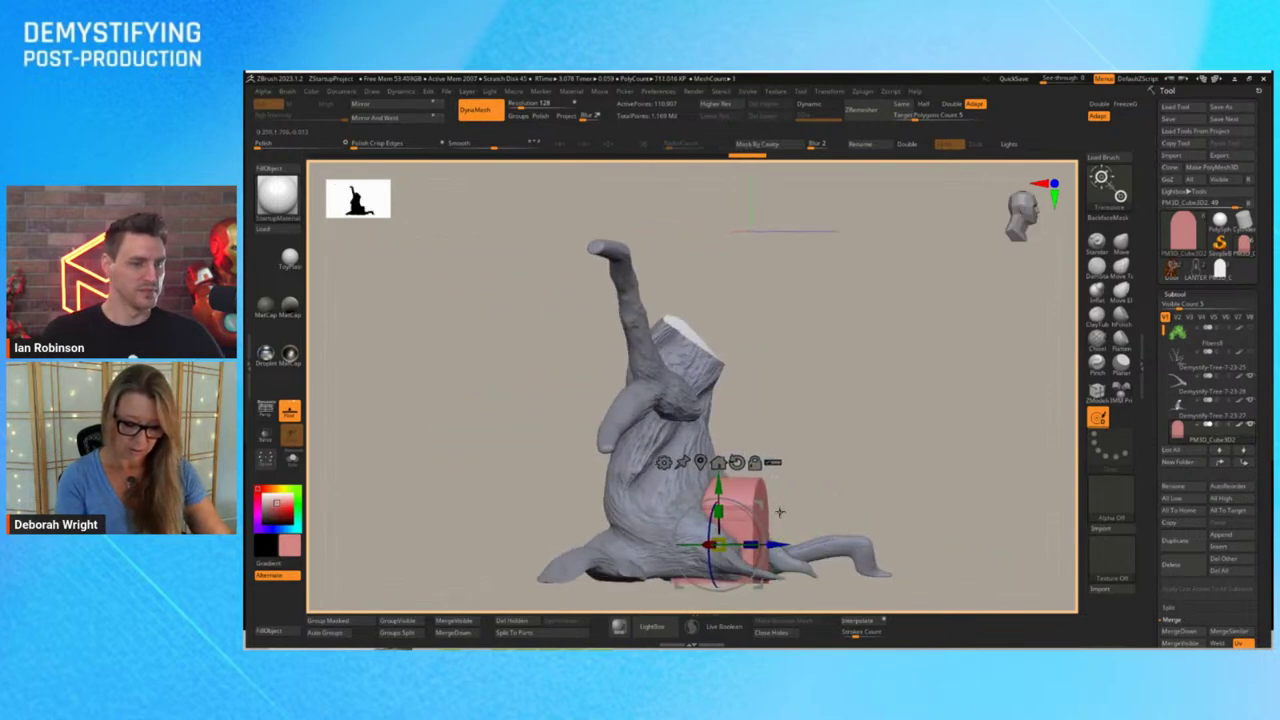
drag(721, 485, 722, 478)
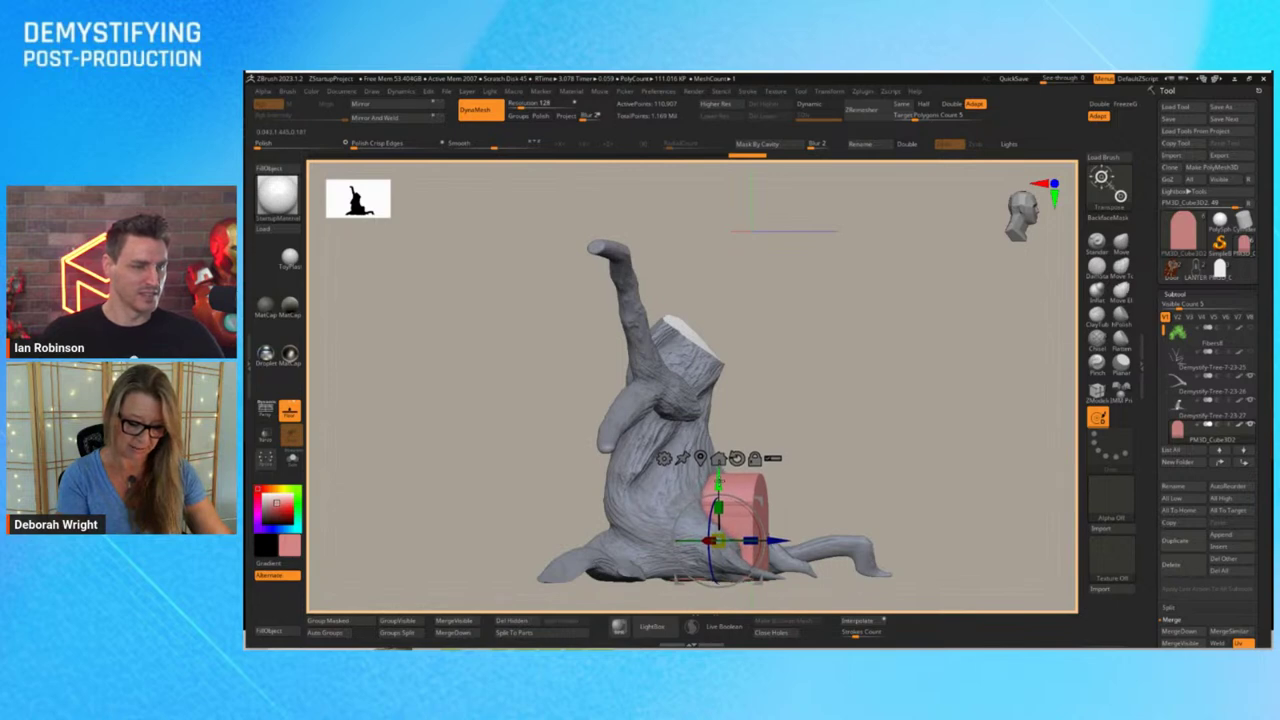
drag(876, 438, 982, 407)
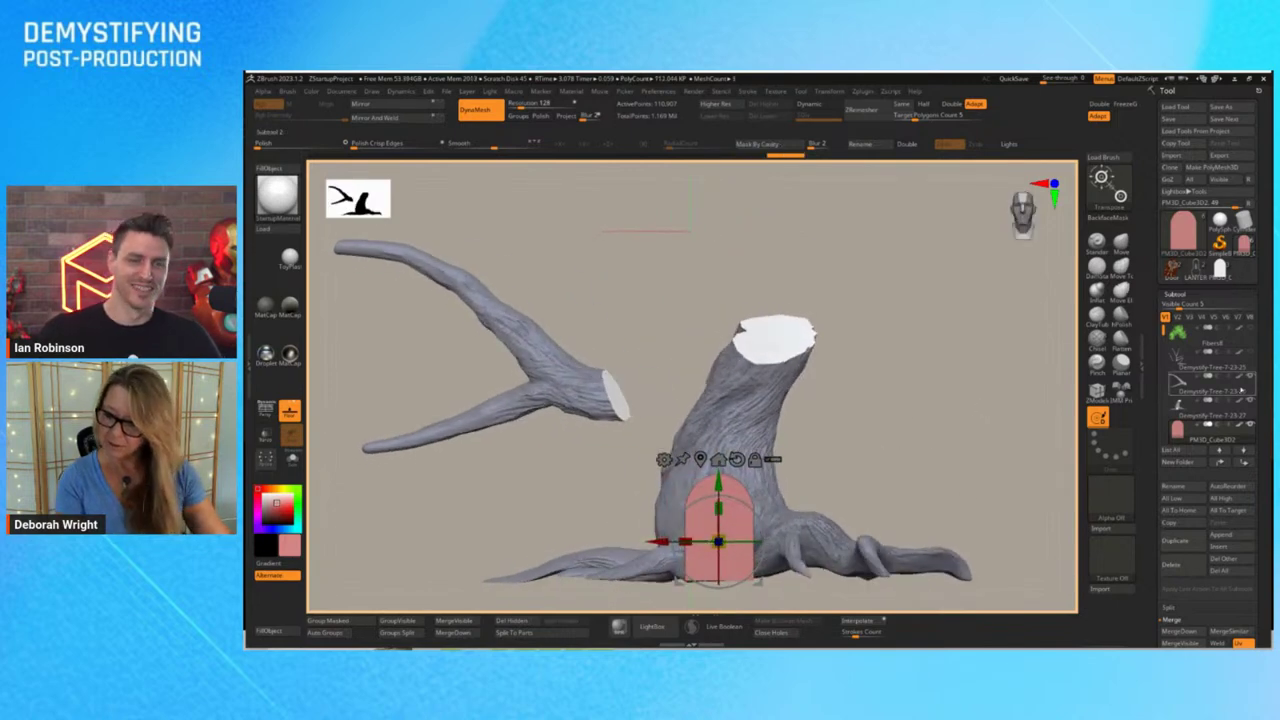
Hide the severed branch and the arched block, and duplicate the stump subtool
click(1250, 377)
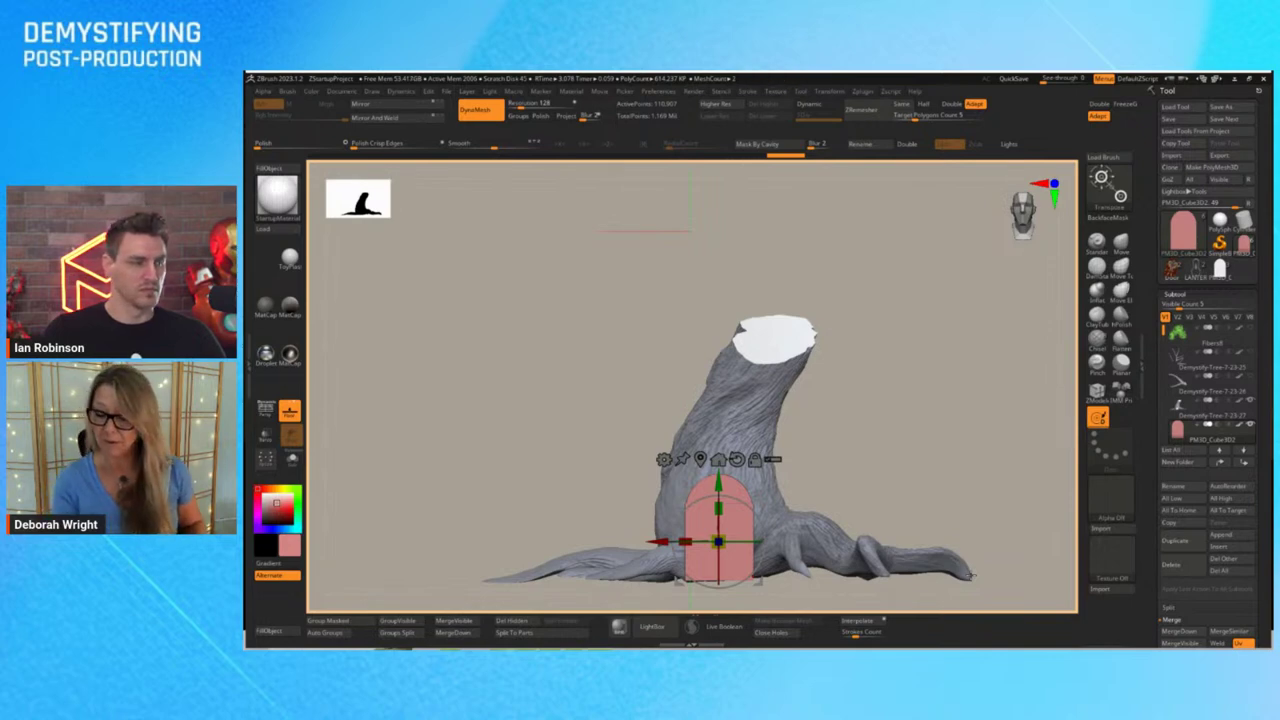
click(1210, 413)
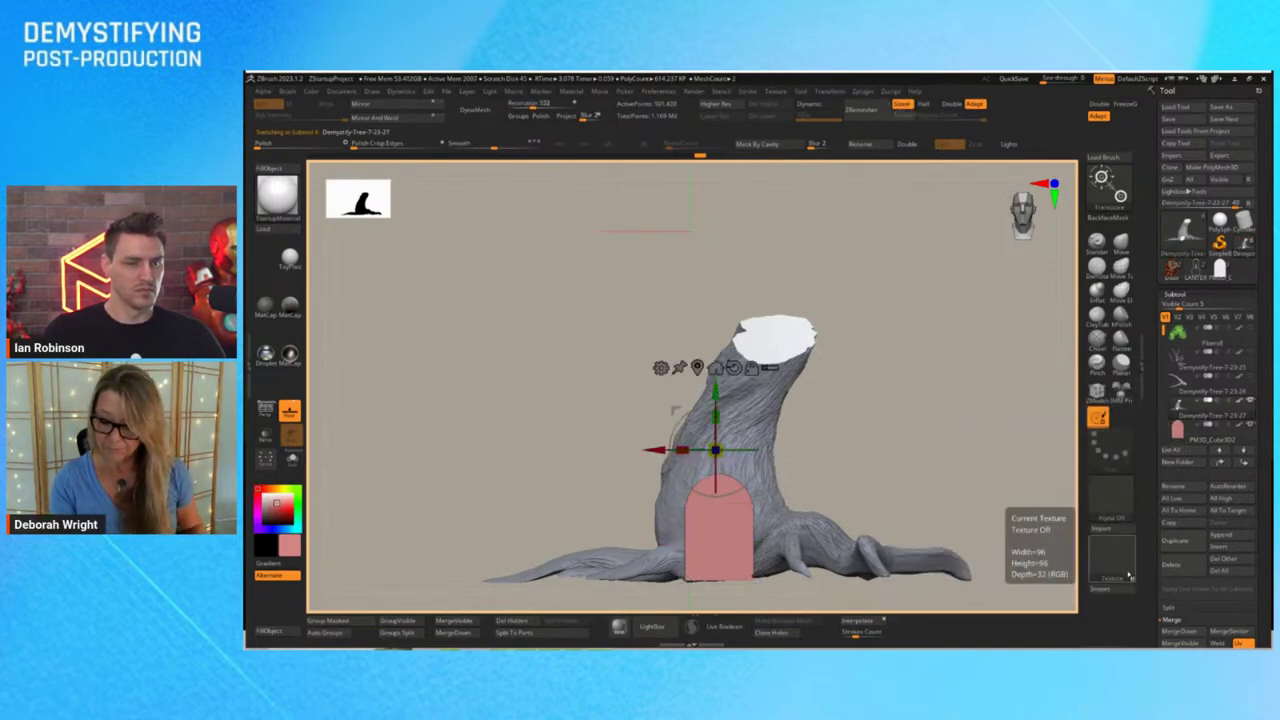
click(1248, 428)
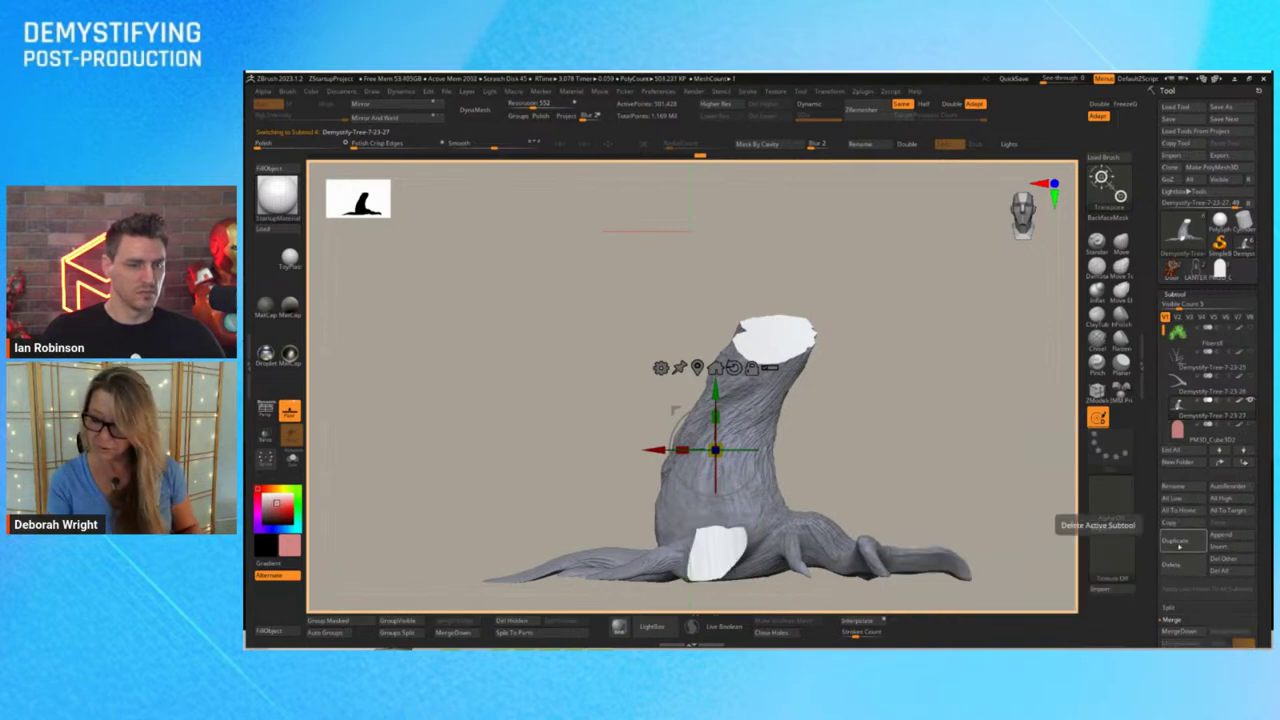
click(1176, 541)
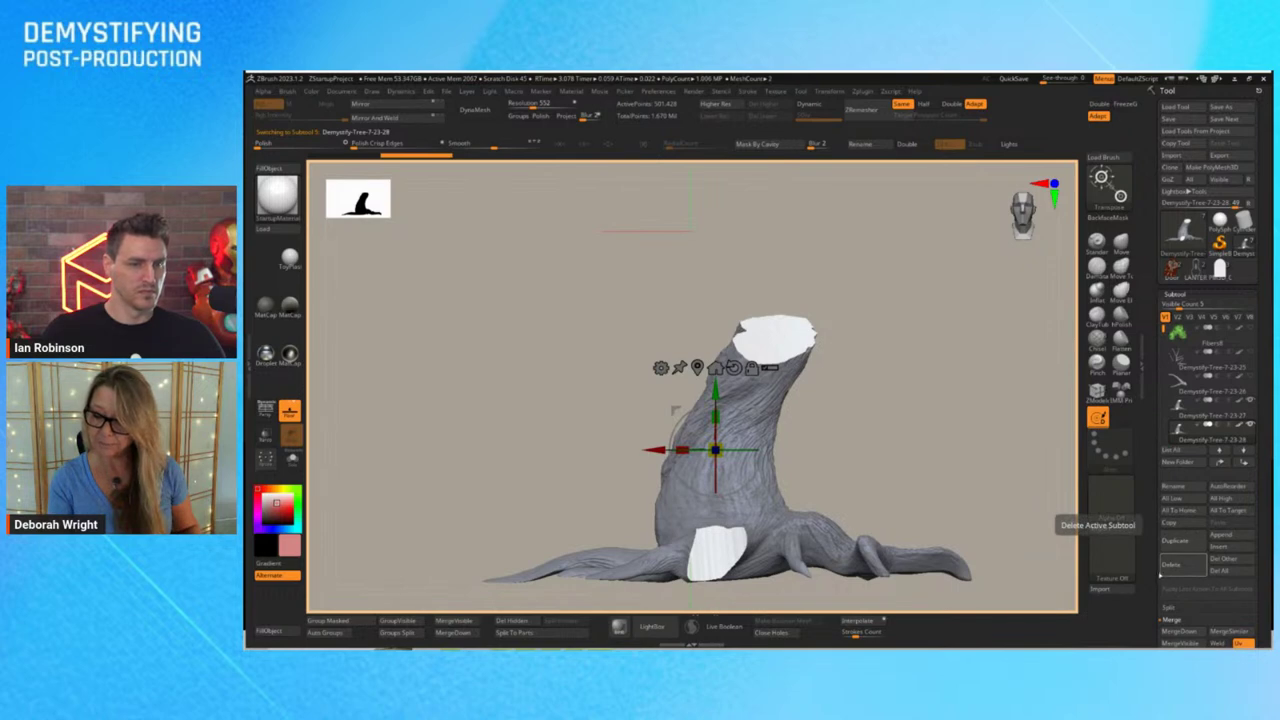
Try to hide the roots beside the cut face on the duplicated stump with lasso selections
key(q)
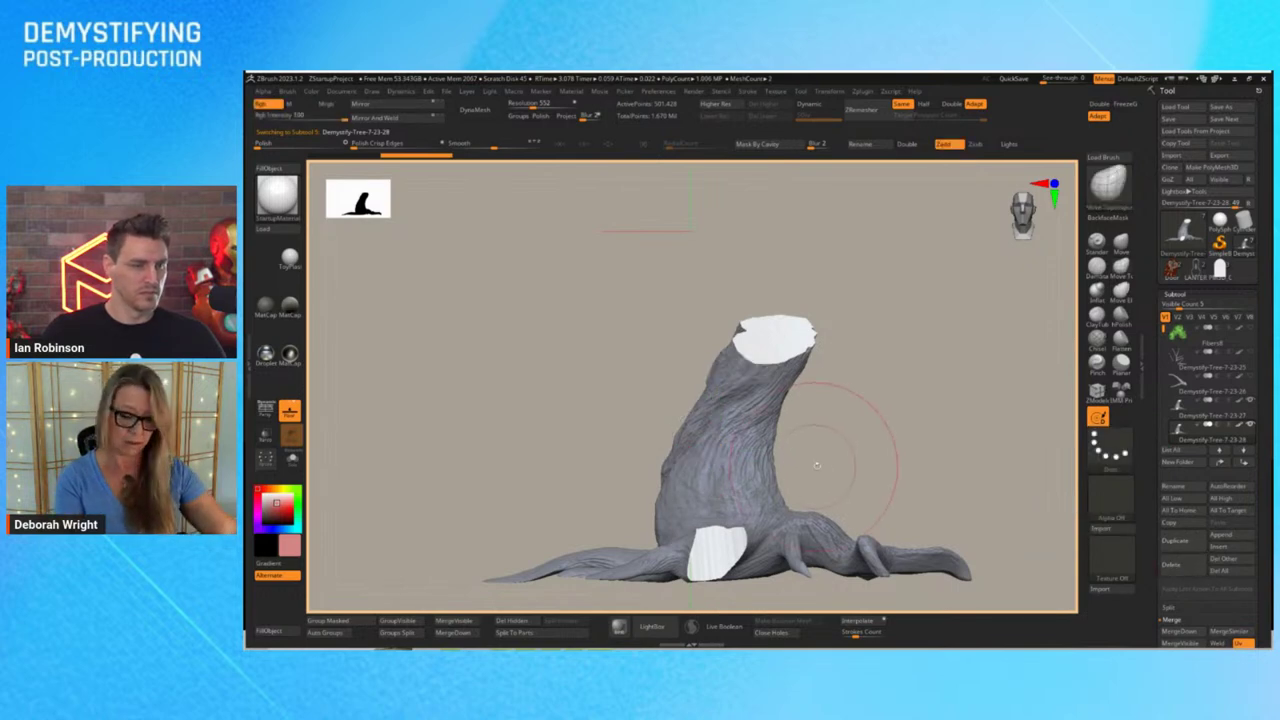
key(ctrl+shift+alt)
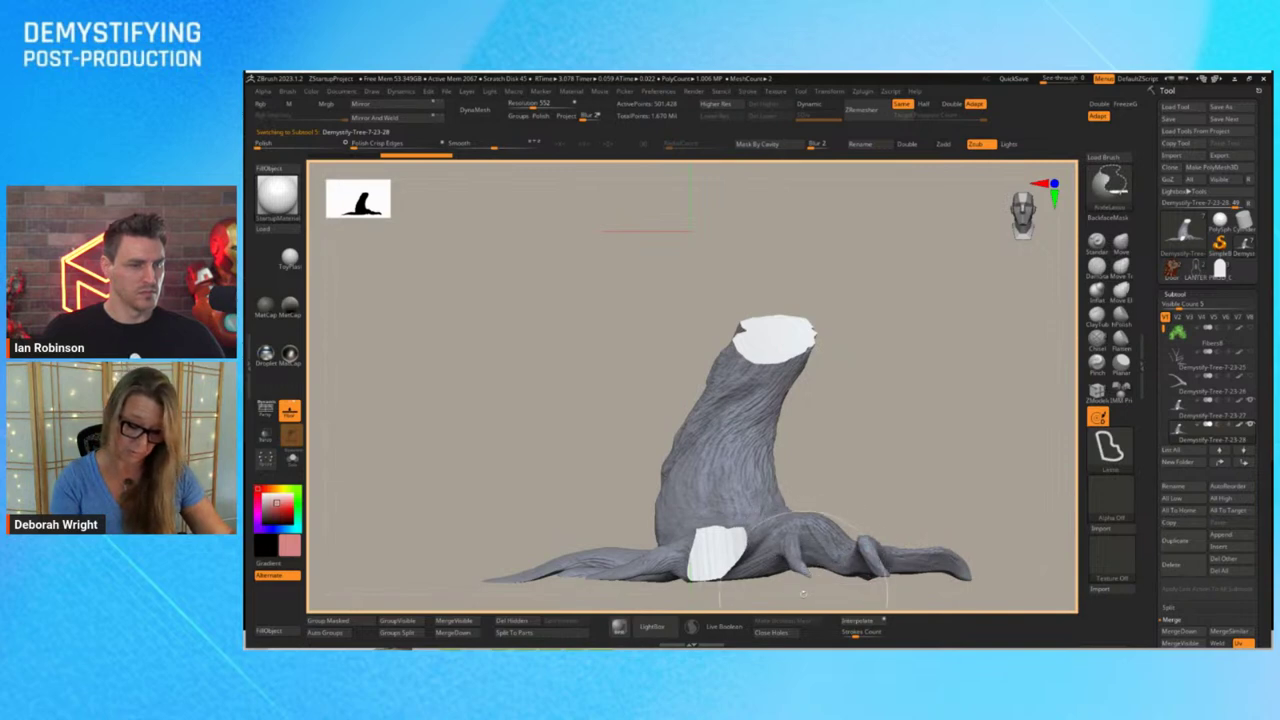
mouse_move(782, 590)
ctrl+alt+shift+mouse_down()
mouse_move(846, 440)
mouse_move(1037, 587)
mouse_move(1035, 600)
ctrl+alt+shift+mouse_up()
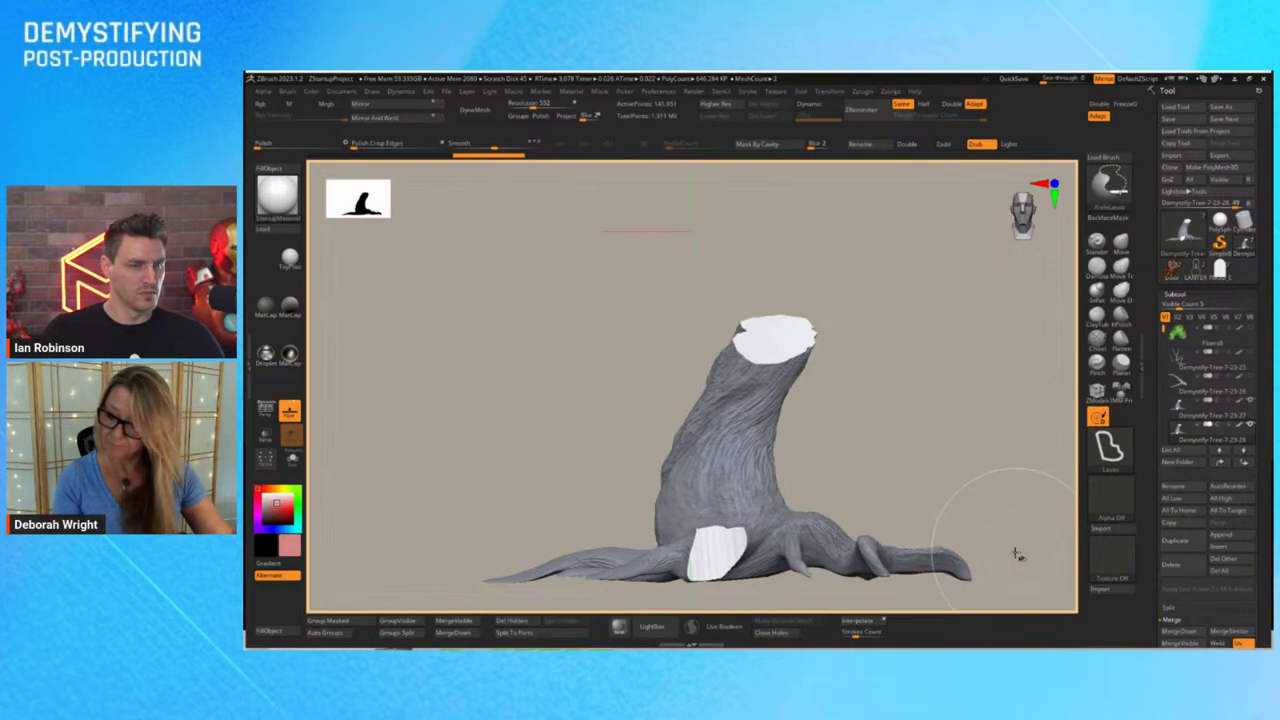
mouse_move(1017, 554)
ctrl+alt+shift+mouse_down()
mouse_move(1020, 490)
mouse_move(836, 432)
mouse_move(768, 525)
mouse_move(877, 606)
mouse_move(990, 585)
ctrl+alt+shift+mouse_up()
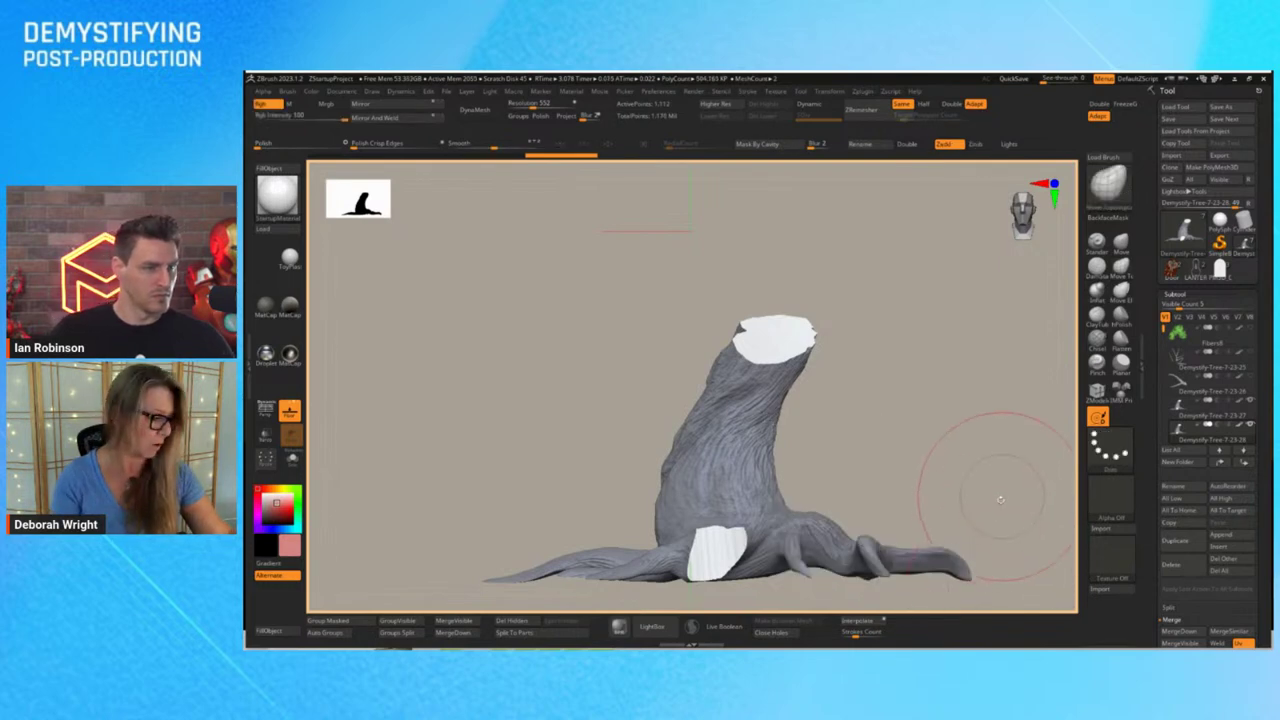
alt+drag(1002, 497, 957, 423)
key(f)
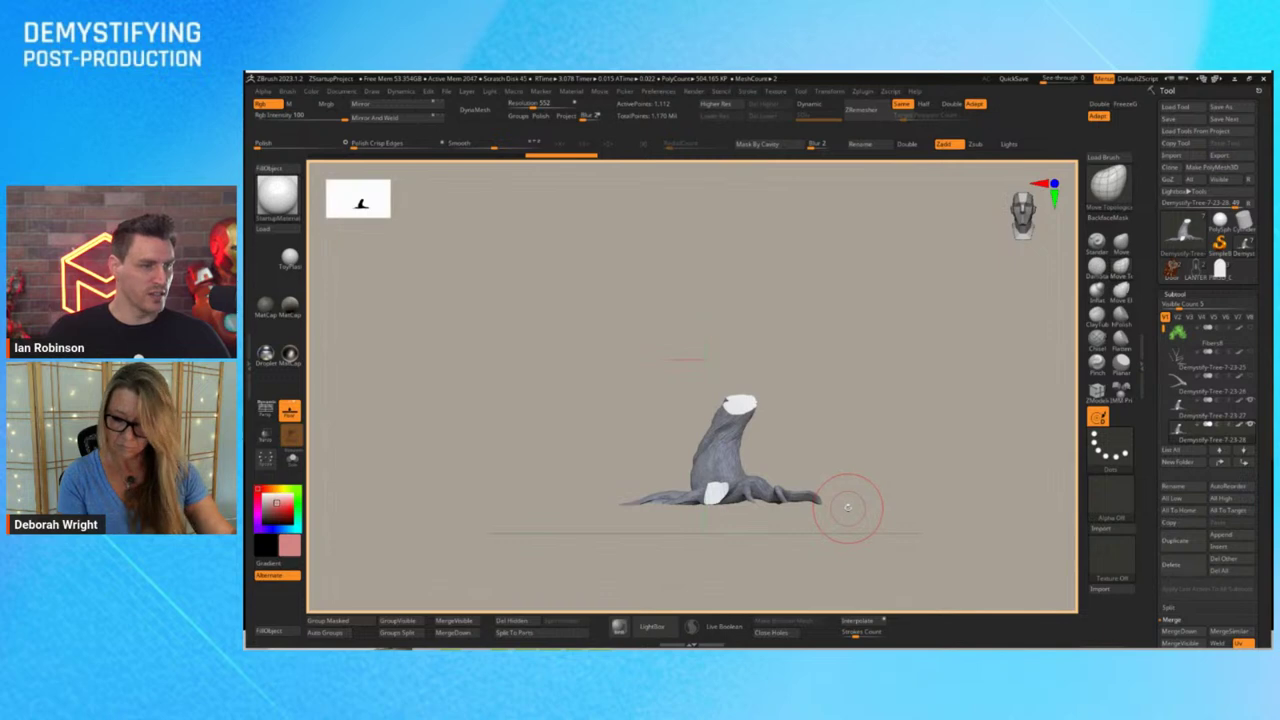
Isolate the duplicated stump with Solo, undo the last lasso hide and restore the visibility of the whole mesh
click(292, 459)
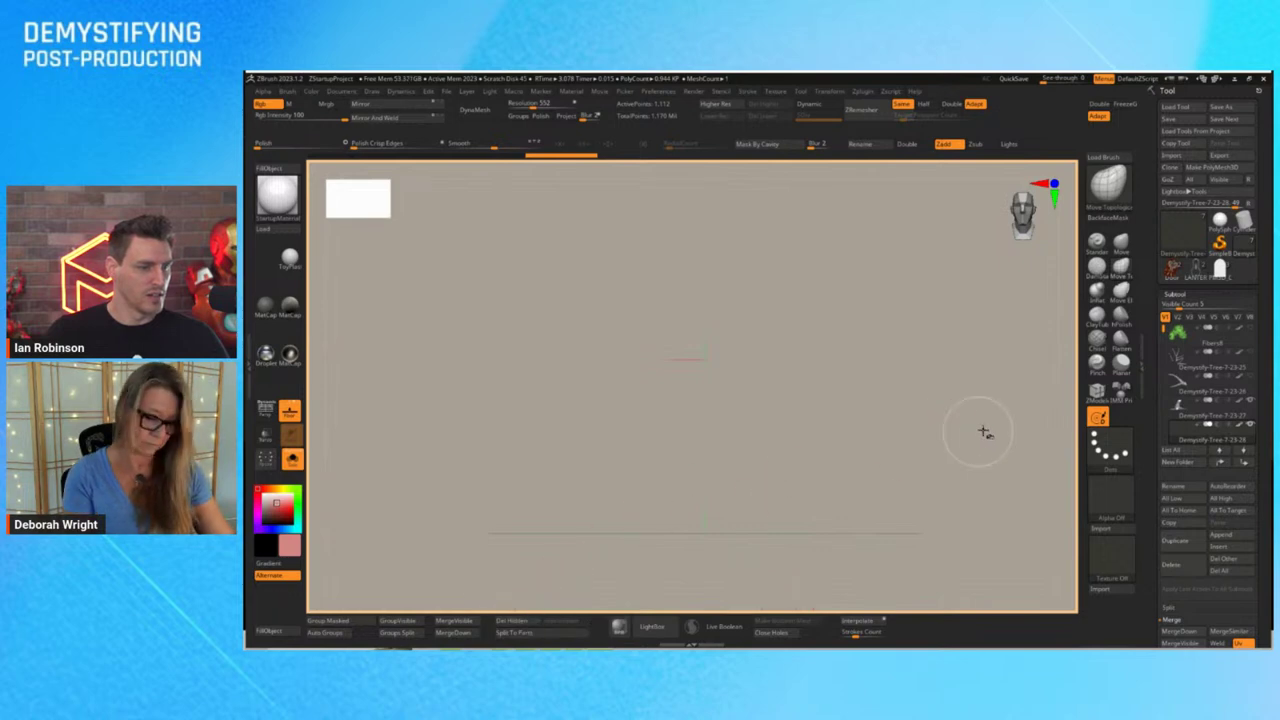
mouse_move(1197, 438)
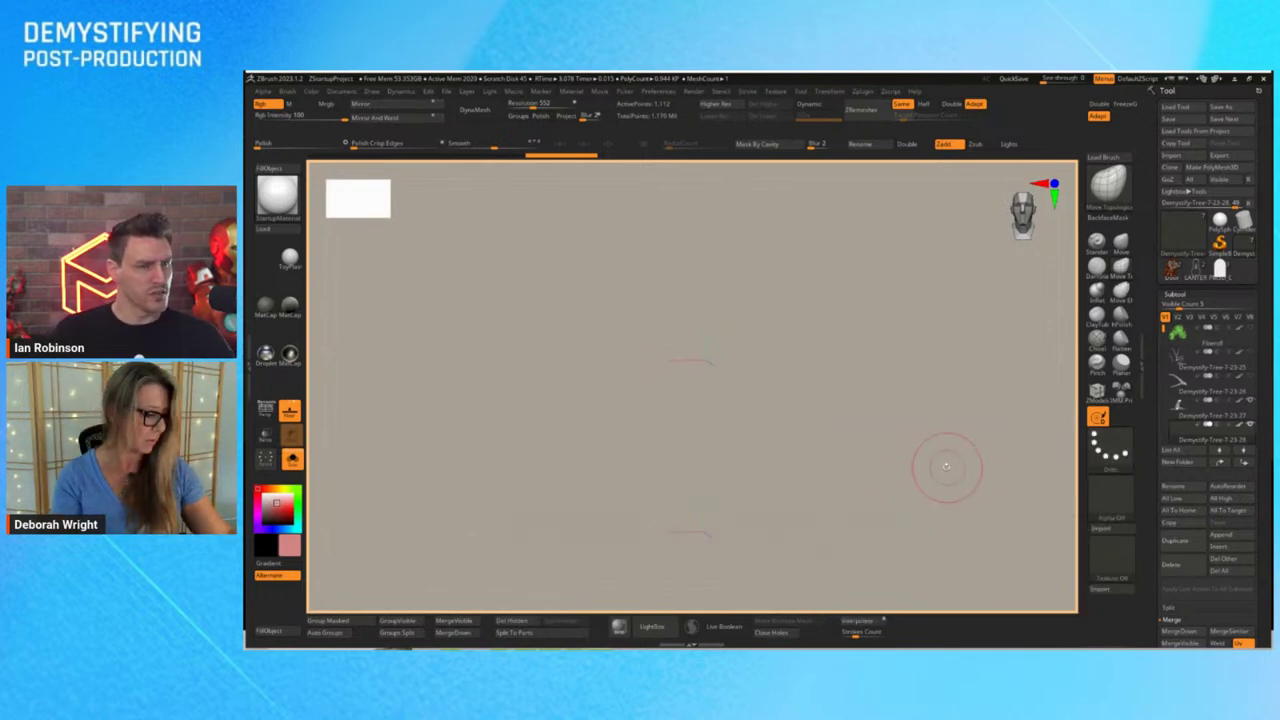
key(ctrl+z)
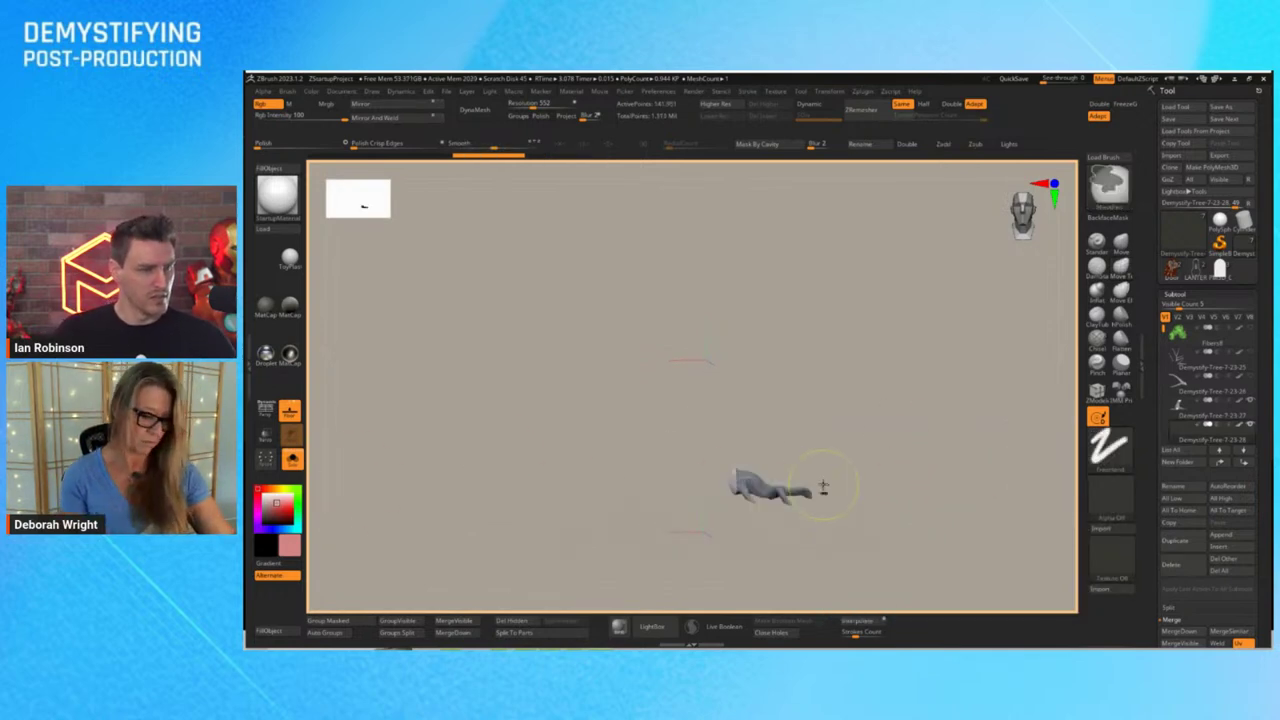
shift+drag(966, 474, 968, 465)
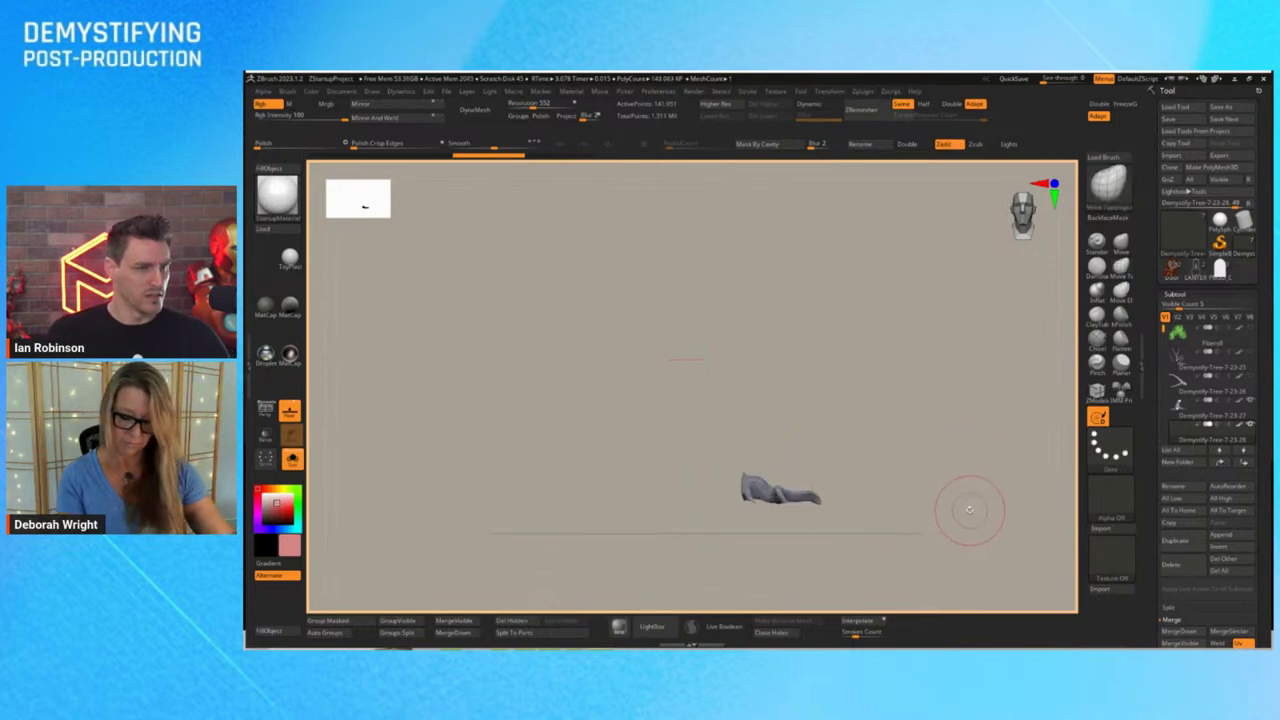
ctrl+shift+click(966, 505)
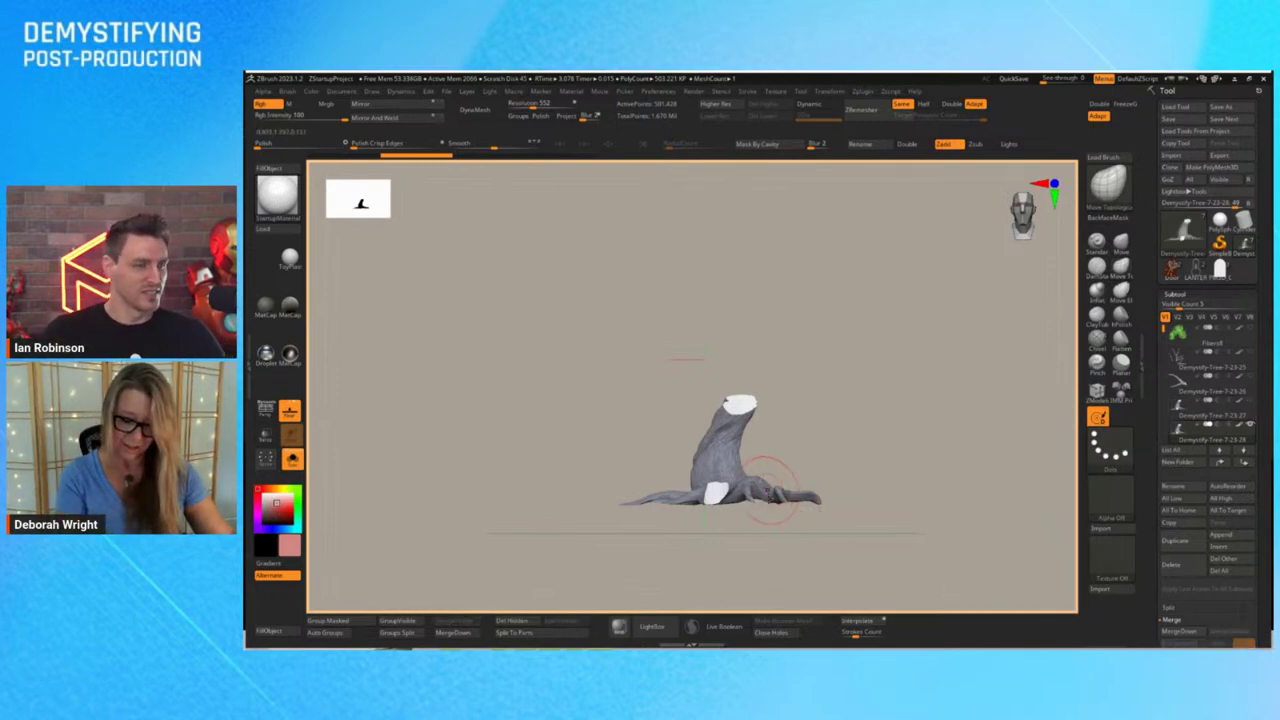
Hide the roots on both sides of the duplicated stump with lasso selections, leaving only its trunk
key(ctrl+shift)
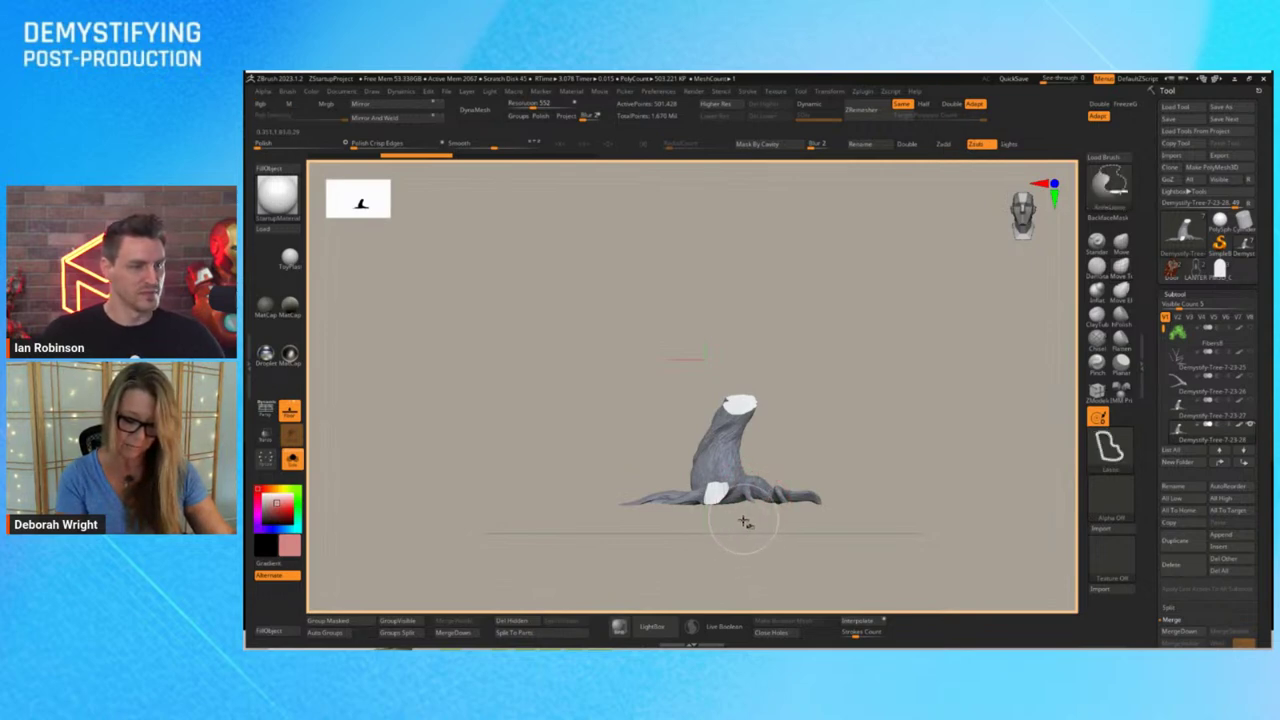
mouse_move(744, 520)
ctrl+shift+mouse_down()
mouse_move(886, 466)
mouse_move(914, 561)
mouse_move(760, 458)
mouse_move(745, 505)
mouse_move(829, 555)
ctrl+shift+mouse_up()
ctrl+shift+click(913, 550)
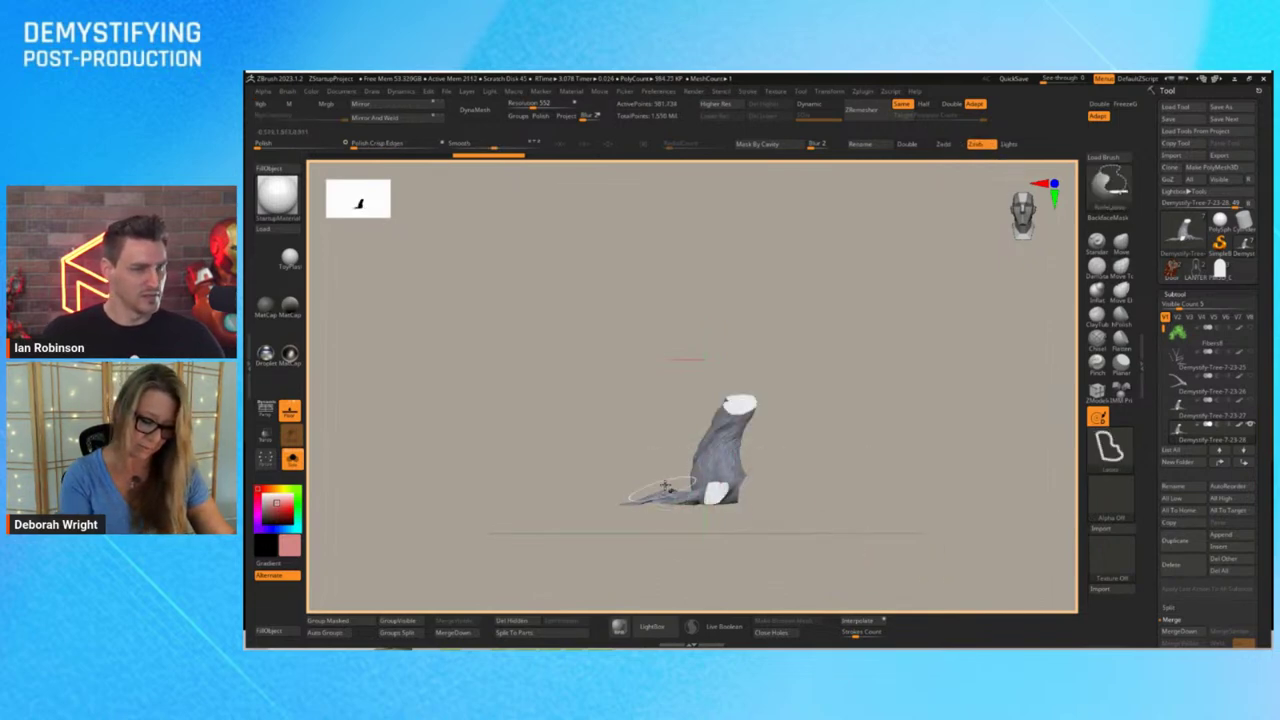
mouse_move(644, 457)
ctrl+shift+mouse_down()
mouse_move(702, 522)
mouse_move(550, 544)
mouse_move(640, 462)
ctrl+shift+mouse_up()
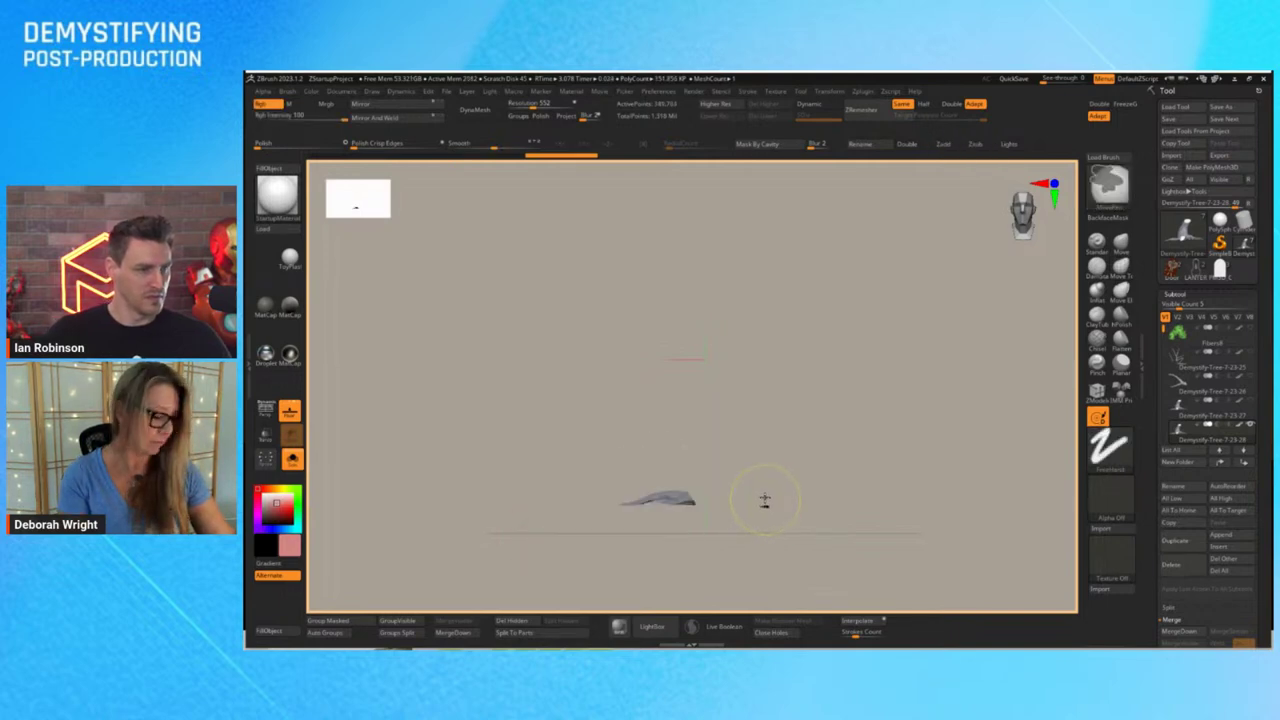
ctrl+shift+click(760, 505)
mouse_move(697, 540)
ctrl+shift+mouse_down()
mouse_move(686, 470)
mouse_move(515, 560)
ctrl+shift+mouse_up()
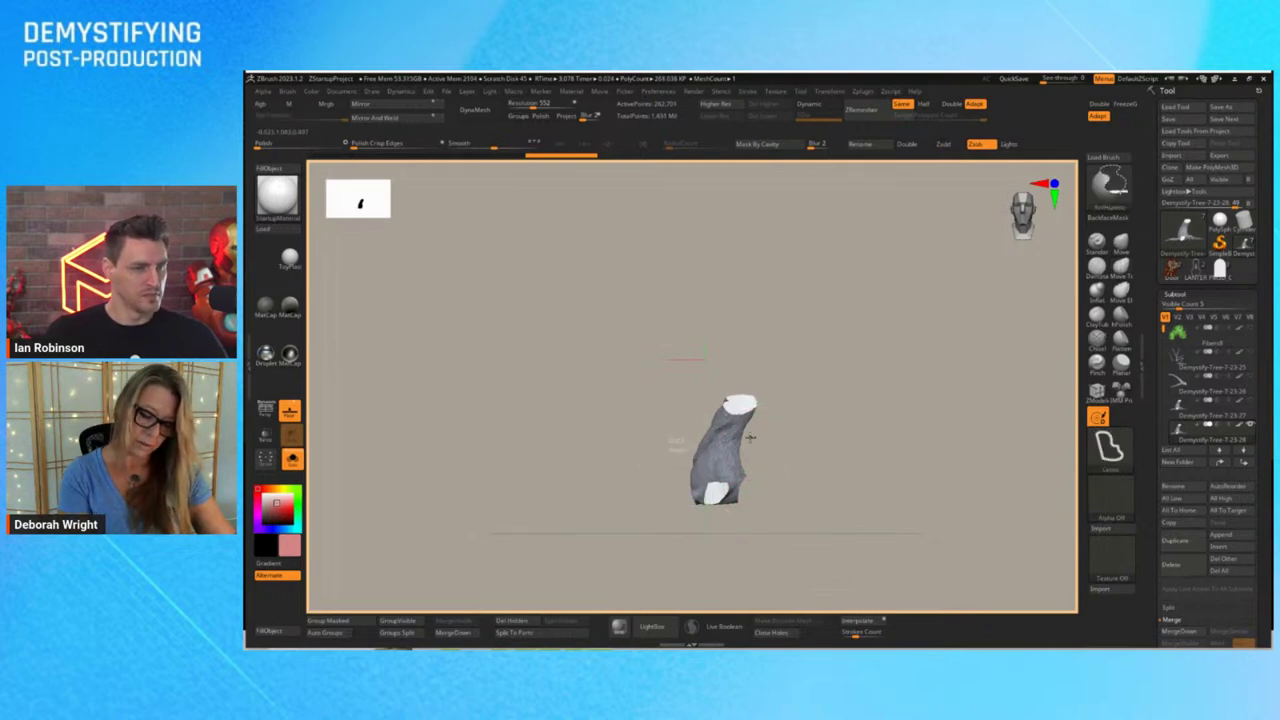
Hide the trunk's upper part and round off the remaining corners, keeping only the area around the cut face
mouse_move(678, 455)
ctrl+alt+shift+mouse_down()
mouse_move(669, 360)
mouse_move(586, 409)
ctrl+alt+shift+mouse_up()
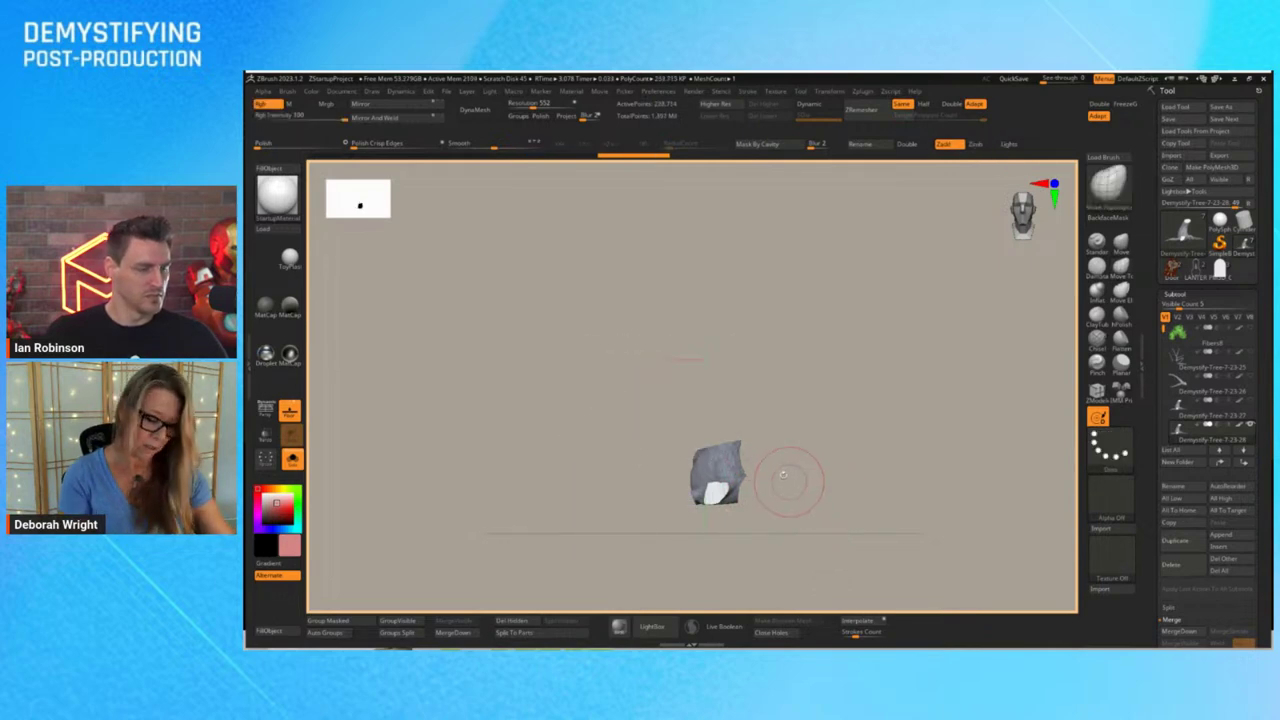
mouse_move(770, 468)
ctrl+alt+shift+mouse_down()
mouse_move(740, 452)
mouse_move(695, 344)
mouse_move(934, 309)
mouse_move(926, 403)
ctrl+alt+shift+mouse_up()
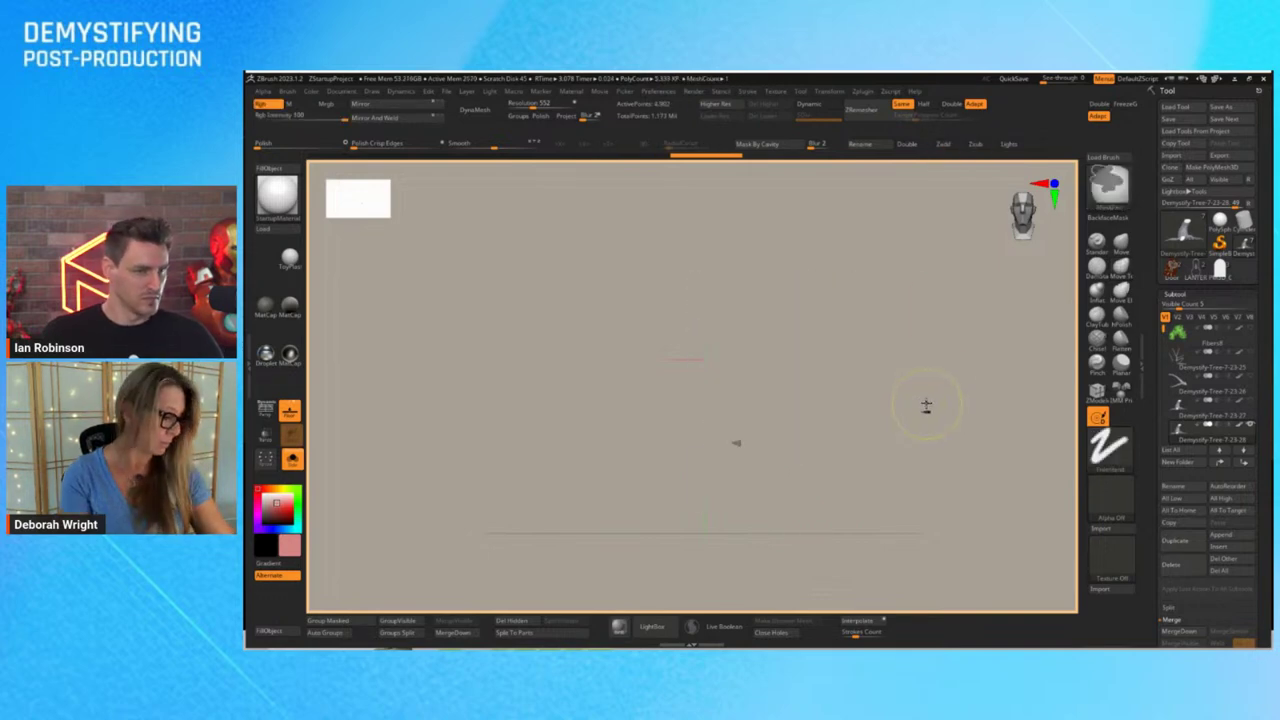
mouse_move(747, 353)
ctrl+alt+shift+mouse_down()
mouse_move(712, 455)
mouse_move(792, 482)
ctrl+alt+shift+mouse_up()
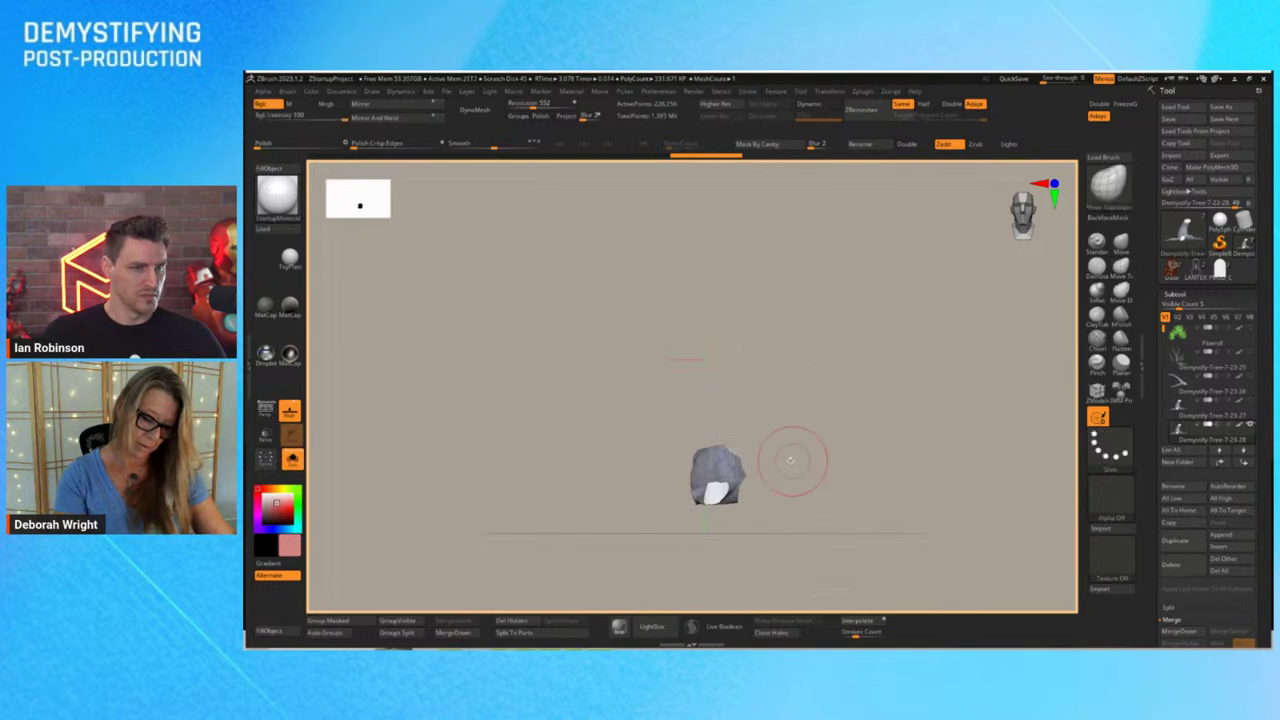
Centre the transform gizmo on the isolated trunk piece and move the piece slightly downward
key(w)
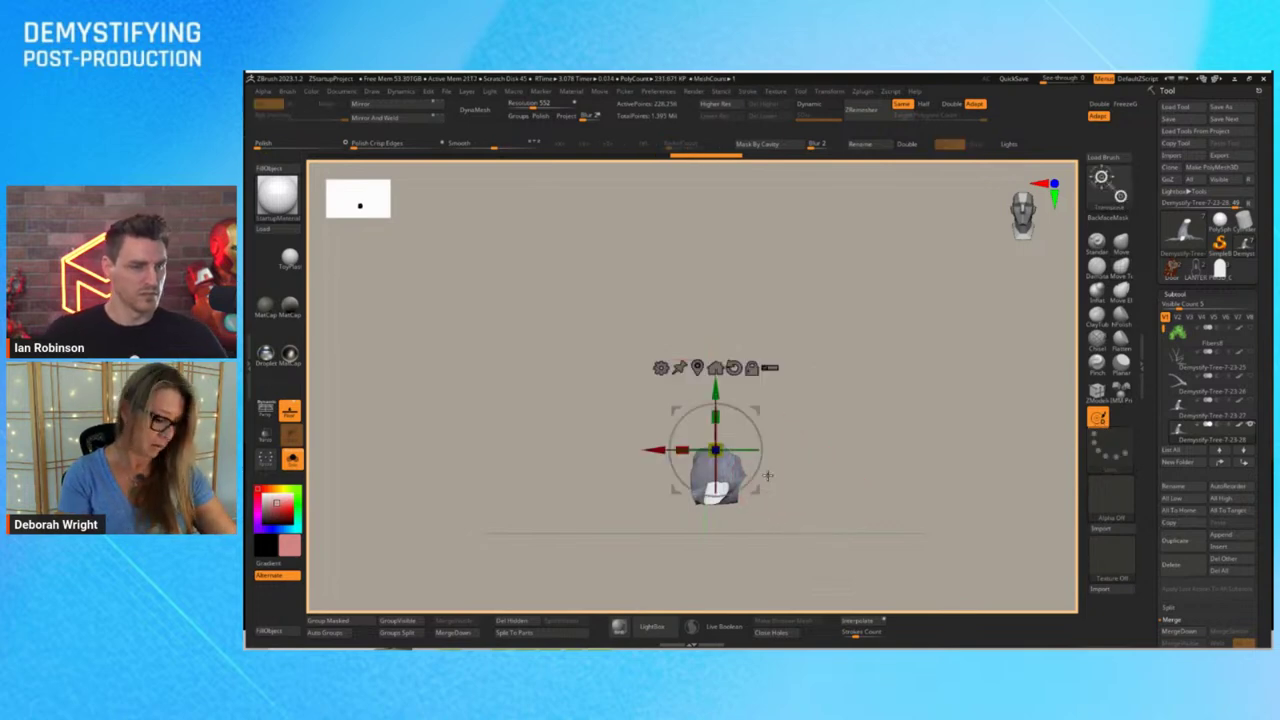
click(716, 369)
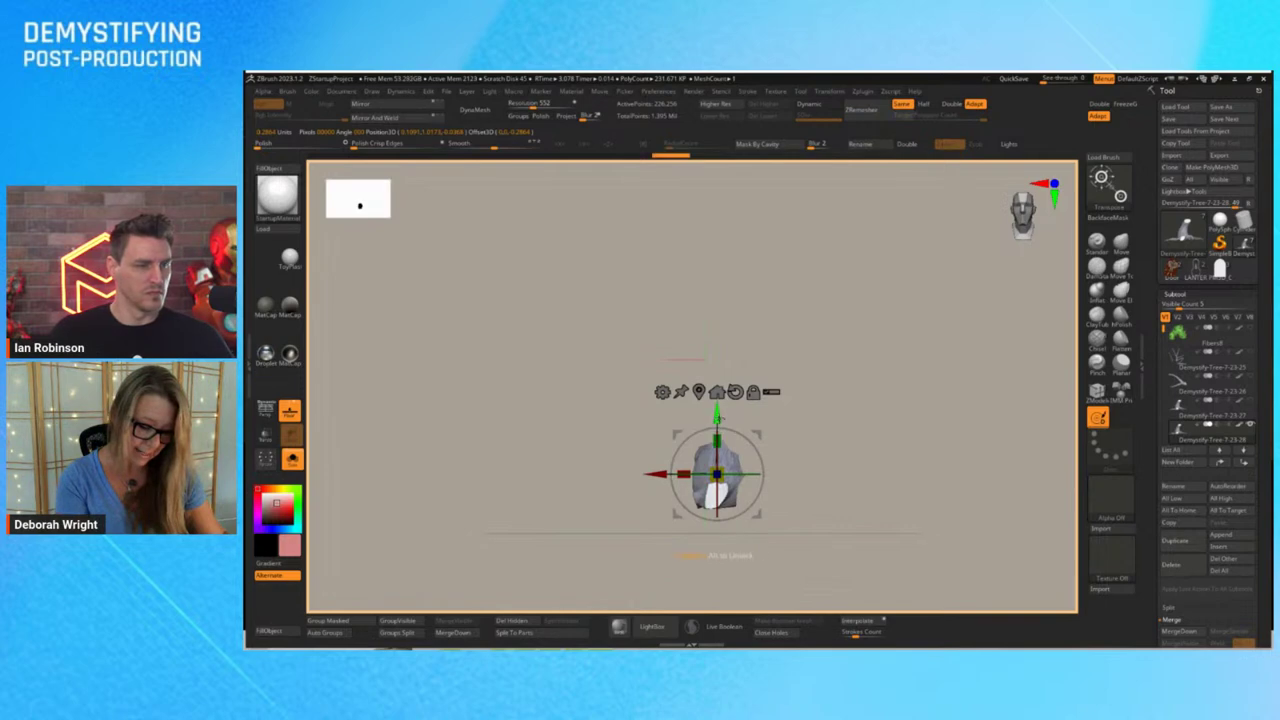
drag(717, 438, 717, 453)
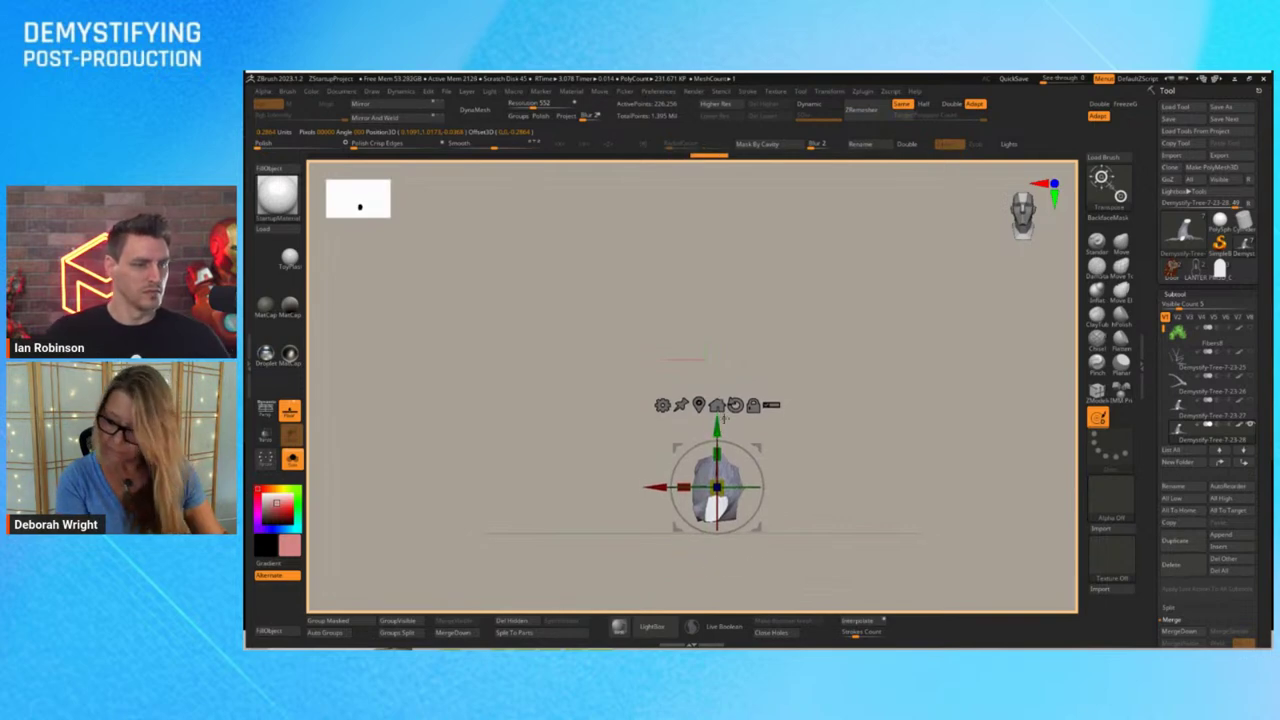
Turn on Live Boolean, leave Solo mode and set the arched block to subtract from the stump
click(740, 626)
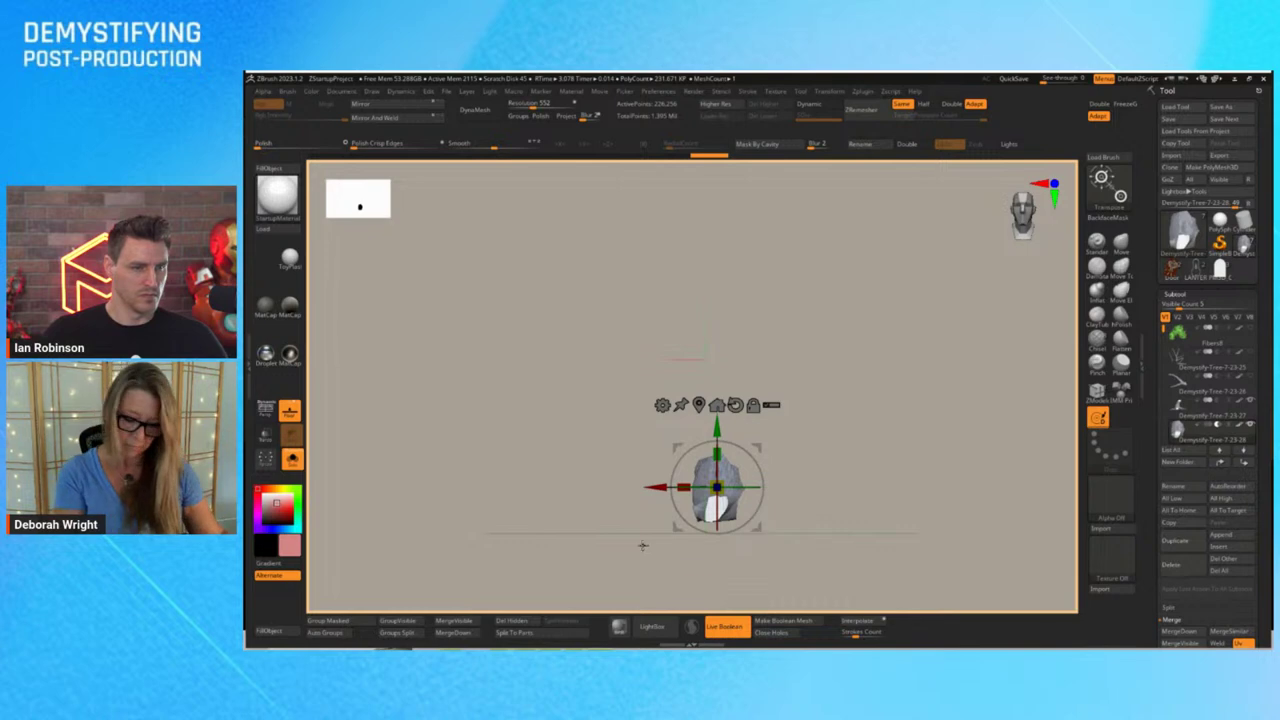
click(298, 463)
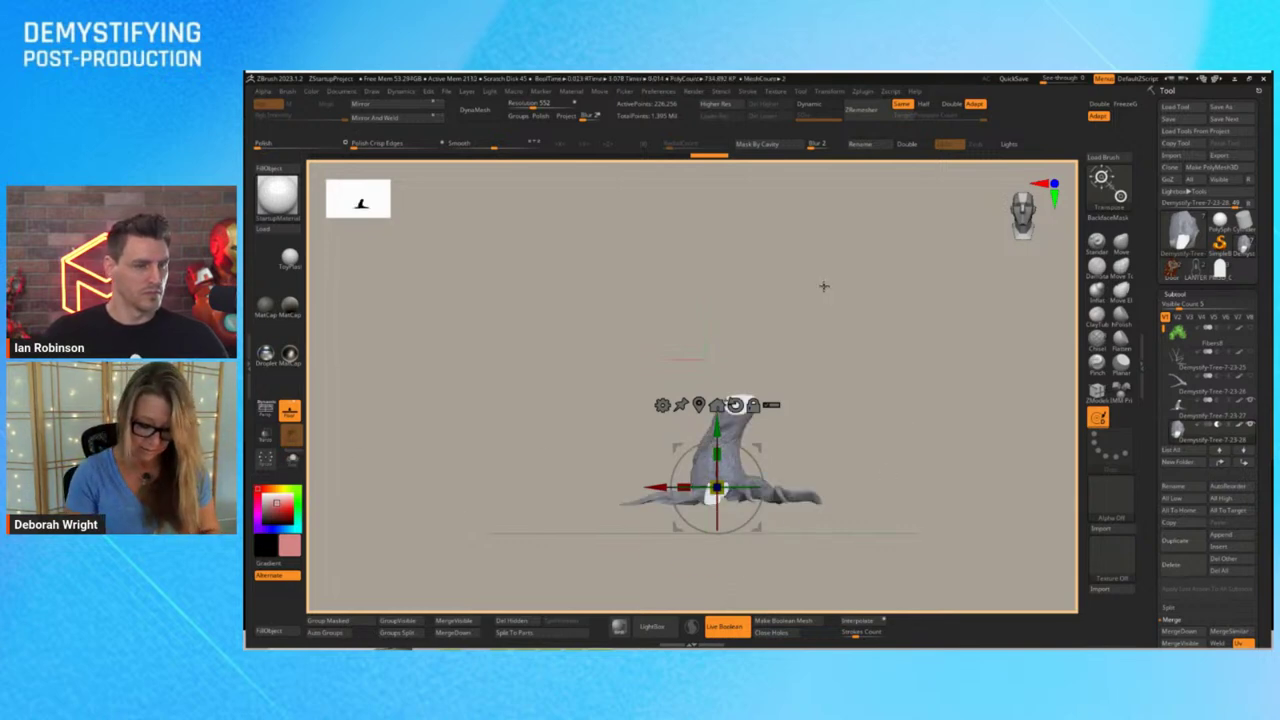
drag(920, 555, 953, 467)
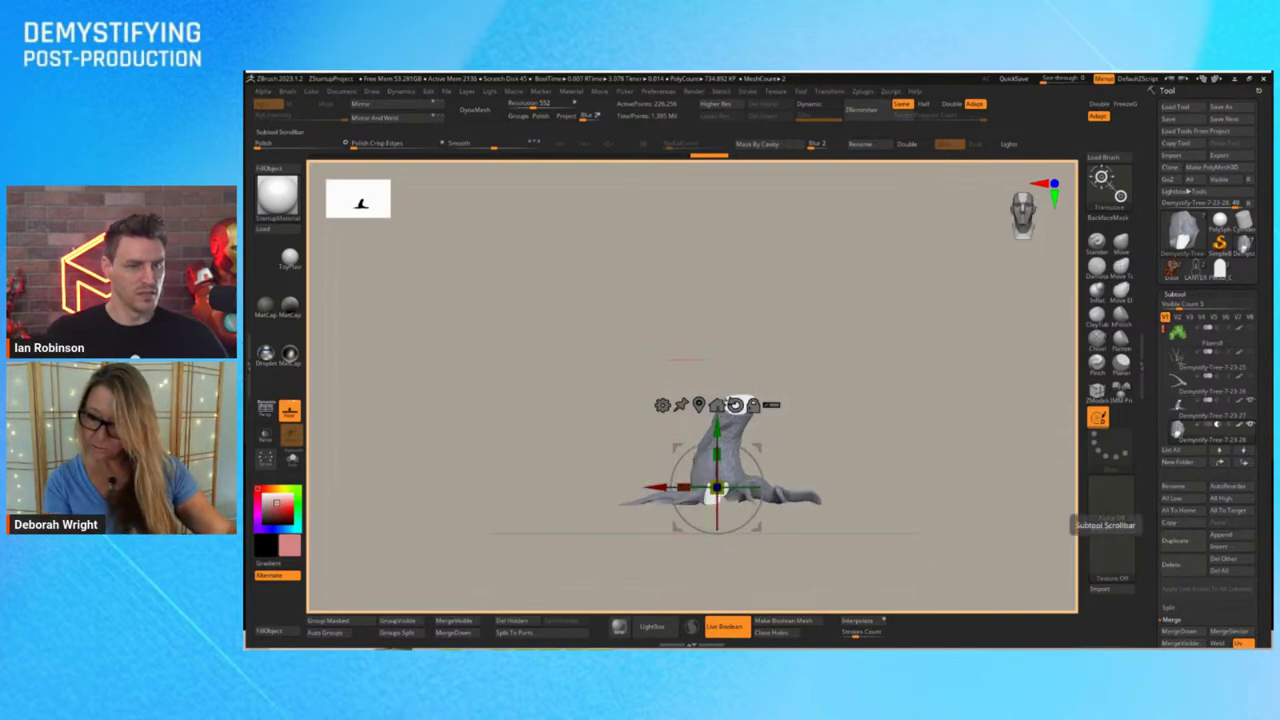
drag(1179, 306, 1191, 307)
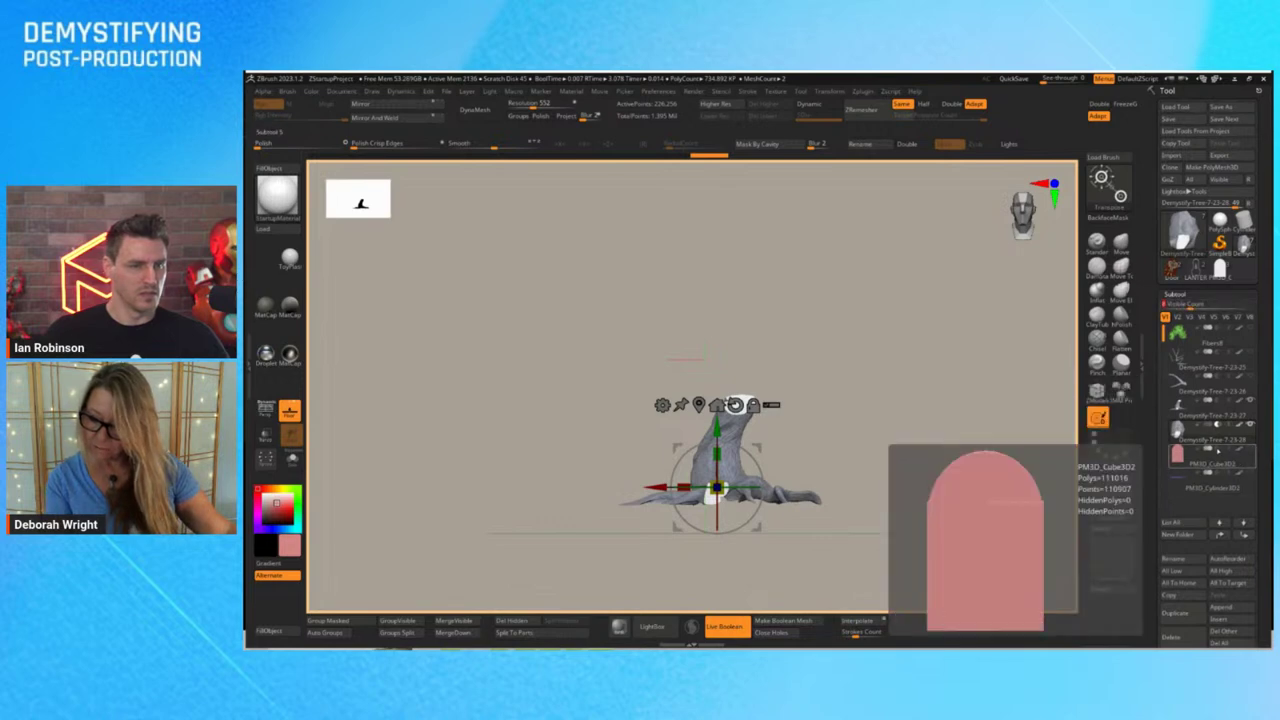
click(1217, 449)
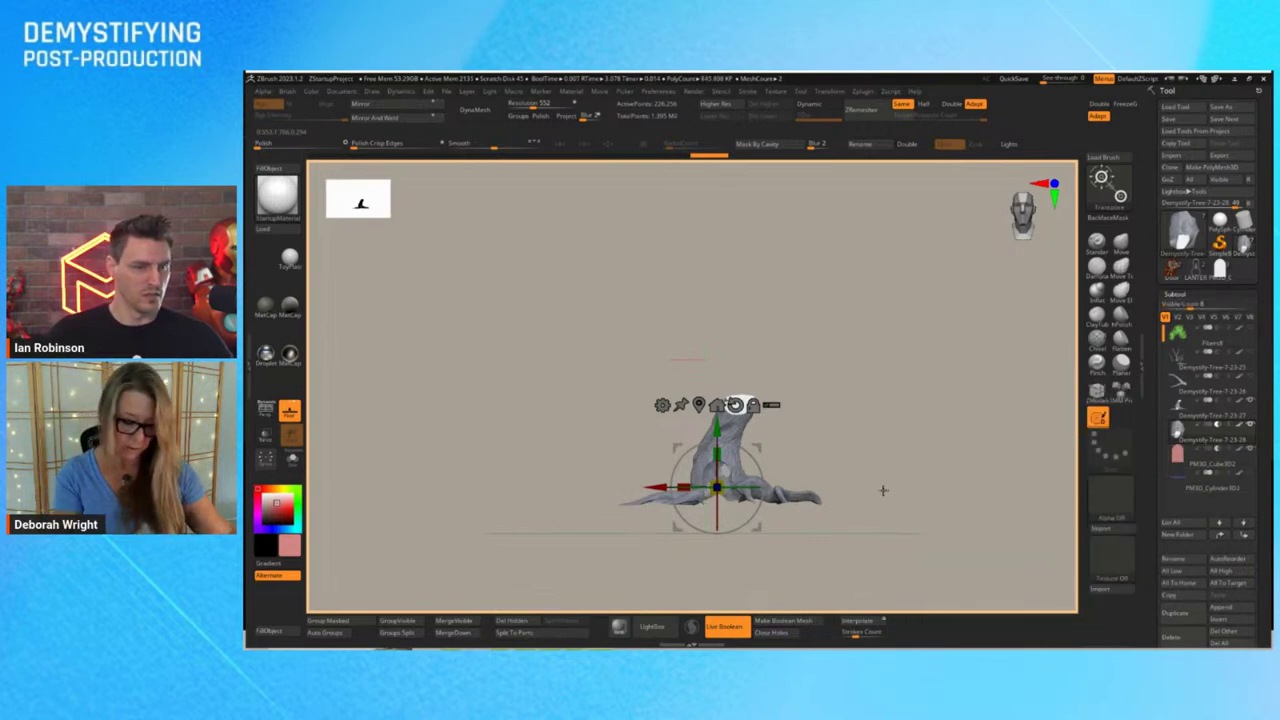
Move the subtracted trunk piece in depth inside the stump until the arched doorway opens into the hollow
mouse_move(884, 490)
mouse_down()
mouse_move(897, 486)
mouse_move(890, 497)
mouse_up()
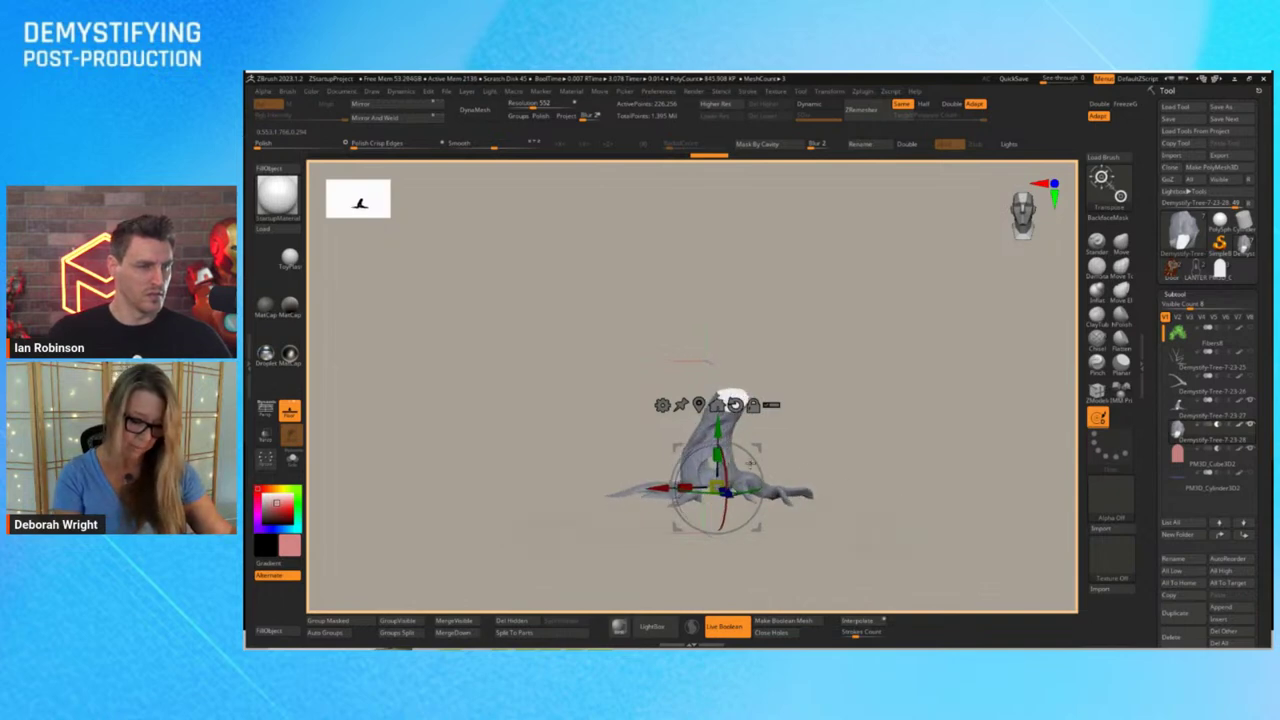
drag(893, 410, 900, 449)
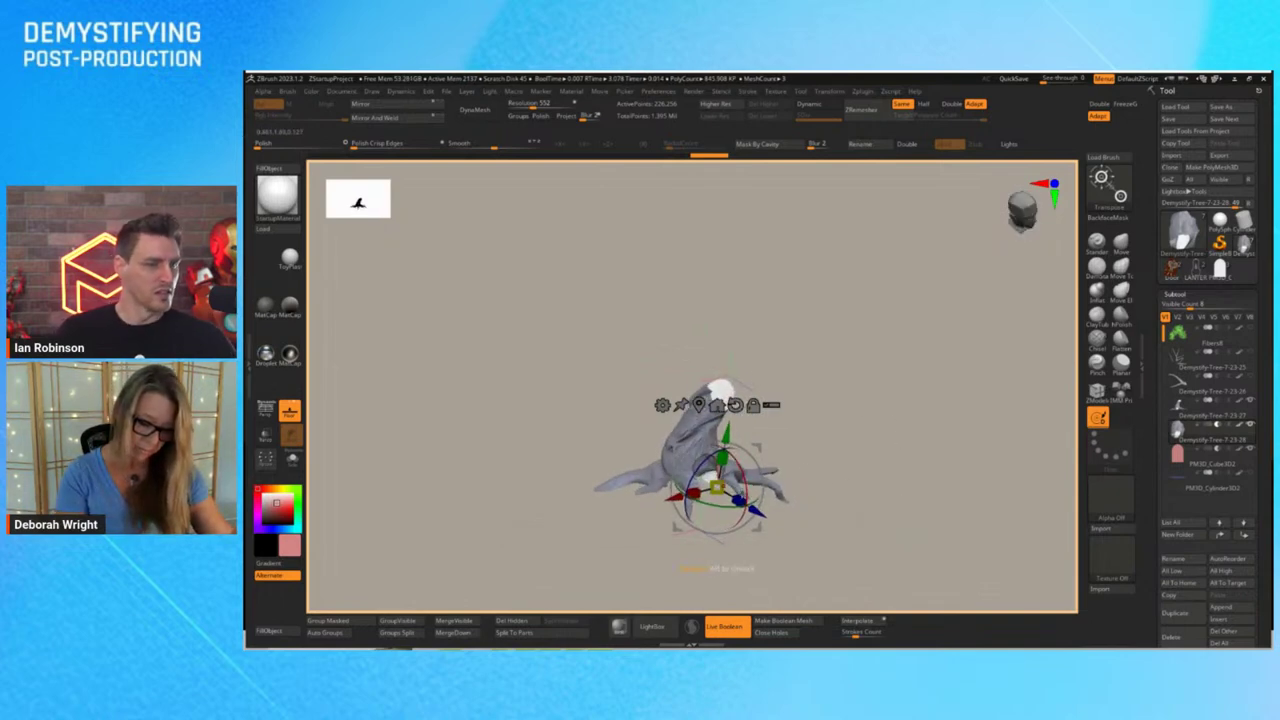
drag(741, 501, 740, 501)
alt+drag(940, 390, 946, 293)
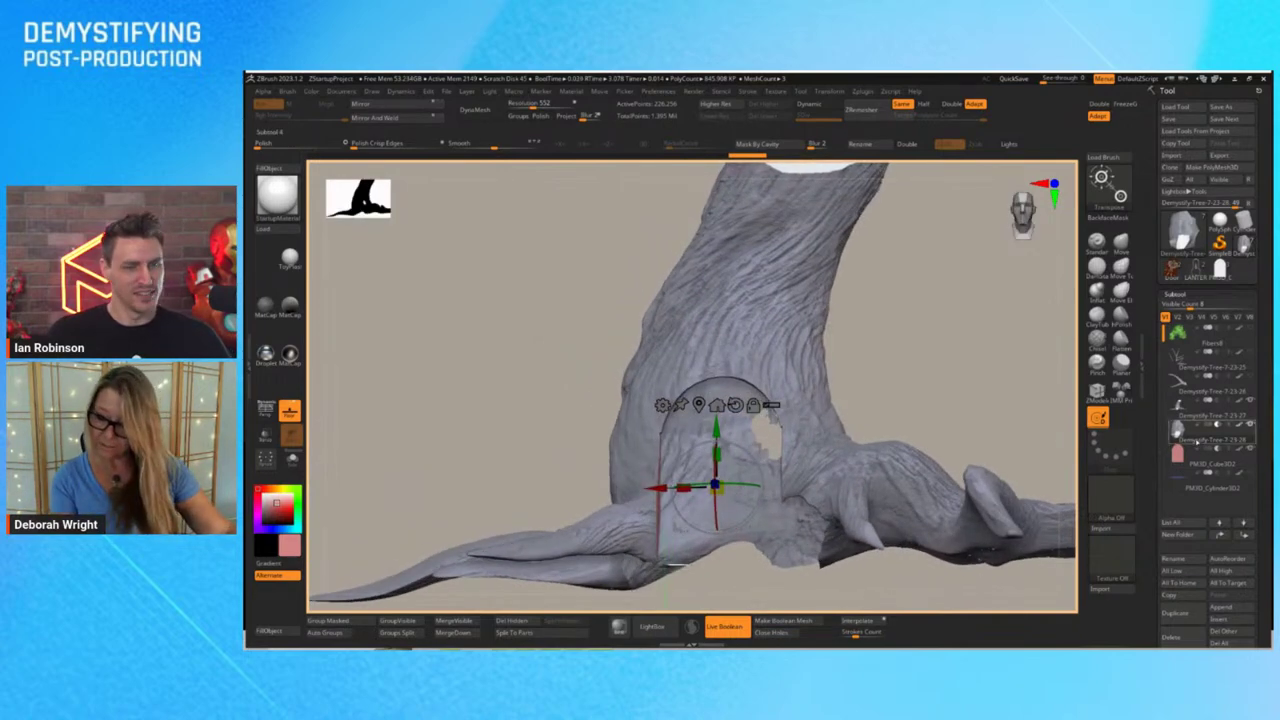
click(1210, 433)
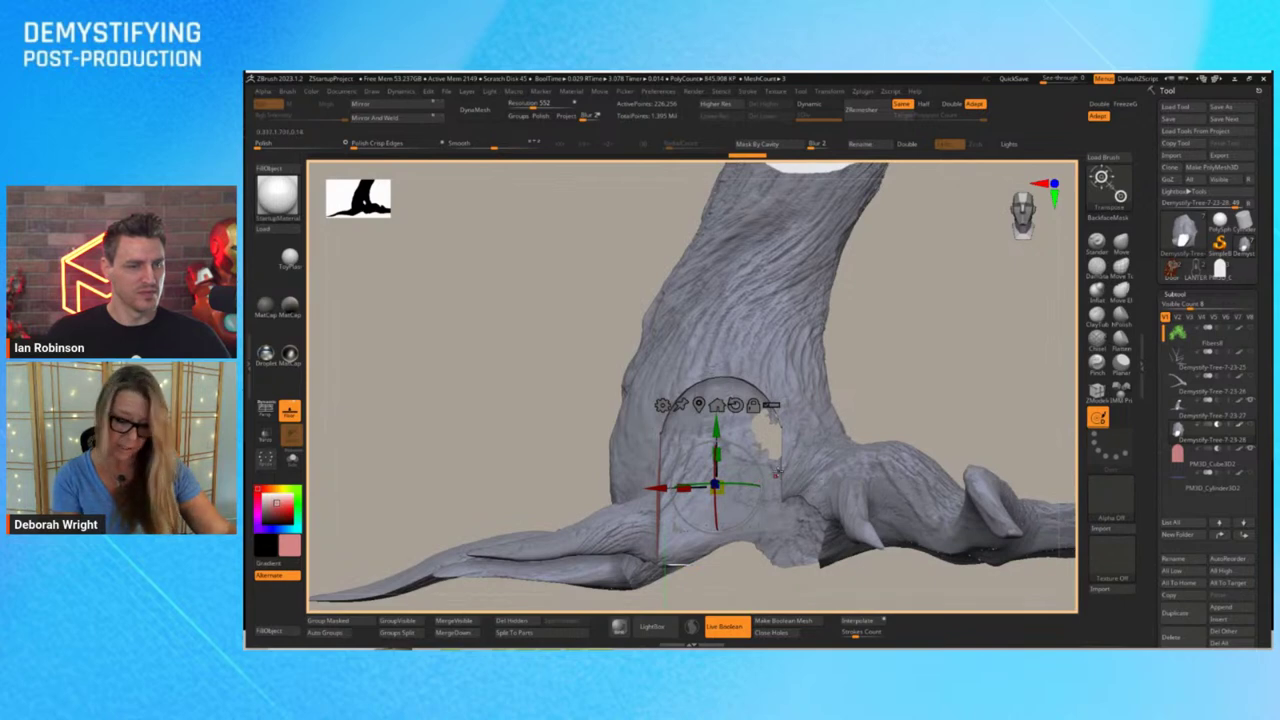
drag(948, 375, 948, 446)
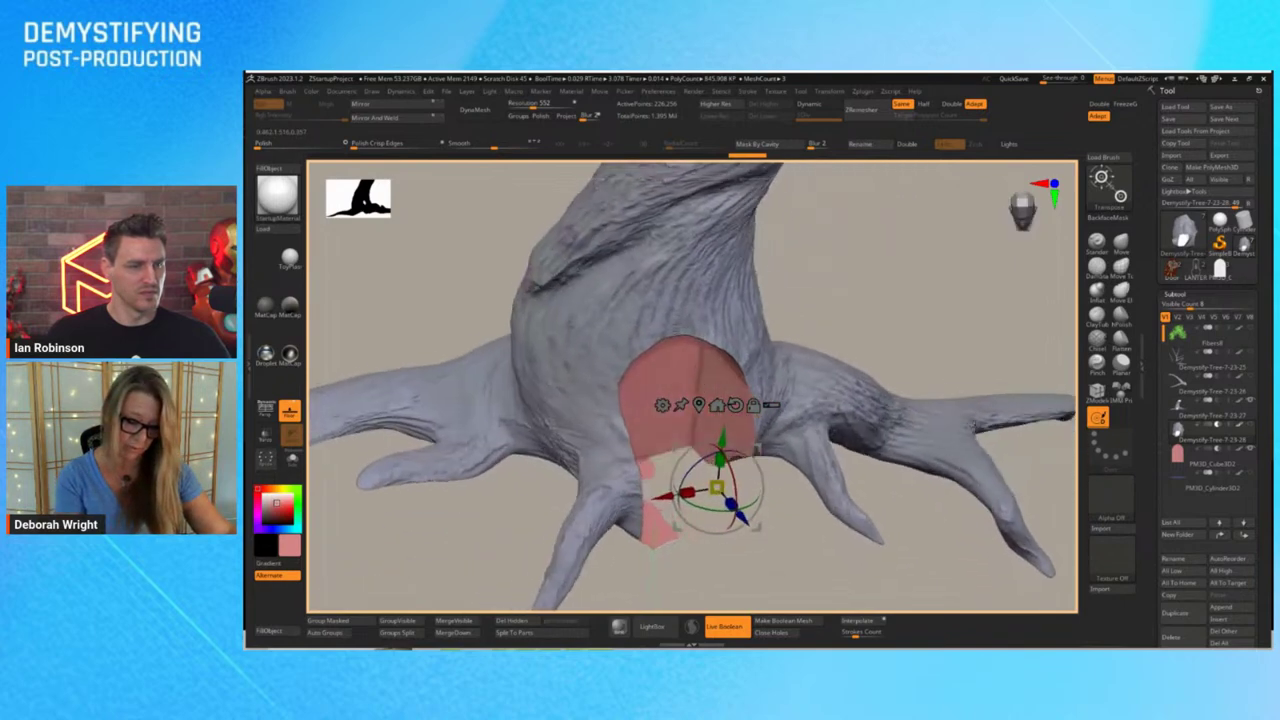
drag(745, 522, 743, 520)
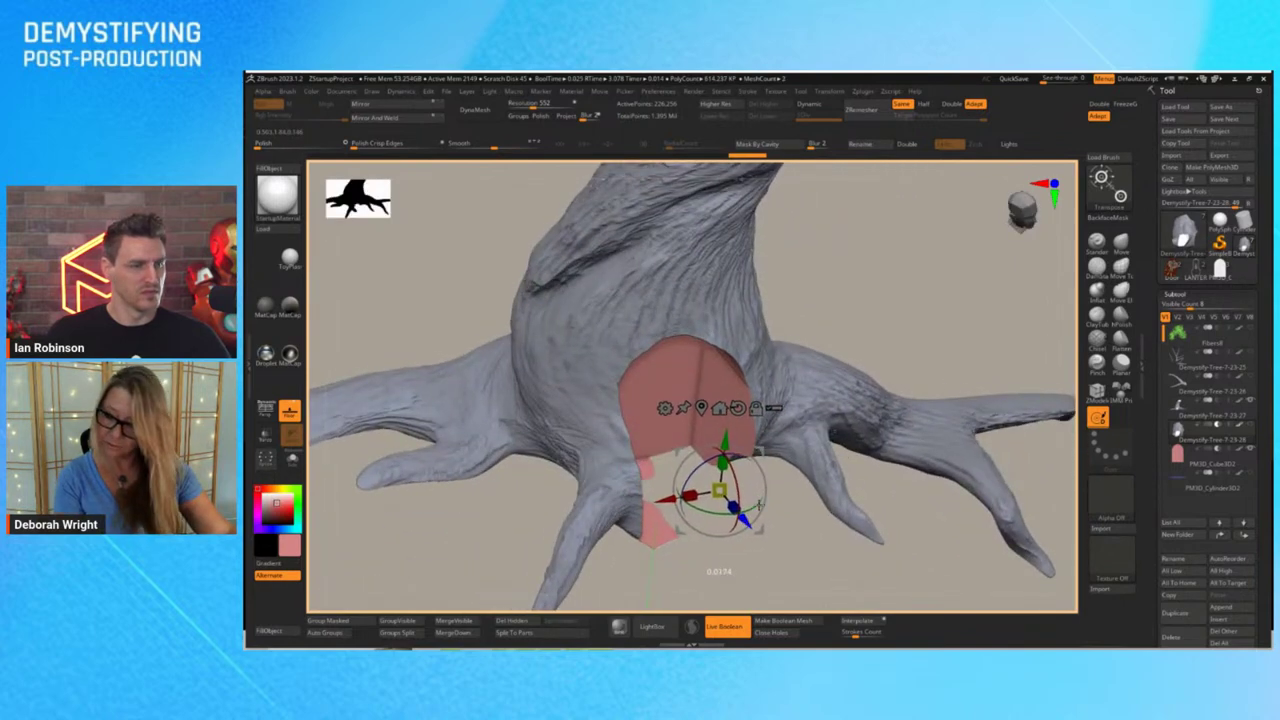
click(1185, 457)
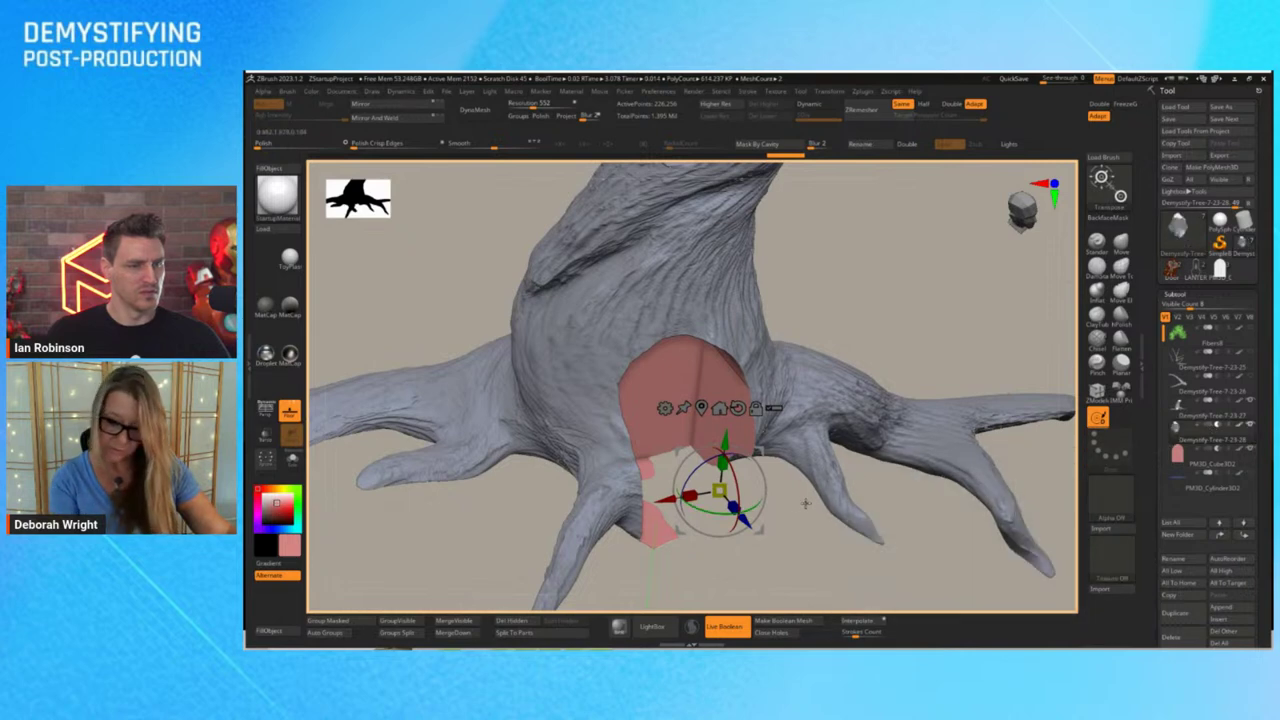
mouse_move(742, 518)
mouse_down()
mouse_move(716, 492)
mouse_move(734, 452)
mouse_move(736, 511)
mouse_up()
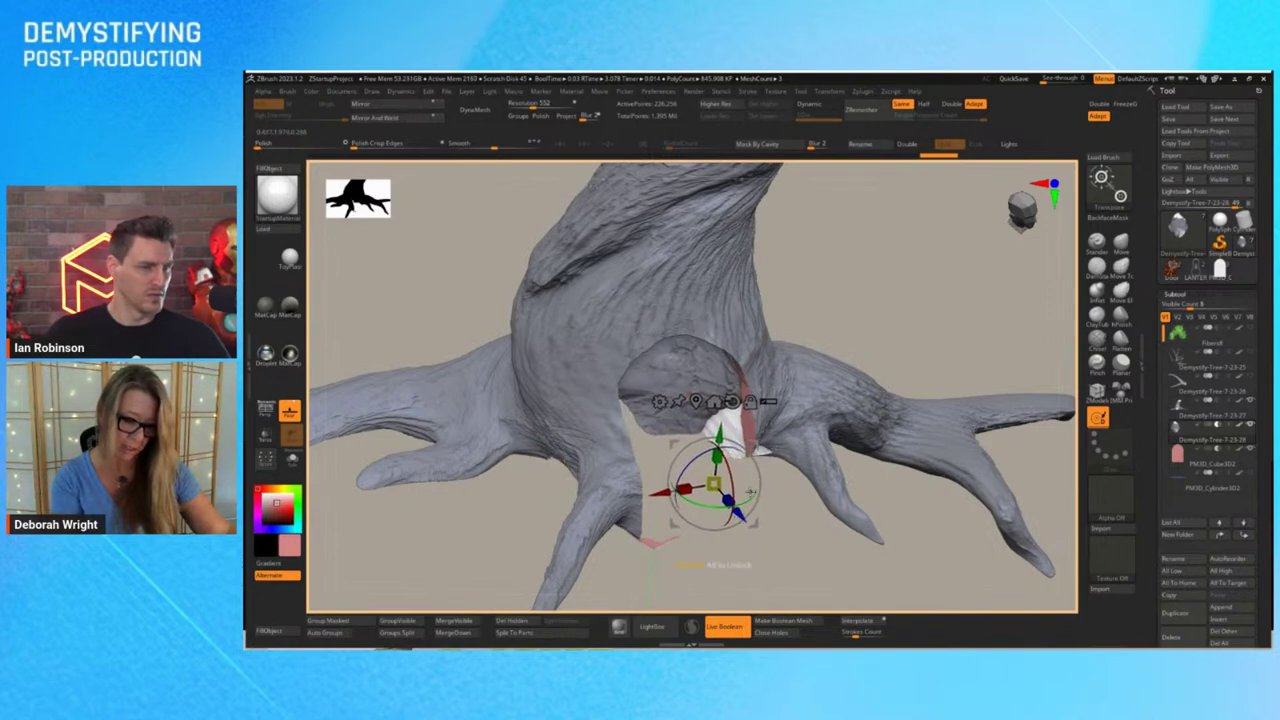
Fill the trunk piece and the arched block with the tree's grey colour and StartupMaterial in Mrgb mode
mouse_move(868, 326)
mouse_down()
mouse_move(866, 266)
mouse_move(840, 294)
mouse_move(854, 317)
mouse_move(906, 297)
mouse_move(890, 305)
mouse_up()
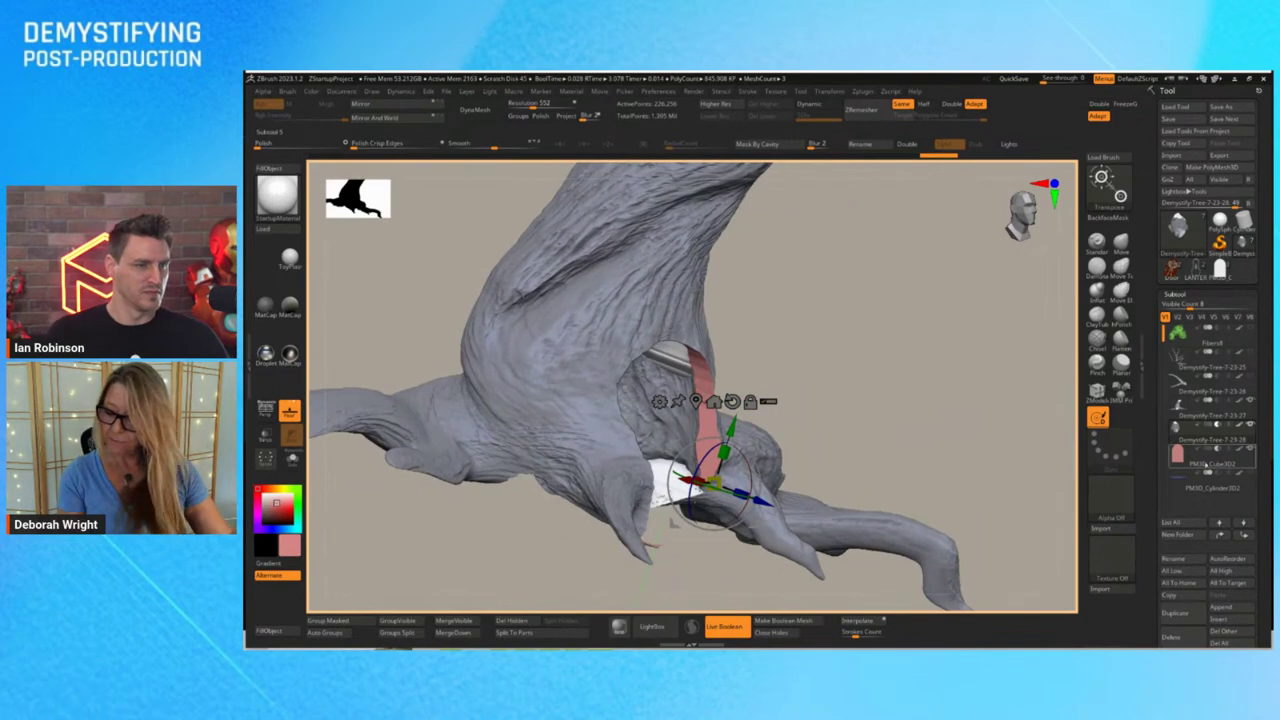
mouse_move(1178, 456)
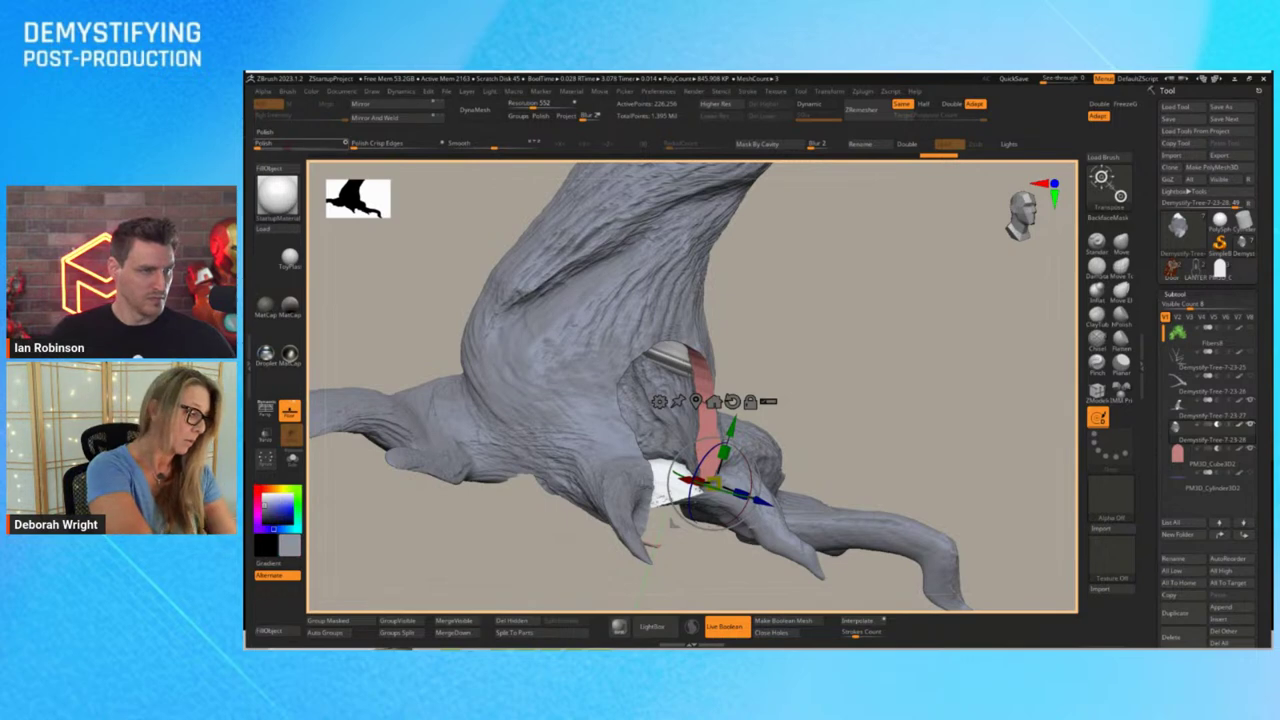
key(q)
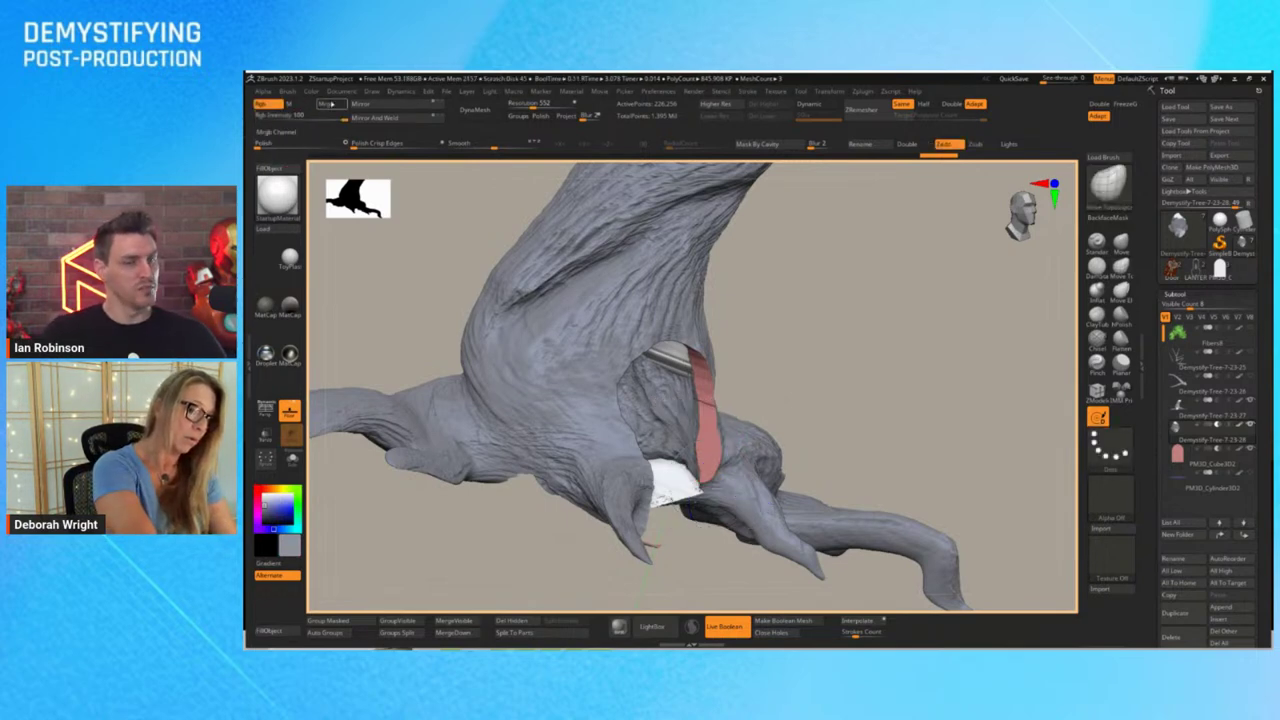
click(332, 105)
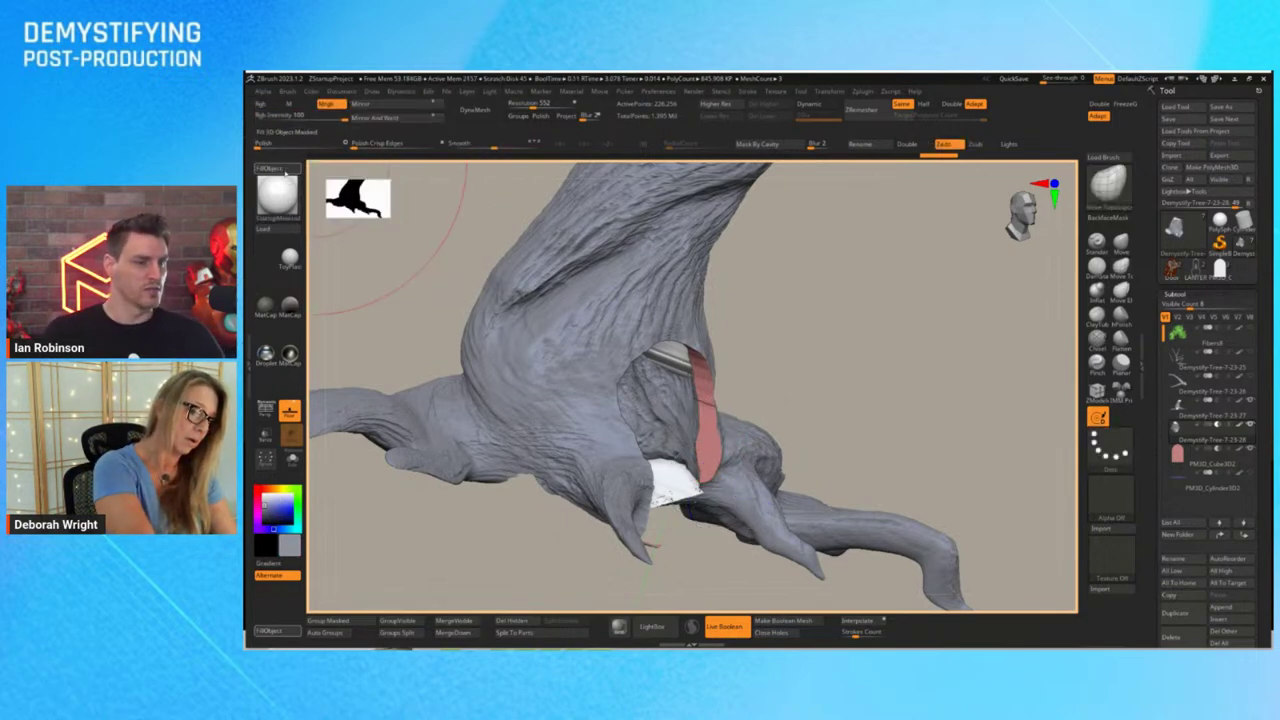
click(280, 183)
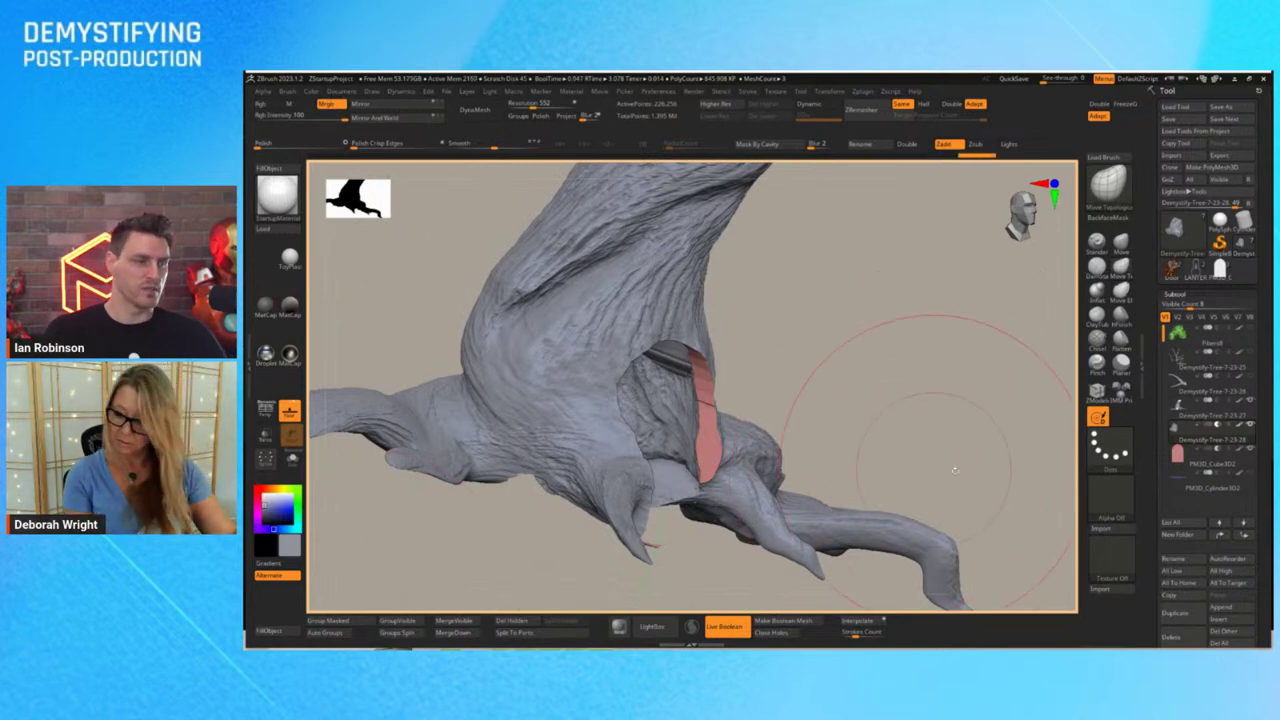
click(1197, 463)
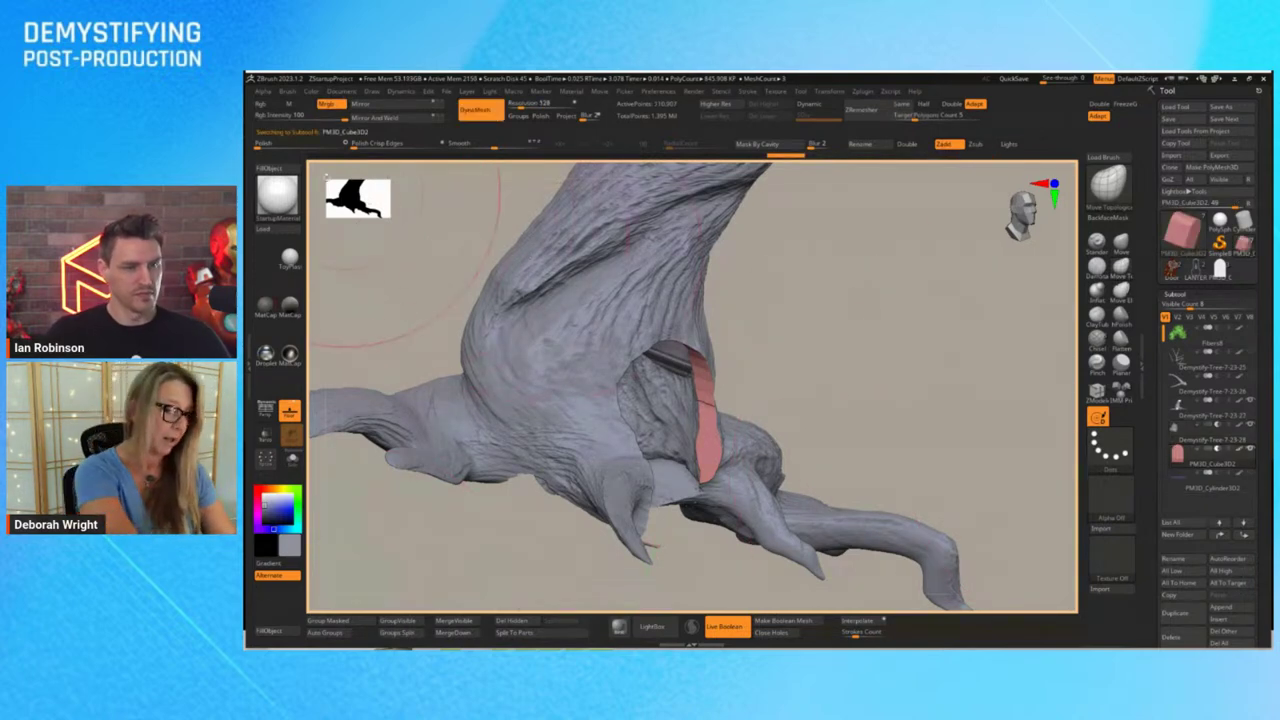
click(268, 168)
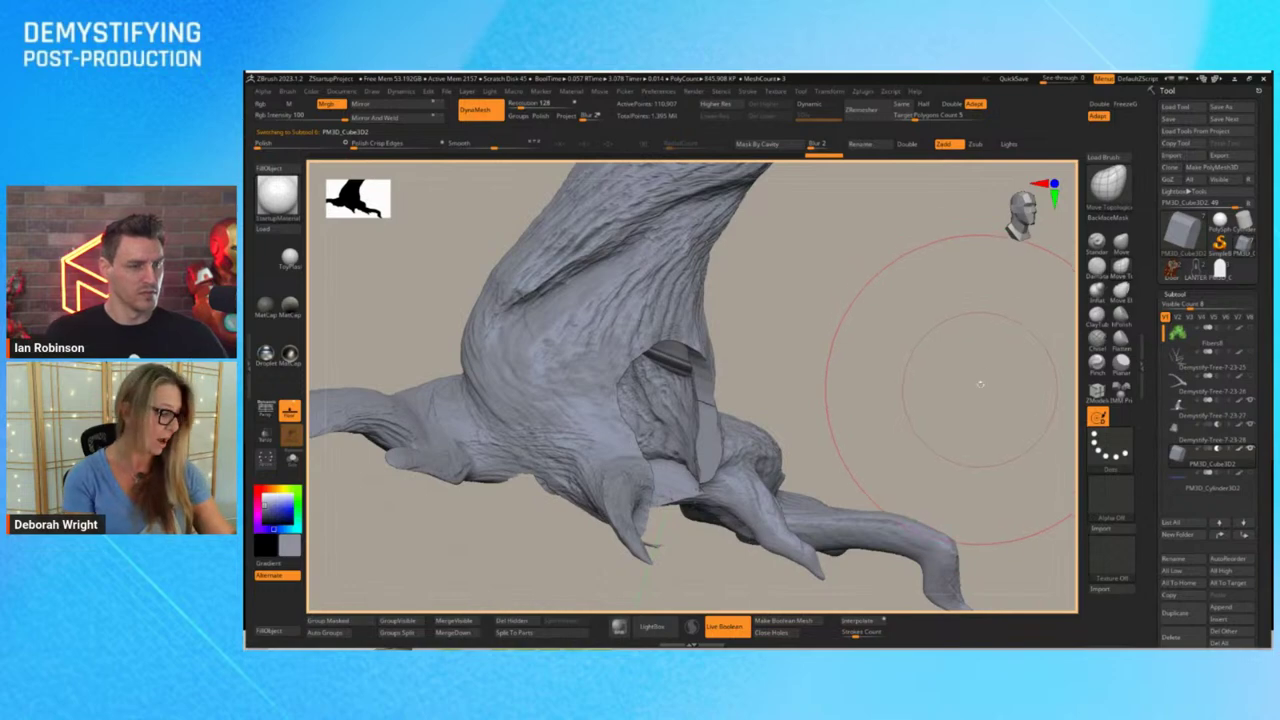
Show the arched block, stretch it slightly taller and lower it so the doorway cuts through the stump's base
mouse_move(980, 384)
mouse_down()
mouse_move(971, 369)
mouse_move(957, 397)
mouse_move(904, 410)
mouse_move(1015, 470)
mouse_up()
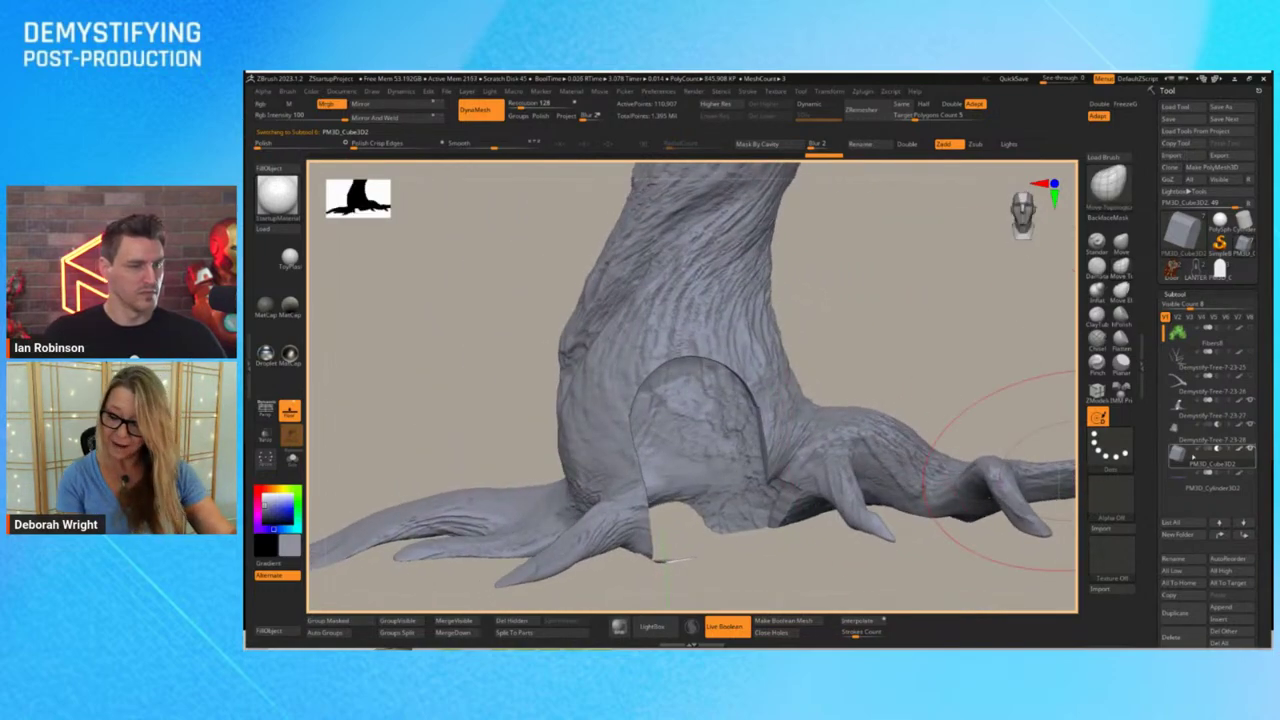
drag(971, 314, 790, 440)
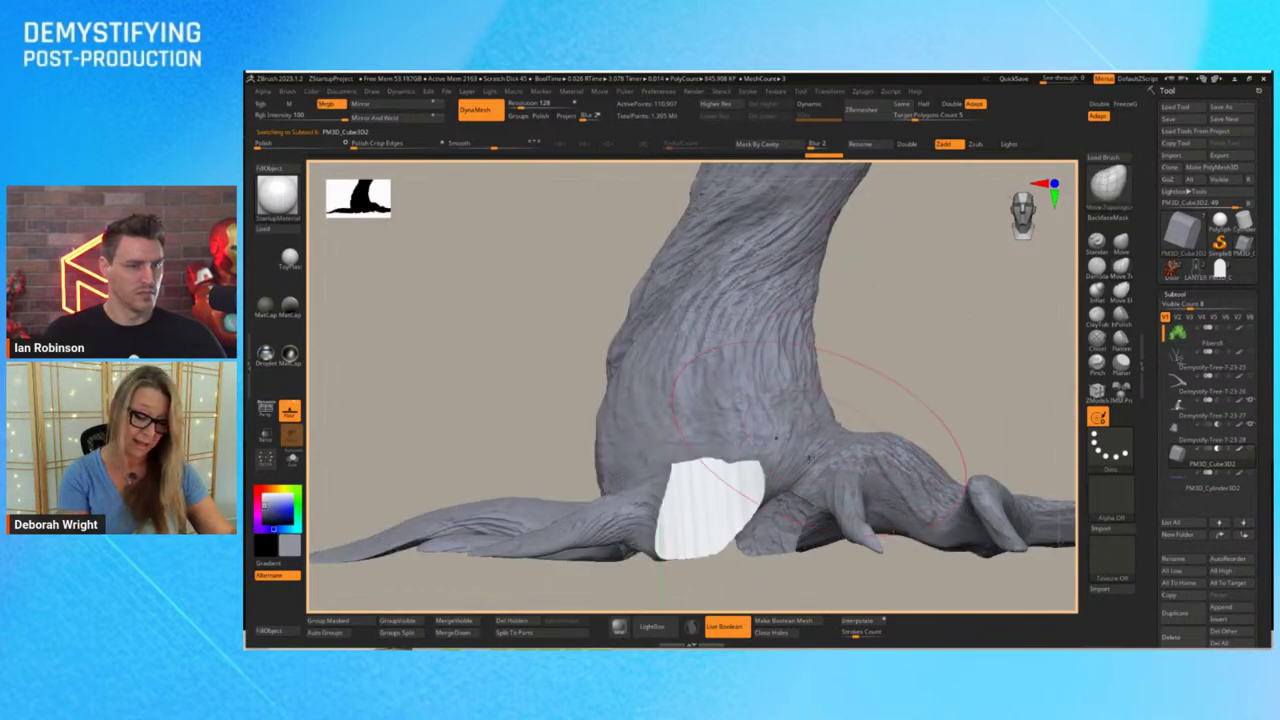
mouse_move(1249, 452)
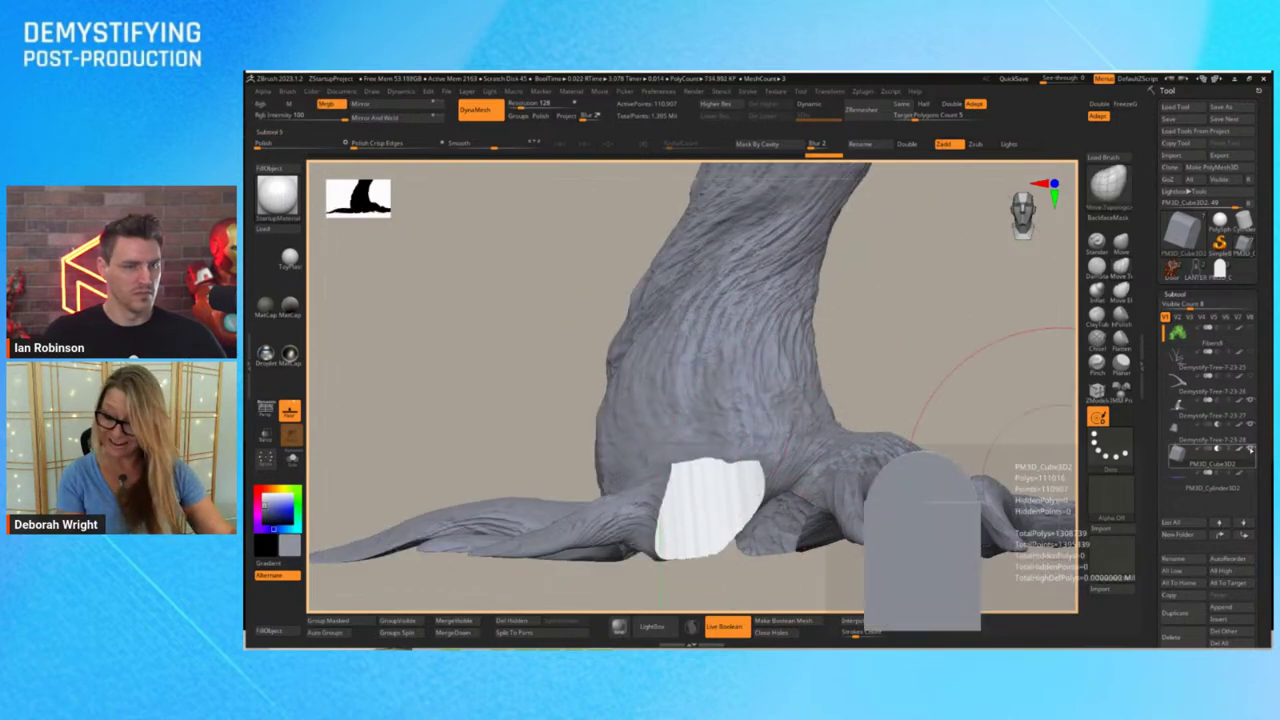
click(1250, 450)
drag(982, 378, 948, 414)
key(w)
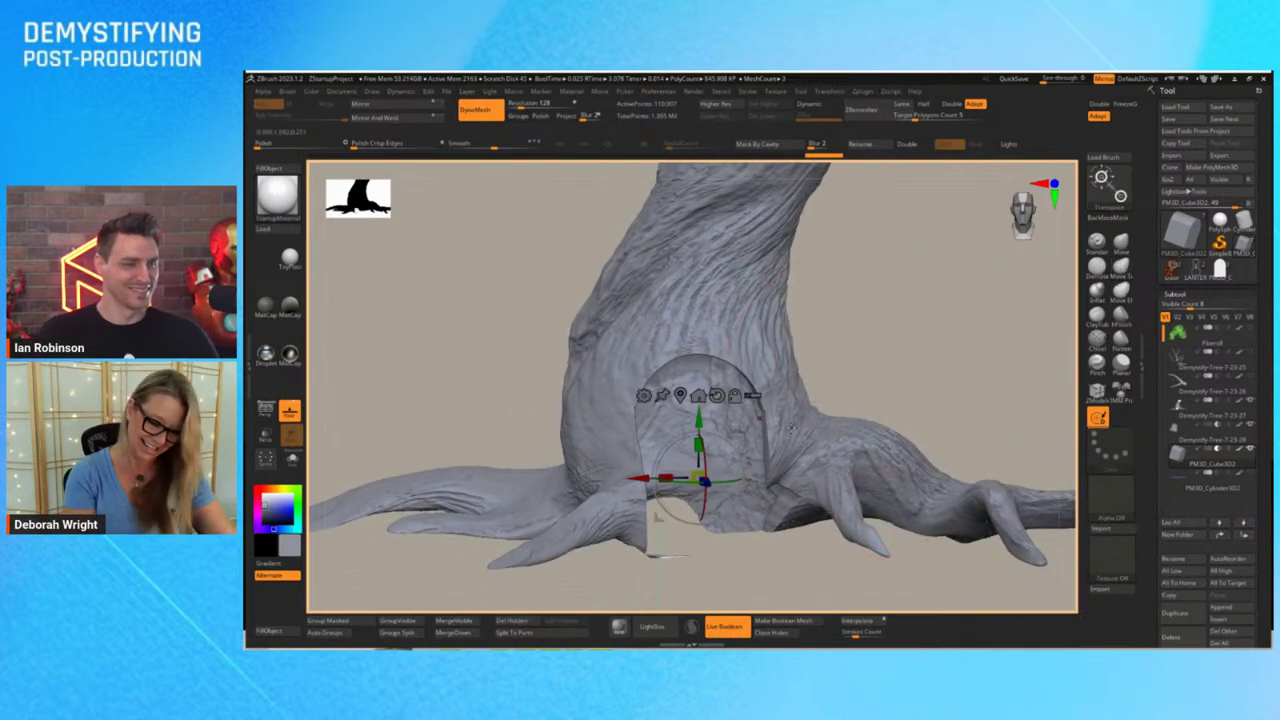
drag(699, 445, 699, 441)
drag(699, 416, 700, 420)
mouse_move(950, 368)
mouse_down()
mouse_move(935, 363)
mouse_move(950, 370)
mouse_up()
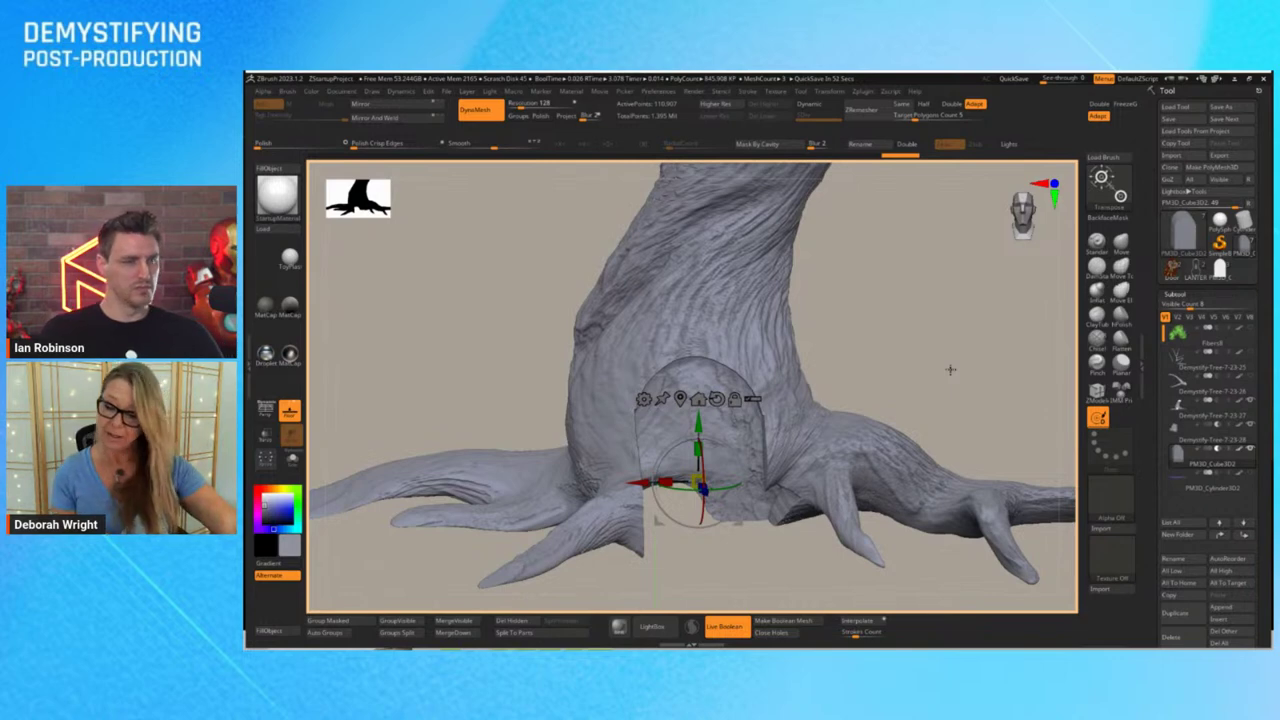
Select the stump and pull the root beside the doorway down to the door's base with the Move Topological brush
key(q)
key(b)
key(m)
key(t)
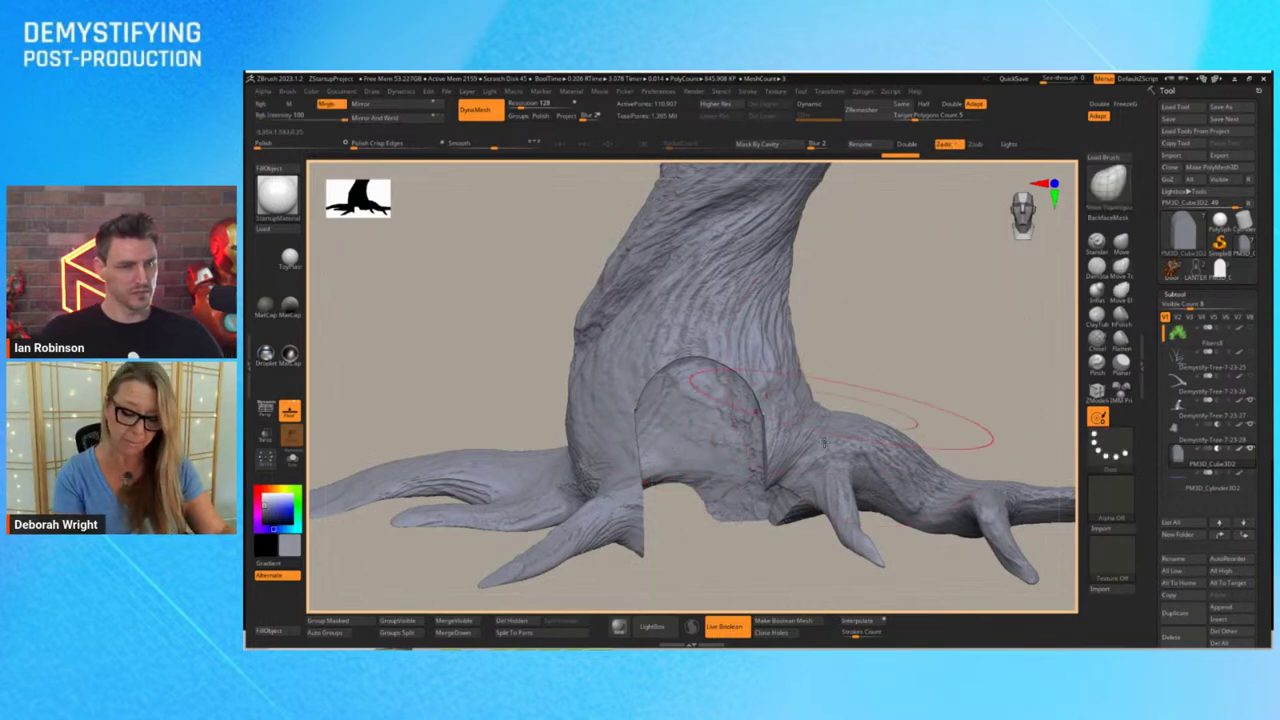
drag(768, 465, 790, 467)
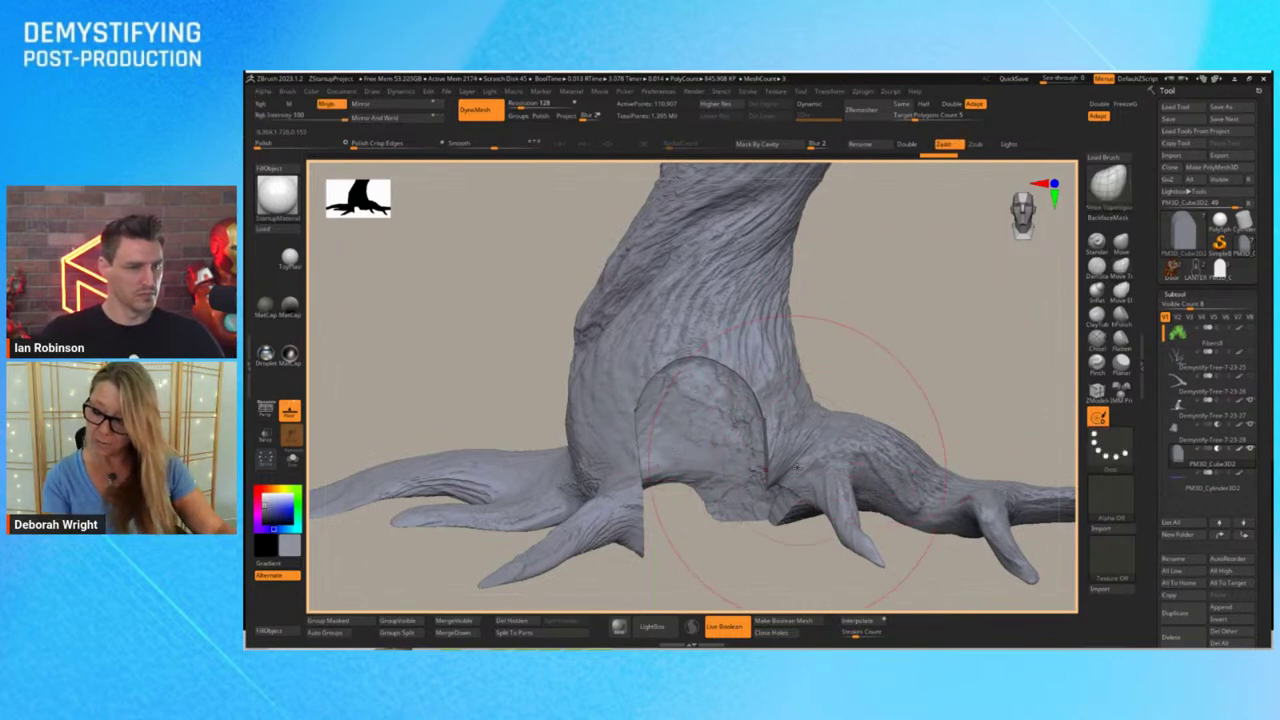
alt+click(795, 470)
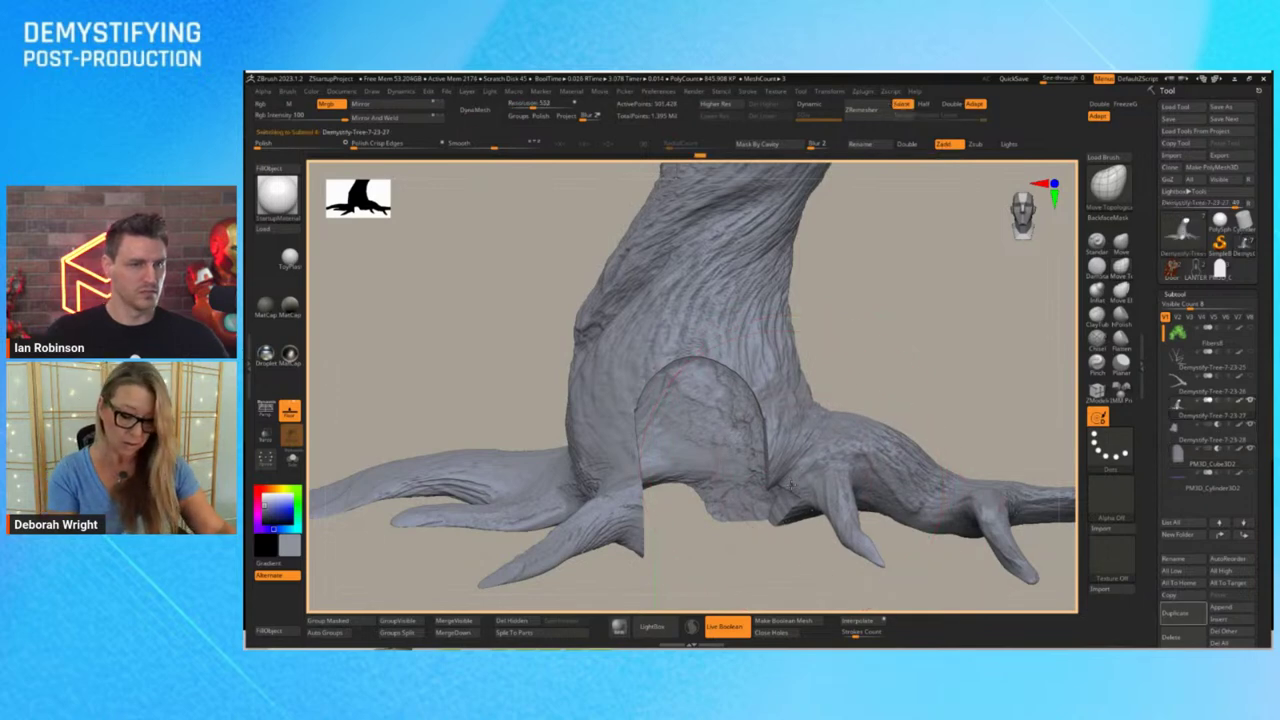
drag(790, 484, 788, 564)
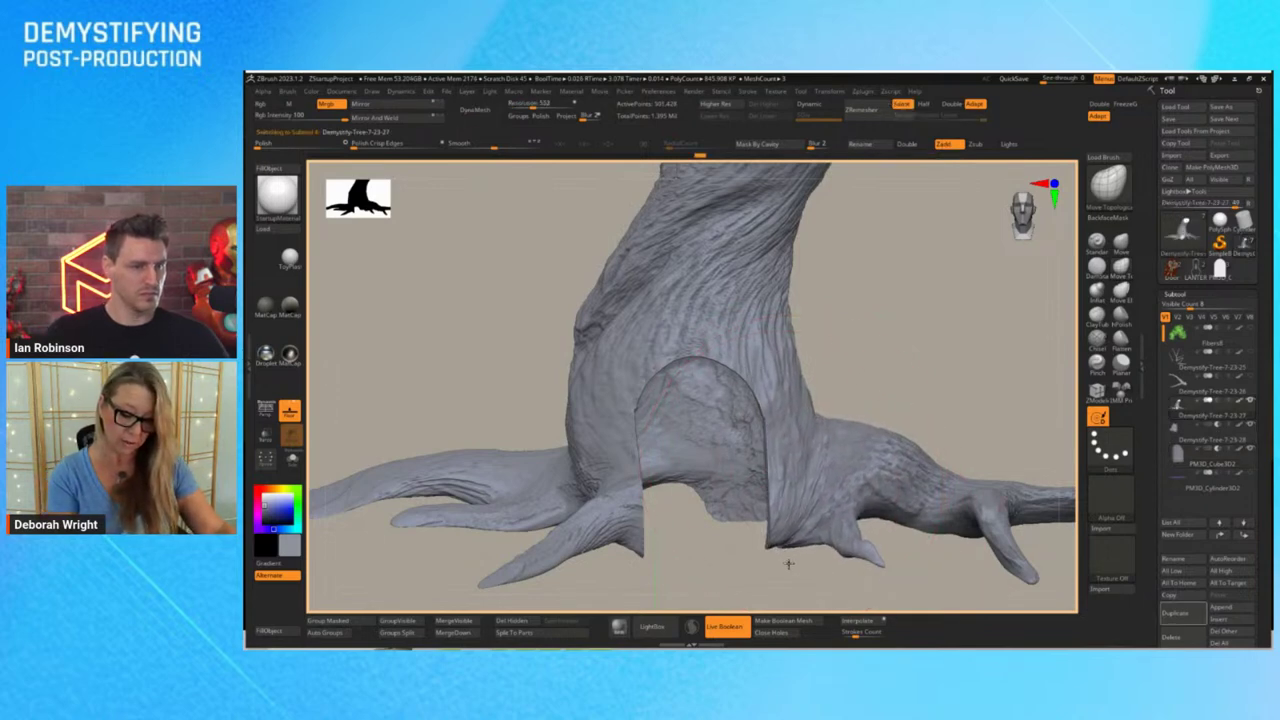
mouse_move(791, 514)
mouse_down()
mouse_move(788, 540)
mouse_move(764, 528)
mouse_move(822, 518)
mouse_up()
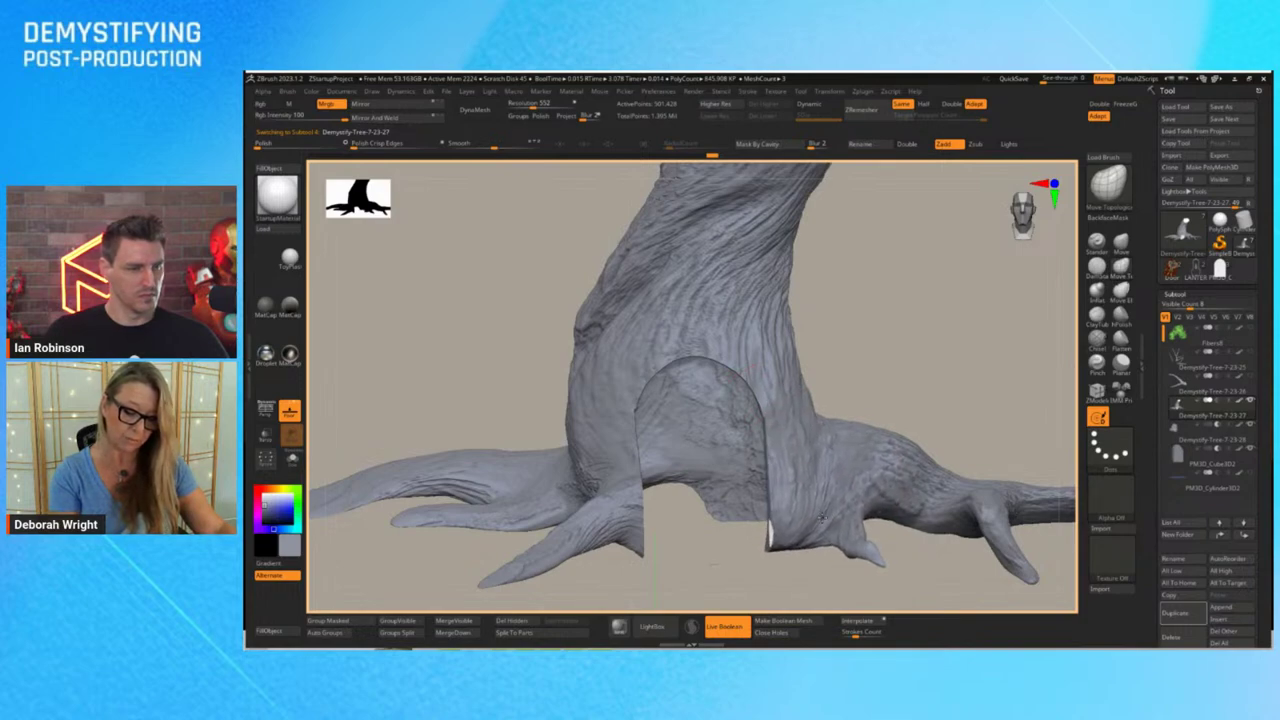
Build up a ring of bulges around the doorway arch with a small Blob brush and Sculptris Pro mode enabled
drag(885, 320, 1060, 225)
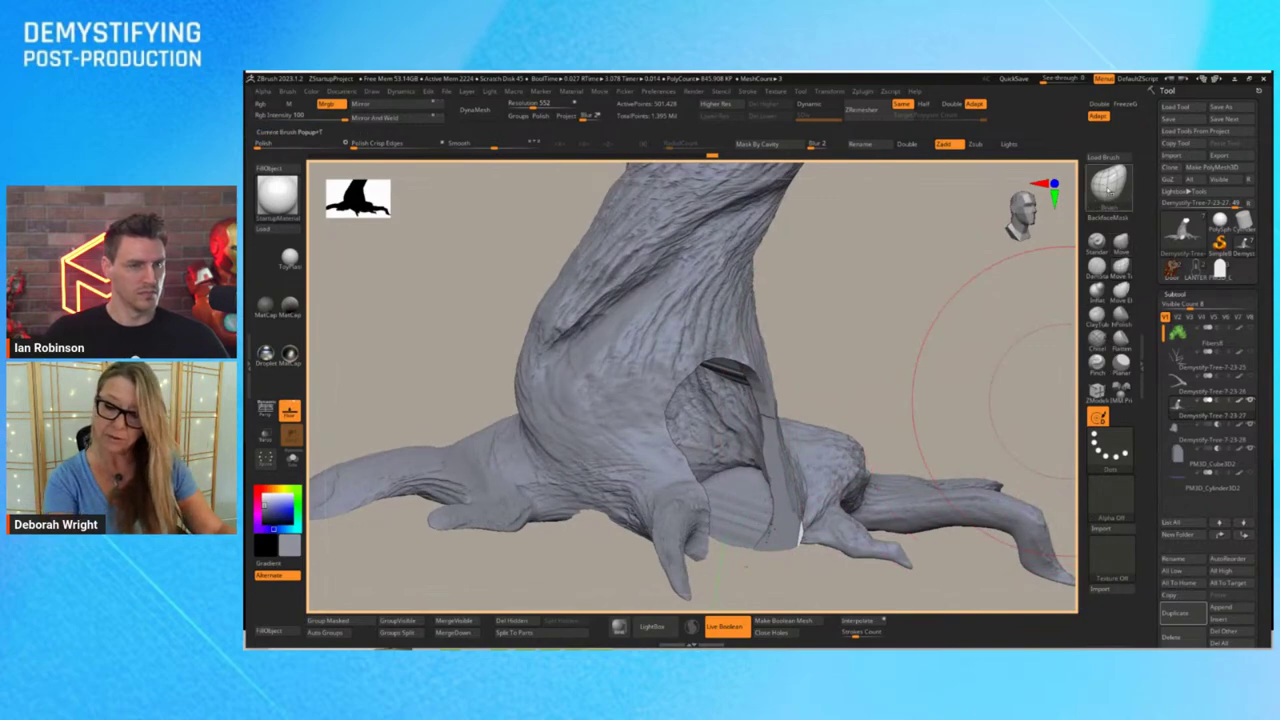
key(b)
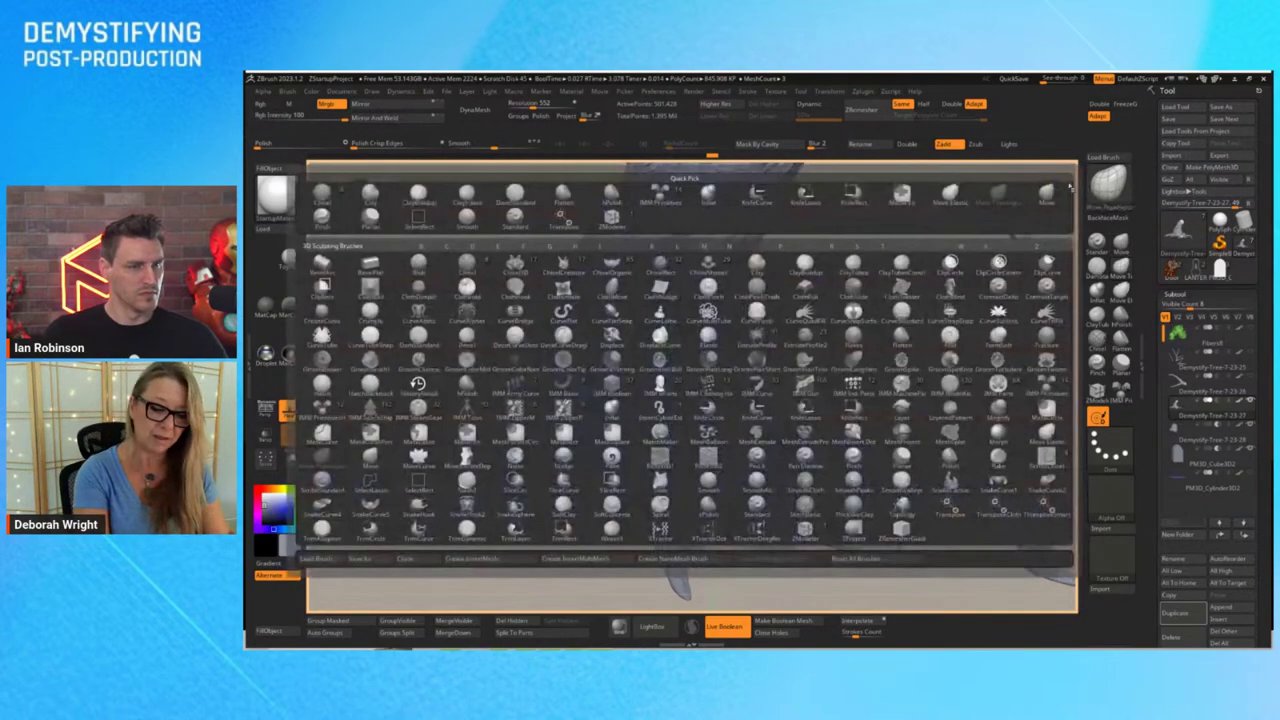
click(420, 265)
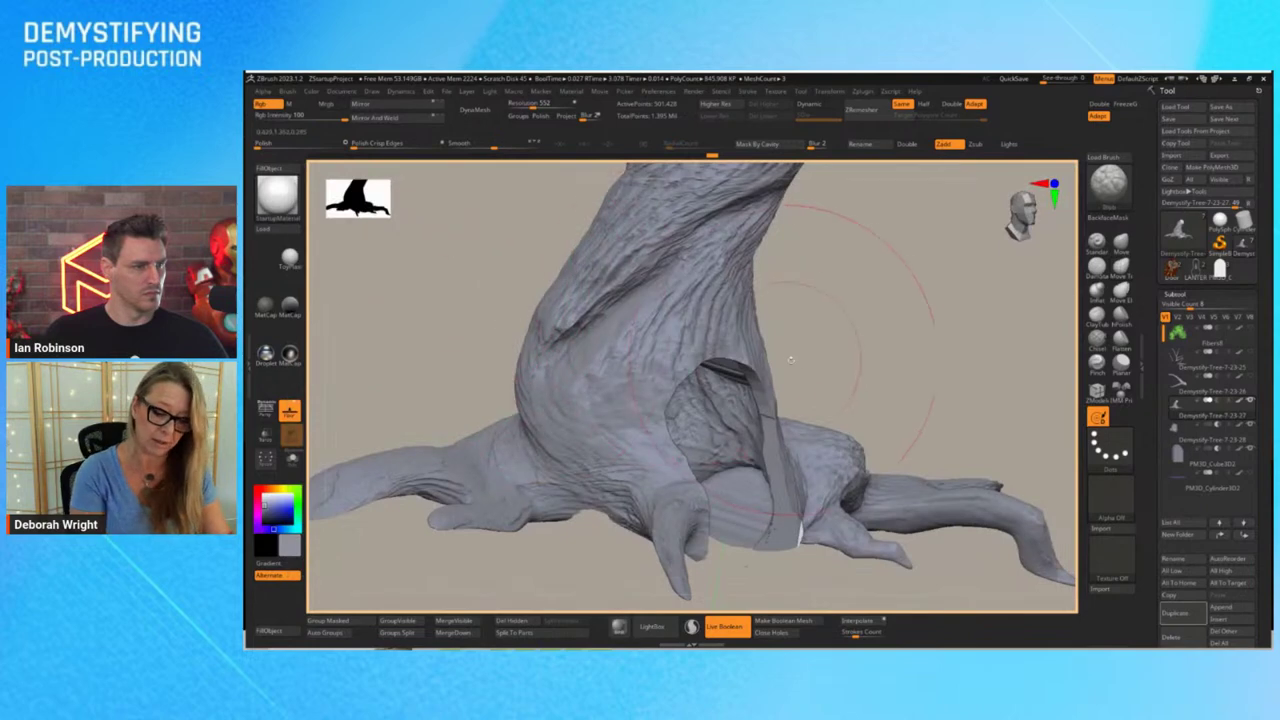
key(space)
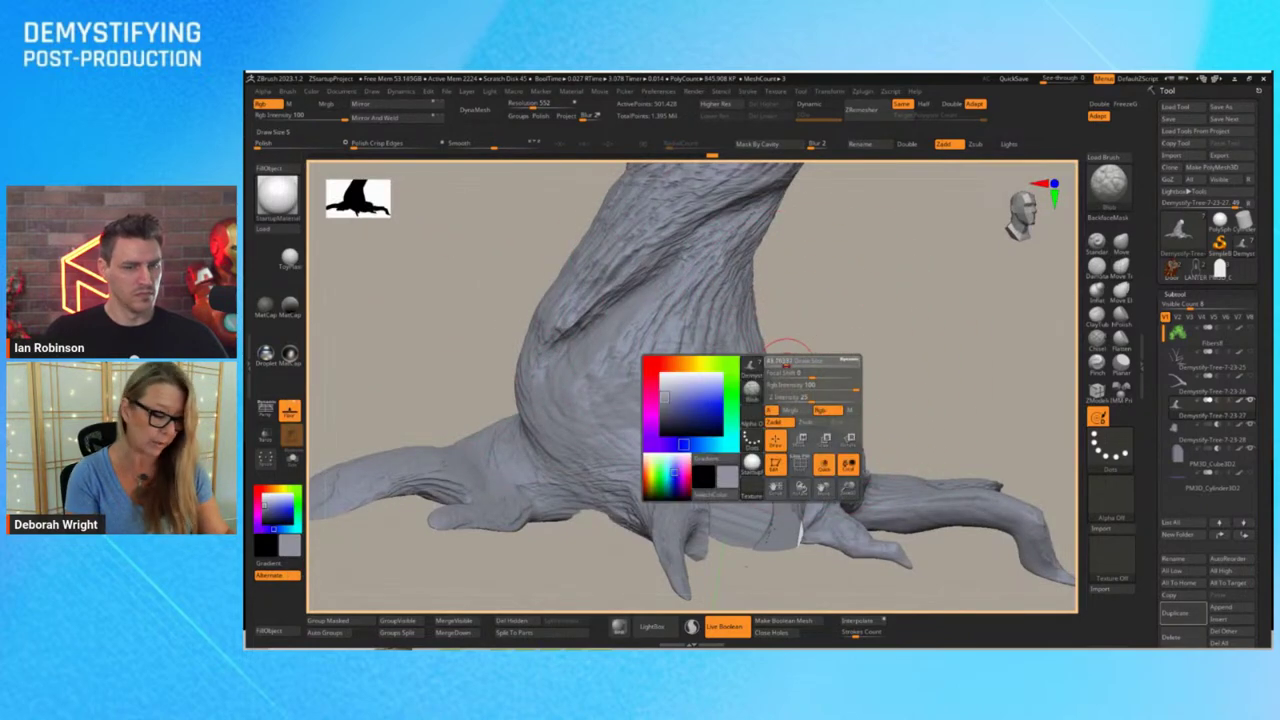
drag(929, 346, 855, 368)
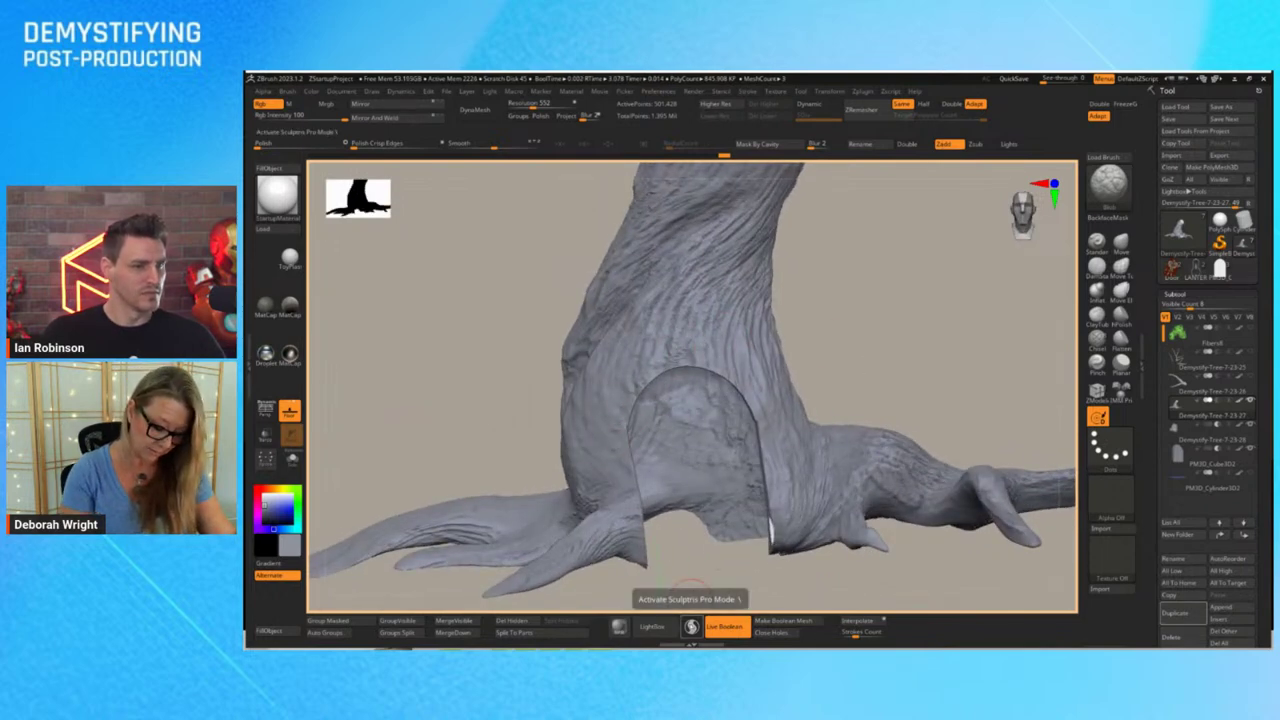
click(691, 627)
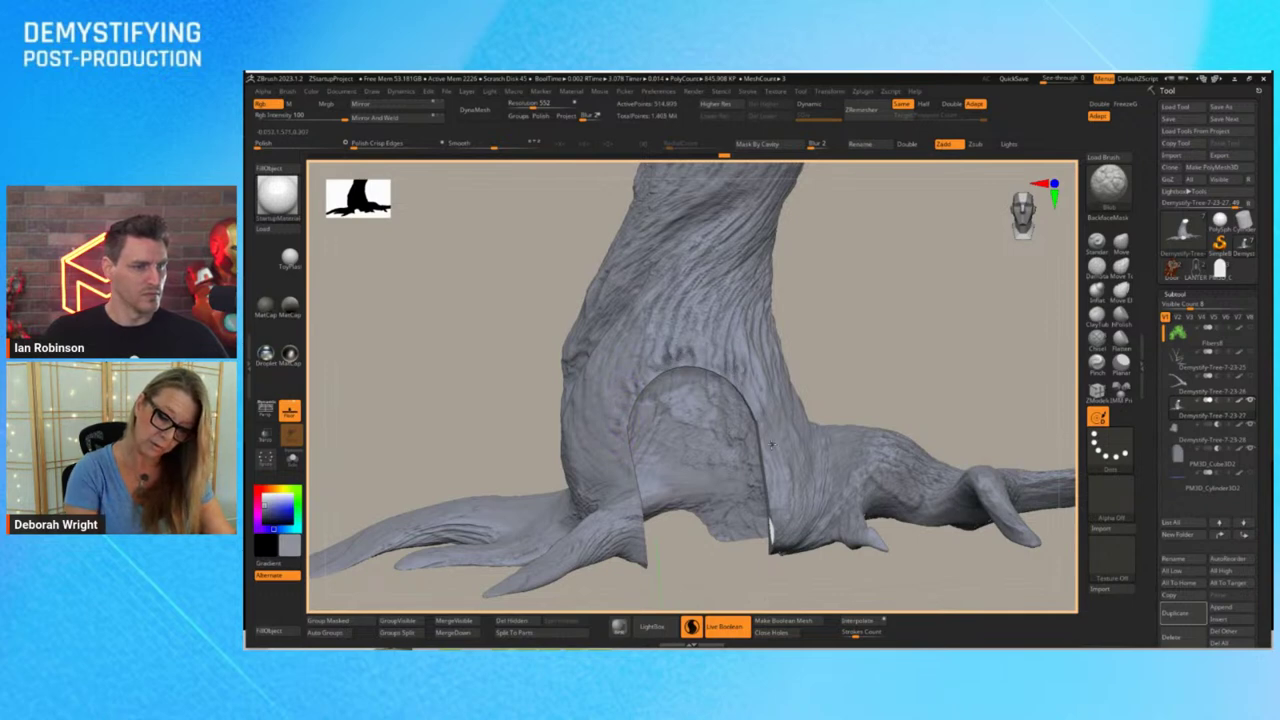
drag(763, 404, 778, 467)
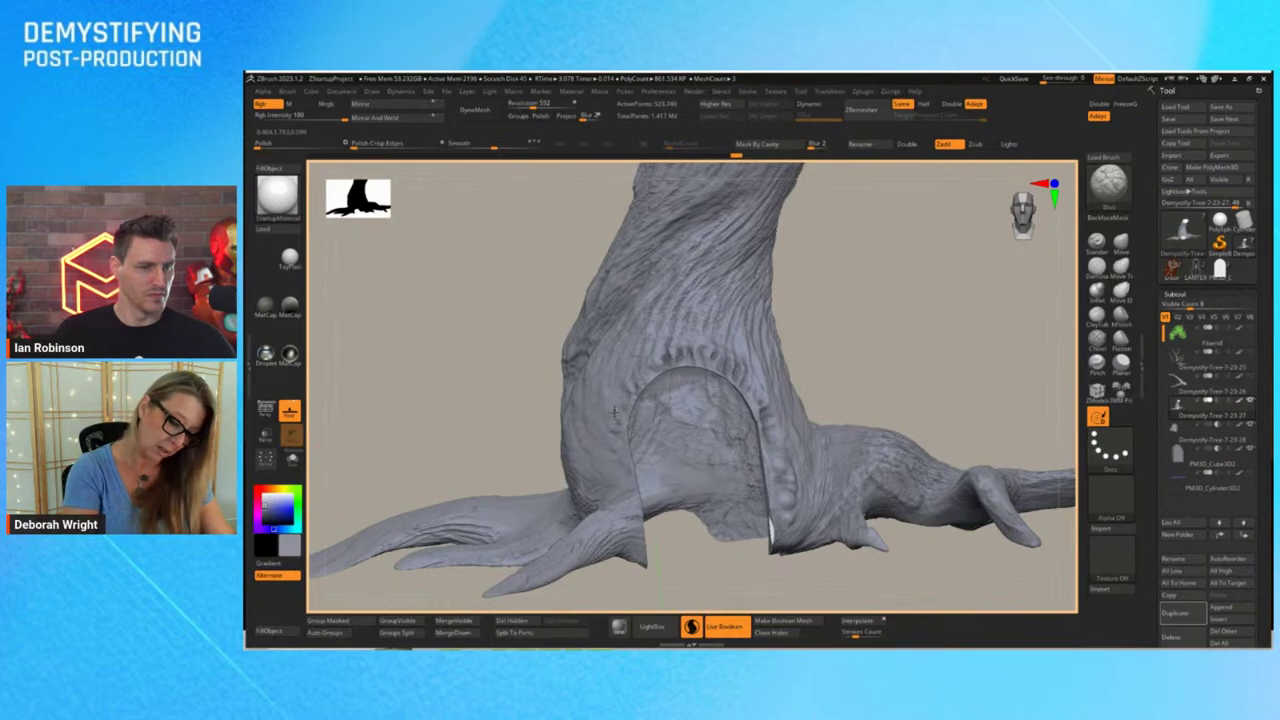
drag(620, 465, 617, 428)
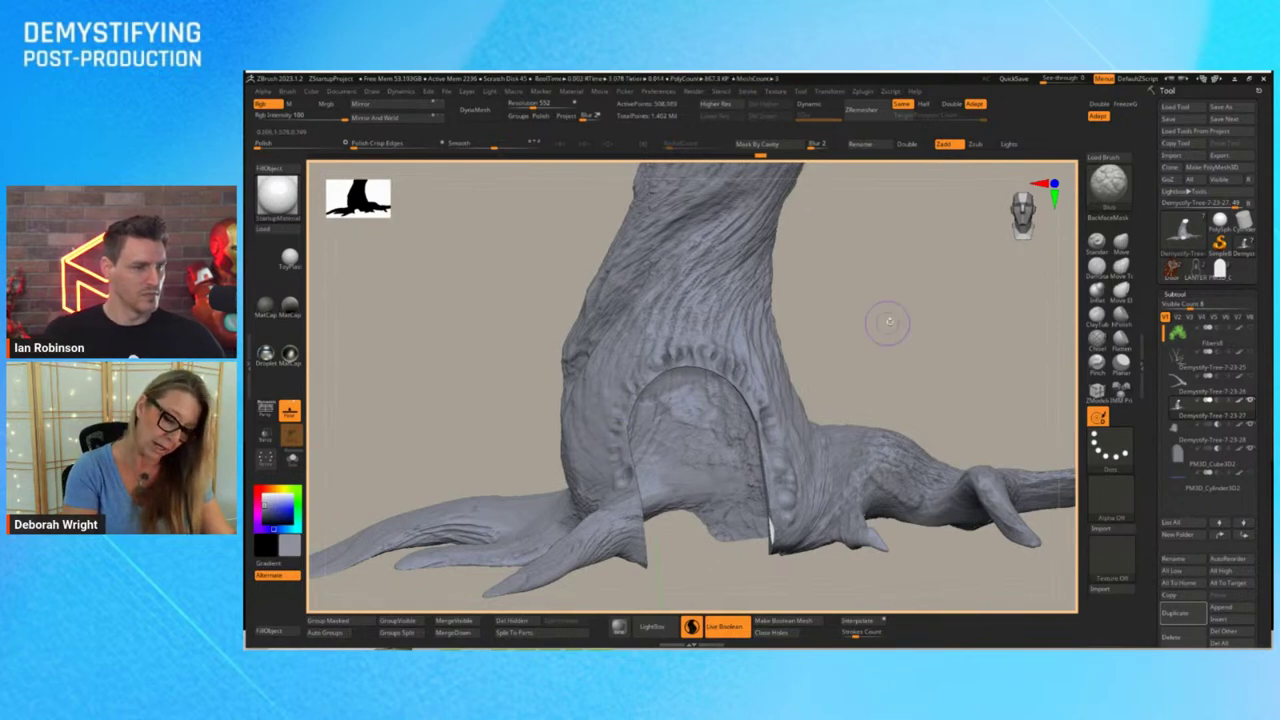
mouse_move(889, 321)
mouse_down()
mouse_move(923, 317)
mouse_move(857, 322)
mouse_move(886, 346)
mouse_up()
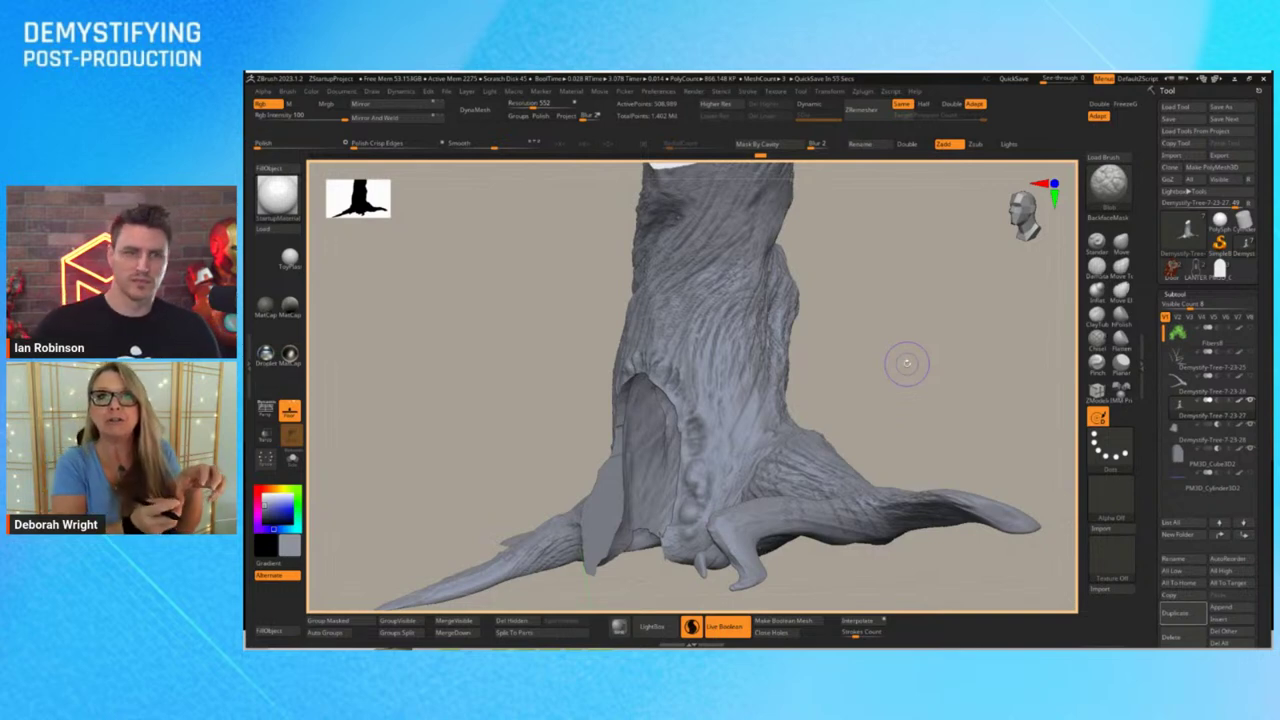
mouse_move(922, 407)
mouse_down()
mouse_move(971, 400)
mouse_move(938, 408)
mouse_up()
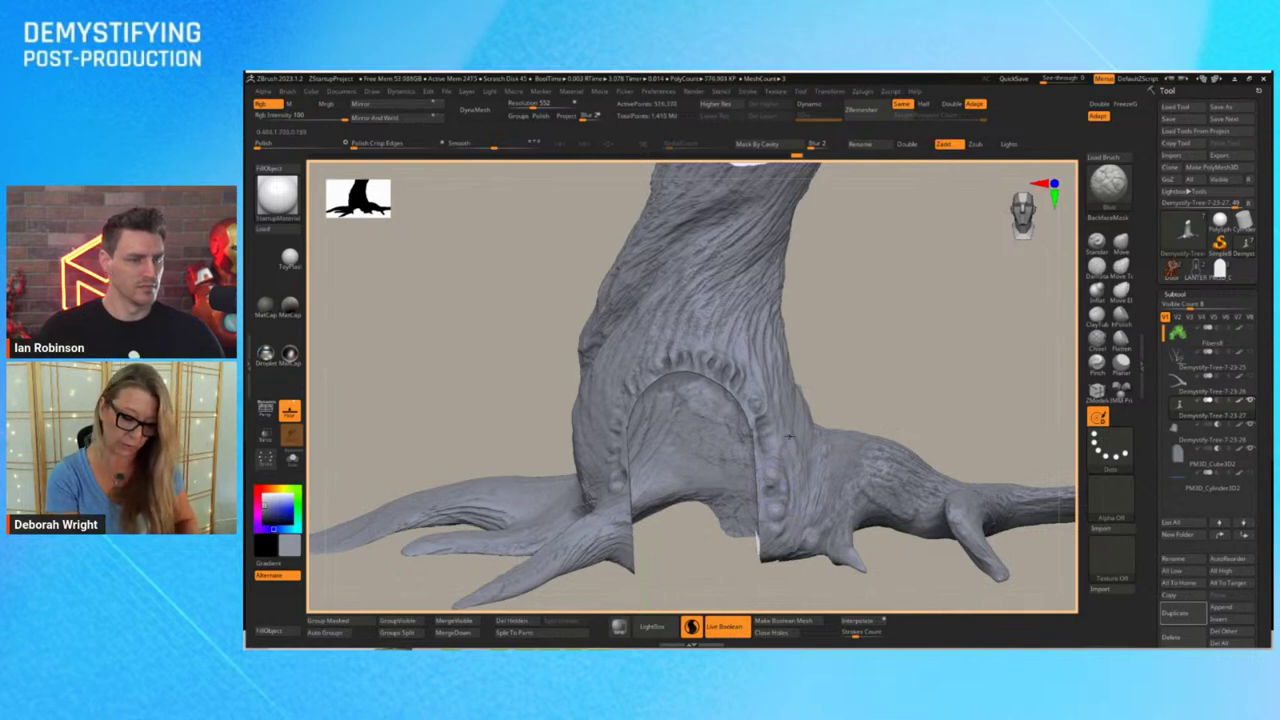
mouse_move(1047, 79)
mouse_down()
mouse_move(1076, 79)
mouse_move(1040, 79)
mouse_up()
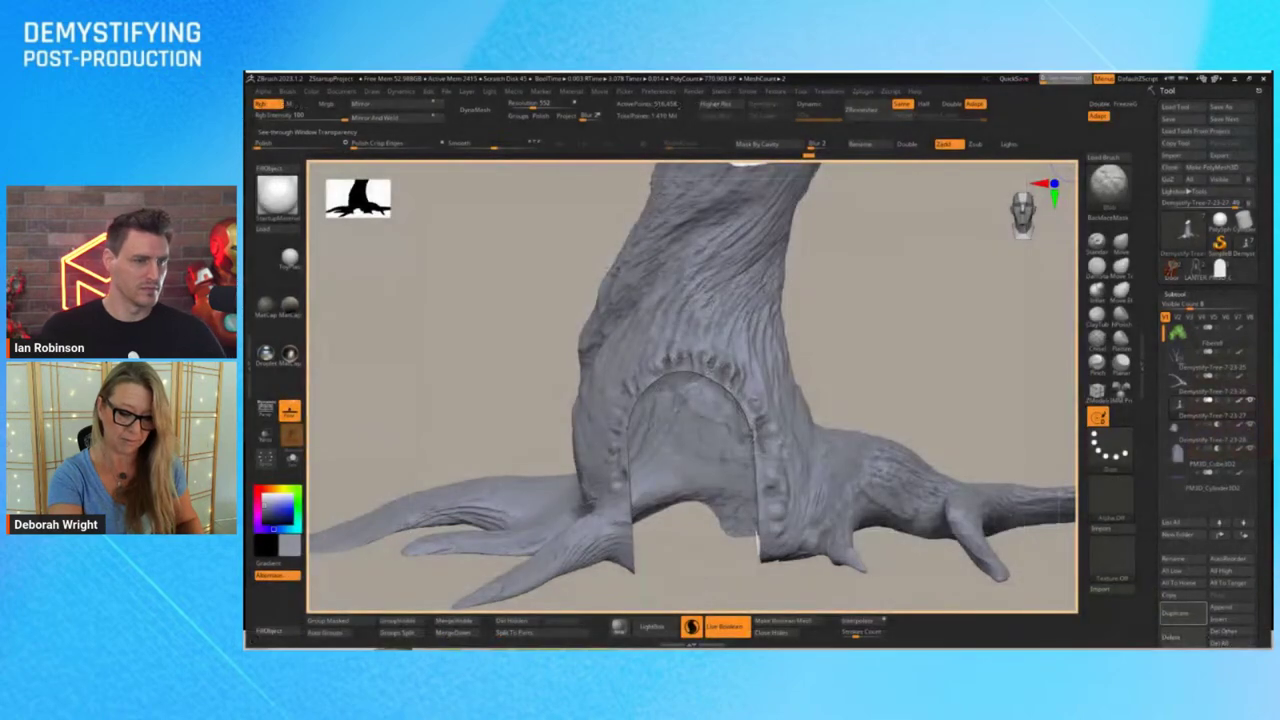
Make a boolean mesh from the visible subtools and switch to the UMesh_Demystify-Tree-7-23-27 tool
drag(959, 383, 980, 374)
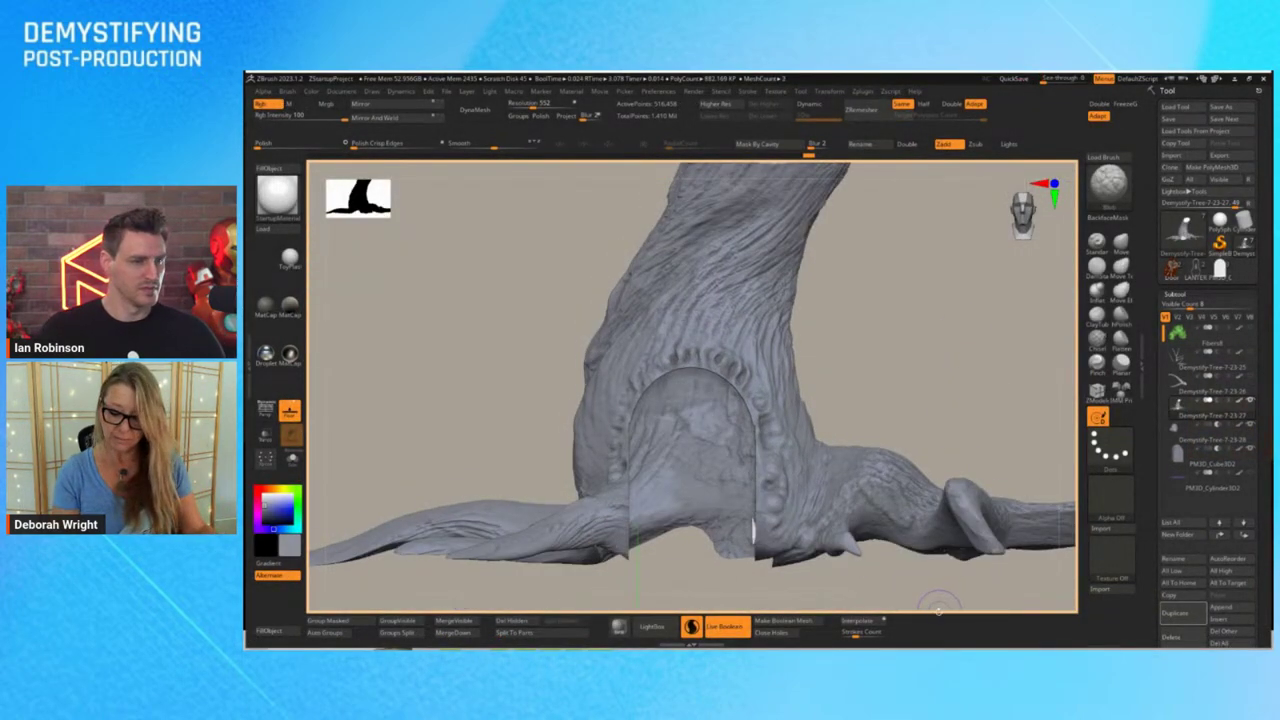
drag(973, 424, 822, 413)
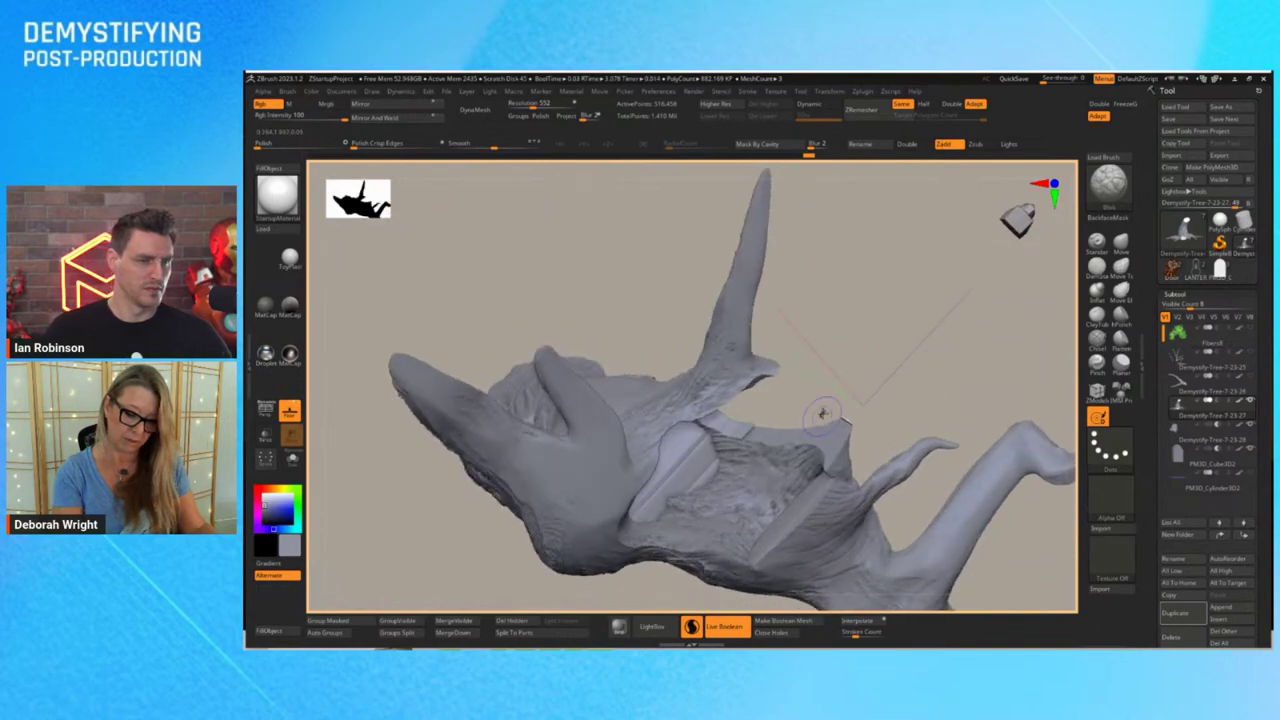
drag(974, 382, 1015, 362)
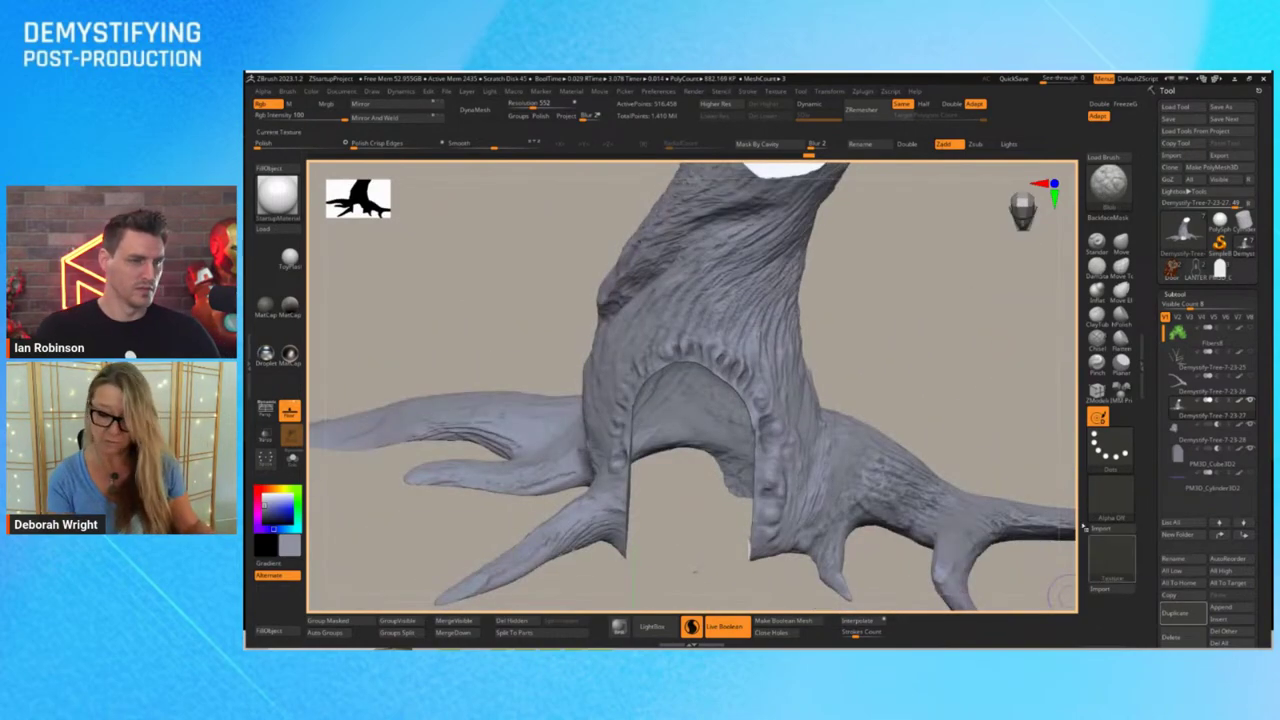
click(788, 620)
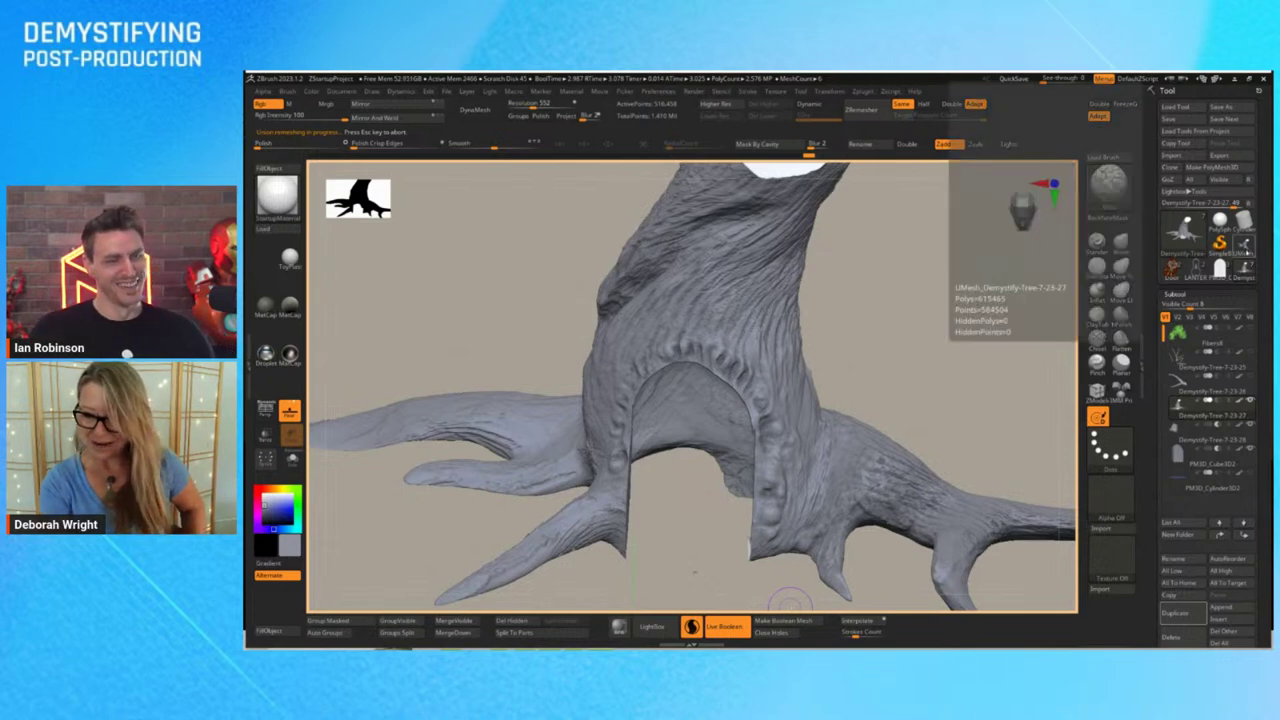
drag(978, 446, 987, 416)
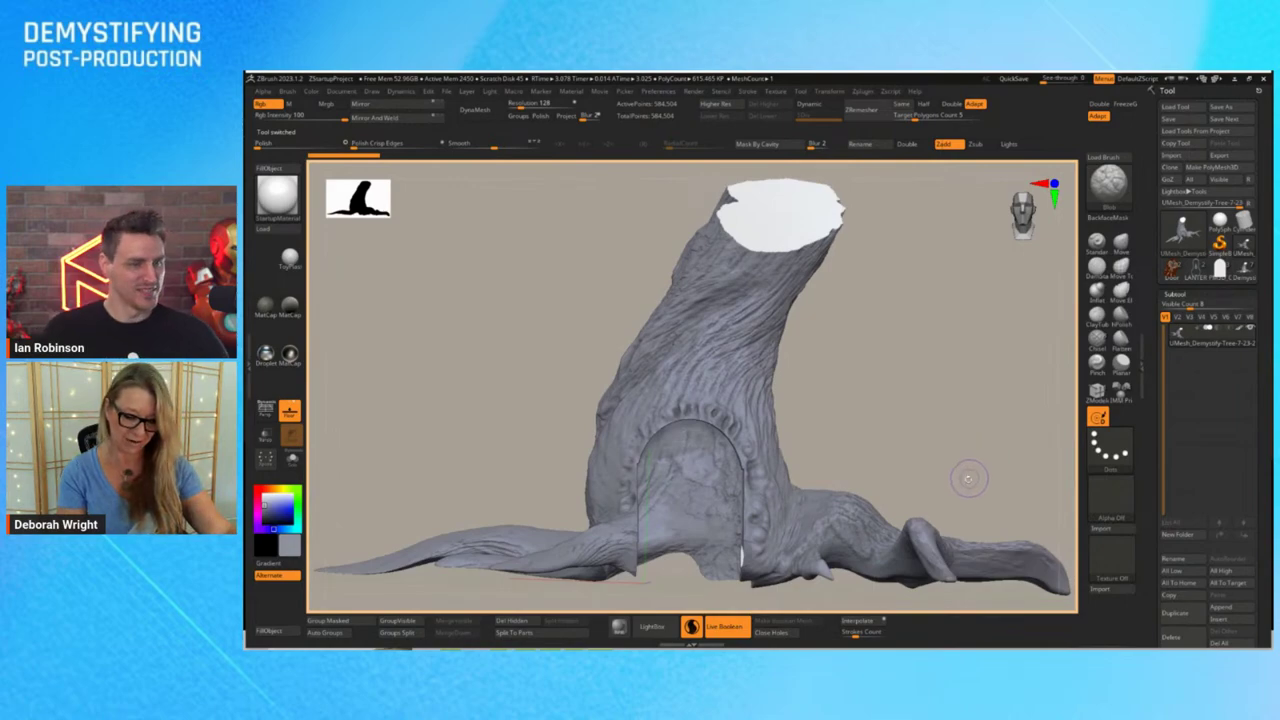
Add more Blob brush bulges along the left side of the merged stump's doorway and undo the last unwanted stroke
mouse_move(968, 478)
mouse_down()
mouse_move(941, 494)
mouse_move(1006, 500)
mouse_move(949, 503)
mouse_move(980, 498)
mouse_move(965, 500)
mouse_up()
drag(617, 478, 619, 492)
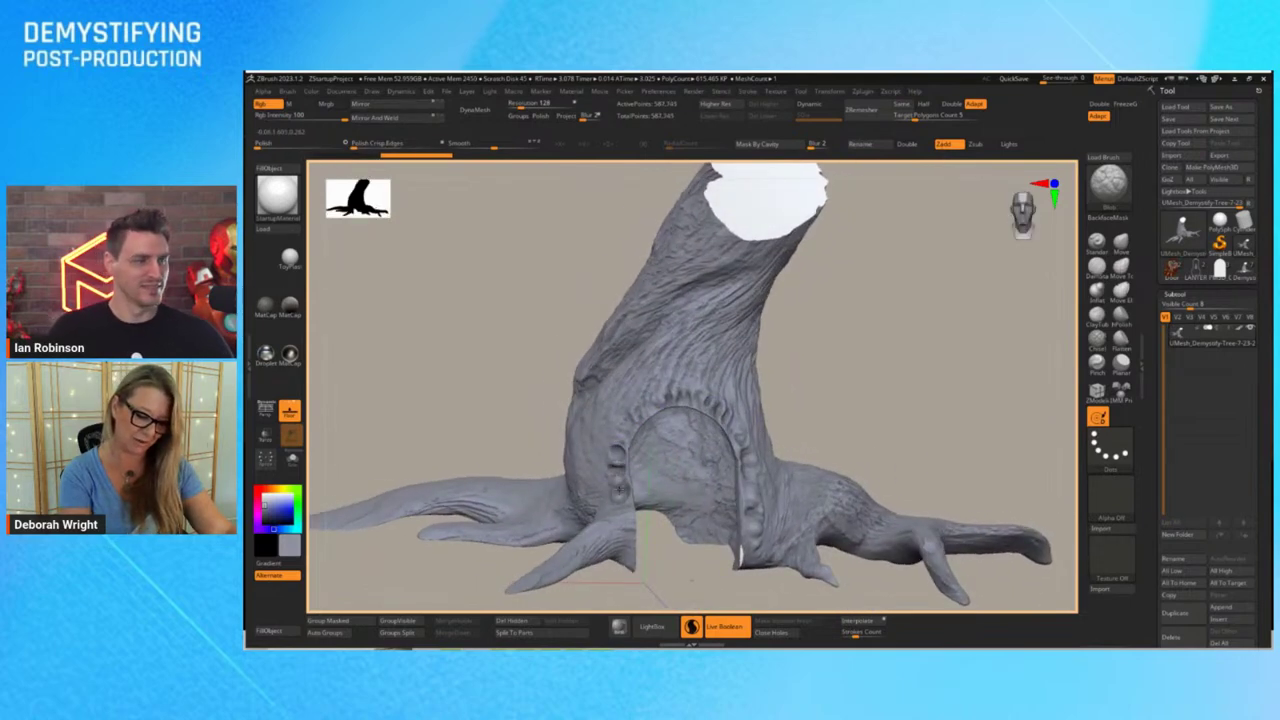
key(ctrl+z)
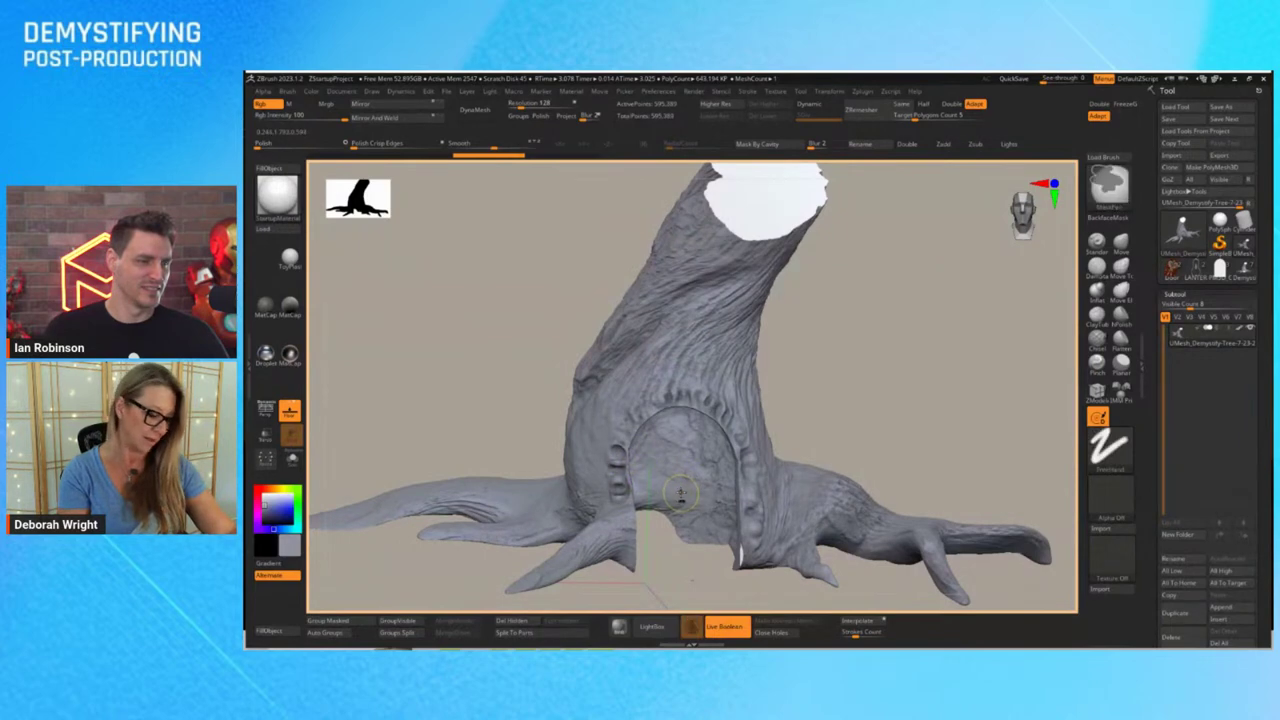
shift+drag(673, 492, 642, 420)
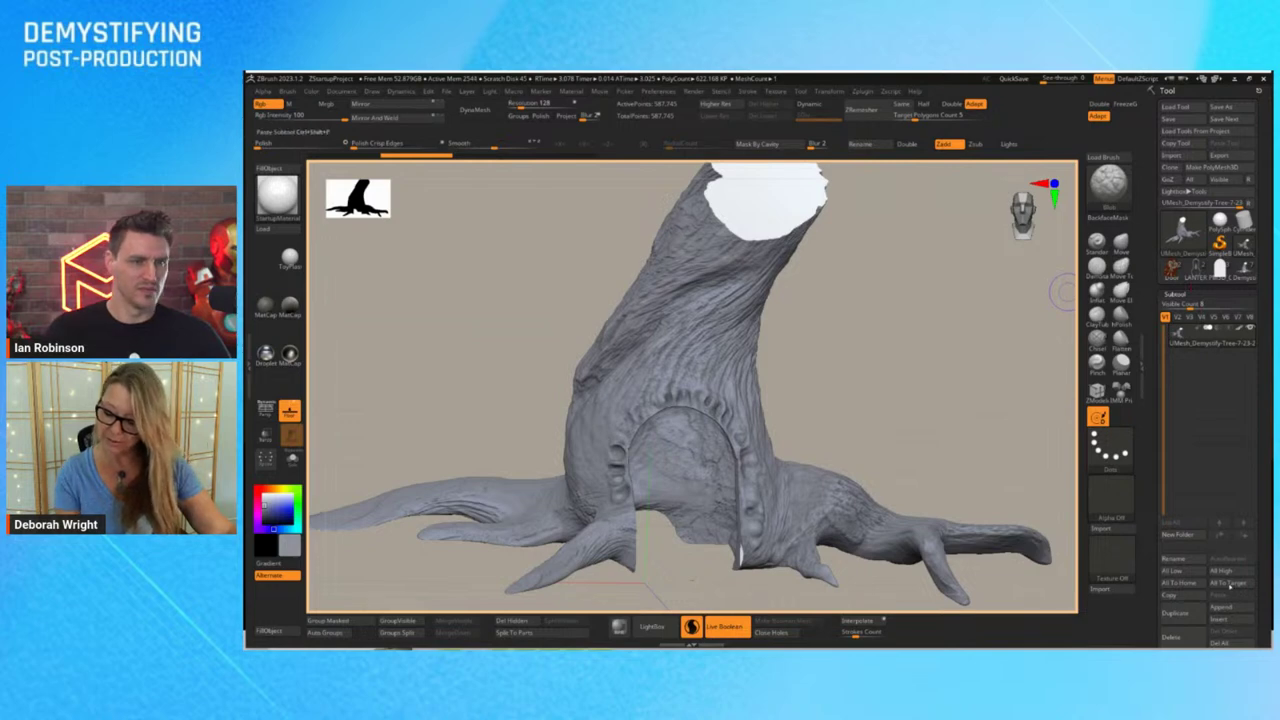
Insert the Door mesh as a subtool and move it down from the trunk to the height of the doorway
click(1228, 619)
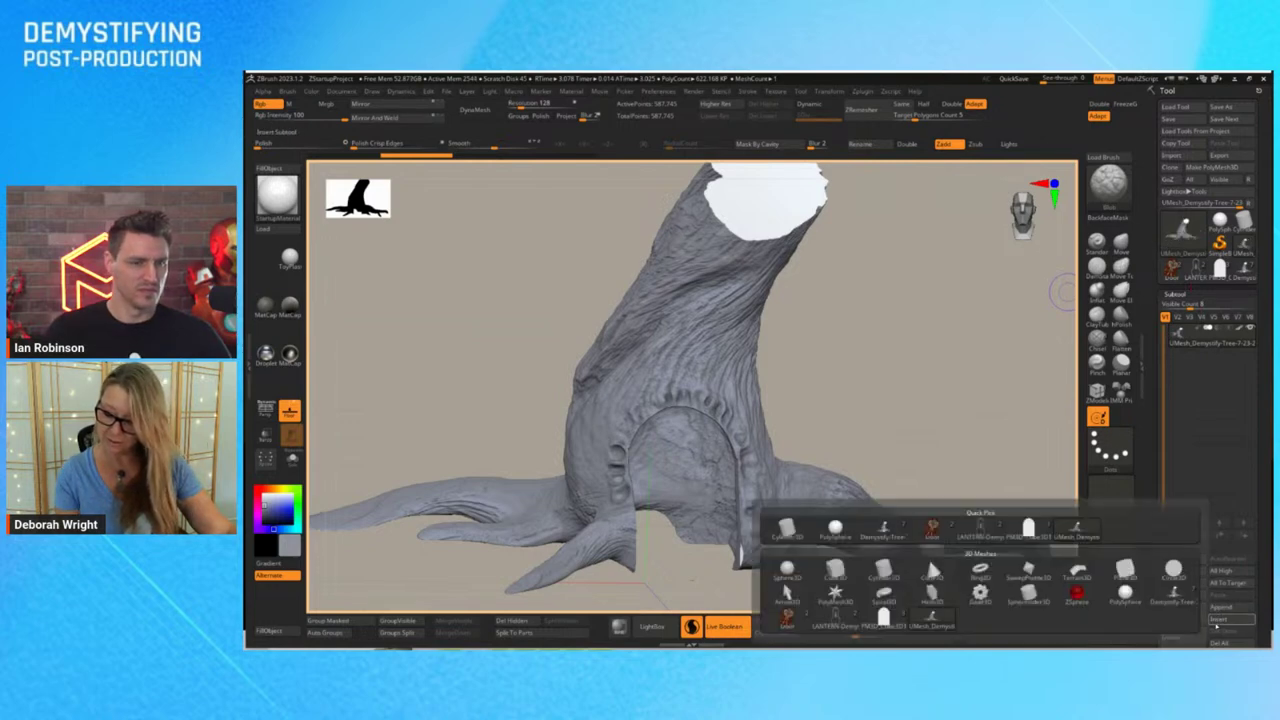
click(927, 557)
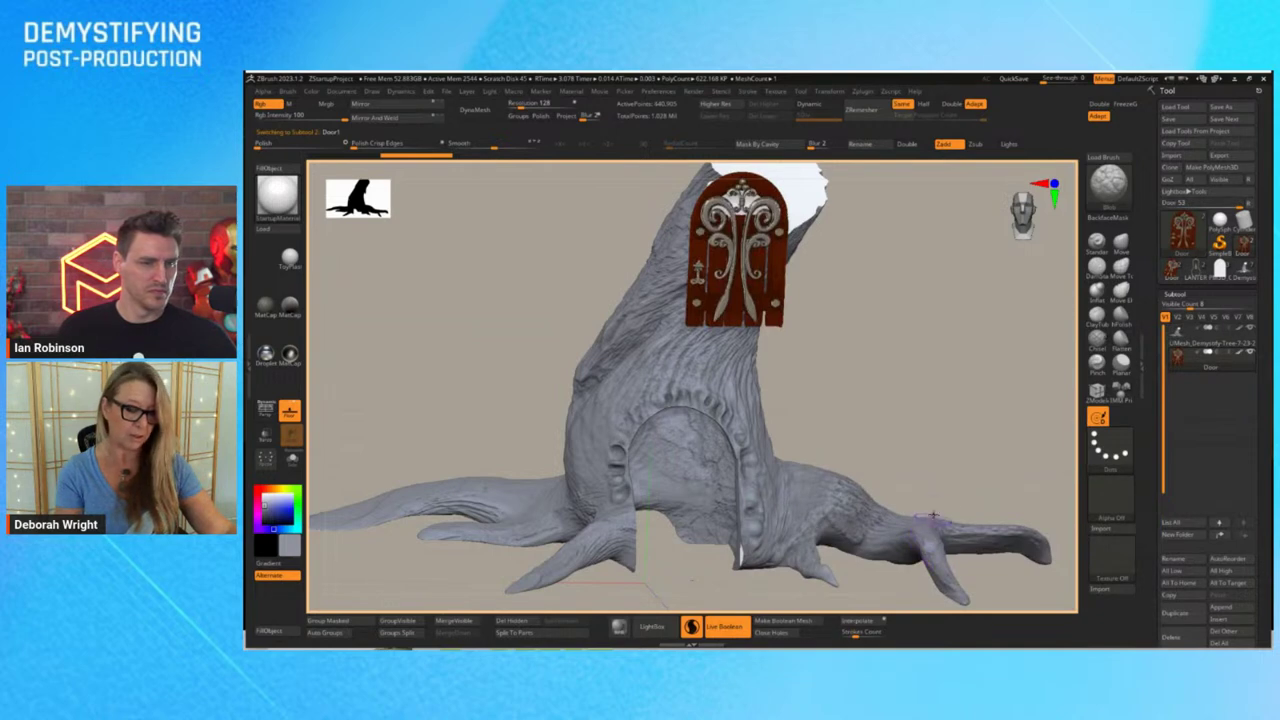
key(w)
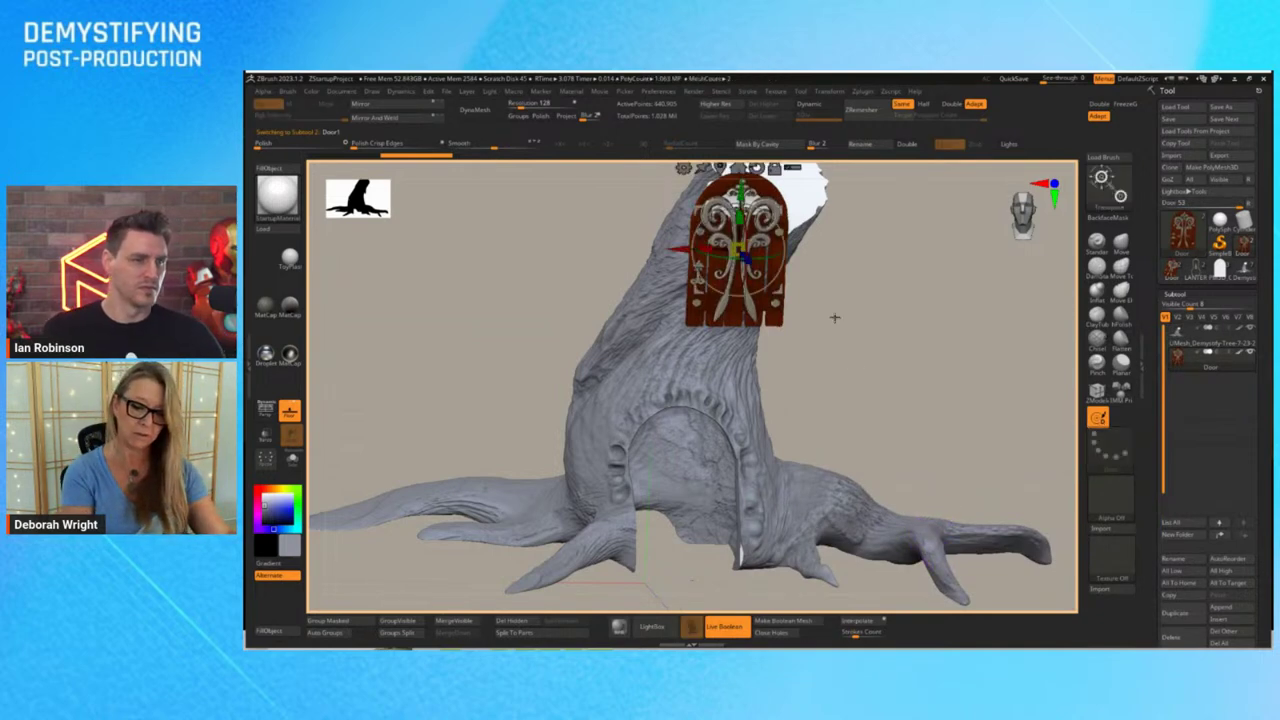
drag(741, 186, 736, 338)
key(ctrl+z)
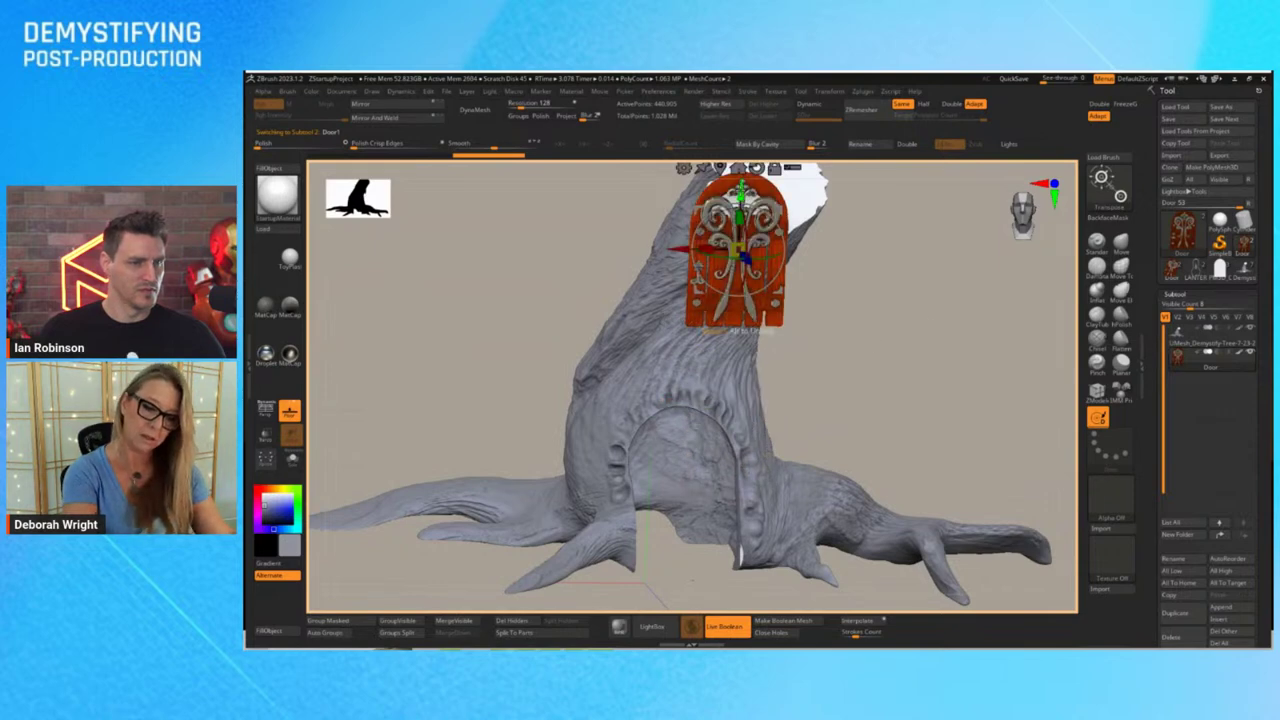
drag(737, 247, 624, 488)
Move the door back in depth from in front of the tree to the stump and lower it toward the base
drag(912, 370, 919, 409)
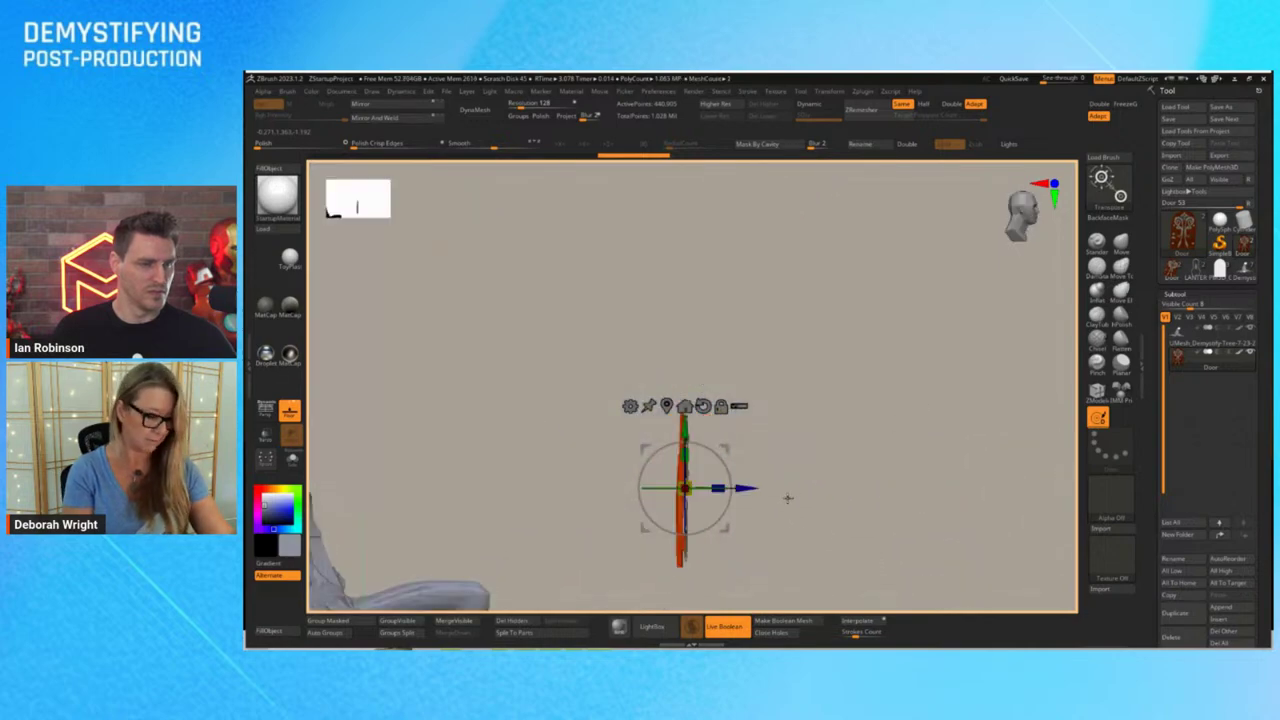
drag(817, 495, 900, 488)
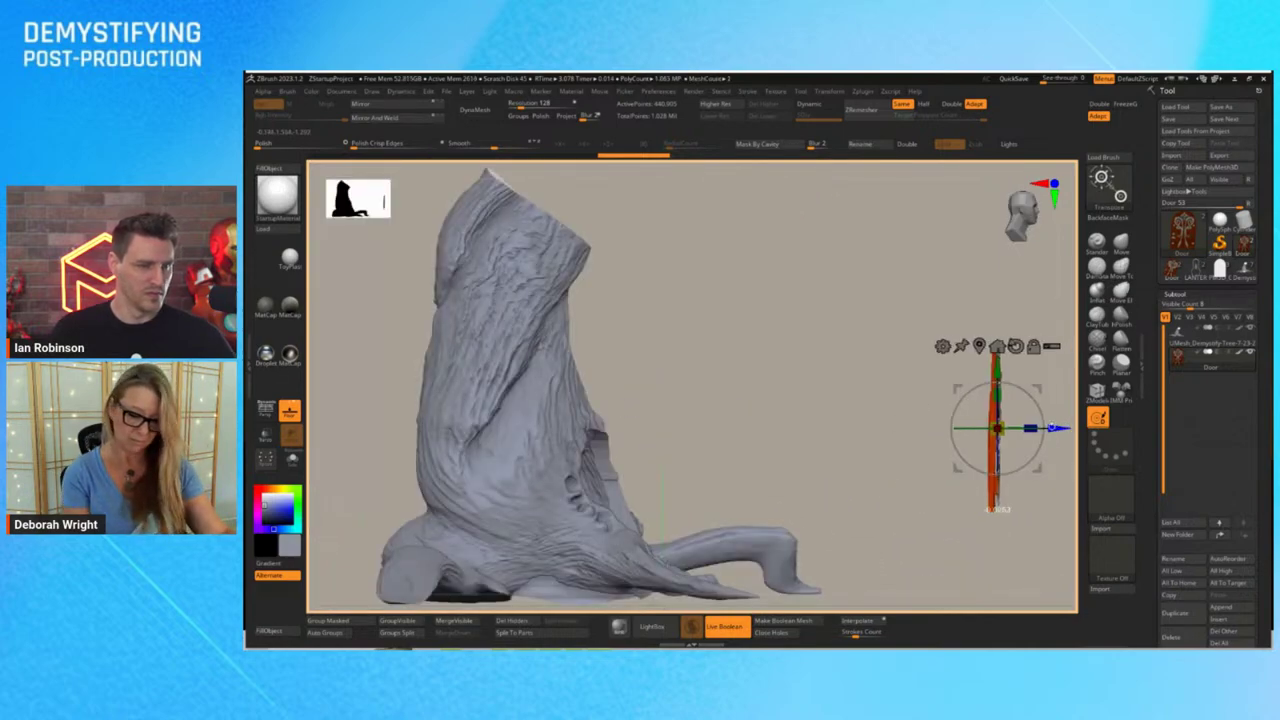
drag(1059, 511, 667, 513)
drag(610, 428, 610, 500)
drag(846, 474, 704, 440)
drag(846, 436, 817, 426)
Move the door sideways and slightly down so it fills the arched doorway
shift+drag(970, 392, 1005, 398)
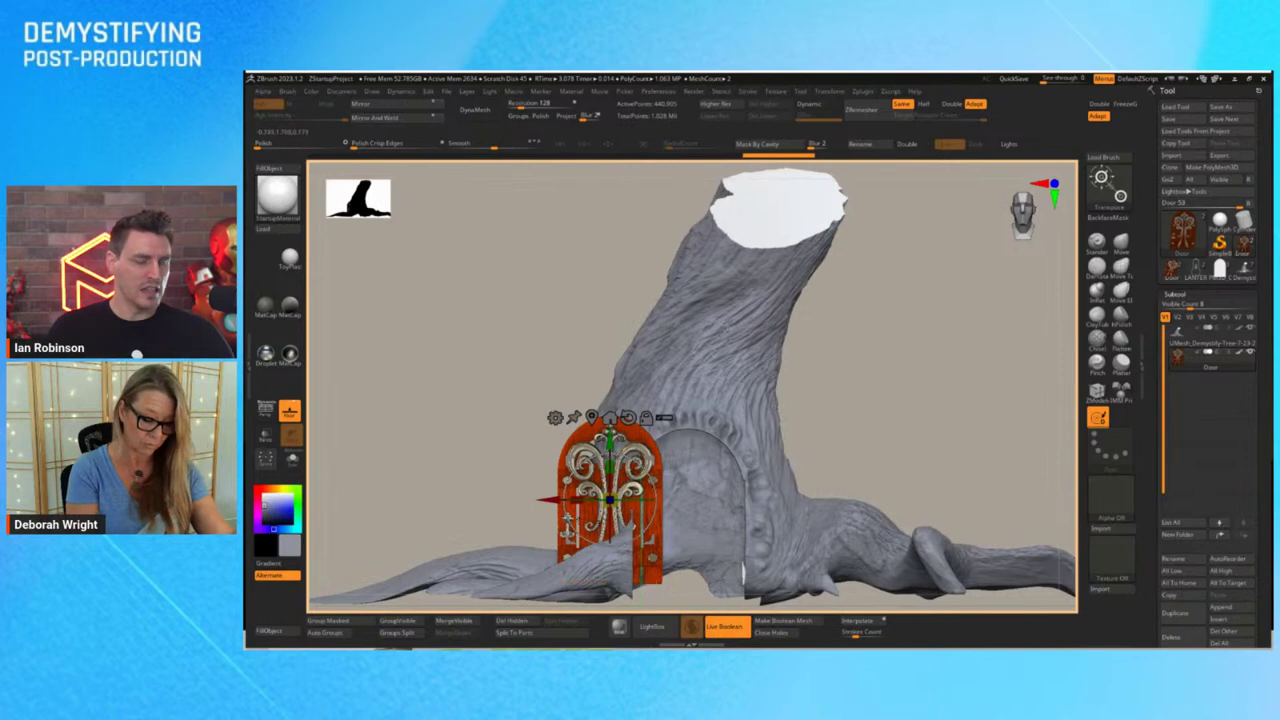
drag(610, 497, 688, 497)
drag(634, 500, 628, 500)
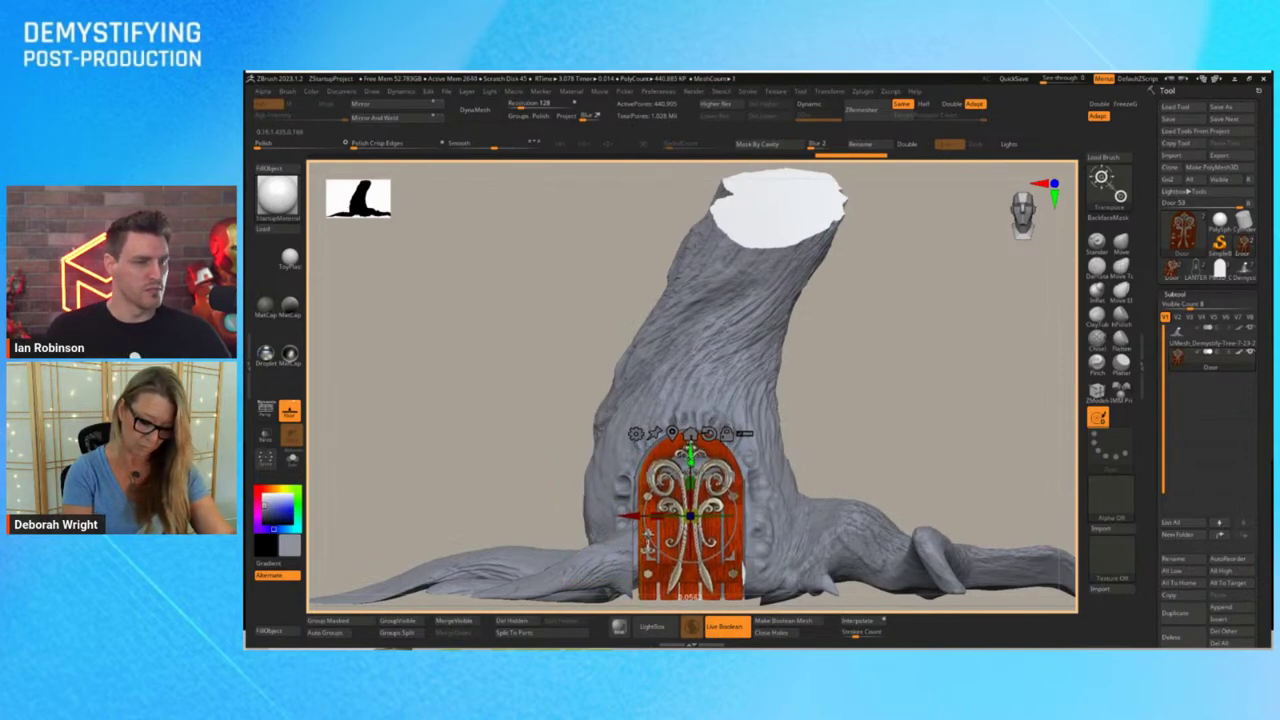
Adjust the door's depth inside the doorway and stretch it front to back to make it thicker
drag(928, 442, 924, 571)
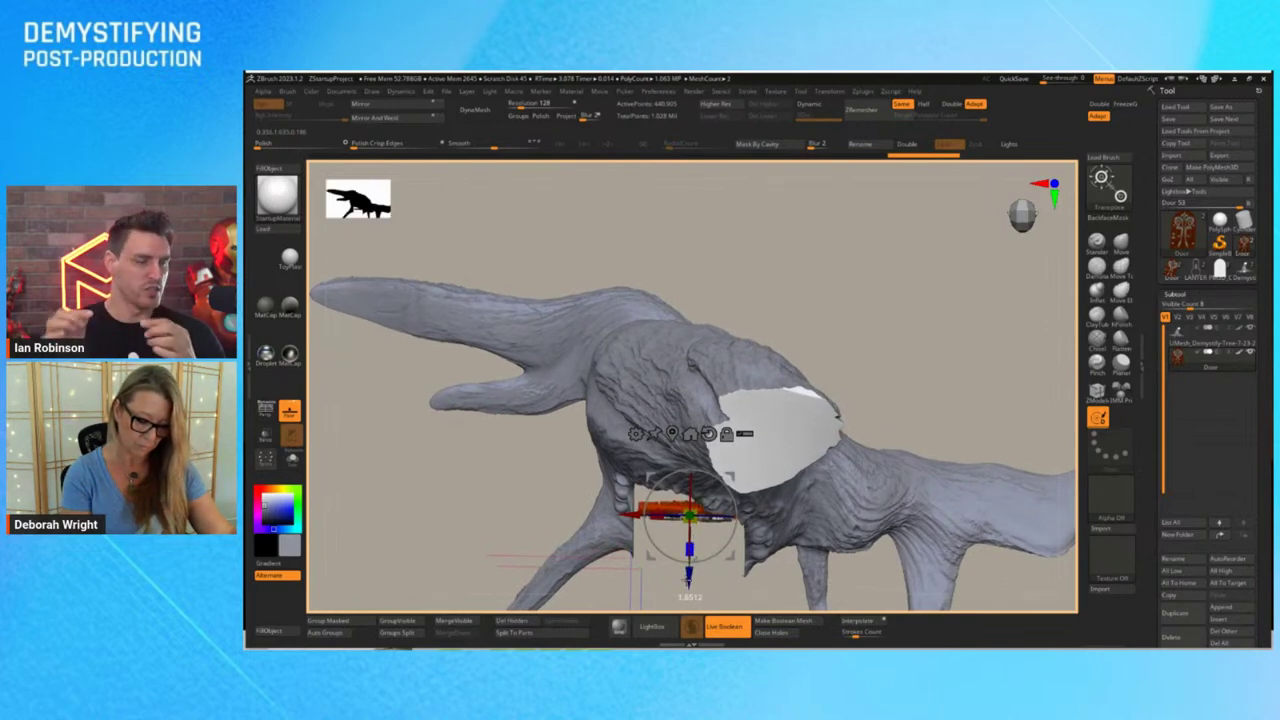
drag(903, 400, 886, 427)
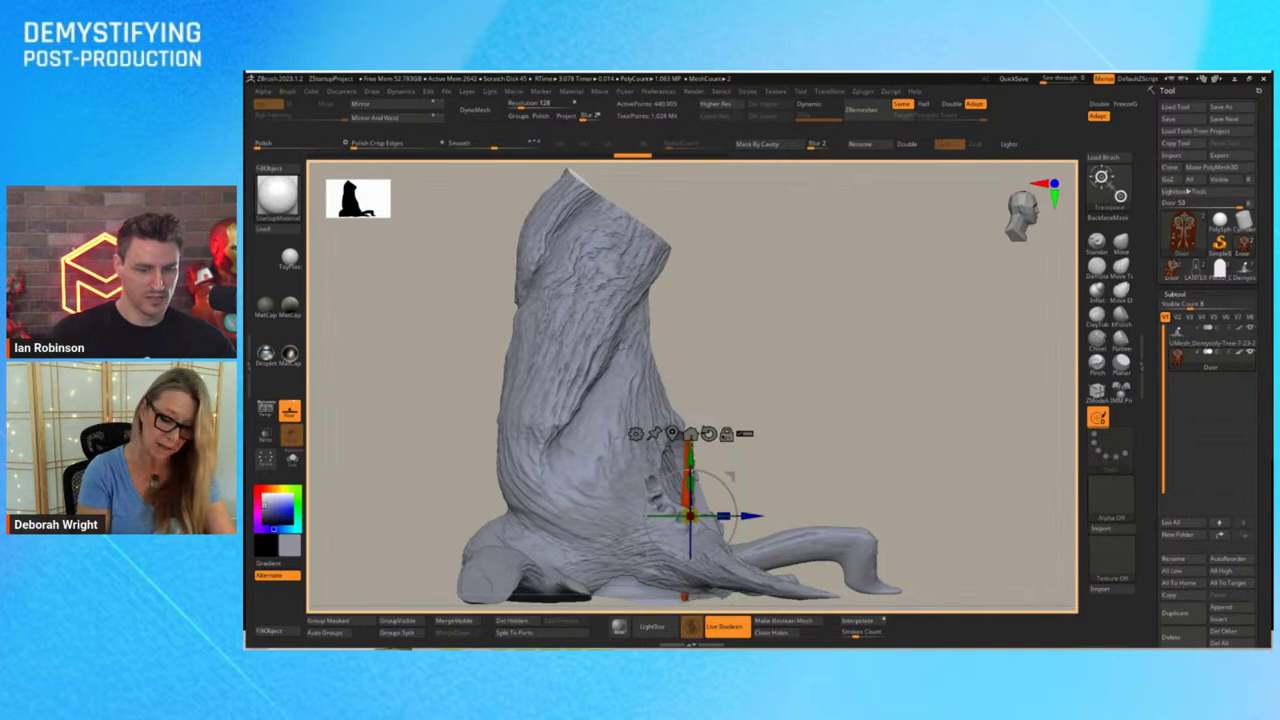
click(708, 437)
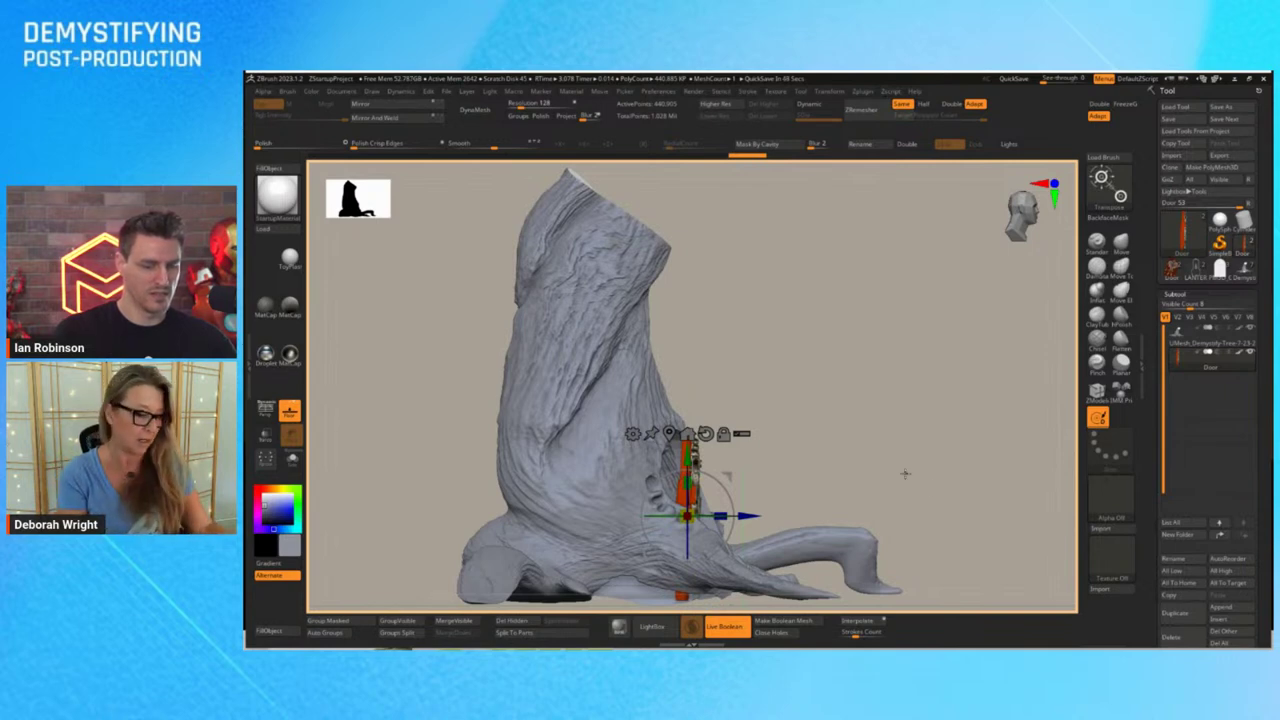
mouse_move(942, 489)
mouse_down()
mouse_move(880, 494)
mouse_move(1016, 449)
mouse_move(975, 463)
mouse_move(952, 492)
mouse_up()
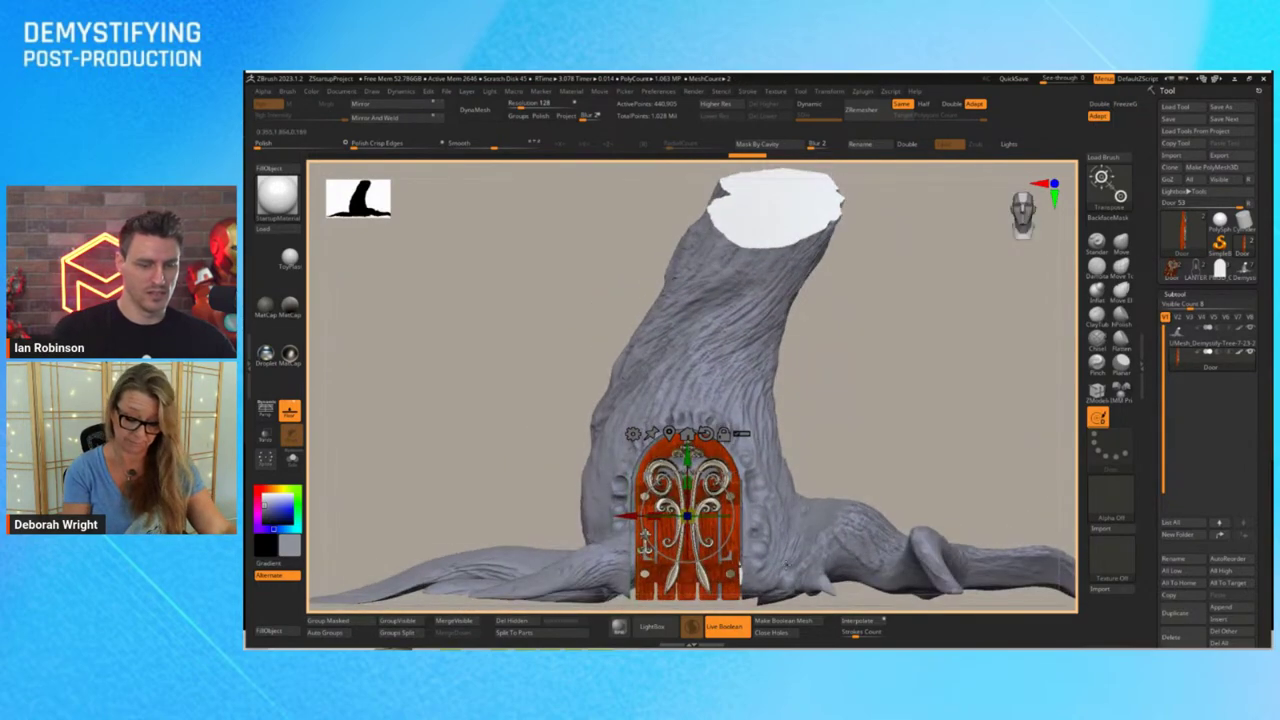
Select the merged stump subtool UMesh_Demystify-Tree-7-23-27 for editing
drag(923, 443, 926, 582)
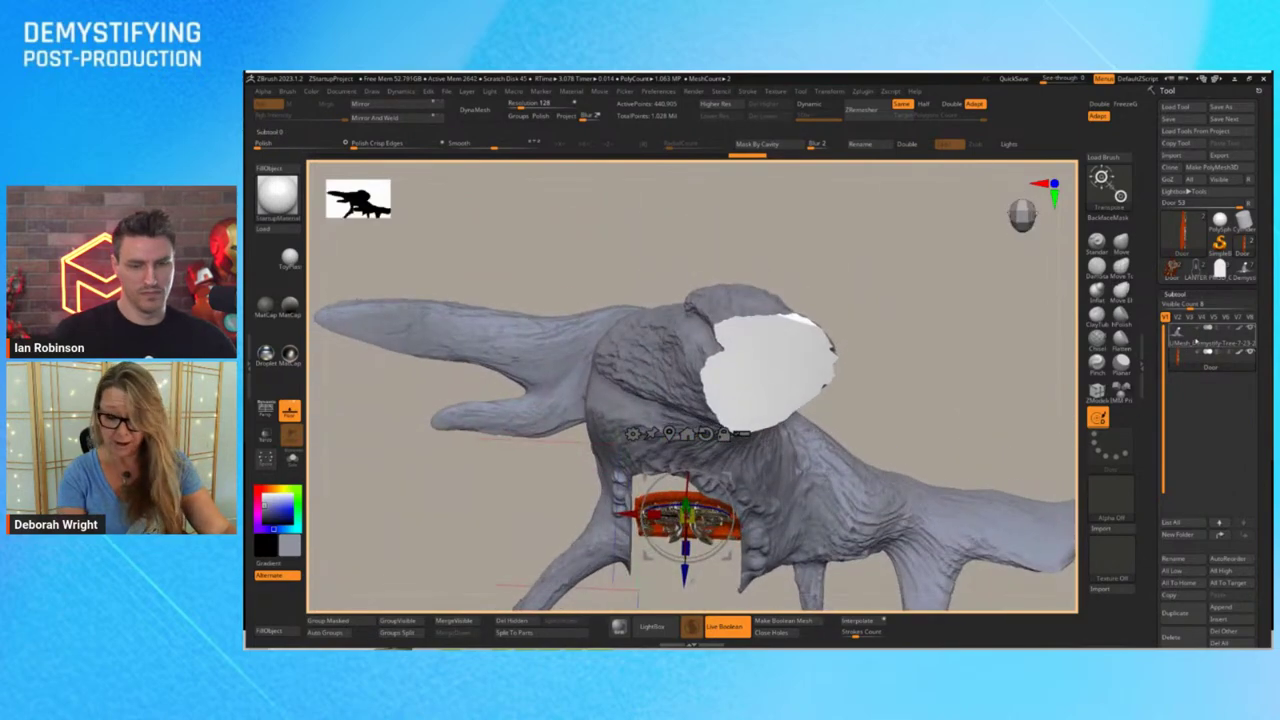
click(1197, 338)
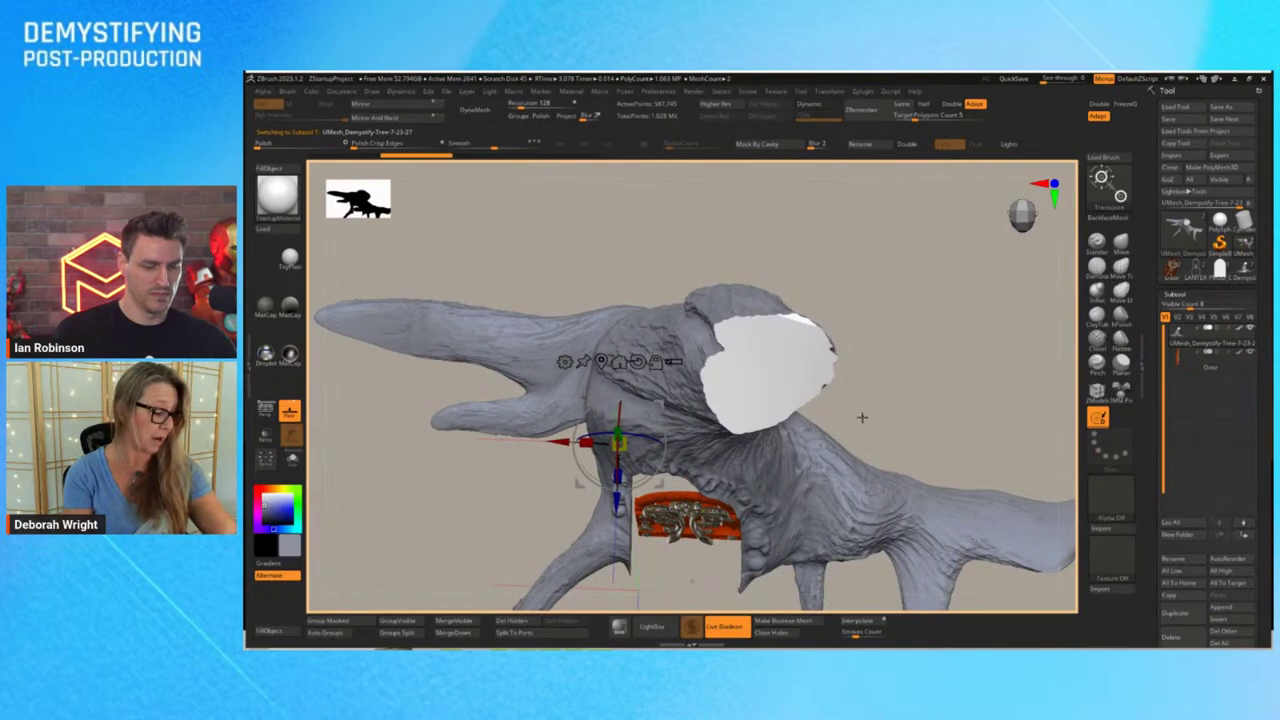
Return to drawing mode and try short Blob brush strokes on the bark above the door
key(q)
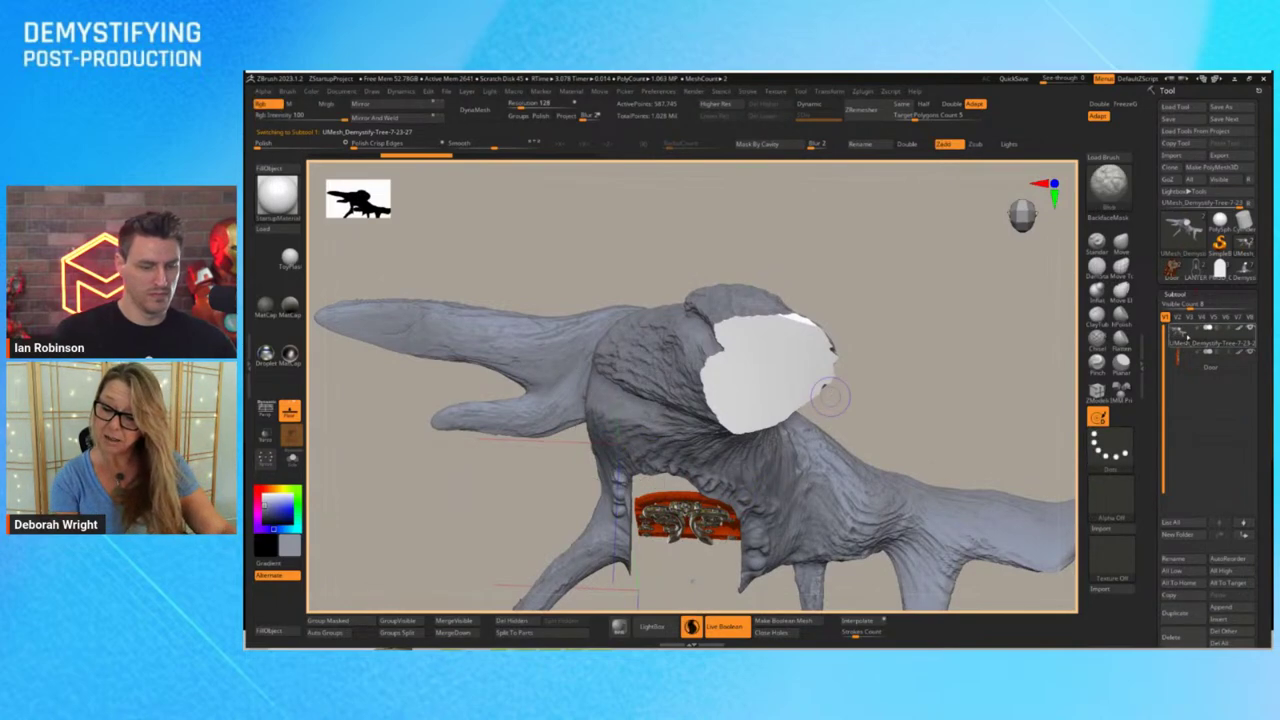
mouse_move(1178, 339)
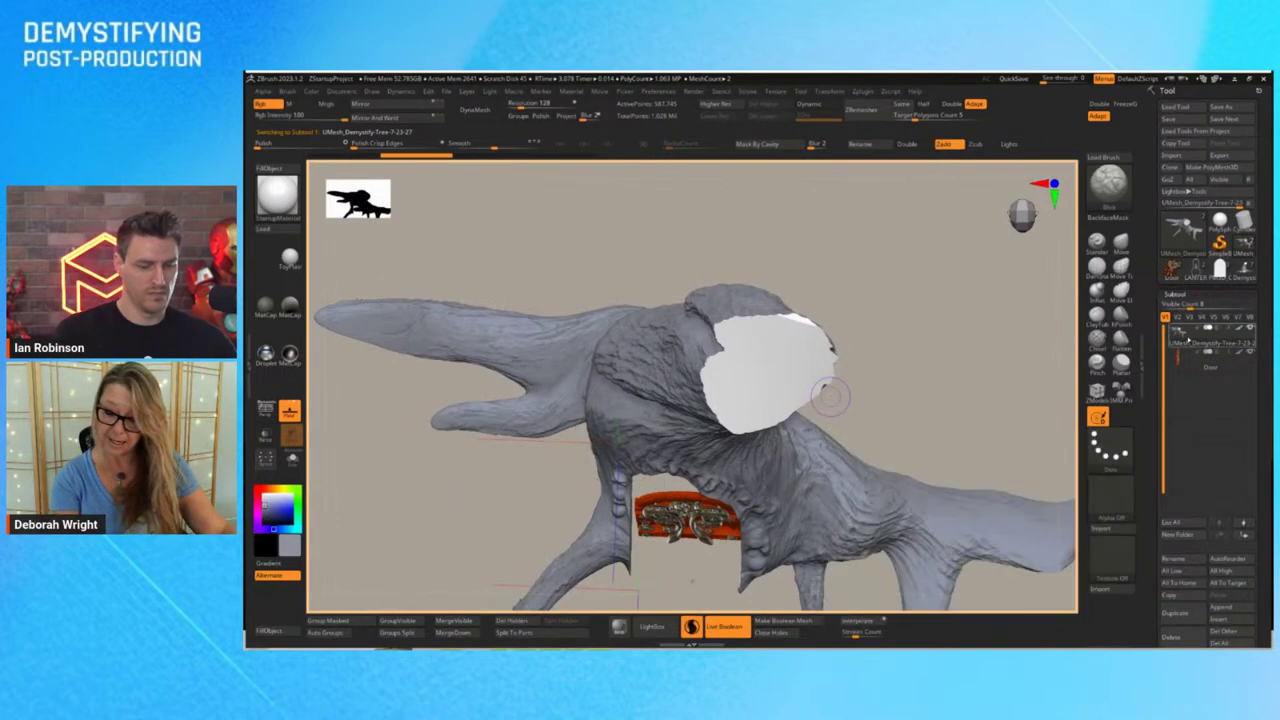
key(space)
mouse_move(726, 468)
mouse_down()
mouse_move(772, 471)
mouse_move(738, 470)
mouse_up()
drag(659, 459, 663, 460)
key(ctrl+z)
Pull the bark above the door outward over its upper edge with the Move Topological brush
key(b)
key(m)
key(v)
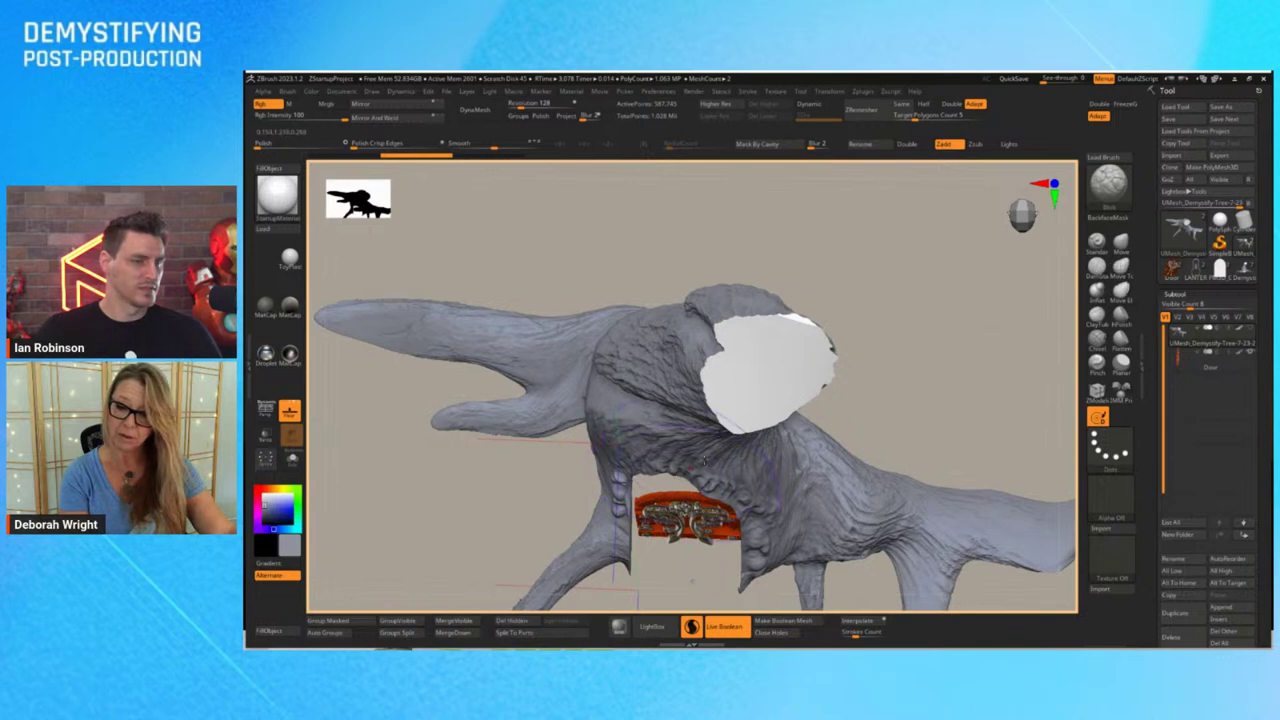
key(b)
key(m)
key(t)
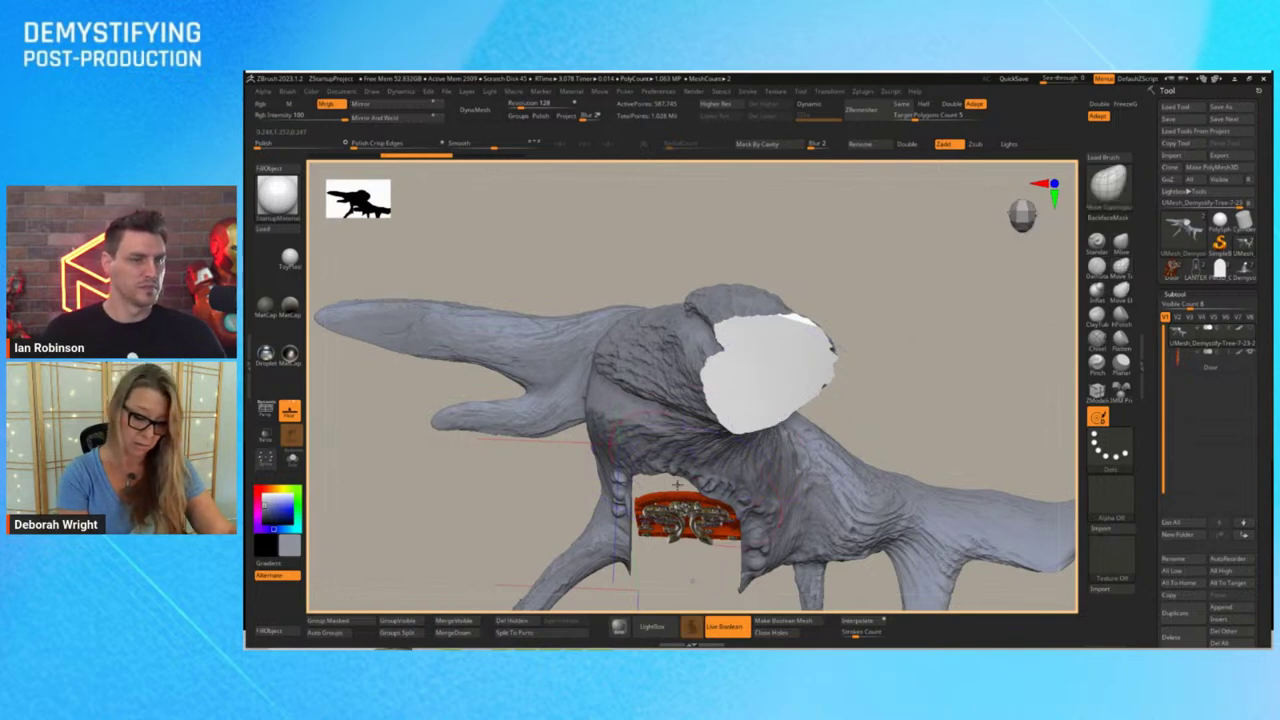
drag(668, 486, 635, 532)
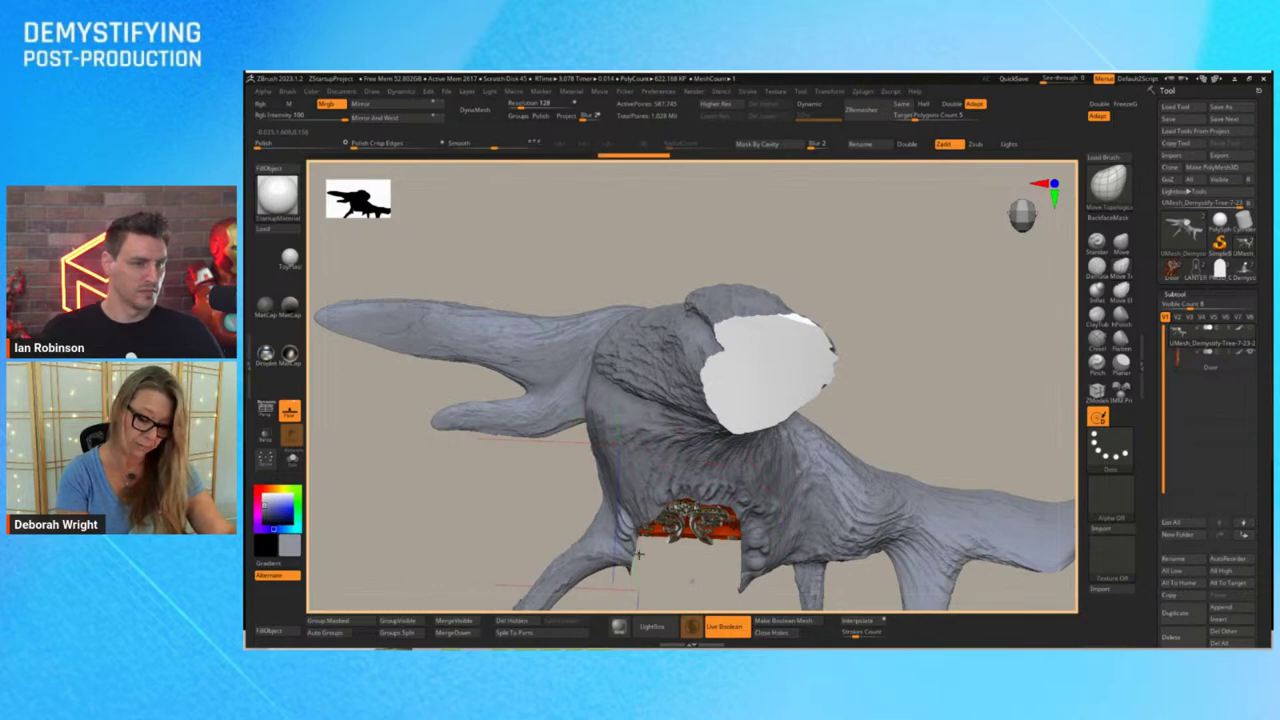
Reshape the bark edges on both sides of the door to follow the door's outline
drag(912, 408, 914, 323)
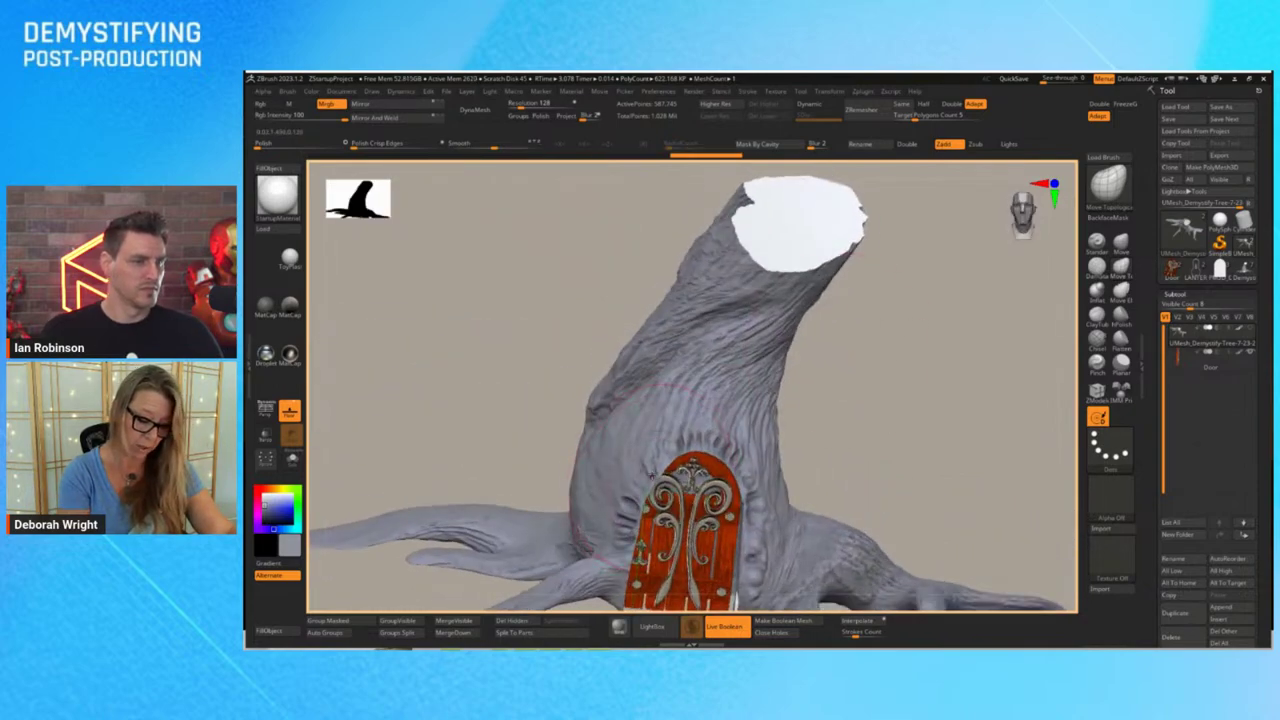
drag(647, 480, 625, 460)
drag(626, 526, 617, 524)
drag(755, 508, 761, 508)
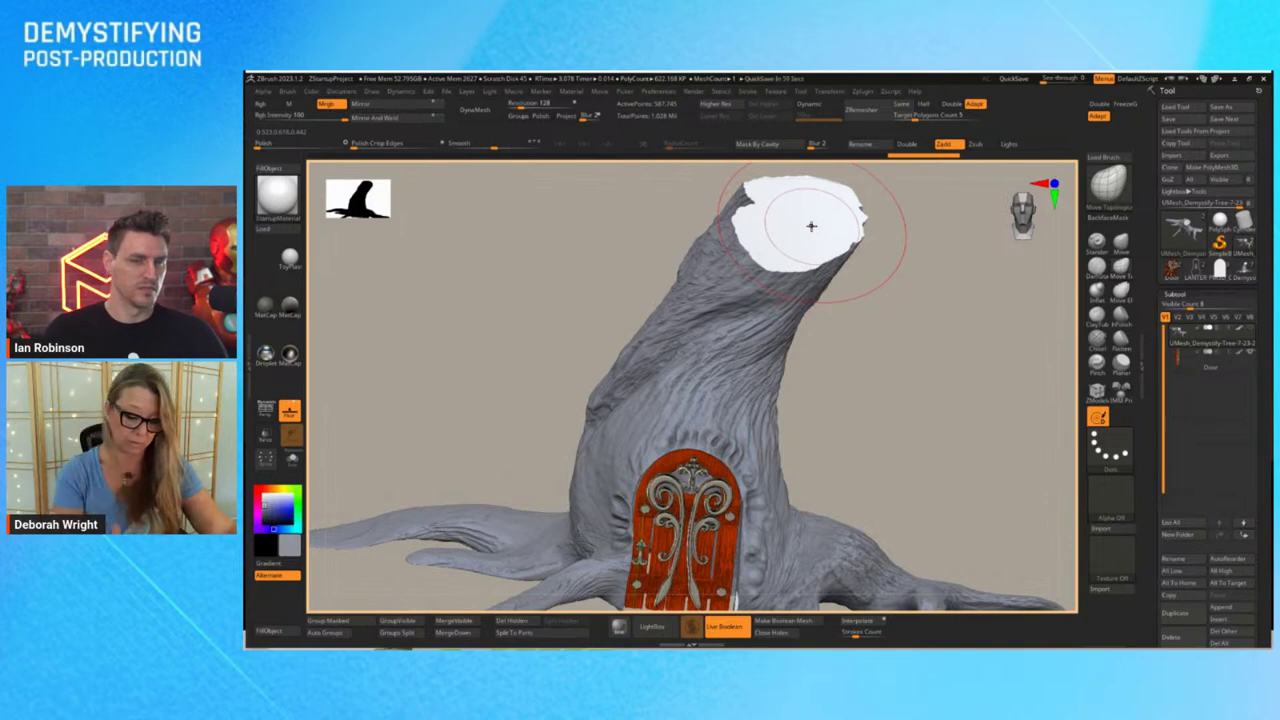
Push the lower trunk edge beside the door inward from the side with Move Topological
drag(871, 457, 918, 392)
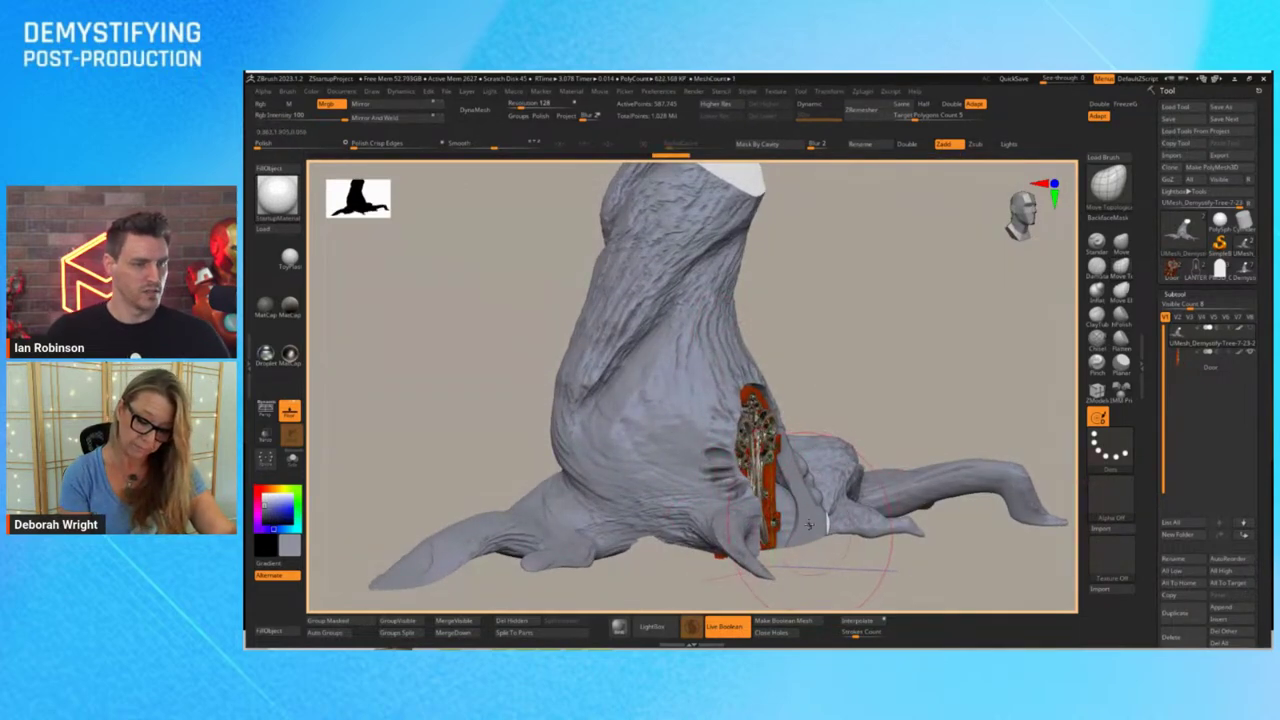
drag(809, 525, 786, 523)
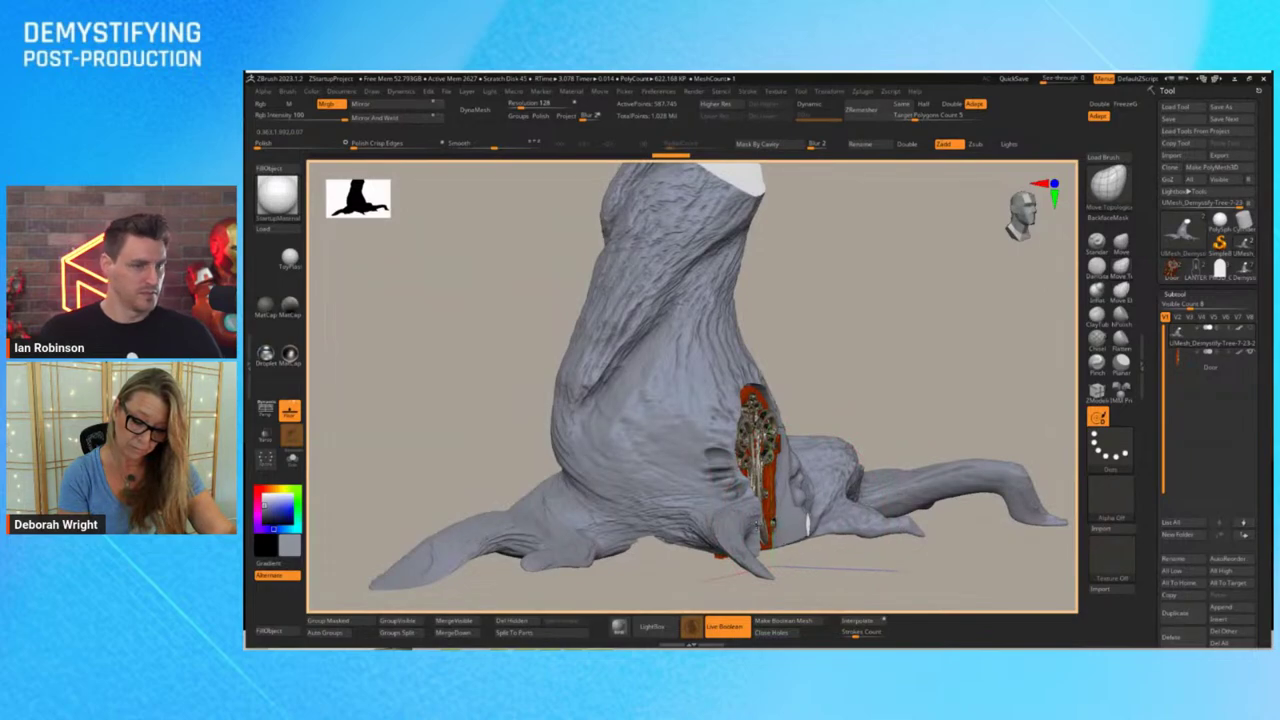
Load the CLAY_layers brush from the custom brush library and adjust its draw size
drag(905, 392, 955, 385)
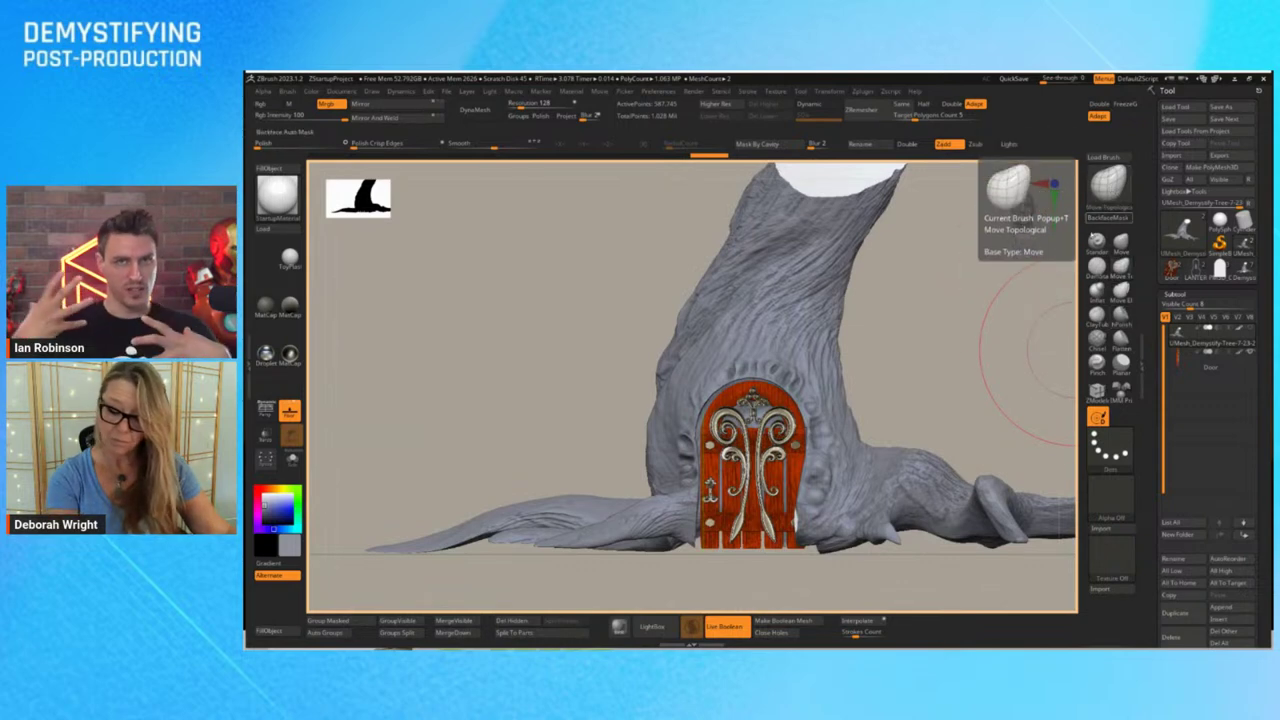
click(651, 626)
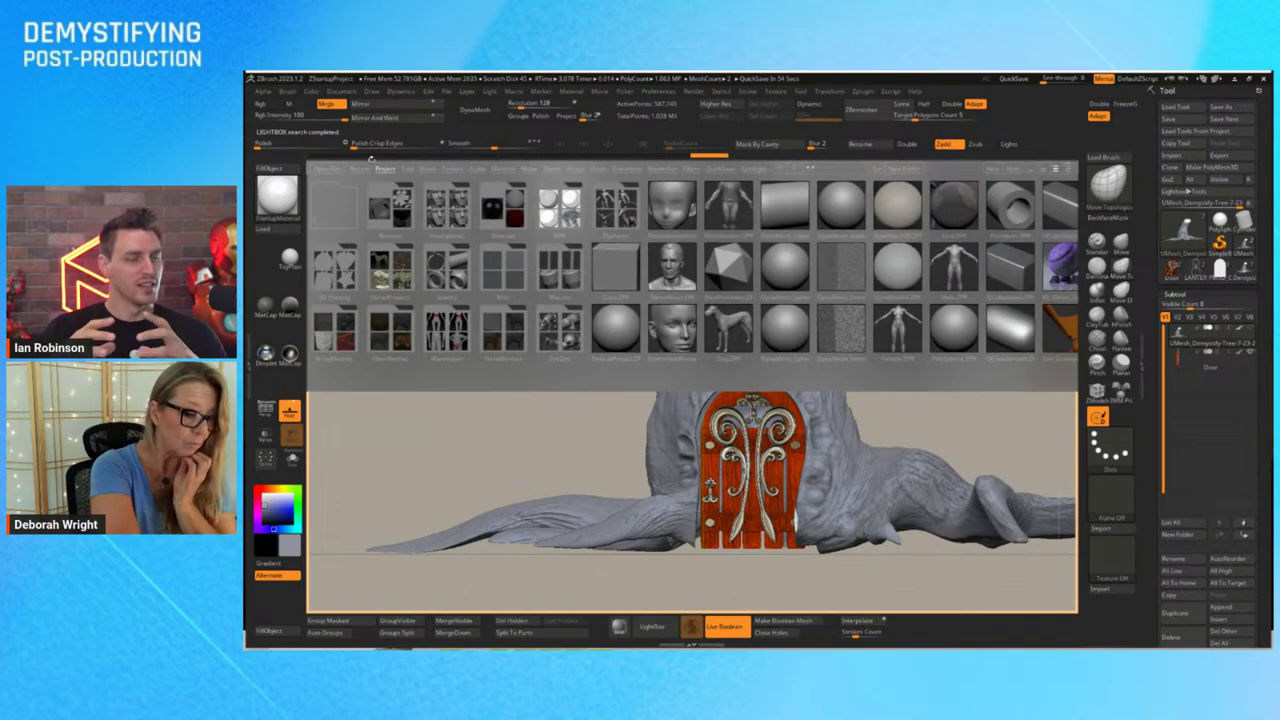
click(425, 169)
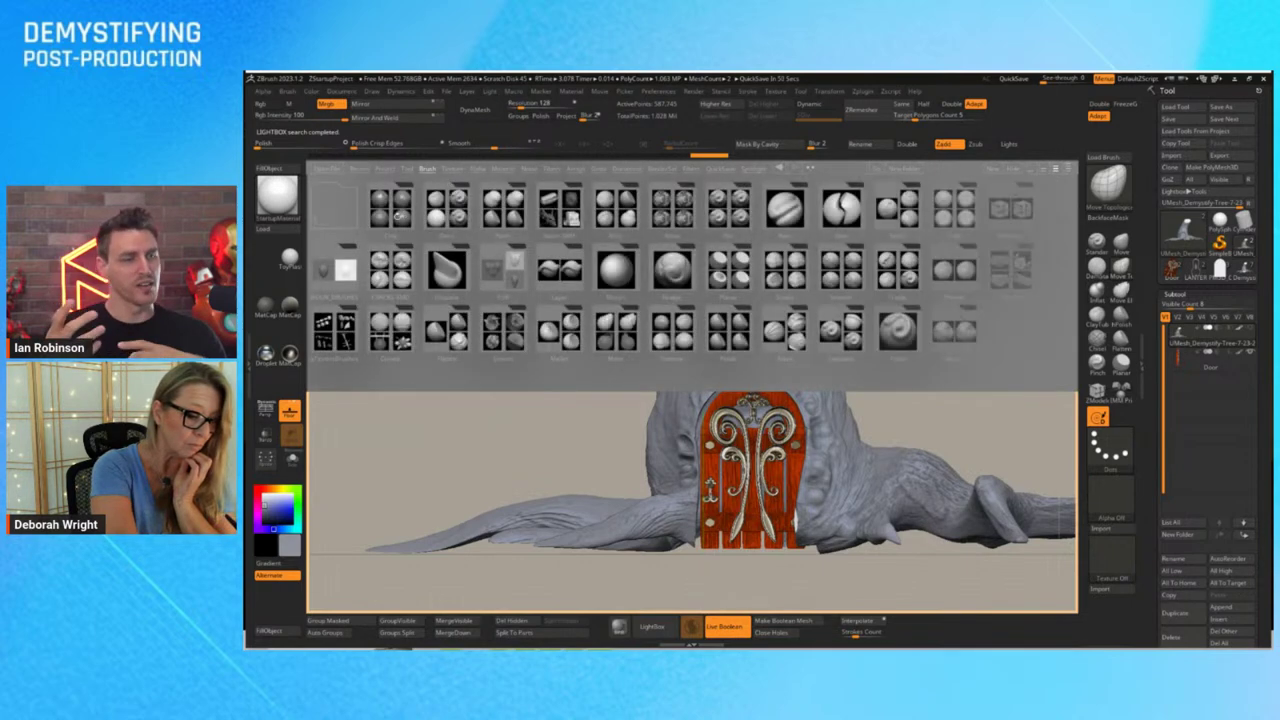
double_click(398, 220)
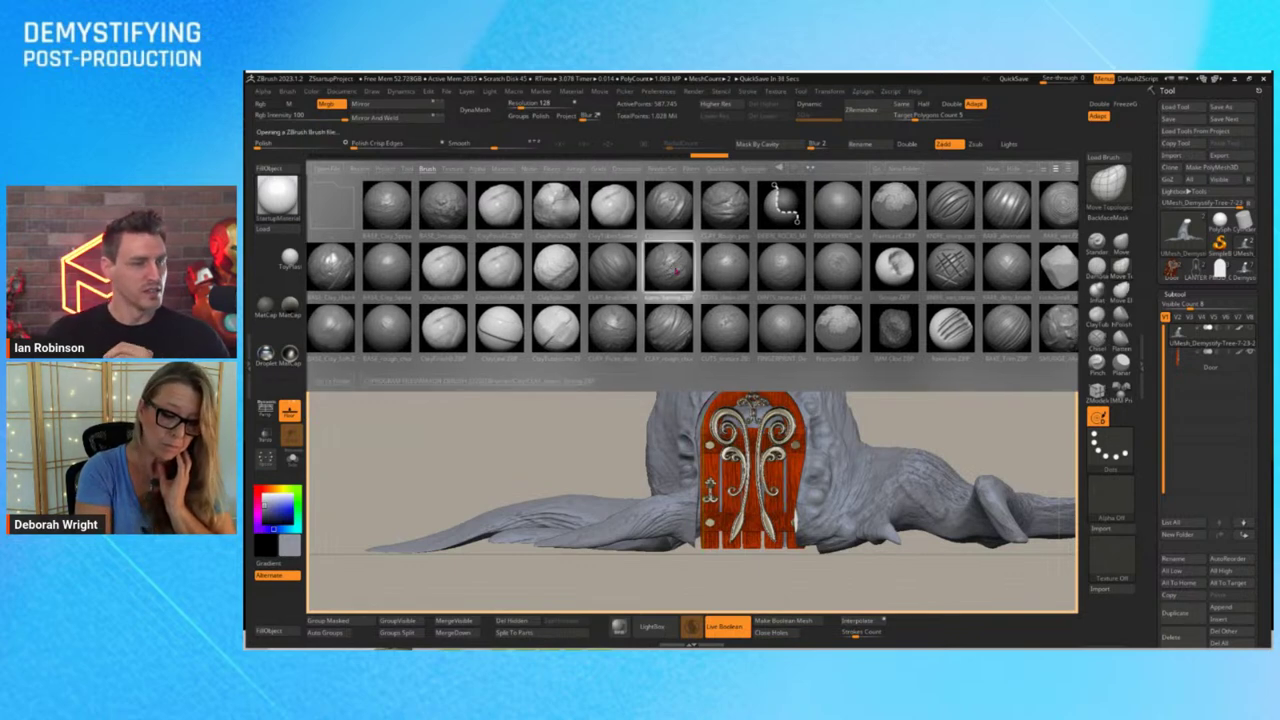
double_click(681, 272)
key(space)
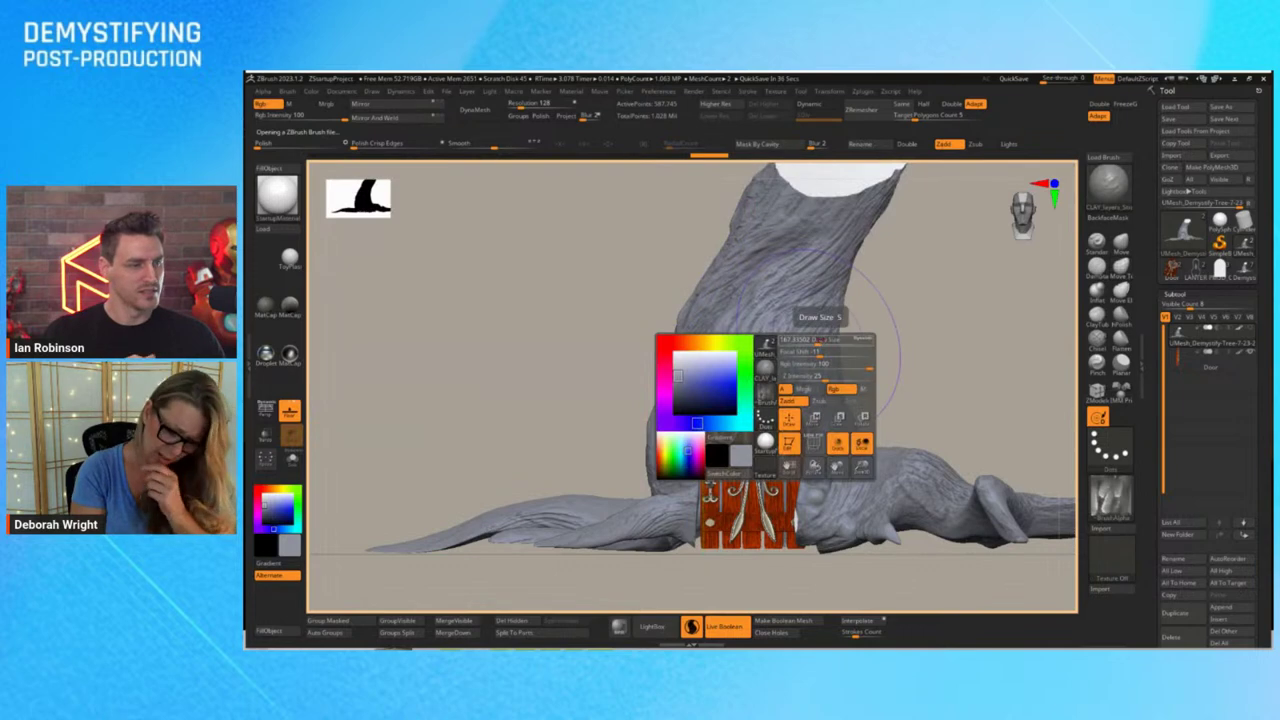
Build up layered bark texture on the root and around the door with CLAY_layers, smoothing over the arch
drag(958, 346, 952, 394)
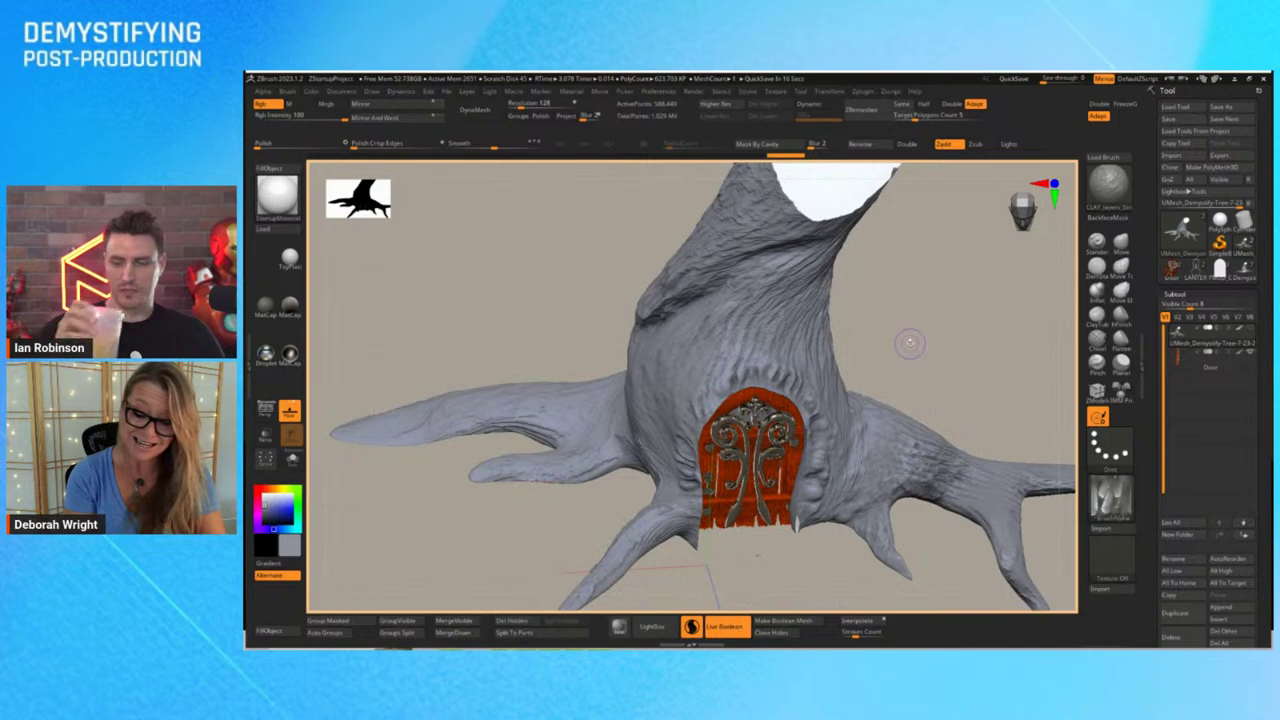
key(space)
drag(940, 387, 965, 386)
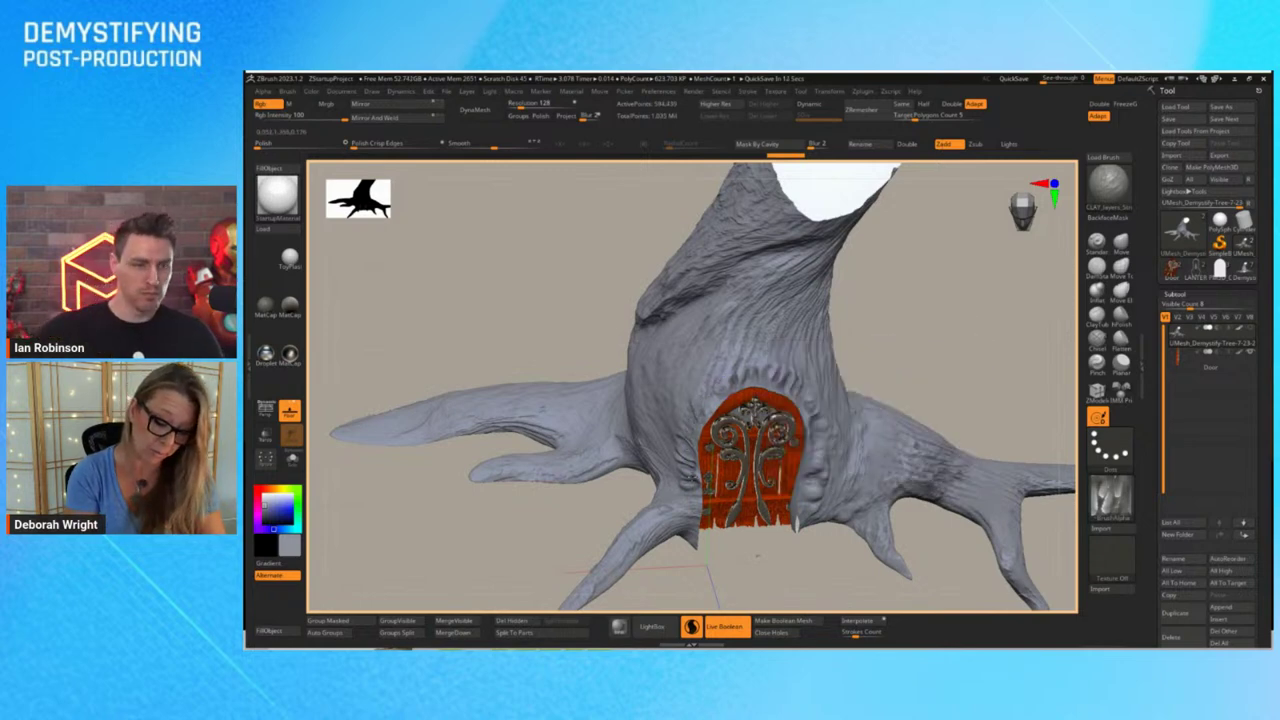
key(space)
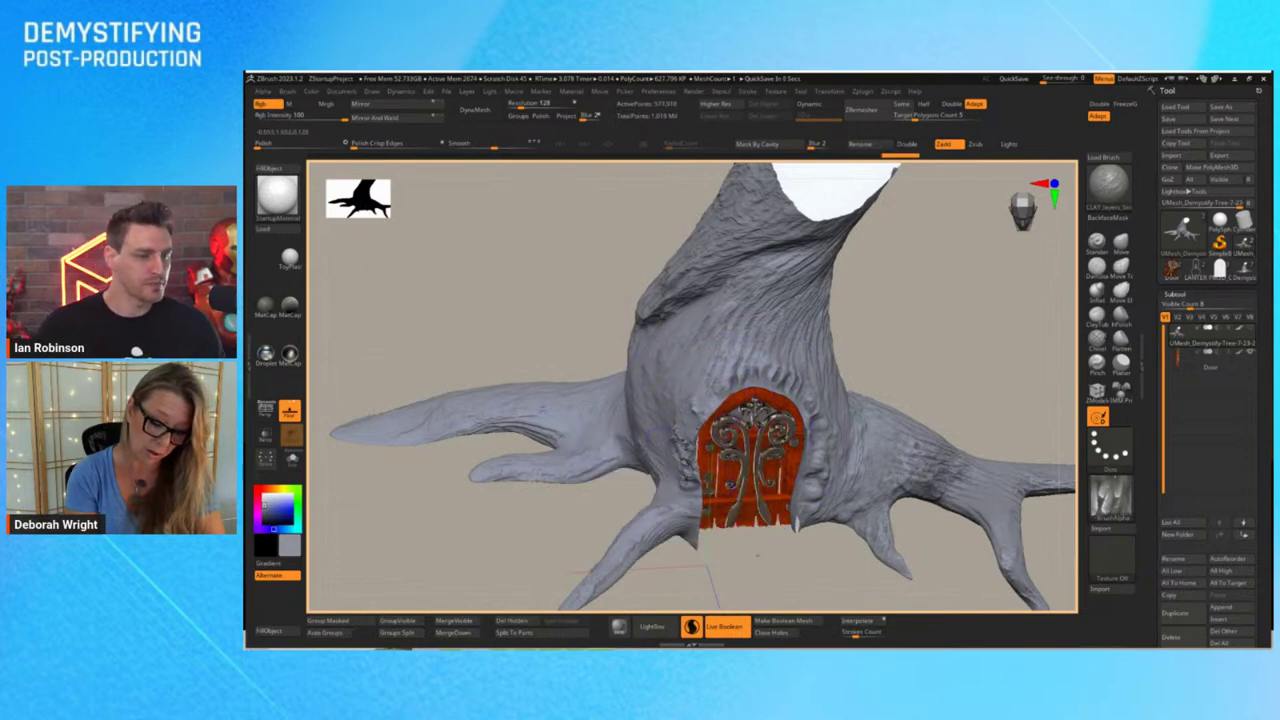
mouse_move(688, 461)
mouse_down()
mouse_move(694, 496)
mouse_move(686, 472)
mouse_up()
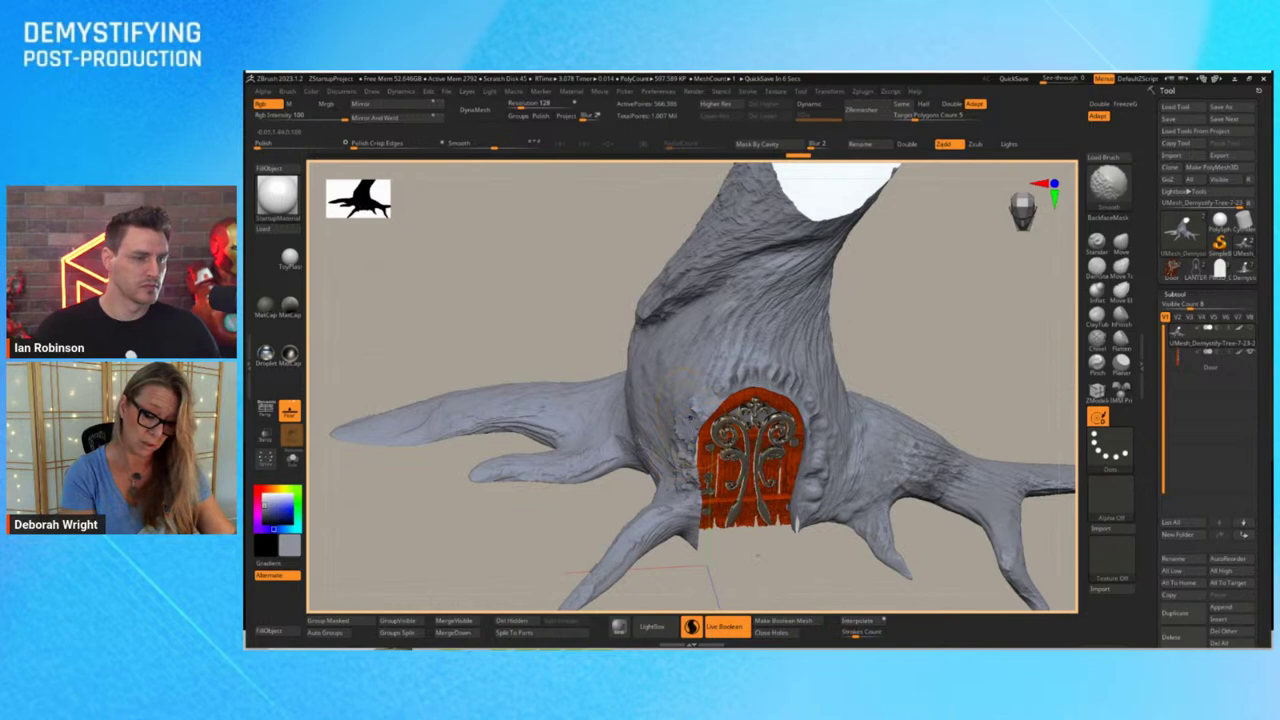
mouse_move(704, 414)
shift+mouse_down()
mouse_move(690, 450)
mouse_move(708, 410)
mouse_move(776, 376)
mouse_move(822, 416)
shift+mouse_up()
key(shift)
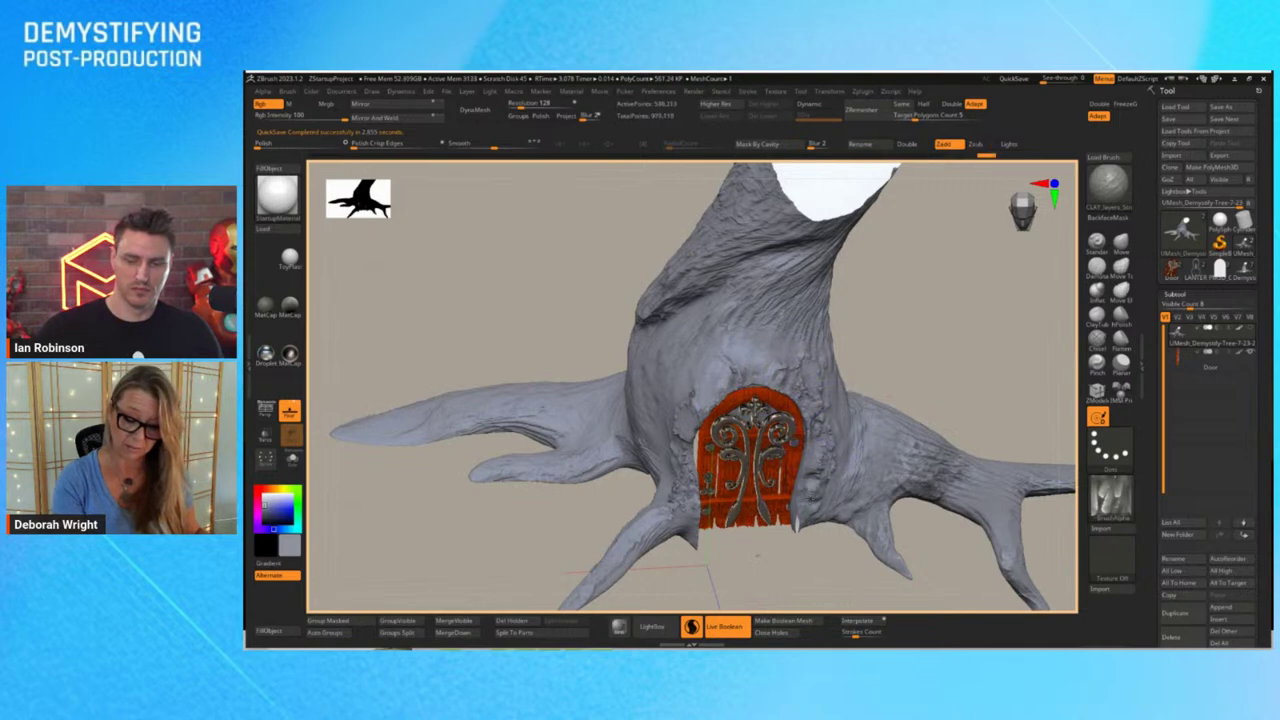
Add more clay layers along both sides of the door frame and smooth the rough bark on them
drag(934, 366, 919, 338)
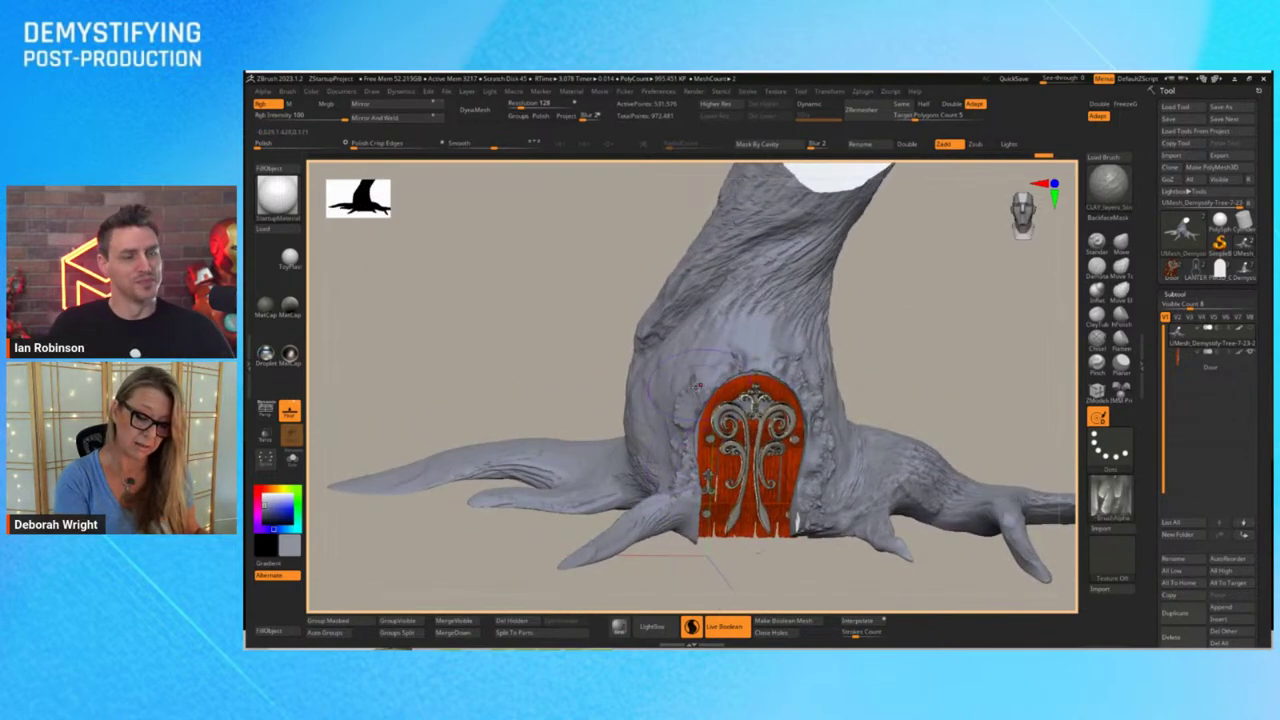
key(space)
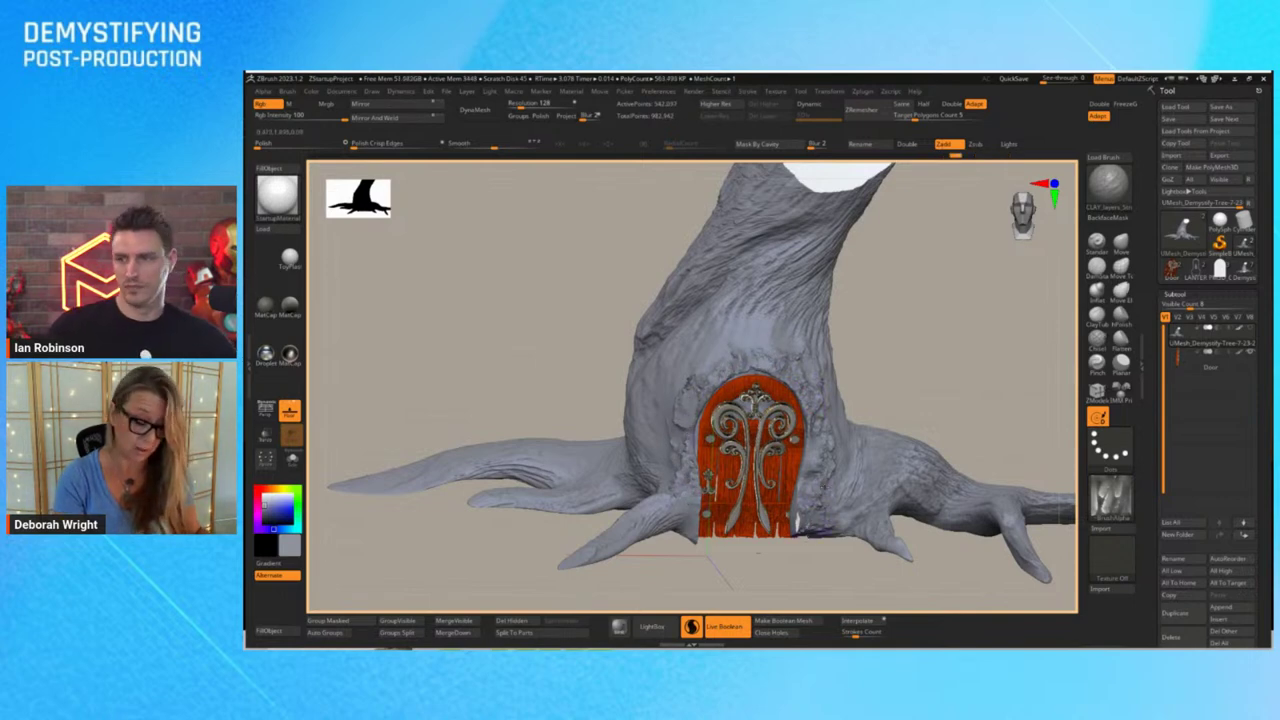
drag(818, 531, 834, 444)
shift+drag(811, 395, 830, 440)
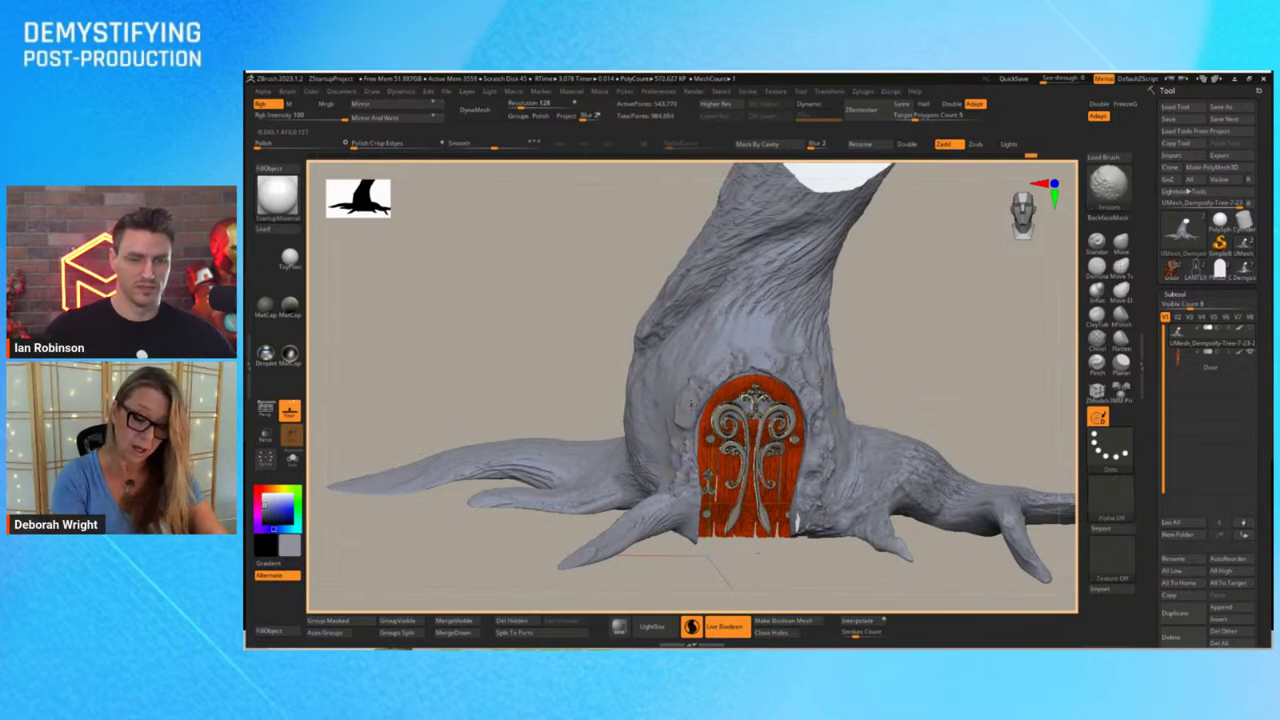
drag(808, 547, 834, 465)
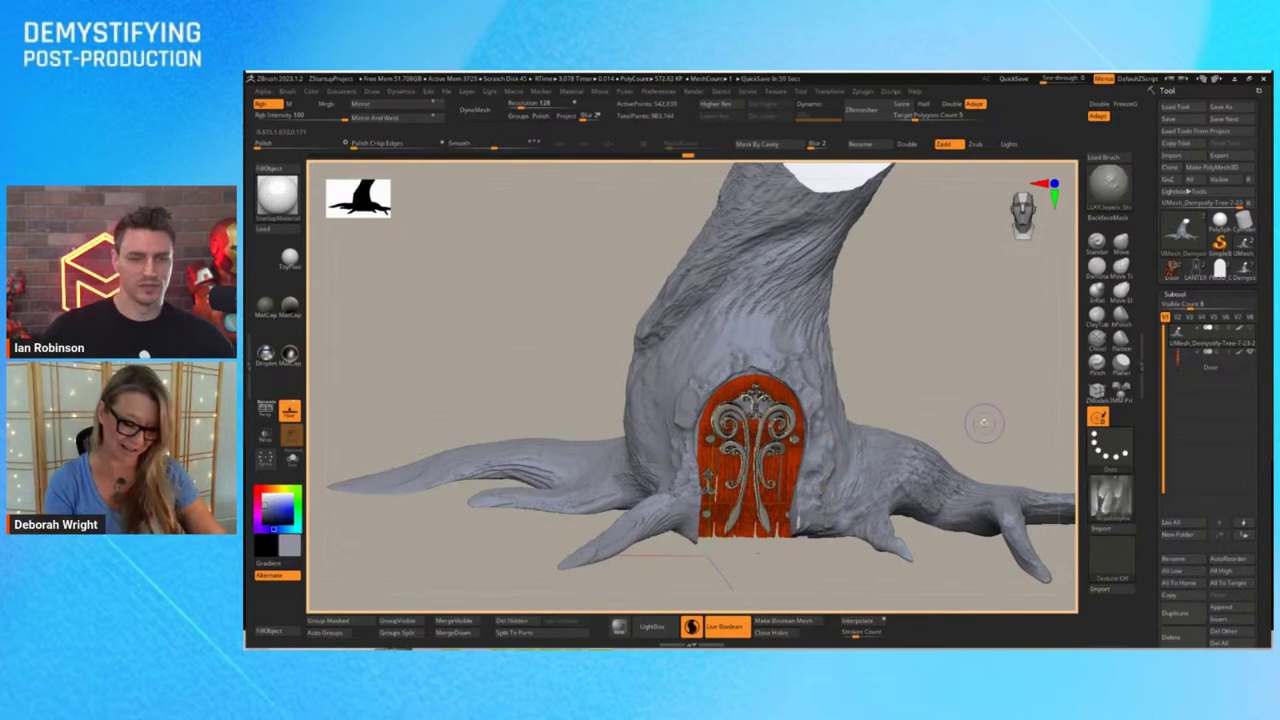
drag(701, 470, 697, 498)
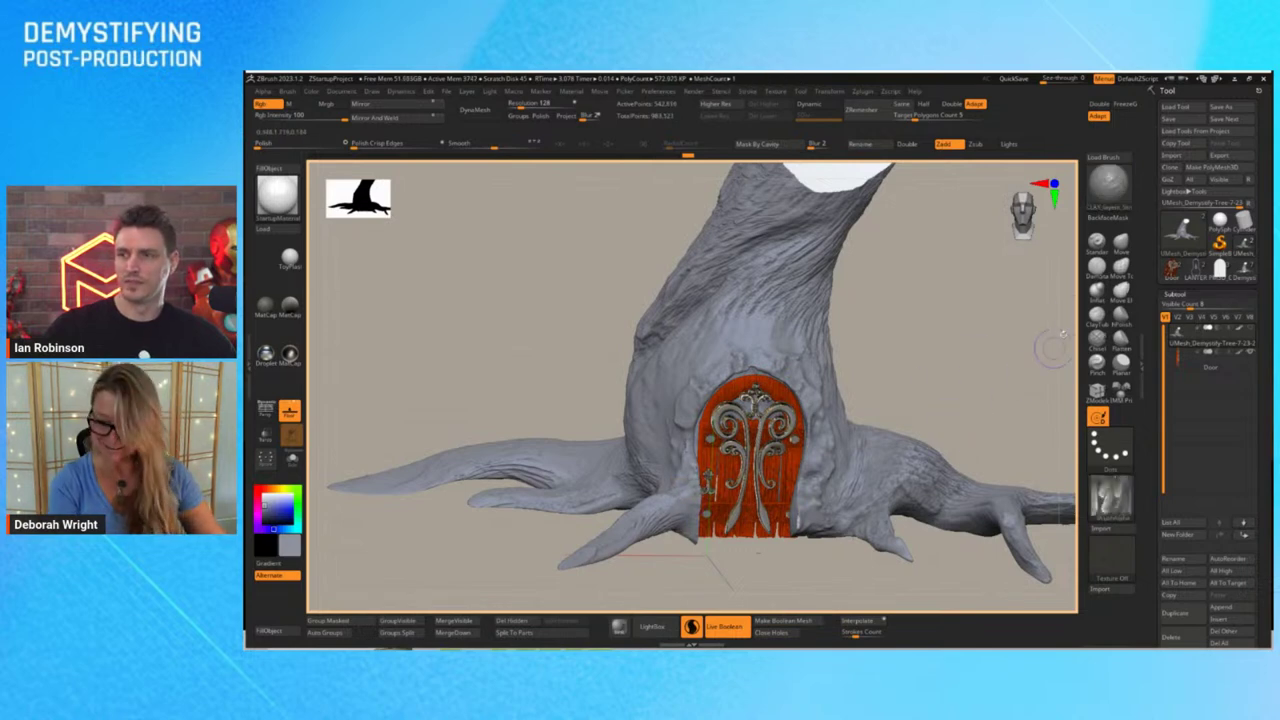
Raise rounded bumps in the bark along both sides and the arch of the door with the Blob brush
click(1108, 194)
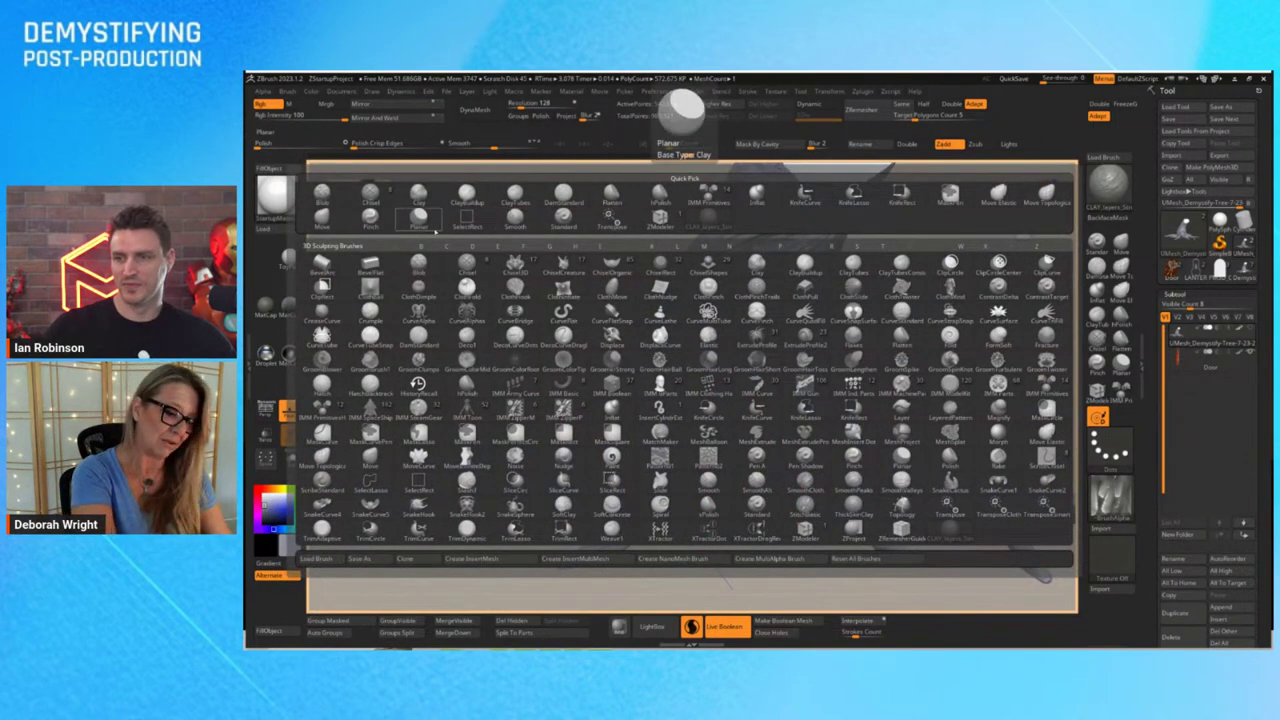
click(343, 191)
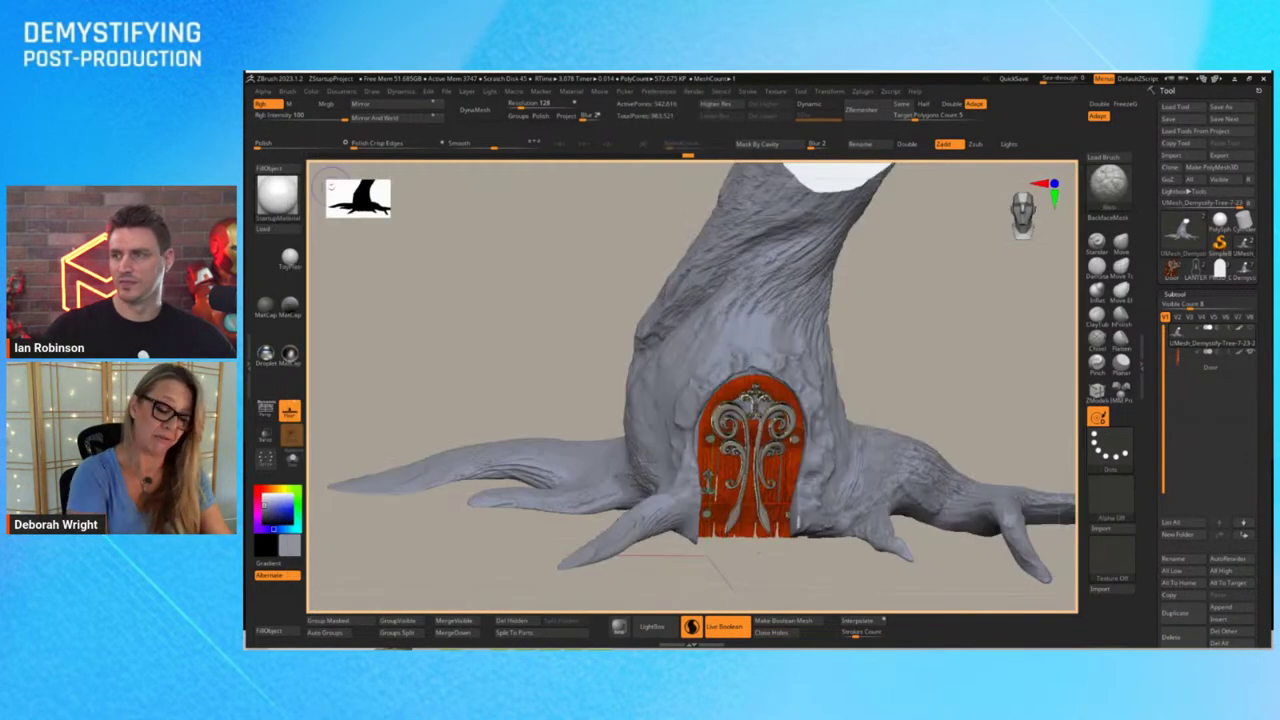
drag(676, 443, 688, 481)
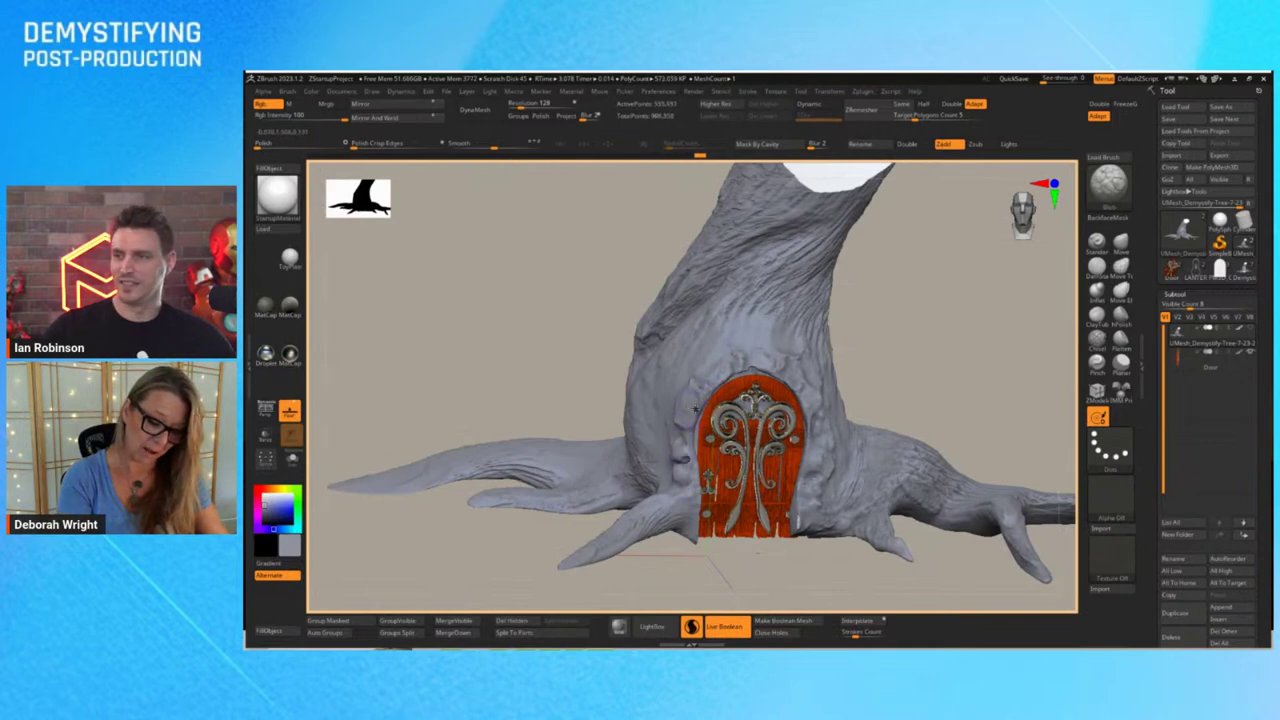
drag(696, 410, 688, 444)
drag(709, 386, 728, 374)
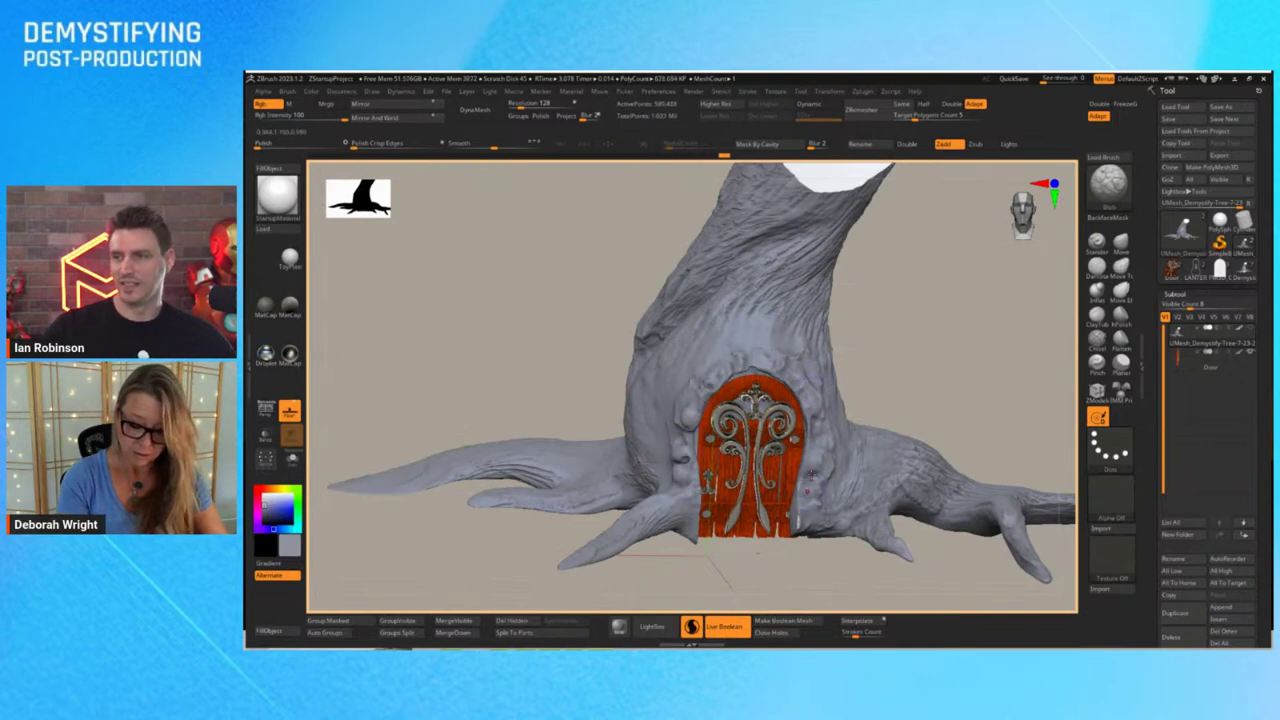
mouse_move(812, 476)
mouse_down()
mouse_move(815, 492)
mouse_move(808, 340)
mouse_up()
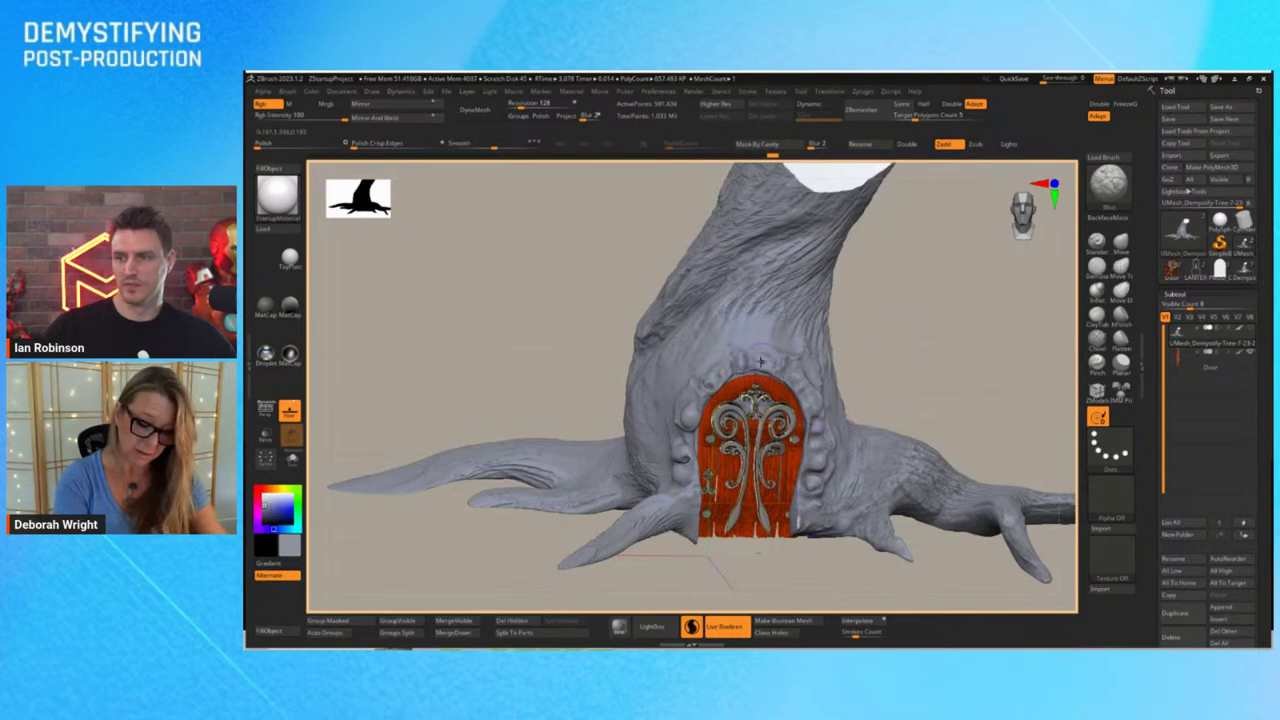
drag(731, 369, 716, 377)
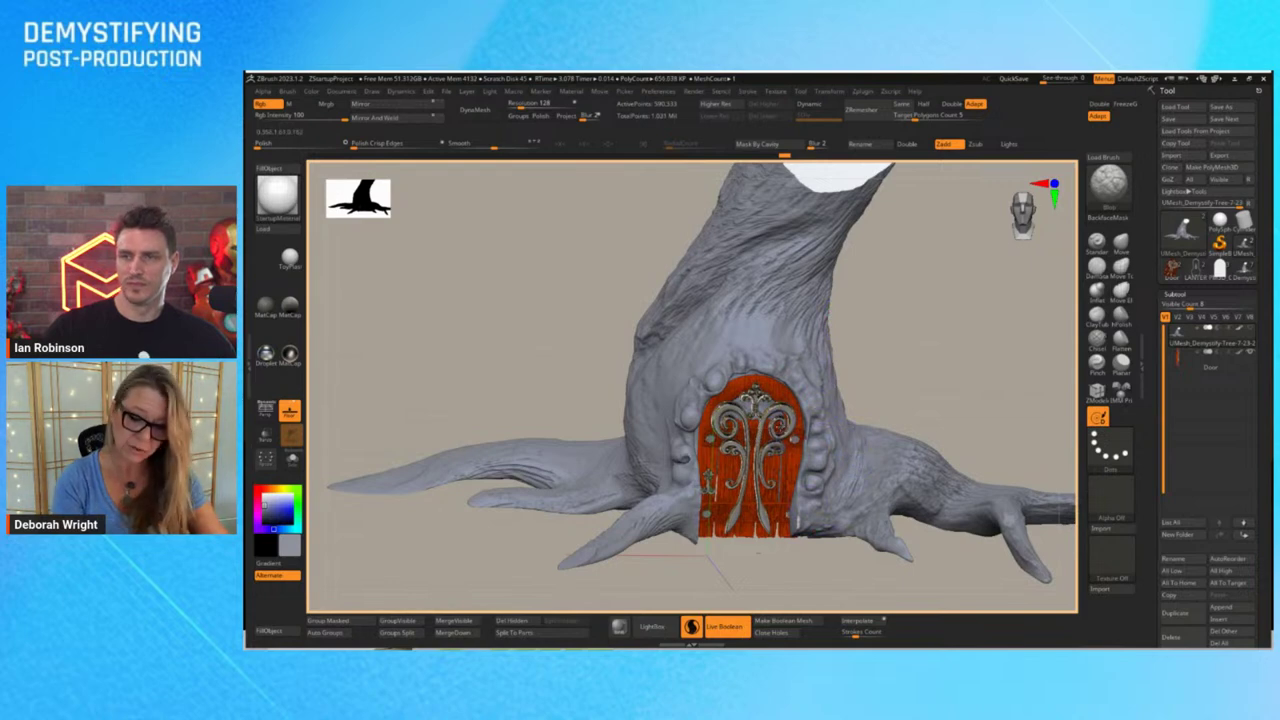
Load the alternative bark brush from the brush library and carve bark grooves into the bumps around the door
click(1110, 190)
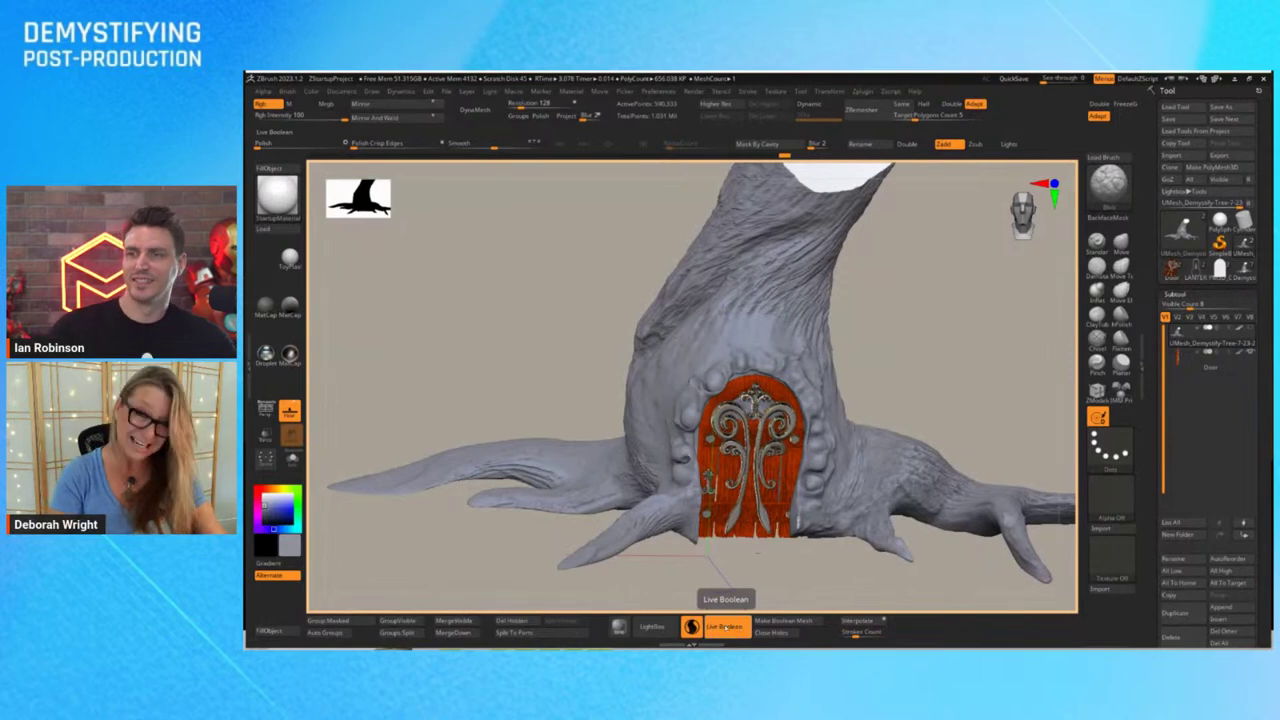
click(657, 621)
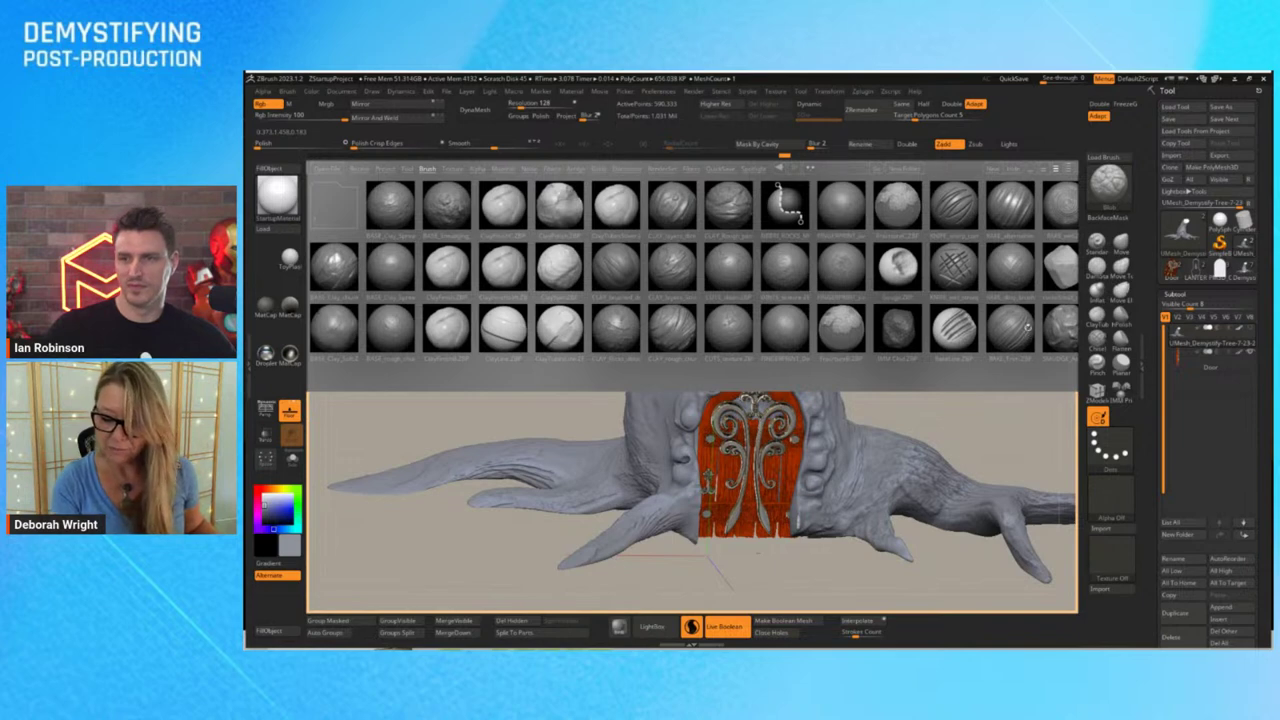
double_click(1004, 216)
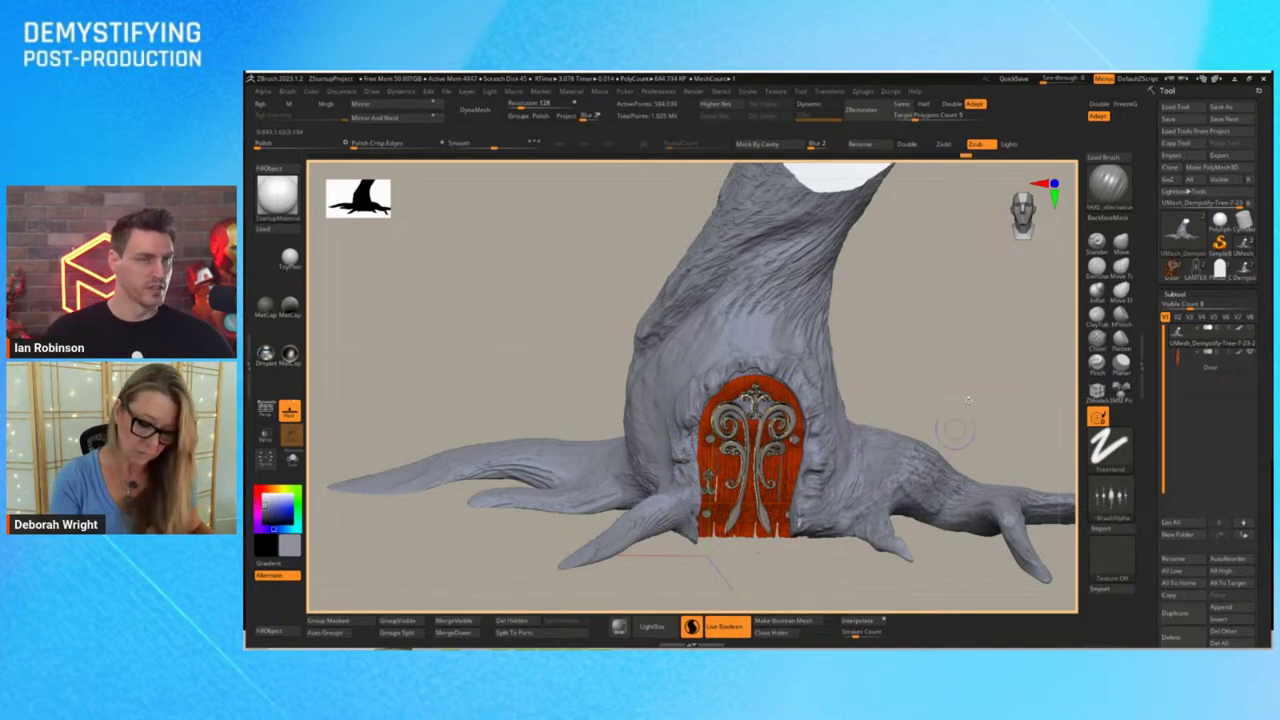
Adjust the lower bark edge beside the door from above with the Move Topological brush
key(space)
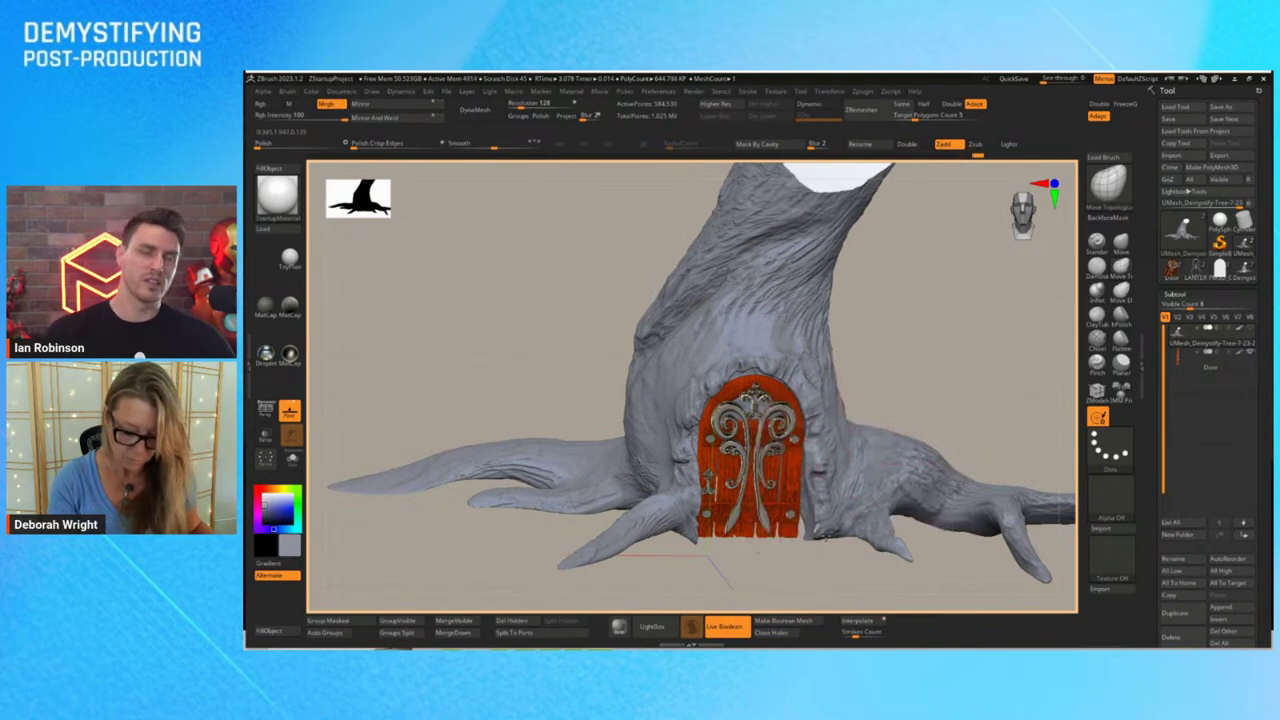
mouse_move(951, 403)
mouse_down()
mouse_move(954, 485)
mouse_move(937, 488)
mouse_up()
drag(828, 561, 816, 563)
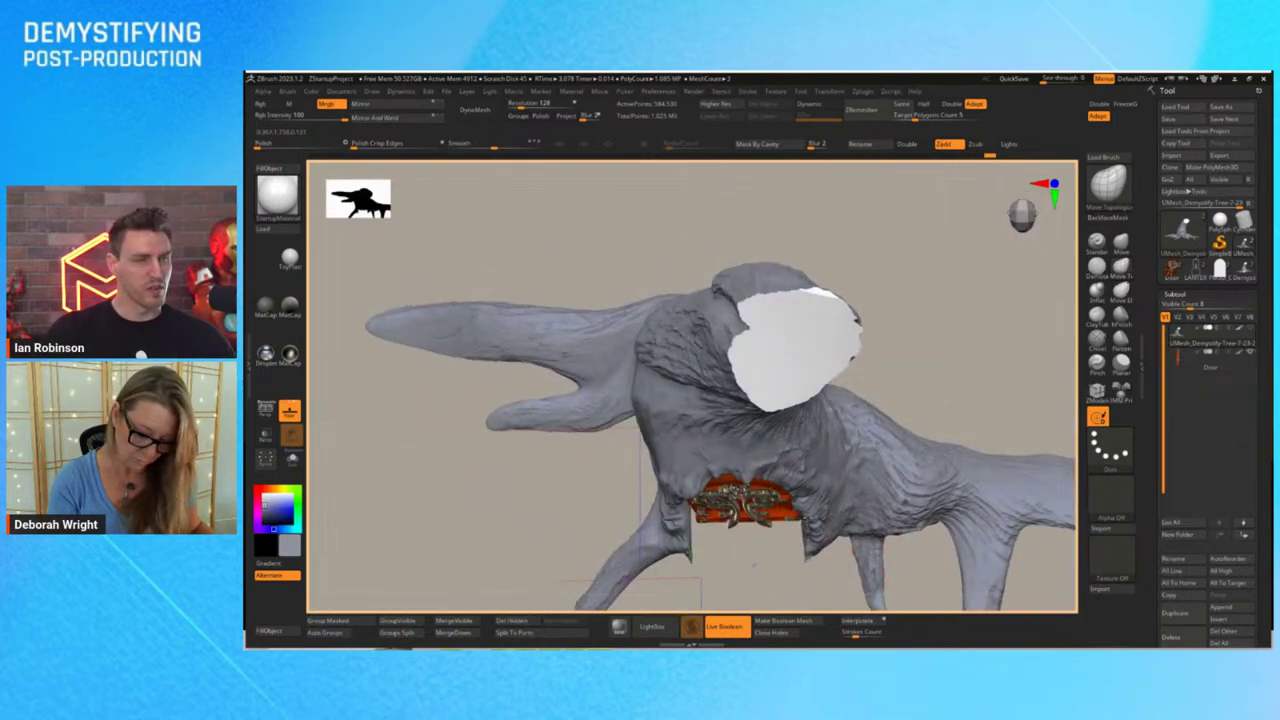
mouse_move(811, 530)
right_down()
mouse_move(951, 354)
mouse_move(880, 320)
right_up()
key(space)
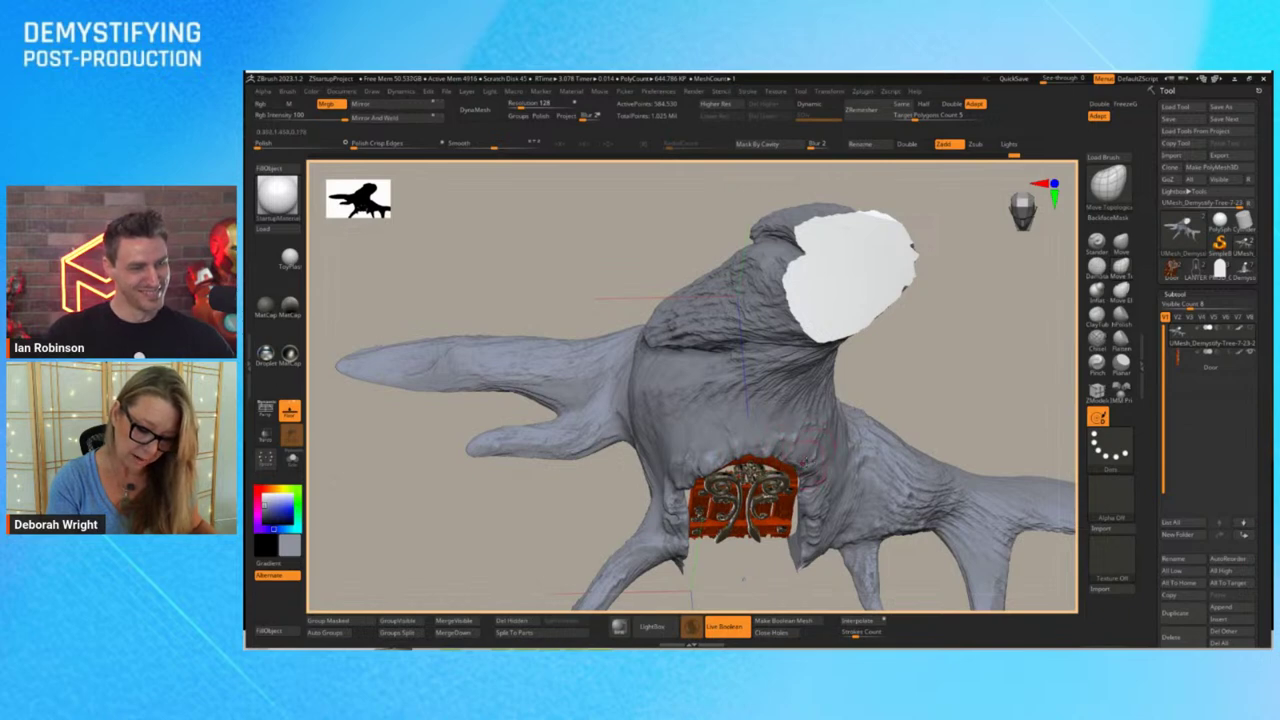
mouse_move(911, 401)
mouse_down()
mouse_move(960, 363)
mouse_move(843, 443)
mouse_move(856, 426)
mouse_move(812, 482)
mouse_up()
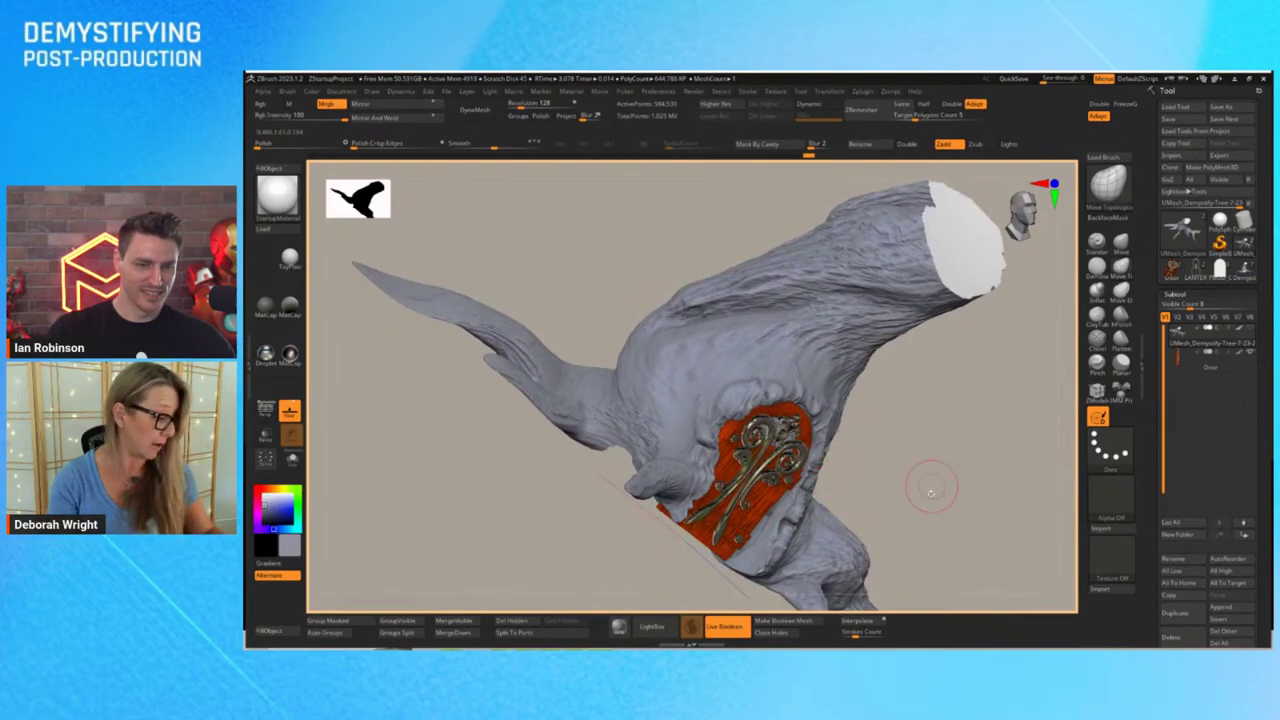
shift+drag(998, 450, 964, 448)
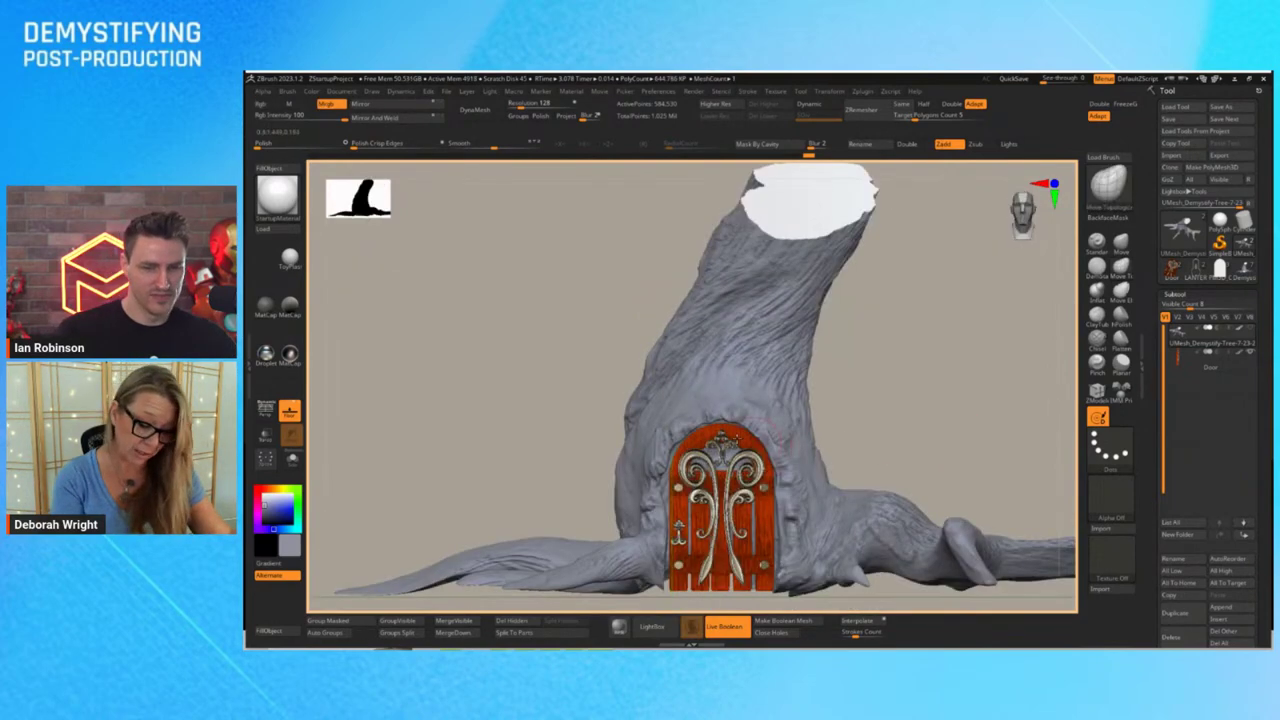
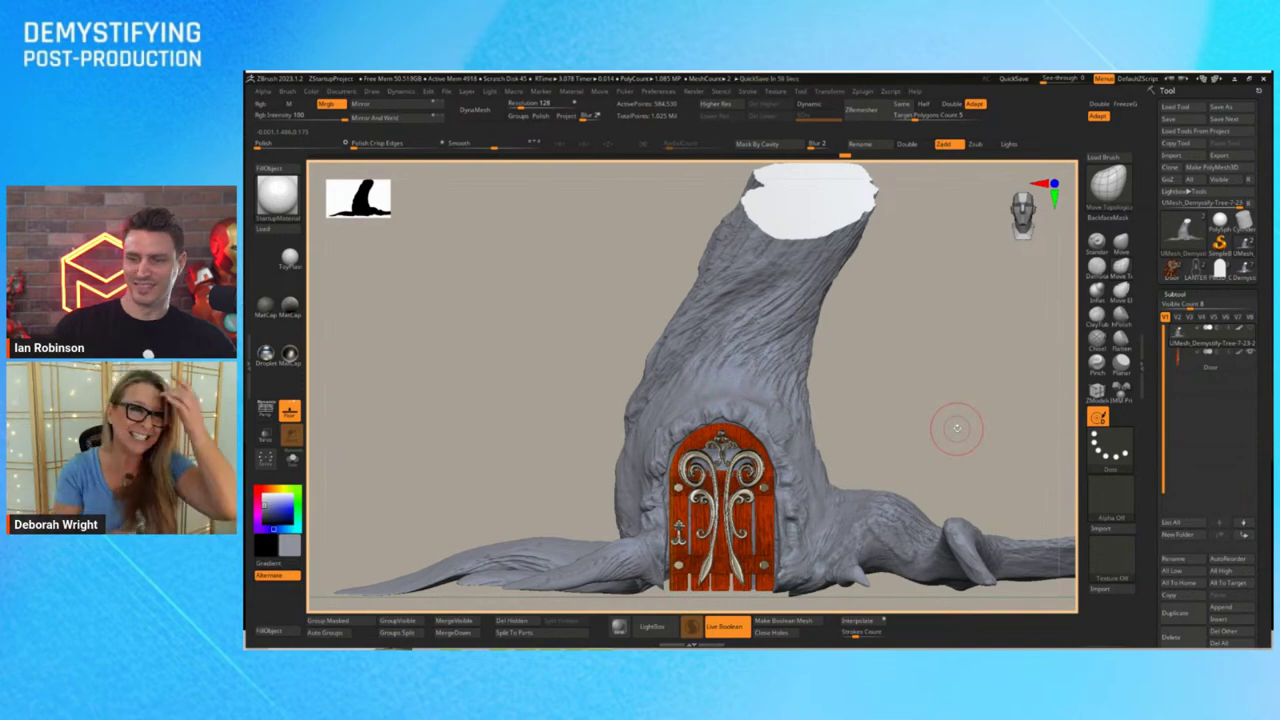
drag(933, 463, 970, 460)
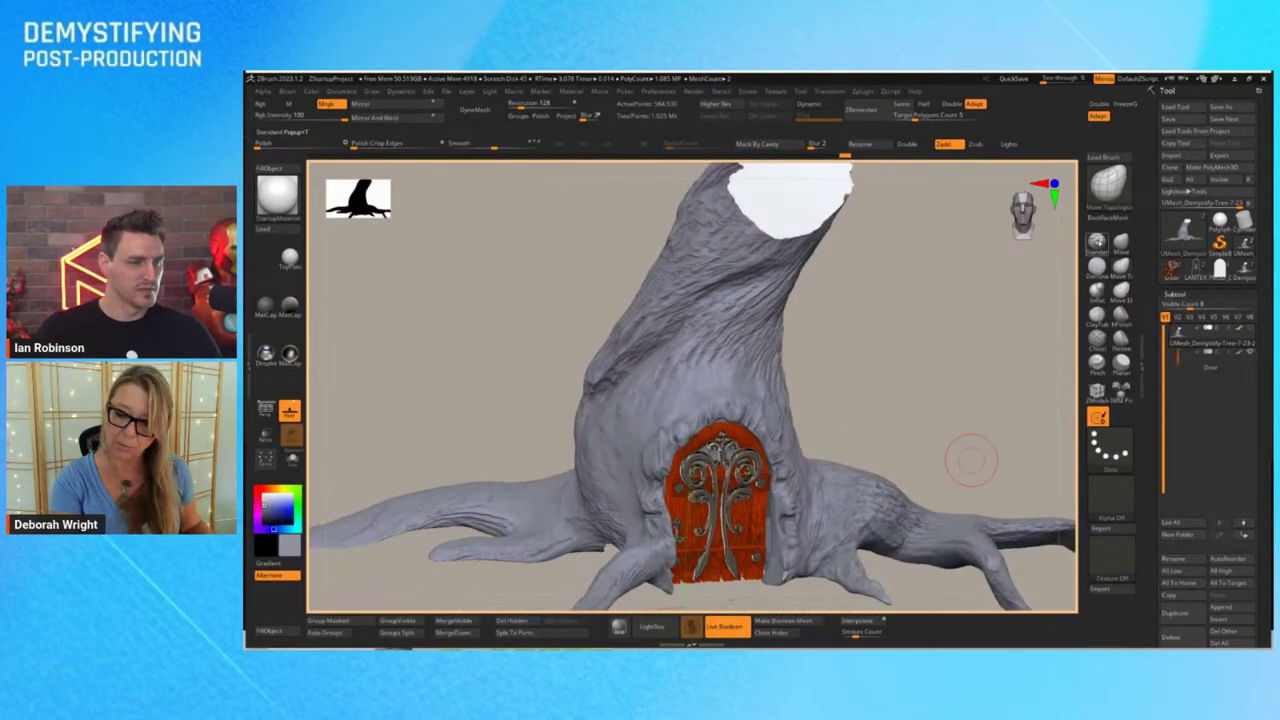
Import all the Hi-Contrast bark alphas and Tree-end-Knothole from the Alphas folder, keeping Tree-end-Knothole as the Standard brush's alpha
click(1110, 497)
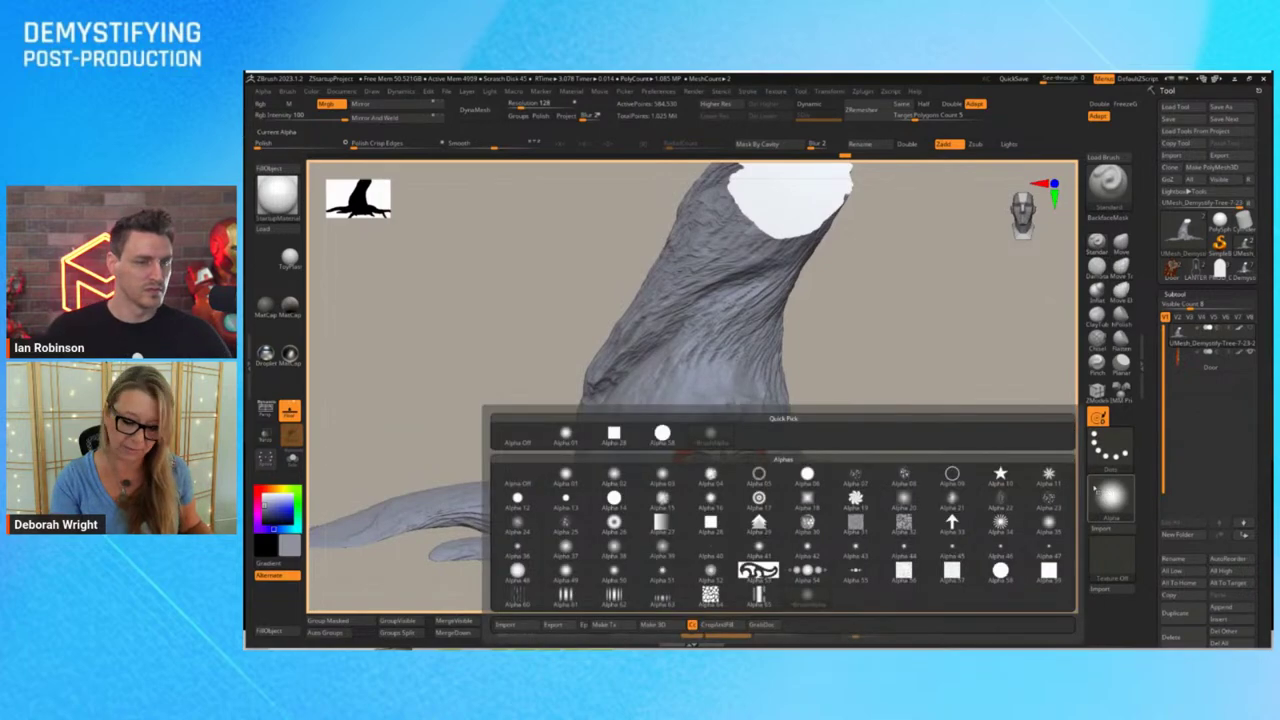
click(519, 621)
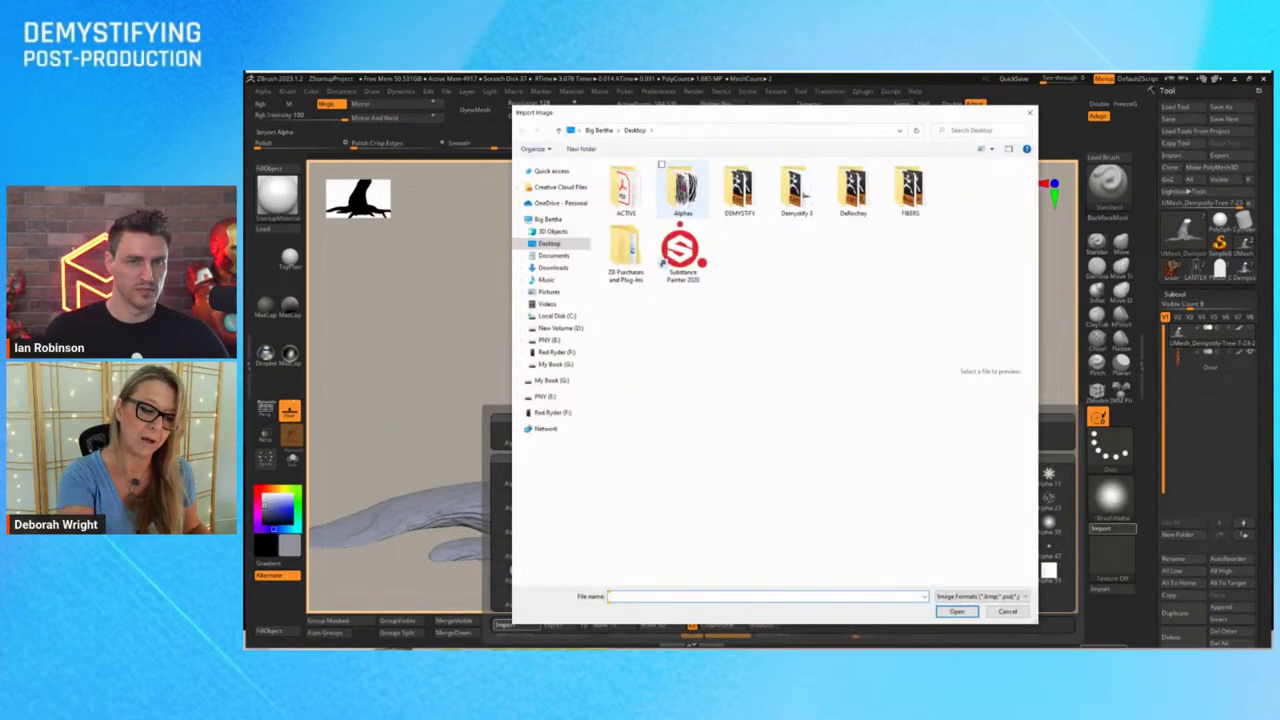
double_click(683, 188)
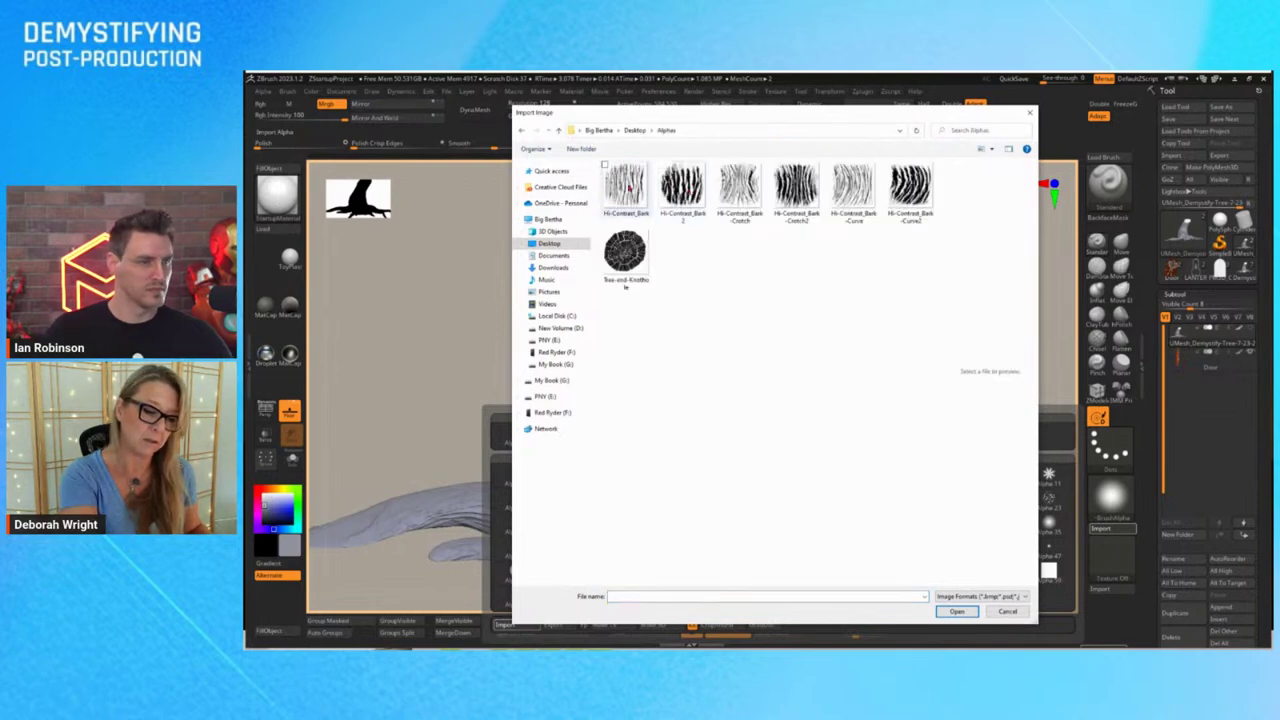
click(626, 183)
shift+click(625, 282)
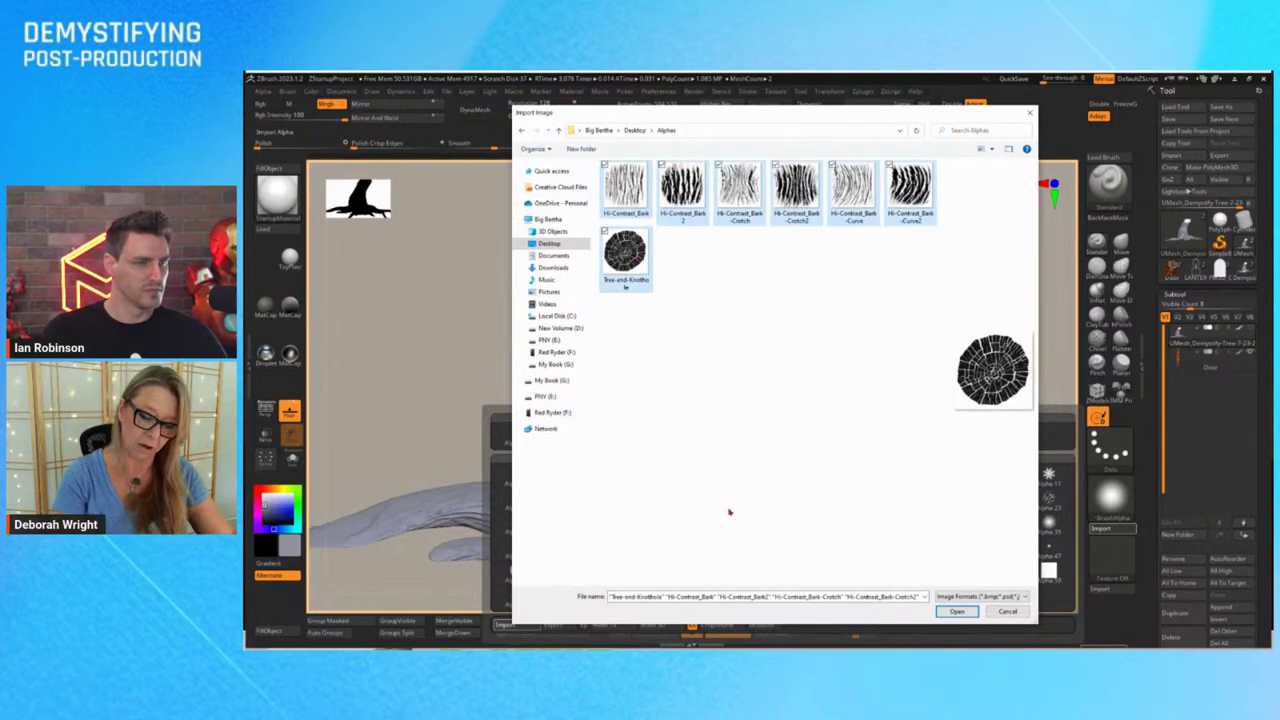
click(975, 611)
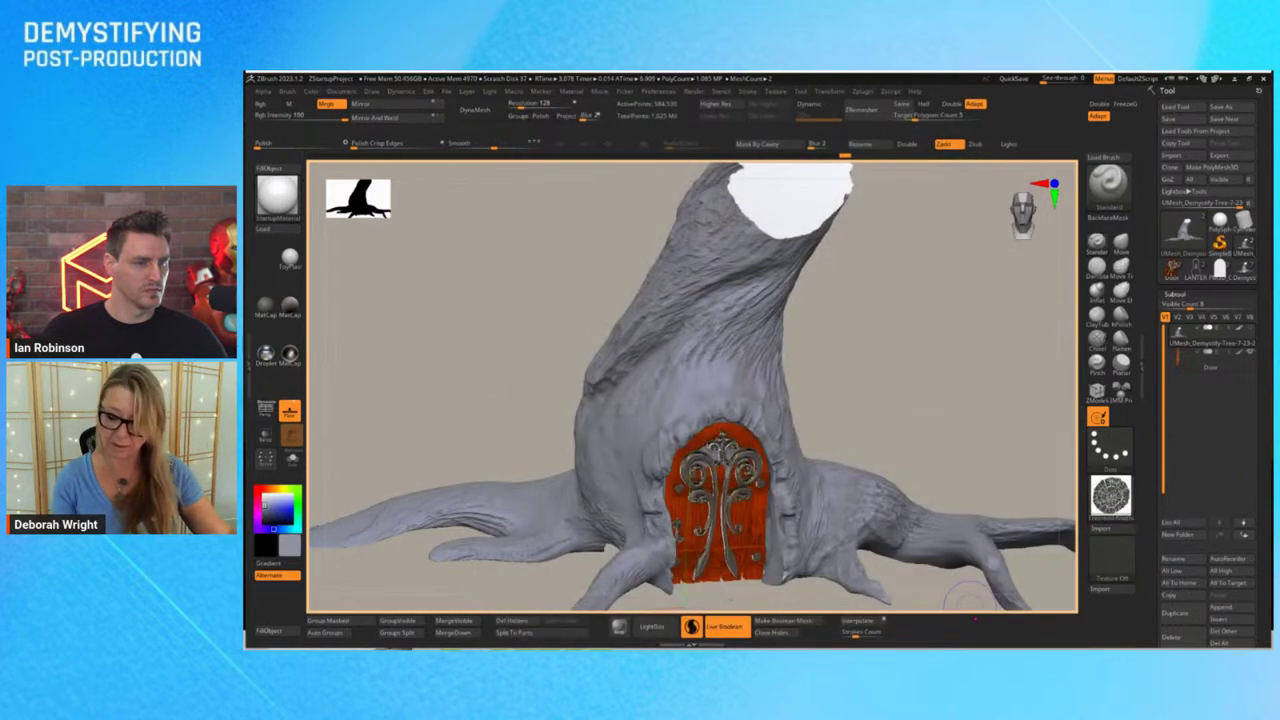
click(1110, 495)
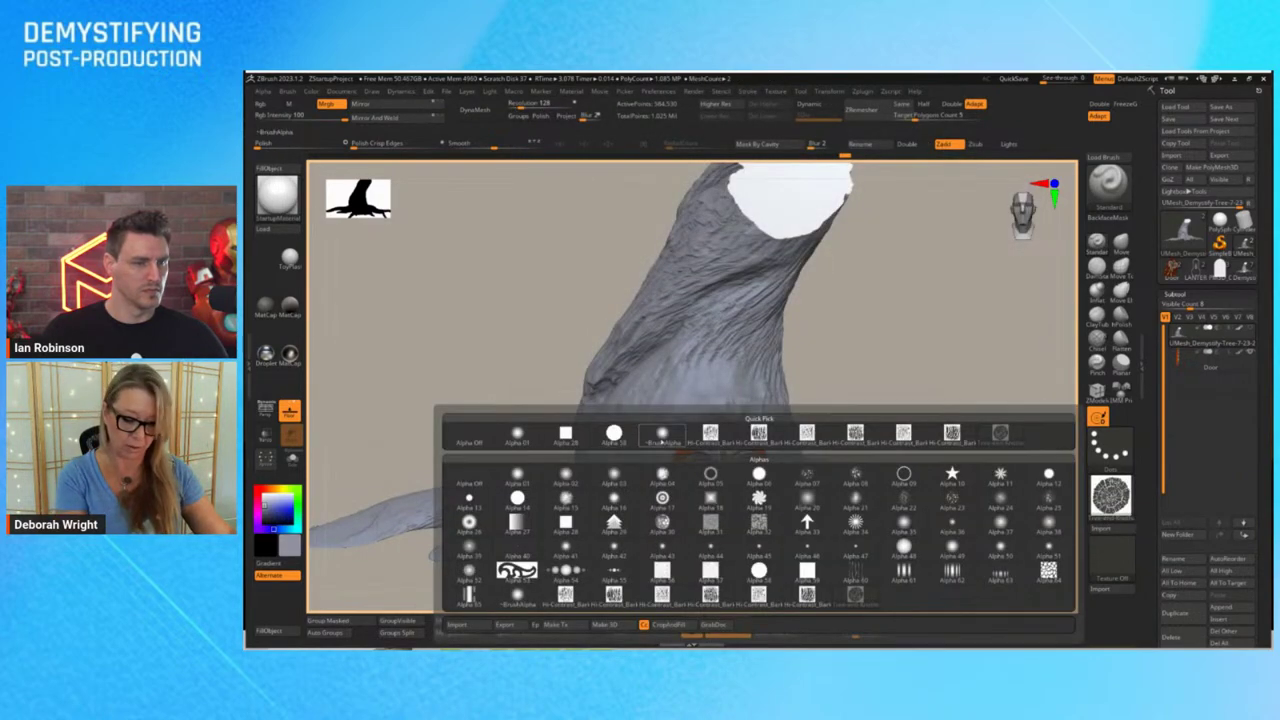
mouse_move(1003, 436)
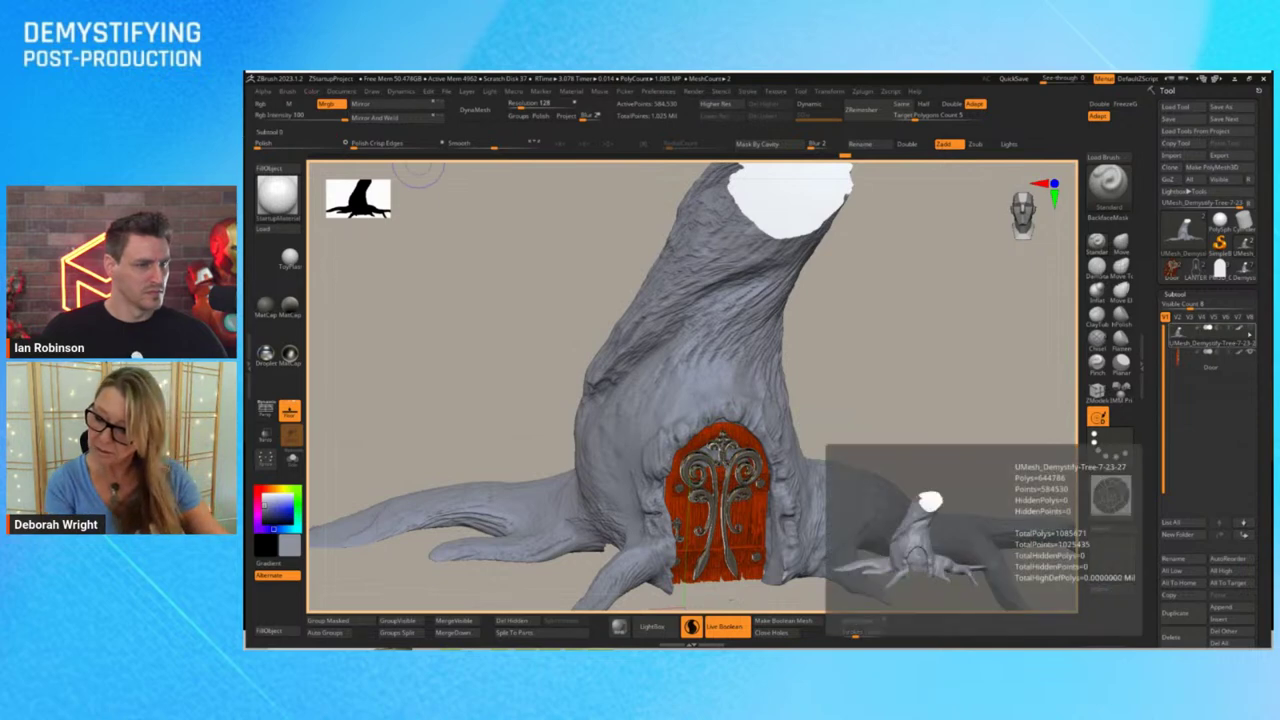
Fill the trunk with the current grey colour and set the Standard brush's stroke to DragRect
mouse_move(1251, 330)
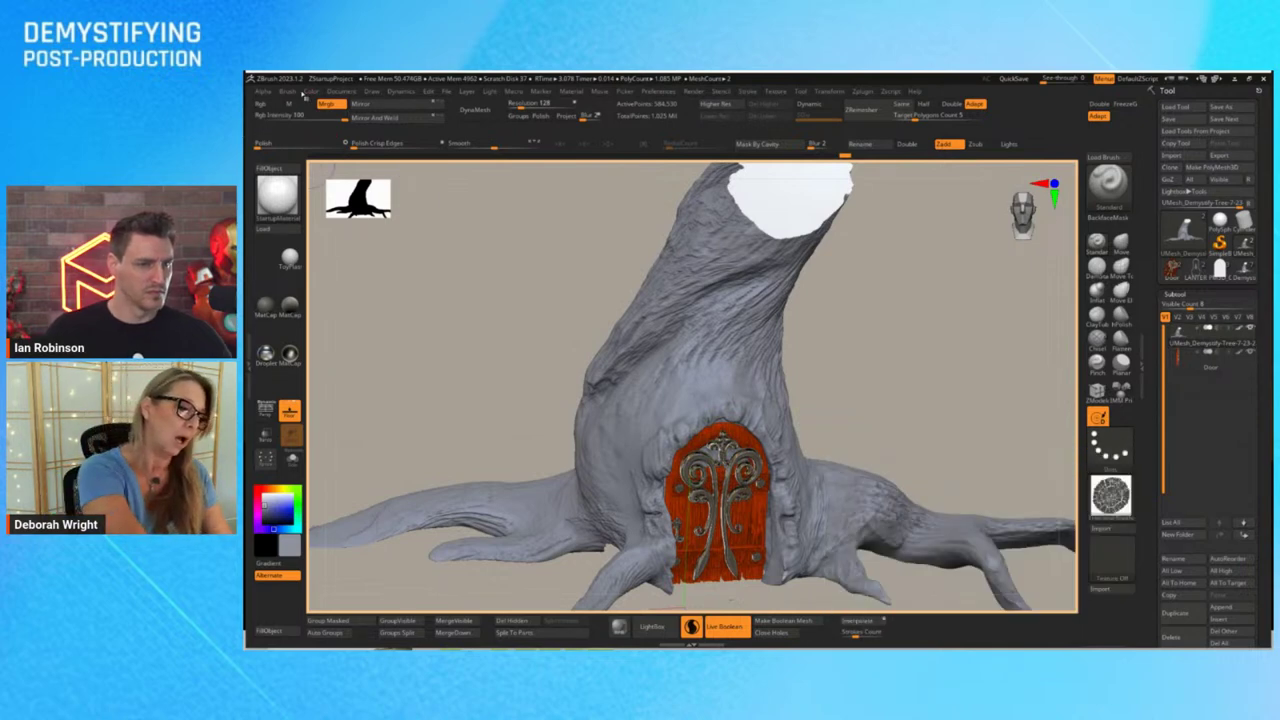
click(264, 168)
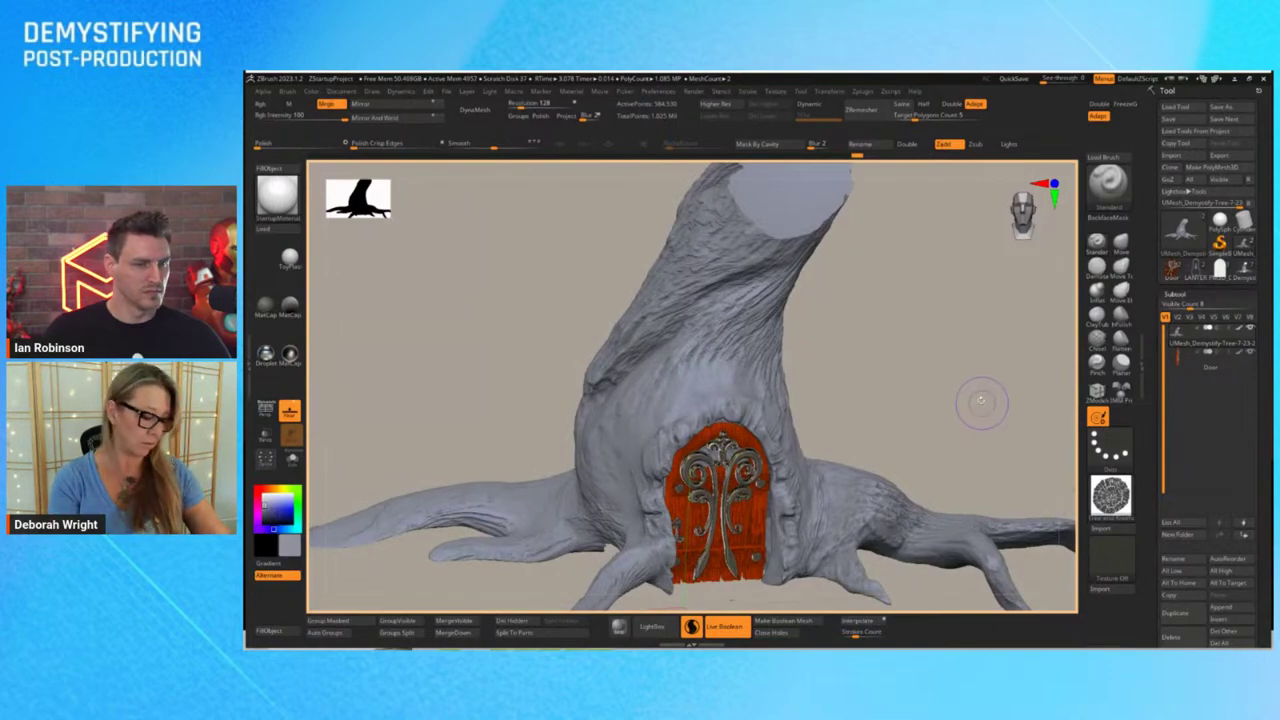
alt+drag(980, 400, 837, 349)
key(f)
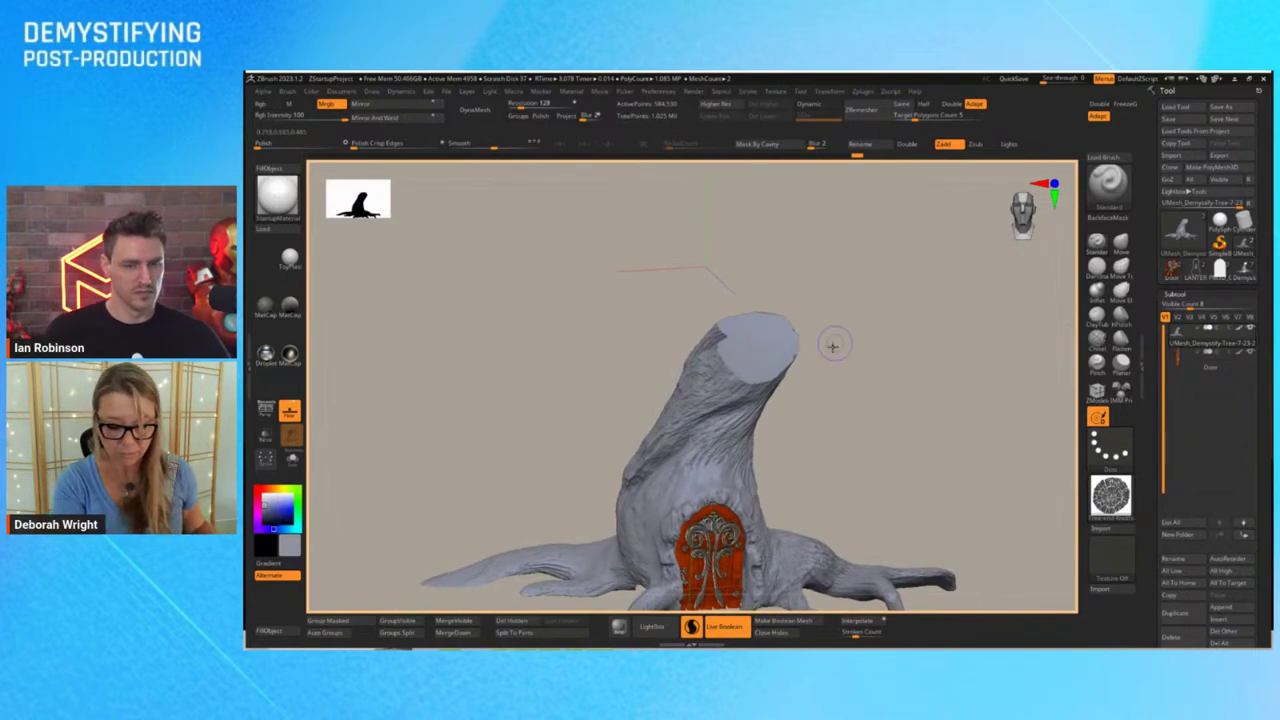
drag(831, 346, 829, 369)
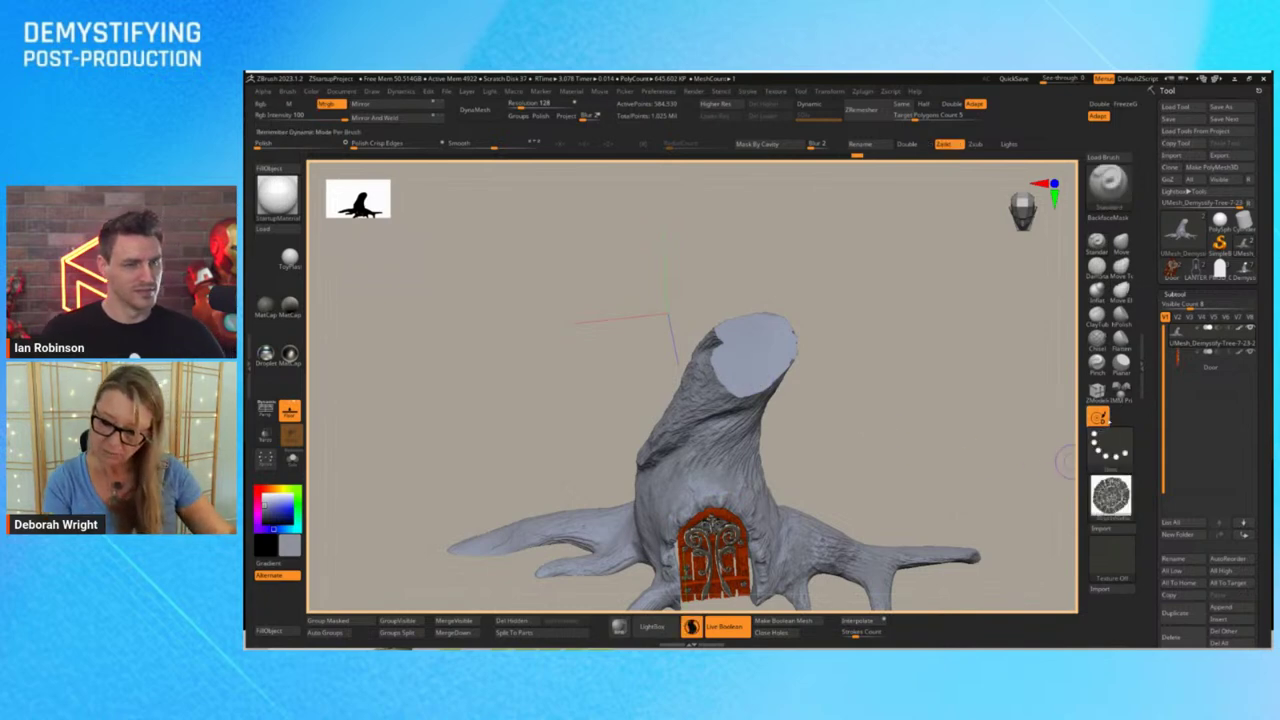
click(1110, 448)
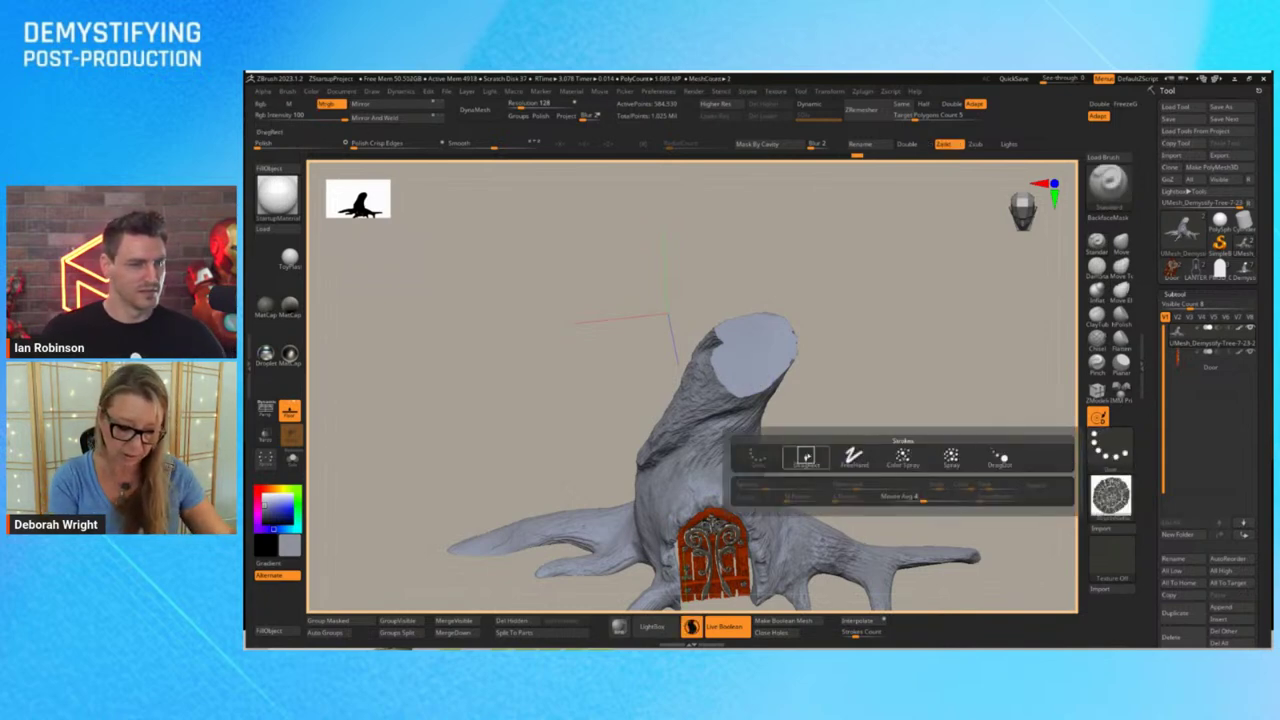
click(805, 456)
Stamp the Tree-end-Knothole alpha across the trunk's cut top, redoing the first attempt, and refill the trunk with the current colour
drag(756, 357, 803, 377)
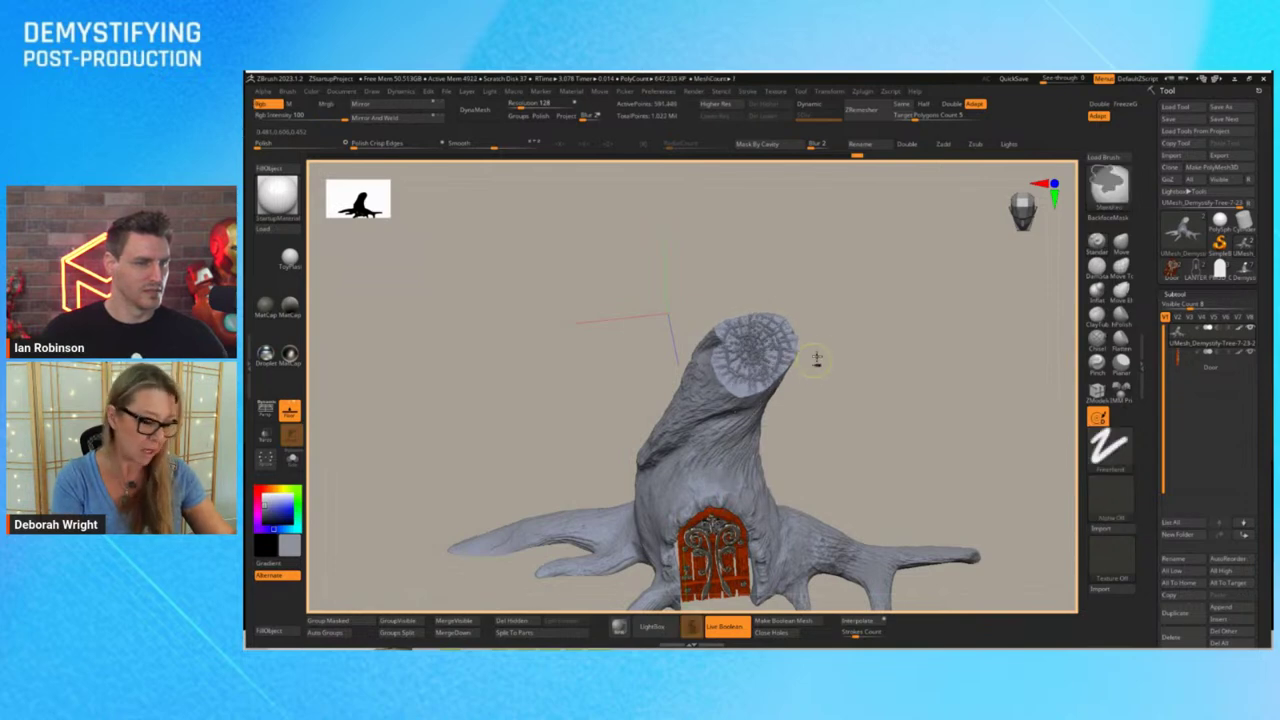
key(ctrl+z)
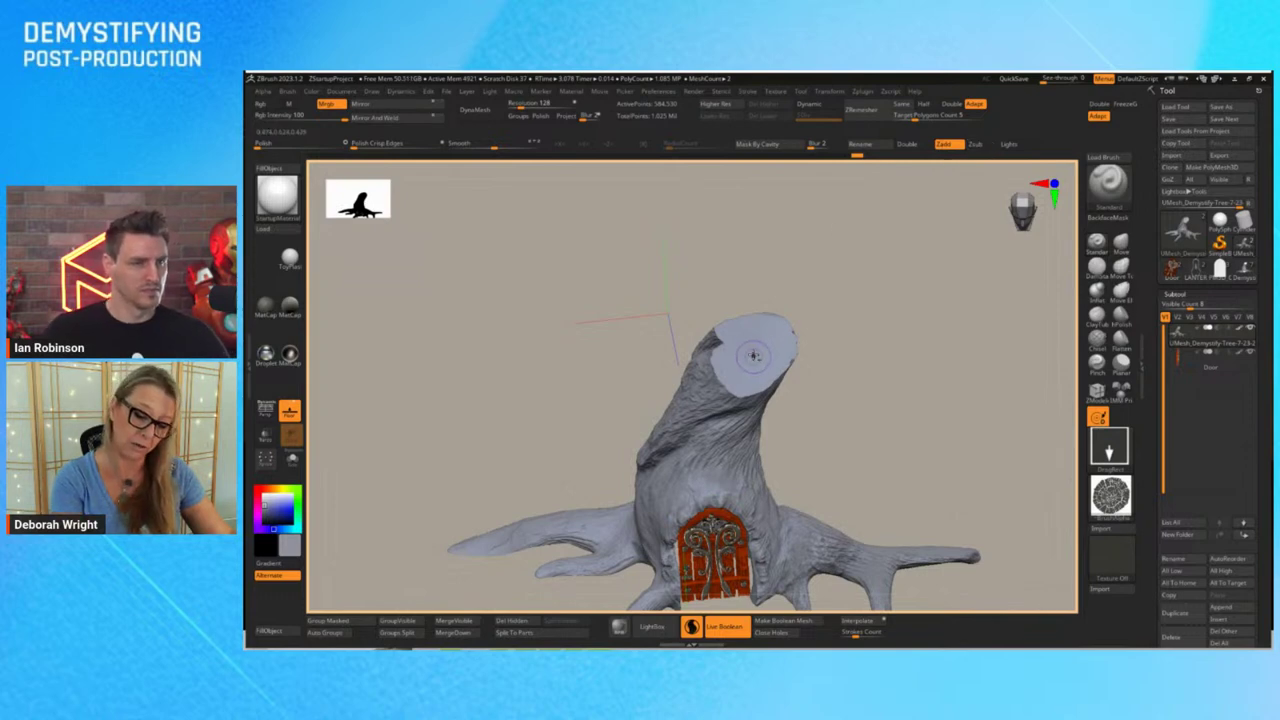
drag(781, 363, 889, 334)
click(274, 169)
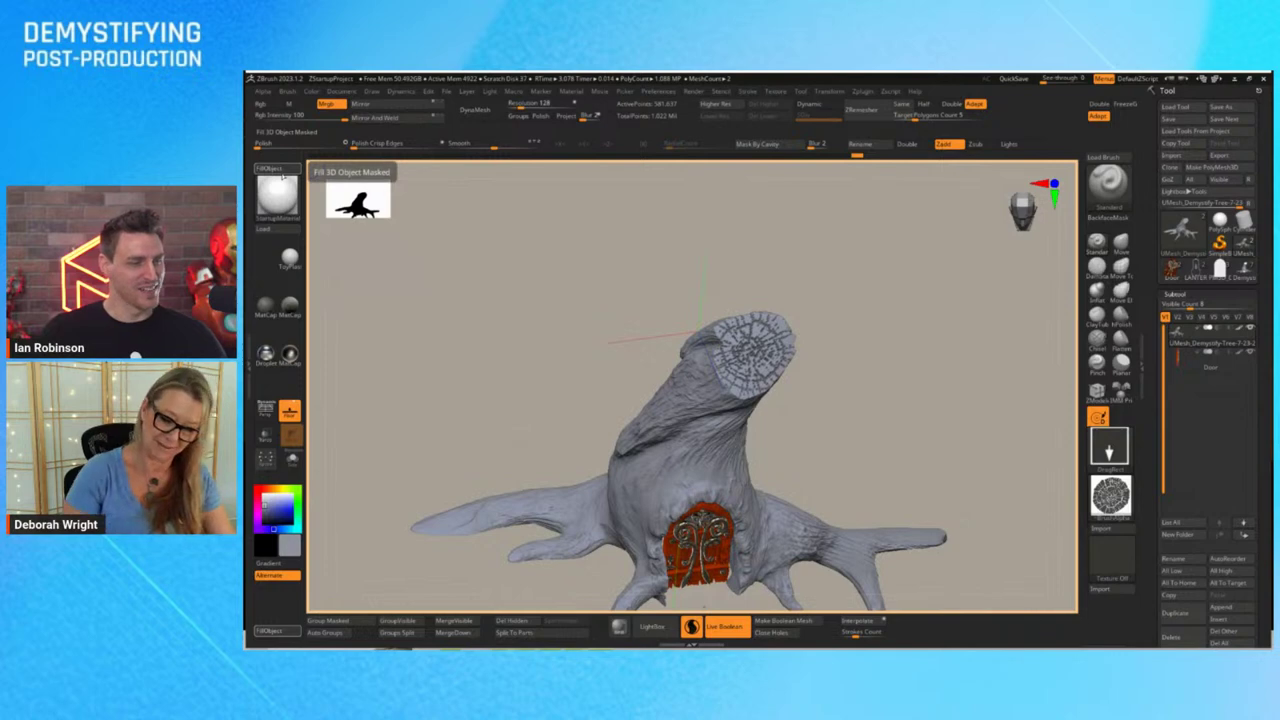
mouse_move(914, 438)
mouse_down()
mouse_move(926, 441)
mouse_move(917, 420)
mouse_up()
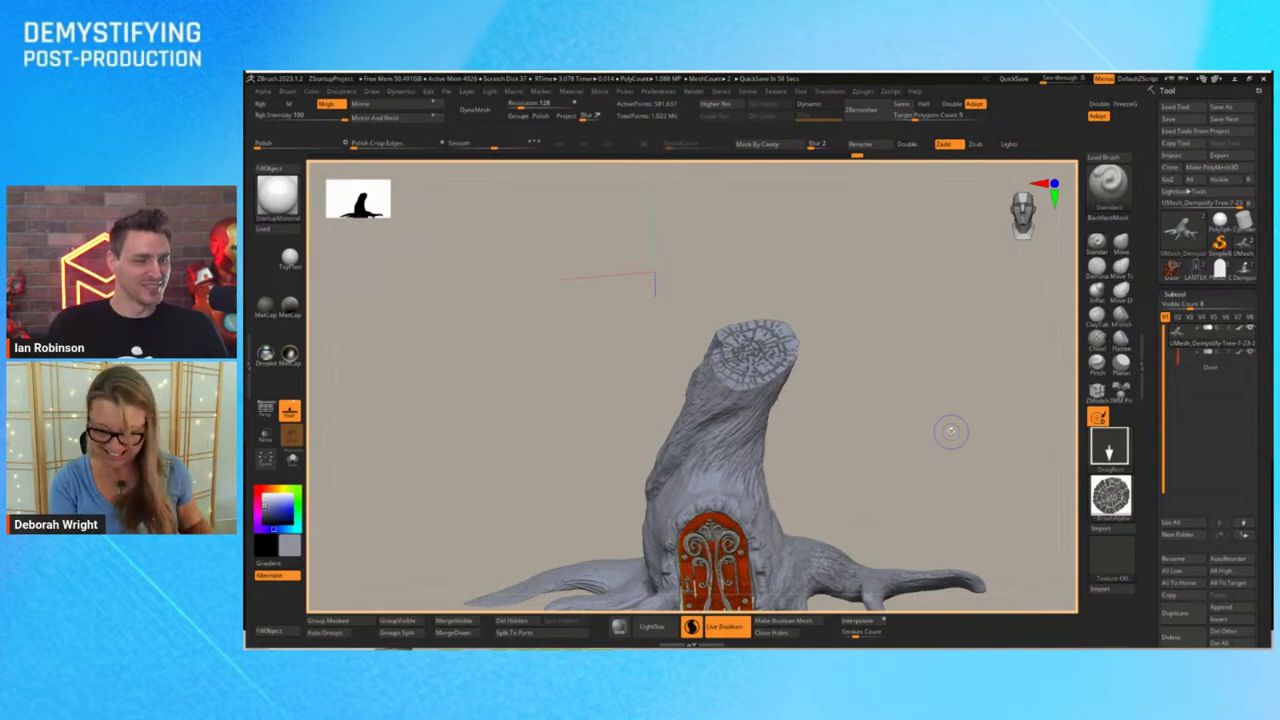
drag(934, 451, 976, 362)
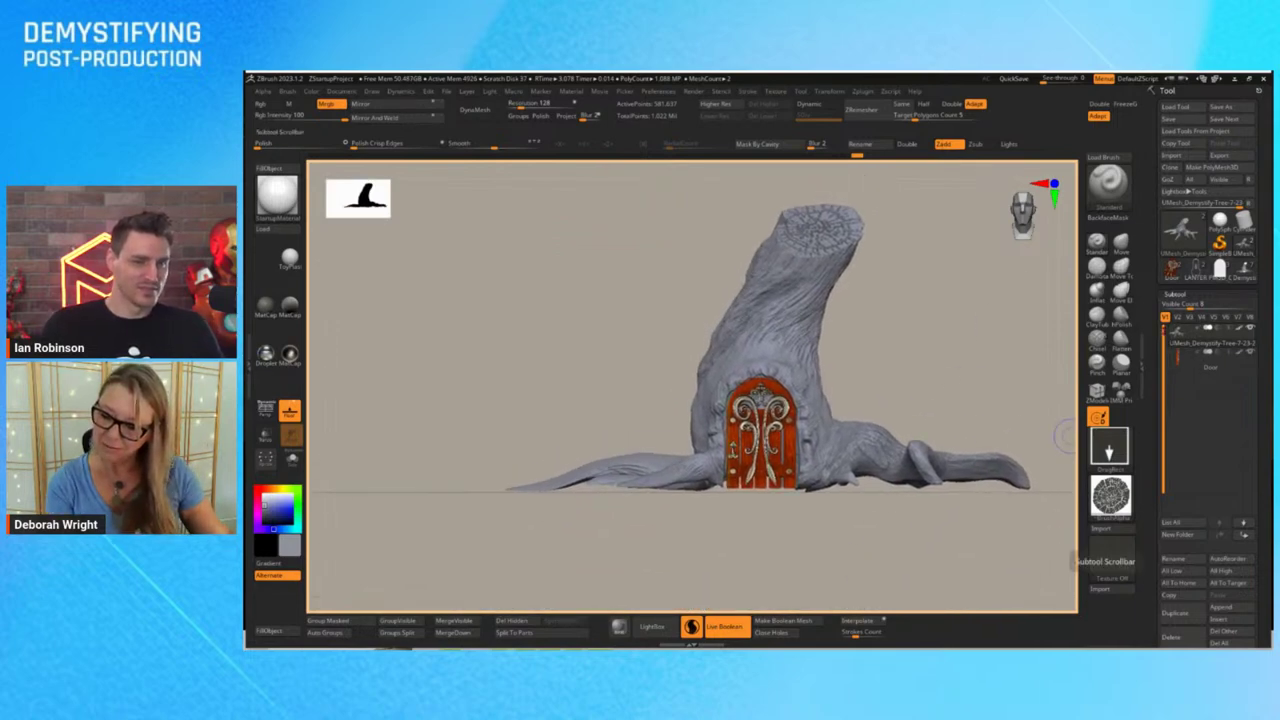
Select the forked branch subtool in the Demystify-Tree tool and append it to the trunk-and-door tool
mouse_move(1247, 258)
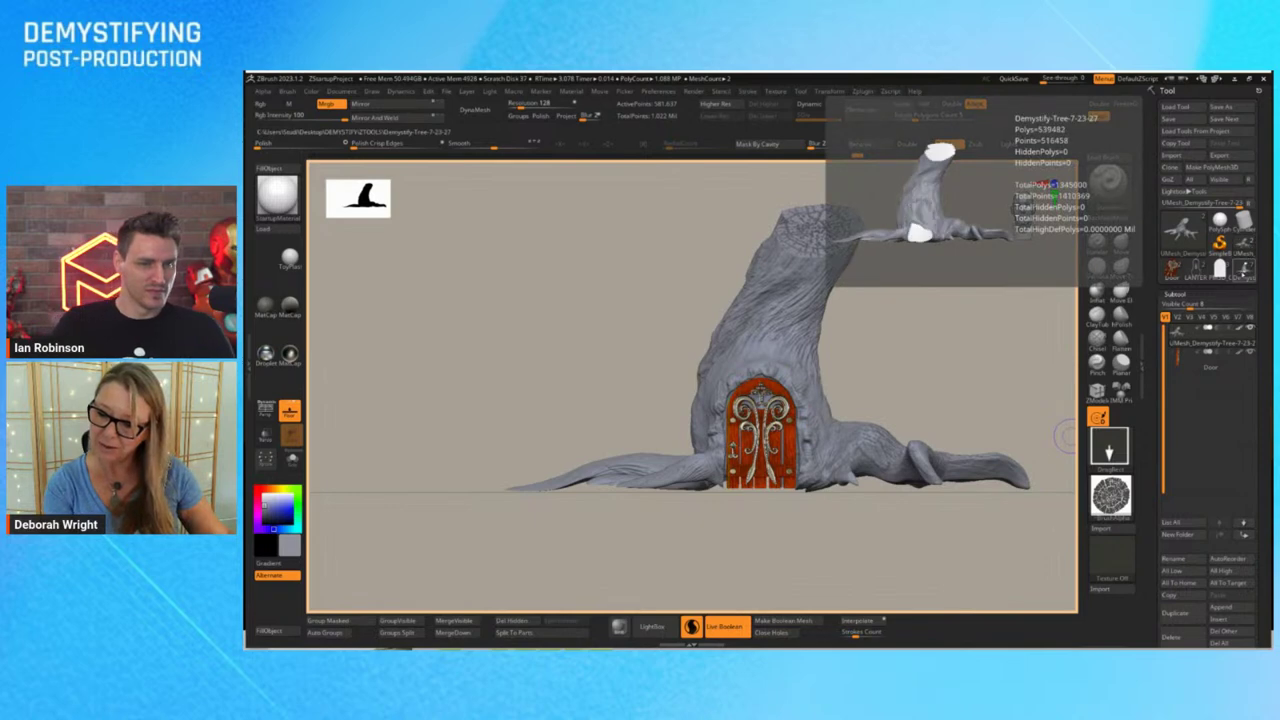
click(1244, 268)
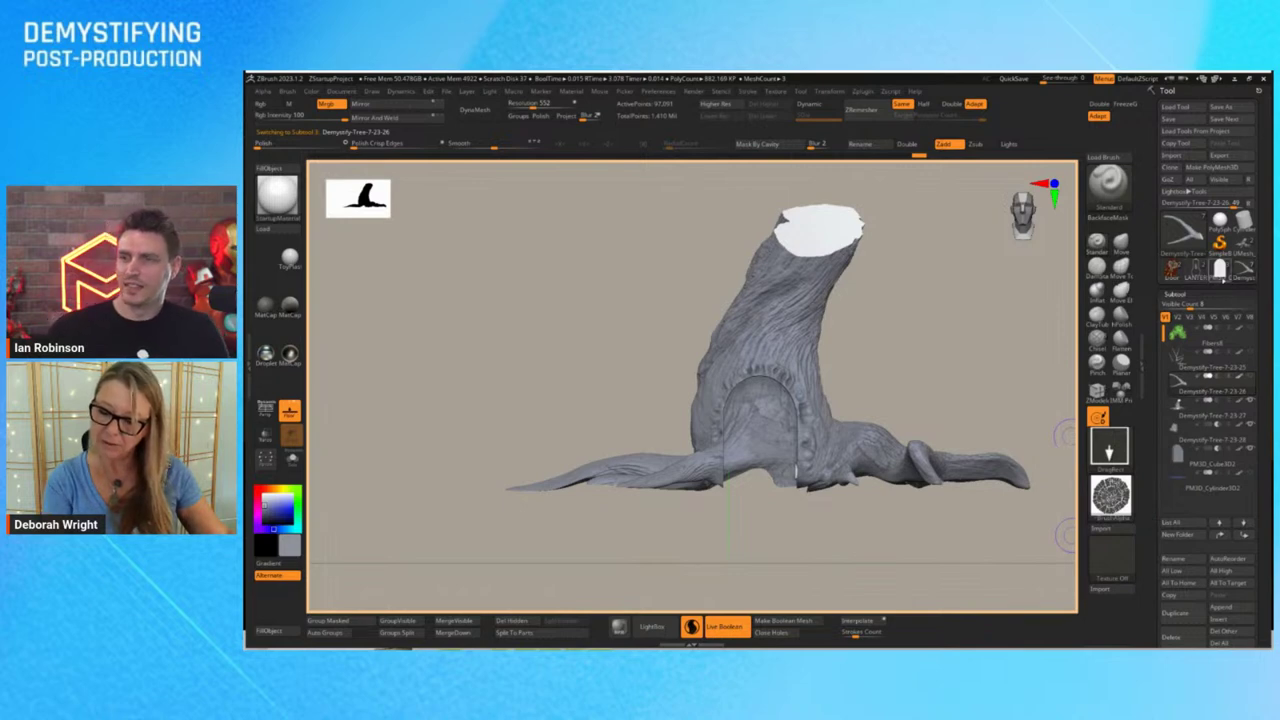
mouse_move(1240, 279)
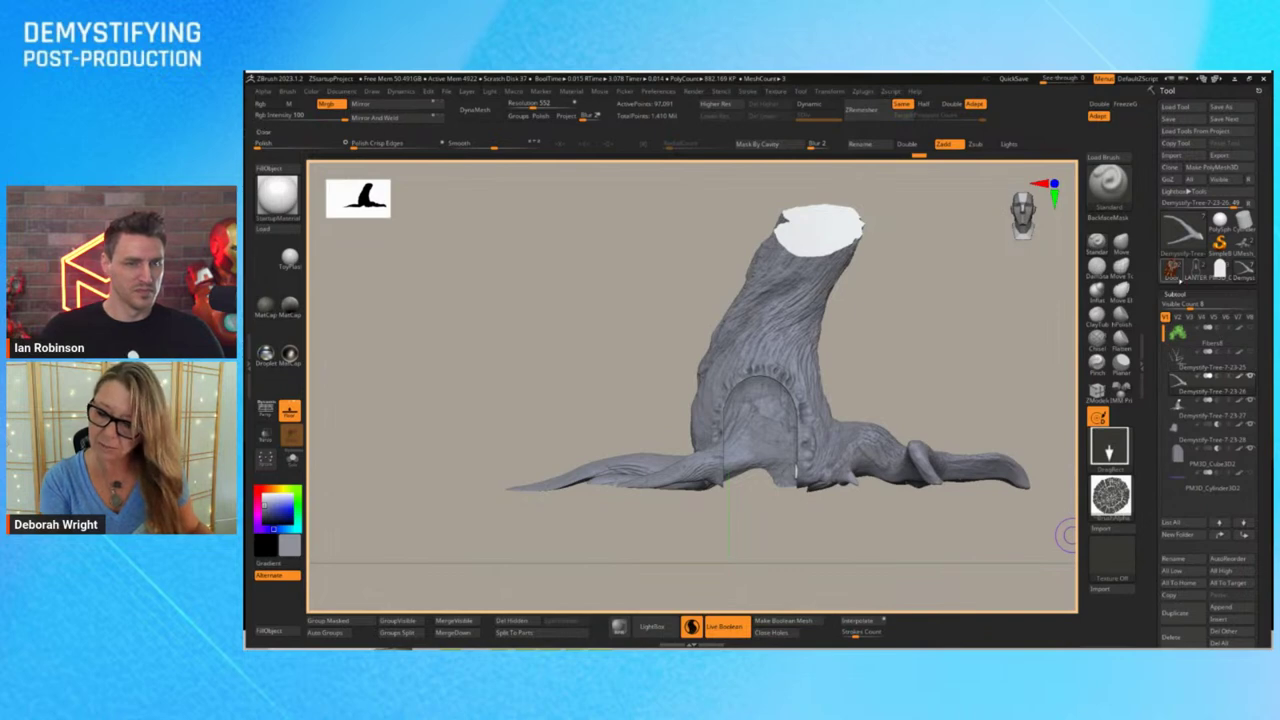
click(1219, 270)
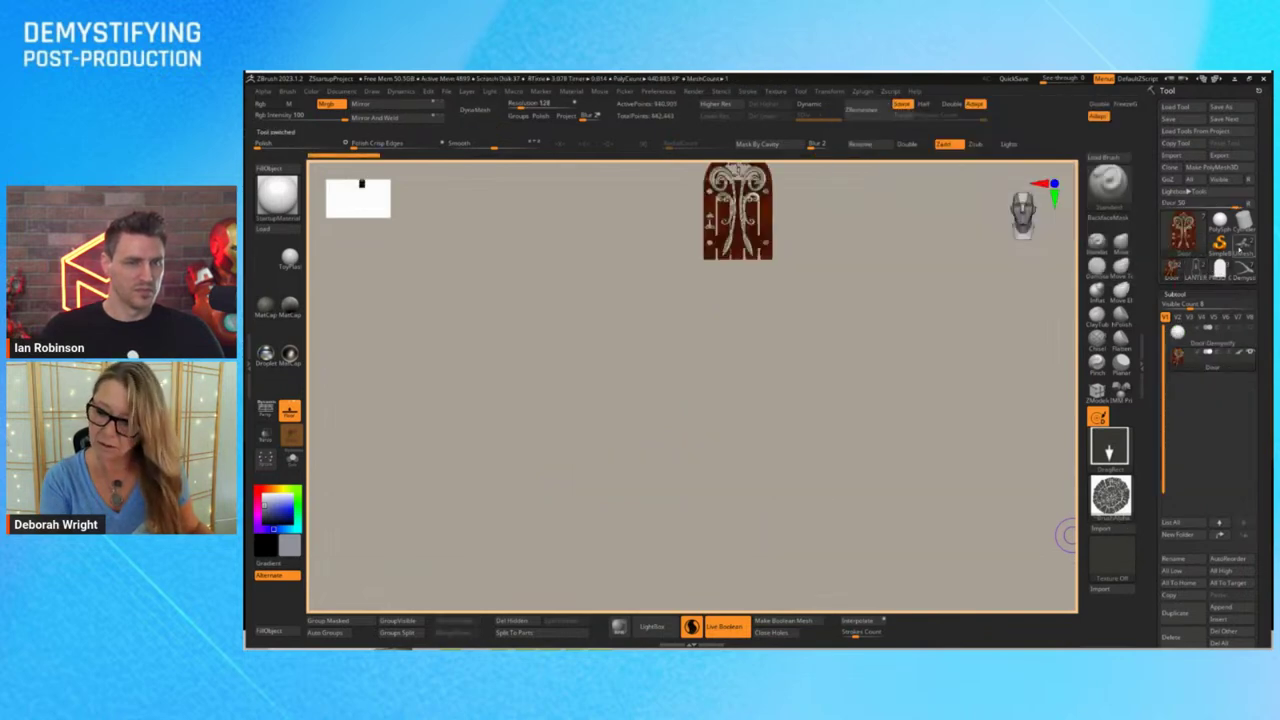
click(1241, 247)
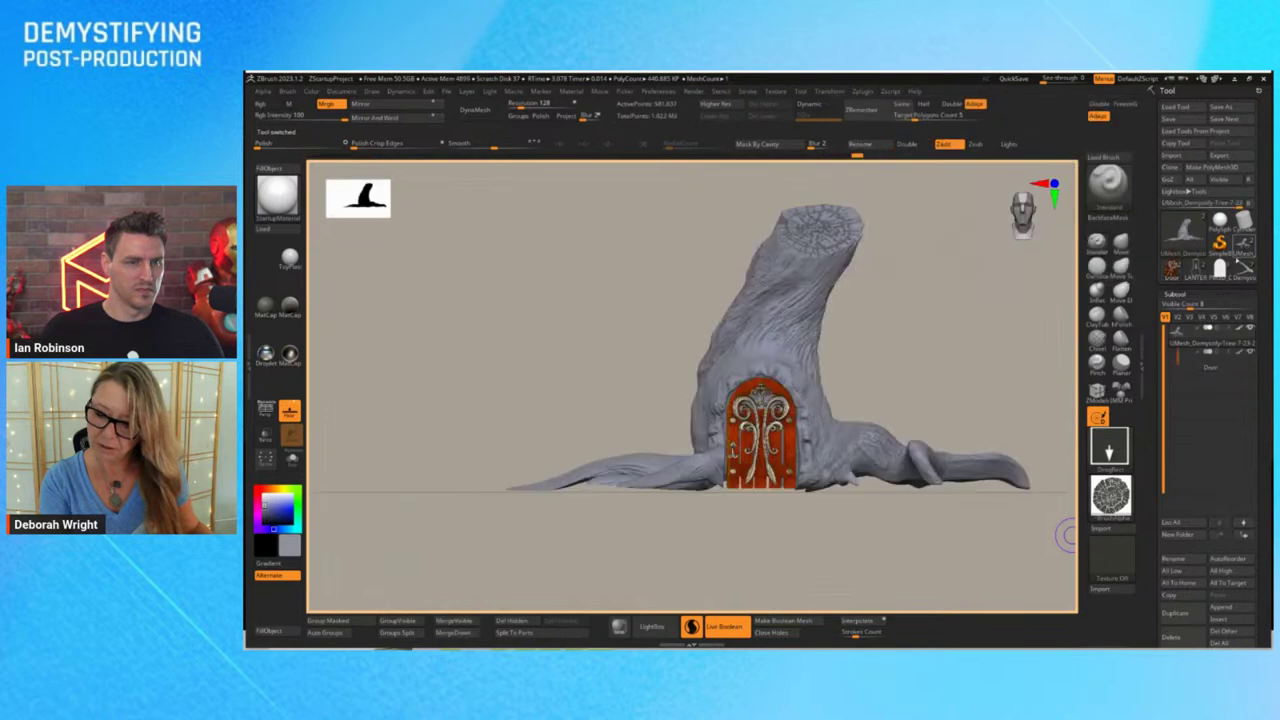
click(1222, 608)
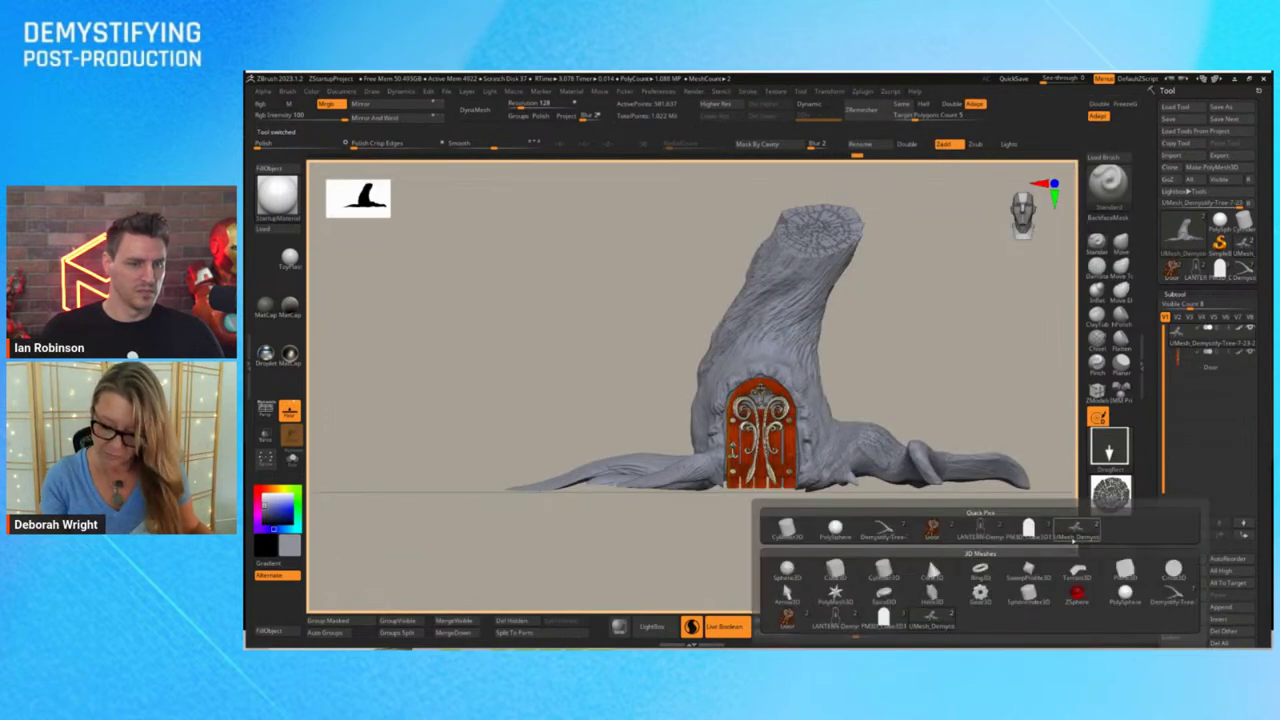
click(882, 528)
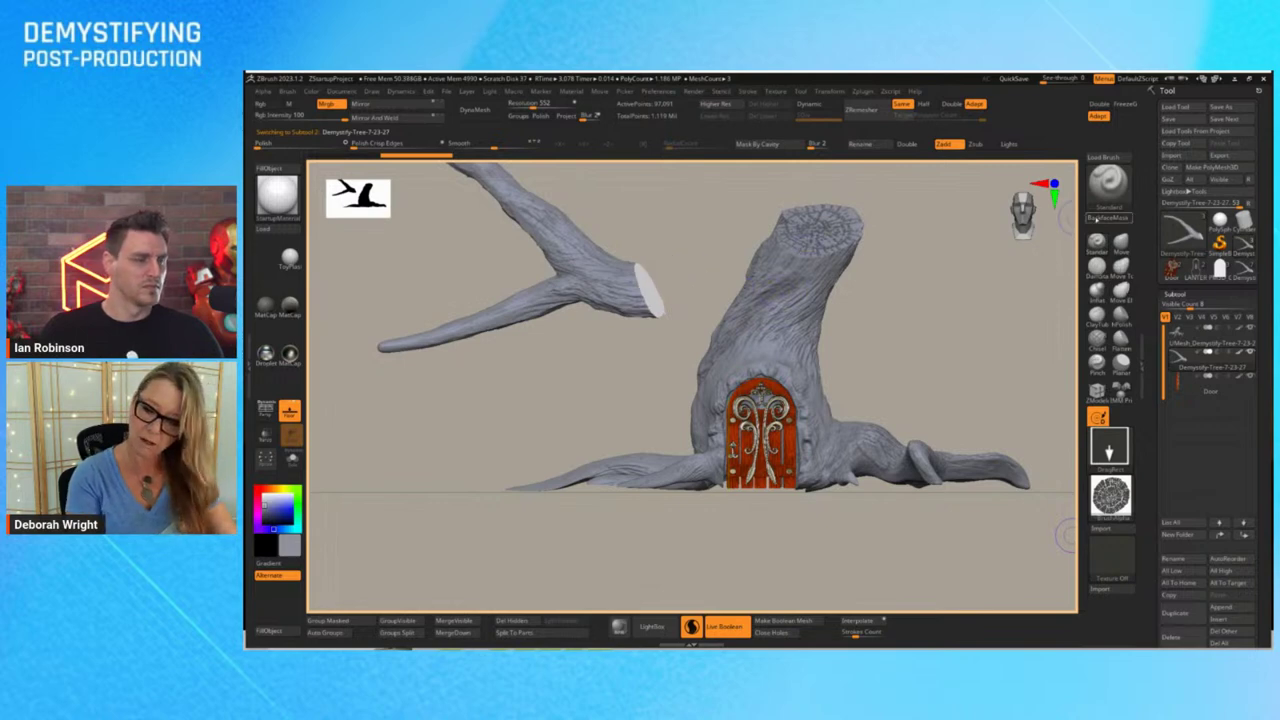
Stretch the branch's cut end toward the trunk with the Move Topological brush and check the gap from above
key(space)
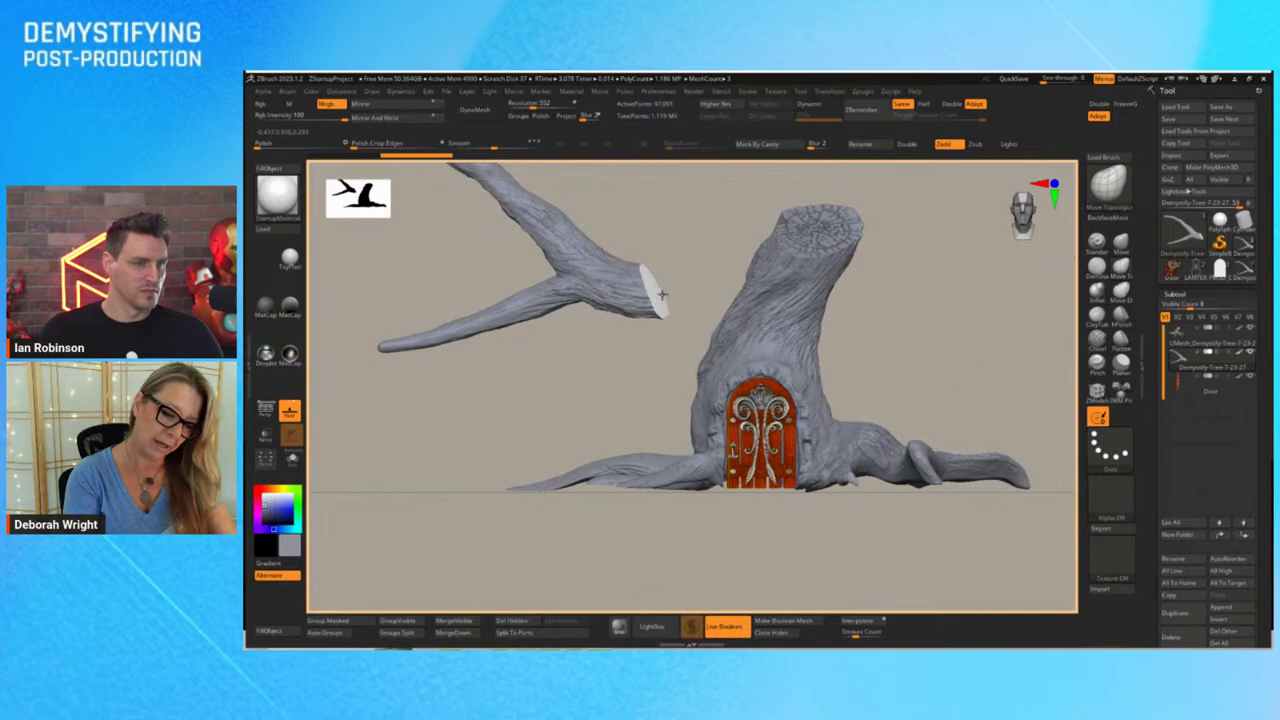
mouse_move(661, 293)
mouse_down()
mouse_move(722, 304)
mouse_move(716, 294)
mouse_up()
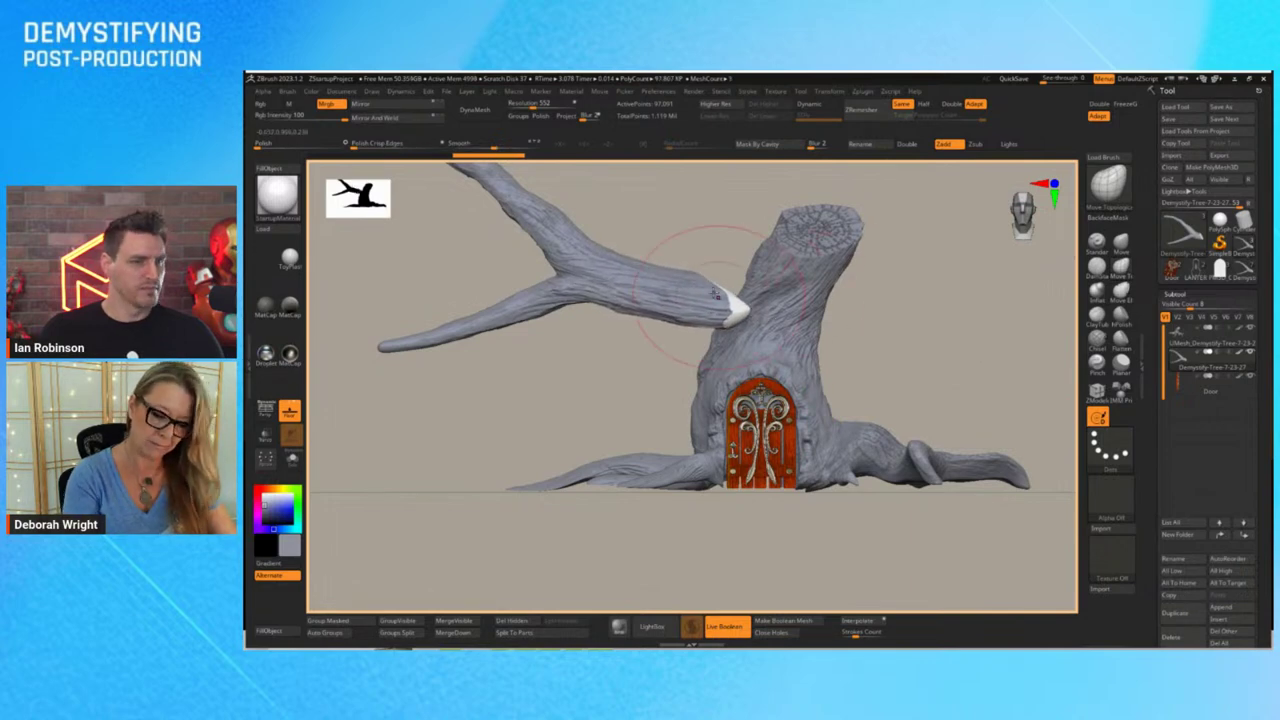
drag(922, 303, 926, 428)
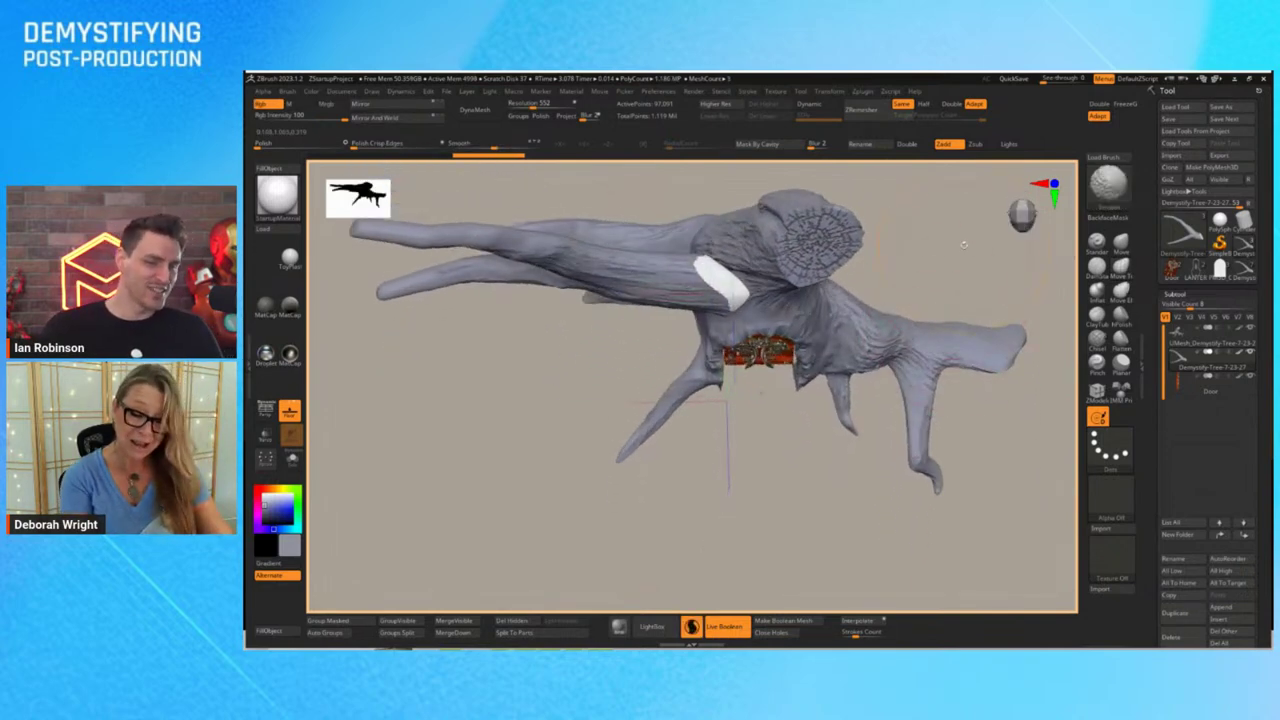
shift+drag(963, 243, 957, 294)
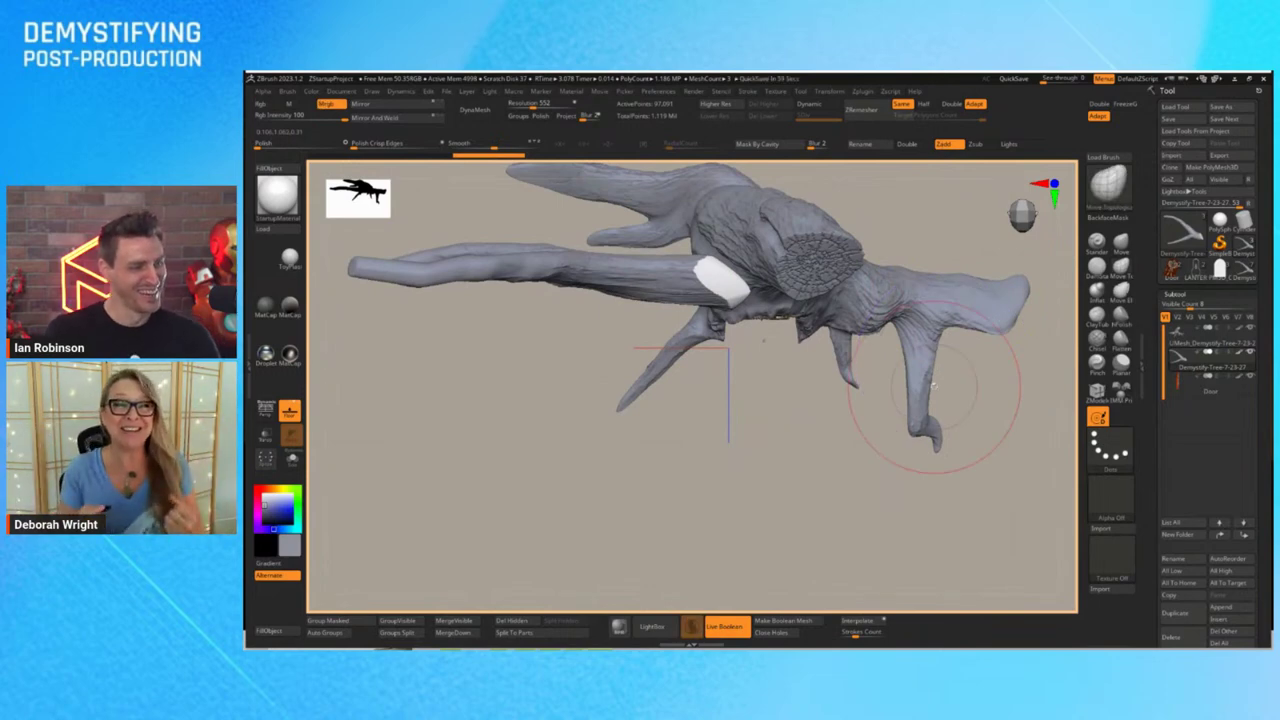
Reposition the forked branch with the transform gizmo so that its cut end meets the trunk's side below the top
key(w)
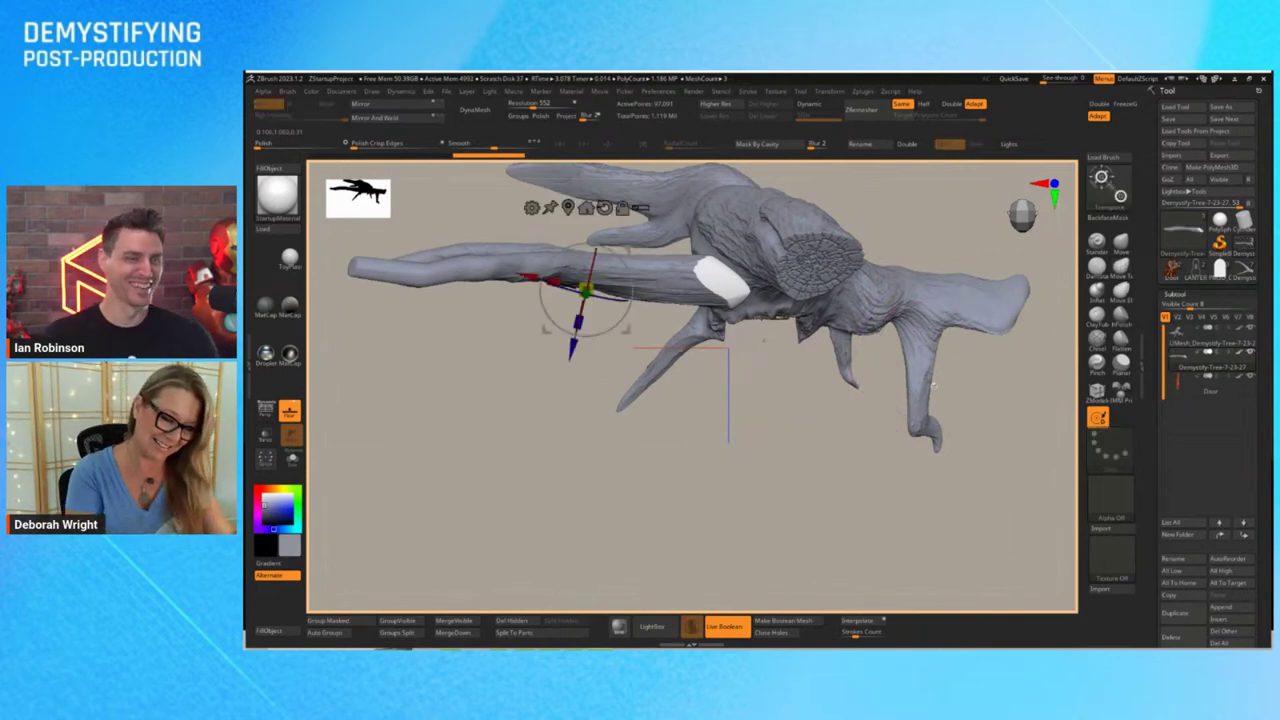
drag(586, 289, 571, 319)
drag(573, 348, 606, 297)
drag(796, 456, 971, 407)
drag(572, 391, 631, 391)
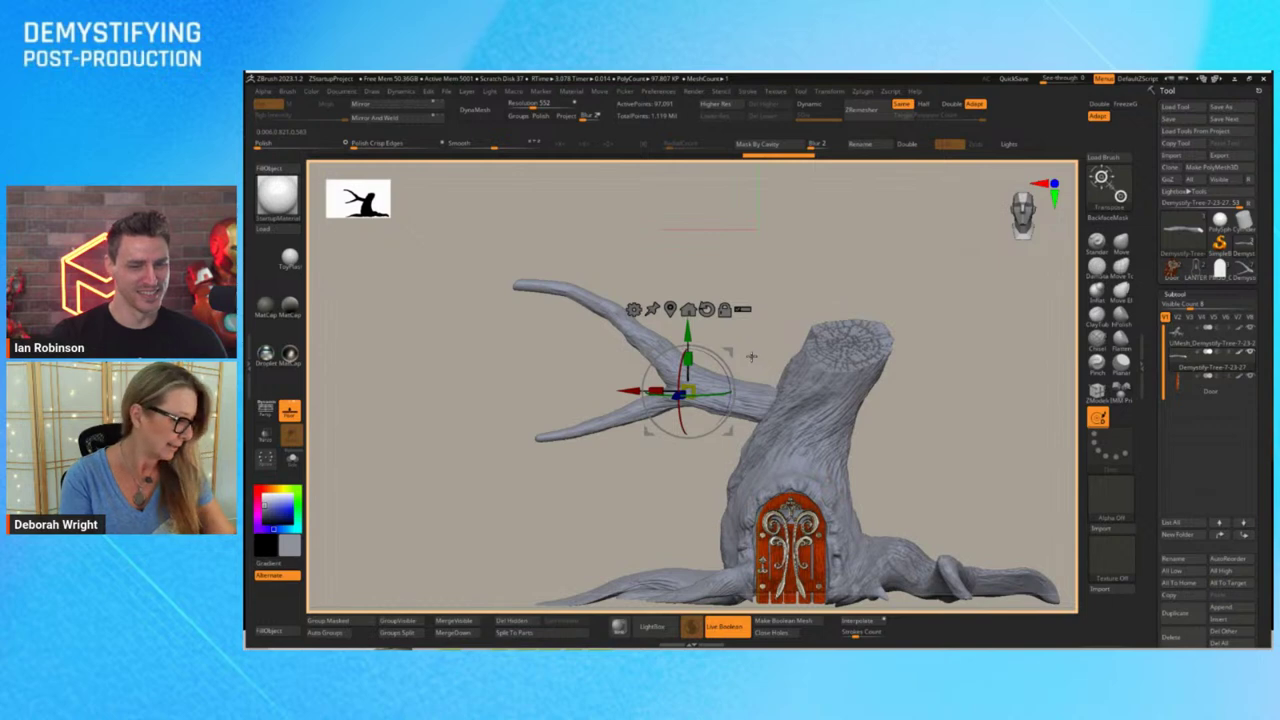
Raise the upper fork's tip slightly with the Move Topological brush and trim that fork to a shorter stub
key(q)
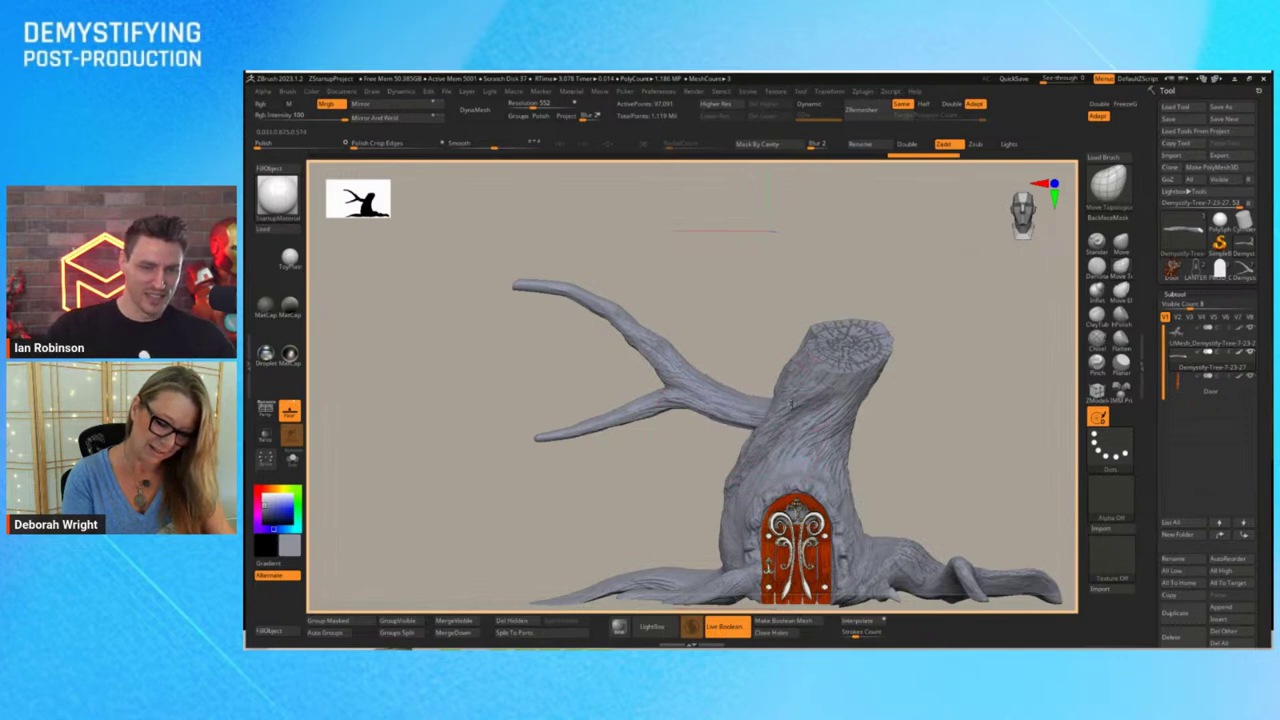
shift+drag(957, 406, 1001, 383)
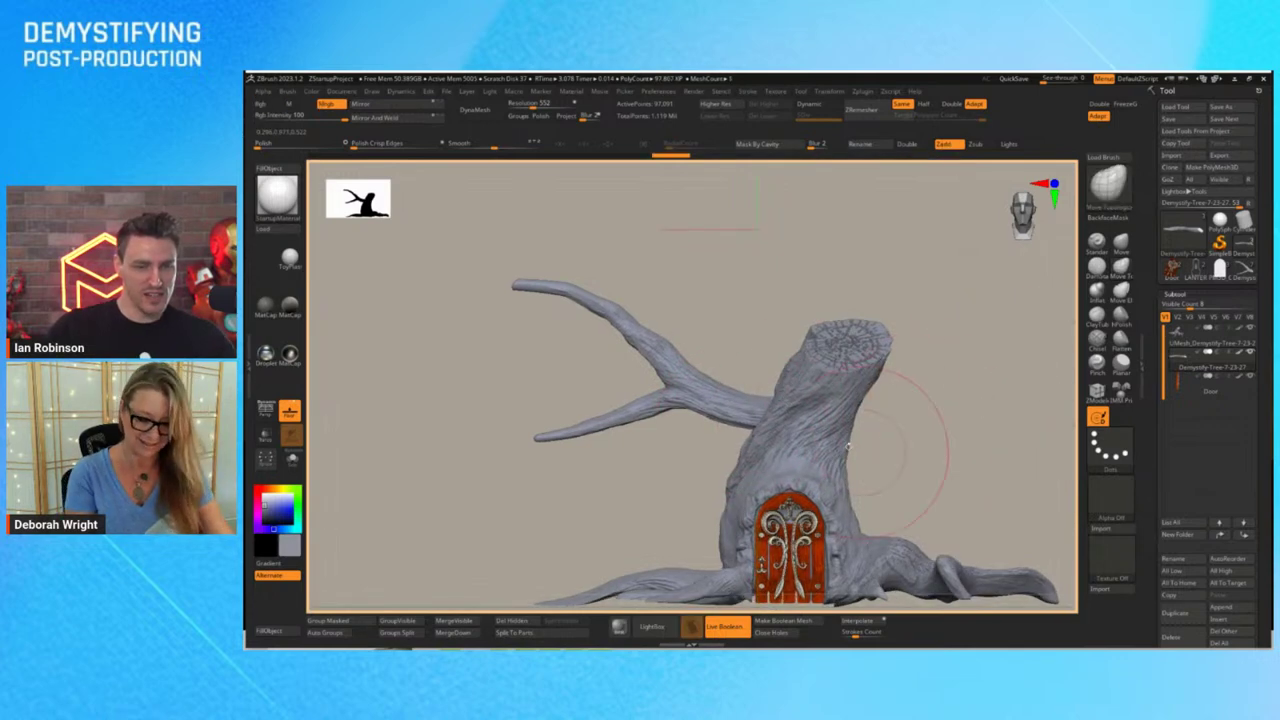
drag(518, 284, 538, 252)
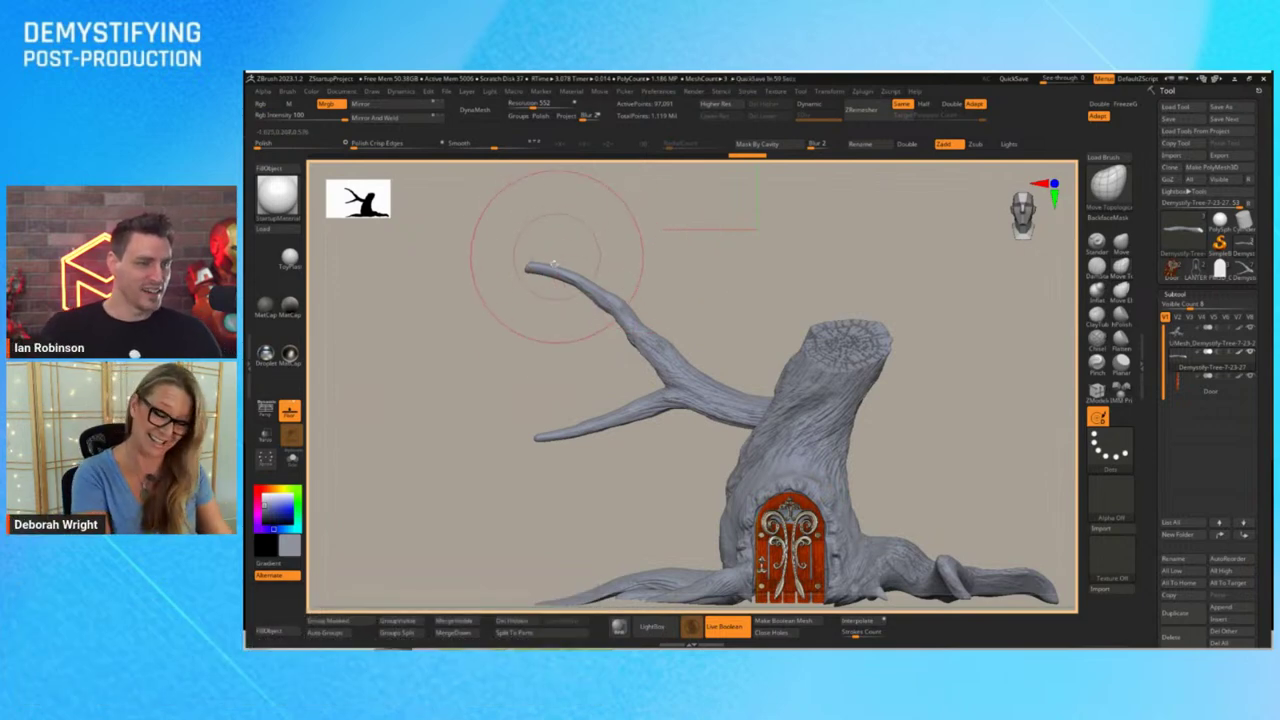
key(ctrl+shift)
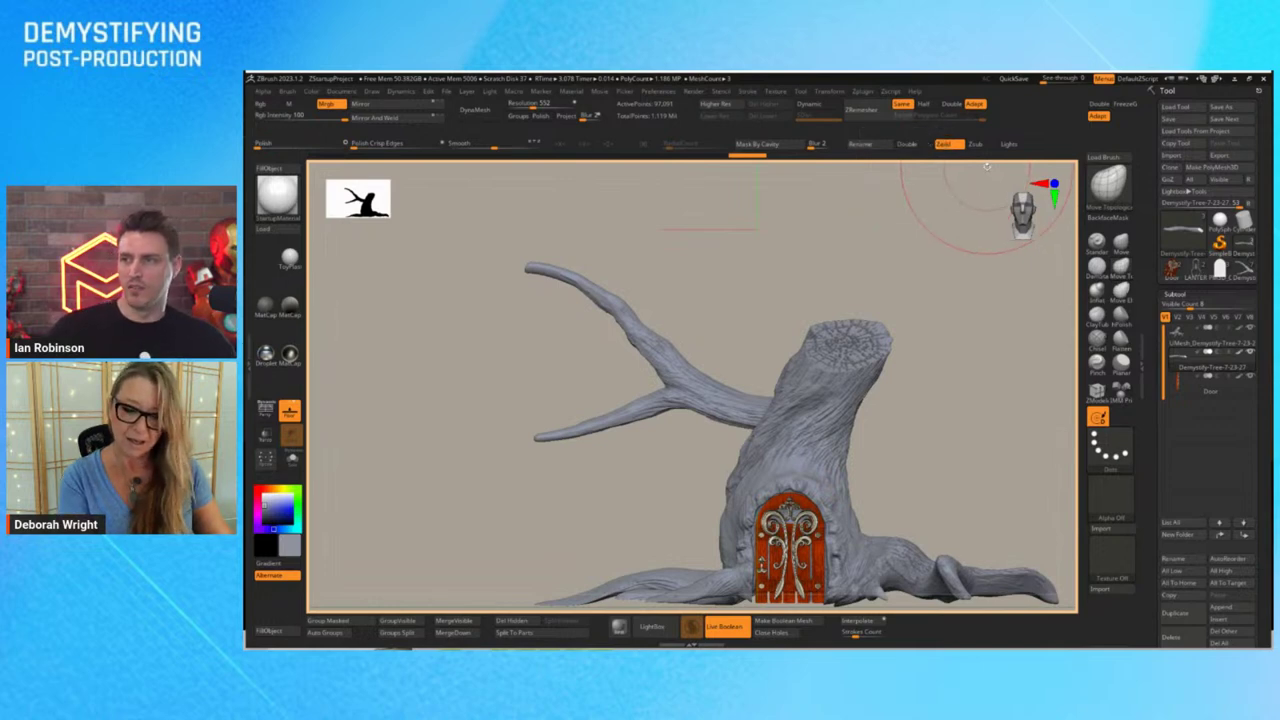
mouse_move(1045, 79)
mouse_down()
mouse_move(1062, 79)
mouse_move(1042, 80)
mouse_up()
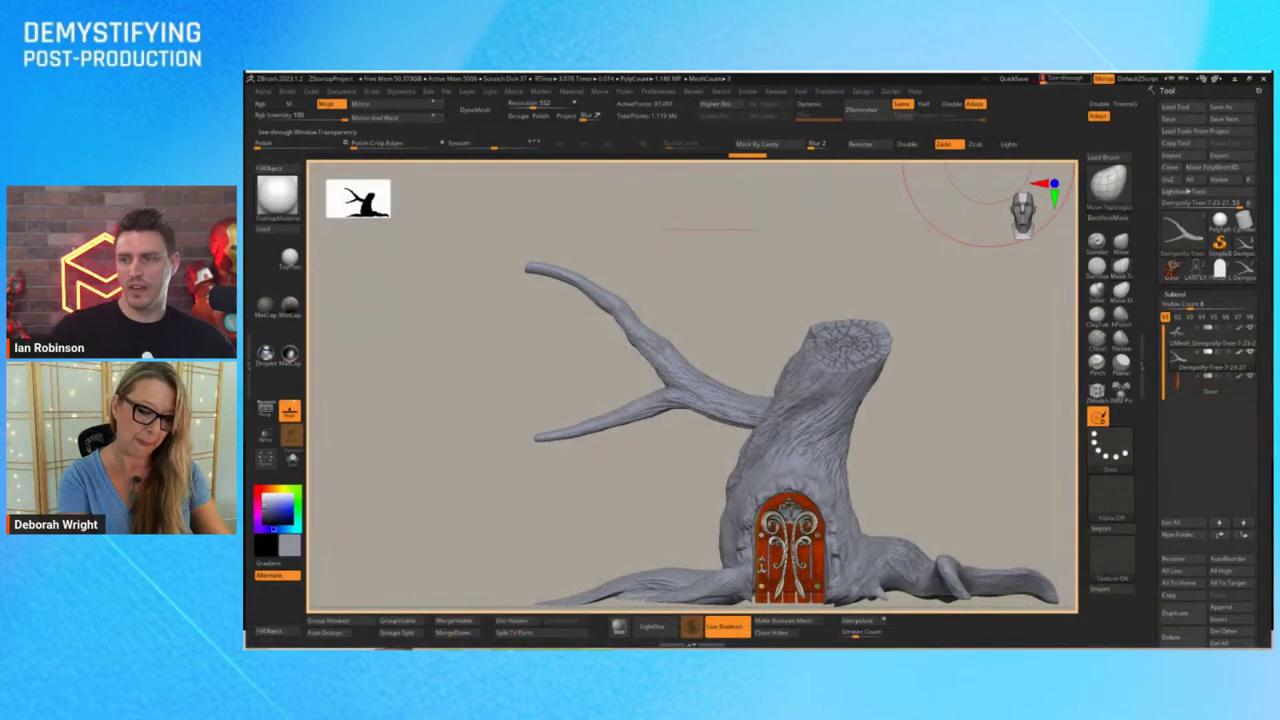
mouse_move(692, 312)
ctrl+shift+mouse_down()
mouse_move(537, 214)
mouse_move(420, 300)
ctrl+shift+mouse_up()
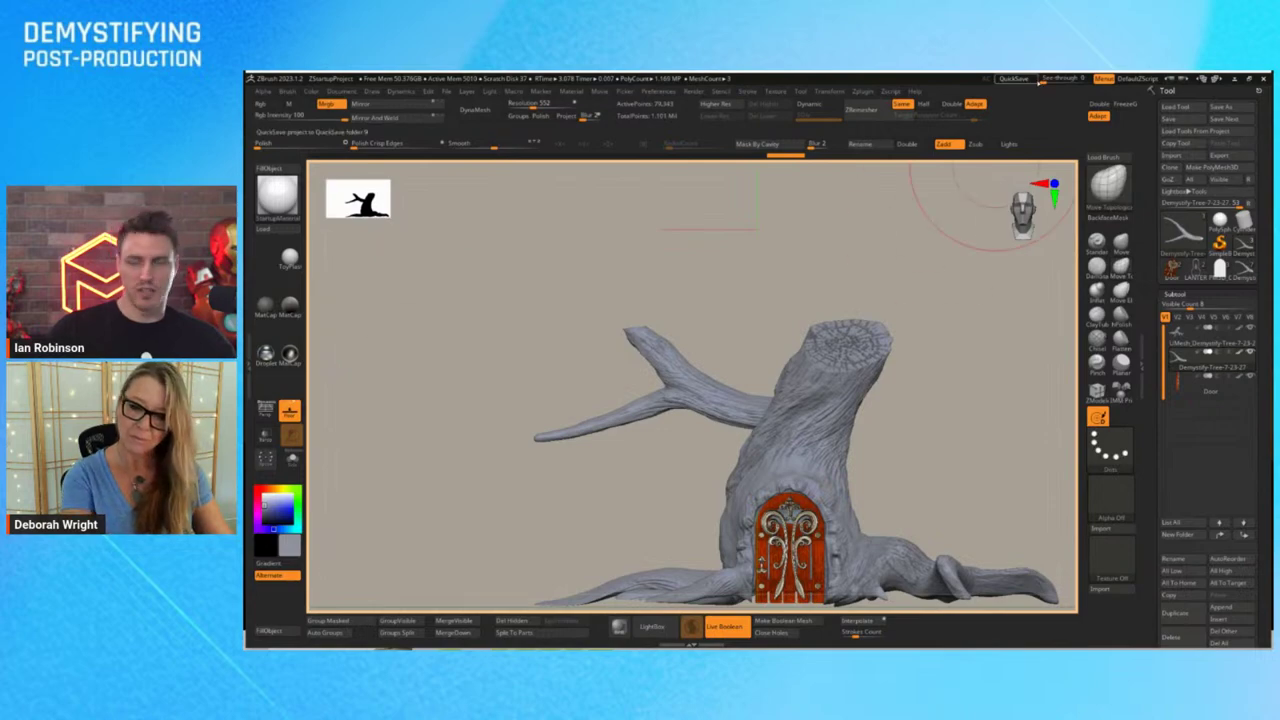
mouse_move(1046, 78)
mouse_down()
mouse_move(1072, 78)
mouse_move(1046, 78)
mouse_up()
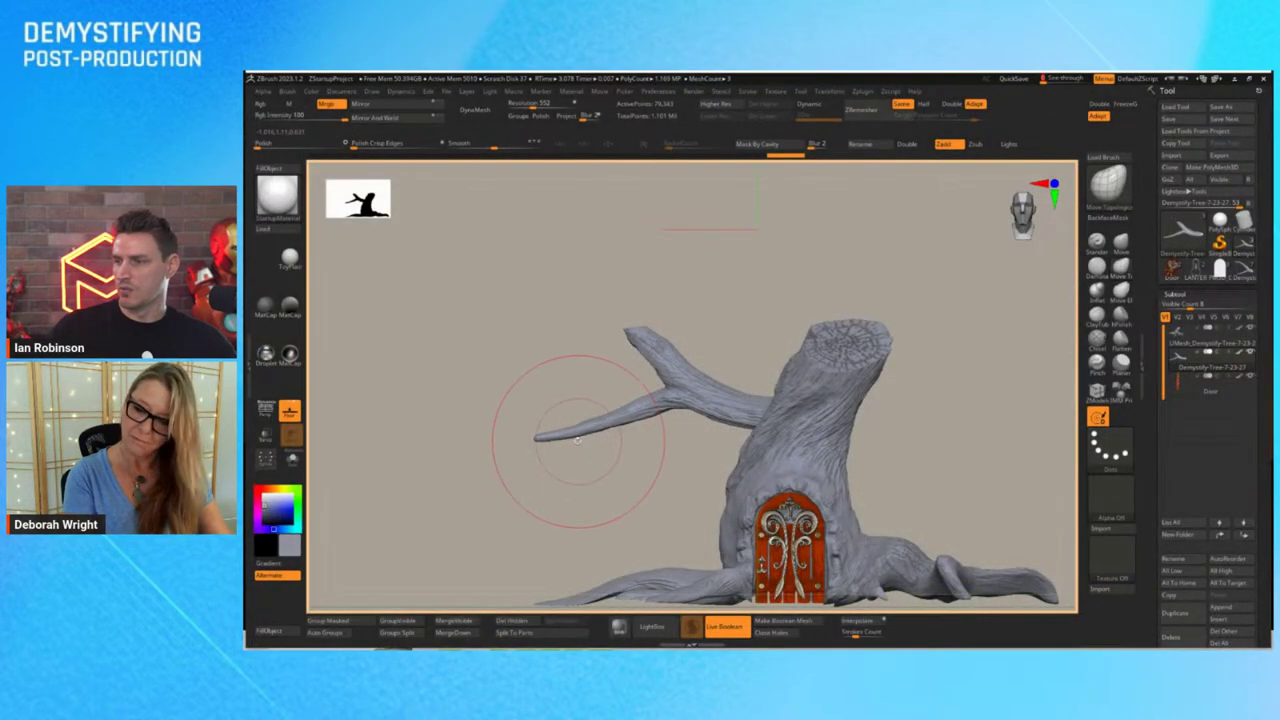
Mask the outer end of the lower fork using the Lasso stroke and invert the mask to leave only that end editable
key(shift)
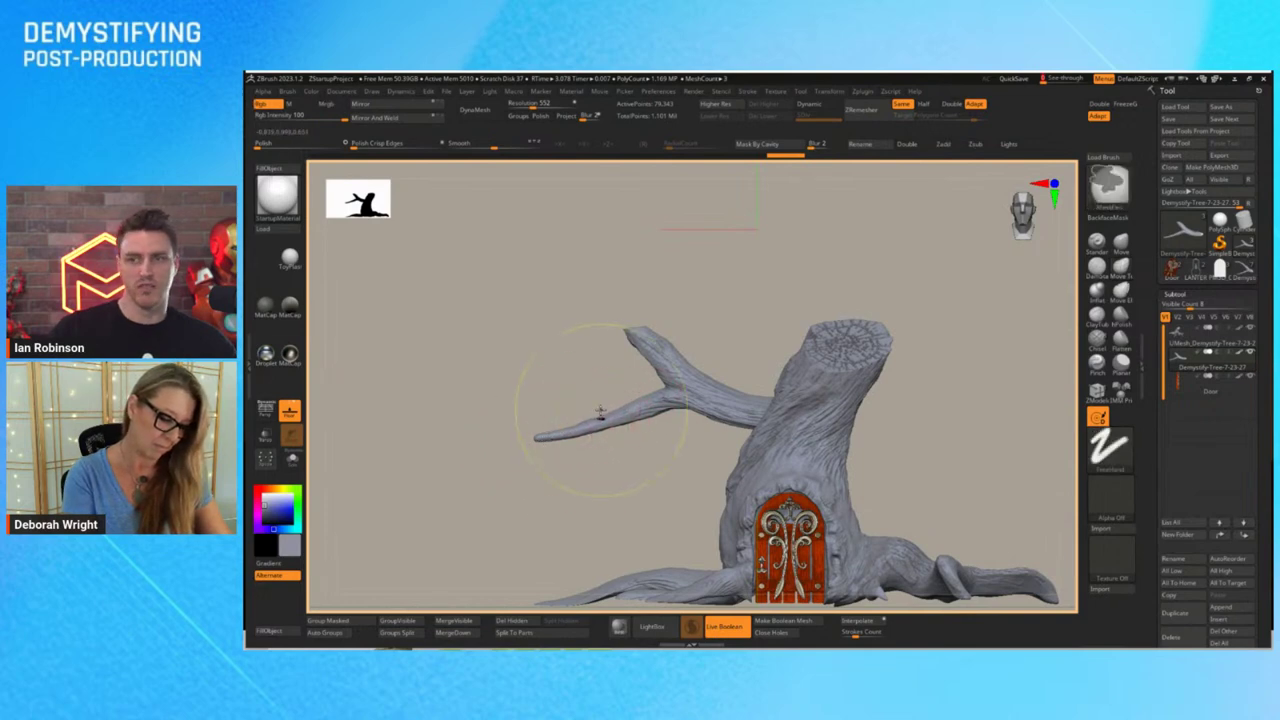
mouse_move(592, 400)
ctrl+shift+mouse_down()
mouse_move(598, 468)
mouse_move(455, 472)
ctrl+shift+mouse_up()
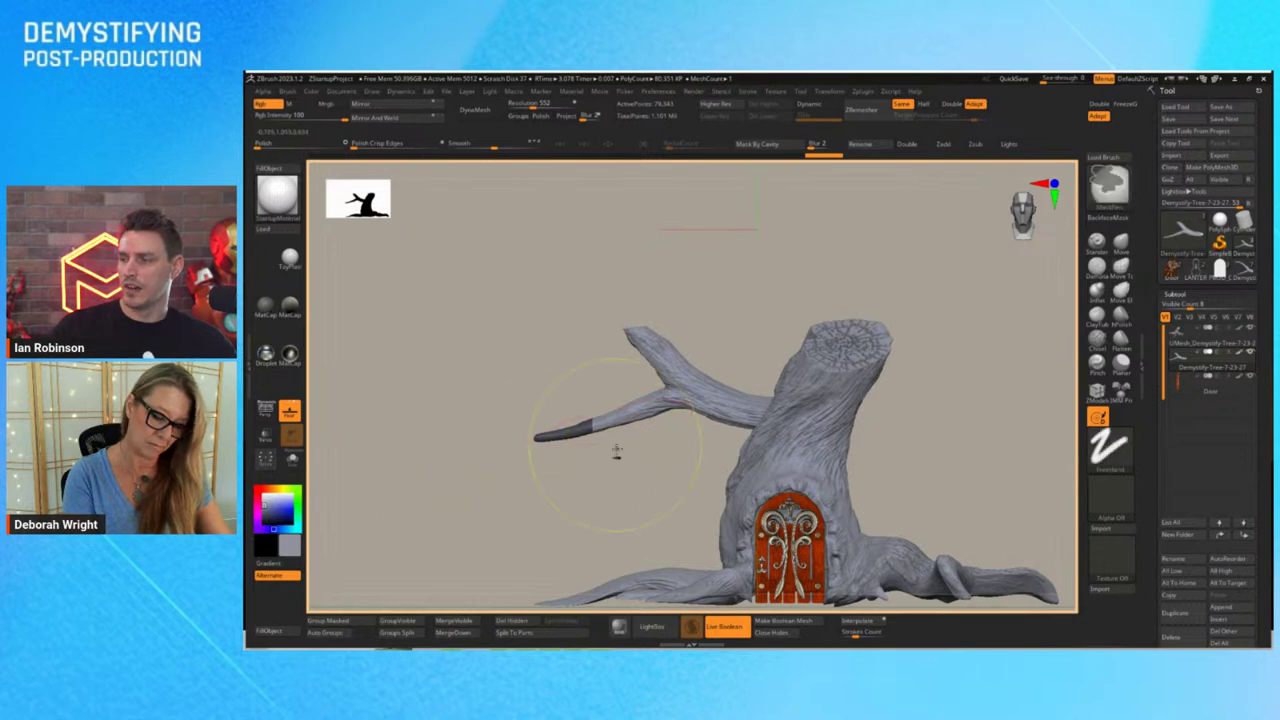
click(1114, 466)
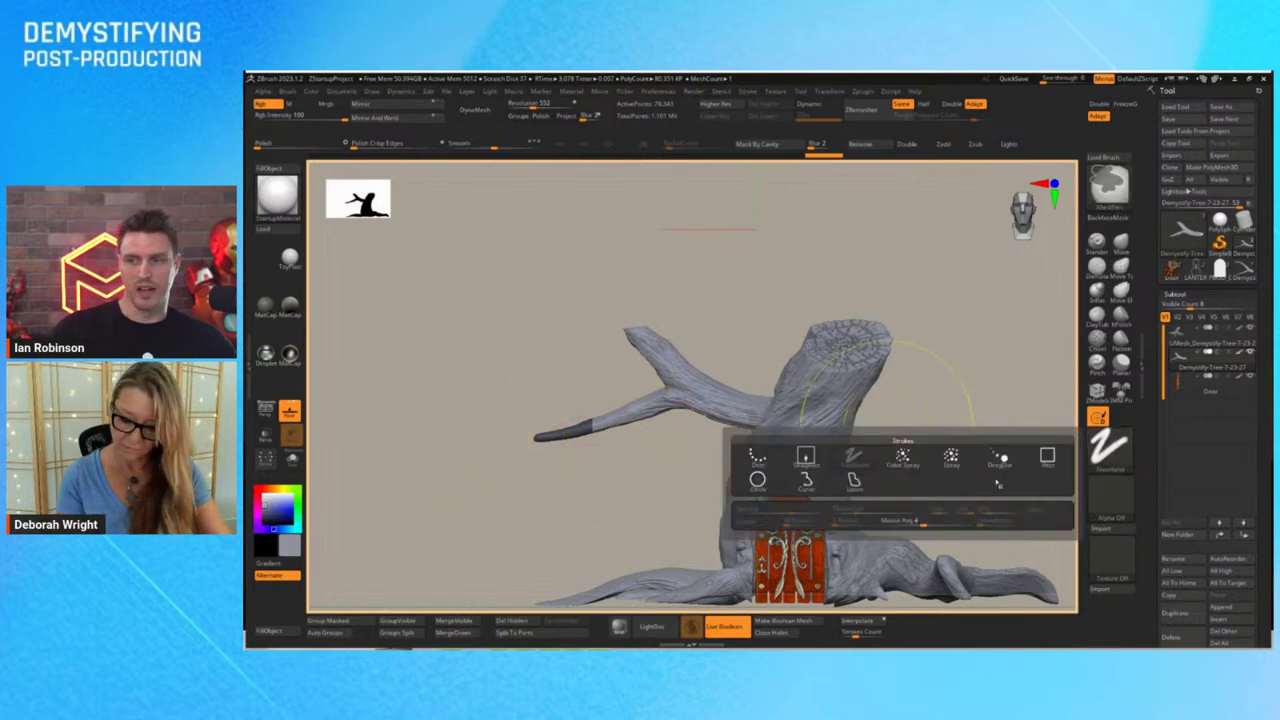
click(854, 481)
mouse_move(601, 405)
ctrl+shift+mouse_down()
mouse_move(526, 478)
mouse_move(430, 372)
mouse_move(600, 410)
ctrl+shift+mouse_up()
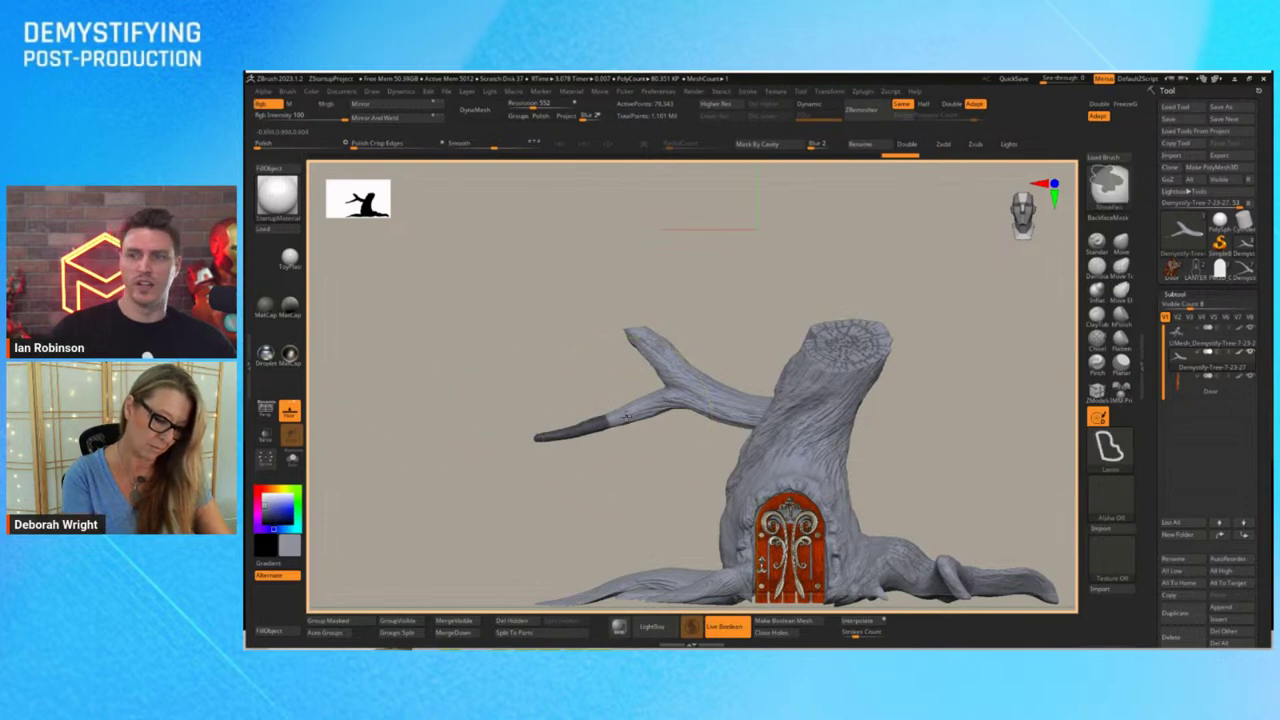
key(w)
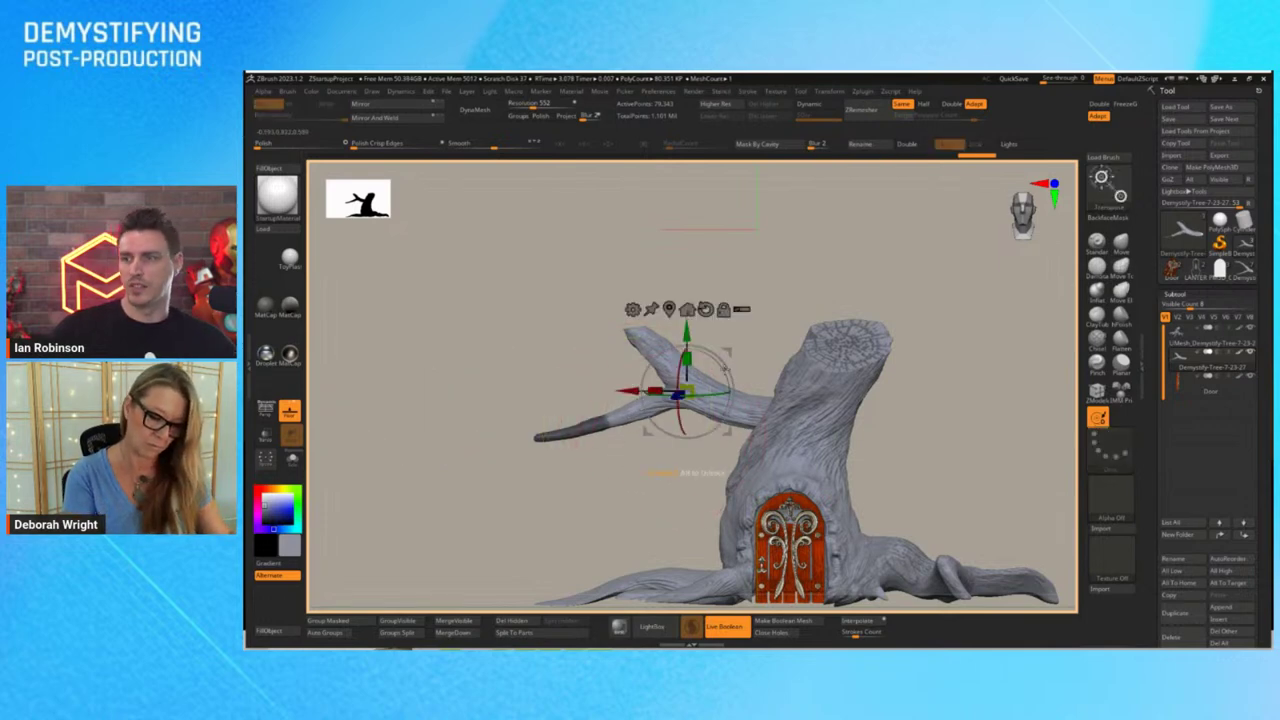
ctrl+click(918, 460)
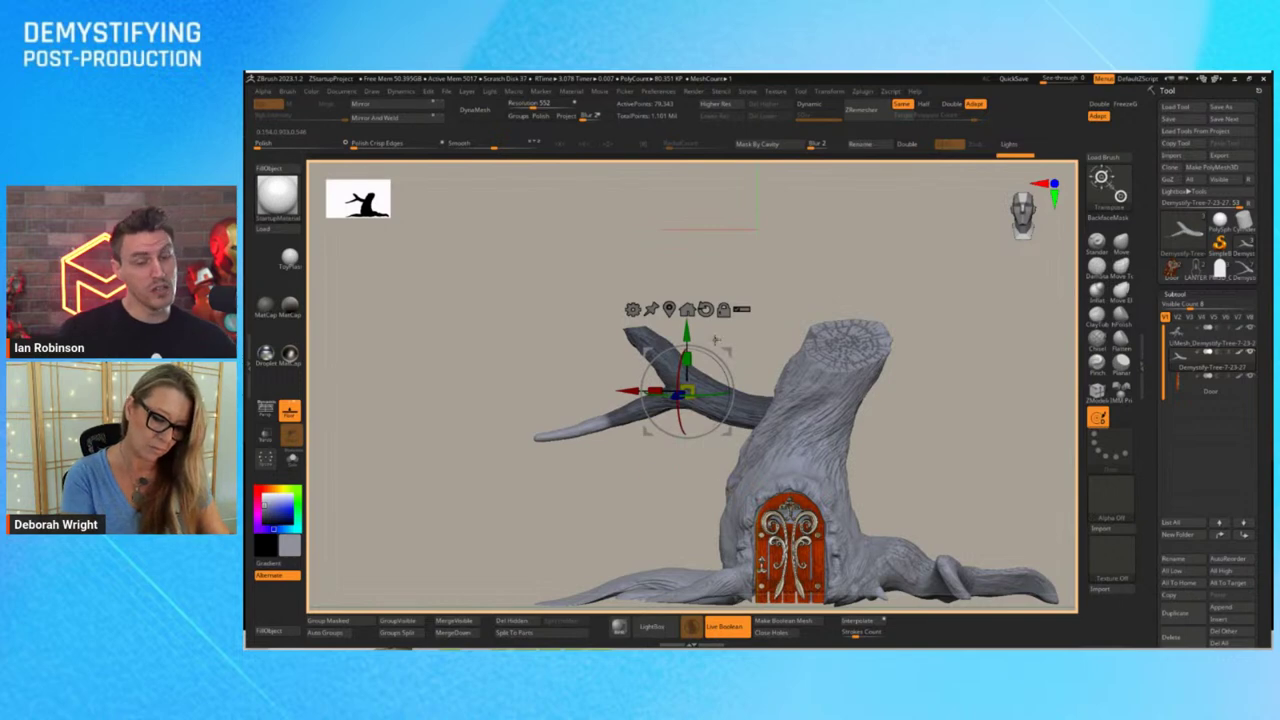
Move the gizmo pivot to the mask border on the lower fork and rotate the unmasked end upward
alt+drag(729, 430, 658, 454)
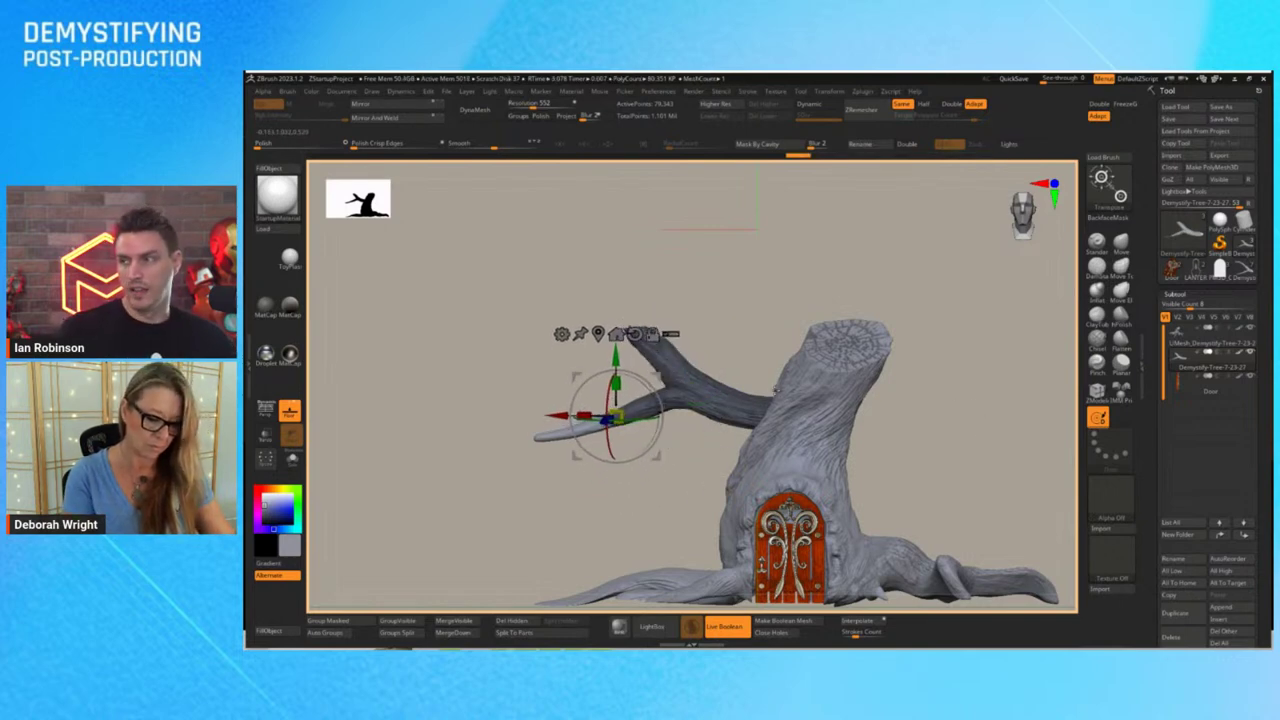
drag(658, 410, 652, 460)
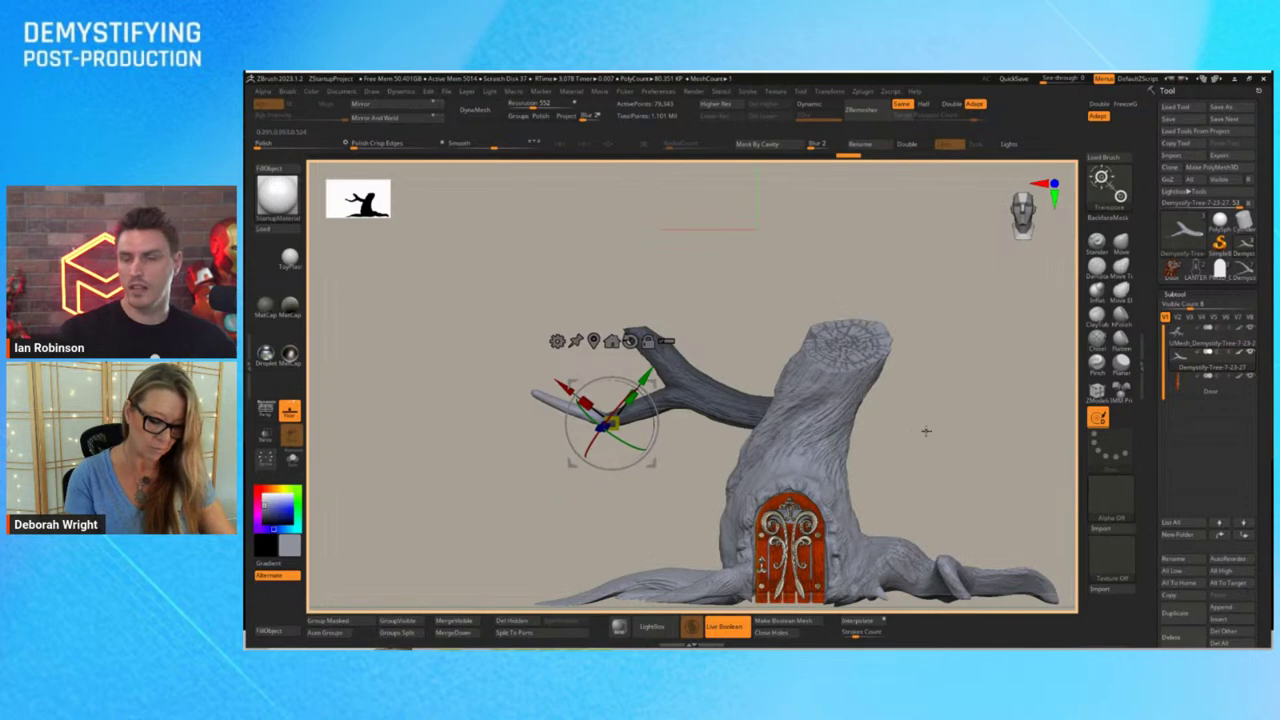
mouse_move(1046, 79)
mouse_down()
mouse_move(1060, 79)
mouse_move(1046, 79)
mouse_up()
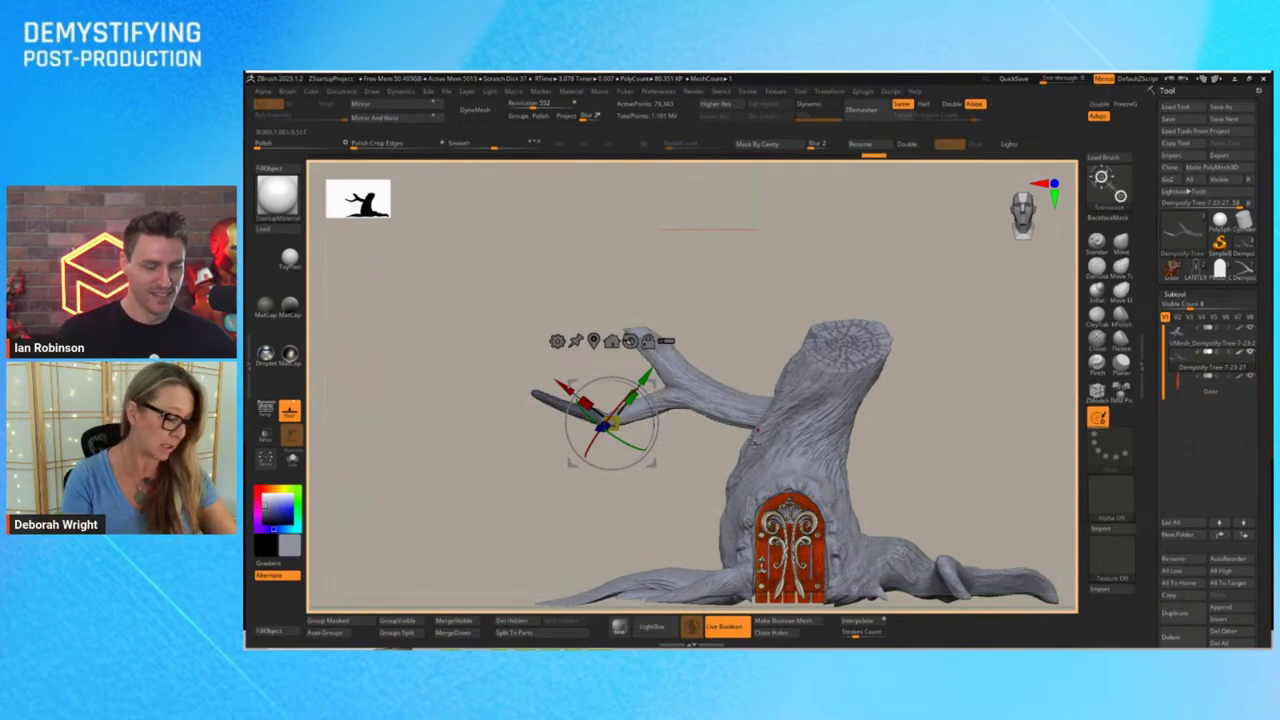
Clear the mask from the forked branch and trim the pointed tip off its lower fork
key(q)
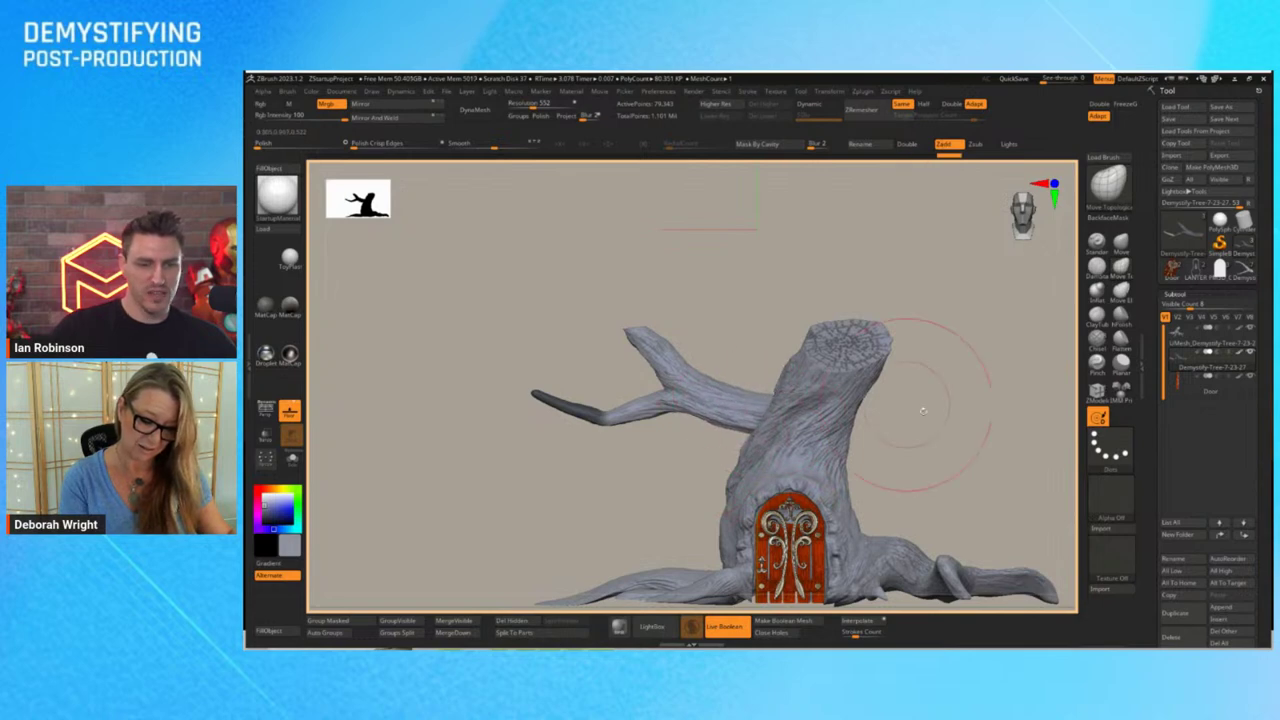
drag(929, 400, 744, 398)
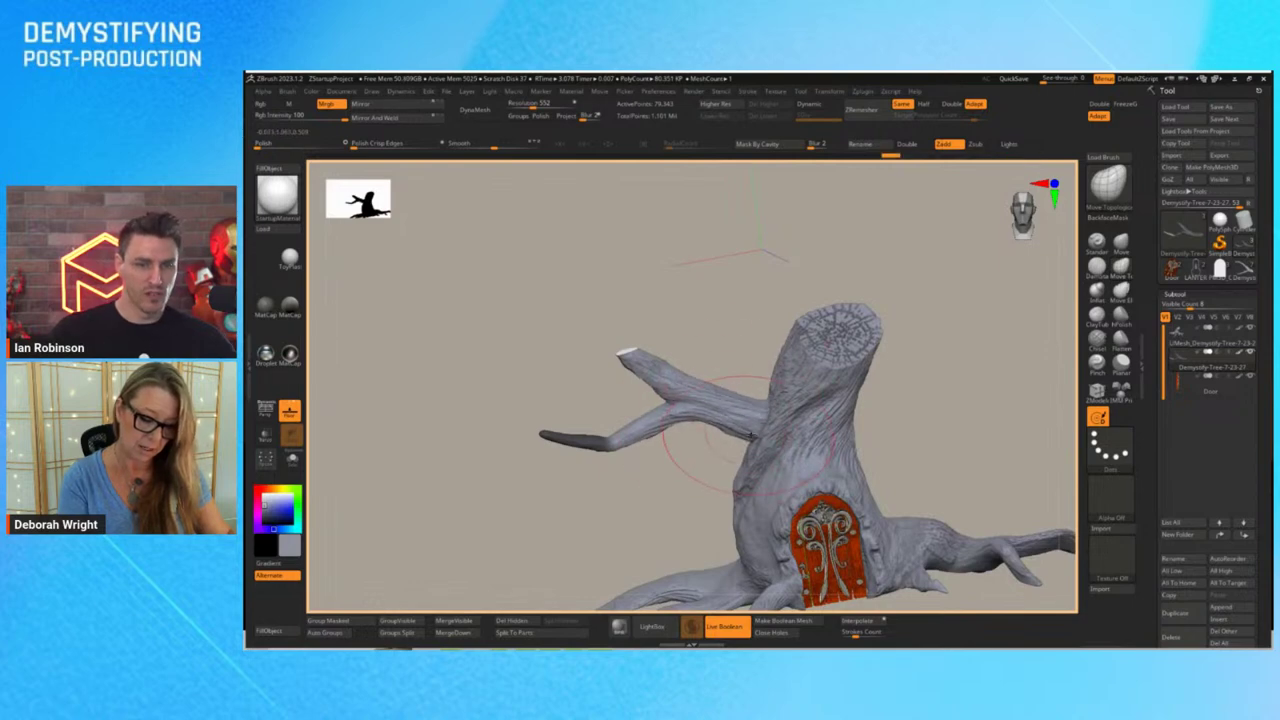
drag(930, 428, 963, 437)
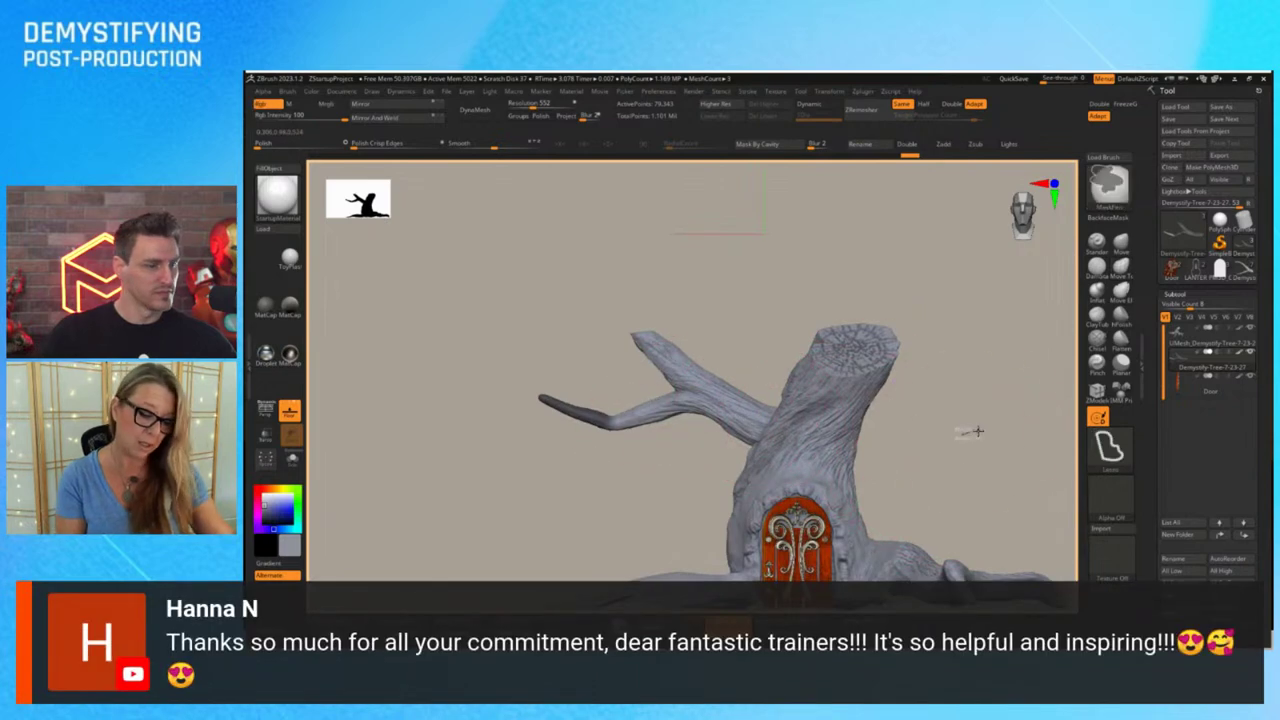
key(ctrl)
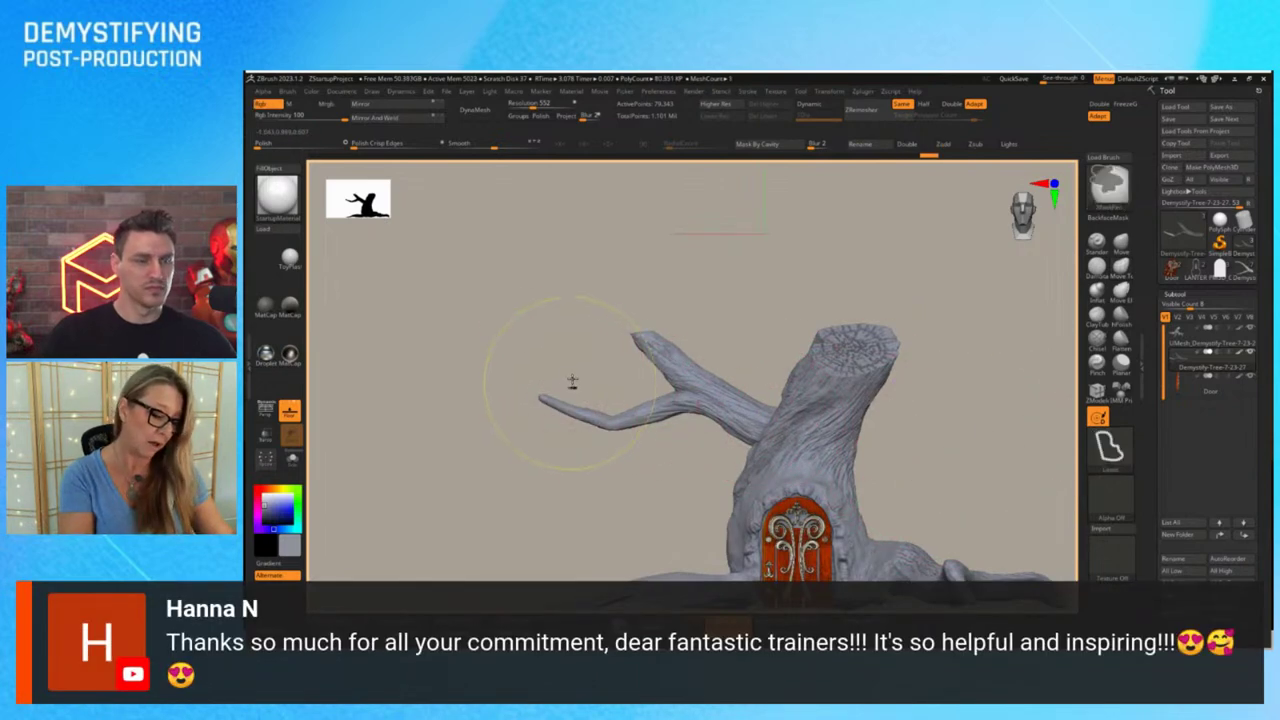
mouse_move(581, 396)
ctrl+mouse_down()
mouse_move(495, 394)
mouse_move(576, 252)
mouse_move(565, 251)
ctrl+mouse_up()
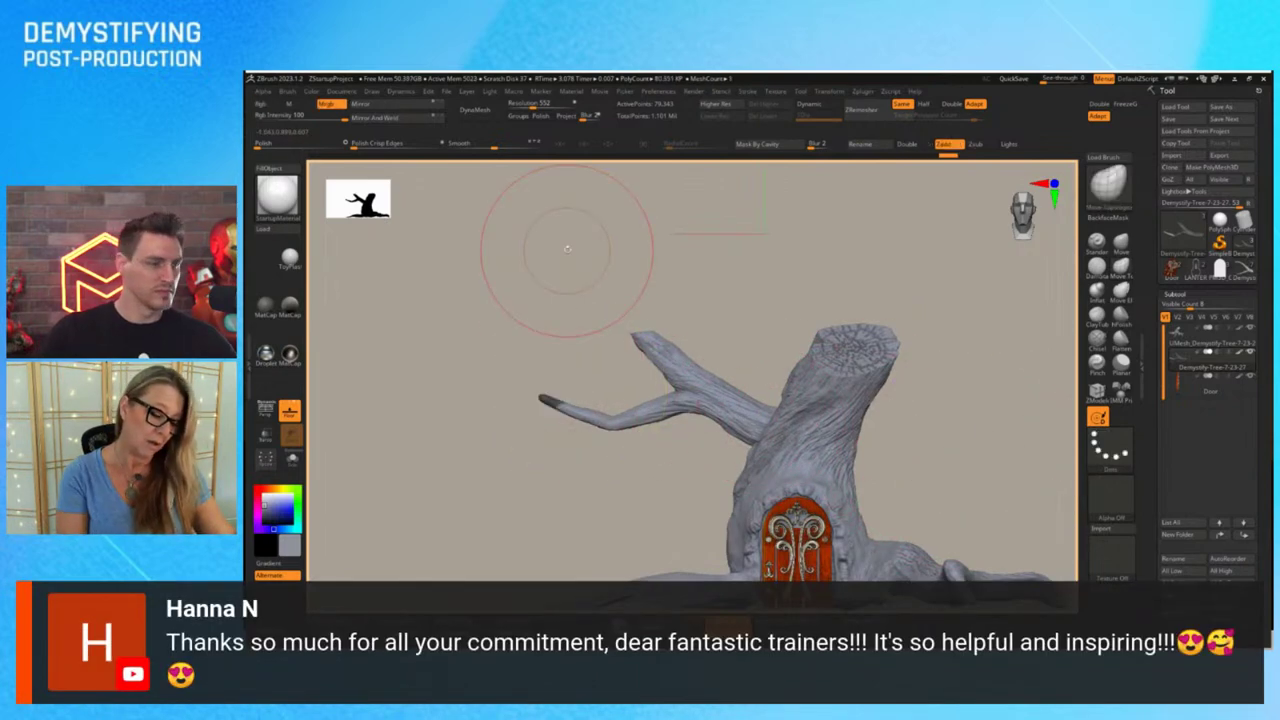
mouse_move(507, 356)
ctrl+shift+mouse_down()
mouse_move(528, 410)
mouse_move(588, 389)
ctrl+shift+mouse_up()
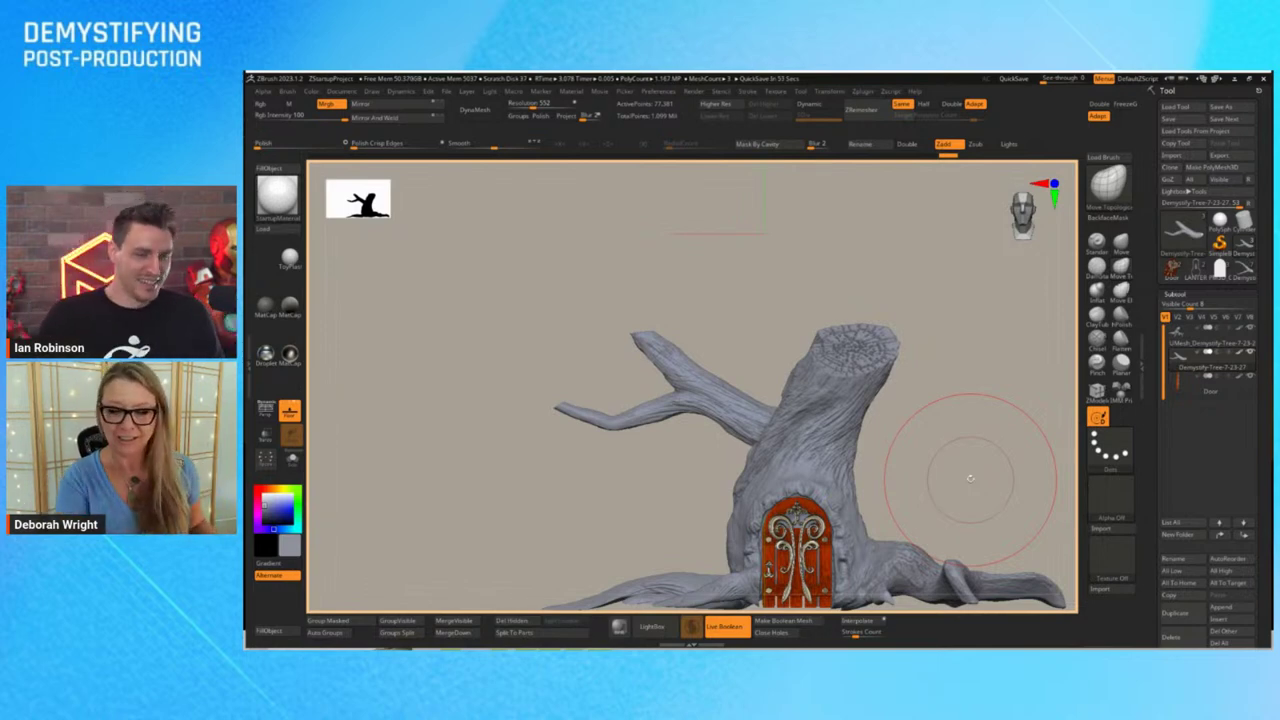
mouse_move(1046, 79)
mouse_down()
mouse_move(1074, 79)
mouse_move(1040, 79)
mouse_up()
Move the forked branch up and deeper into the trunk's side, aligning it from the front and from above
key(w)
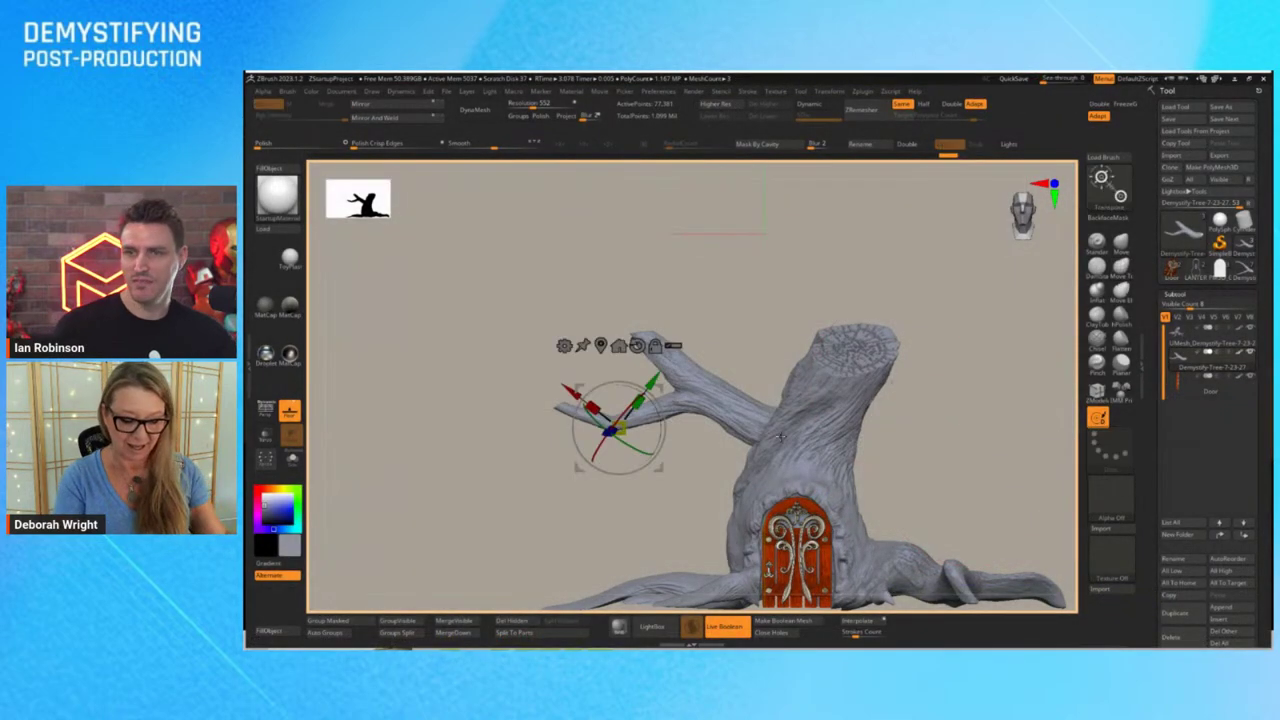
drag(662, 465, 690, 447)
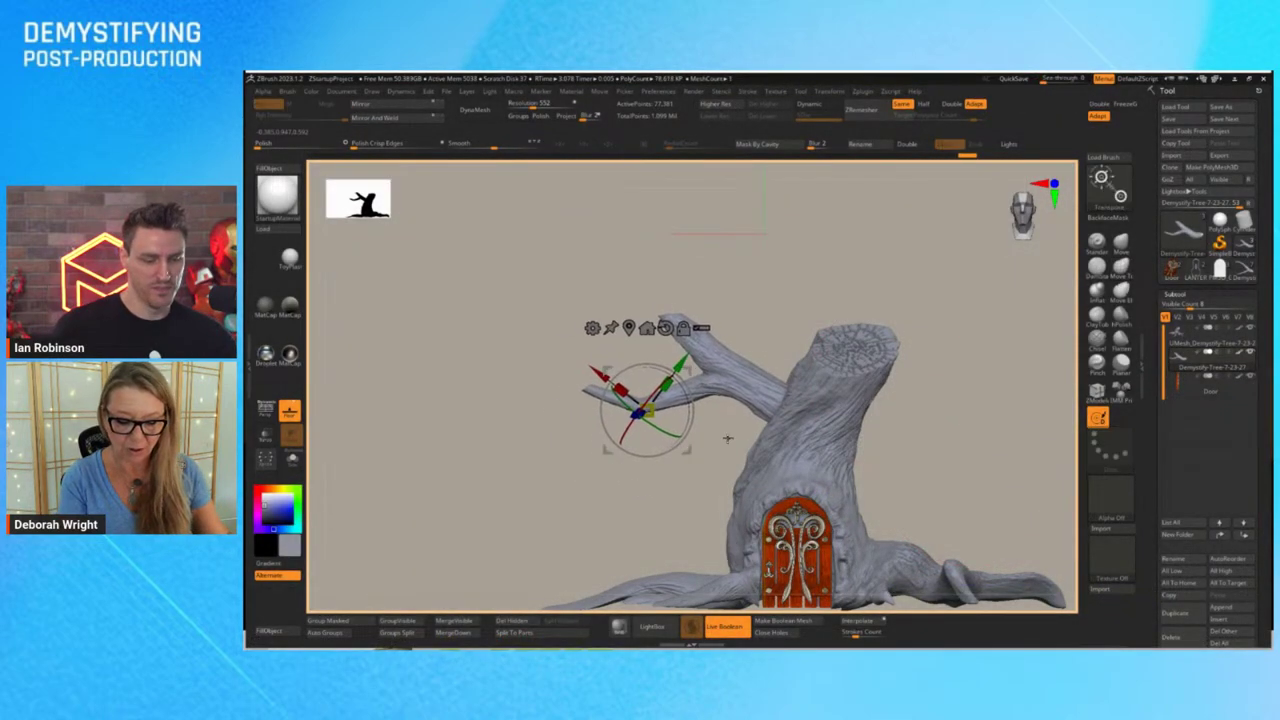
drag(905, 432, 914, 567)
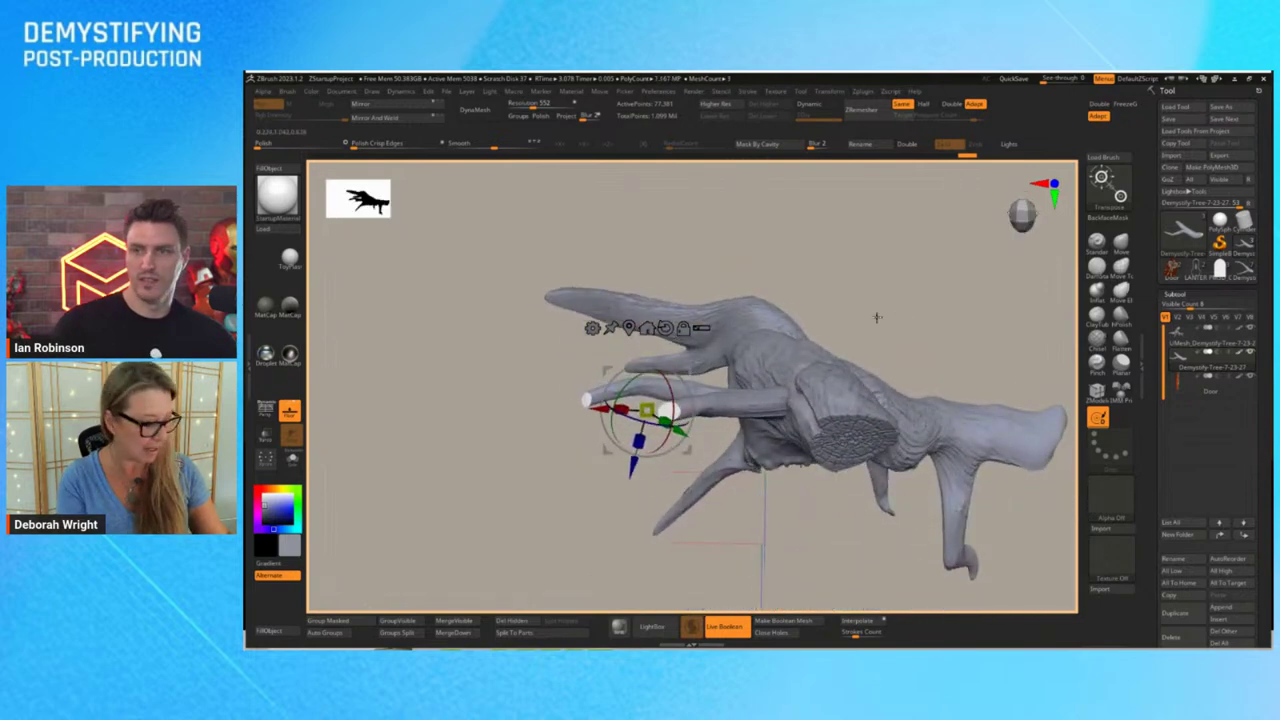
drag(961, 346, 999, 331)
mouse_move(691, 422)
mouse_down()
mouse_move(690, 444)
mouse_move(705, 411)
mouse_up()
drag(937, 305, 948, 203)
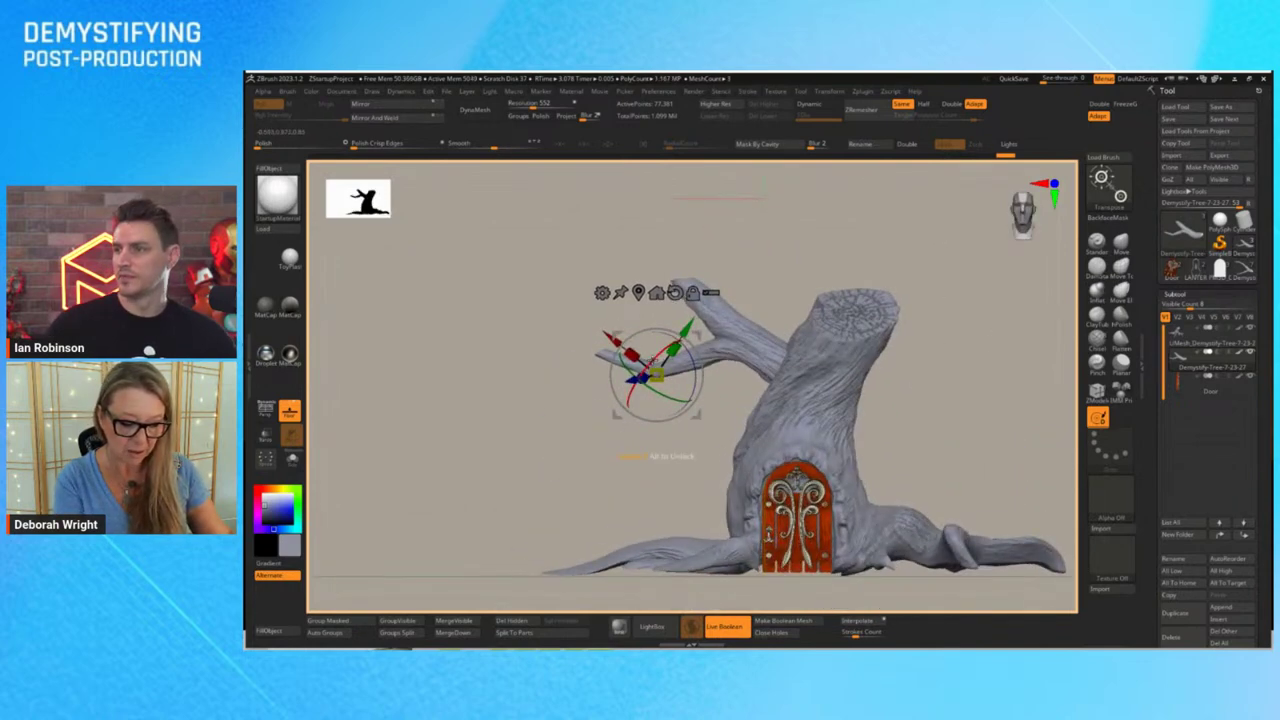
Relocate the gizmo pivot to the branch's joint with the trunk and rotate the branch slightly about it
drag(699, 337, 702, 337)
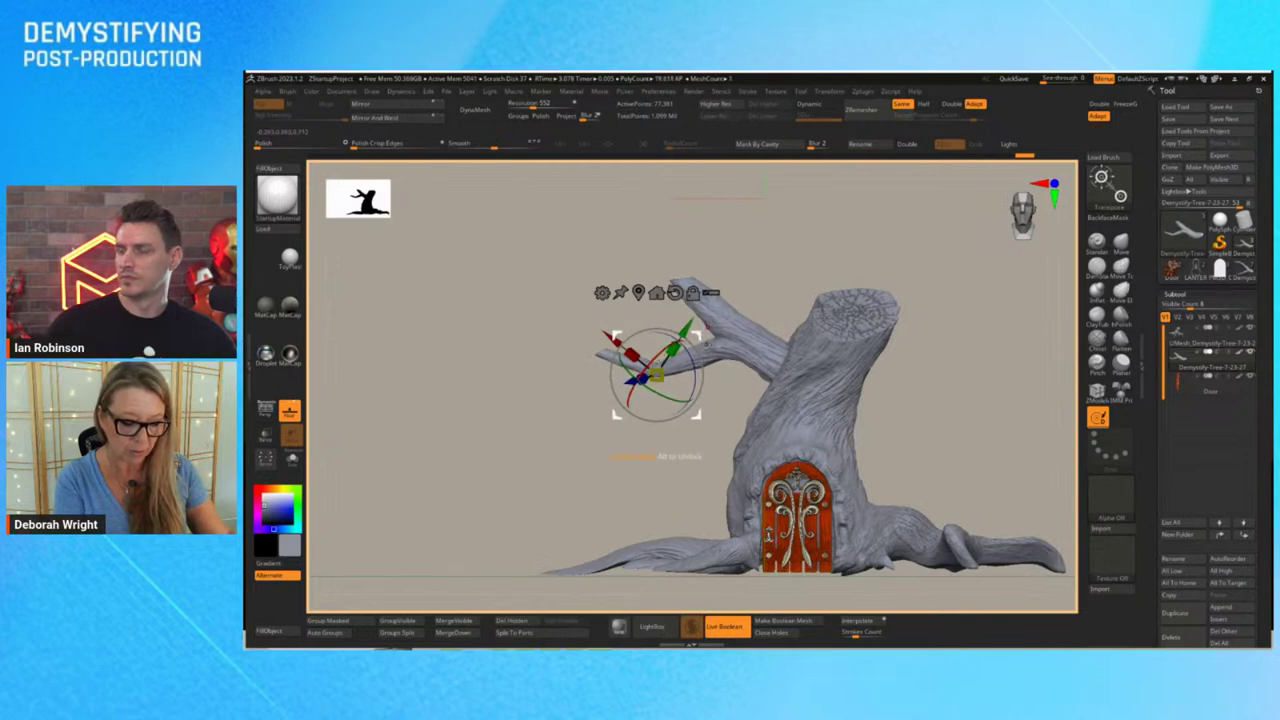
drag(697, 416, 829, 408)
drag(786, 350, 748, 405)
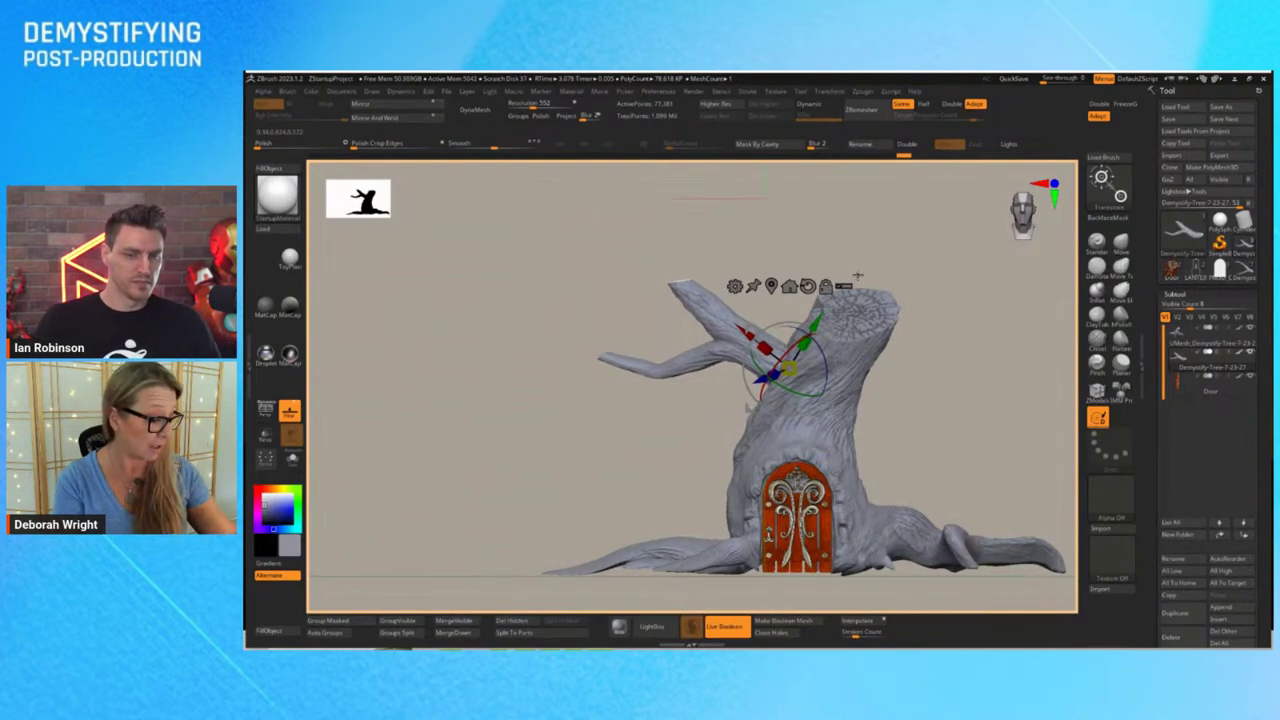
Reduce the Move Topological brush size and nudge the upper stub's cut tip slightly upward
key(q)
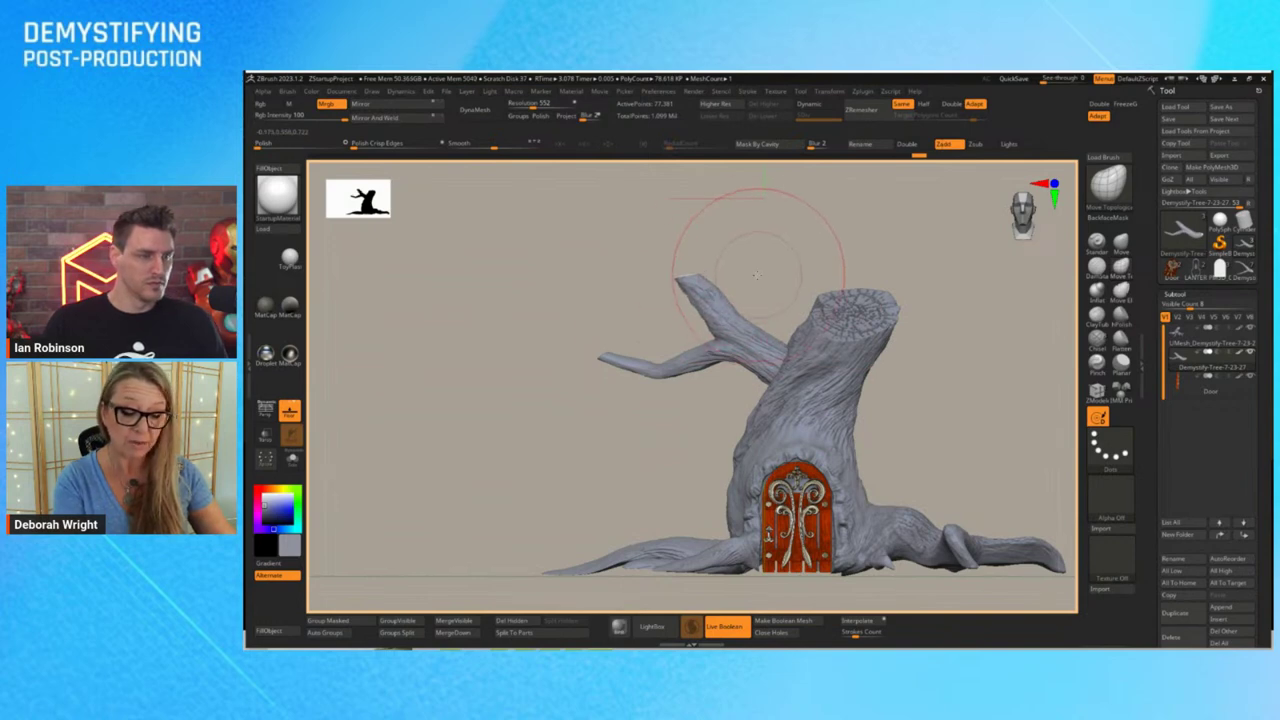
key(space)
drag(757, 275, 745, 277)
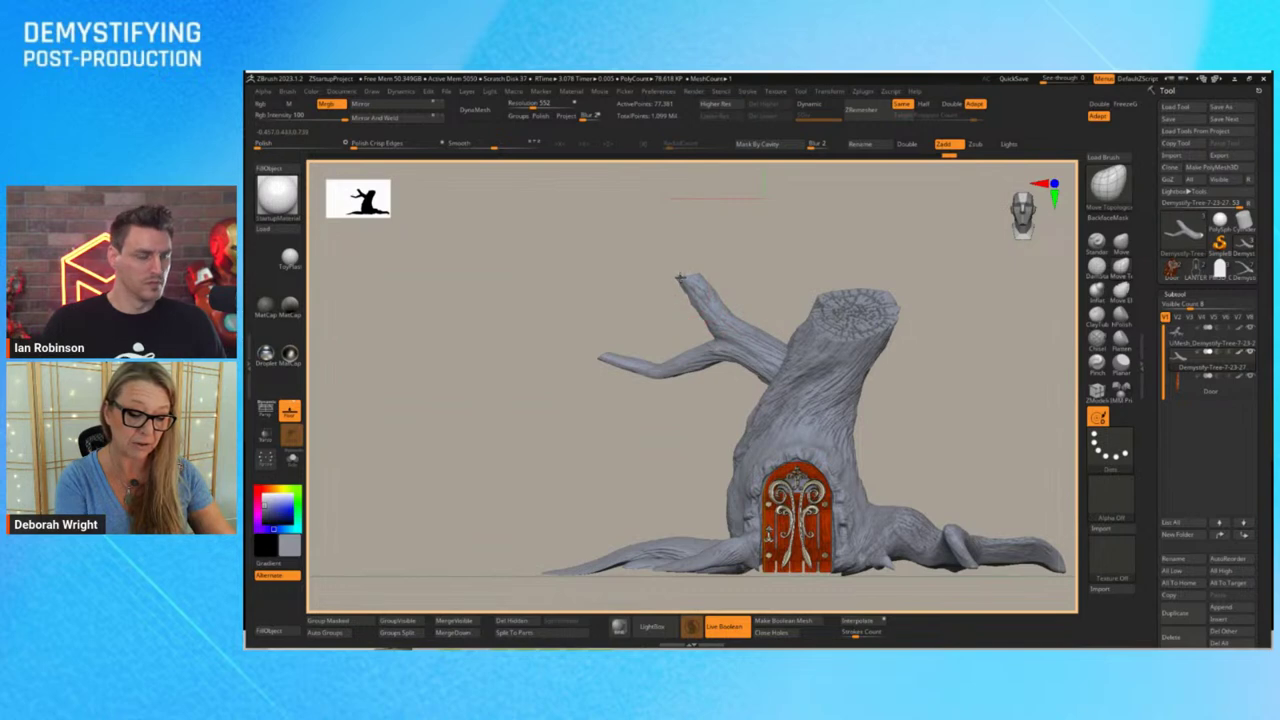
Fill the forked branch with the current colour so that its white cut ends match the bark
drag(825, 214, 896, 313)
drag(937, 368, 949, 368)
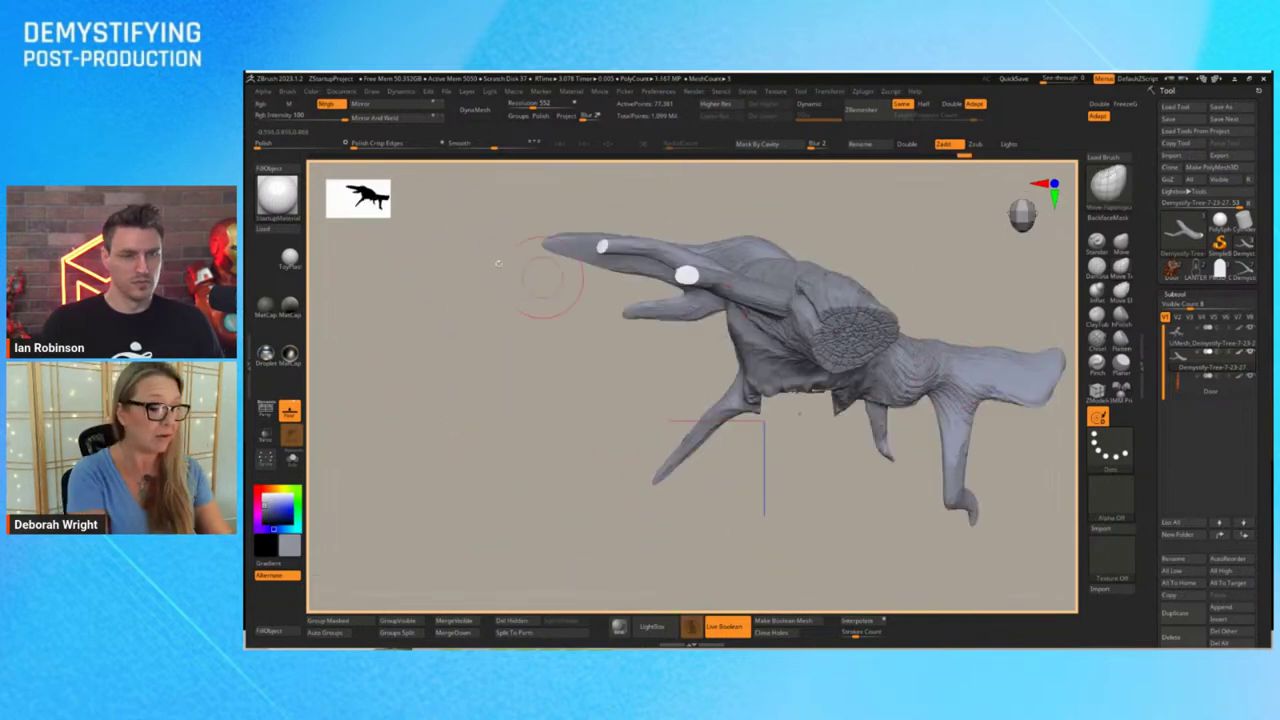
click(294, 170)
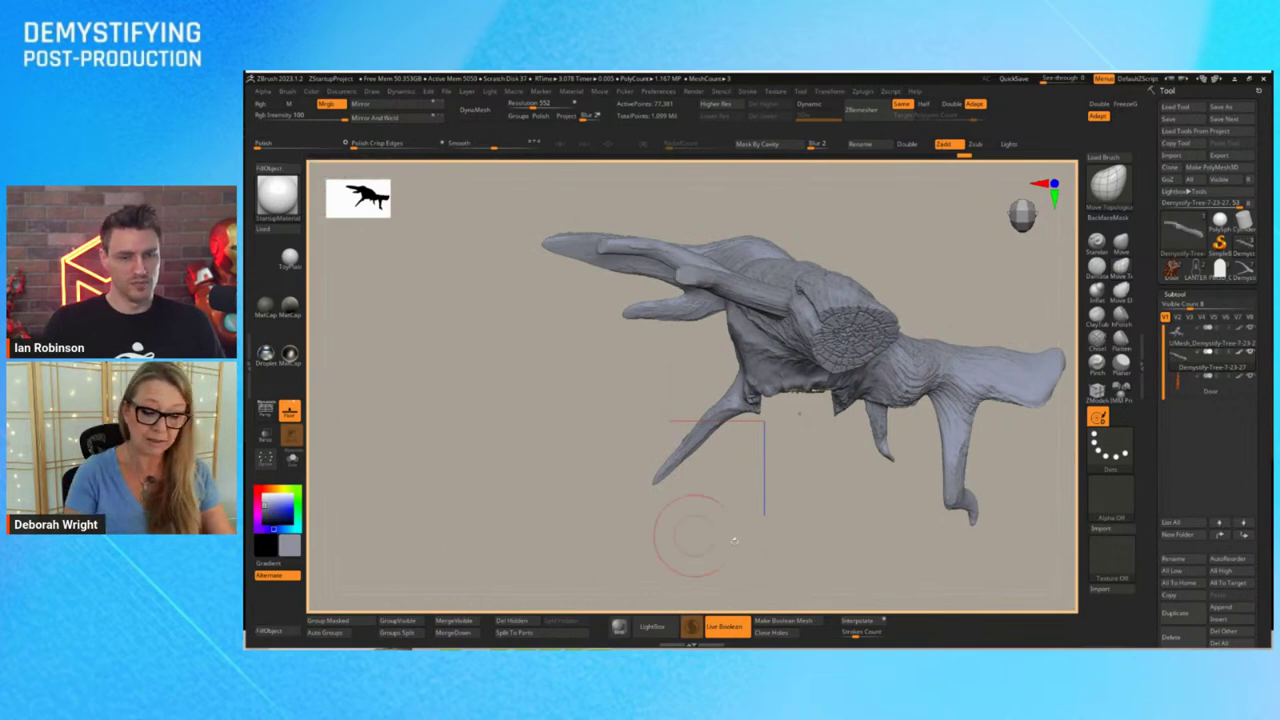
Switch to the Standard brush and try stamping the tree-ring alpha as raised detail on the forked branch's larger cut end
click(1107, 183)
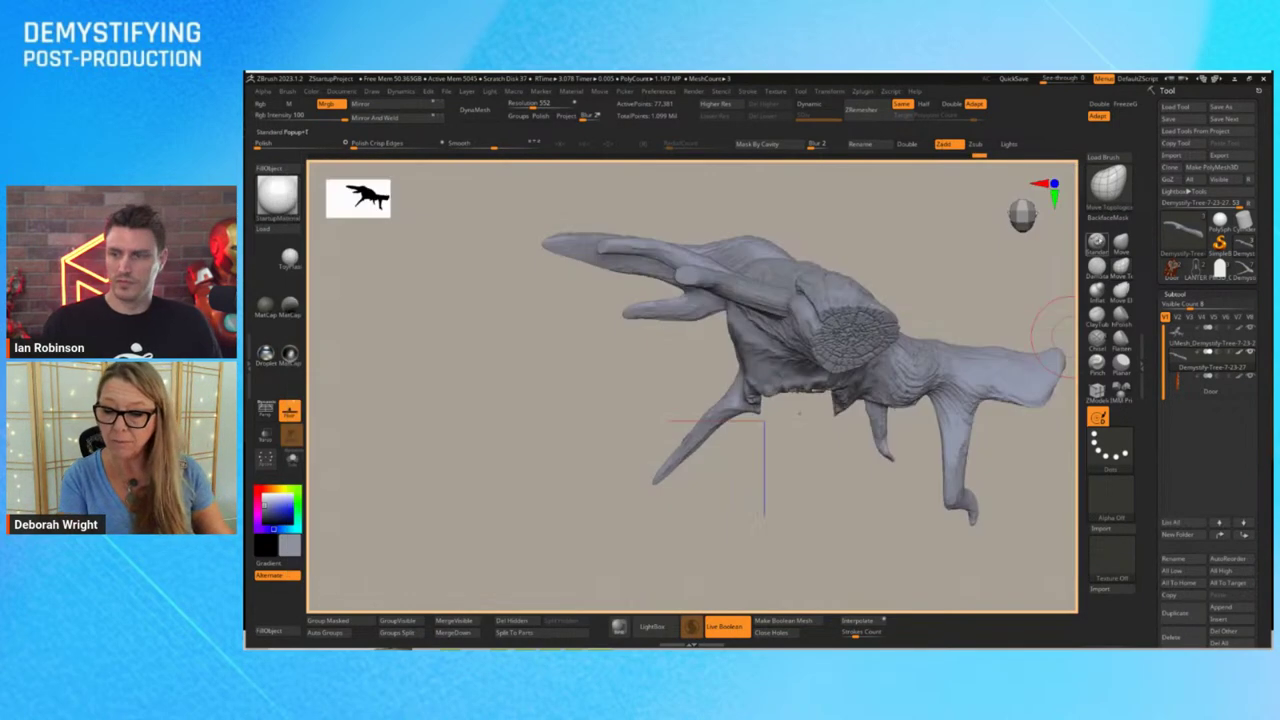
click(1098, 247)
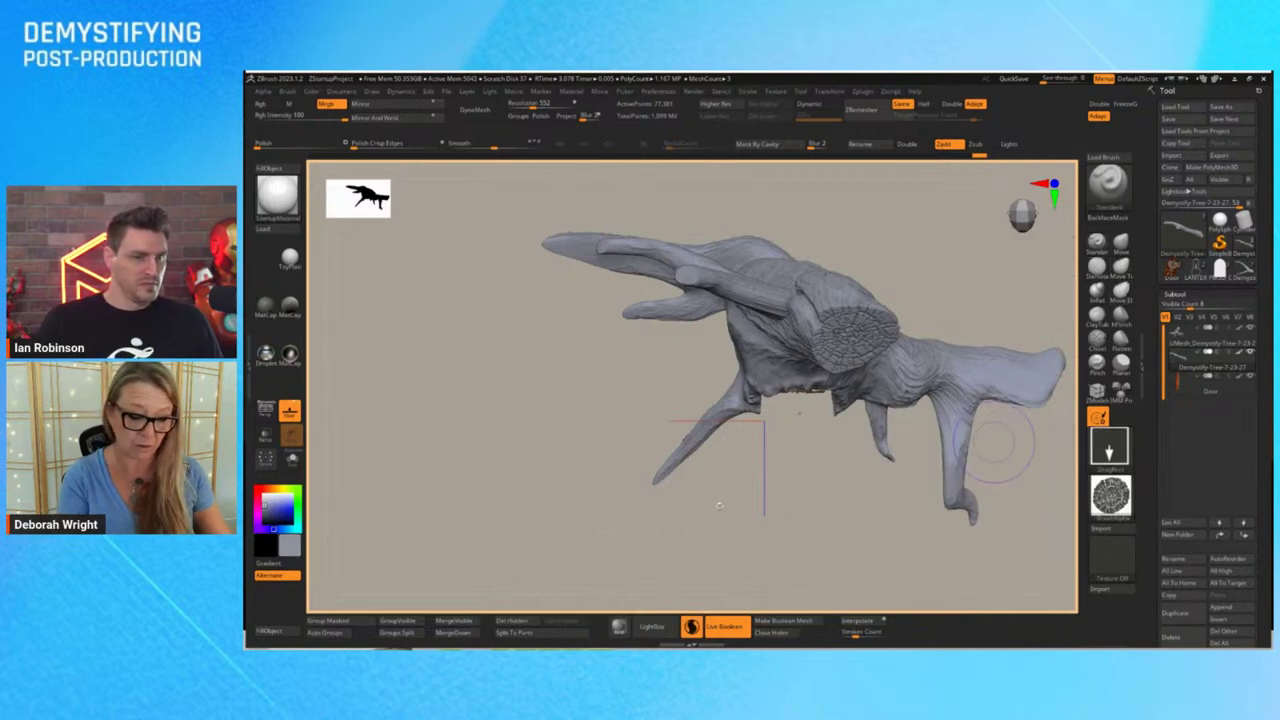
drag(766, 539, 787, 548)
alt+drag(922, 390, 1024, 556)
drag(1003, 262, 1024, 414)
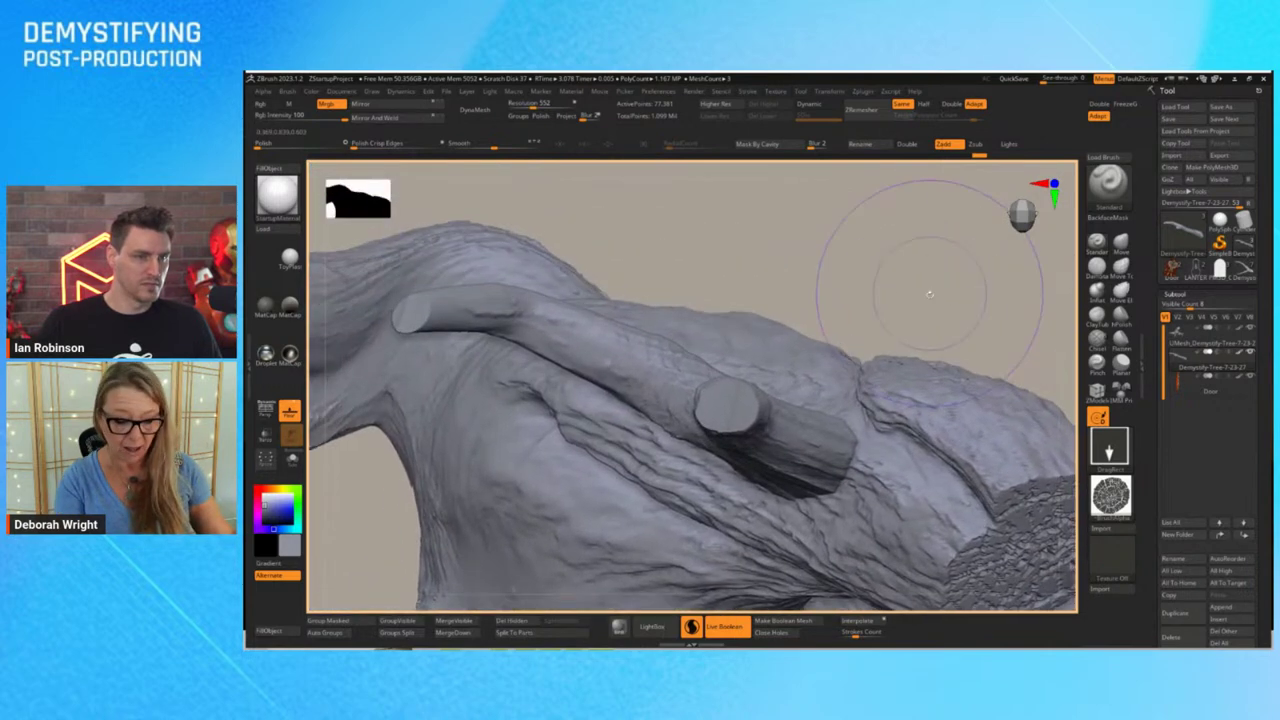
drag(931, 293, 920, 280)
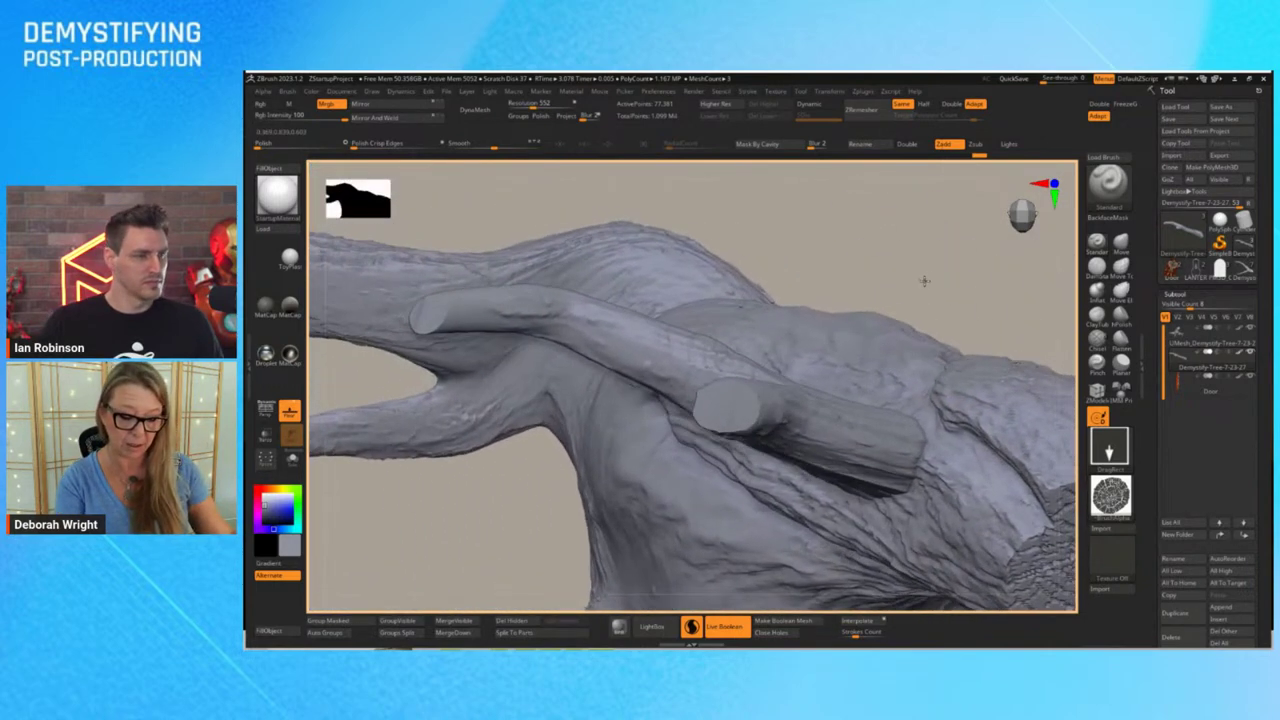
key(space)
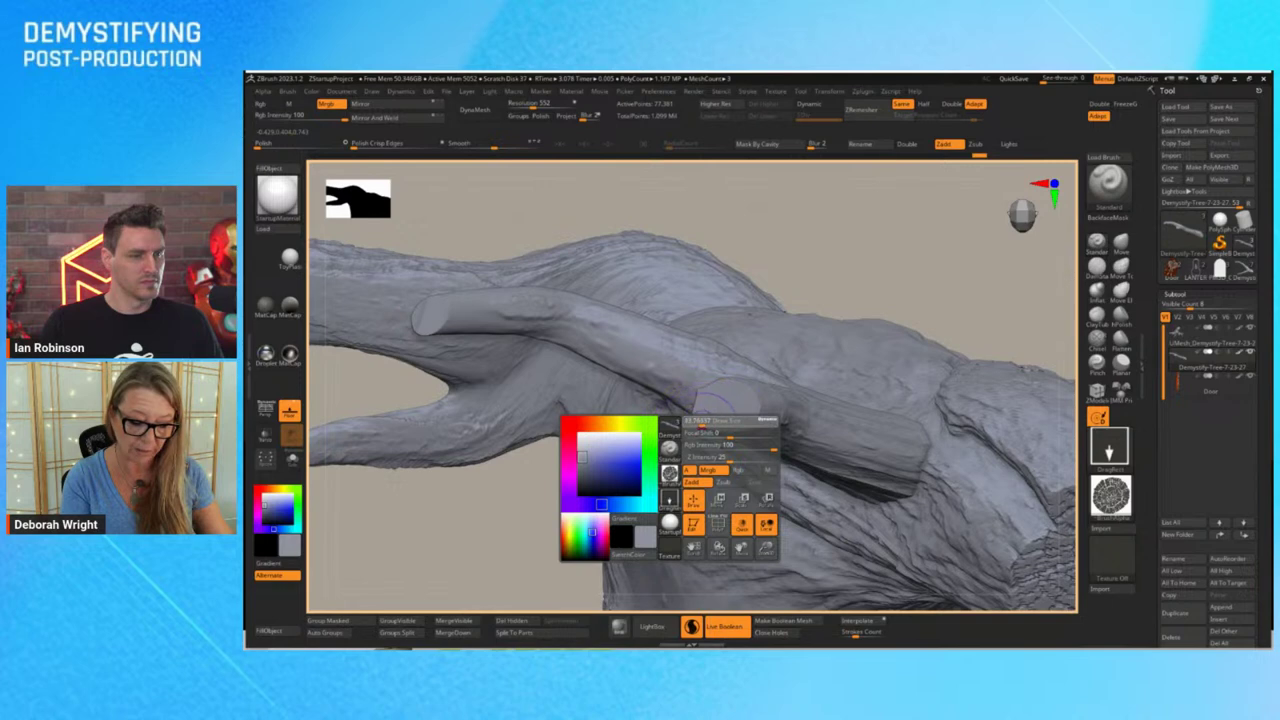
drag(729, 431, 733, 453)
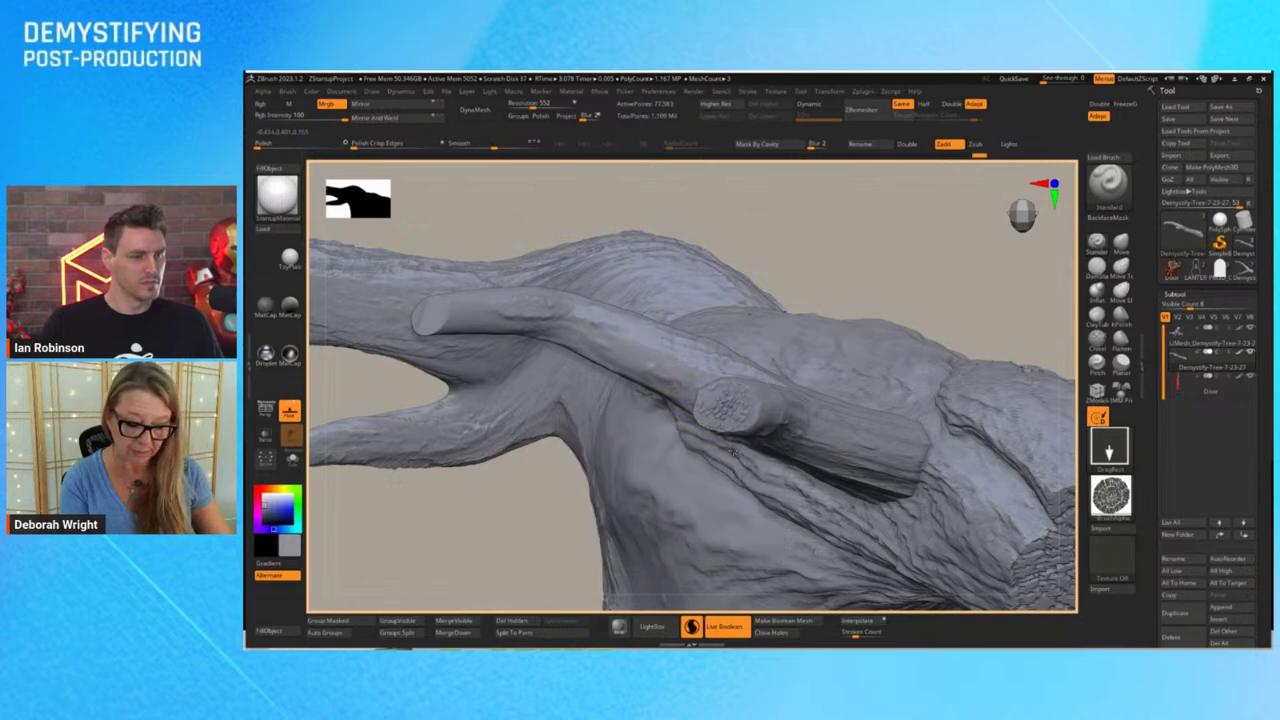
key(ctrl+z)
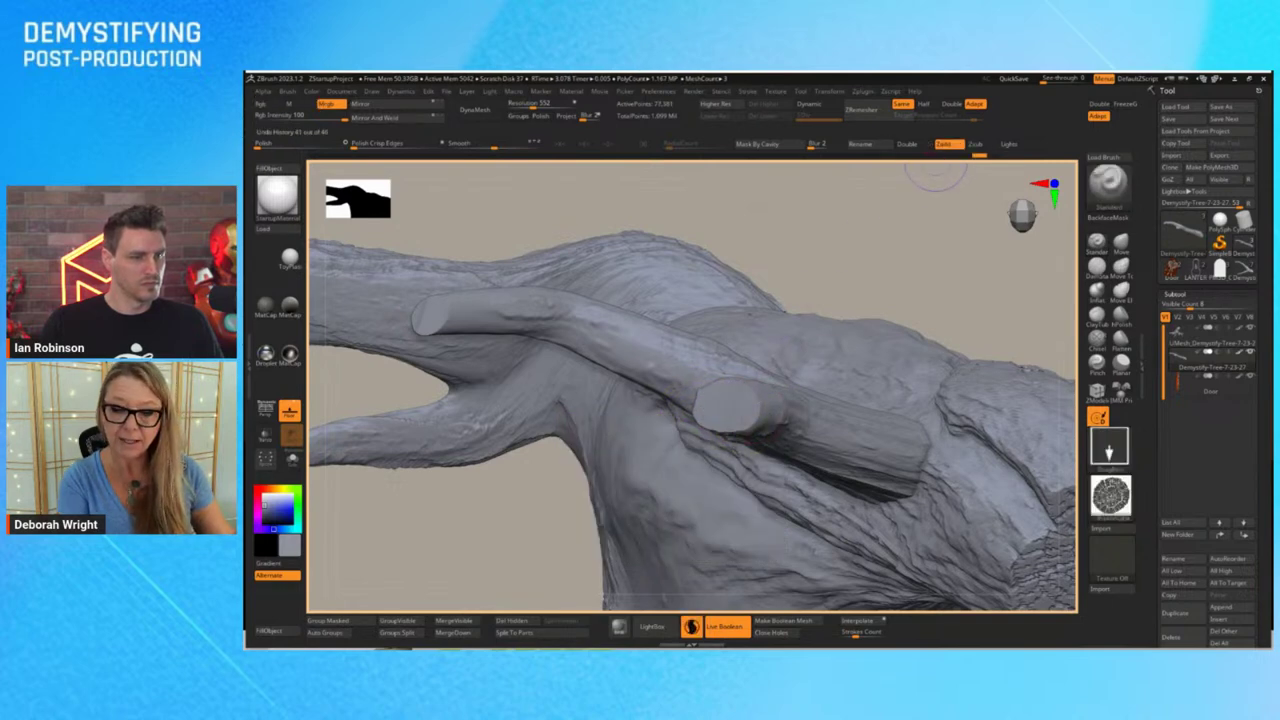
Stamp the tree-ring alpha into the forked branch's larger cut end as recessed detail using Zsub
click(975, 144)
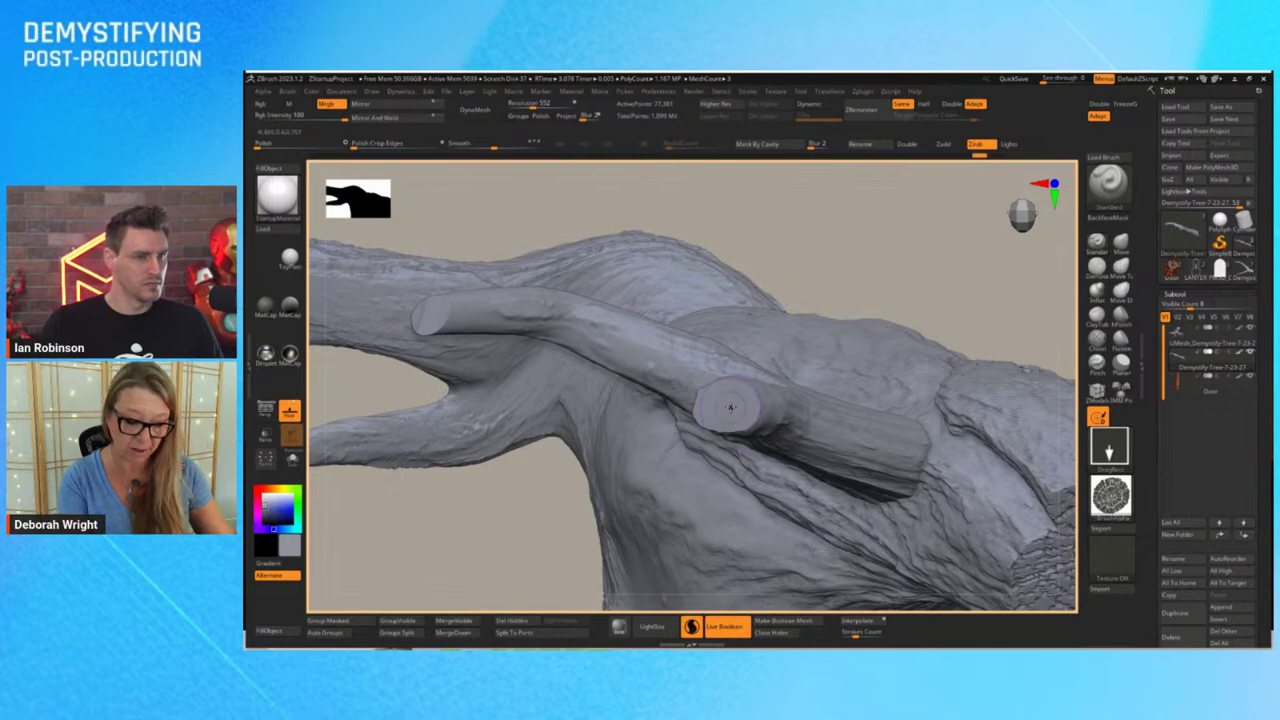
drag(735, 439, 732, 414)
mouse_move(929, 276)
mouse_down()
mouse_move(923, 220)
mouse_move(777, 389)
mouse_move(851, 349)
mouse_move(844, 333)
mouse_move(836, 345)
mouse_up()
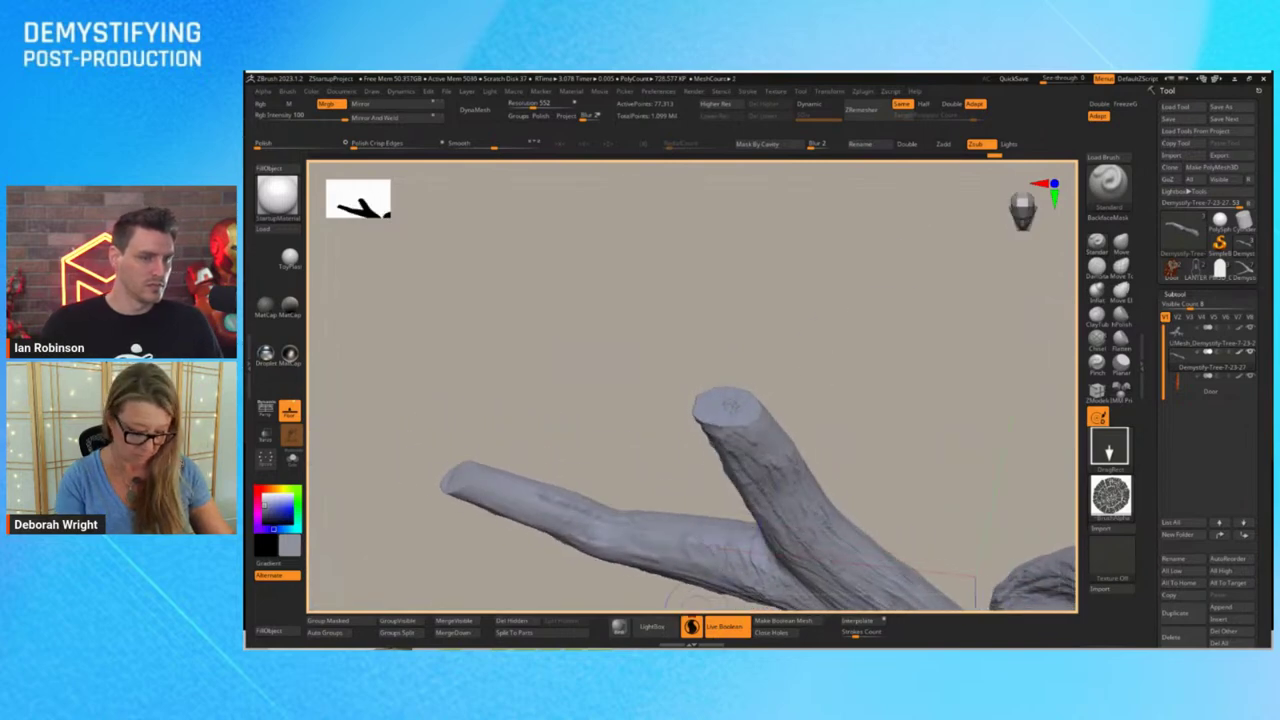
click(691, 627)
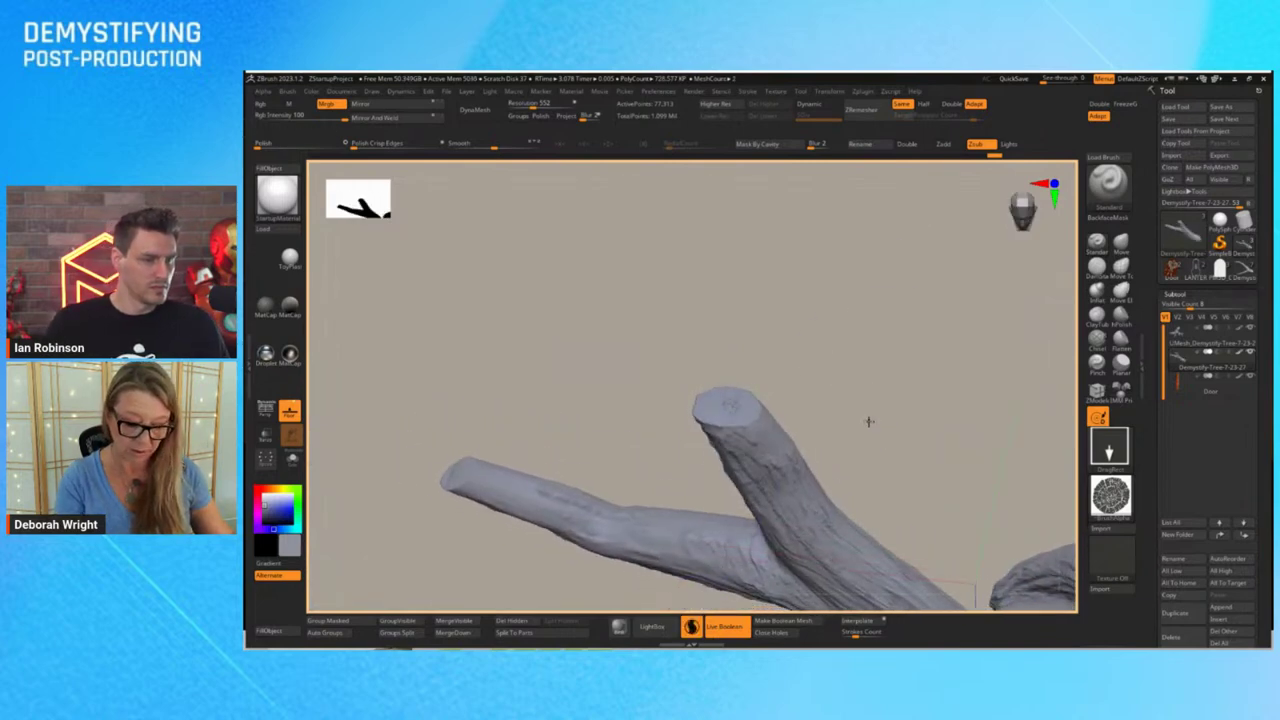
mouse_move(869, 423)
mouse_down()
mouse_move(893, 327)
mouse_move(922, 357)
mouse_up()
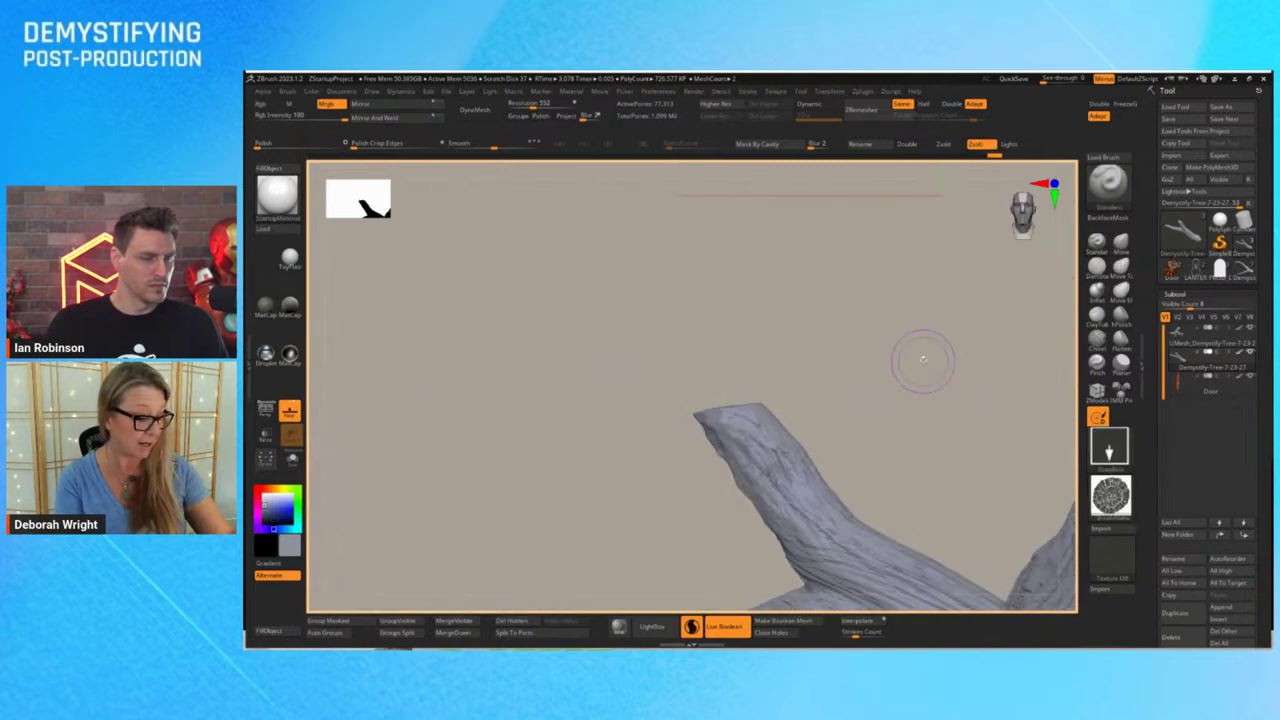
alt+drag(923, 426, 967, 400)
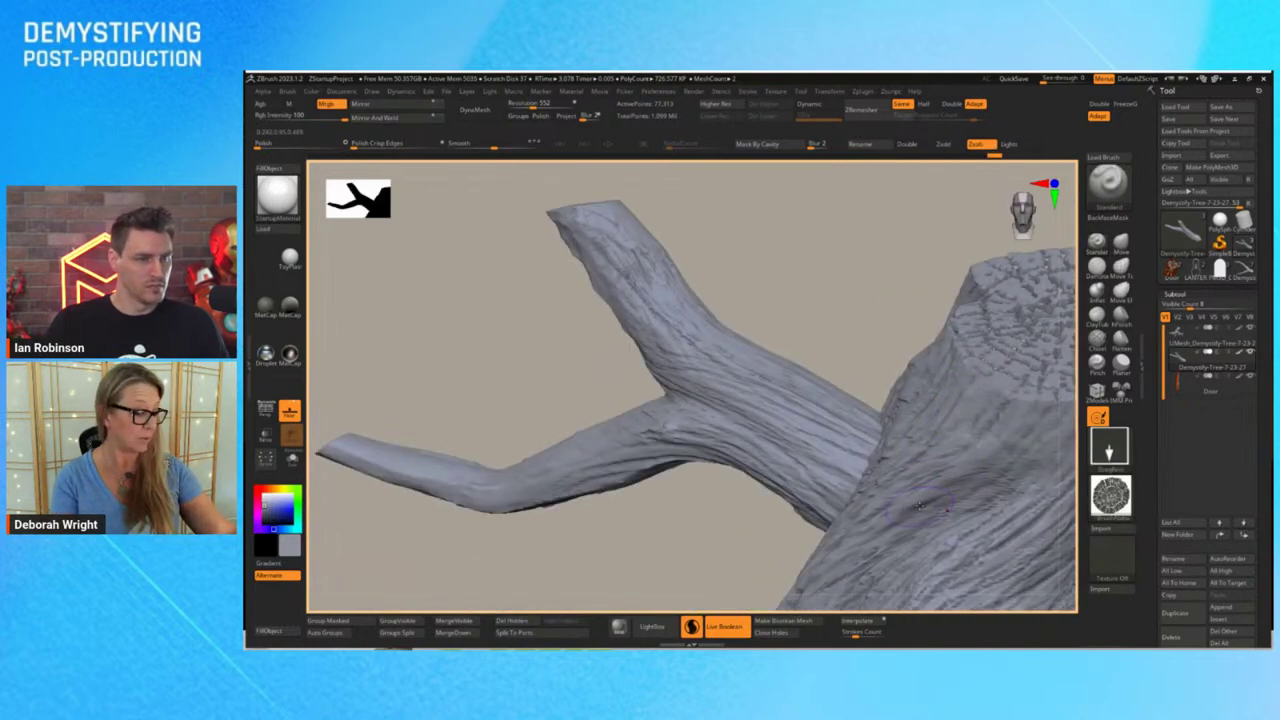
key(f)
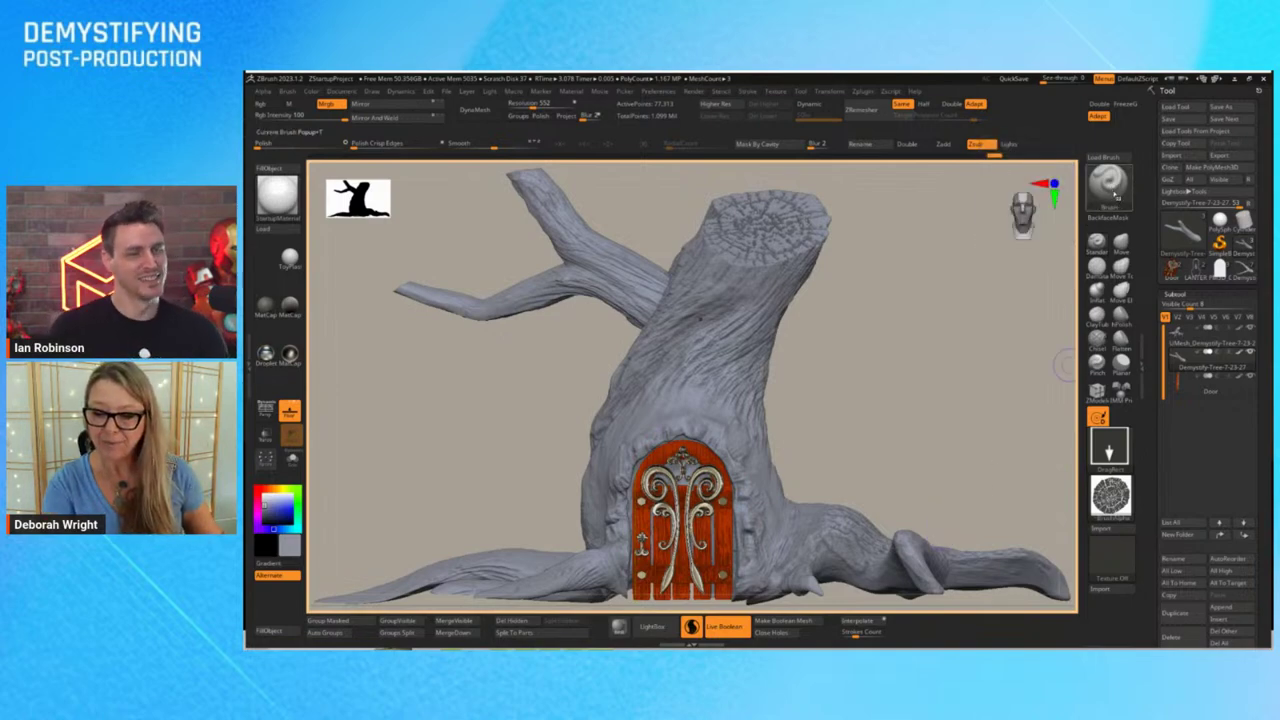
Load a Hi-Contrast bark alpha on the Standard brush and stamp it with Zadd onto the forked branch's lower fork
click(1116, 197)
key(s)
key(t)
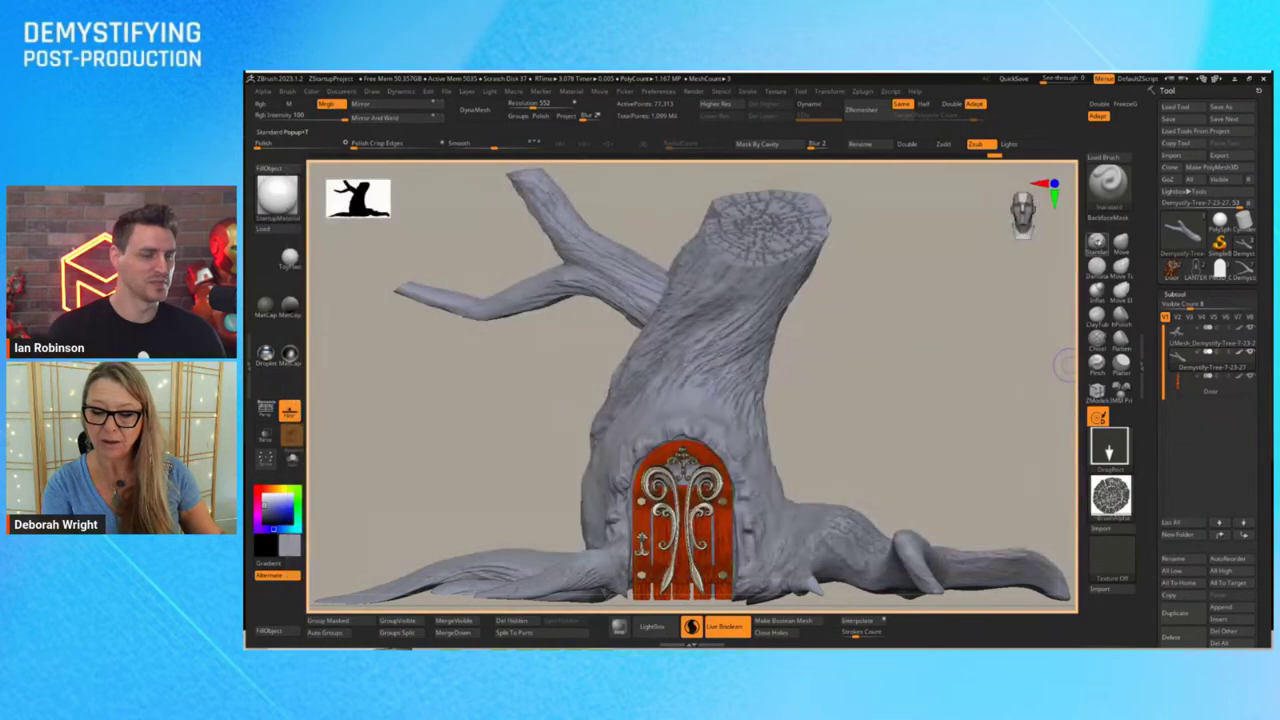
click(1110, 496)
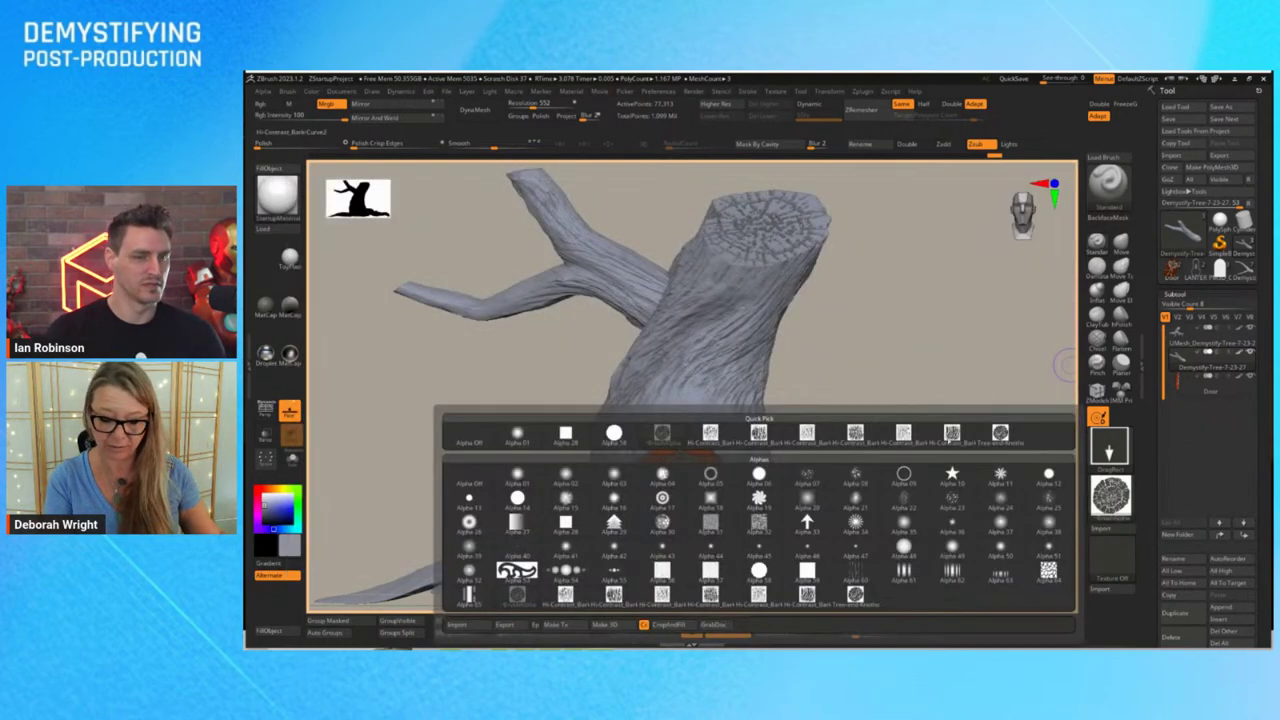
click(903, 432)
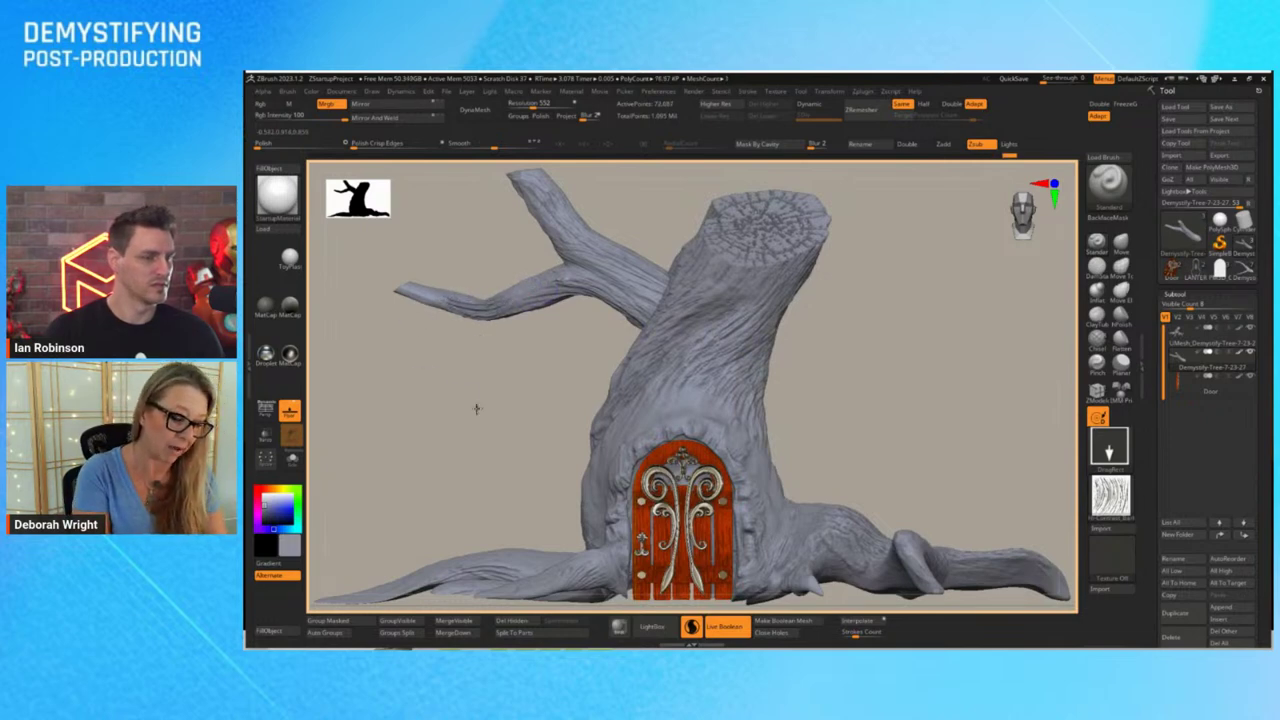
drag(476, 408, 489, 420)
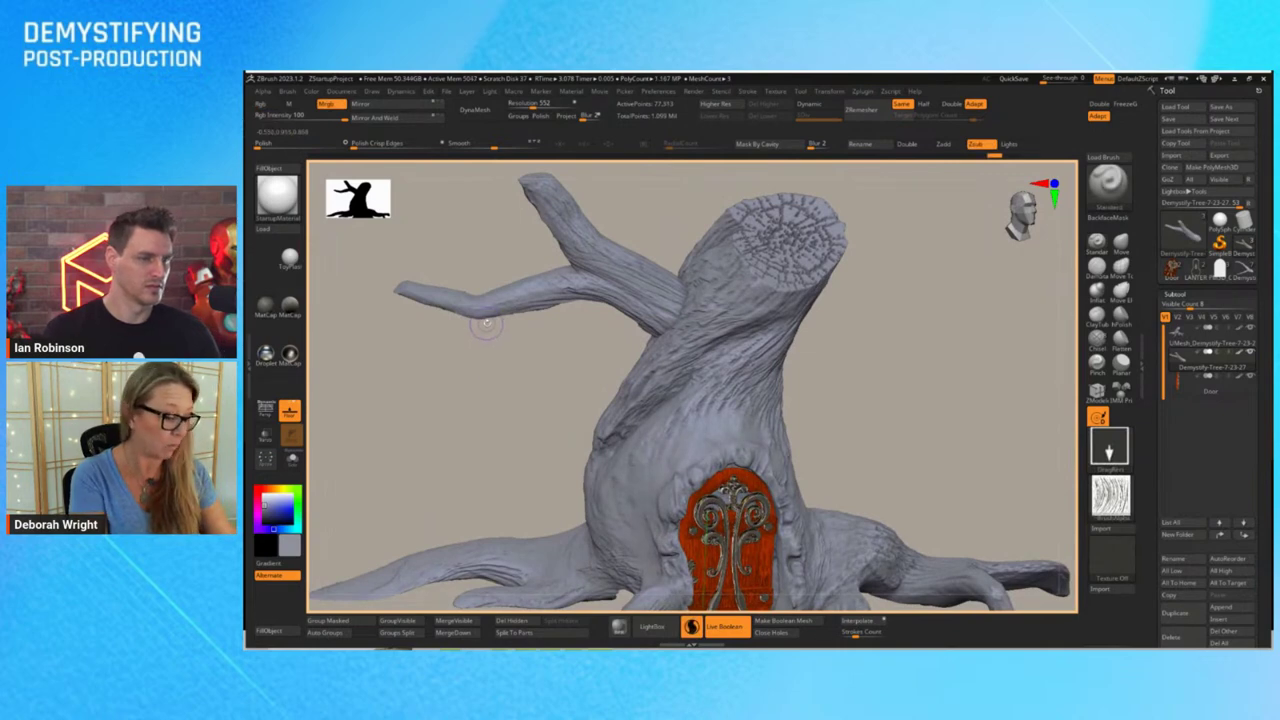
mouse_move(478, 308)
mouse_down()
mouse_move(471, 363)
mouse_move(480, 342)
mouse_up()
key(ctrl+z)
click(943, 144)
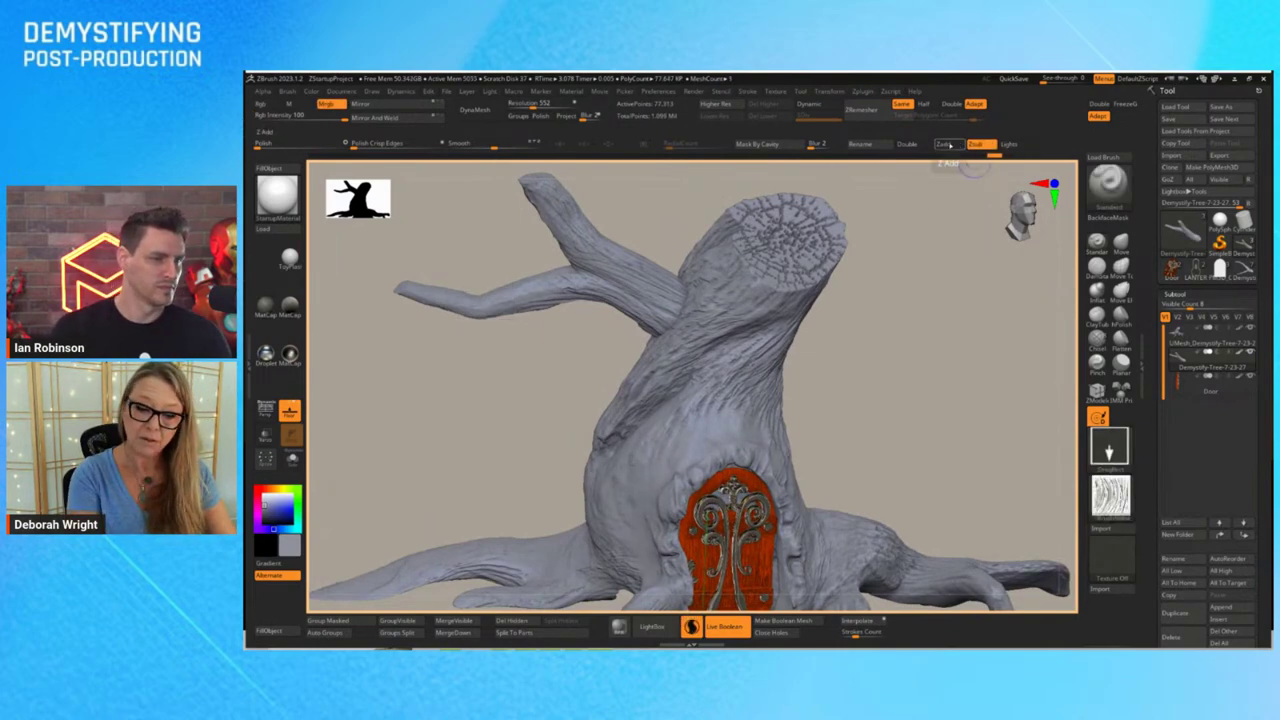
drag(478, 316, 545, 292)
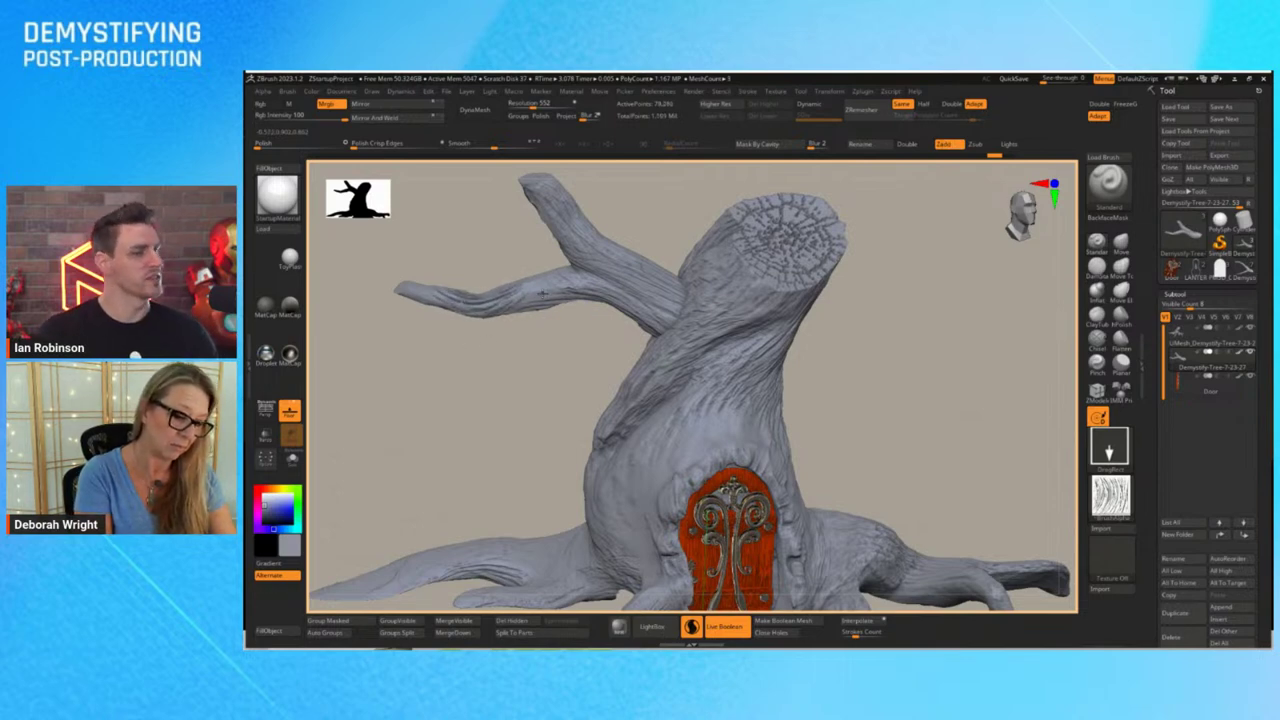
drag(929, 363, 980, 331)
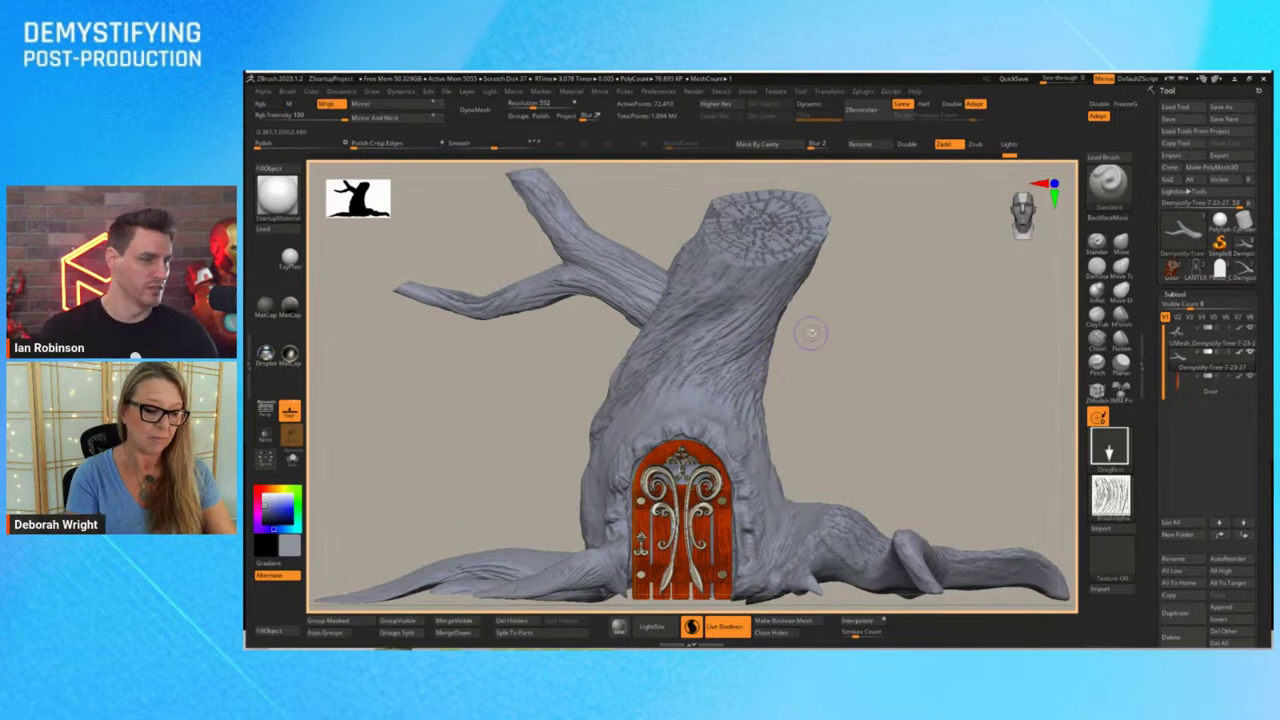
Choose a different Hi-Contrast bark alpha and stamp more bark texture onto the forked branch
click(1108, 445)
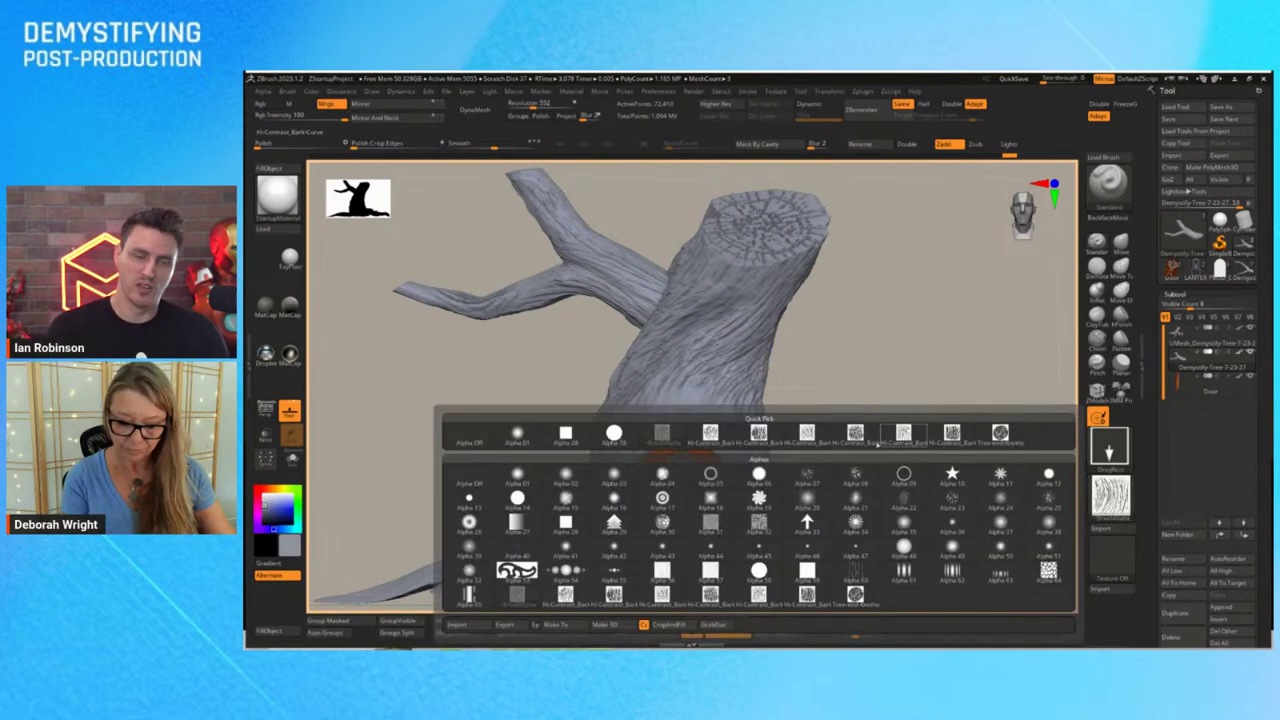
click(806, 434)
click(1110, 495)
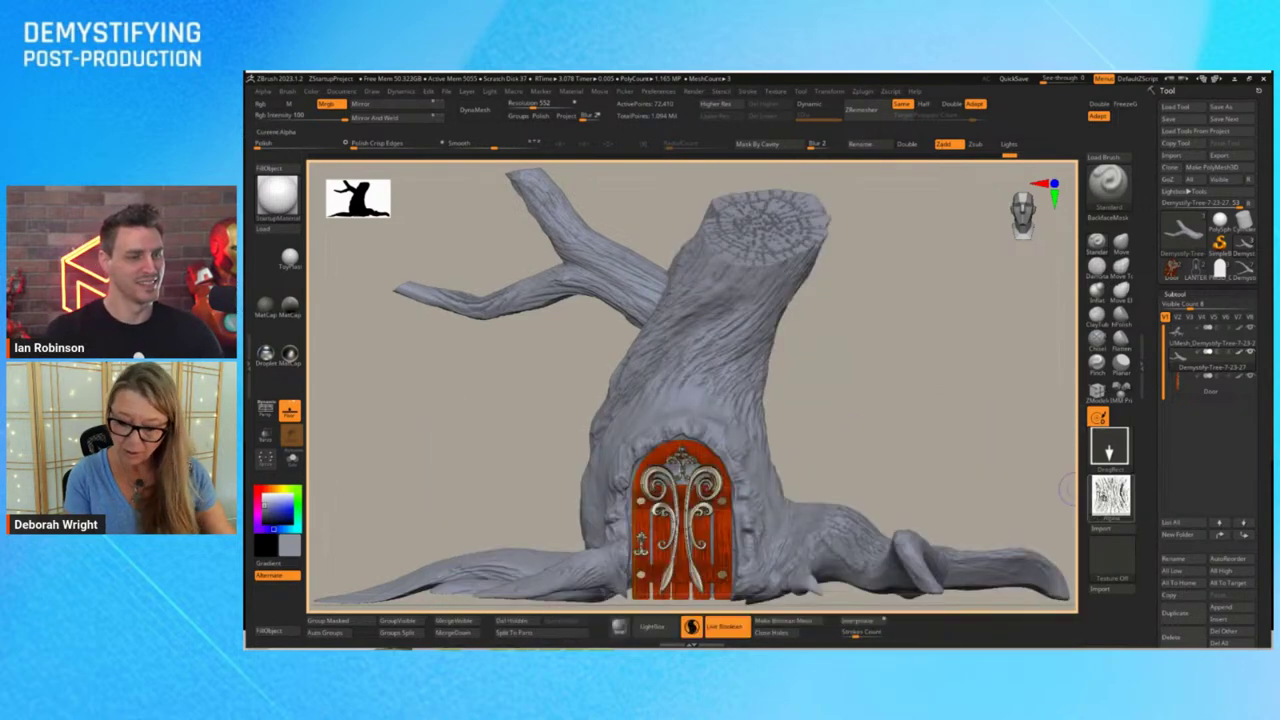
click(1110, 495)
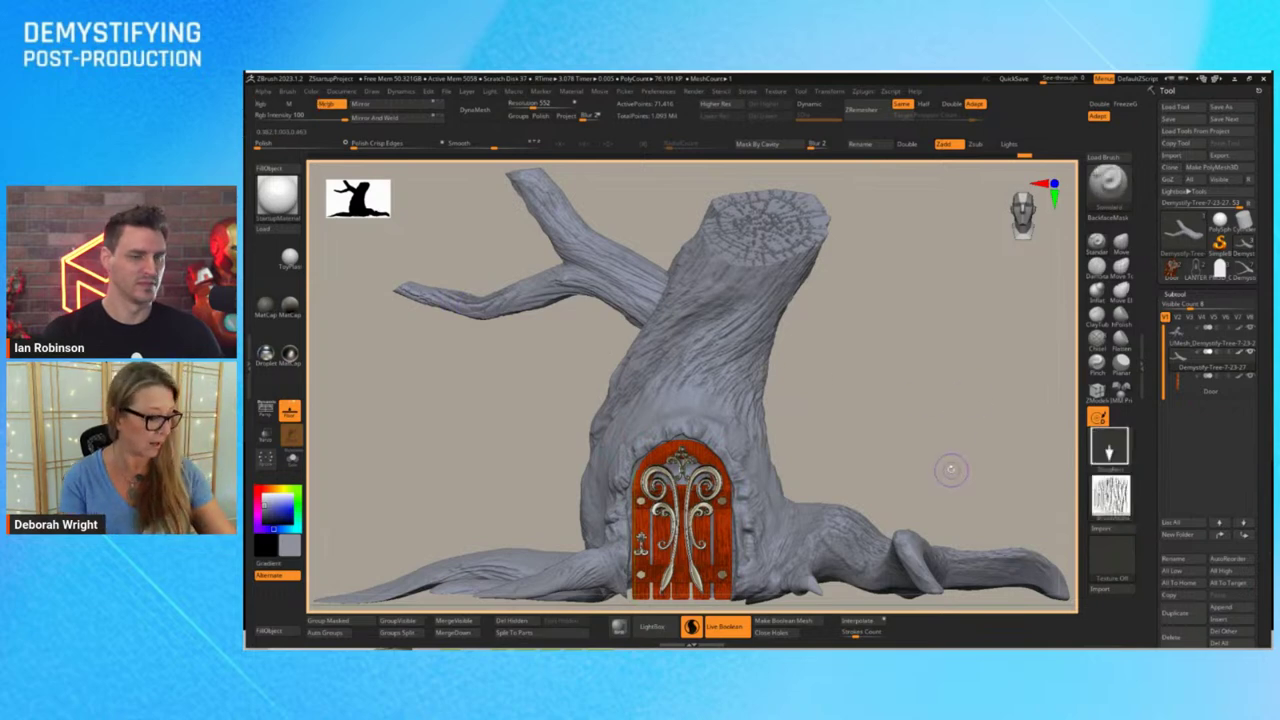
key(f)
key(f)
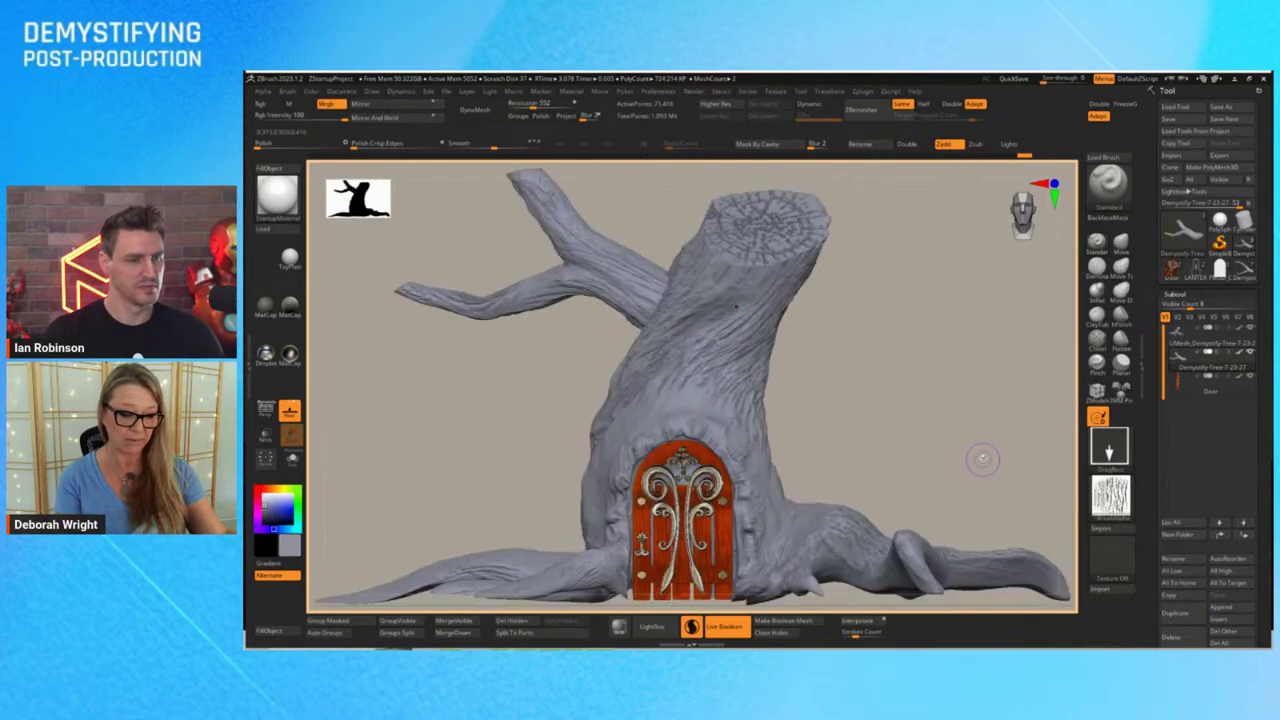
Try inserting LANTERN-Demystify1 as a subtool of the tree, and delete that lantern subtool
alt+drag(991, 477, 961, 443)
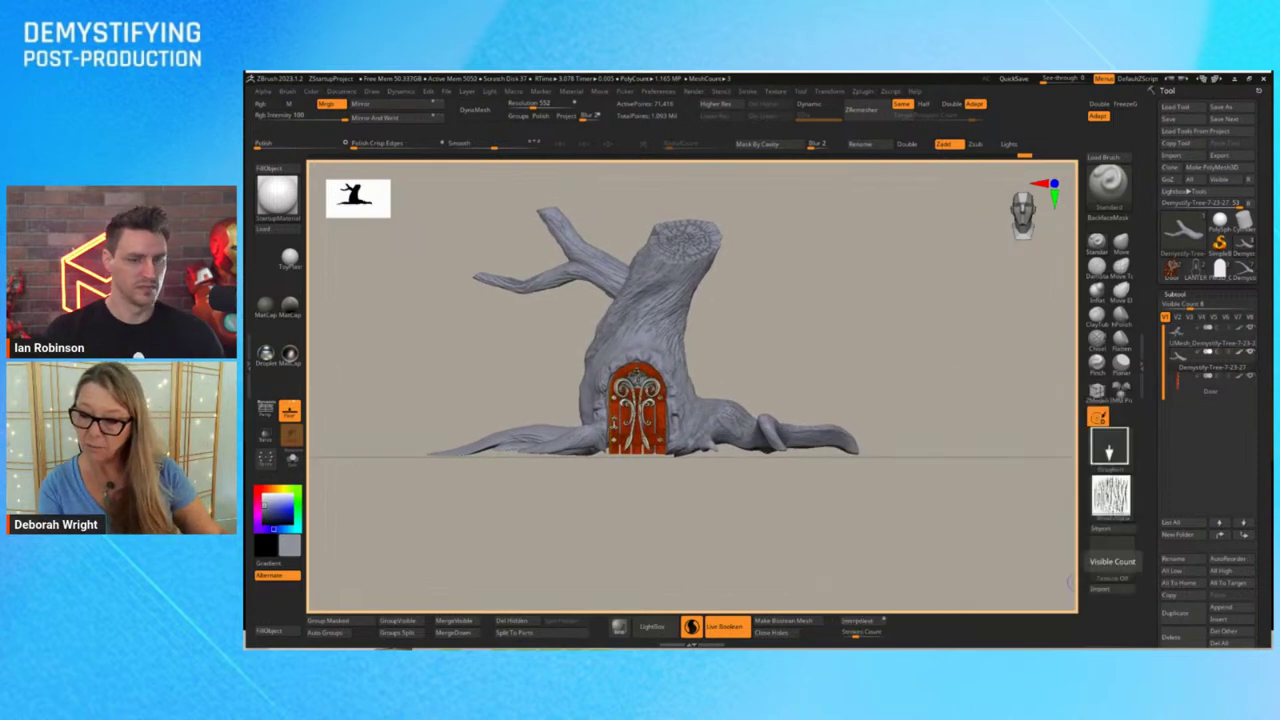
click(1221, 607)
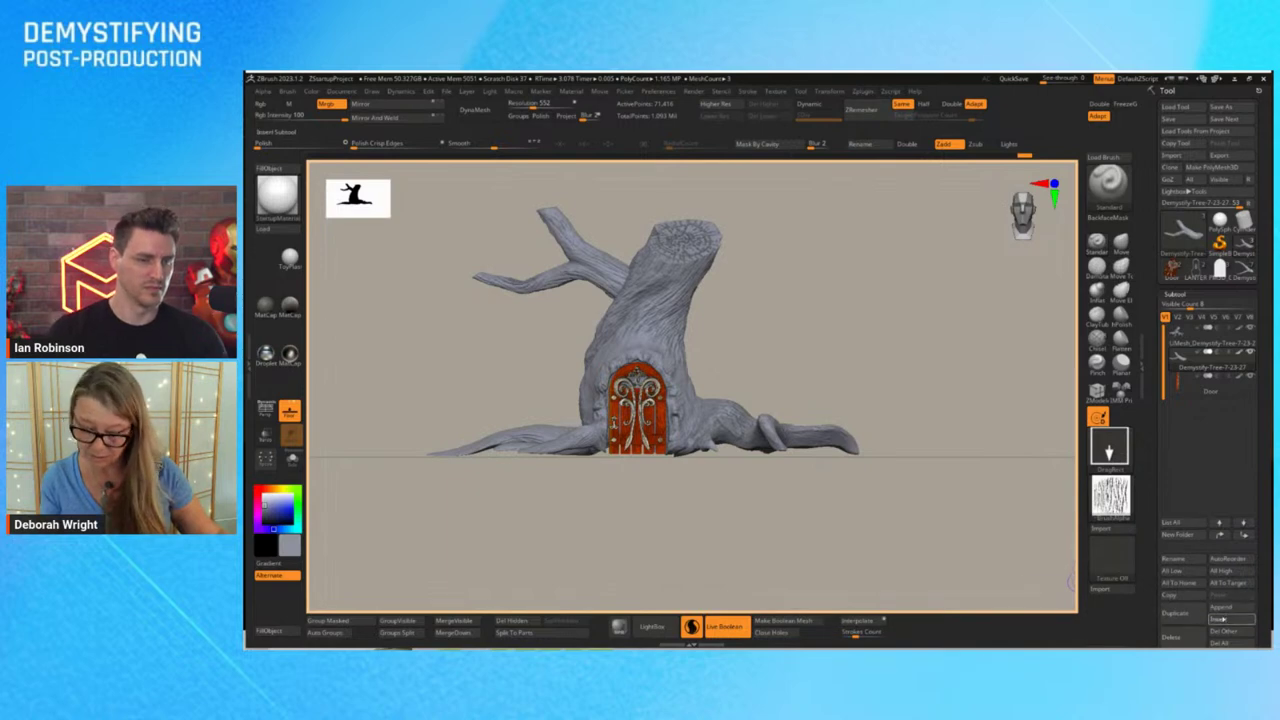
click(994, 535)
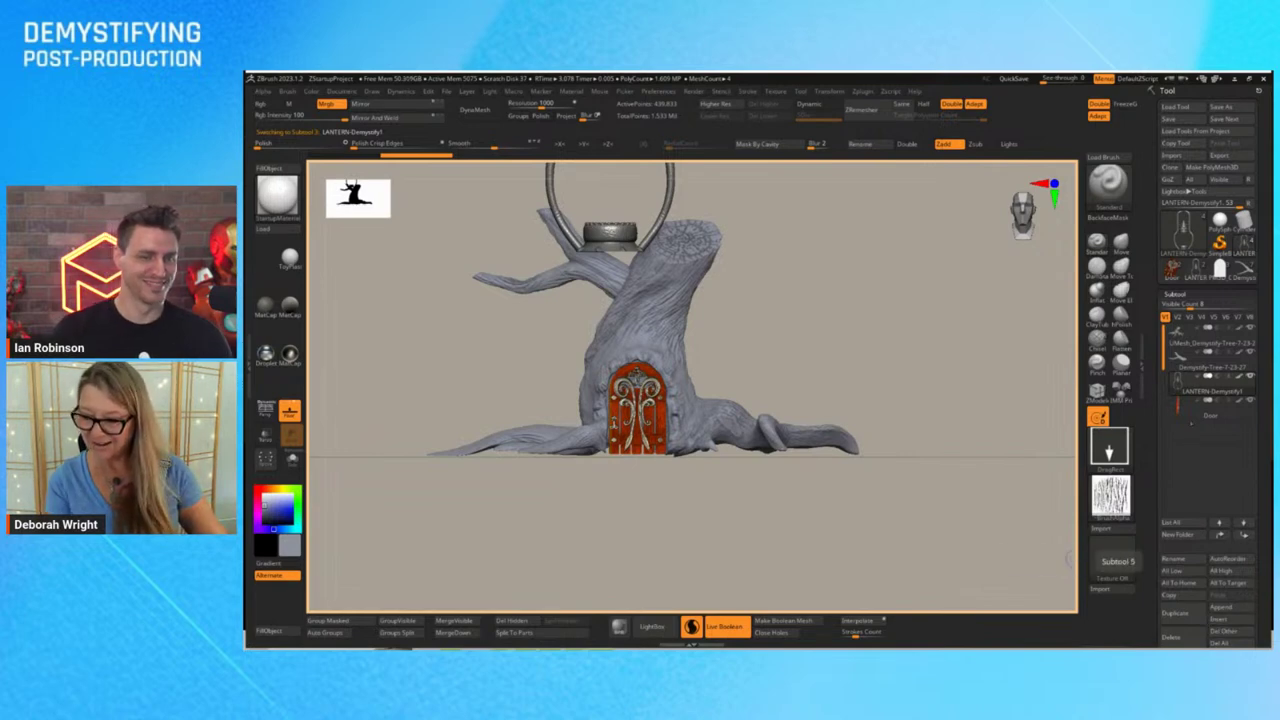
key(ctrl+z)
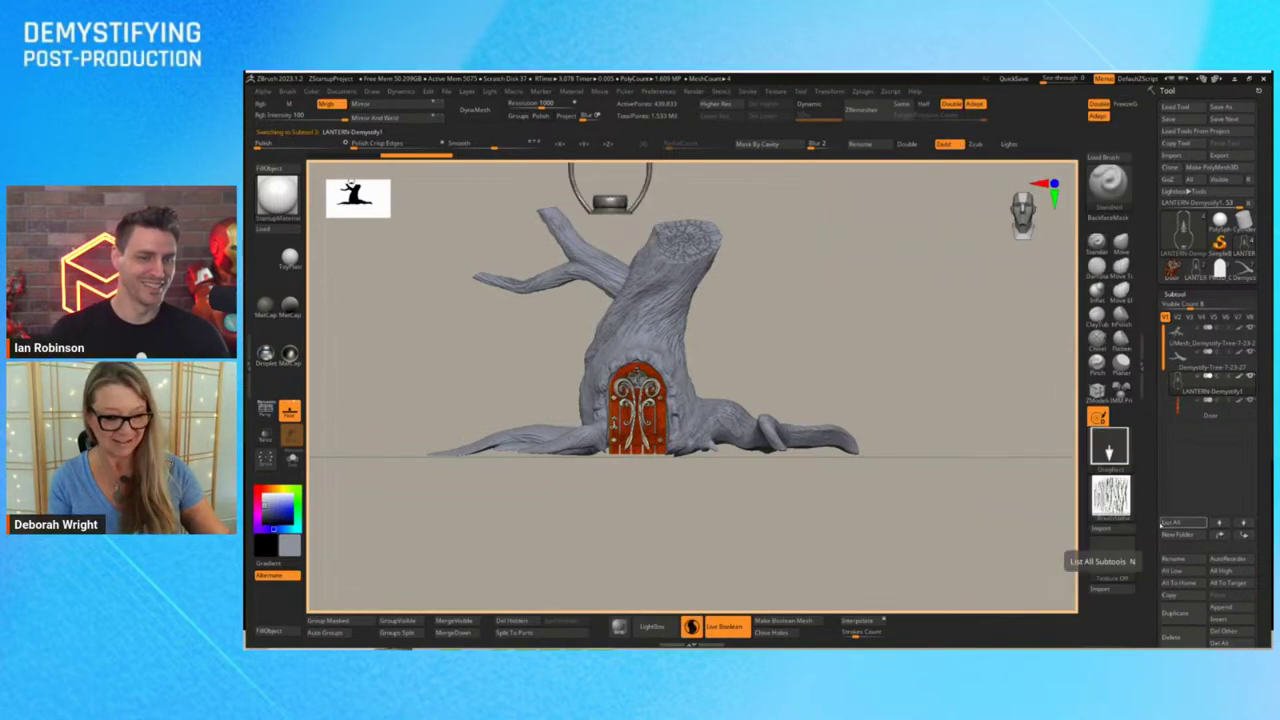
mouse_move(1193, 273)
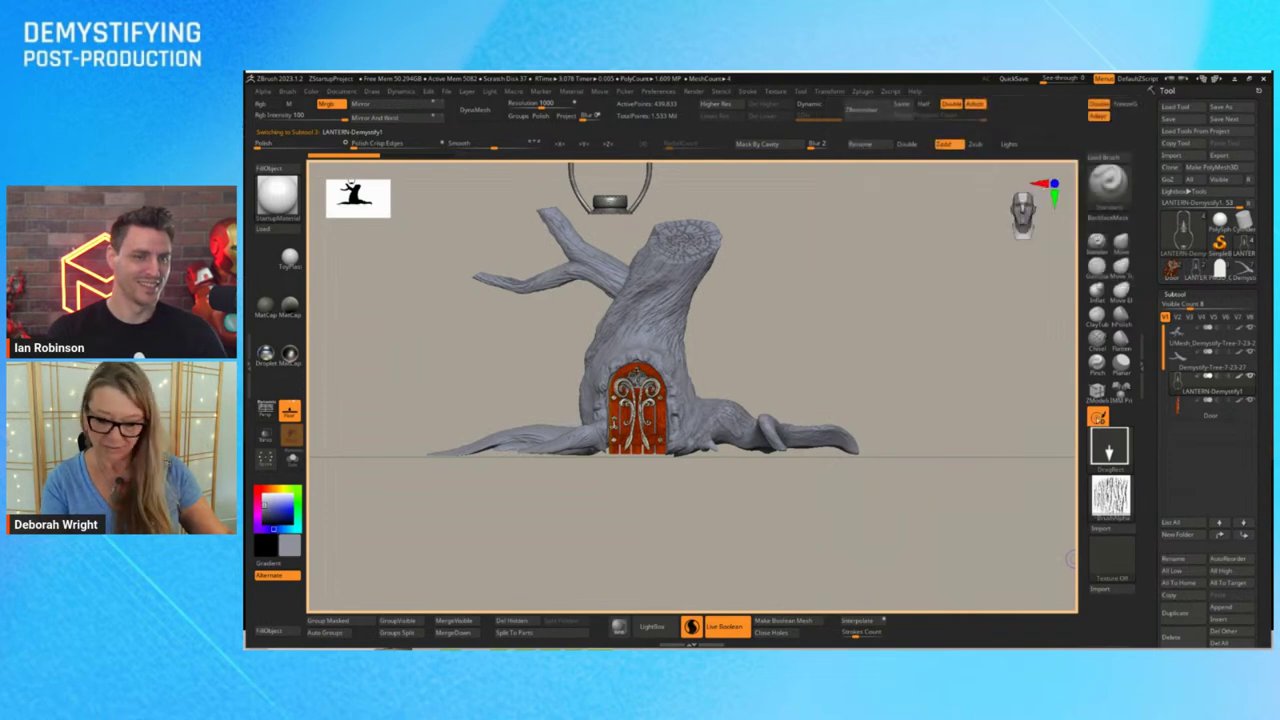
mouse_move(1207, 391)
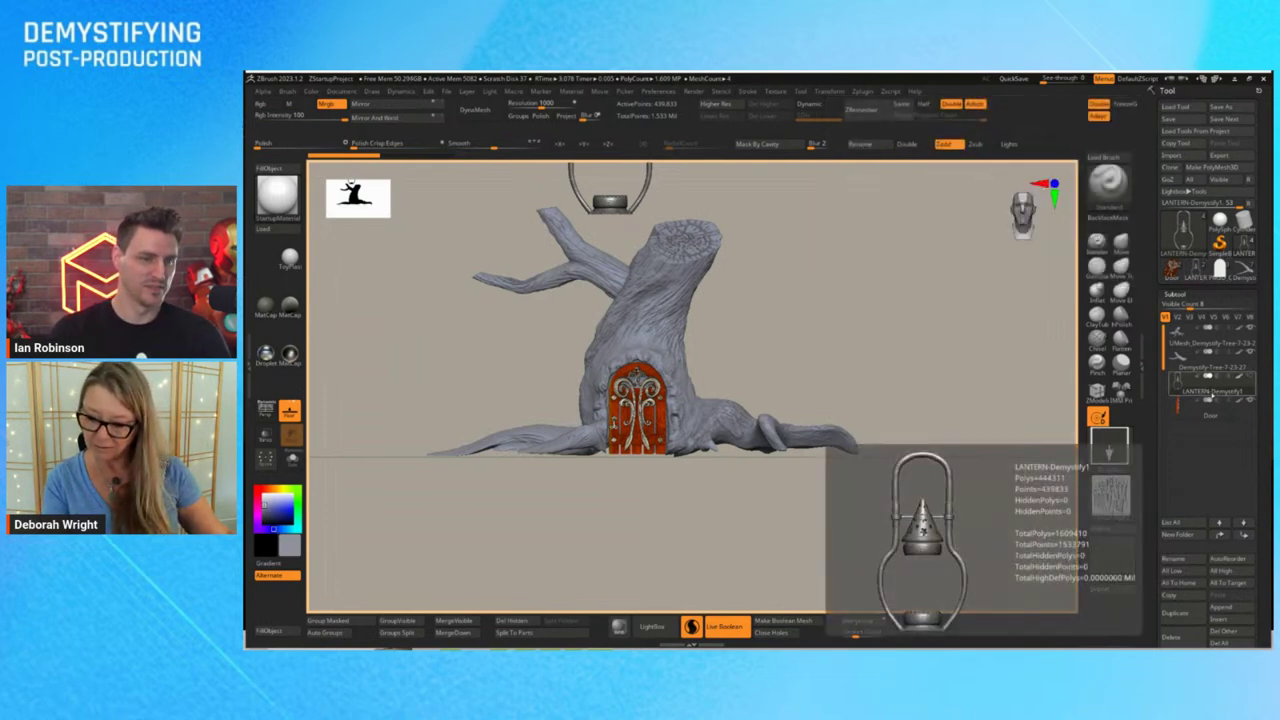
click(1180, 637)
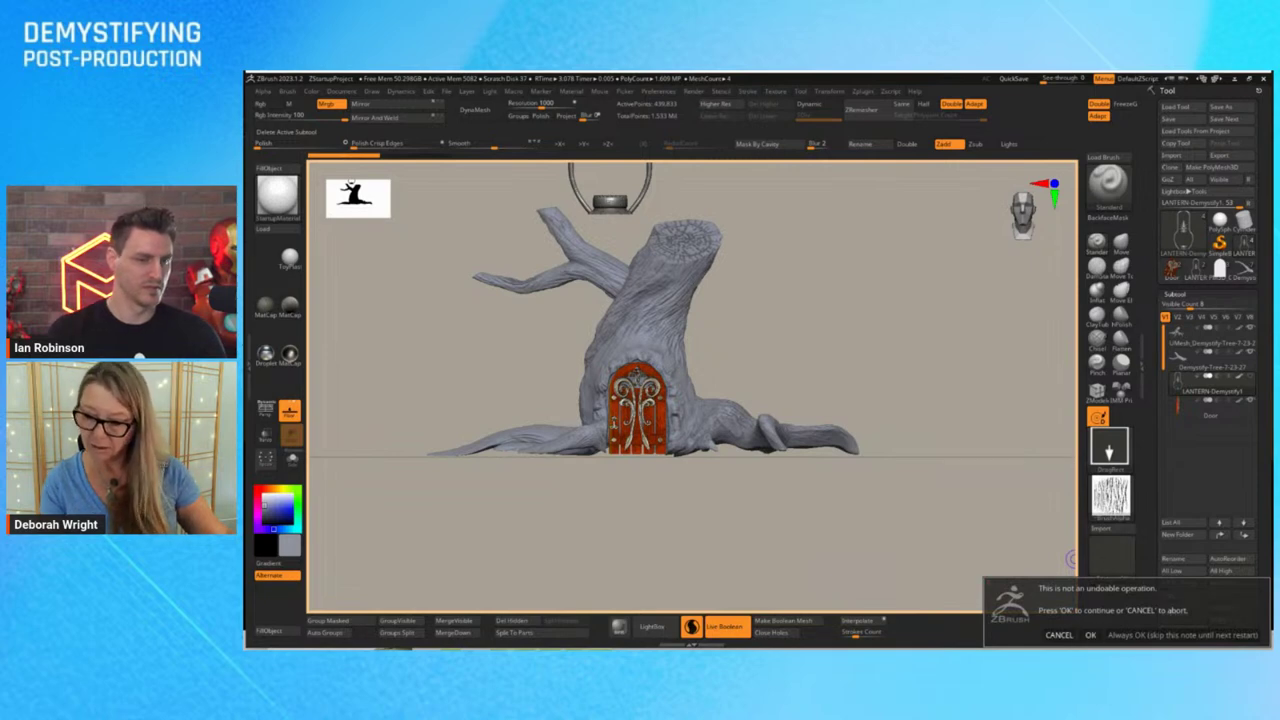
click(1090, 635)
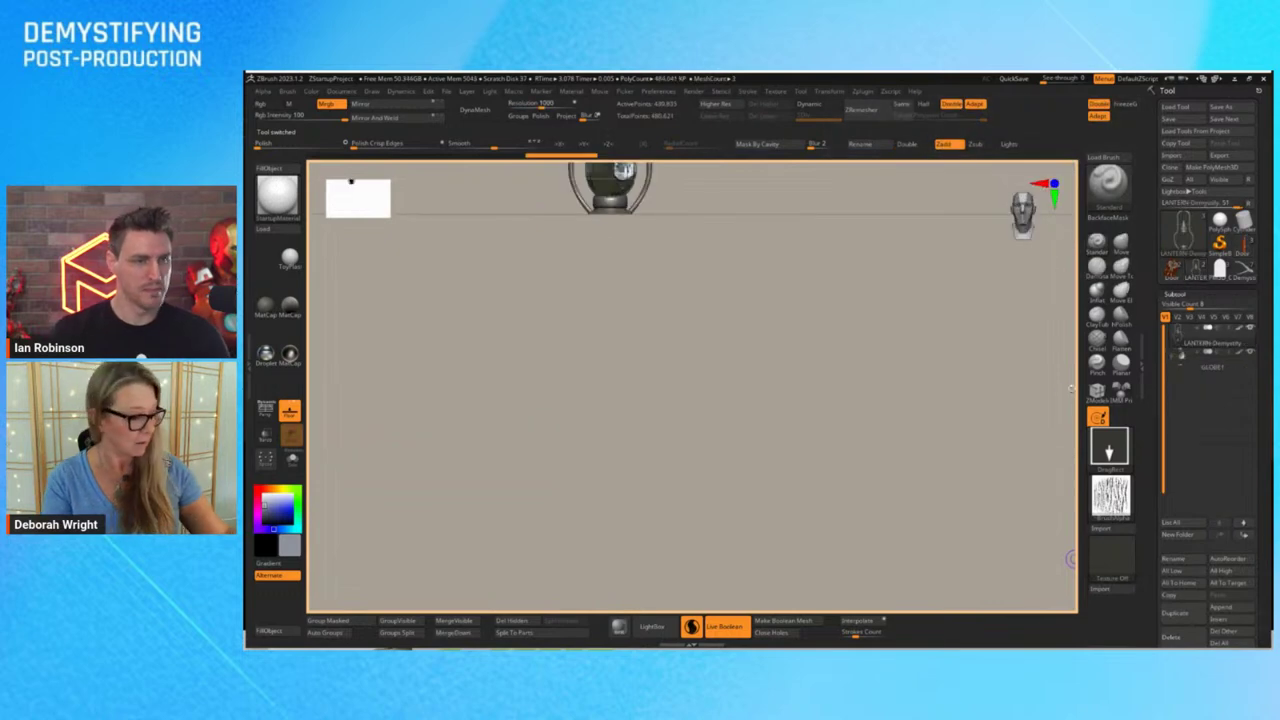
Merge the lantern subtool down with its GLOBE1 glass subtool into a single mesh
key(f)
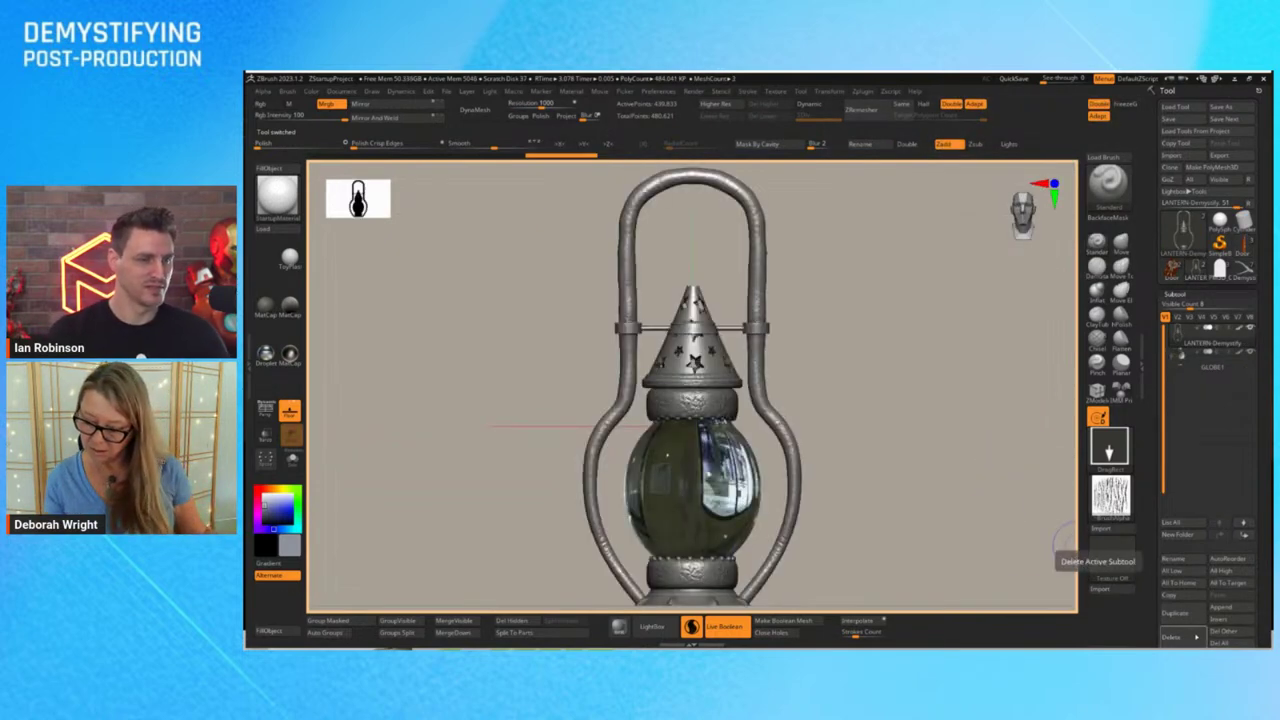
drag(1170, 627, 1186, 569)
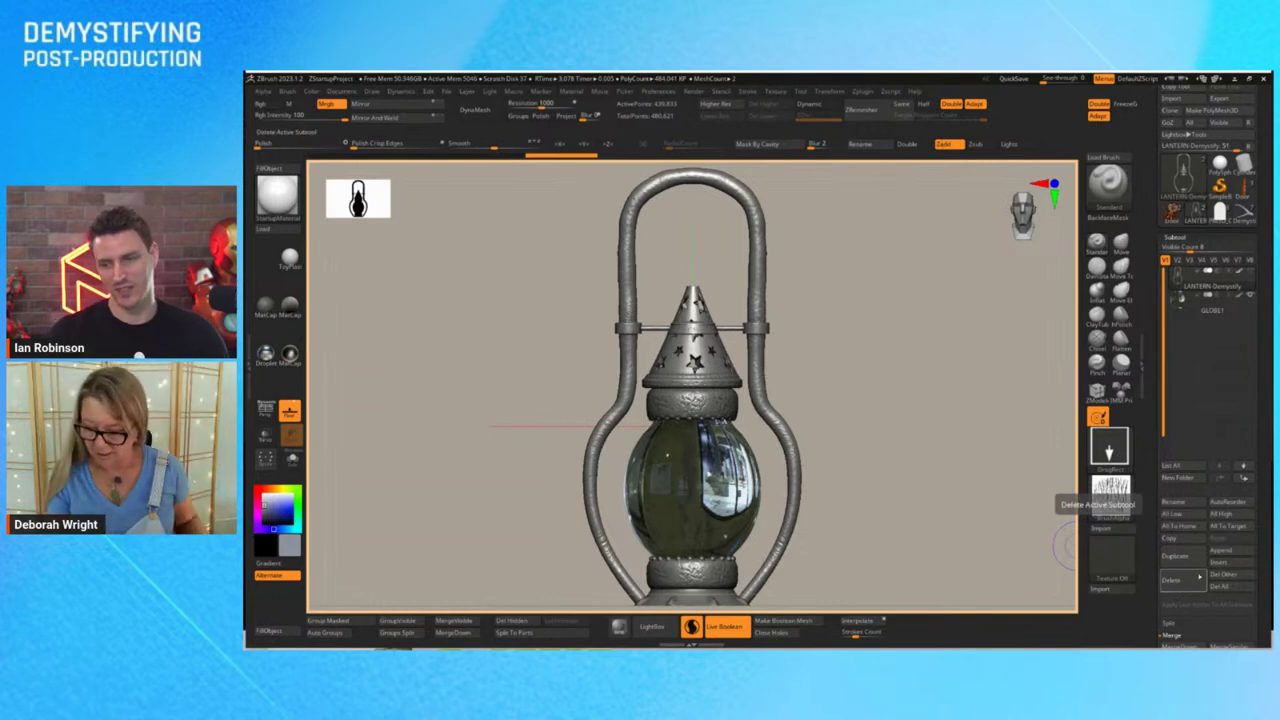
drag(1200, 636, 1198, 590)
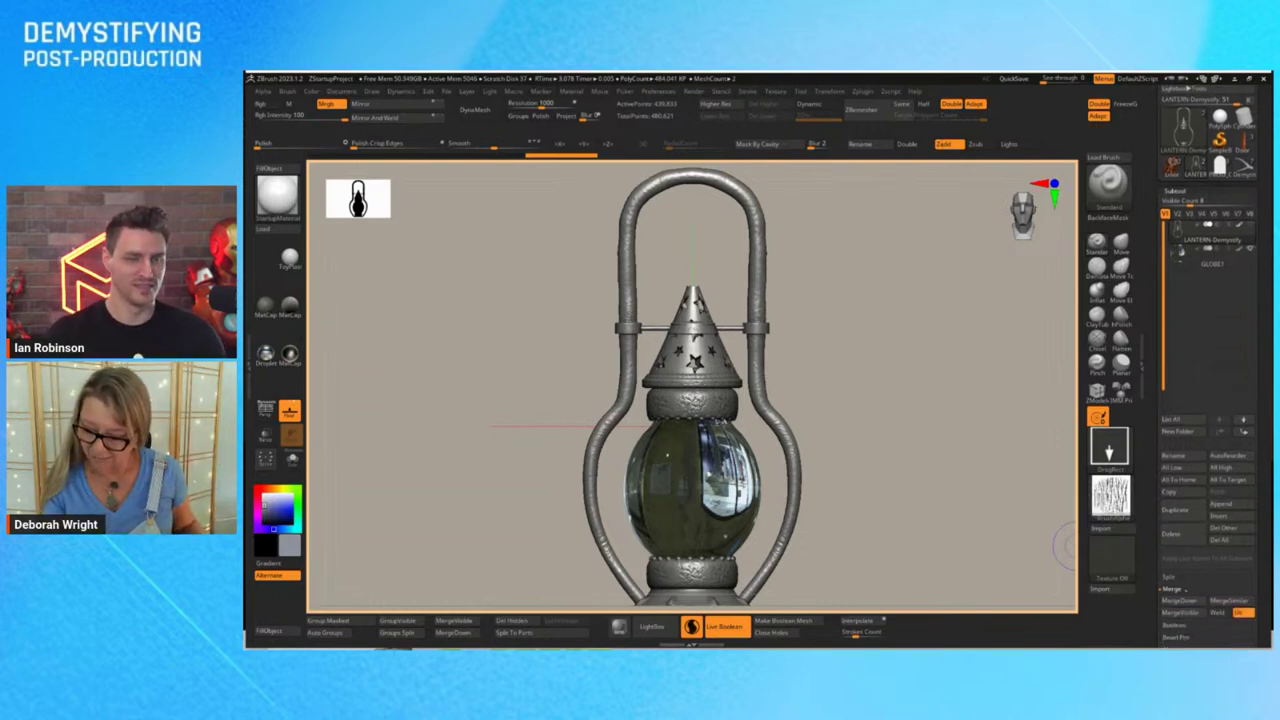
click(1180, 602)
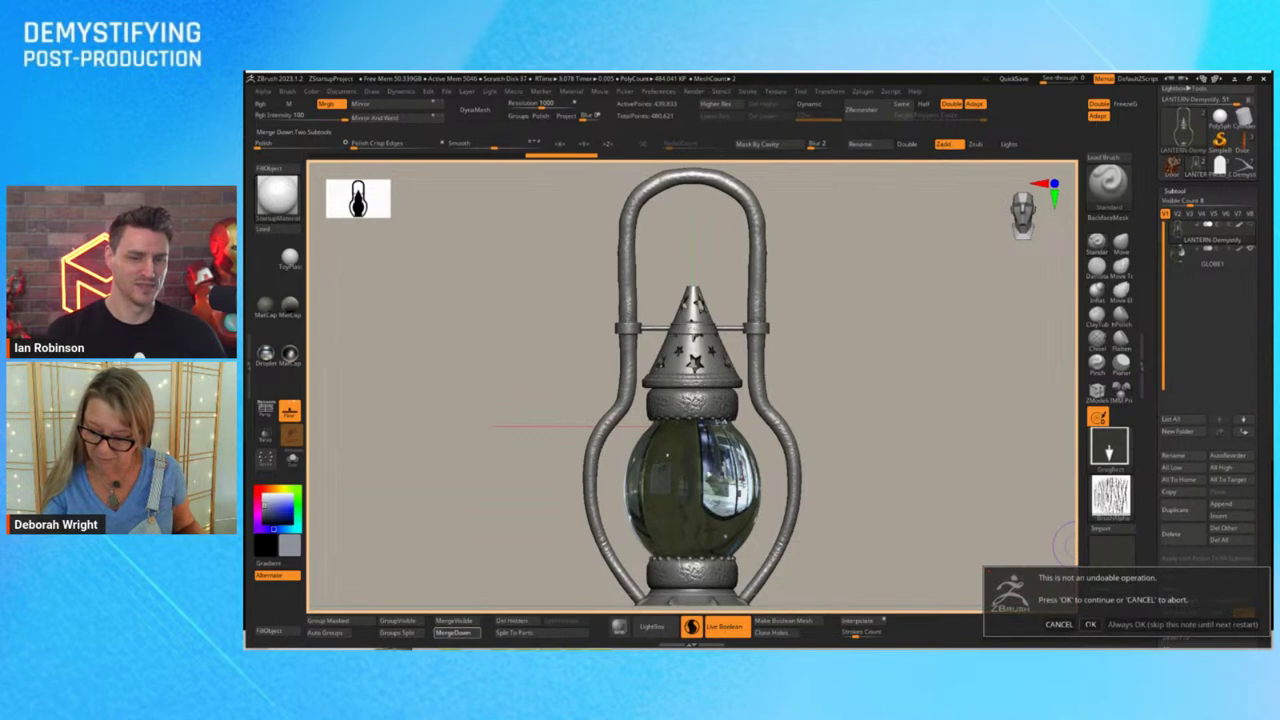
click(1090, 624)
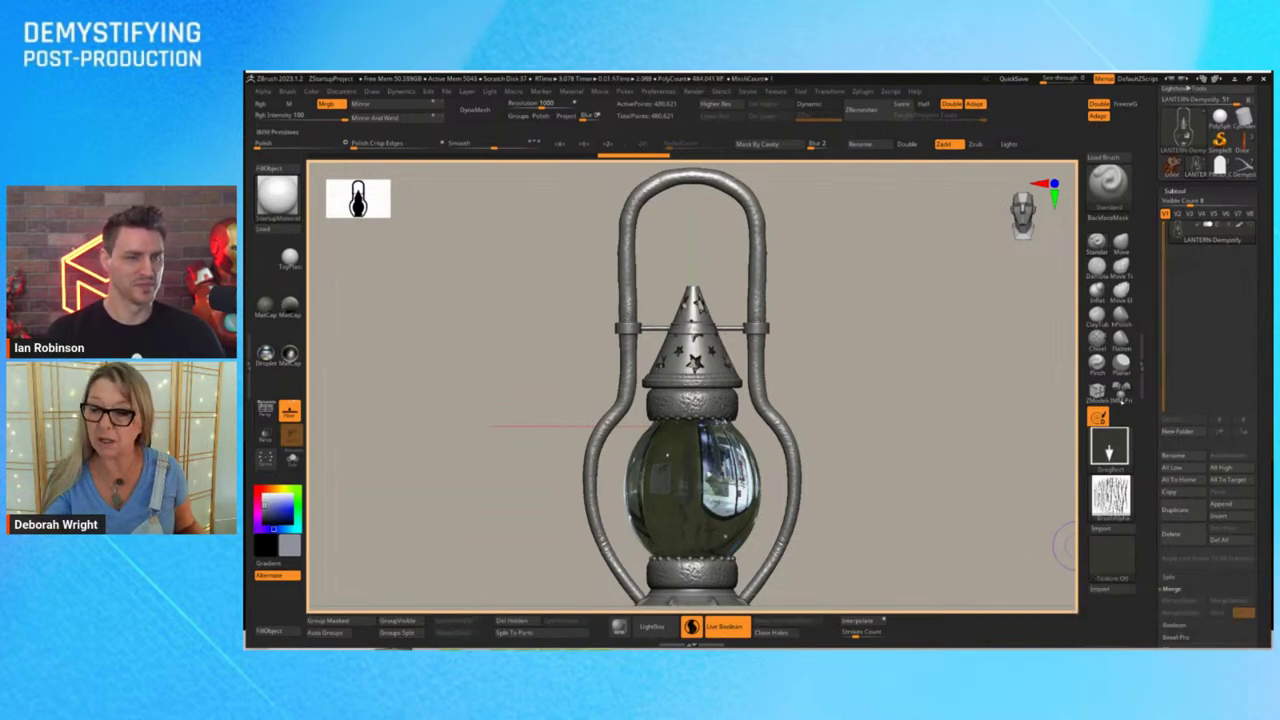
Switch back to the tree house tool and insert the merged lantern as a subtool below the door
drag(1205, 270, 1205, 373)
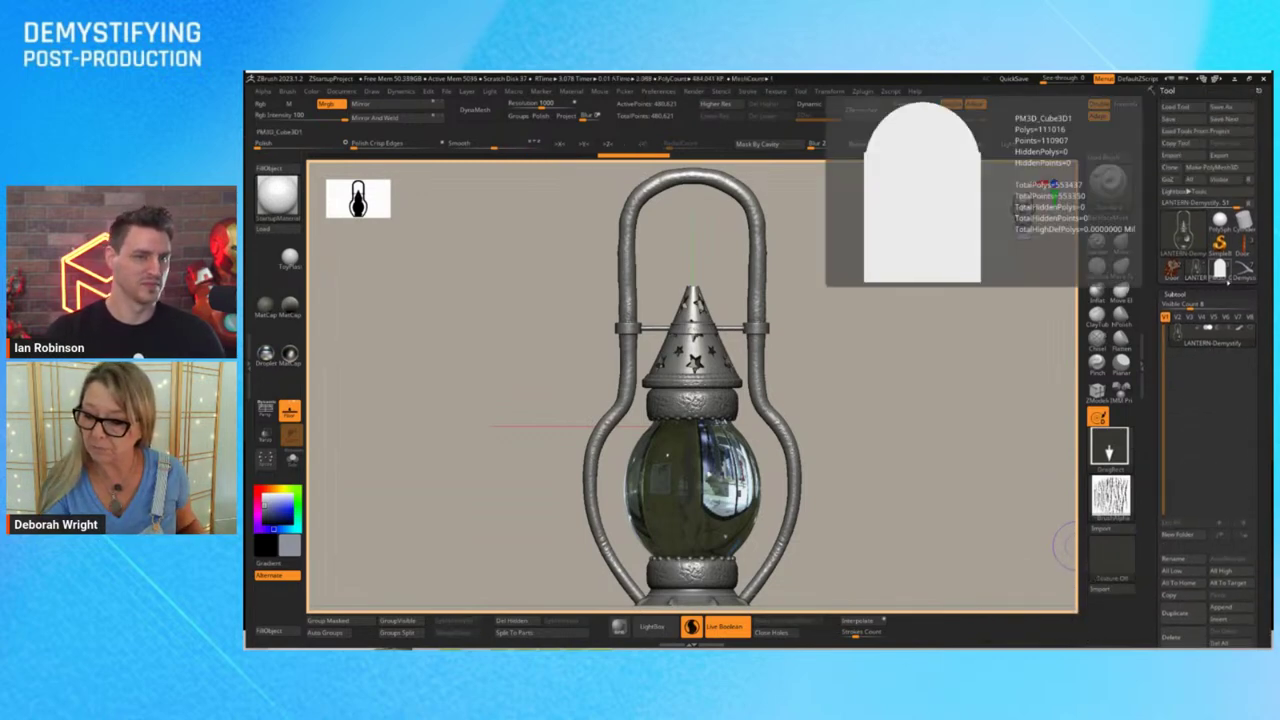
mouse_move(1183, 232)
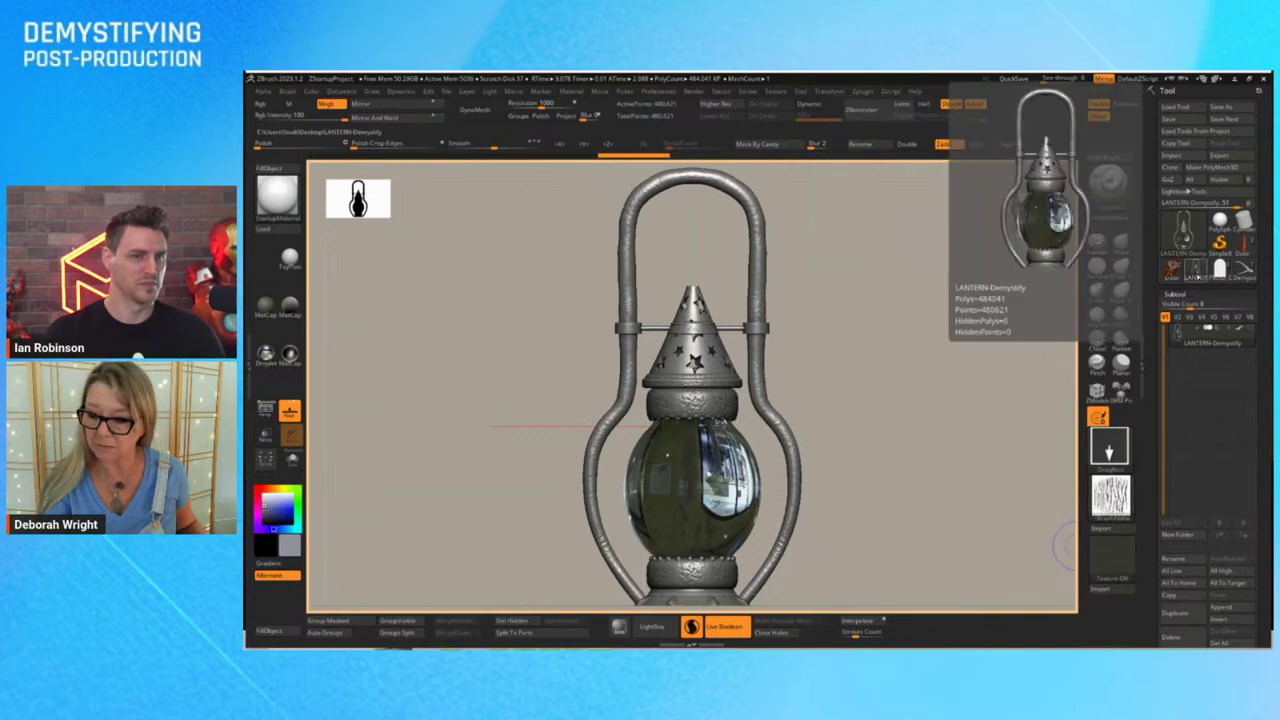
click(1243, 247)
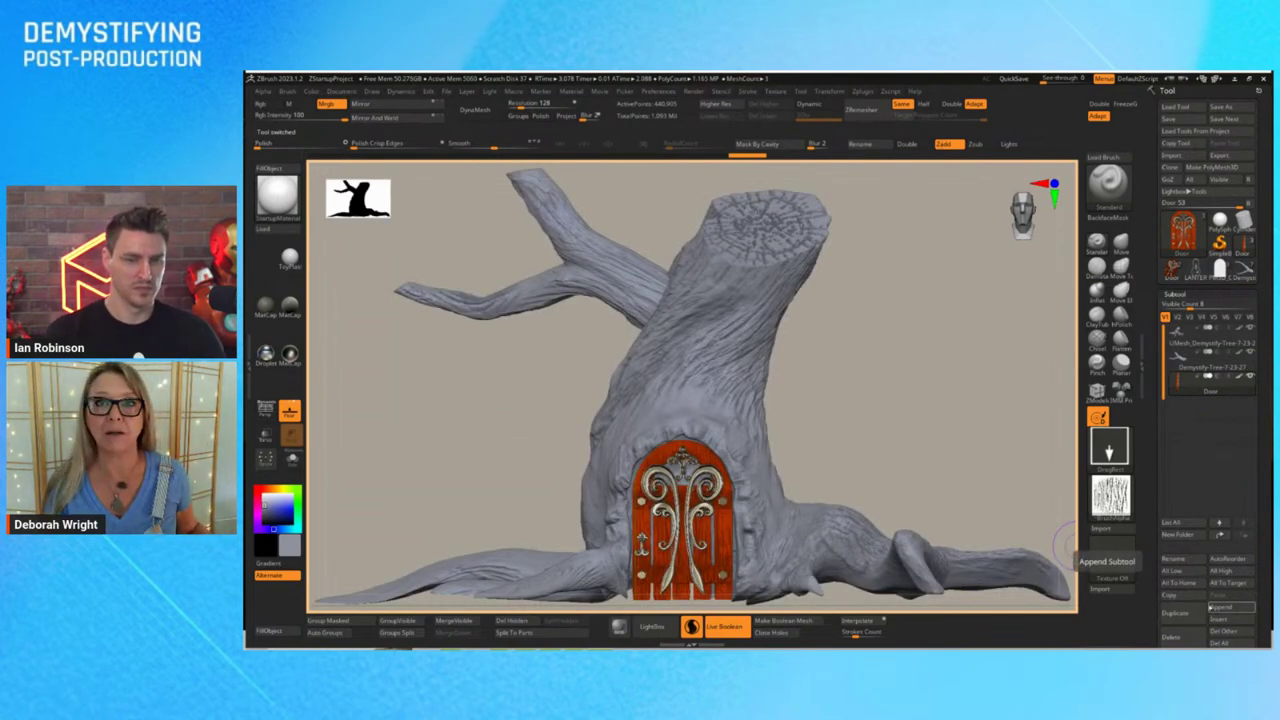
click(1221, 606)
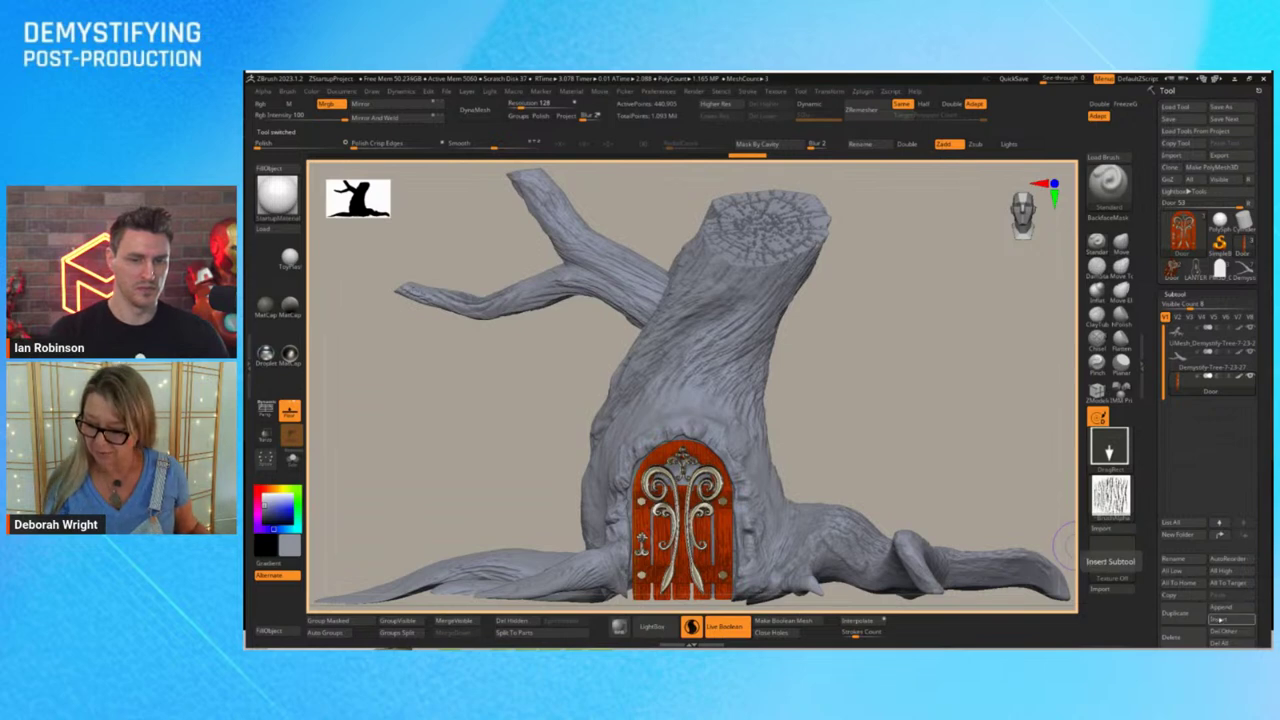
click(979, 530)
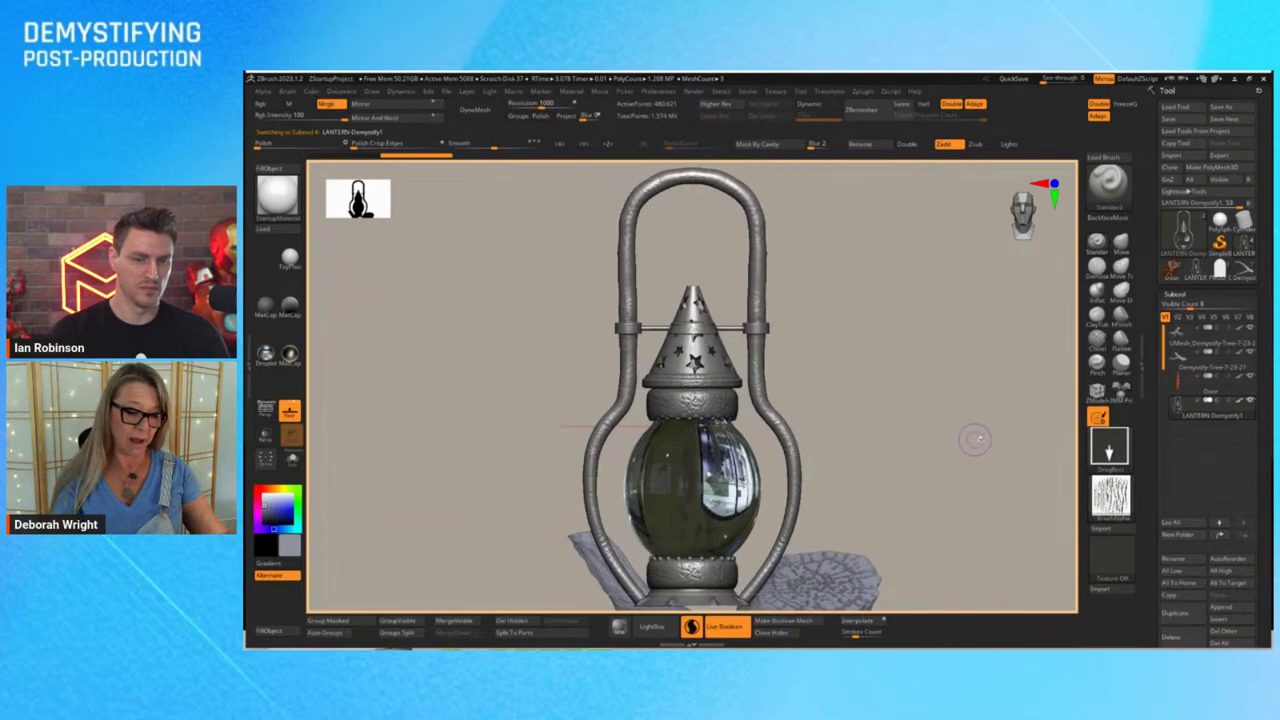
Scale the lantern down, move it sideways and back to the lower fork of the branch, and rotate it about its vertical axis
key(f)
key(w)
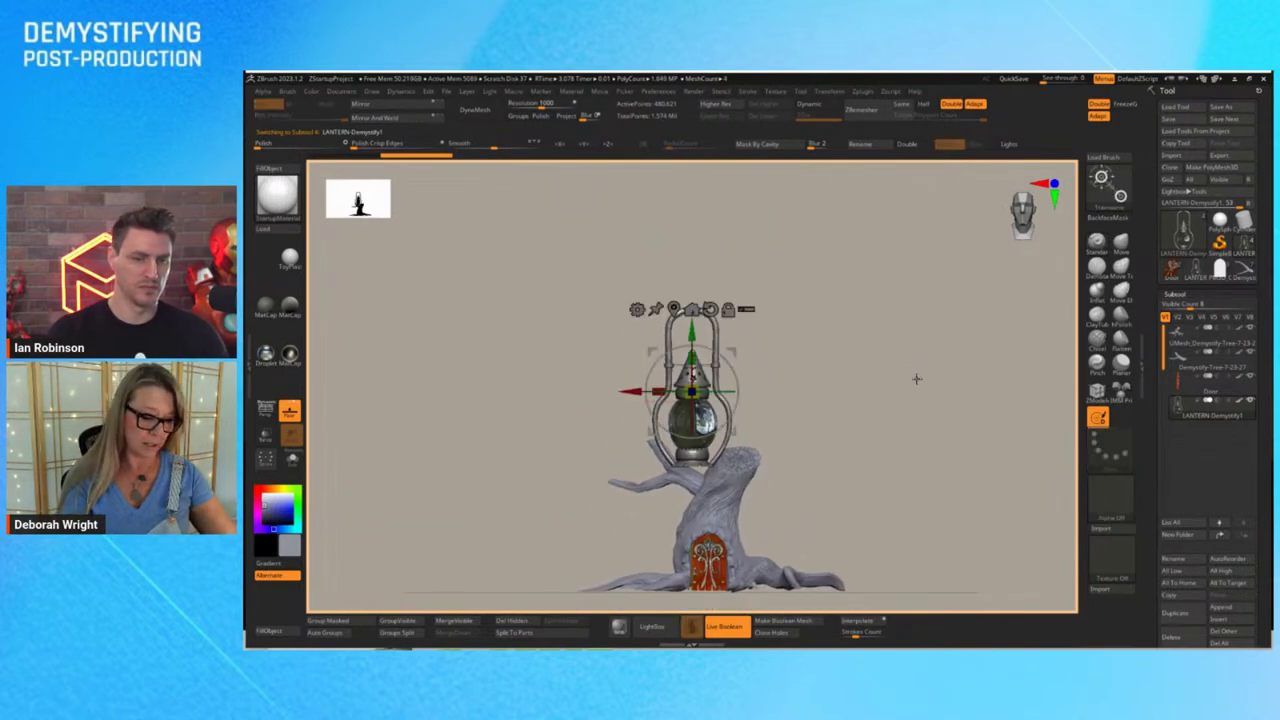
drag(691, 391, 571, 495)
drag(812, 480, 837, 560)
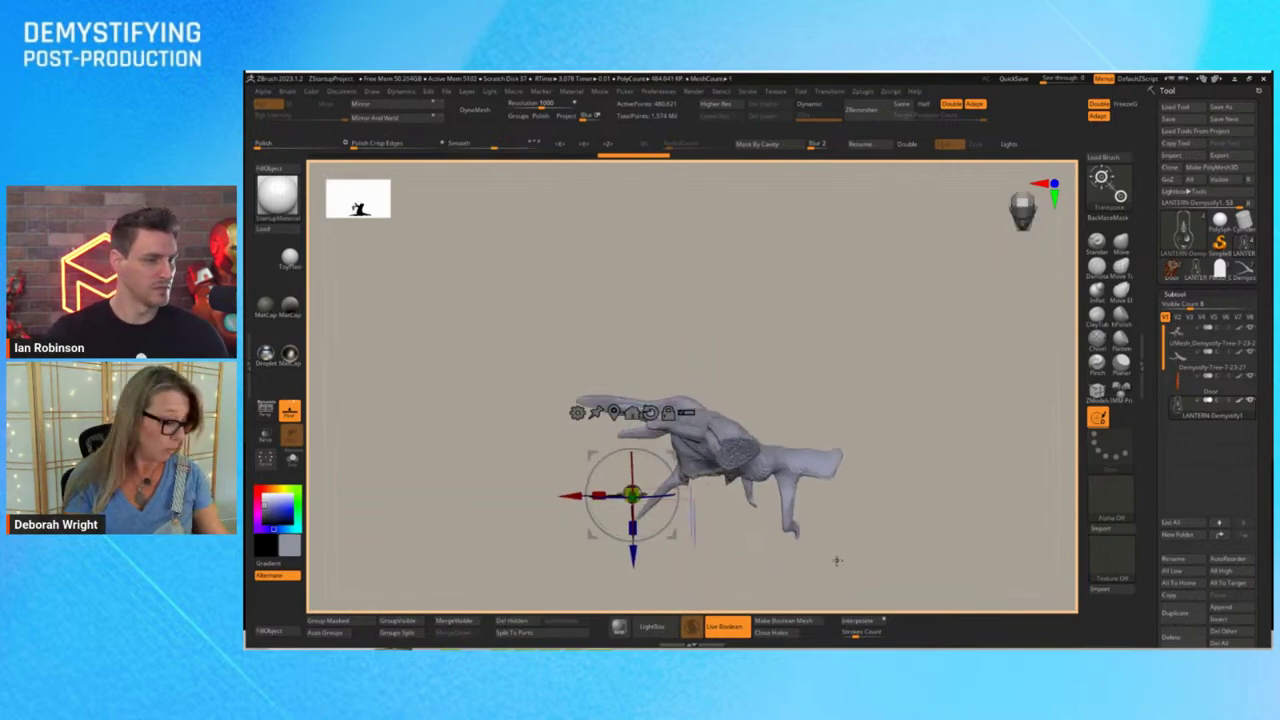
drag(632, 562, 632, 479)
drag(674, 397, 677, 407)
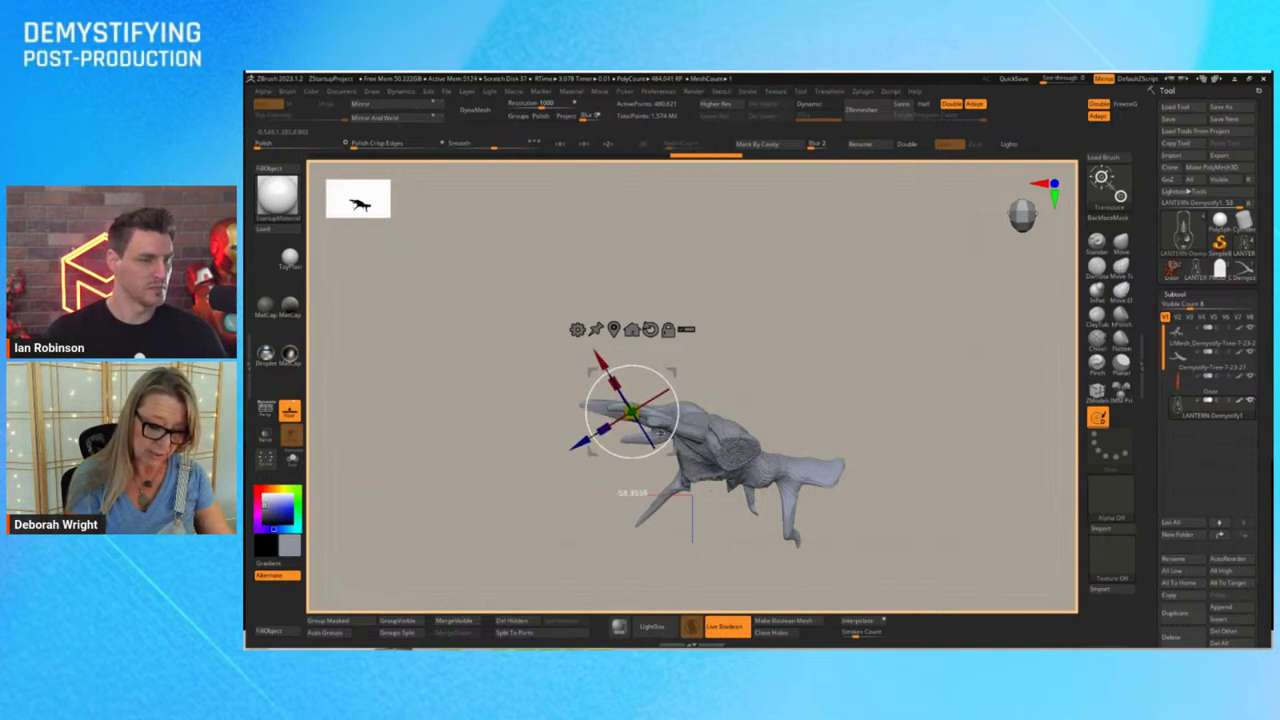
drag(840, 383, 896, 343)
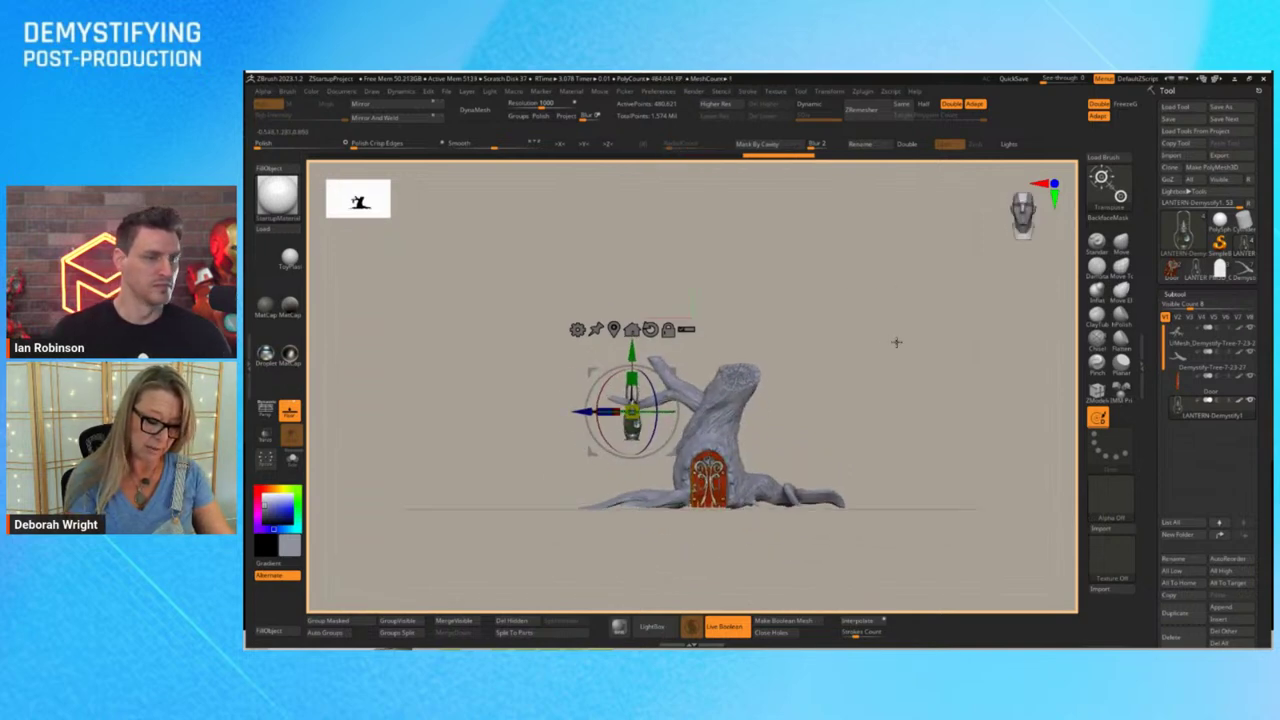
Lower the lantern and nudge it sideways so that its handle loops over the lower fork of the branch
key(f)
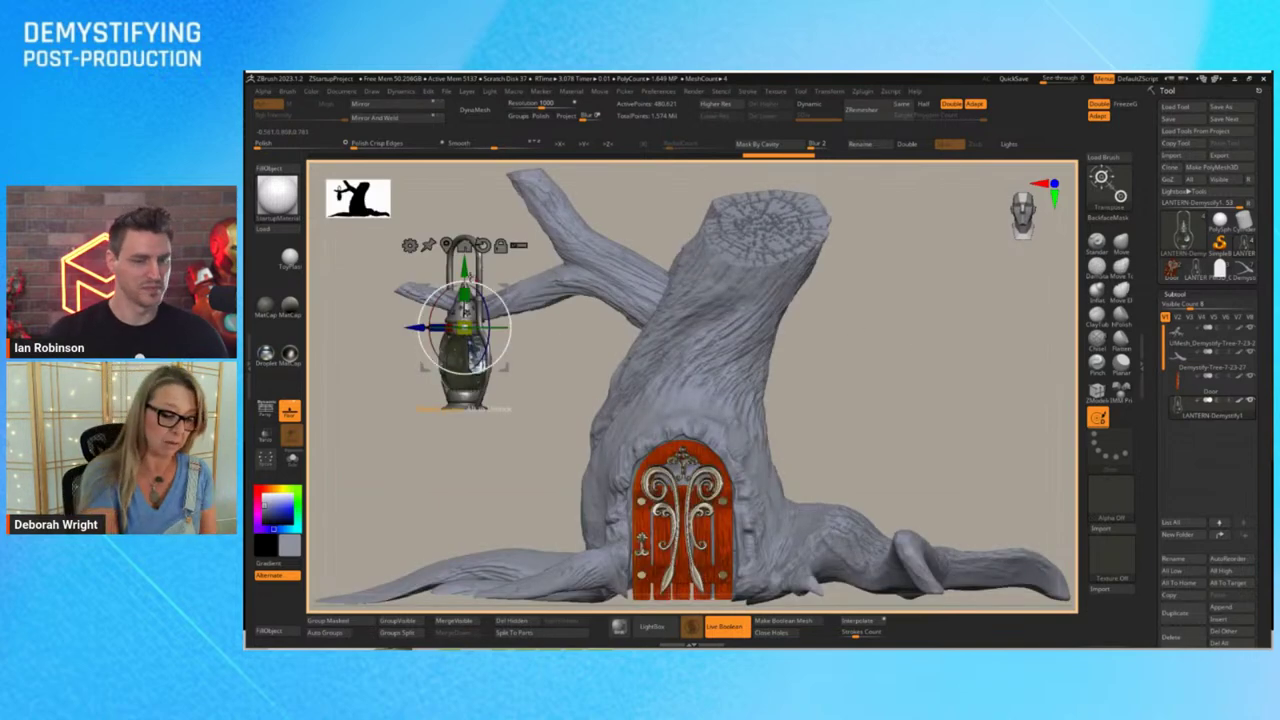
drag(464, 268, 458, 413)
drag(480, 460, 474, 460)
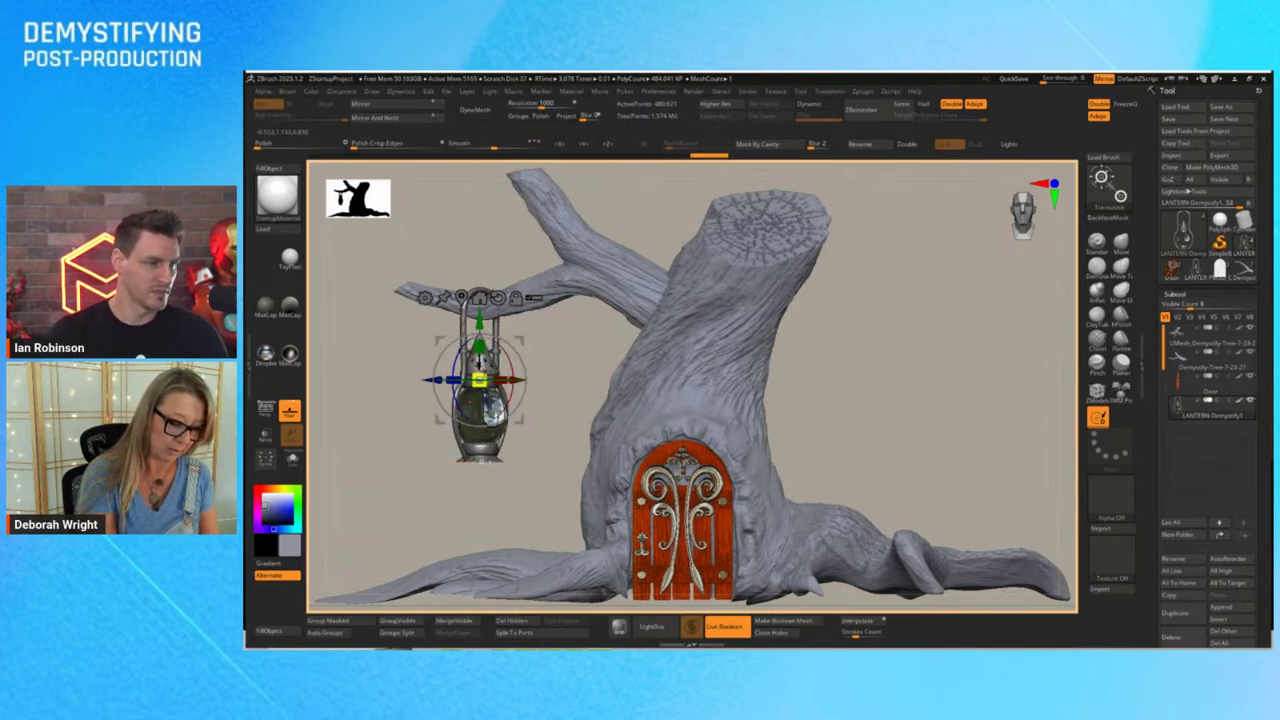
drag(480, 380, 476, 382)
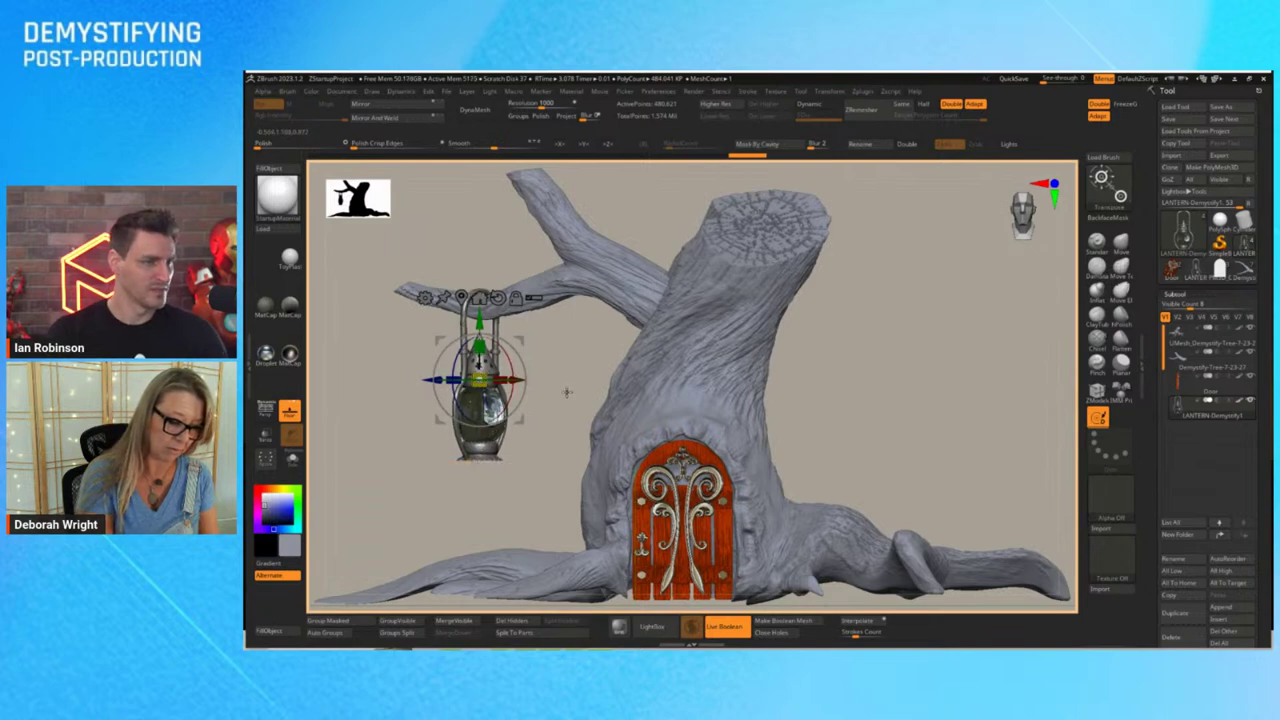
Examine the hanging lantern from an angle and up close, and compare the tree house with the reference sketch using See-through
mouse_move(566, 392)
mouse_down()
mouse_move(563, 429)
mouse_move(583, 420)
mouse_move(566, 515)
mouse_move(610, 520)
mouse_move(566, 400)
mouse_move(573, 371)
mouse_up()
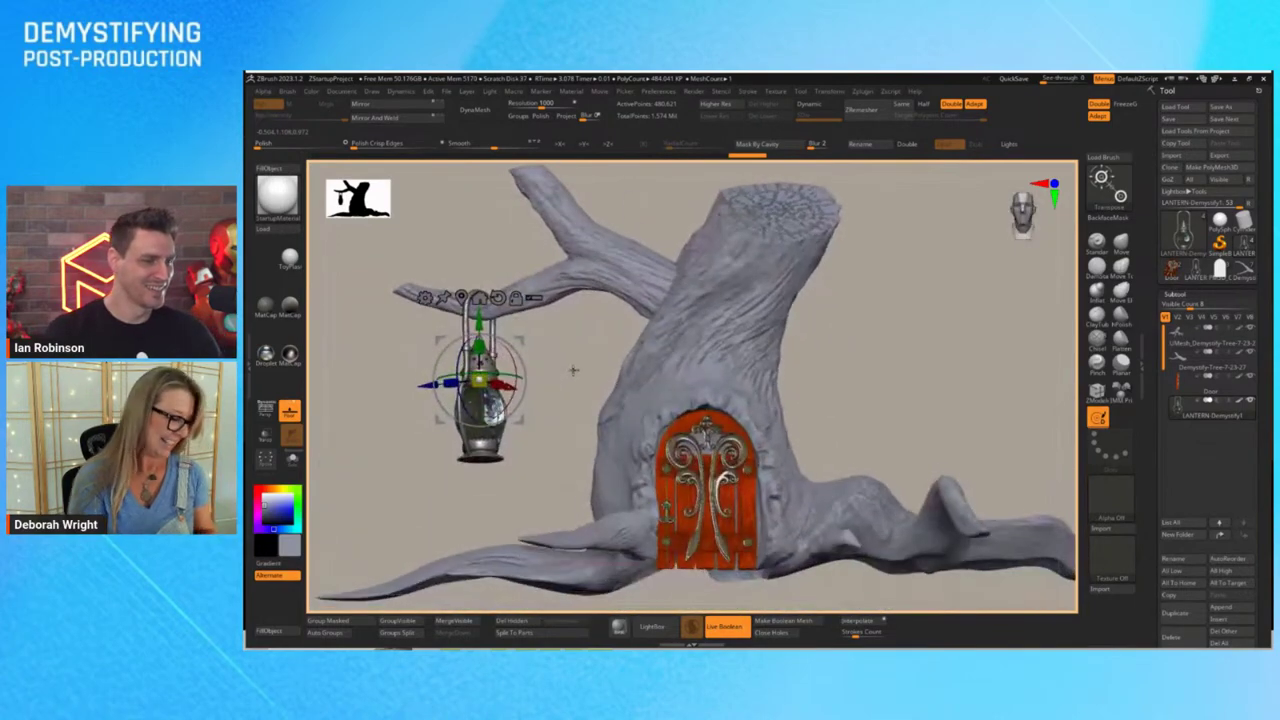
shift+drag(966, 377, 981, 375)
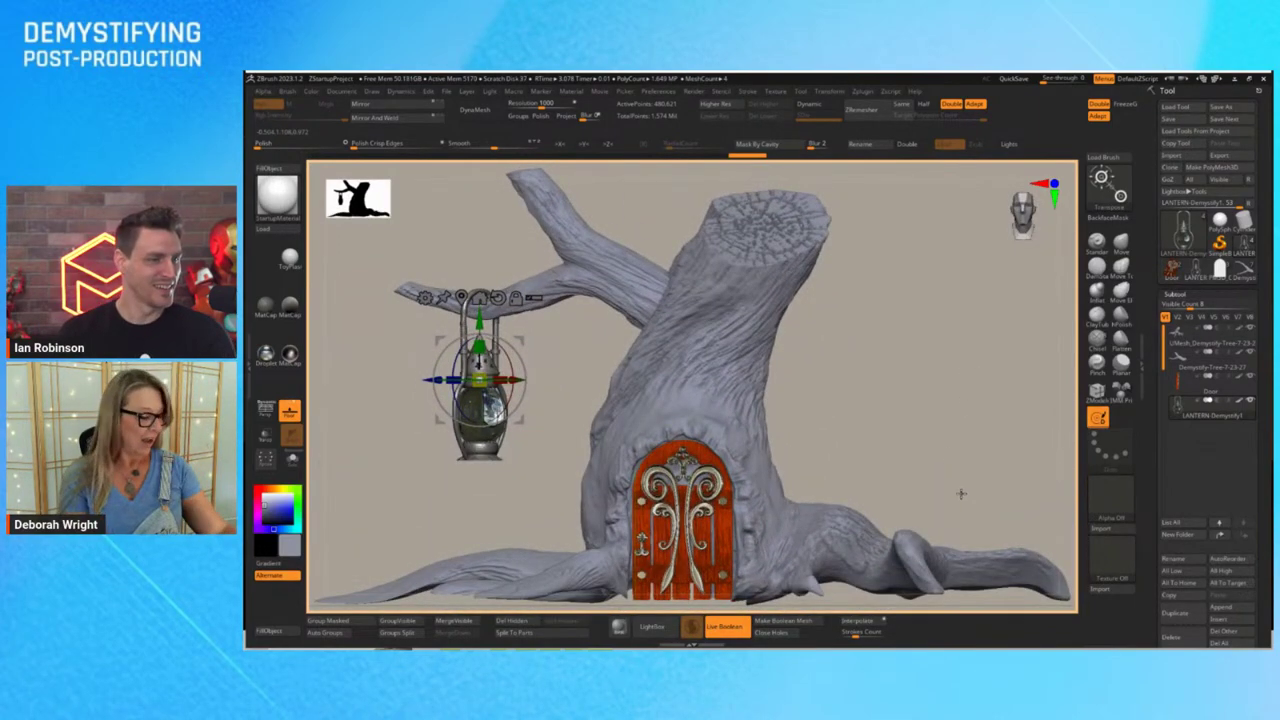
key(f)
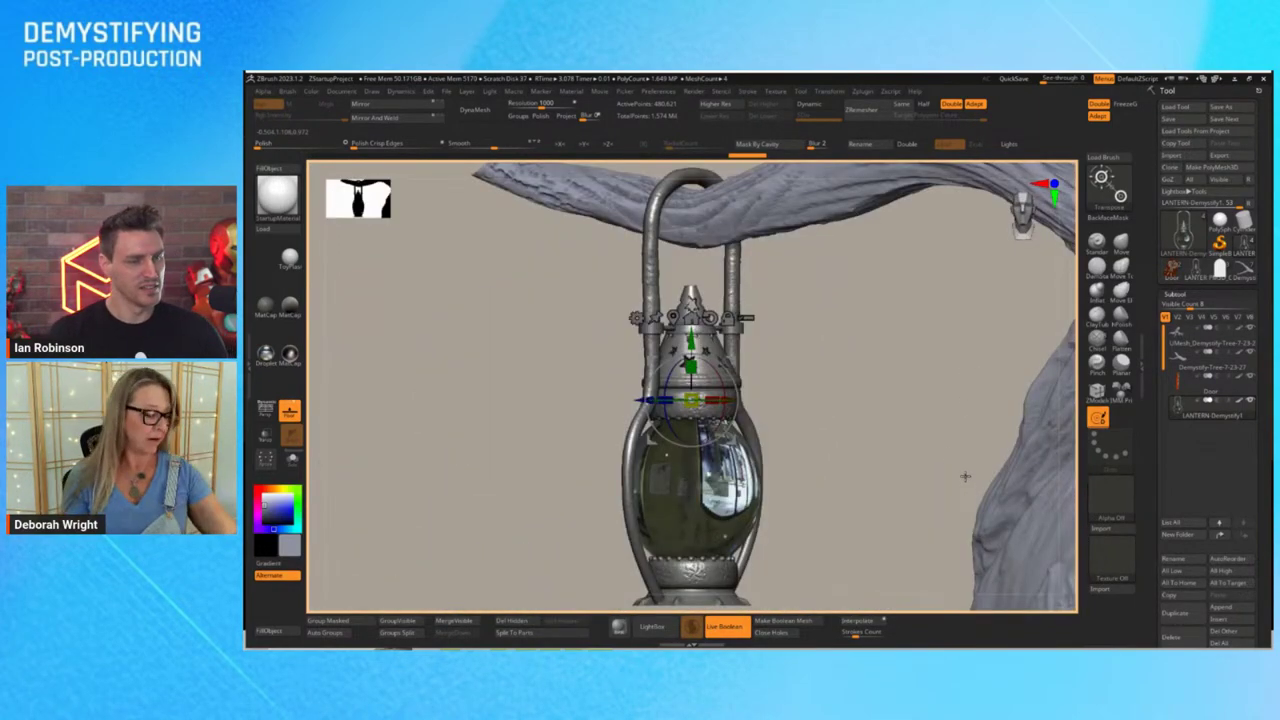
key(f)
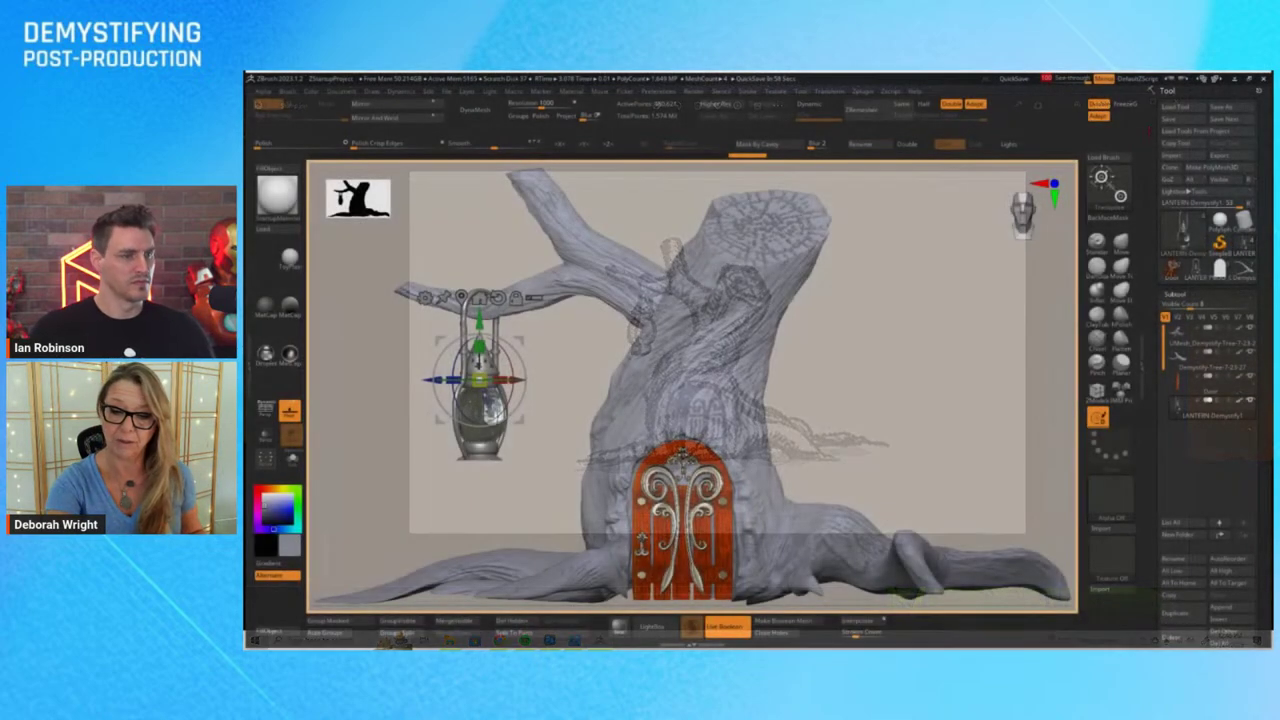
mouse_move(1050, 79)
mouse_down()
mouse_move(1080, 79)
mouse_move(1041, 79)
mouse_up()
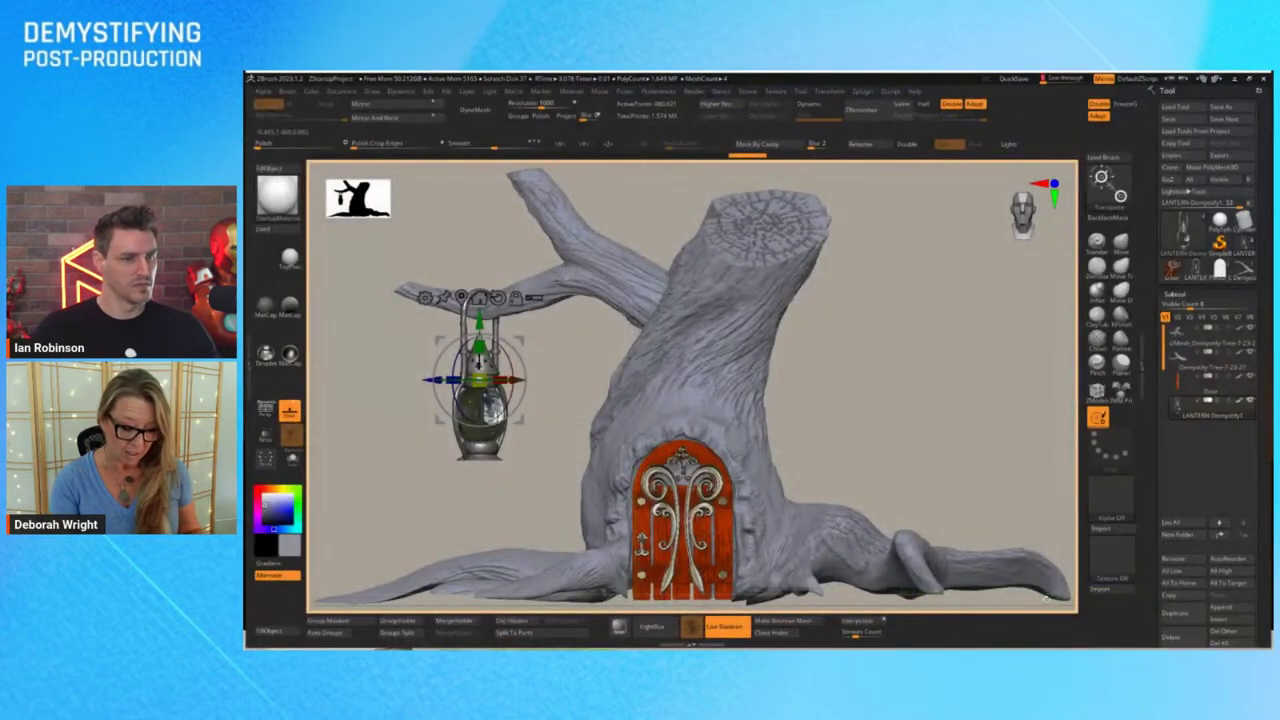
Select the door subtool and relocate its gizmo pivot to the door's hinge edge without moving the door
drag(980, 460, 980, 251)
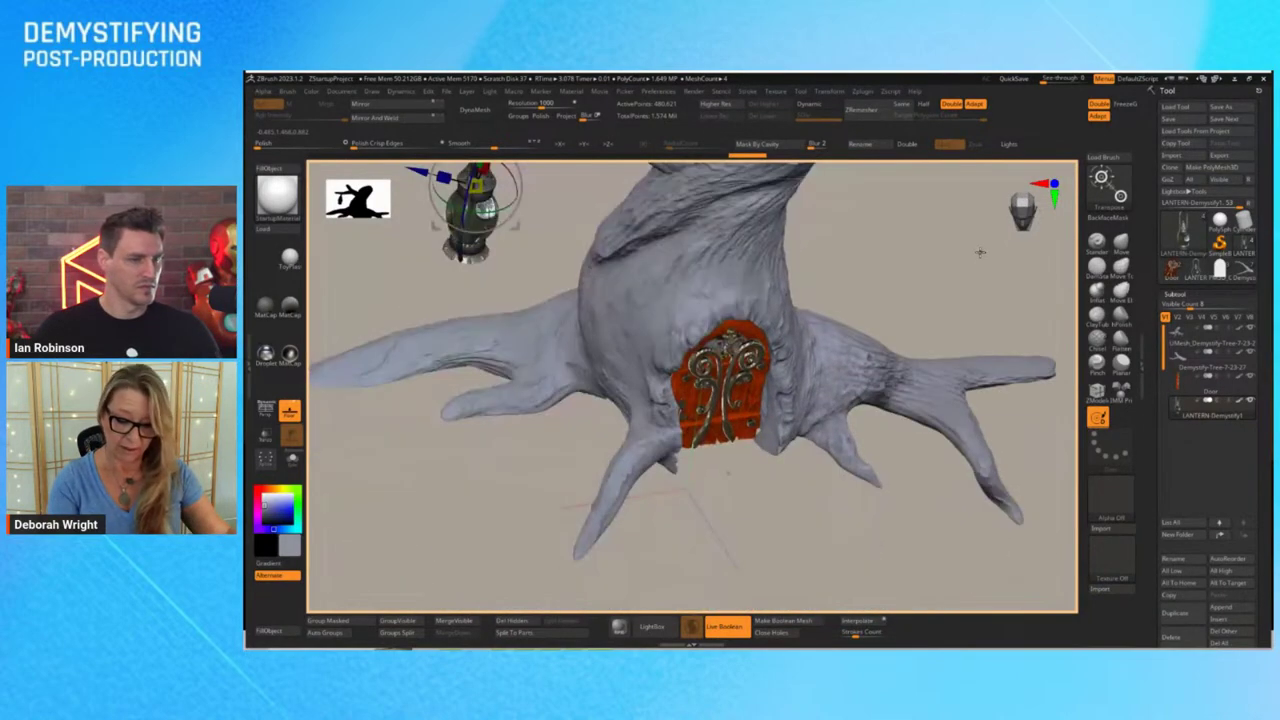
mouse_move(1020, 457)
mouse_down()
mouse_move(1022, 484)
mouse_move(1036, 454)
mouse_move(1020, 466)
mouse_up()
click(1201, 384)
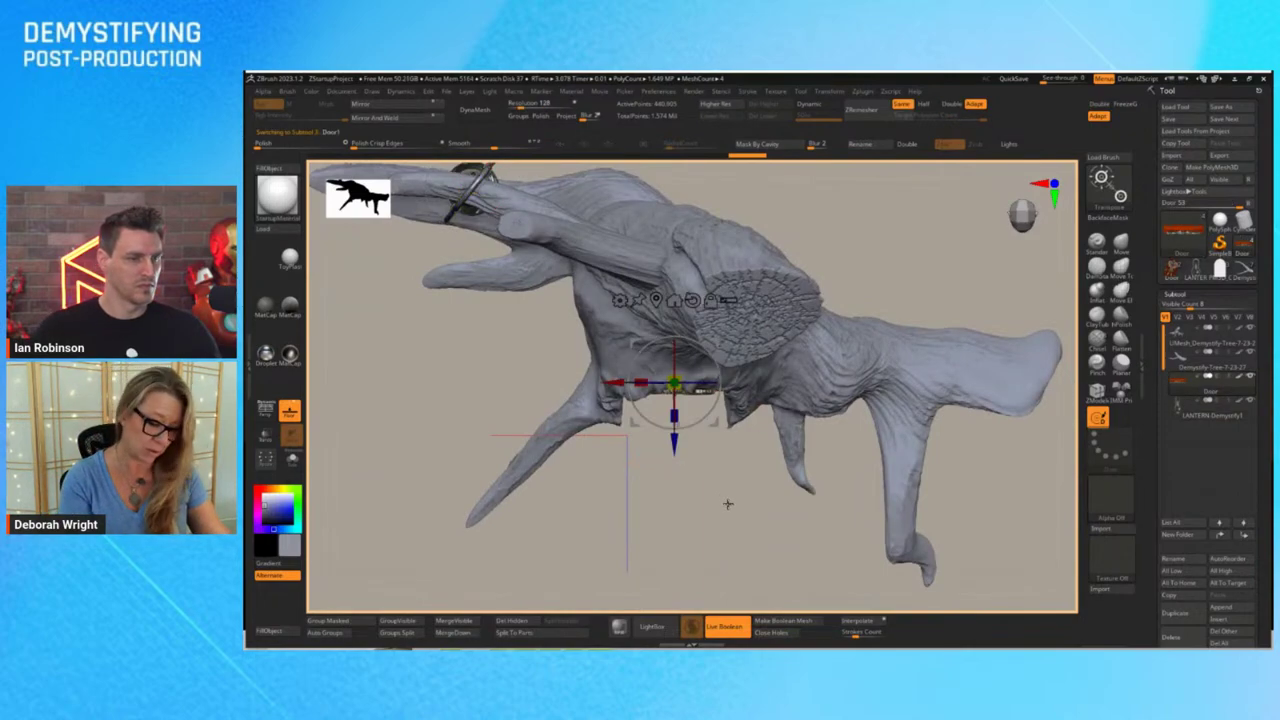
drag(728, 503, 679, 477)
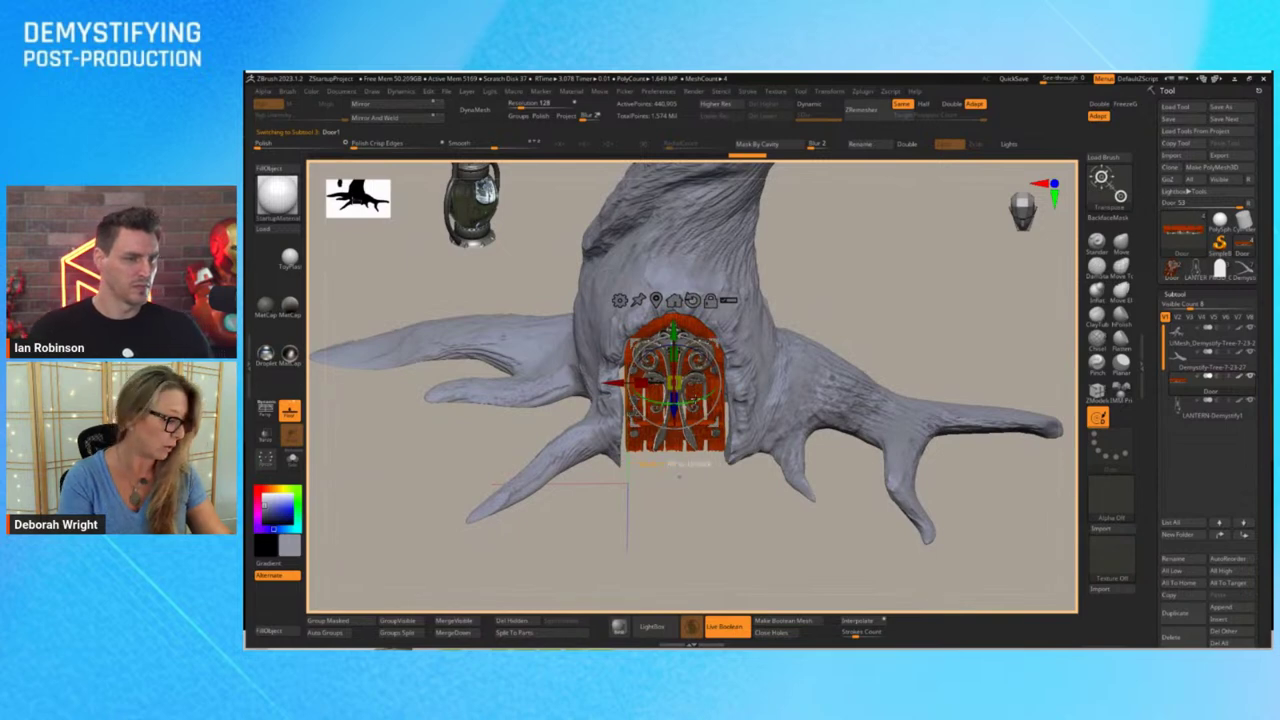
alt+drag(618, 386, 668, 388)
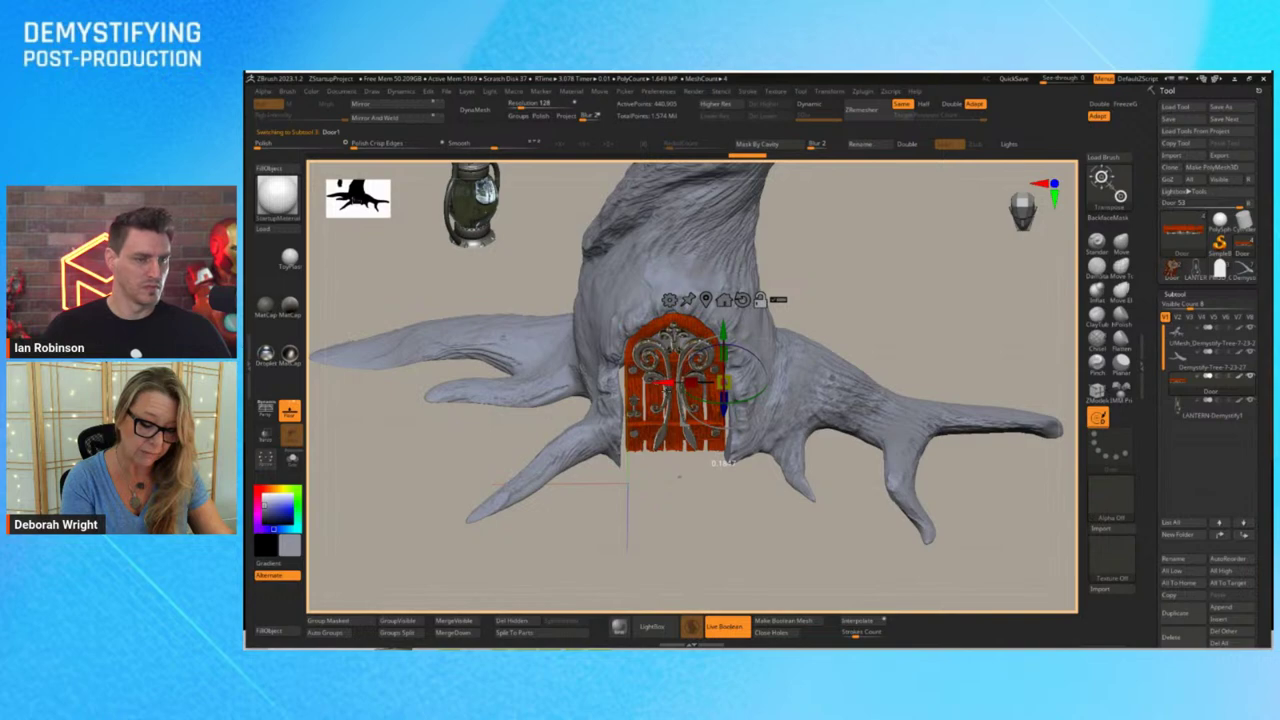
Swing the door open by rotating it about its hinge edge in a top view
drag(908, 299, 901, 357)
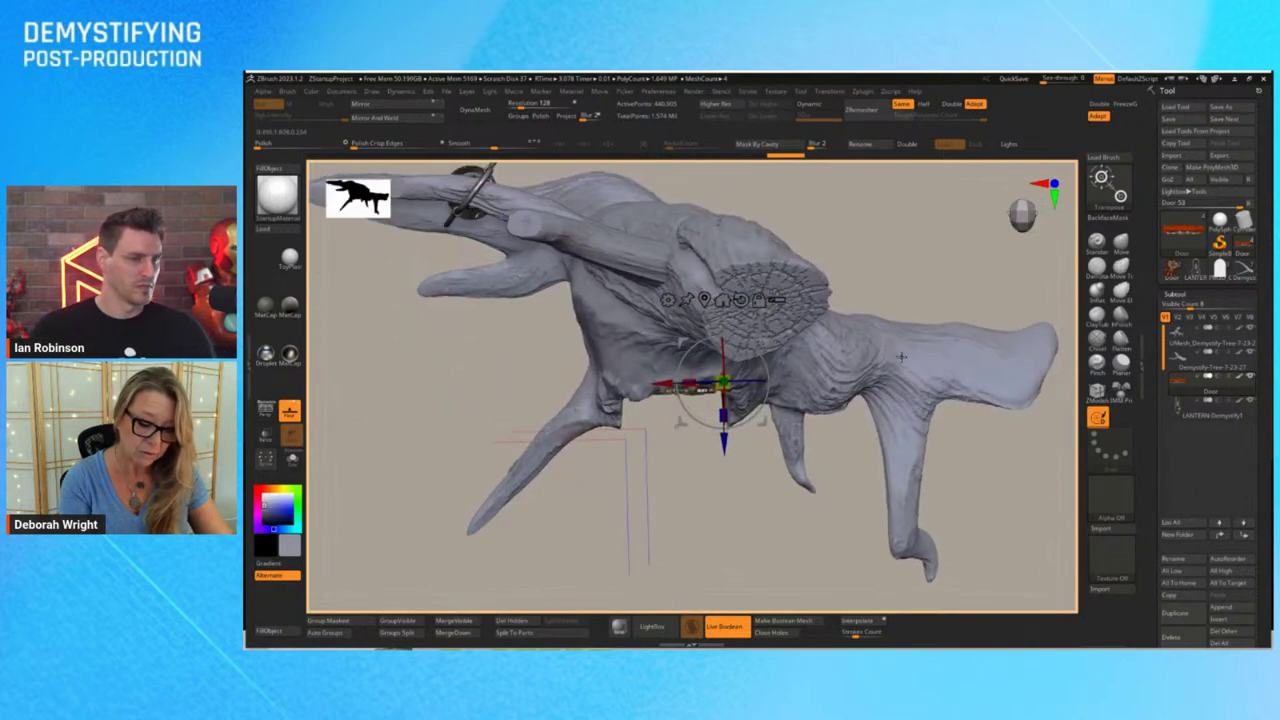
shift+drag(960, 252, 957, 266)
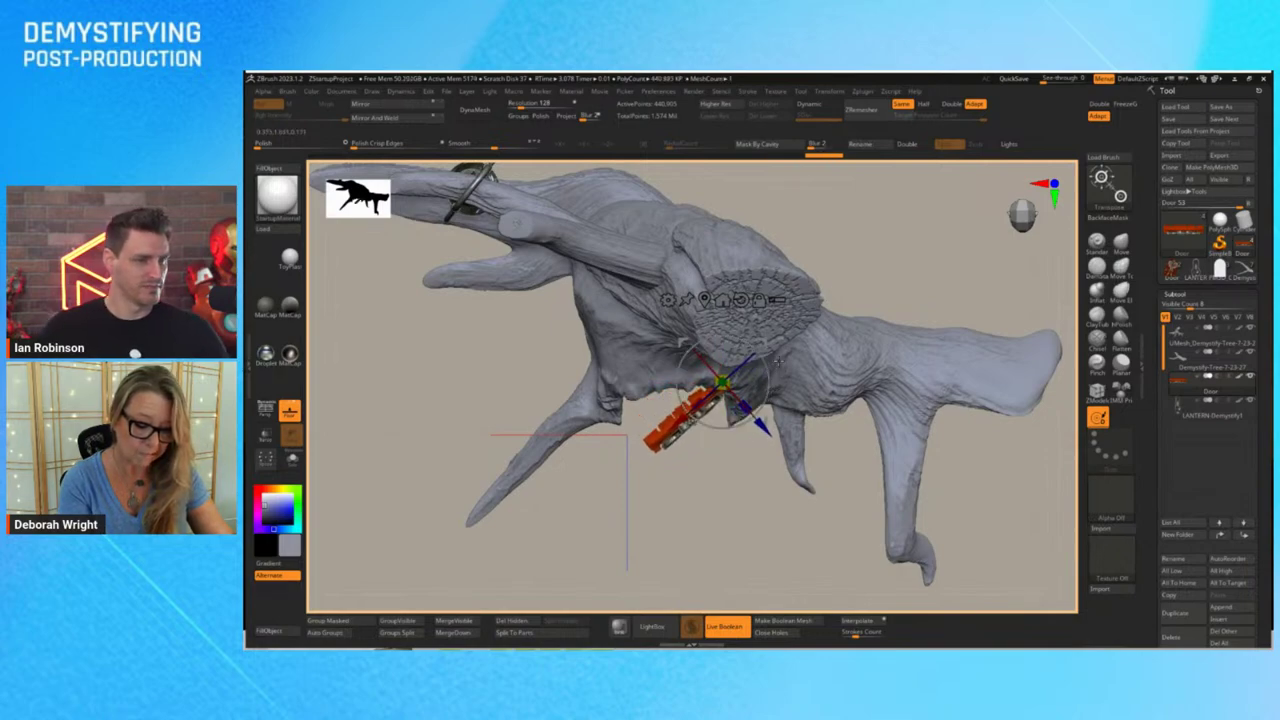
drag(928, 276, 983, 384)
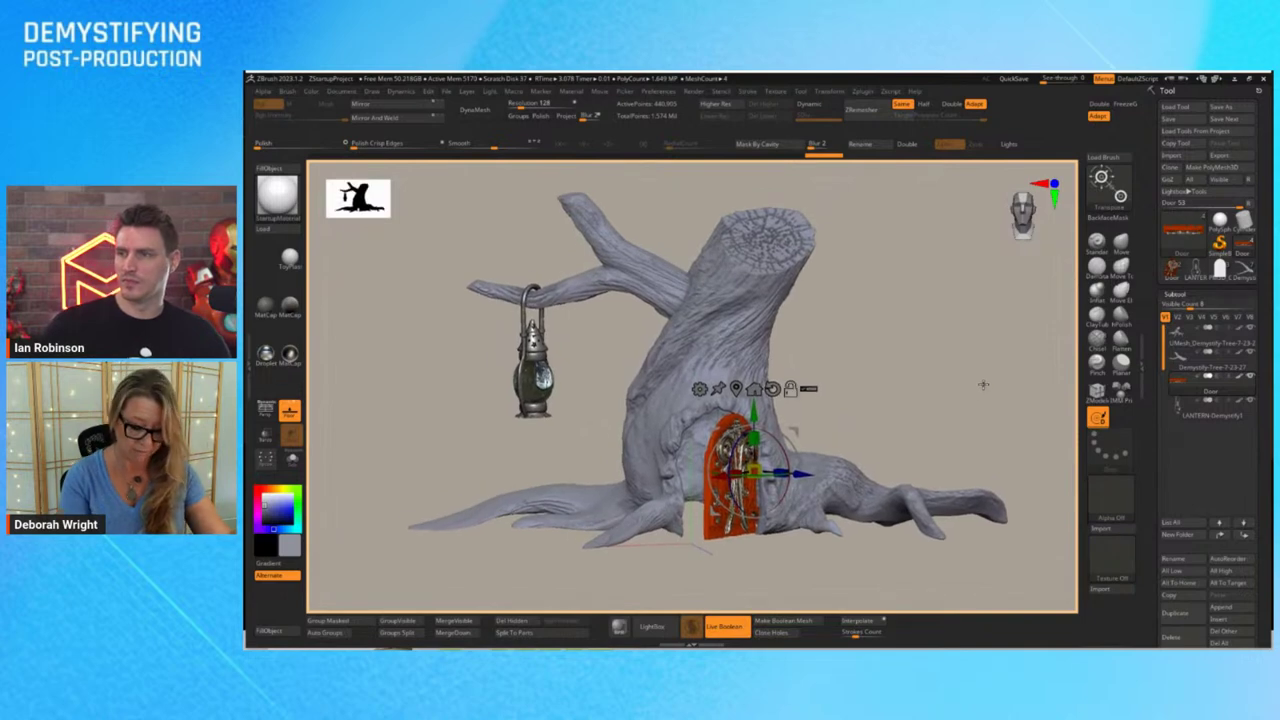
Render a BPR preview of the tree house with its open door, and examine the model from other angles
click(618, 627)
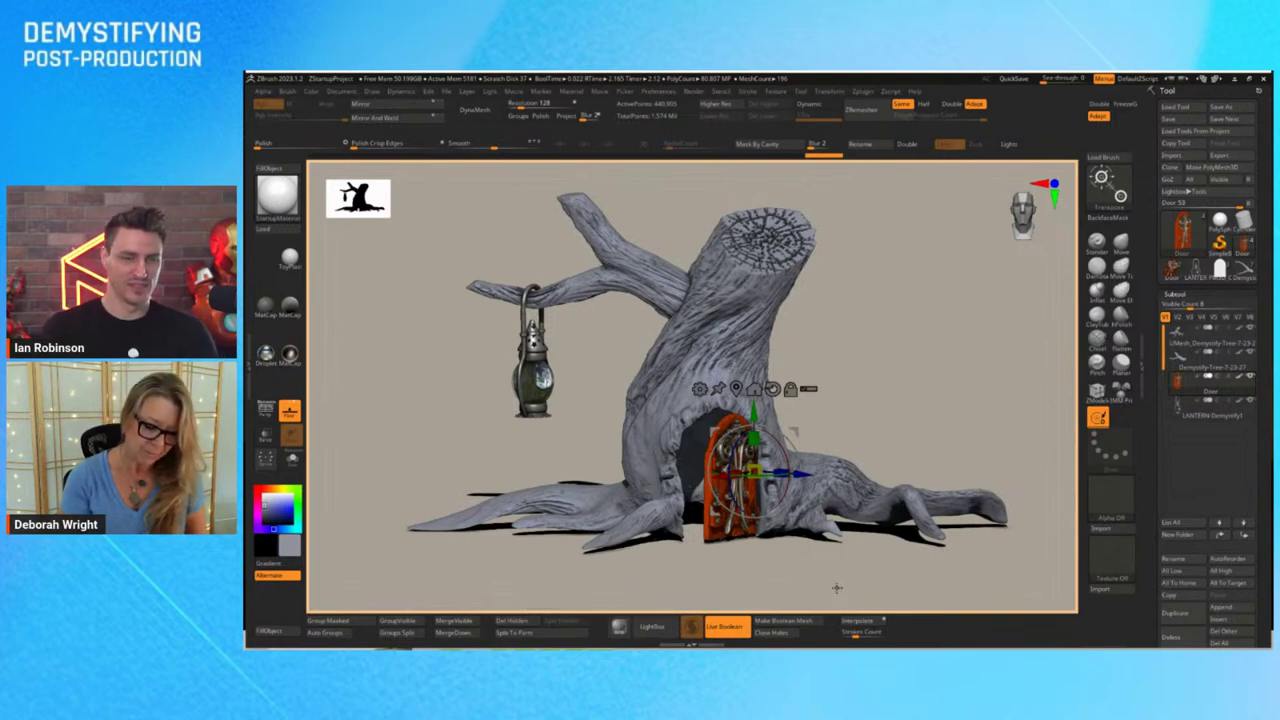
mouse_move(838, 588)
mouse_down()
mouse_move(854, 587)
mouse_move(834, 583)
mouse_up()
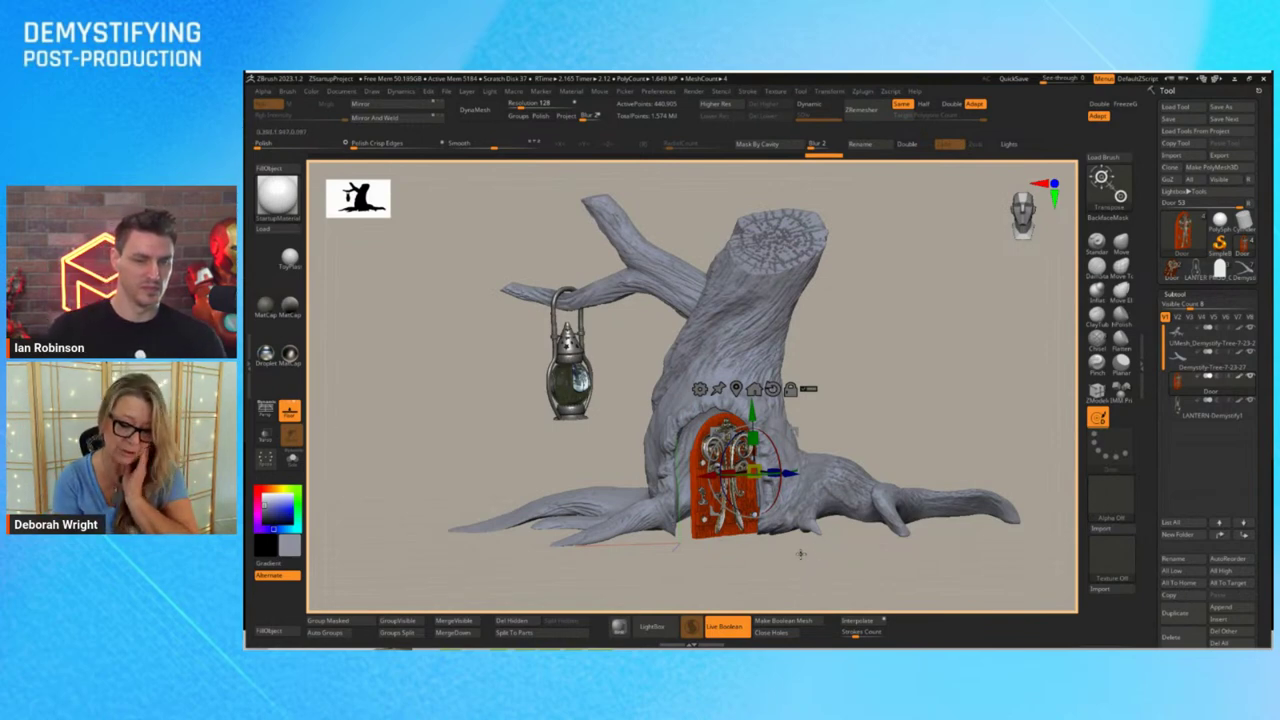
mouse_move(793, 554)
mouse_down()
mouse_move(803, 513)
mouse_move(793, 586)
mouse_move(810, 564)
mouse_up()
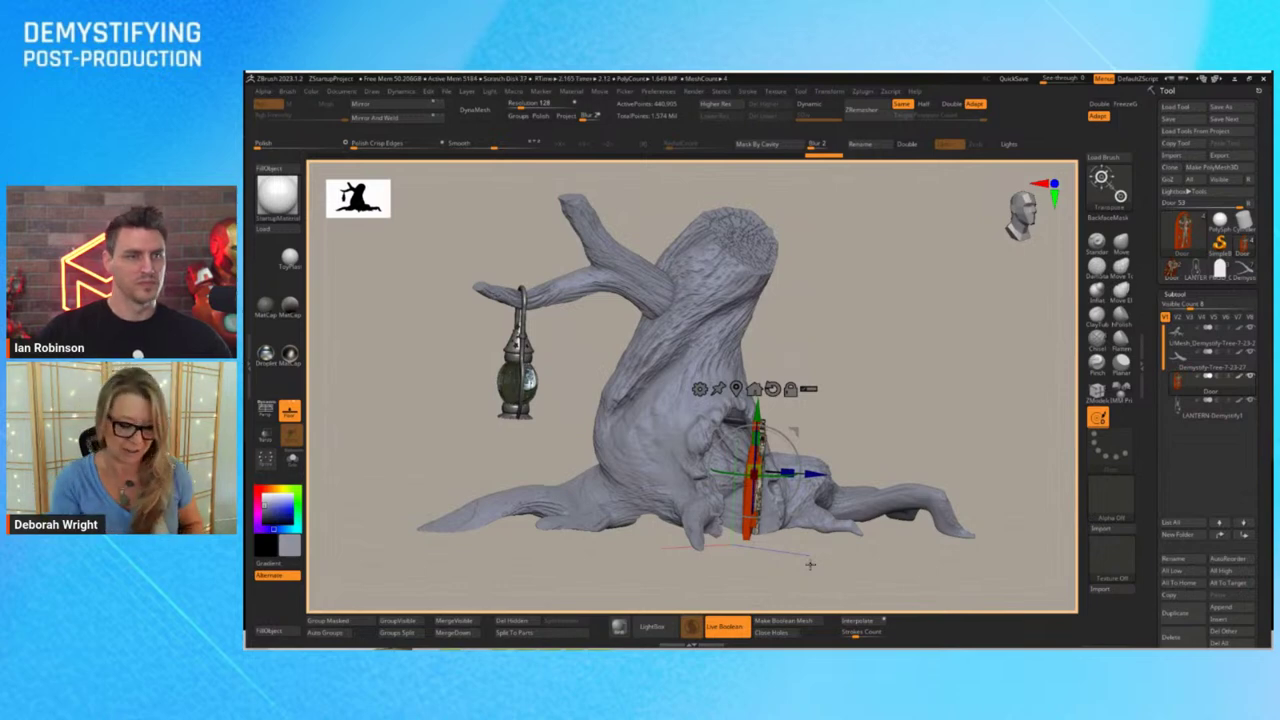
mouse_move(920, 449)
mouse_down()
mouse_move(893, 447)
mouse_move(911, 440)
mouse_up()
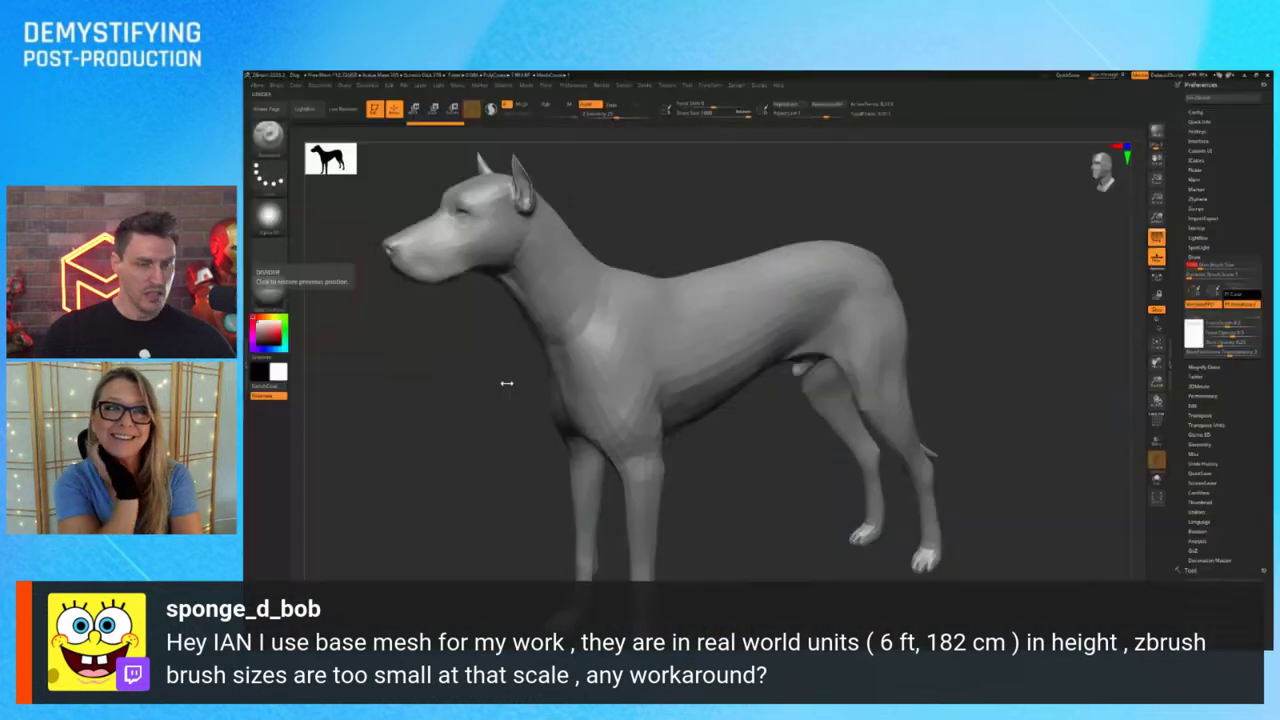
right_click(778, 420)
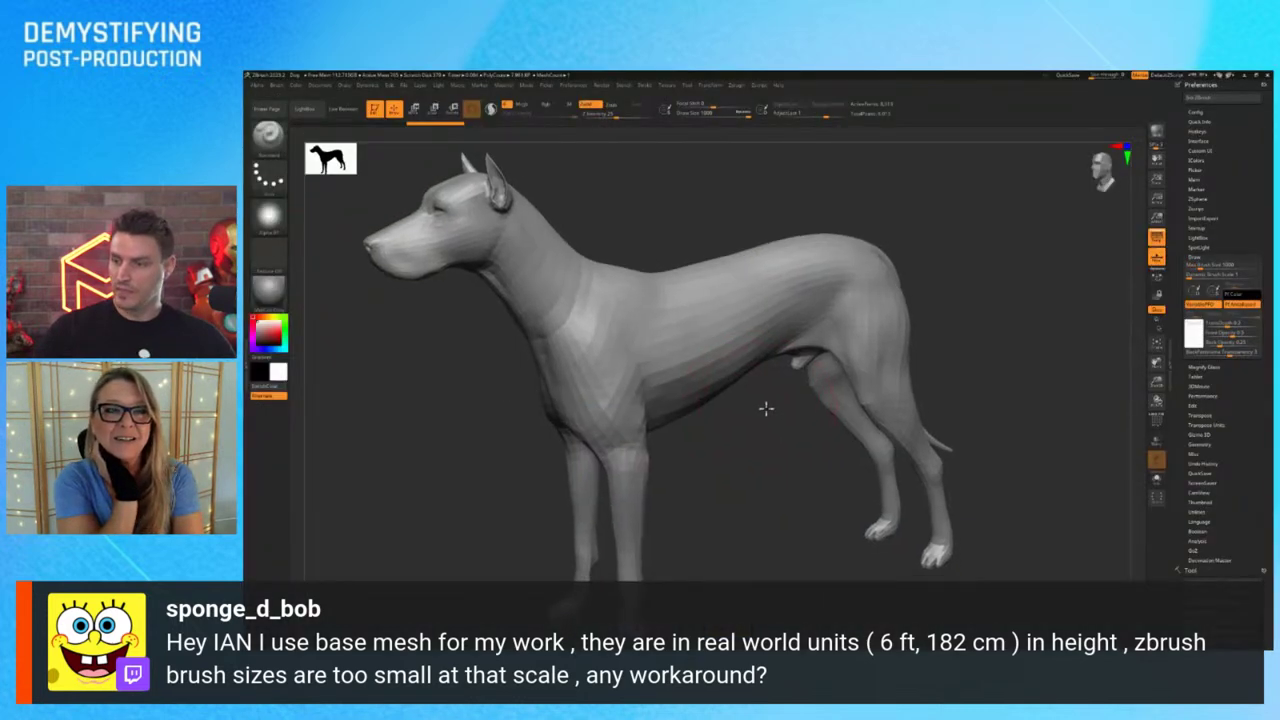
key(f)
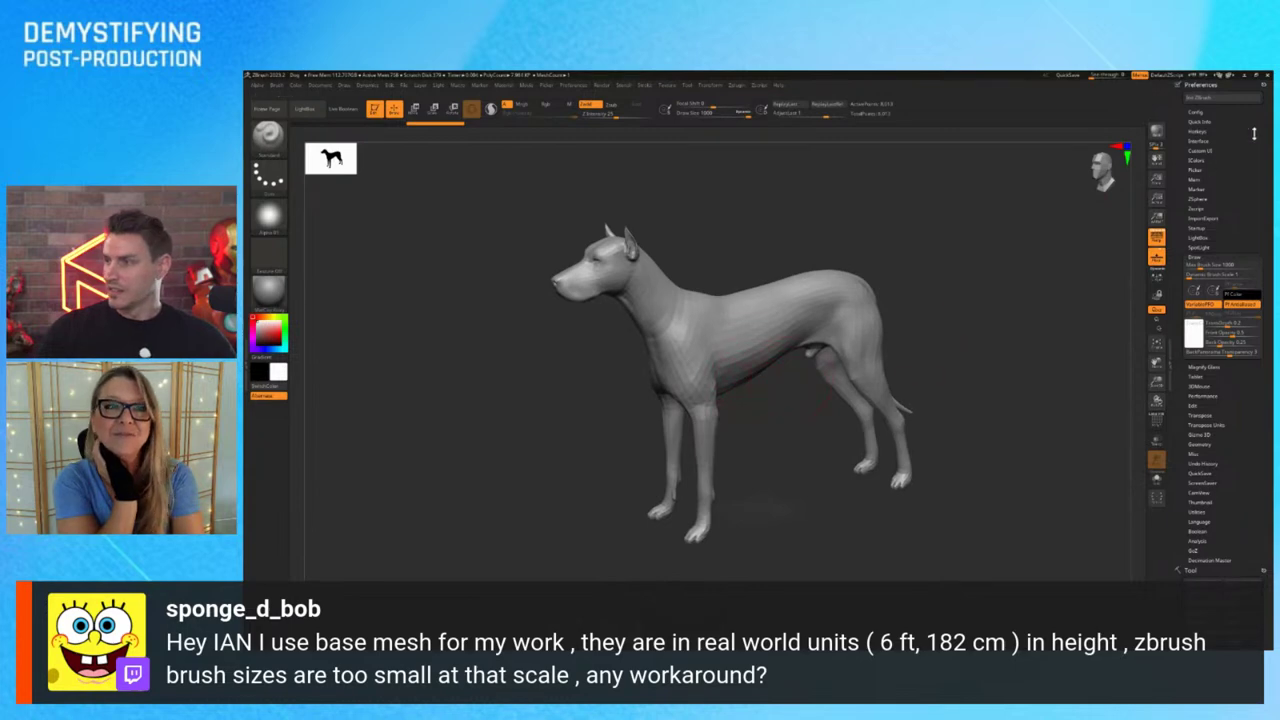
Enlarge the dog mesh uniformly by raising its XYZ Size in the geometry size settings
click(1264, 84)
key(f)
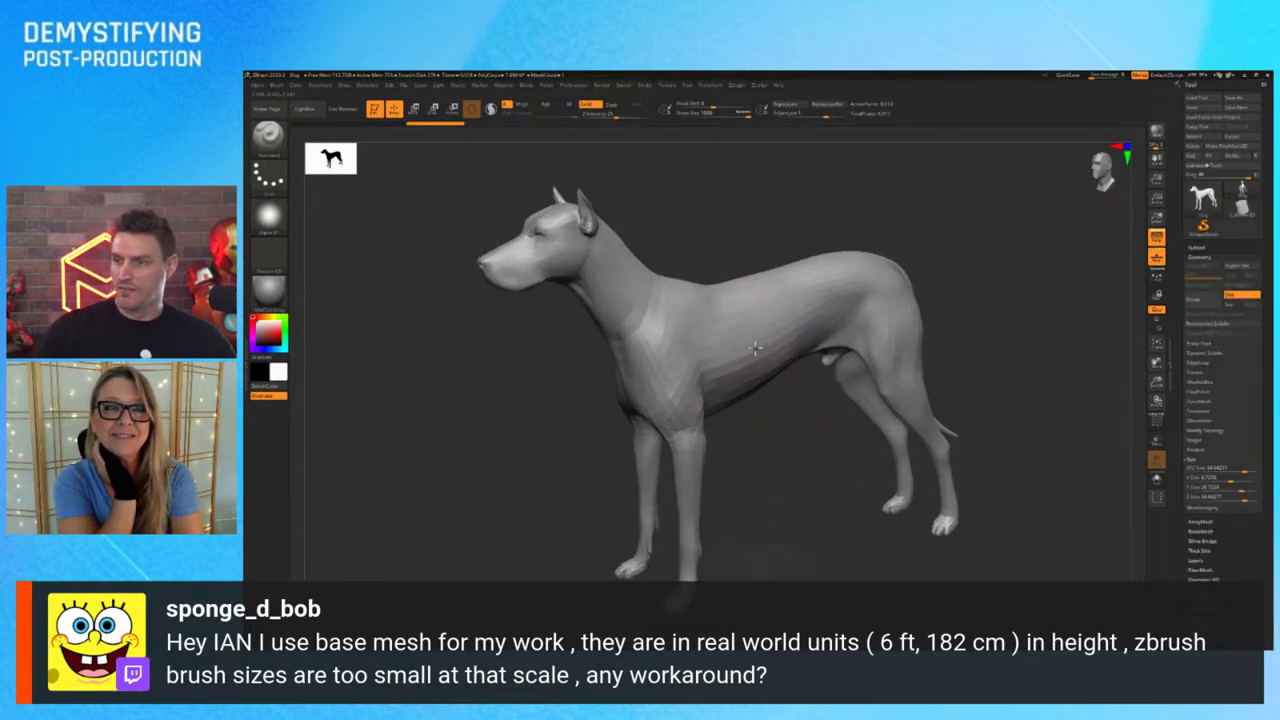
key(shift)
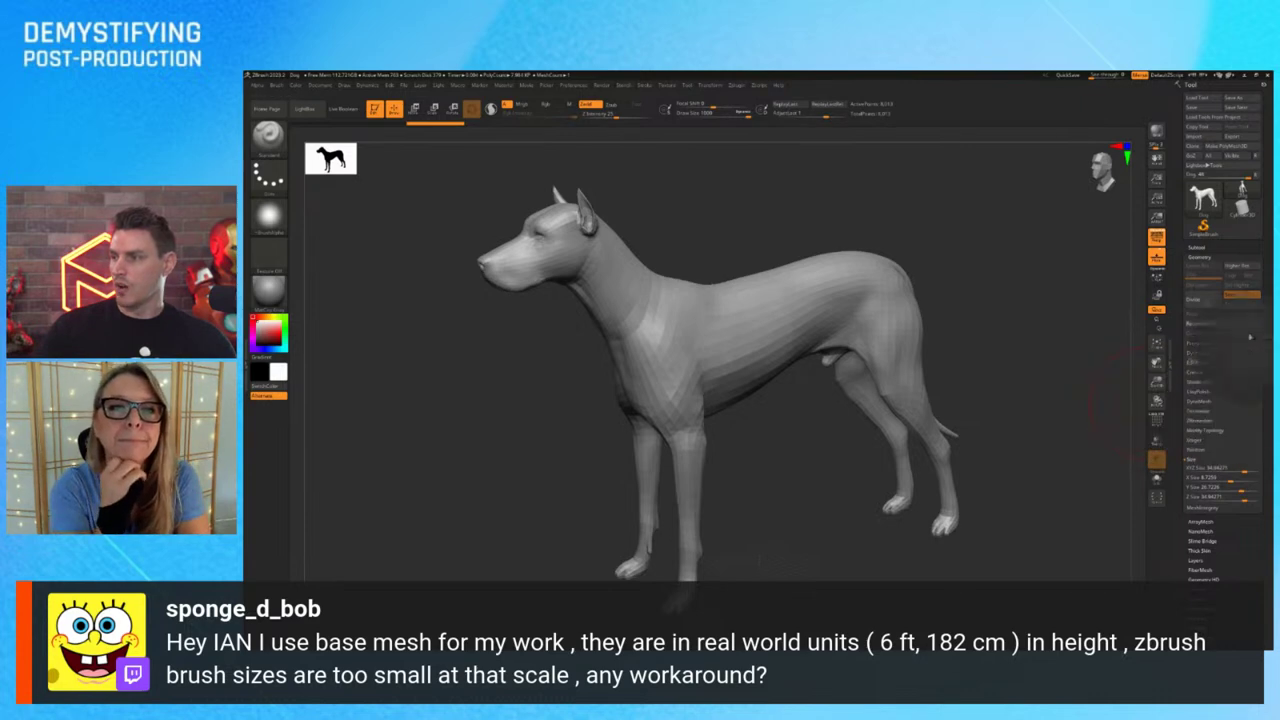
click(1205, 256)
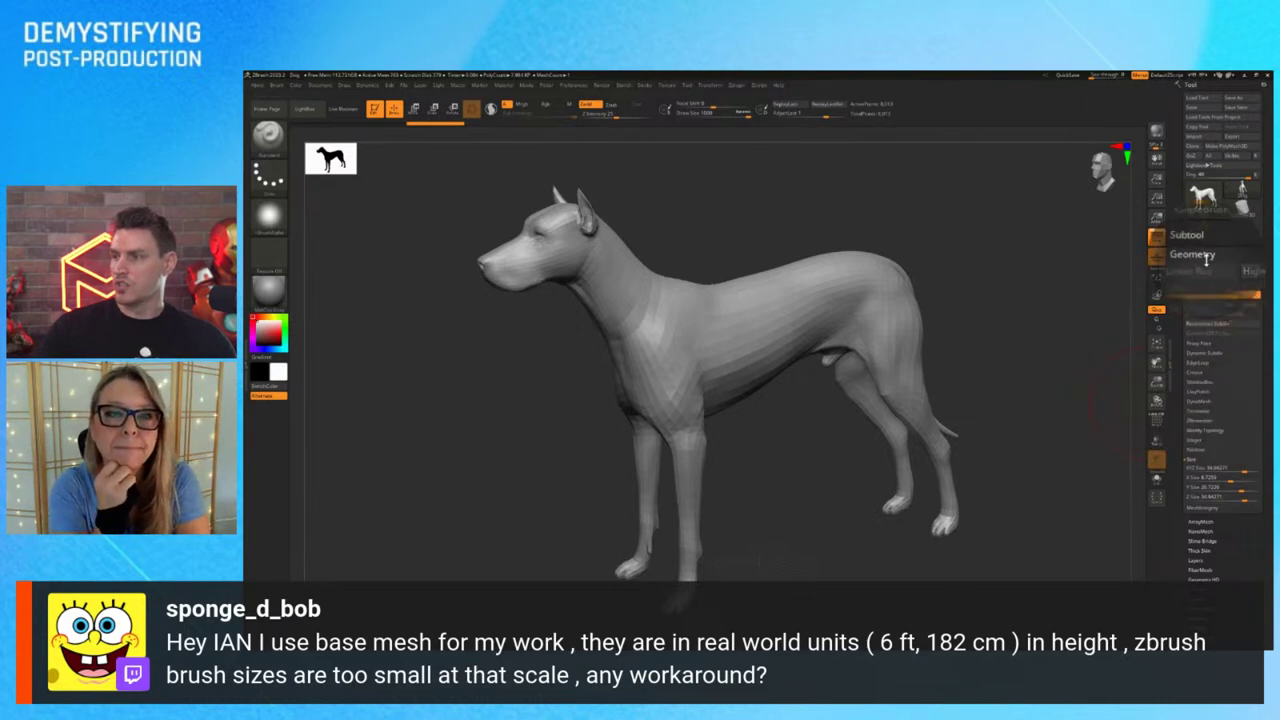
click(1203, 469)
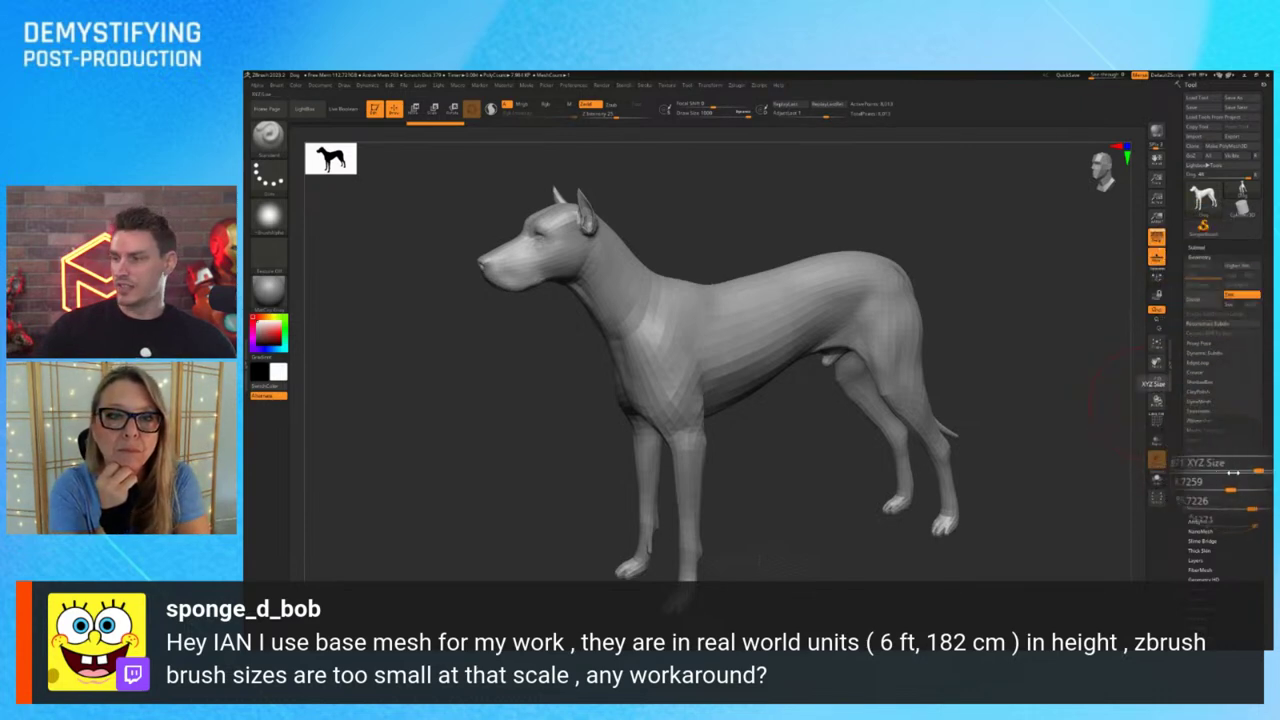
mouse_move(1248, 471)
mouse_down()
mouse_move(1222, 470)
mouse_move(1256, 468)
mouse_move(1238, 468)
mouse_up()
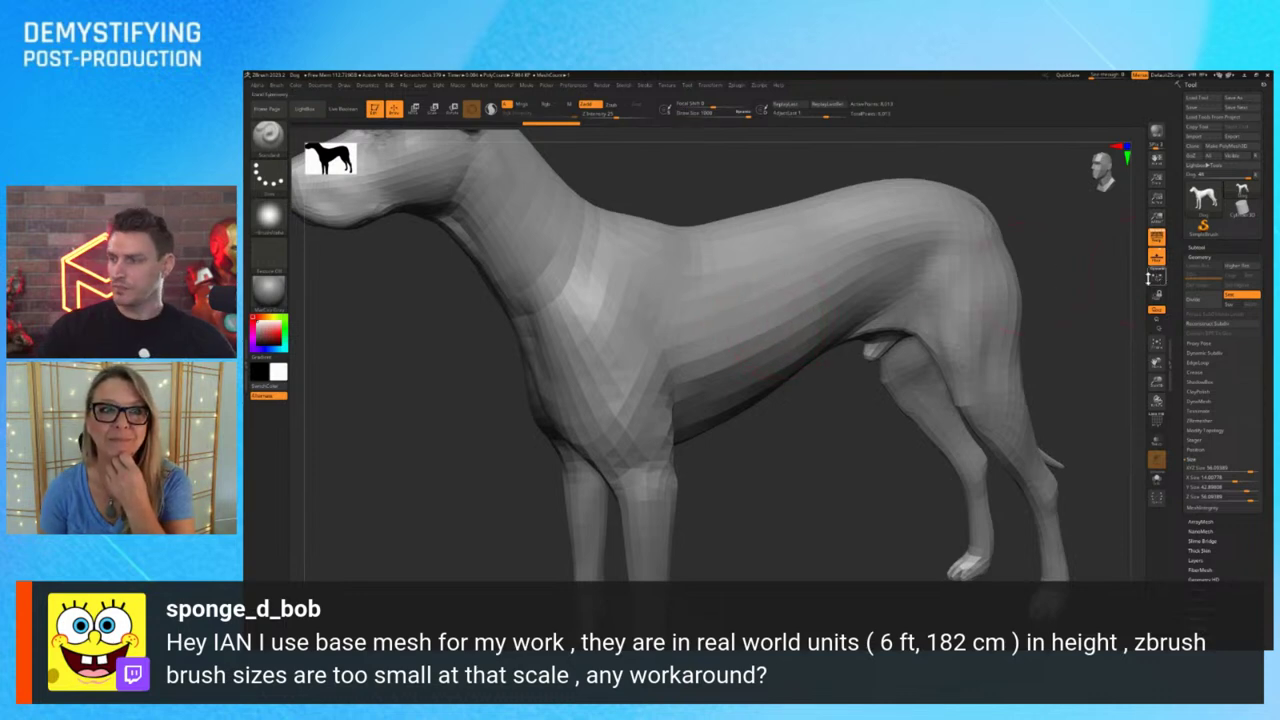
Raise the maximum brush size in the drawing preferences and increase the brush's draw size for the enlarged dog
click(576, 85)
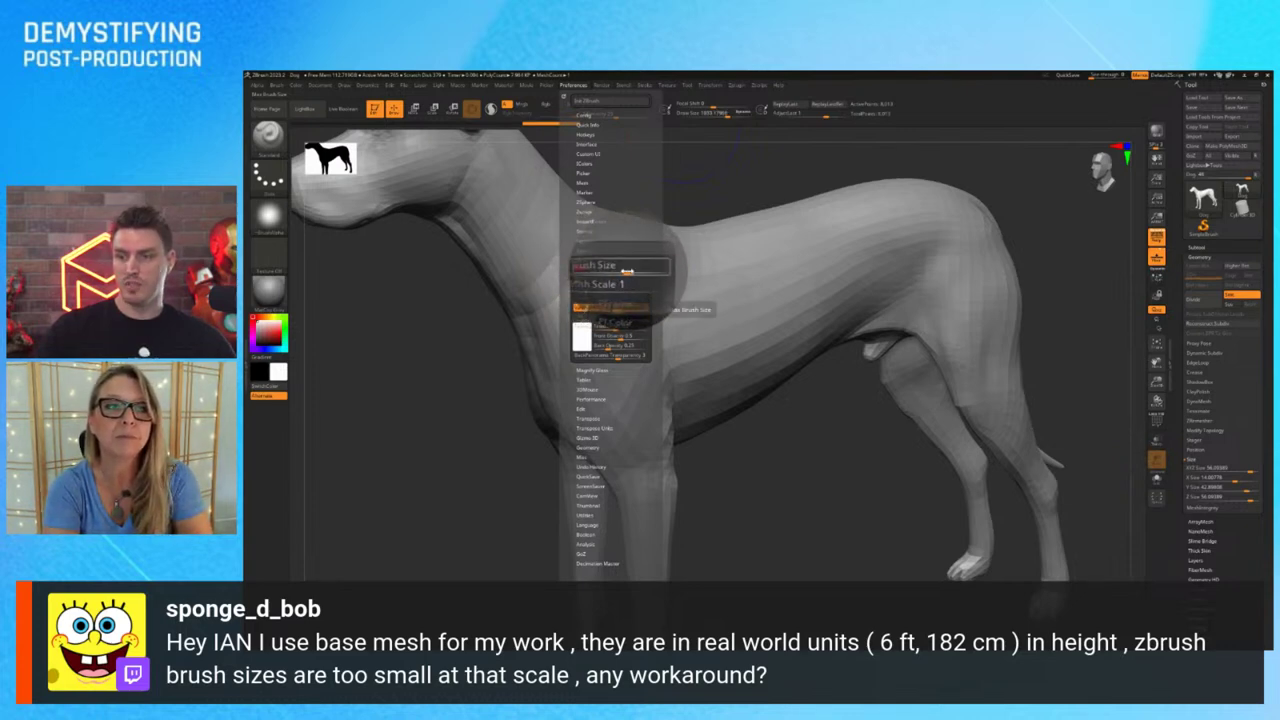
key(s)
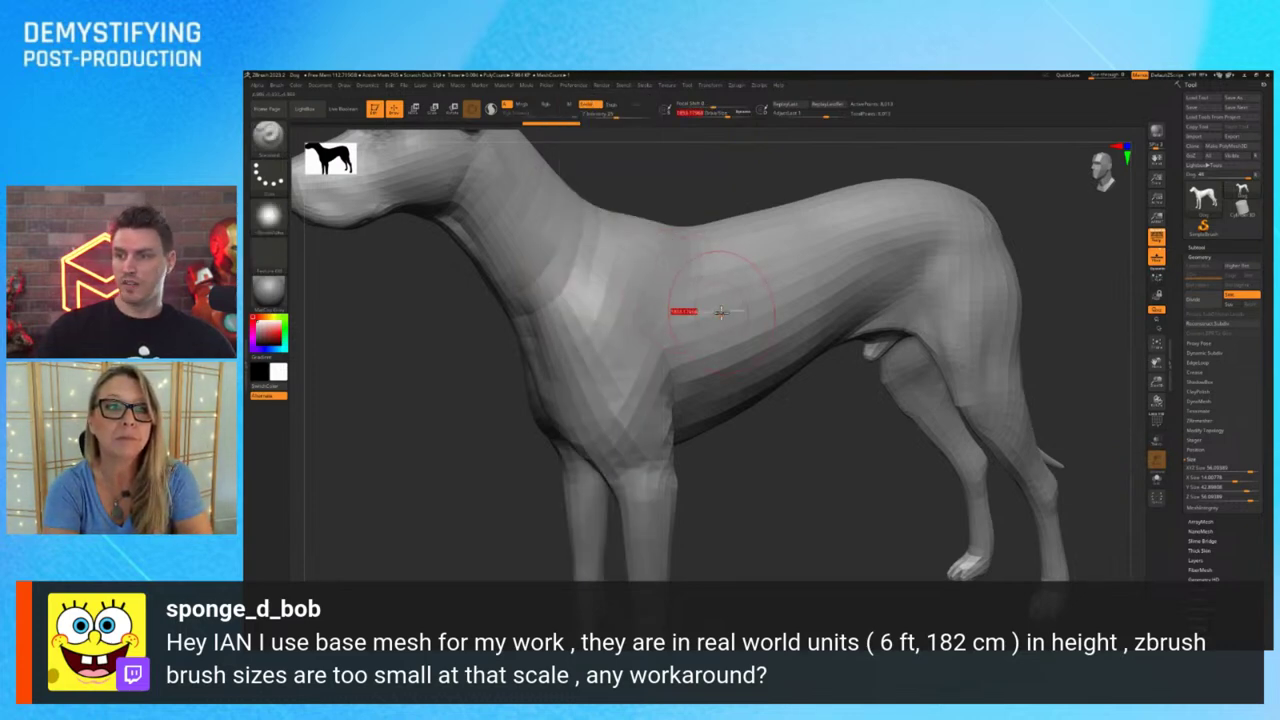
mouse_move(723, 314)
mouse_down()
mouse_move(745, 315)
mouse_move(728, 315)
mouse_up()
key(s)
key(f)
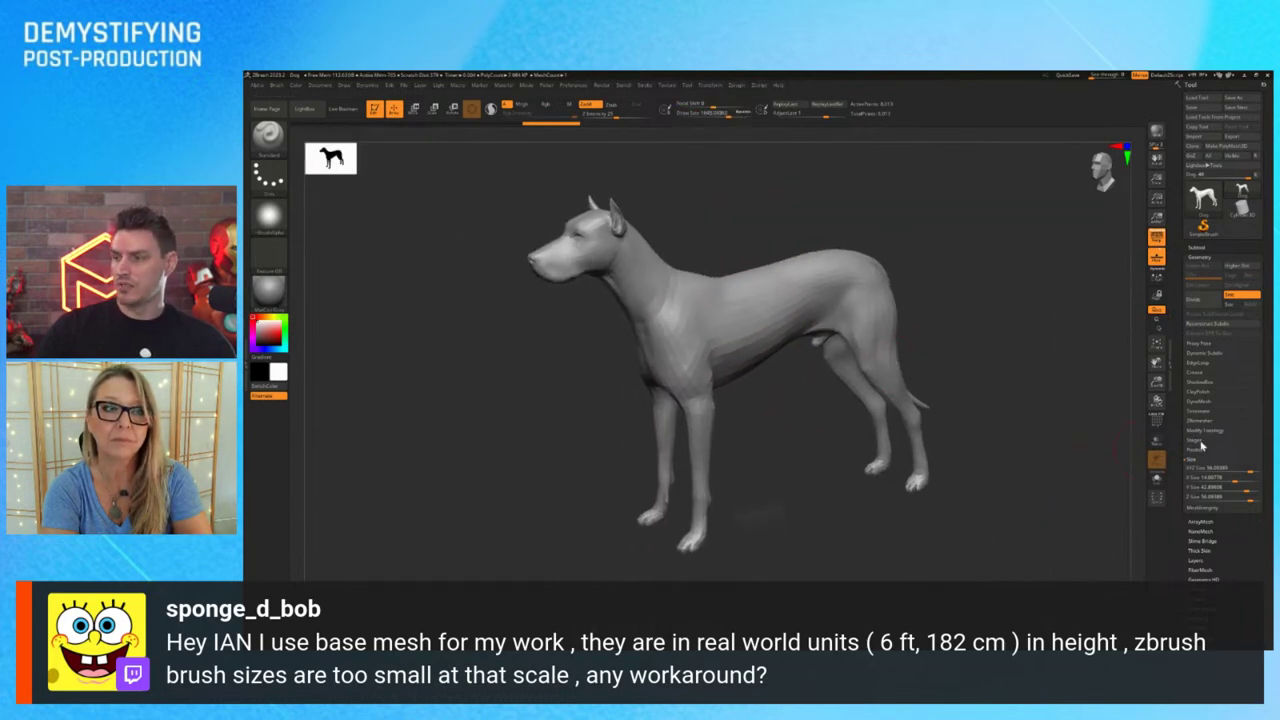
Store the dog's current scale as its Home Stage and scale the mesh down uniformly to a tiny size
click(1199, 441)
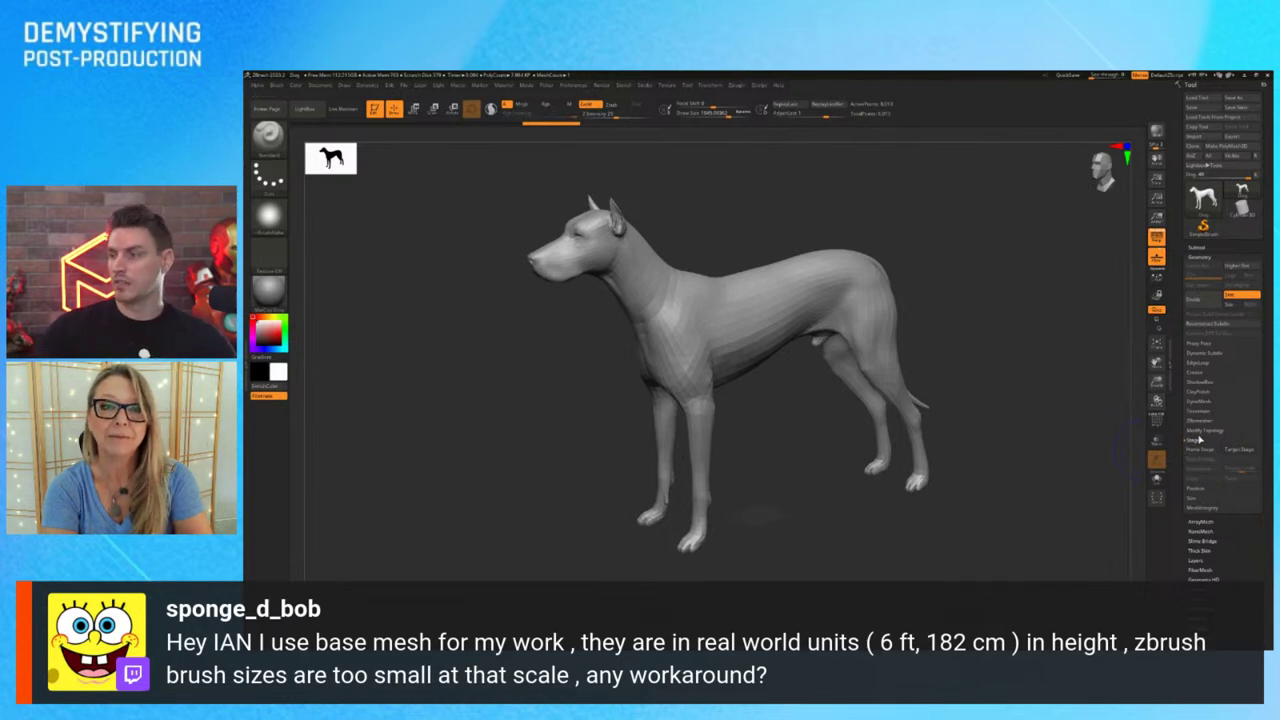
click(1211, 452)
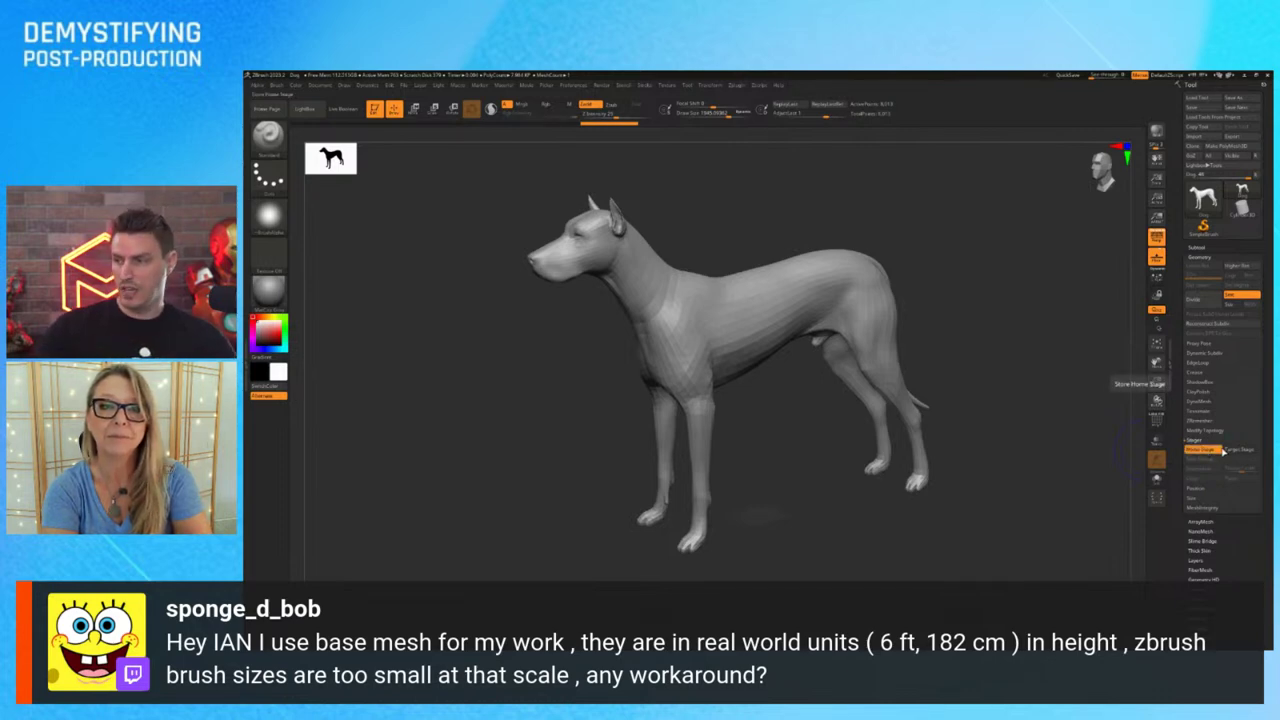
key(w)
drag(751, 354, 603, 442)
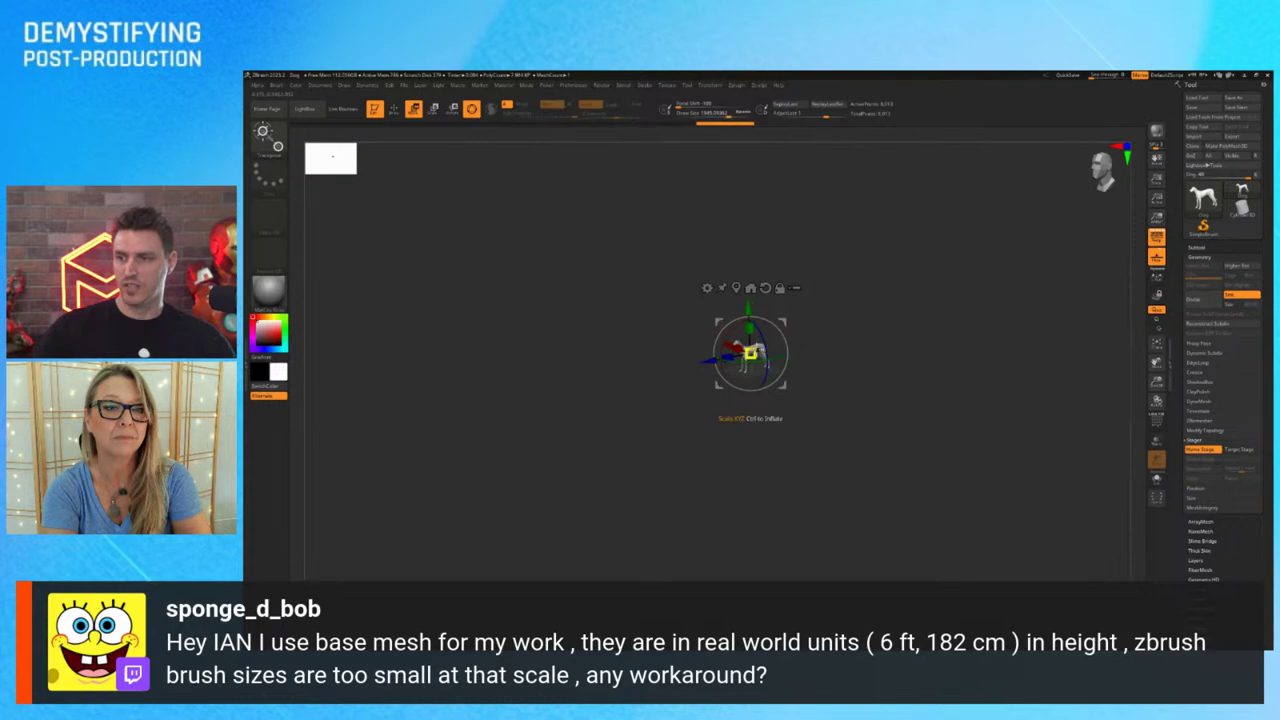
key(q)
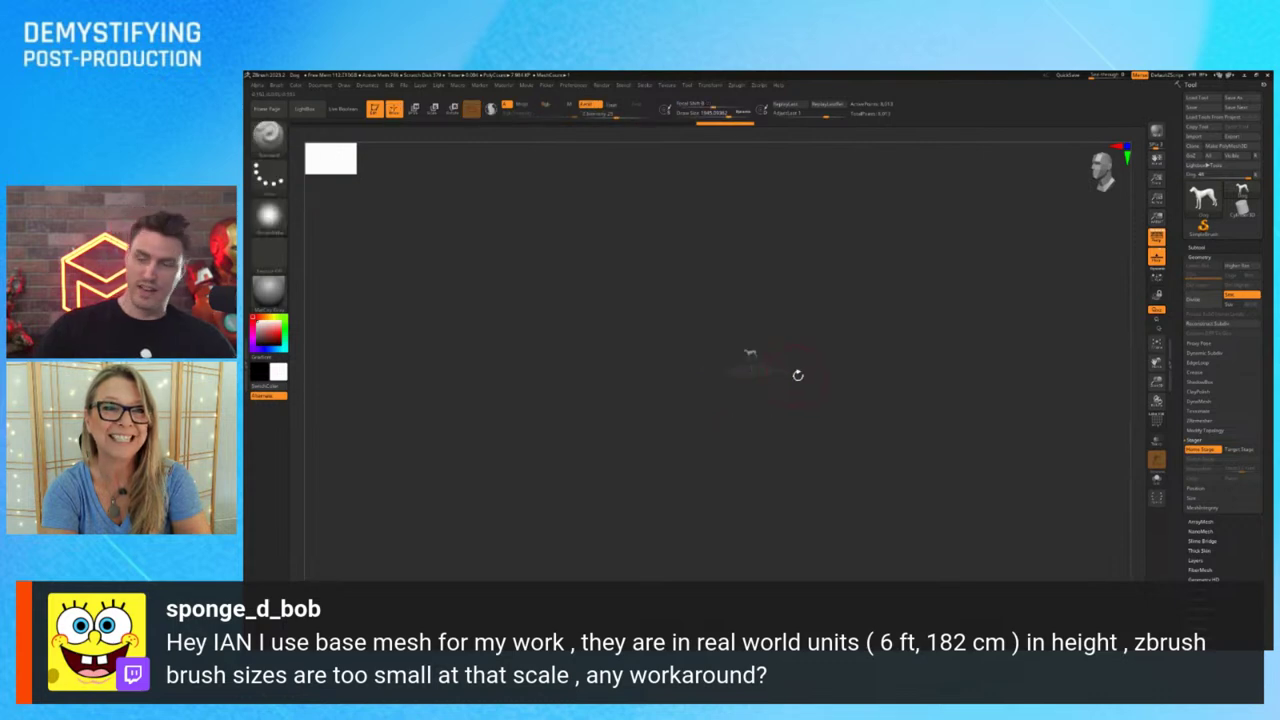
key(f)
Store the scaled-down dog as the Target Stage and reduce the draw size to suit it
click(1198, 449)
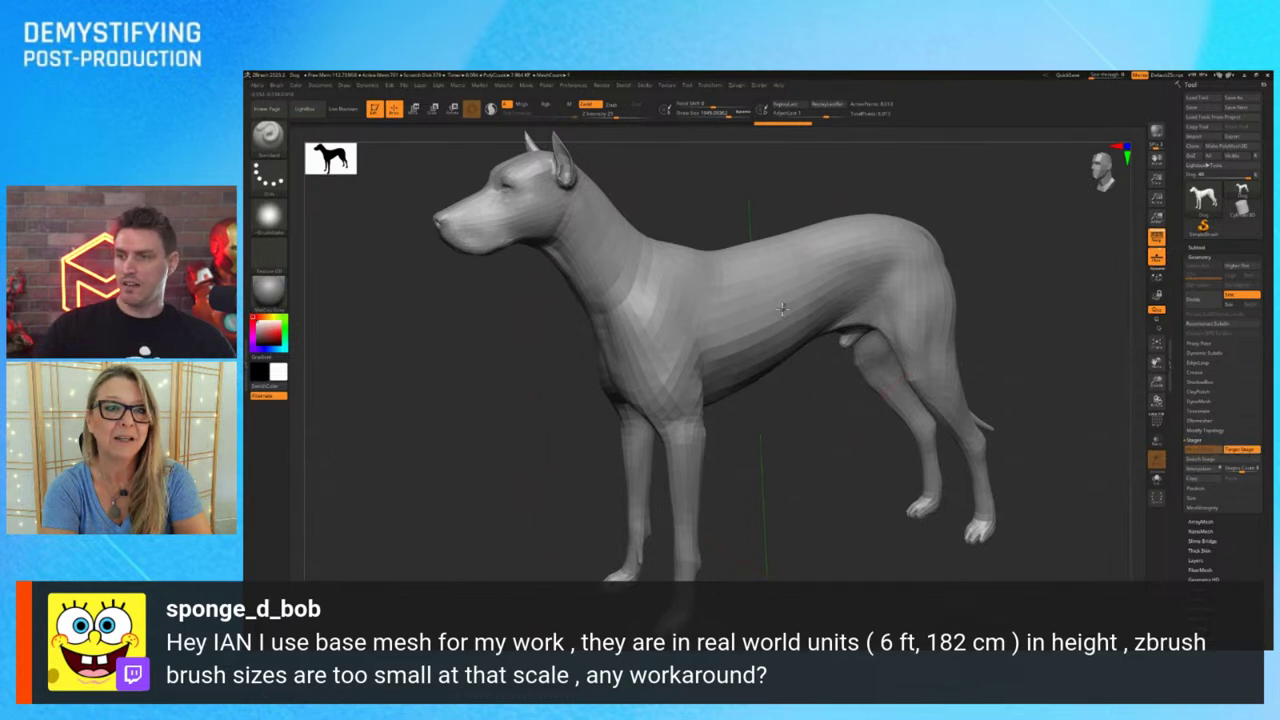
key(s)
drag(741, 312, 776, 314)
key(s)
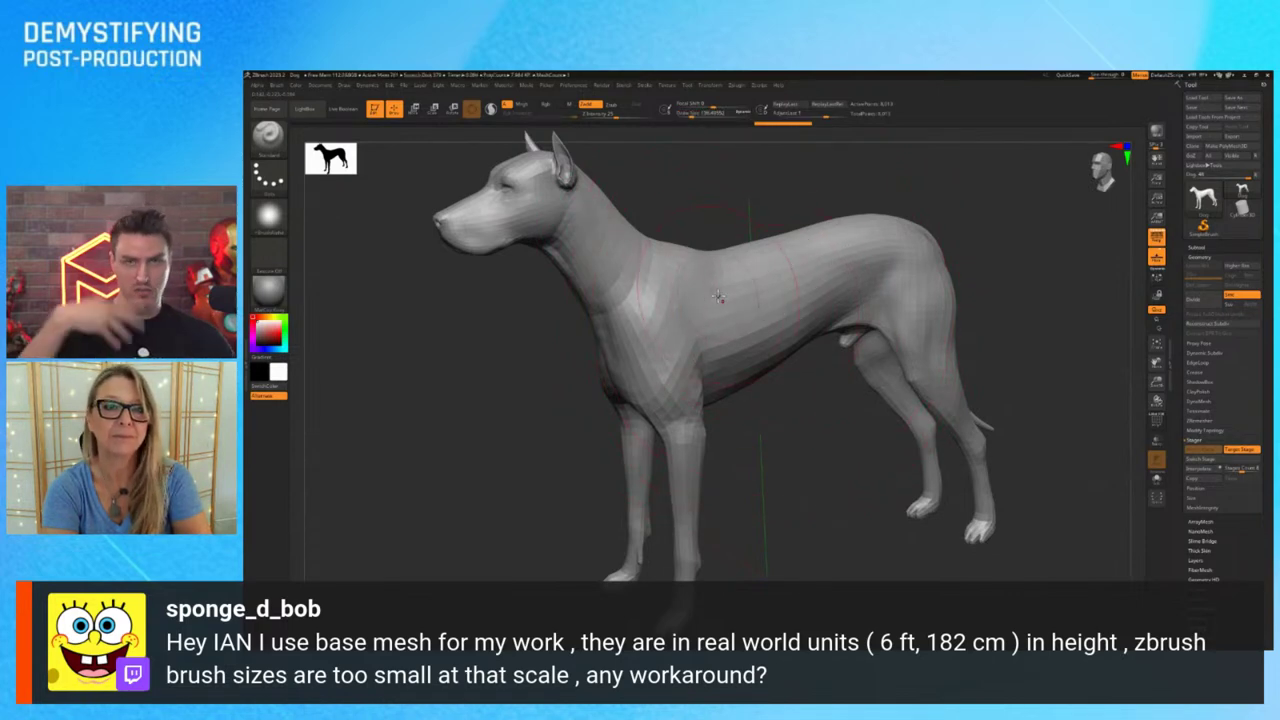
Switch the dog to its other stage, frame it, and enlarge the draw size for that scale
click(1194, 461)
key(f)
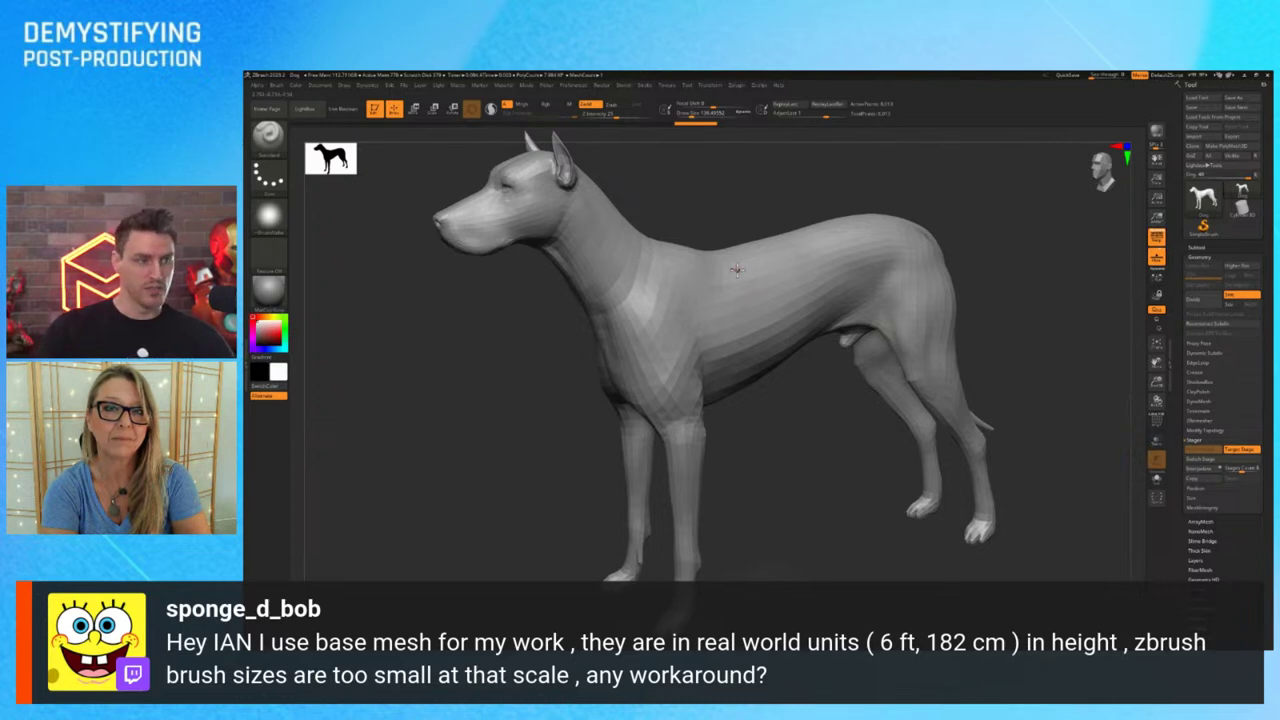
key(s)
drag(808, 278, 864, 279)
key(s)
mouse_move(780, 282)
mouse_down()
mouse_move(736, 286)
mouse_move(829, 289)
mouse_up()
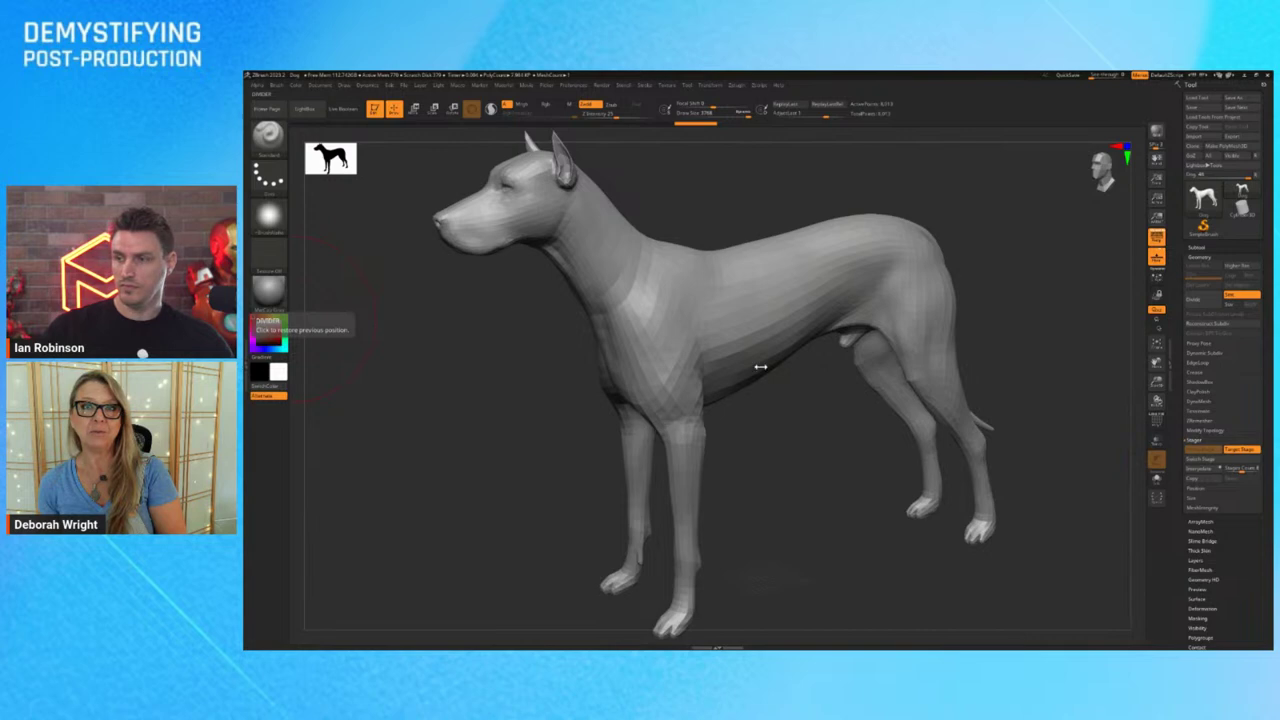
Switch back to the scaled-down dog and clear its stored Target and Home stages
alt+drag(791, 405, 815, 403)
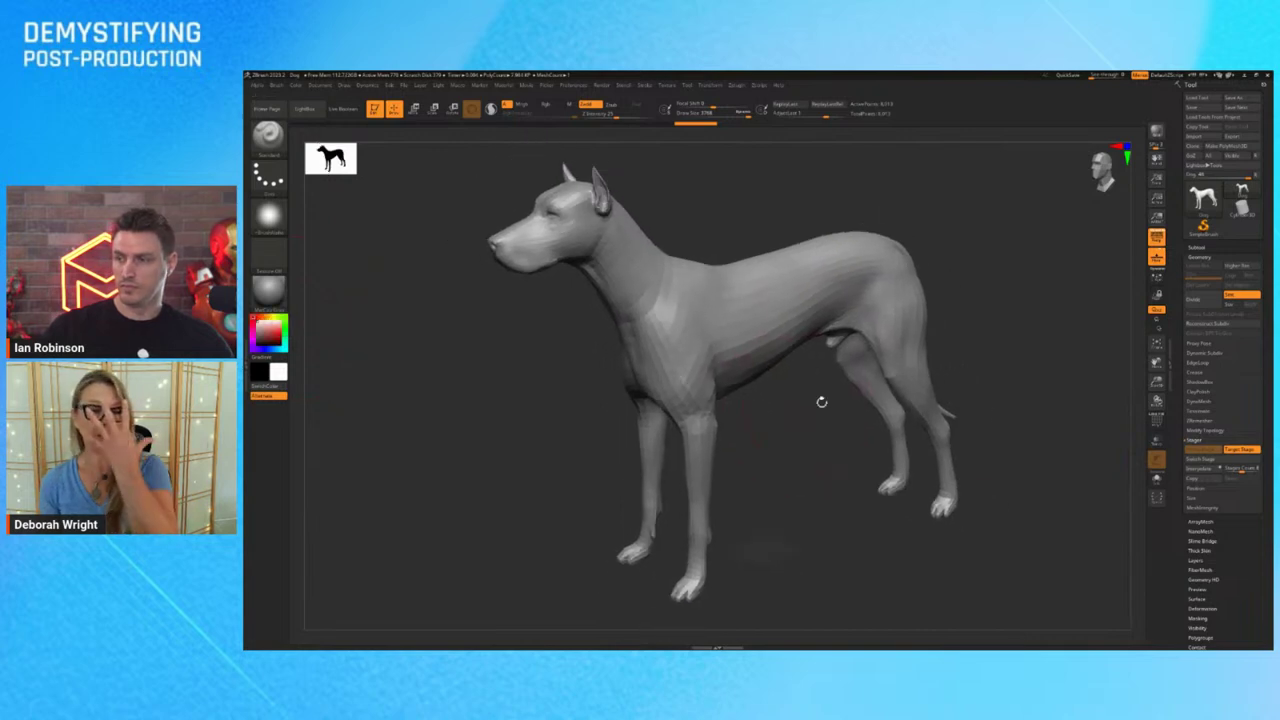
click(1229, 461)
click(1235, 452)
click(1198, 452)
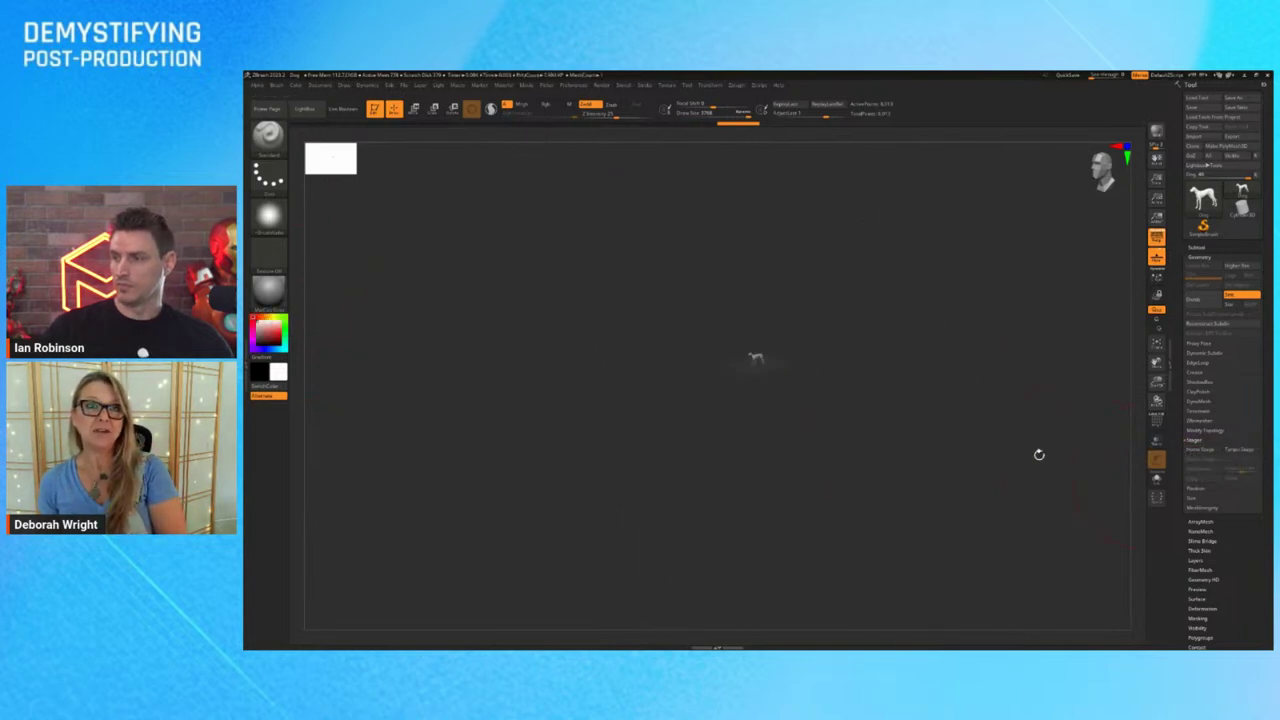
Frame the scaled-down dog and reduce the draw size to cover only a small part of its body
key(f)
key(s)
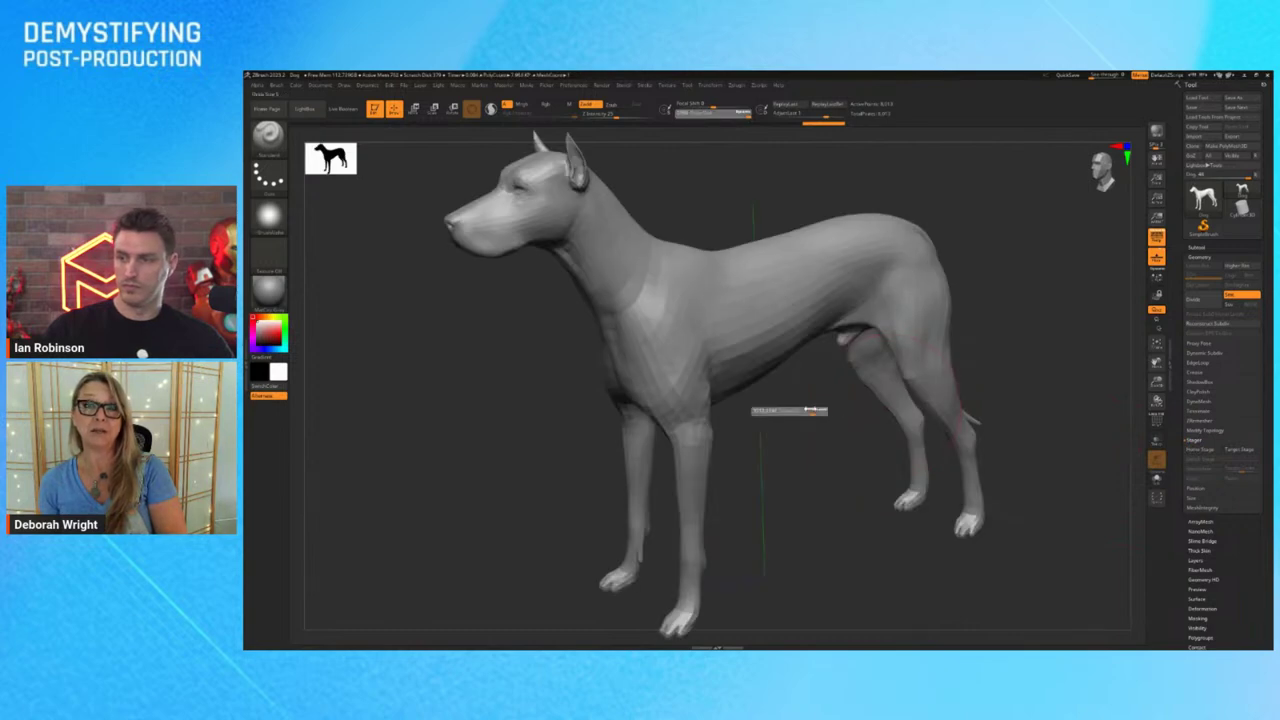
mouse_move(810, 409)
mouse_down()
mouse_move(755, 397)
mouse_move(826, 449)
mouse_move(817, 431)
mouse_move(830, 431)
mouse_up()
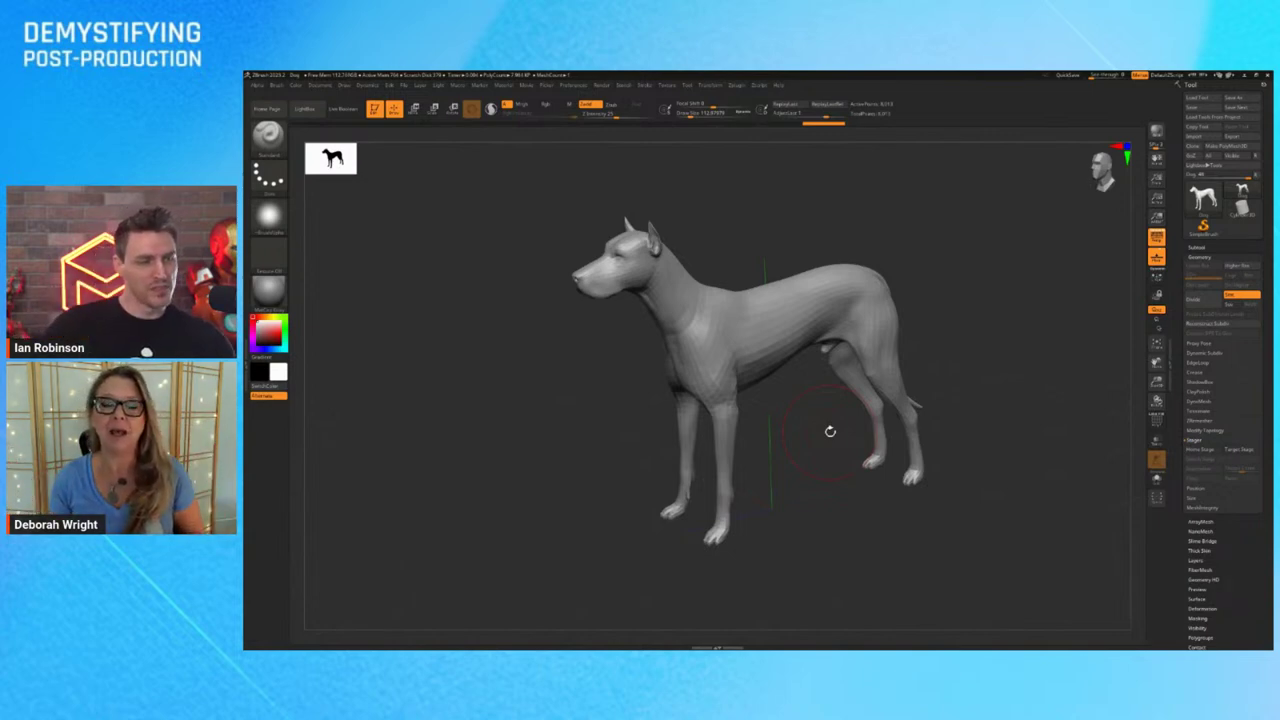
drag(825, 432, 1013, 471)
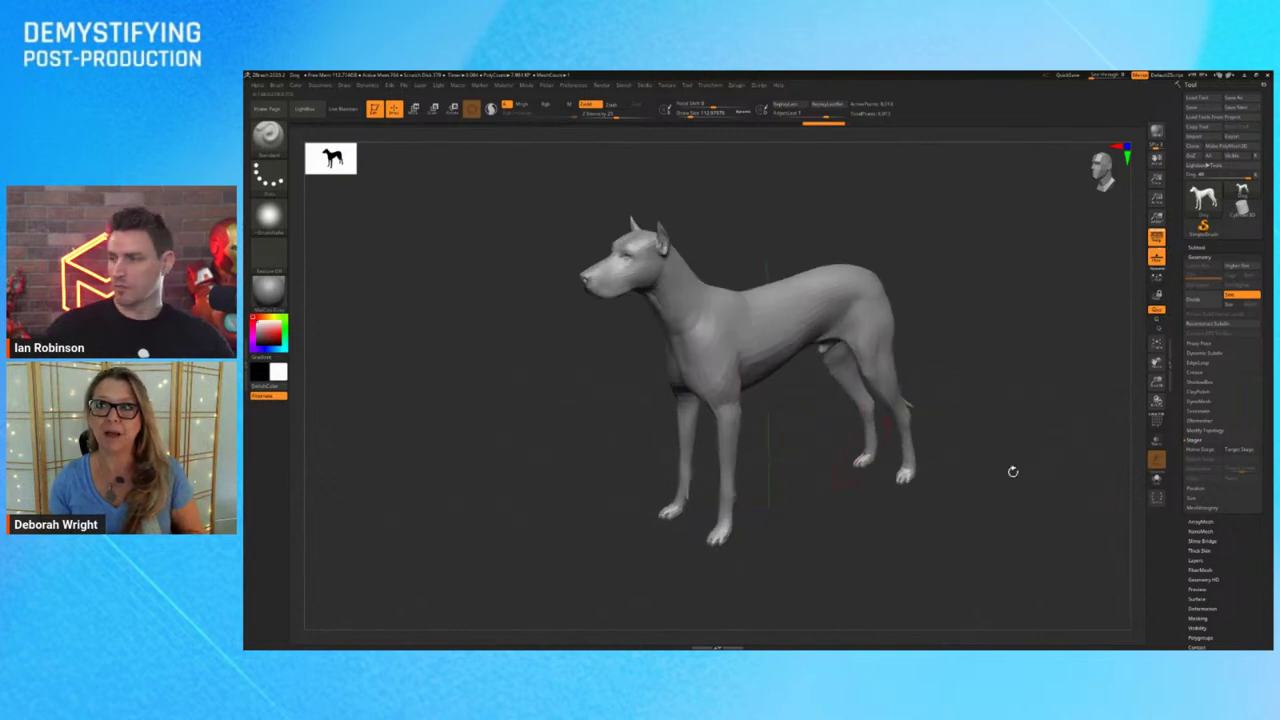
Store the dog's placement as the Home Stage and move it away from there with the gizmo
click(1215, 455)
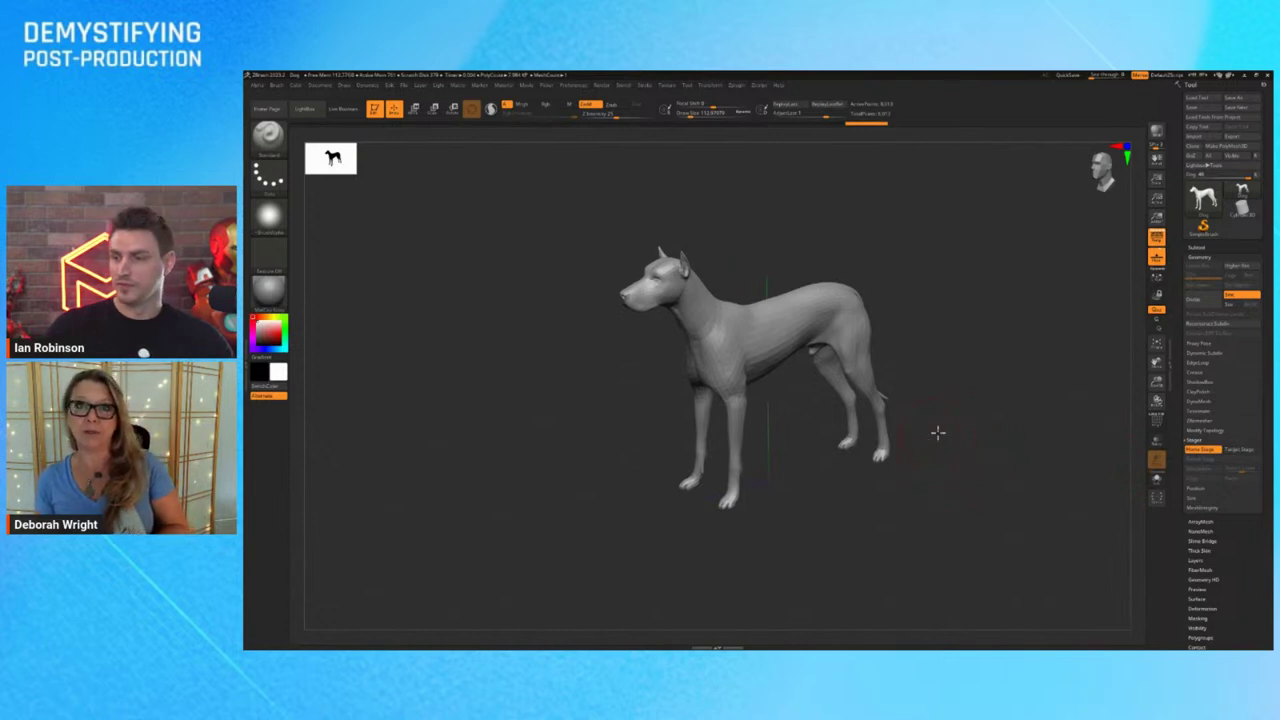
alt+drag(938, 432, 843, 414)
key(w)
mouse_move(604, 345)
mouse_down()
mouse_move(757, 414)
mouse_move(779, 409)
mouse_move(767, 386)
mouse_up()
key(q)
mouse_move(951, 369)
mouse_down()
mouse_move(901, 379)
mouse_move(1031, 375)
mouse_up()
Store the Target Stage and switch the dog back and forth between its two staged placements
click(1247, 453)
click(1212, 461)
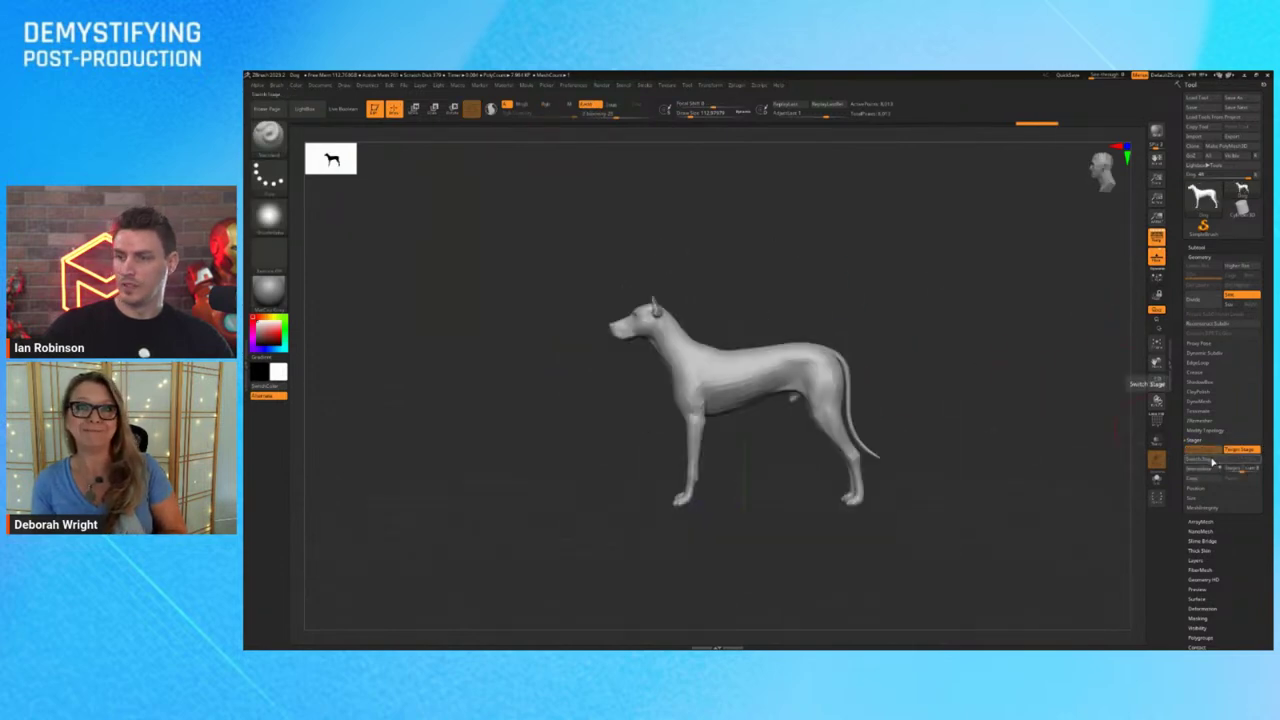
click(1212, 461)
click(1206, 465)
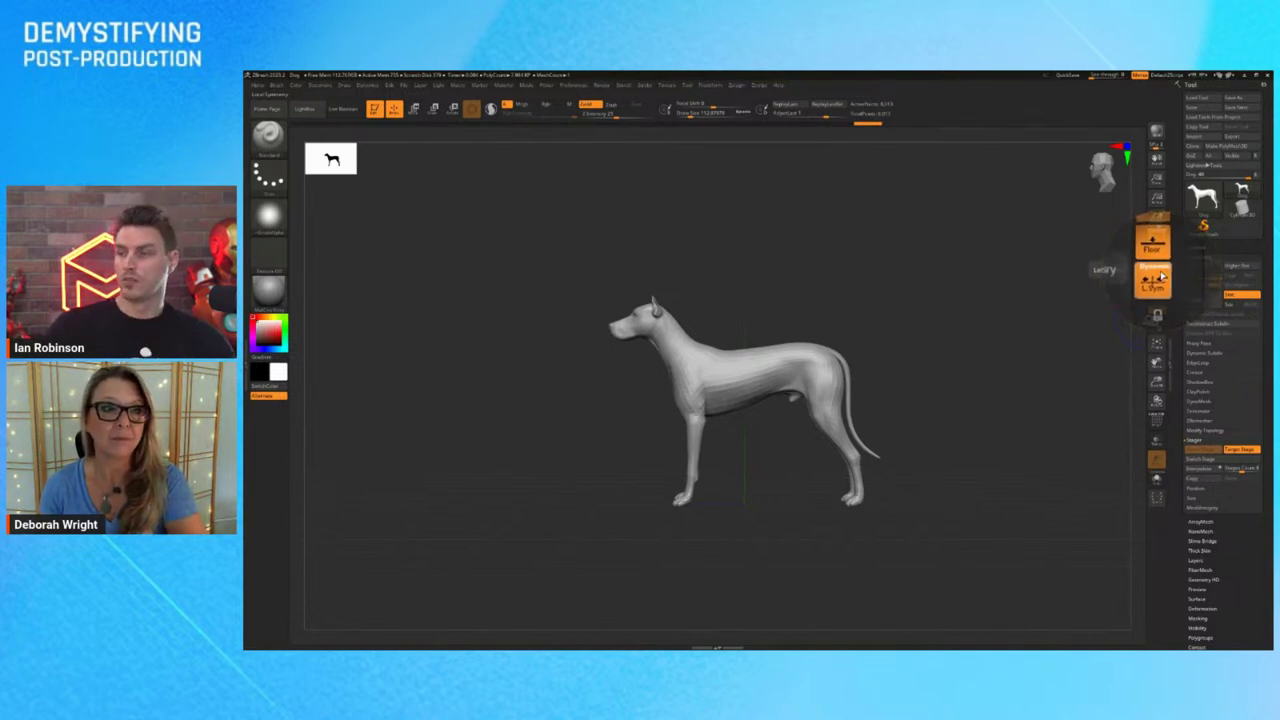
Turn on Local Symmetry and reduce the draw size while viewing the dog from a front angle
key(shift)
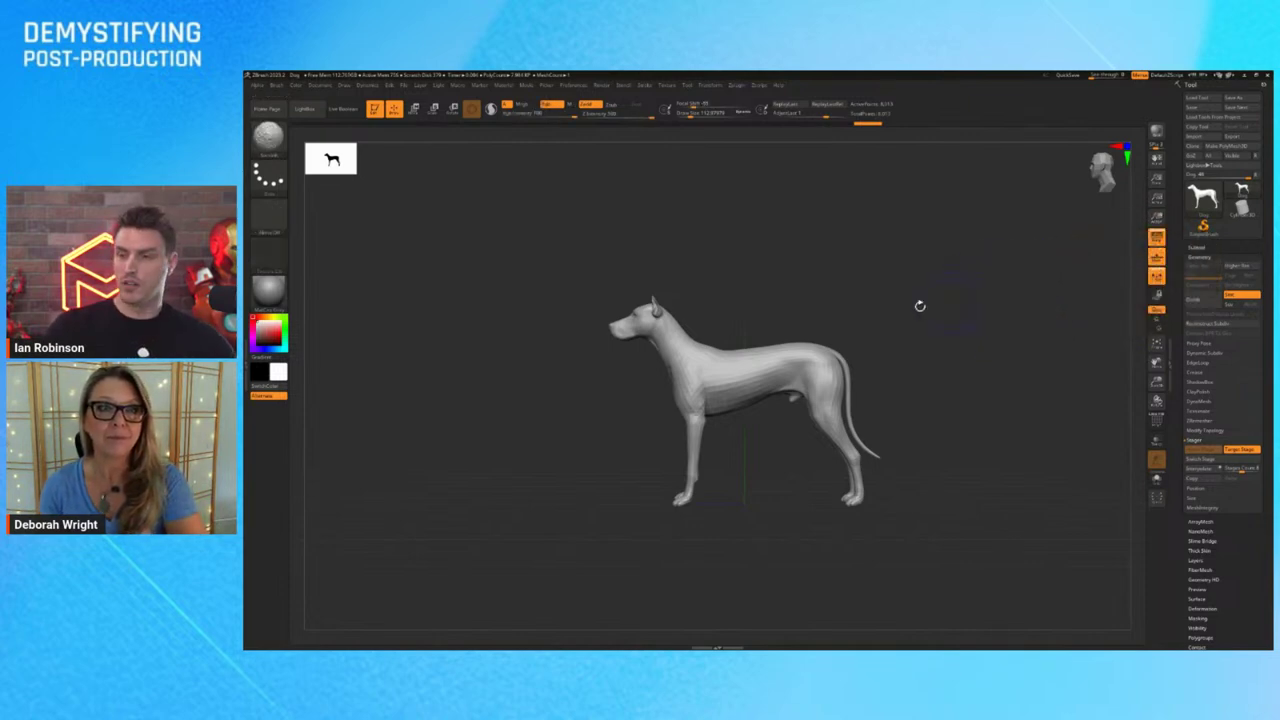
drag(862, 347, 968, 336)
key(s)
alt+drag(968, 336, 930, 312)
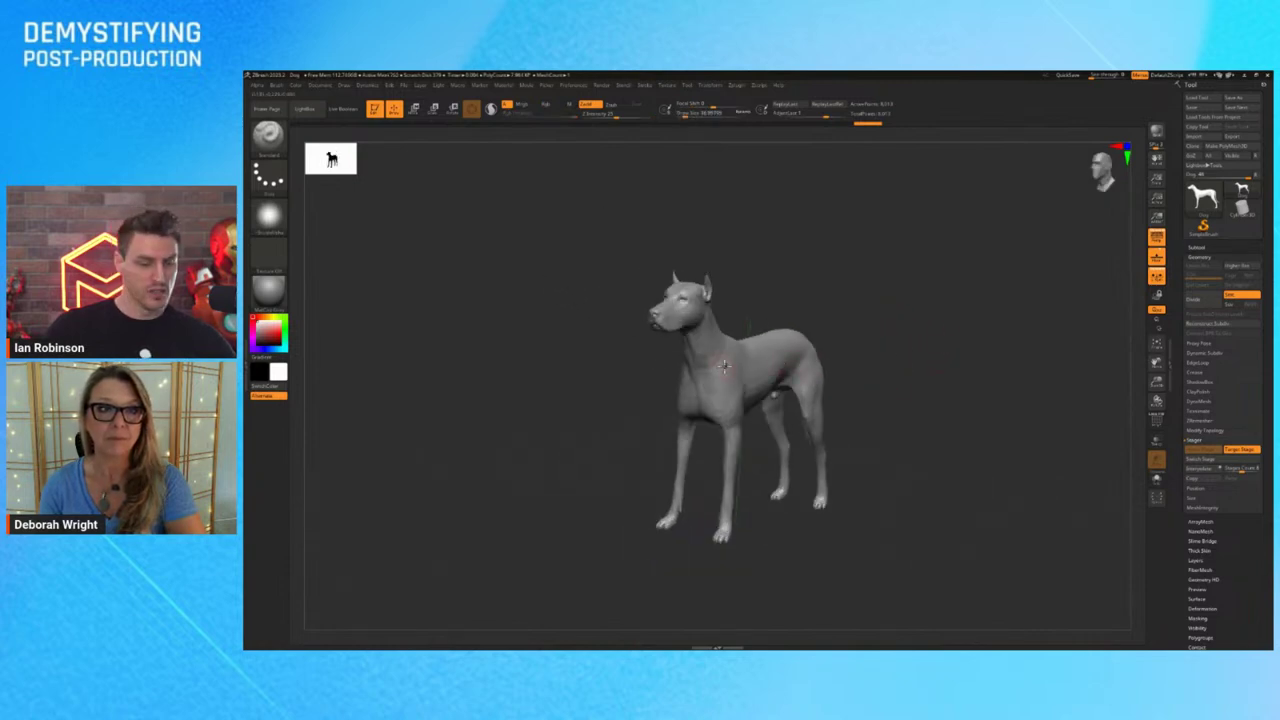
Undo the last two changes, reset the gizmo's orientation, and recentre it on the dog's mesh
key(w)
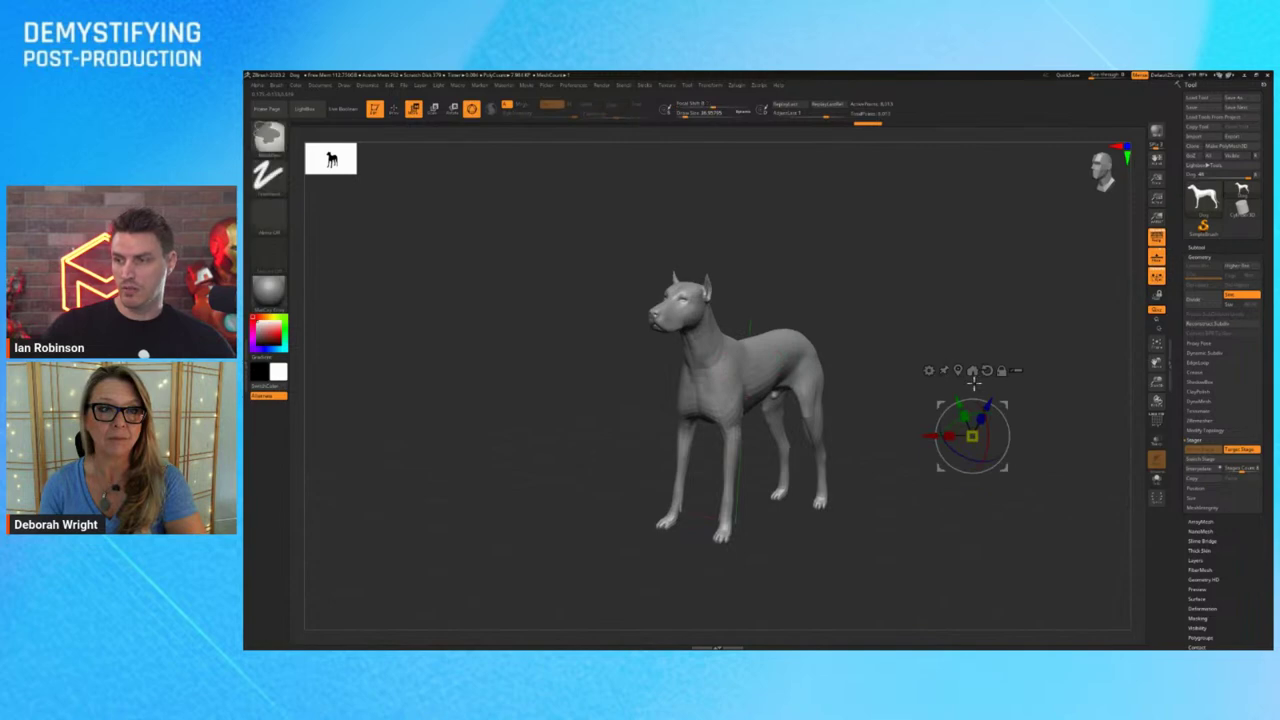
key(ctrl+z)
key(ctrl+z)
click(1003, 370)
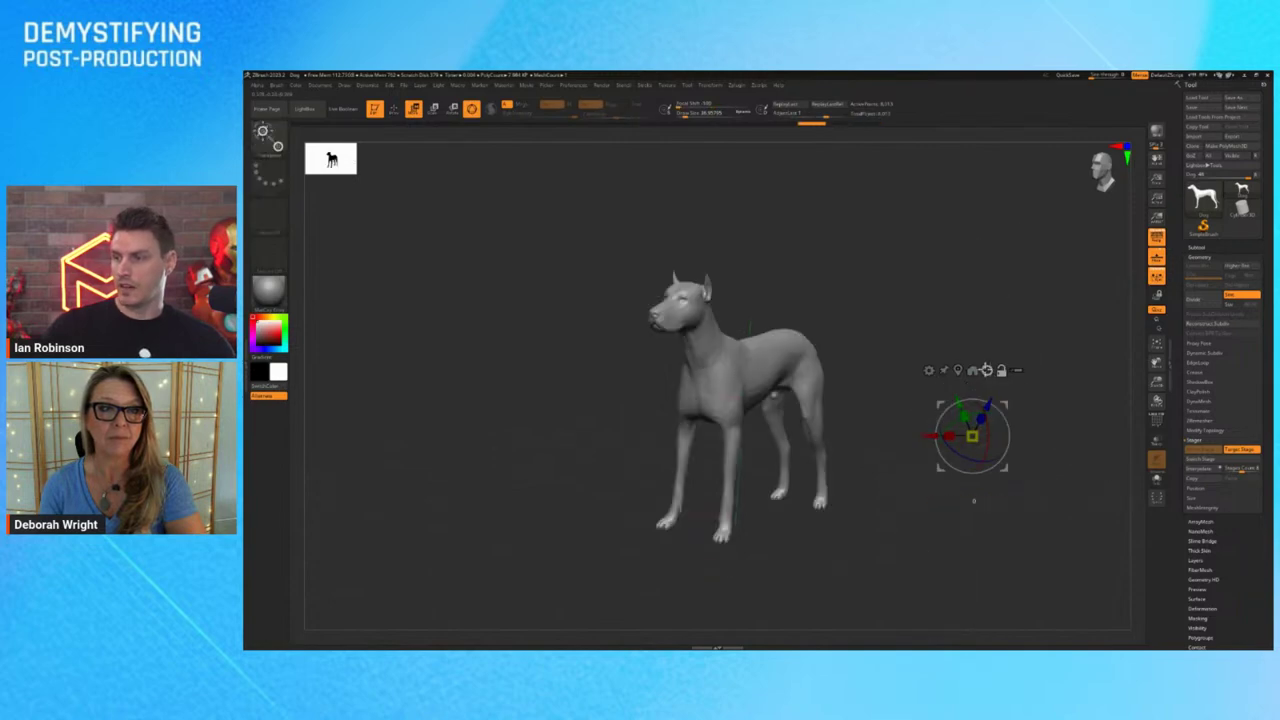
click(987, 370)
click(957, 371)
key(q)
Select the ClayBuildup brush with a slightly larger draw size for sculpting the dog
alt+drag(956, 371, 868, 376)
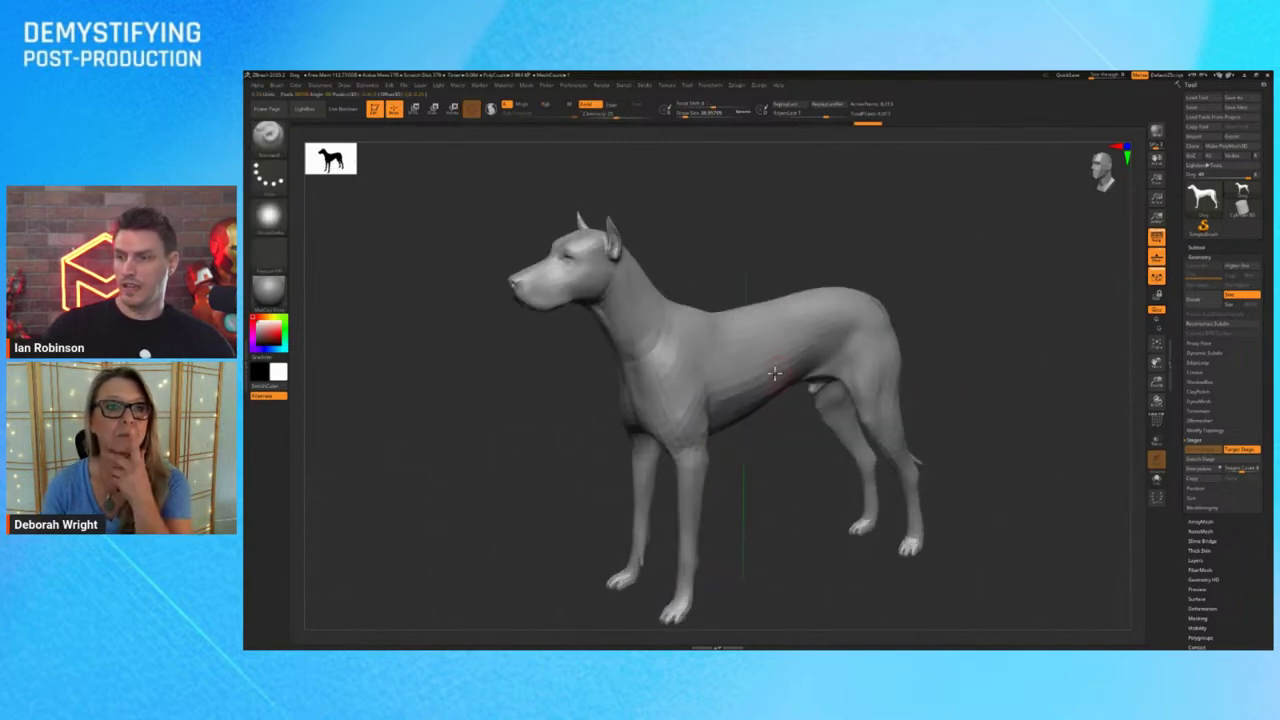
key(s)
drag(768, 363, 772, 364)
key(b)
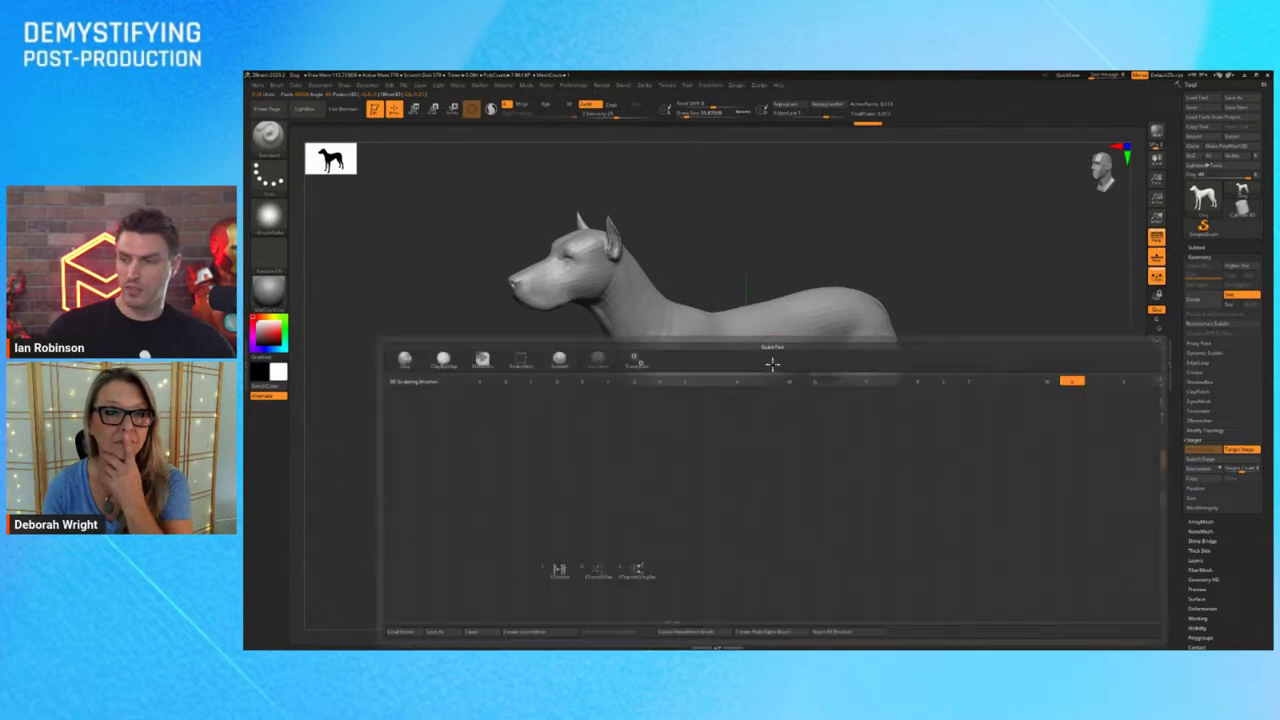
key(b)
key(c)
key(b)
Subdivide the dog and sculpt raised clay strokes on its side behind the shoulder
mouse_move(749, 335)
right_down()
mouse_move(711, 352)
mouse_move(772, 352)
right_up()
drag(730, 350, 808, 337)
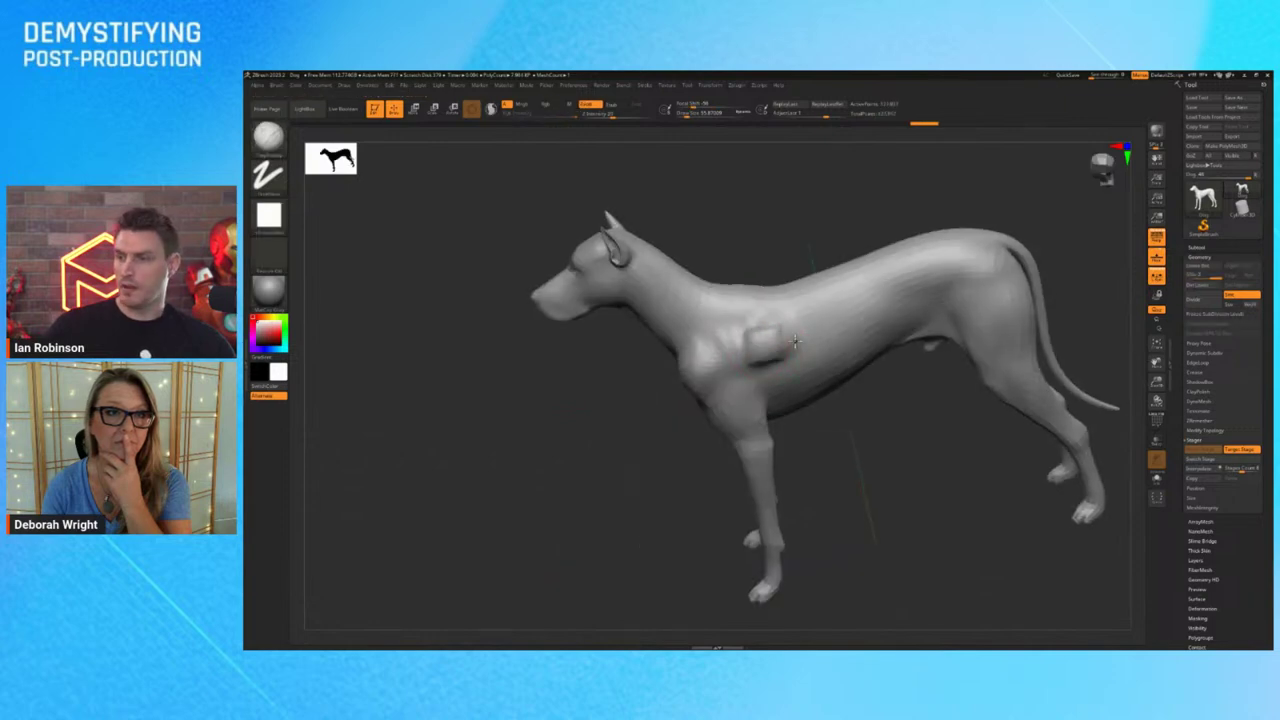
mouse_move(857, 406)
right_down()
mouse_move(834, 426)
mouse_move(888, 440)
mouse_move(883, 477)
mouse_move(898, 479)
right_up()
alt+right_drag(898, 479, 780, 431)
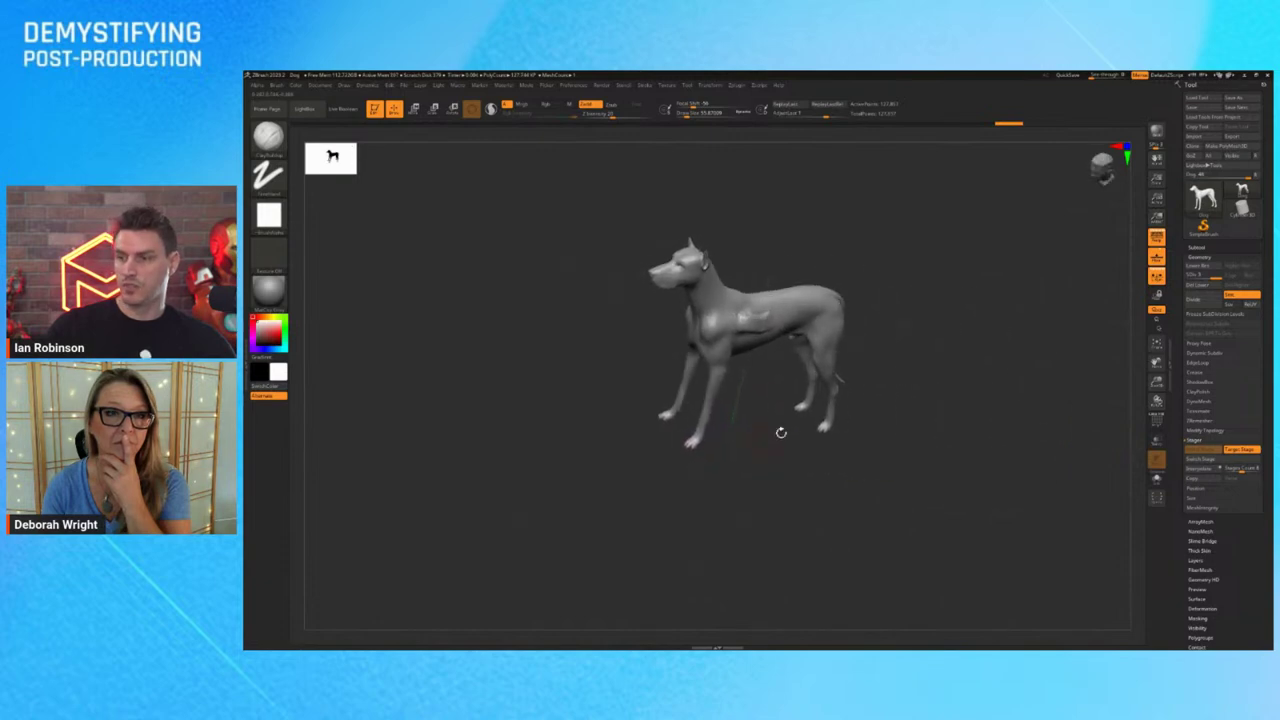
Clear the Target Stage, move and tilt the sculpted dog away from the centre, and check its placement from other angles
key(w)
click(1241, 451)
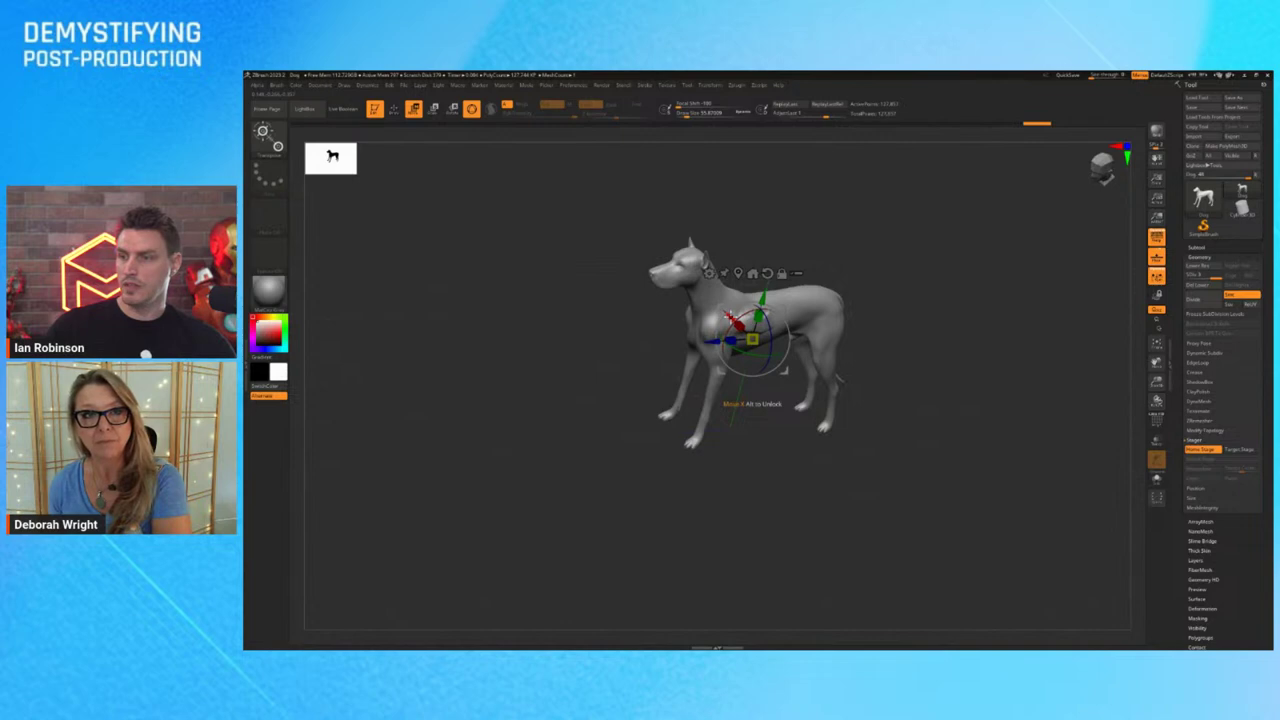
mouse_move(734, 320)
mouse_down()
mouse_move(840, 413)
mouse_move(855, 446)
mouse_move(864, 398)
mouse_up()
key(q)
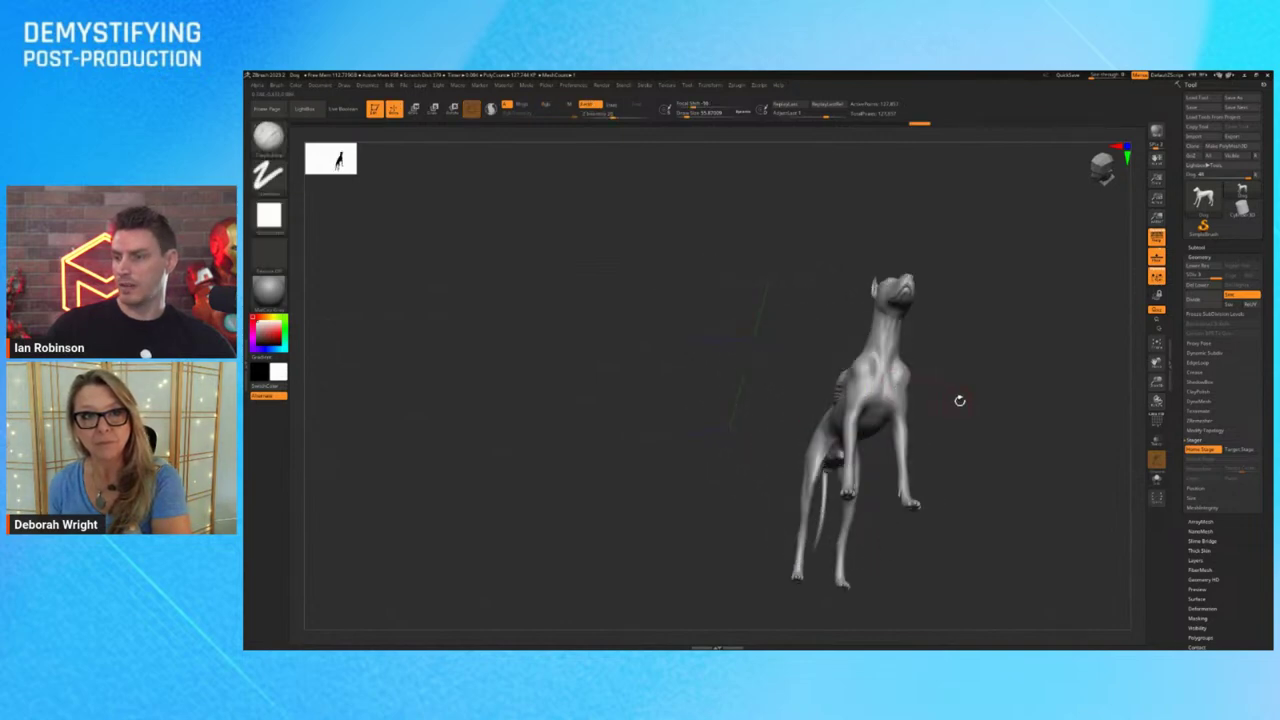
mouse_move(960, 401)
mouse_down()
mouse_move(930, 407)
mouse_move(912, 378)
mouse_move(917, 422)
mouse_move(815, 405)
mouse_move(800, 385)
mouse_move(820, 430)
mouse_up()
key(w)
mouse_move(903, 357)
right_down()
mouse_move(943, 349)
mouse_move(914, 349)
mouse_move(923, 320)
mouse_move(942, 330)
mouse_move(925, 338)
right_up()
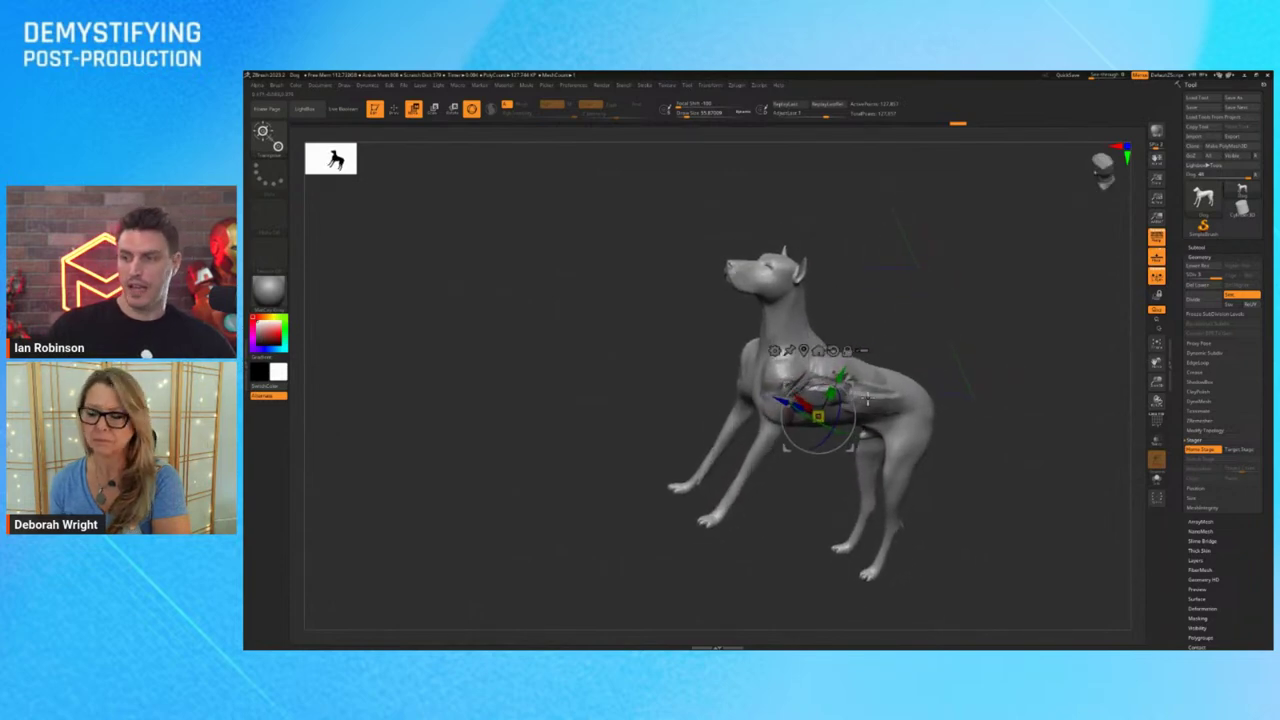
Relocate the gizmo above the dog's back and sculpt clay strokes over its shoulder and lower neck in the Home Stage
alt+drag(840, 376, 909, 257)
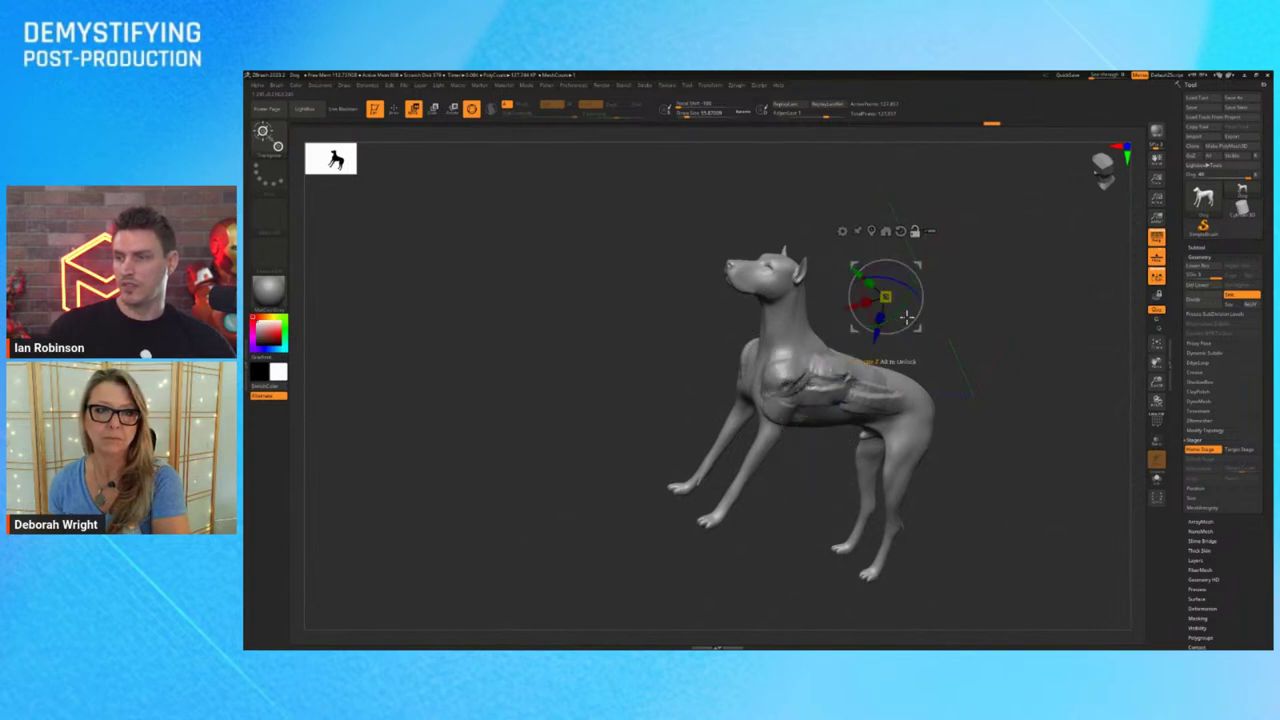
key(q)
mouse_move(867, 382)
mouse_down()
mouse_move(773, 358)
mouse_move(786, 336)
mouse_move(806, 345)
mouse_up()
alt+drag(921, 343, 932, 331)
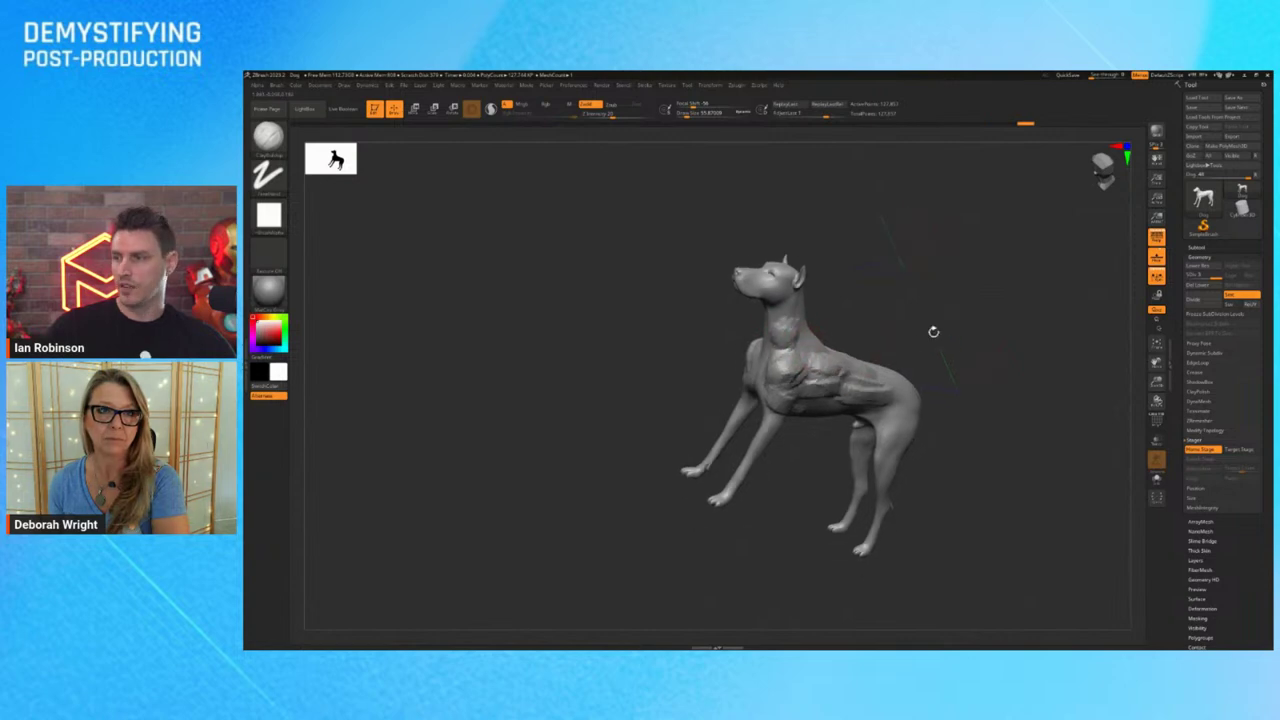
Switch the dog to its Target Stage, then reset the gizmo's orientation and recentre it on the mesh
click(1245, 450)
click(1228, 461)
key(w)
click(866, 236)
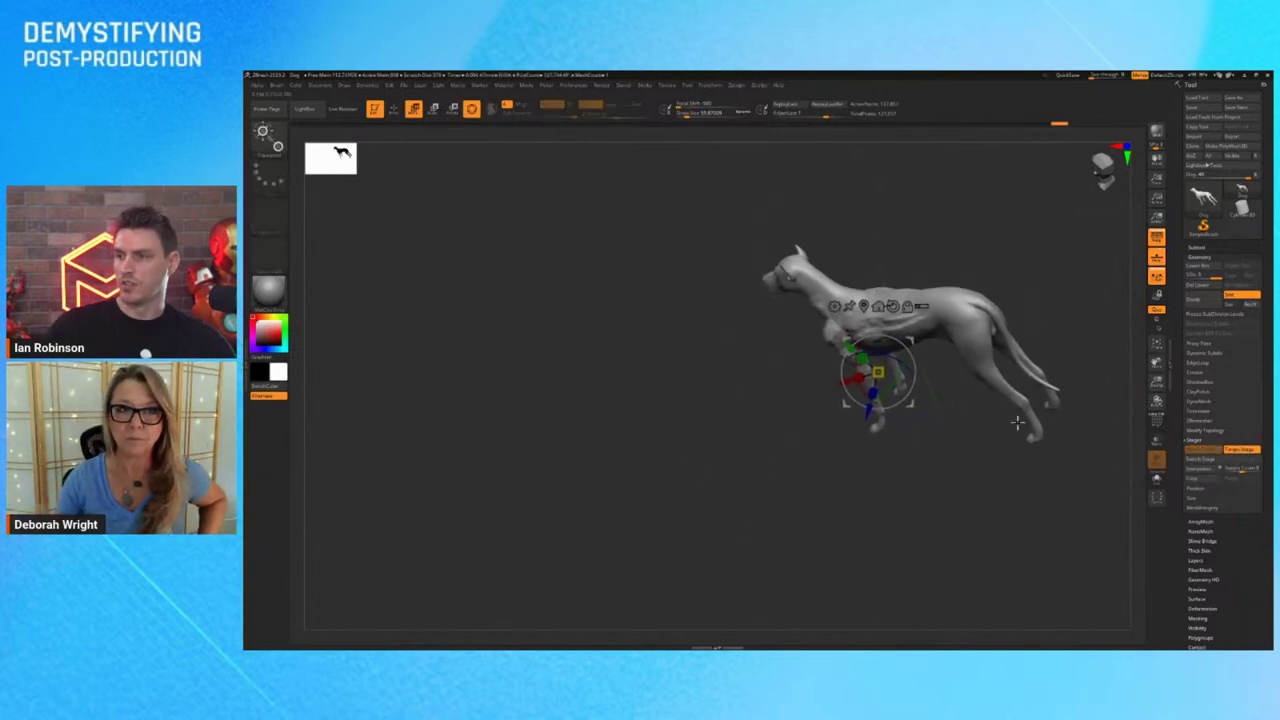
click(891, 306)
click(862, 305)
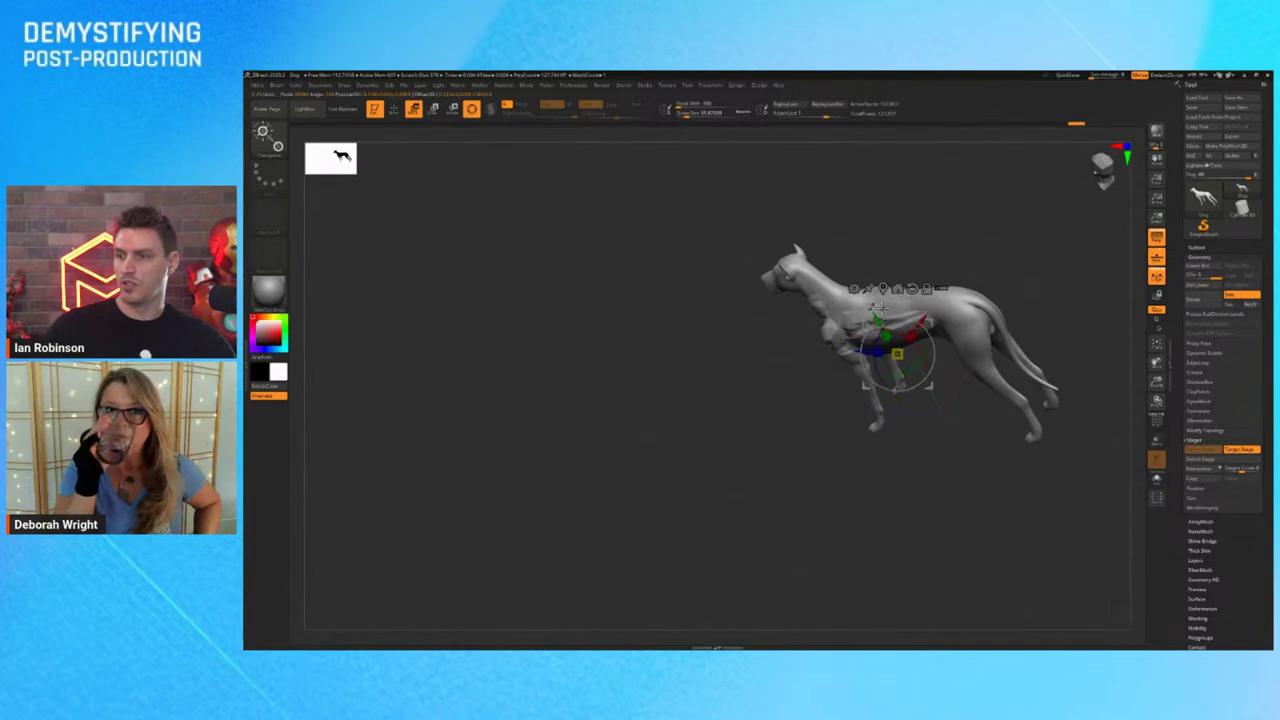
Show the polyframe and lower the dog to its lowest subdivision level, framing the front of the chest
key(q)
key(w)
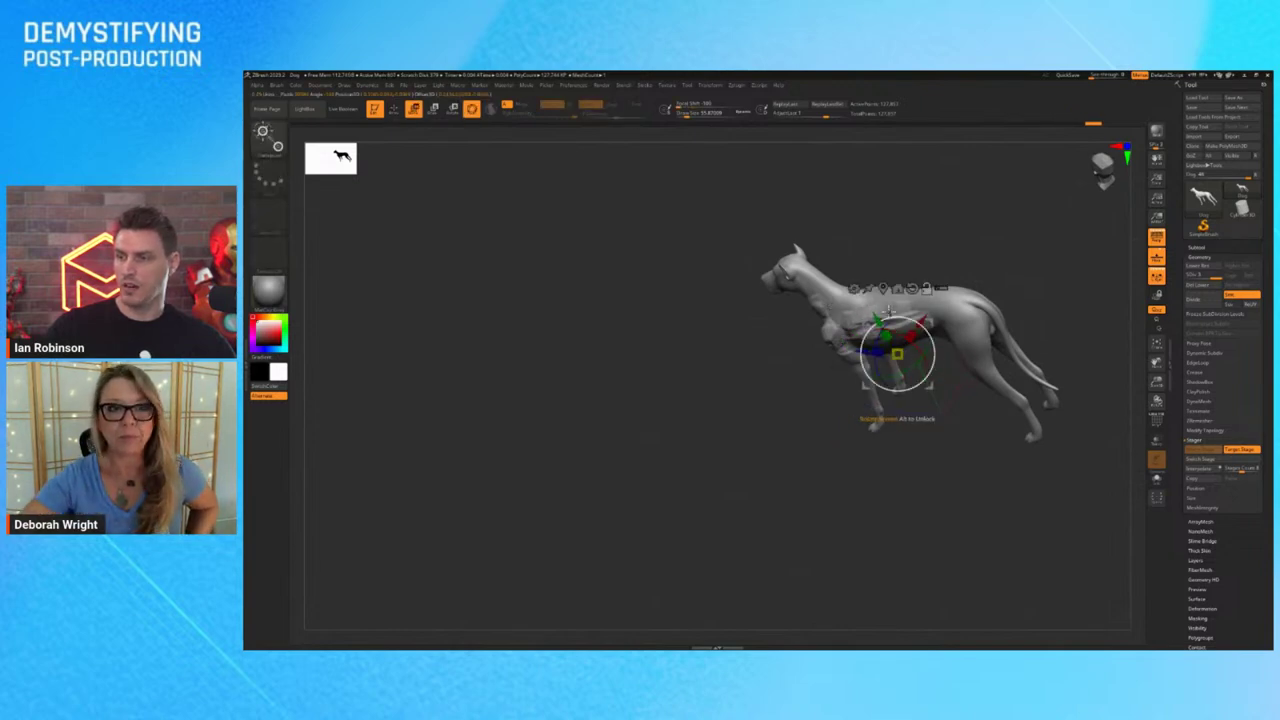
key(q)
right_drag(939, 421, 938, 456)
key(shift+f)
mouse_move(874, 337)
ctrl+right_down()
mouse_move(886, 413)
mouse_move(909, 377)
mouse_move(938, 376)
ctrl+right_up()
key(shift+d)
key(shift+d)
ctrl+right_drag(1026, 408, 988, 390)
click(1204, 459)
right_drag(1086, 422, 822, 322)
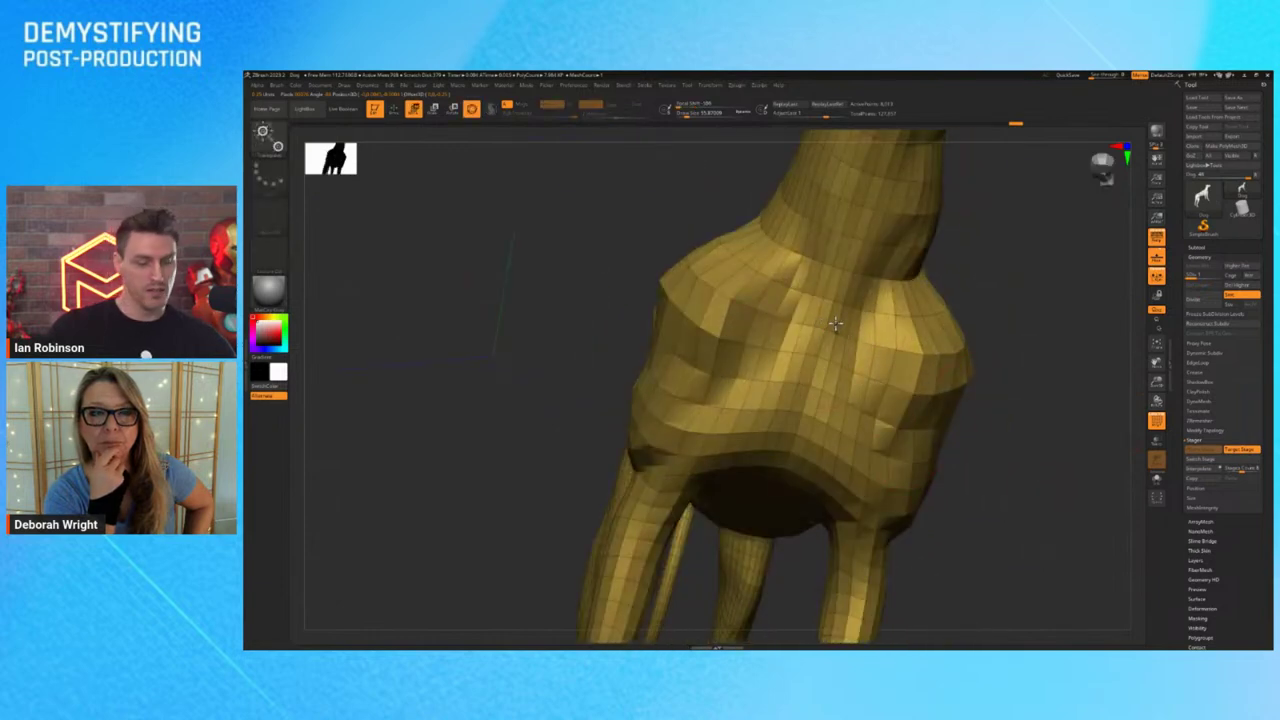
Apply ZModeler's symmetry-setting action along the centre of the dog's chest, check the gizmo there, and hide the polyframe
key(b)
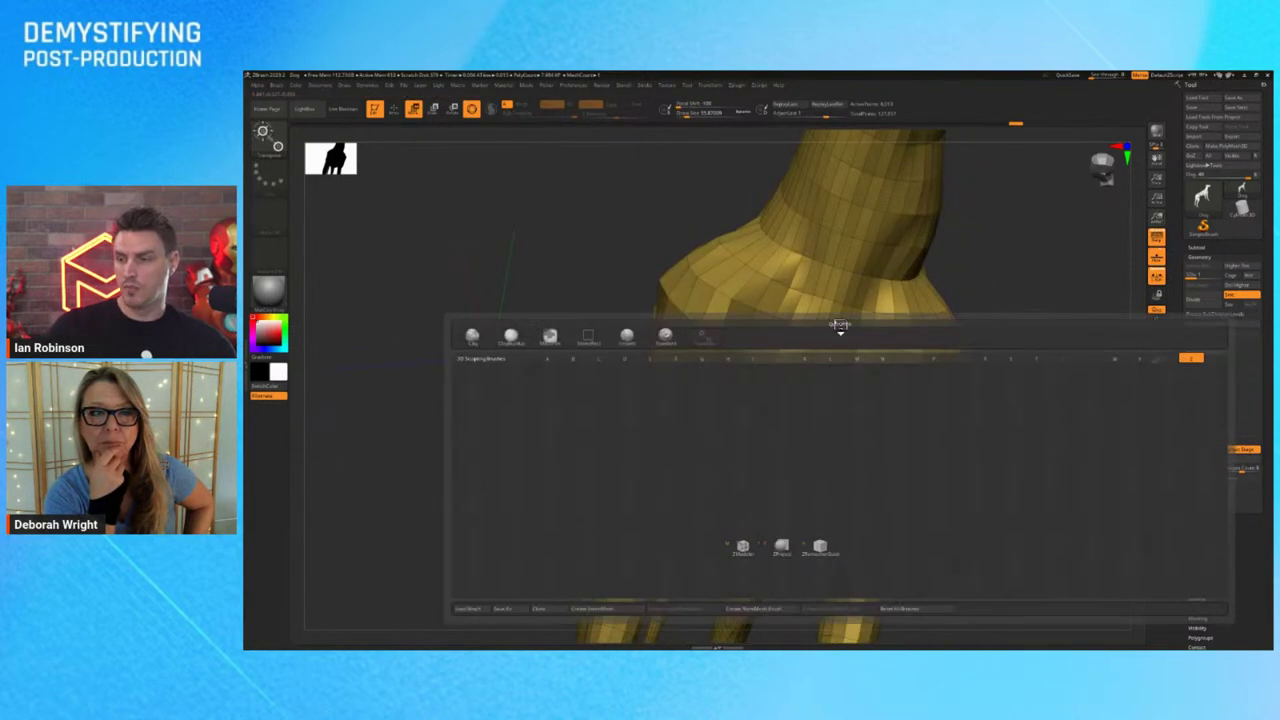
key(m)
ctrl+right_drag(843, 311, 844, 328)
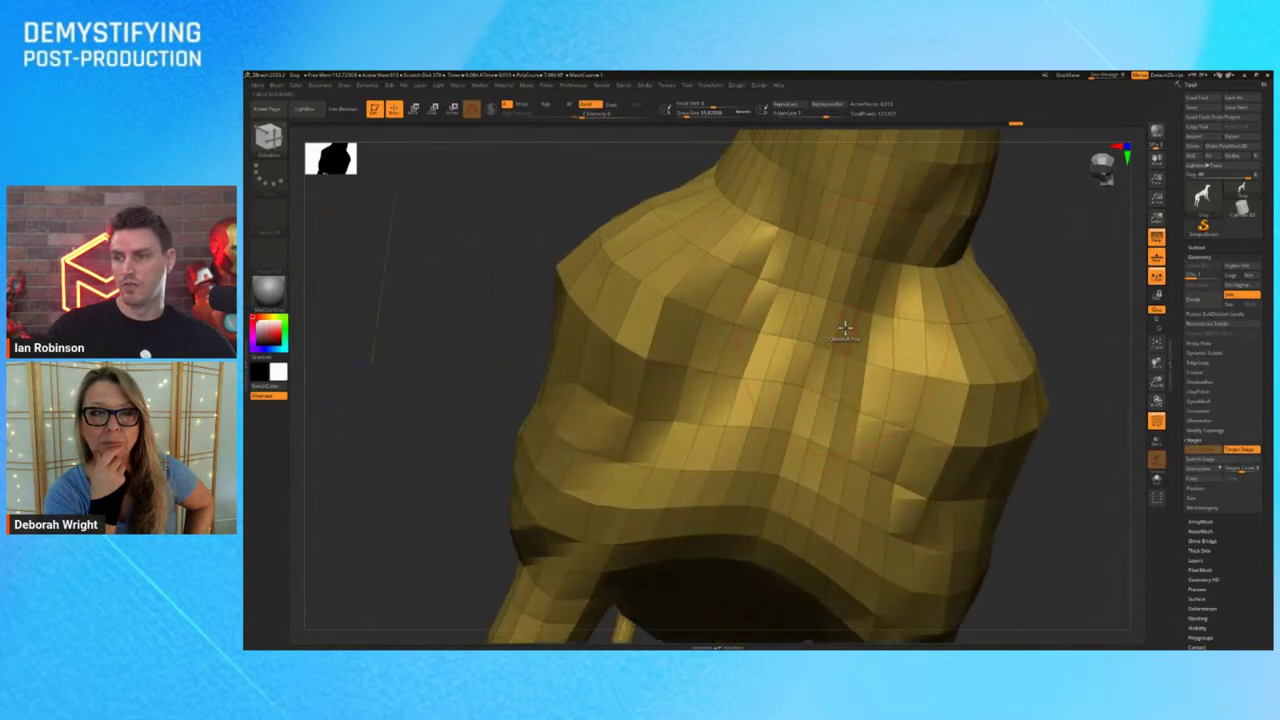
key(space)
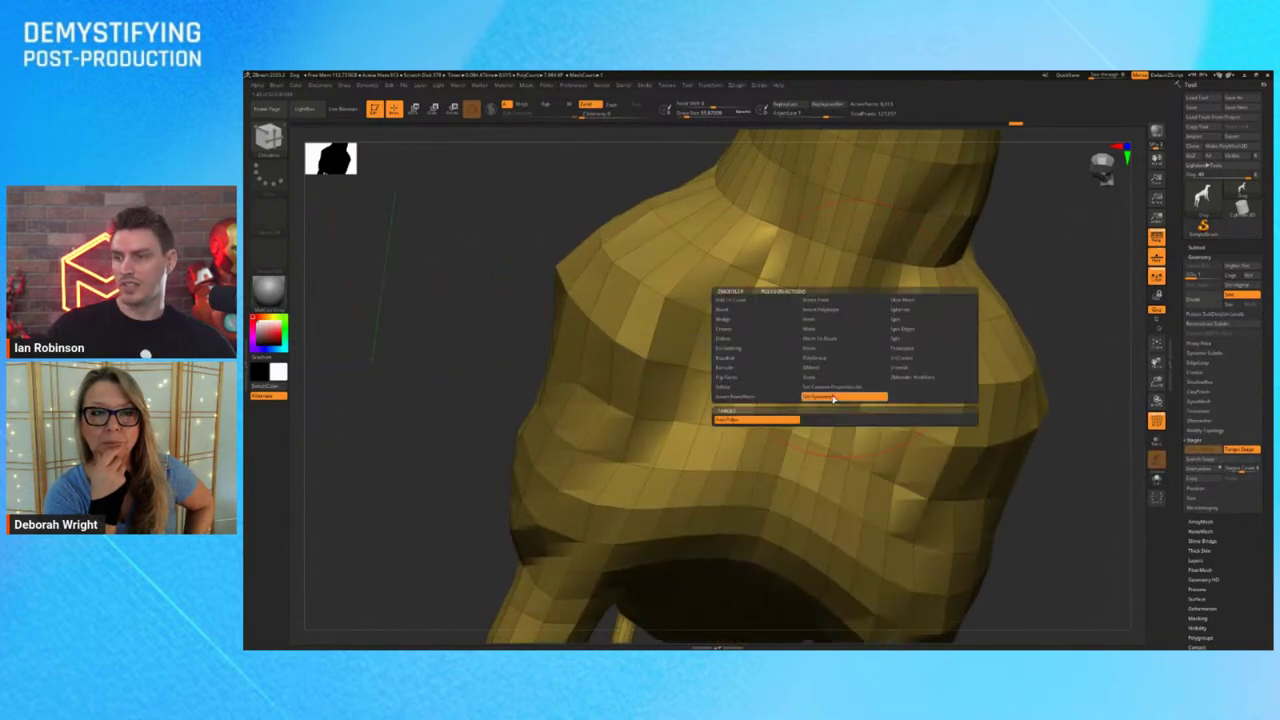
ctrl+right_drag(813, 339, 830, 340)
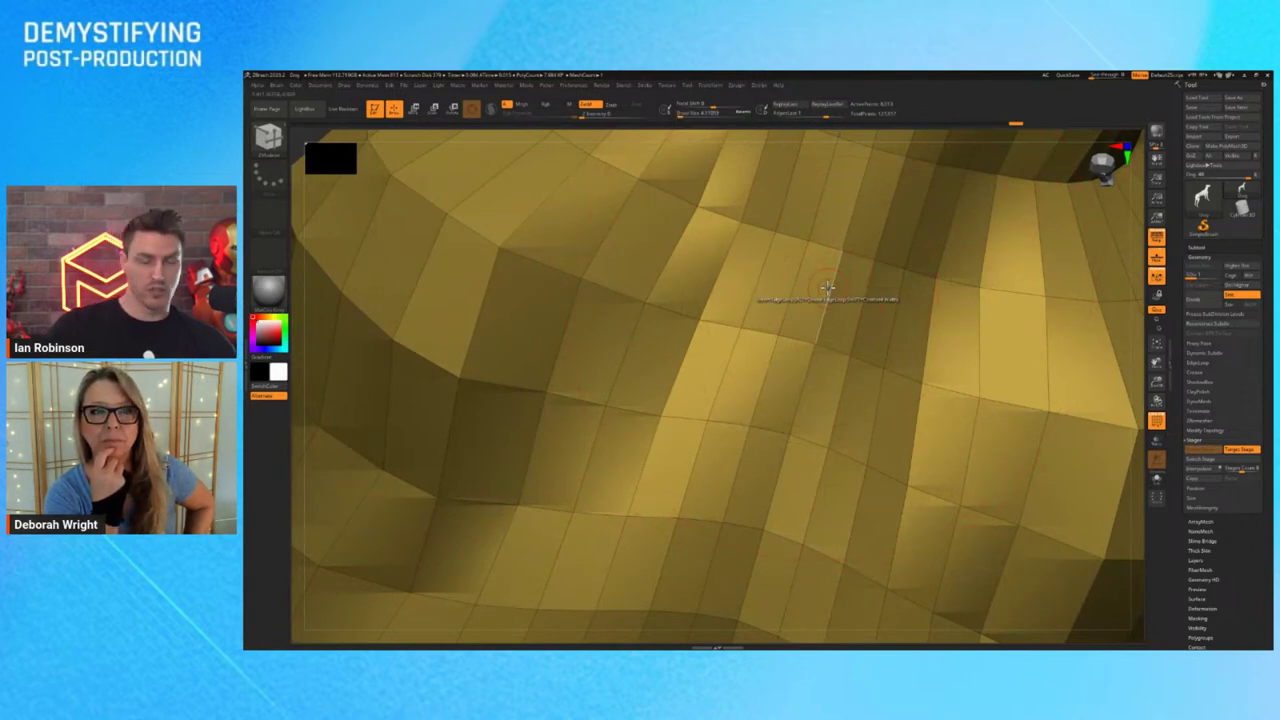
key(w)
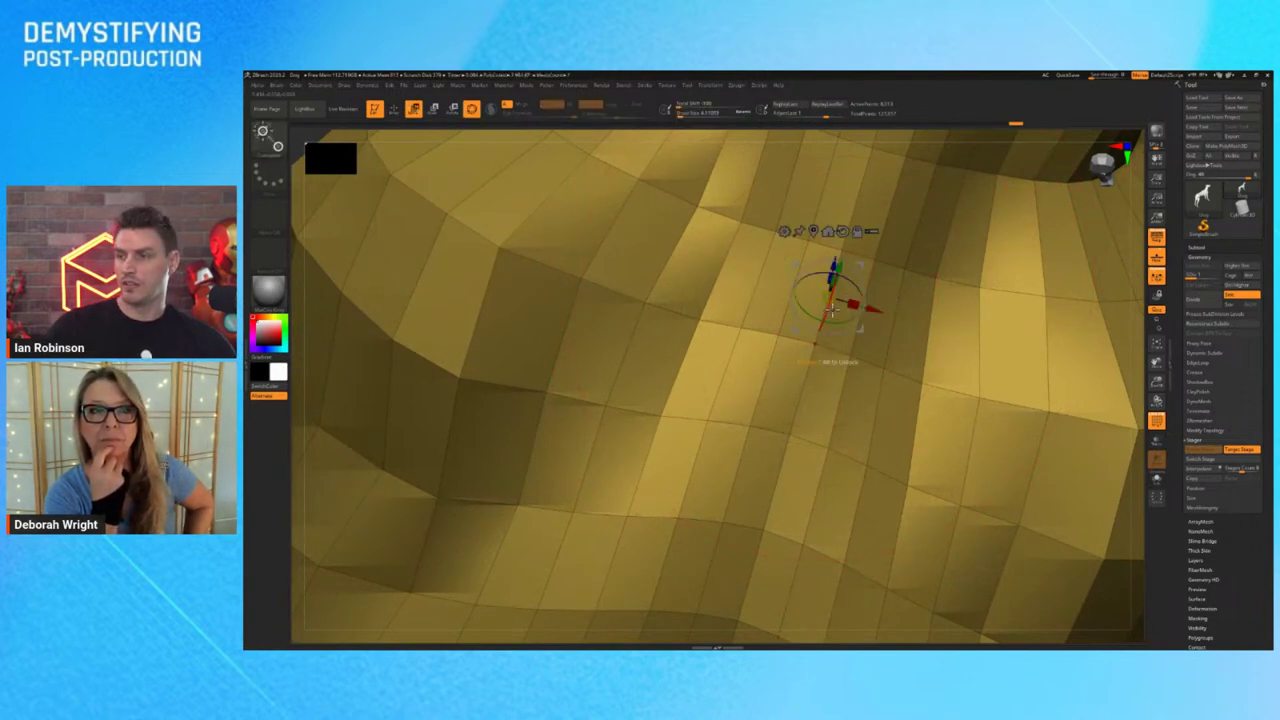
mouse_move(832, 311)
right_down()
mouse_move(877, 349)
mouse_move(876, 333)
mouse_move(829, 371)
mouse_move(886, 363)
mouse_move(858, 378)
mouse_move(846, 367)
right_up()
key(q)
key(shift+f)
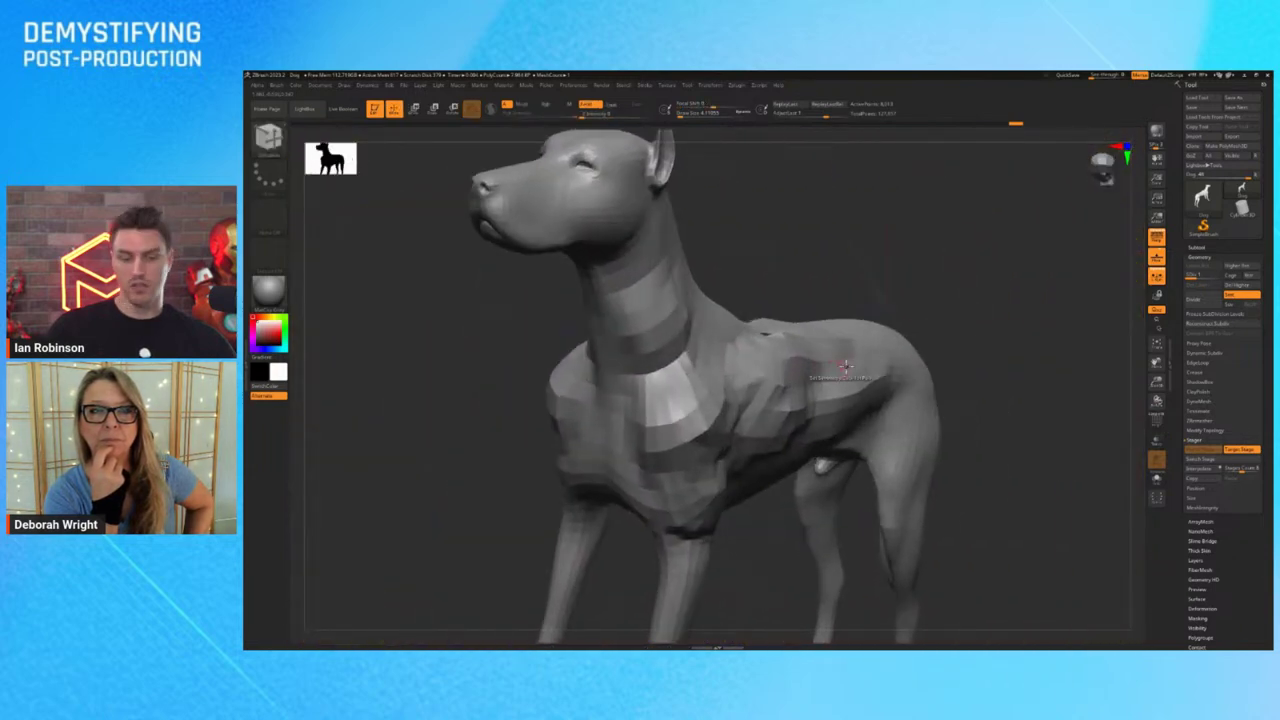
Return the dog to its highest subdivision level and select the ClayBuildup brush with a larger draw size
key(d)
key(d)
key(b)
key(c)
key(b)
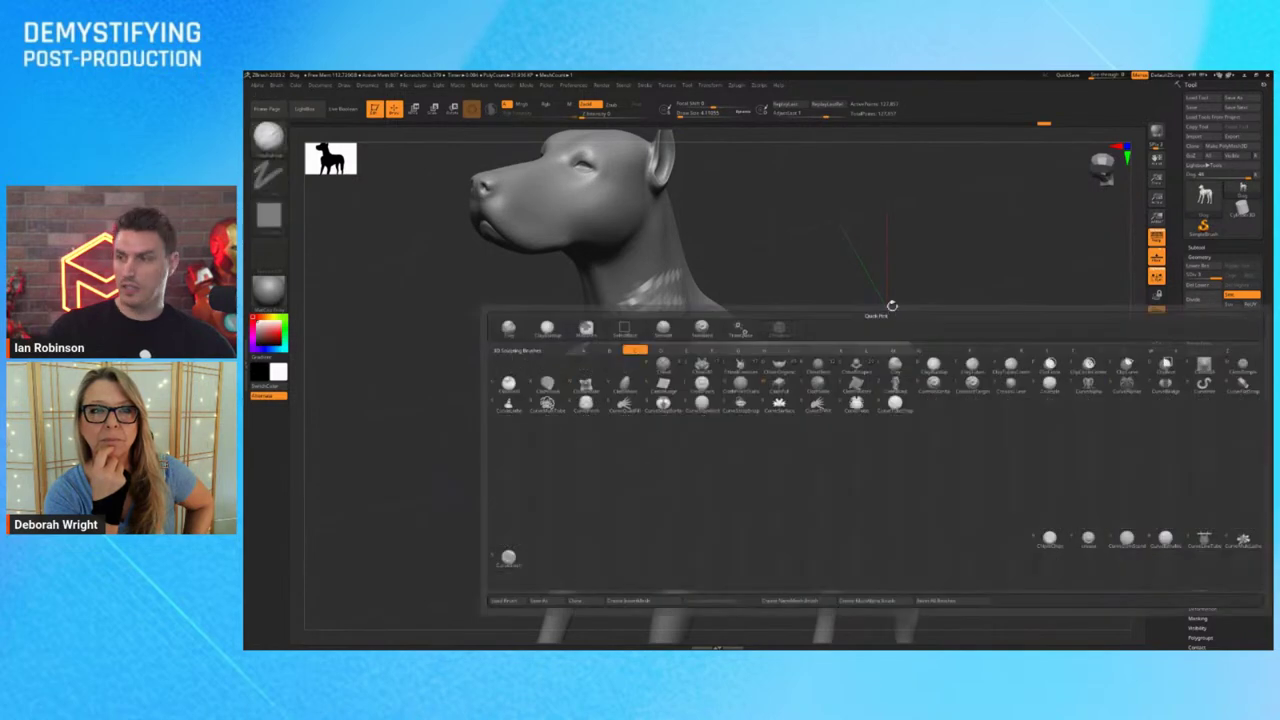
key(s)
click(890, 302)
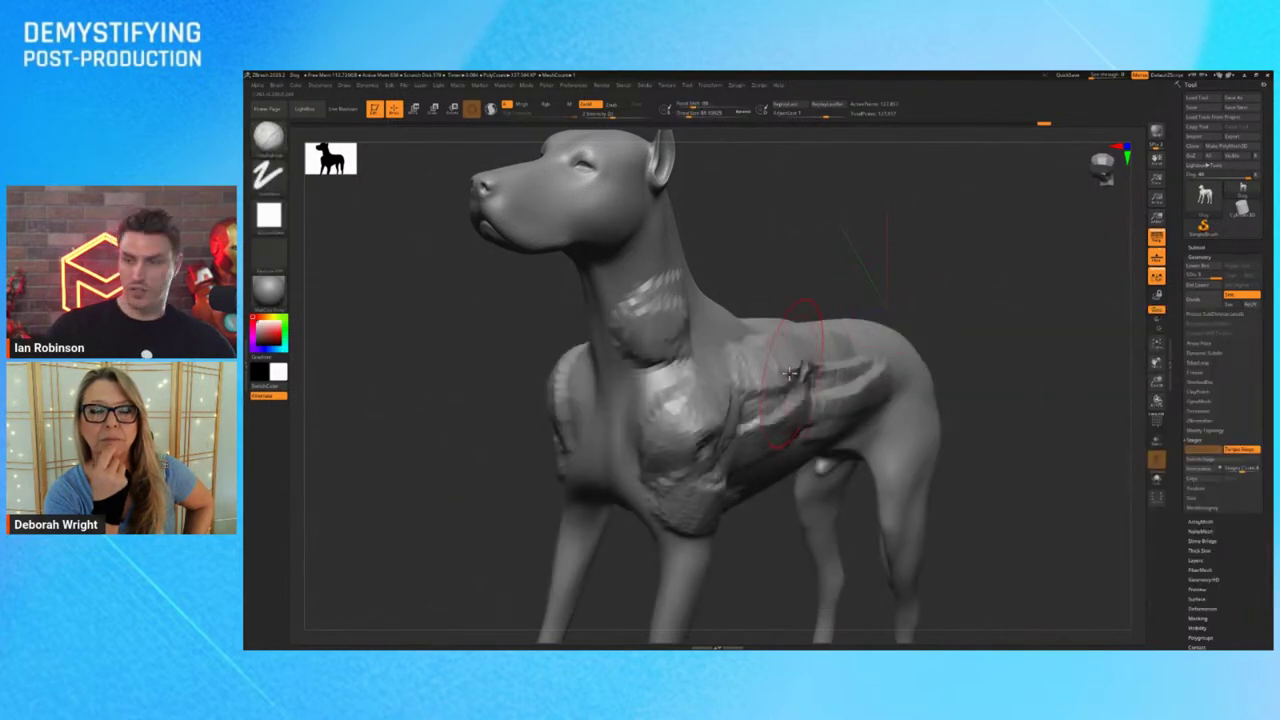
Sculpt clay strokes on the dog's side behind the shoulder and across both sides of its chest with symmetry
drag(756, 416, 793, 366)
right_drag(792, 381, 842, 386)
ctrl+right_drag(842, 386, 745, 412)
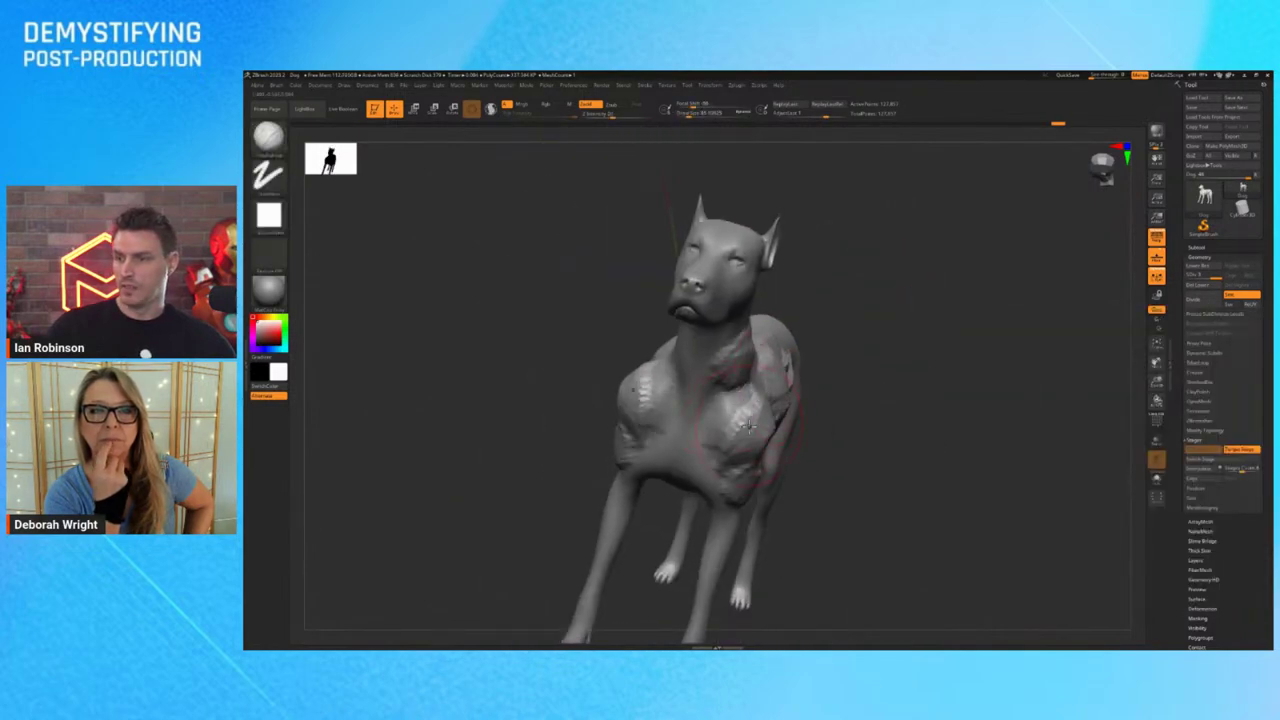
drag(749, 427, 745, 448)
Reduce the brush's draw size and sculpt clay strokes down the dog's neck and upper chest
key(s)
click(755, 373)
key(s)
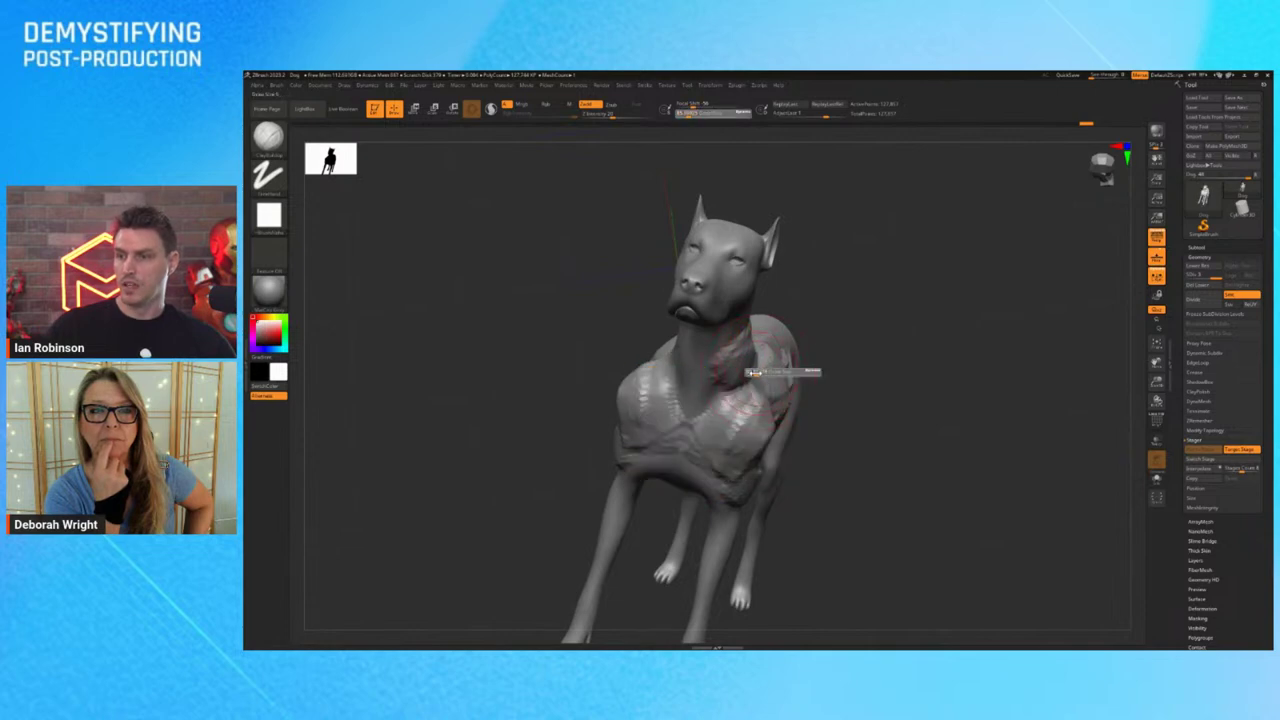
click(753, 373)
right_drag(790, 374, 735, 358)
mouse_move(728, 325)
mouse_down()
mouse_move(706, 334)
mouse_move(700, 400)
mouse_up()
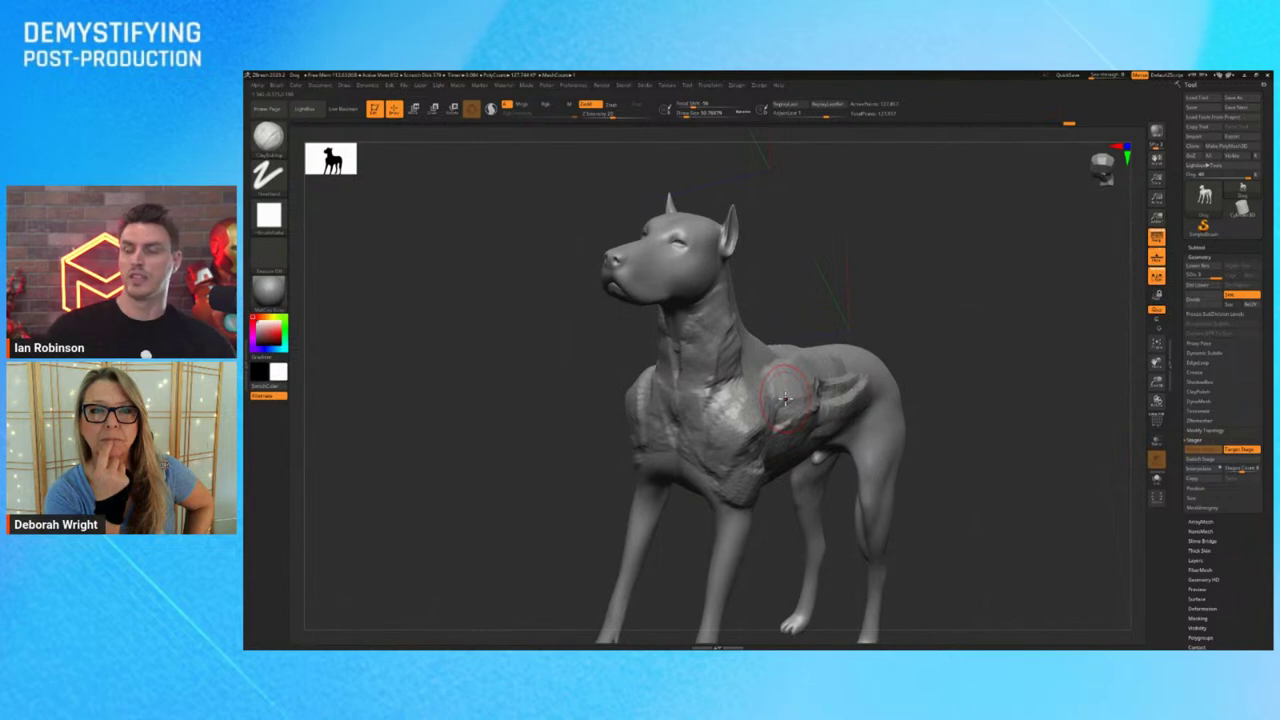
Build up long clay strokes along the dog's flank and back toward the hips
right_drag(785, 399, 725, 365)
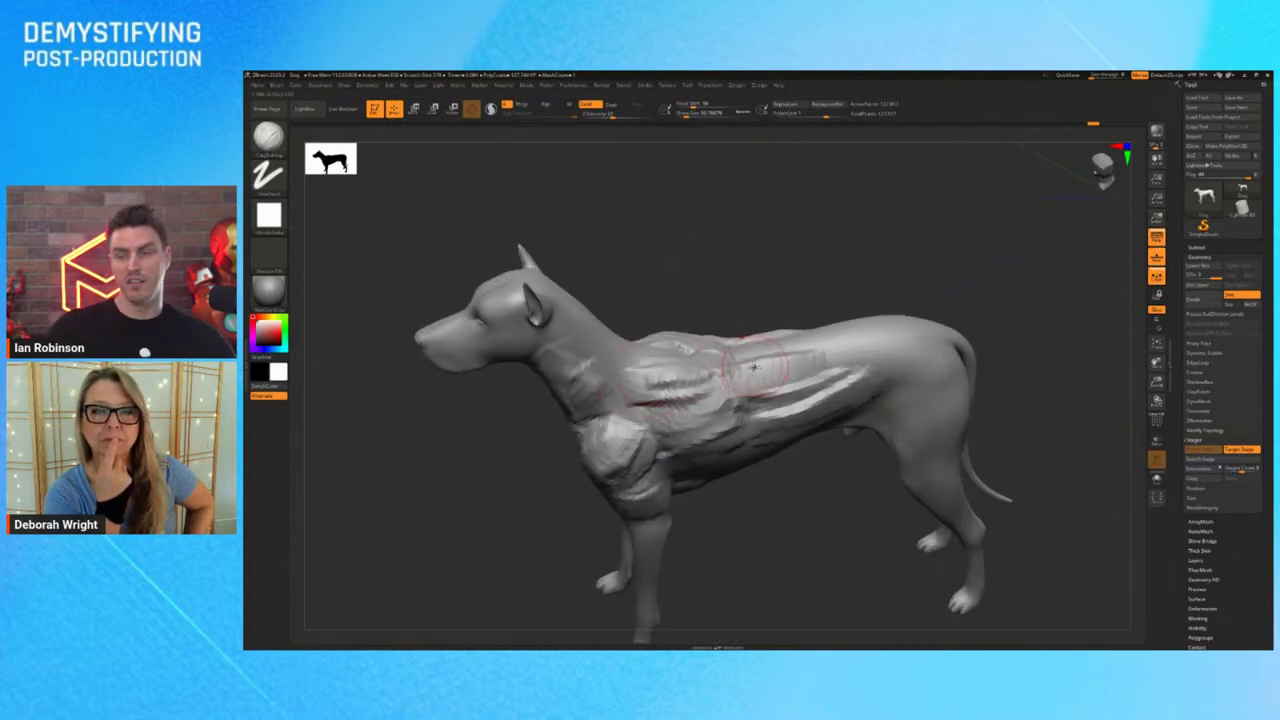
ctrl+right_drag(754, 368, 775, 345)
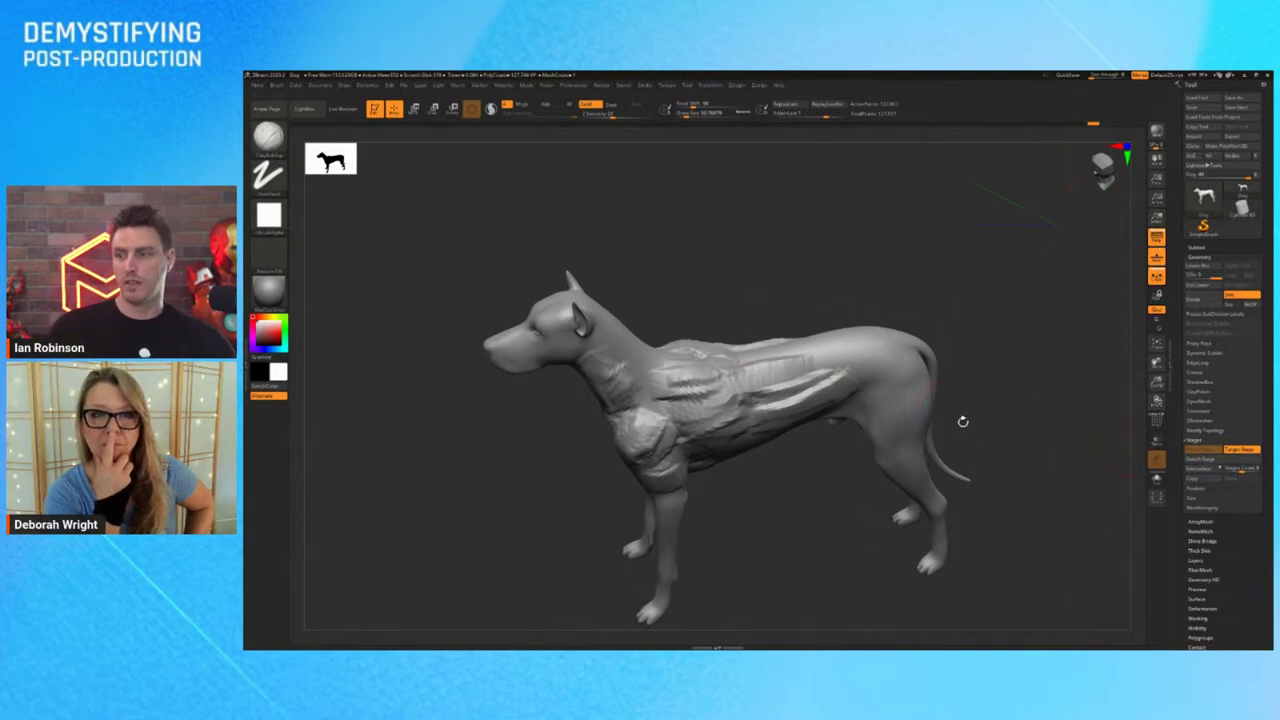
drag(790, 352, 882, 363)
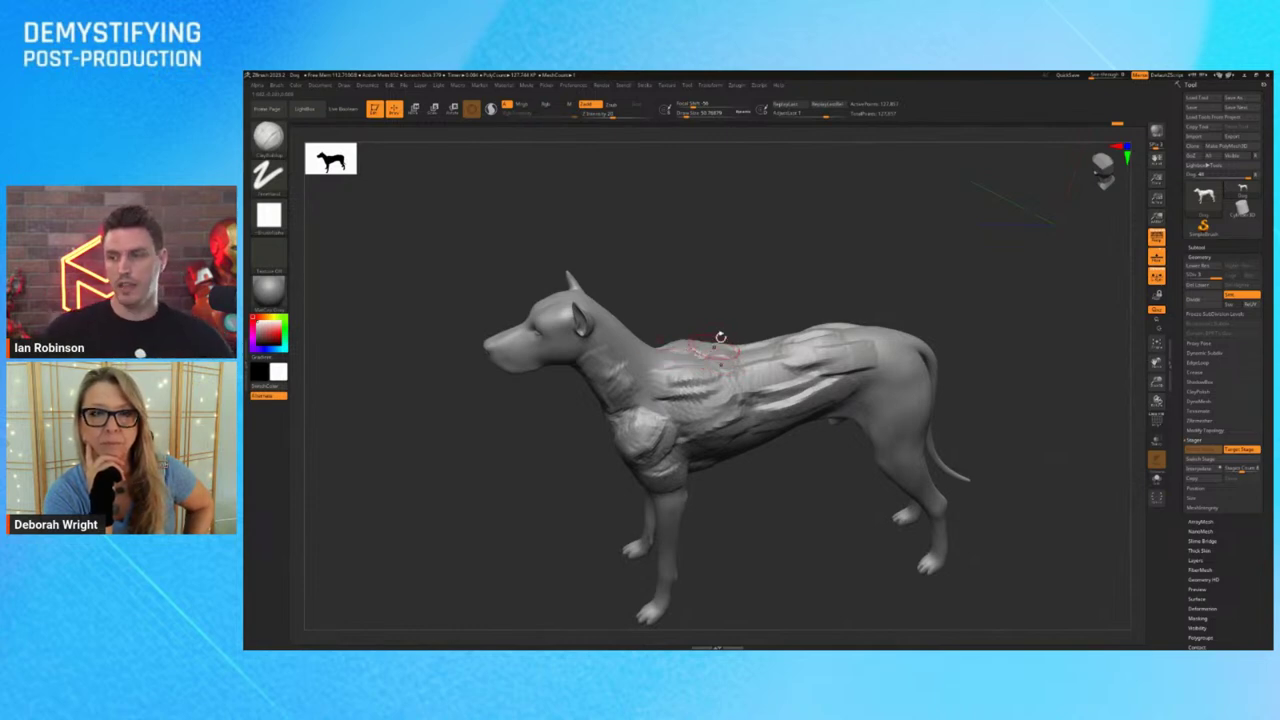
drag(723, 291, 694, 340)
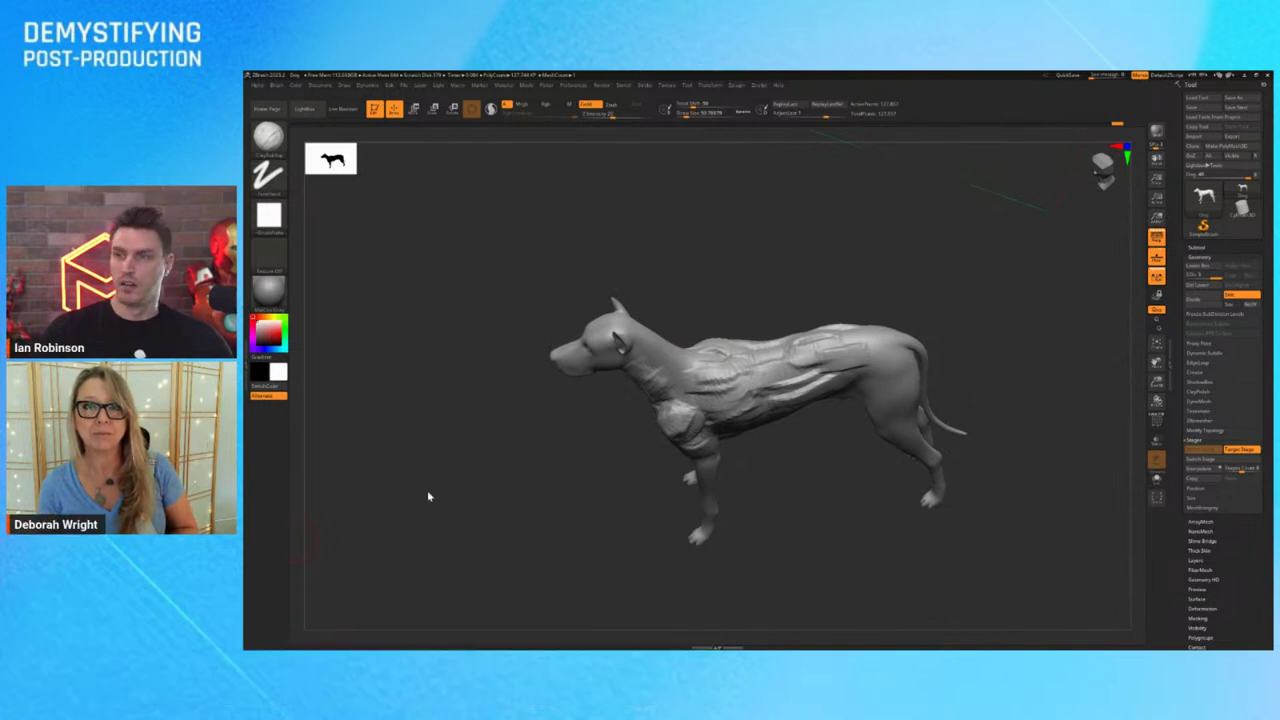
Open the Scale Master plugin's options
click(733, 86)
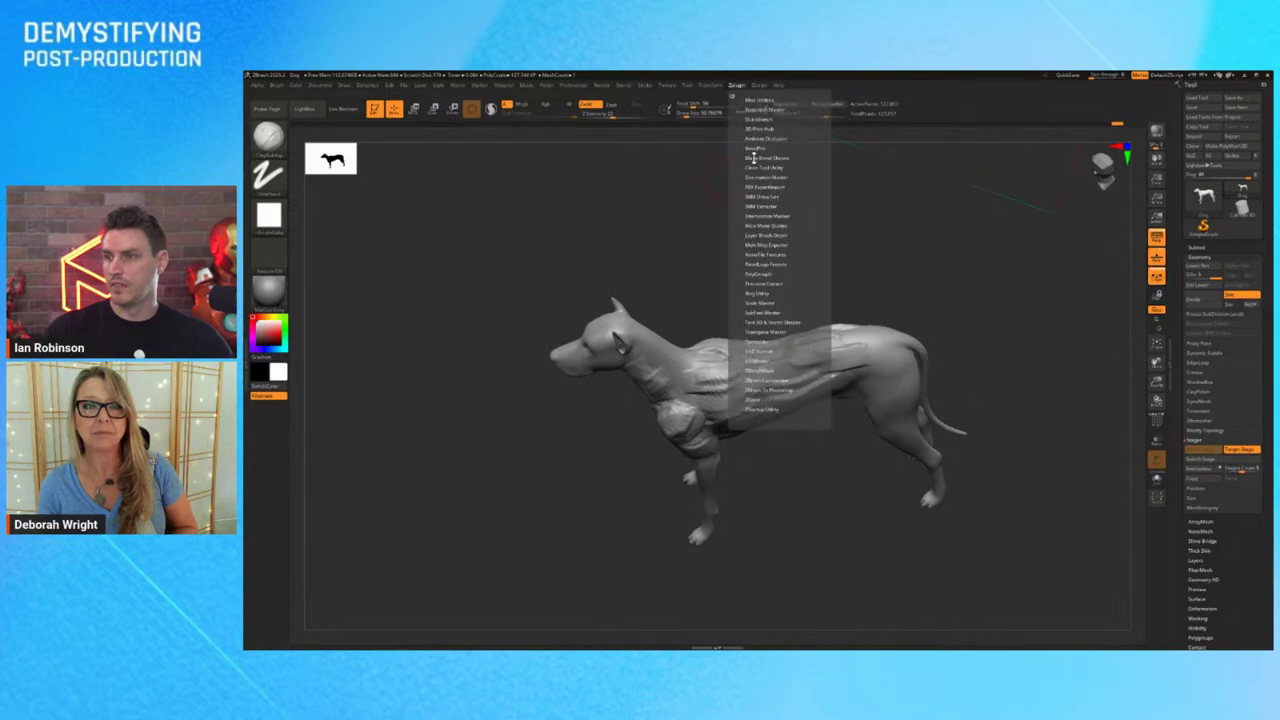
click(766, 300)
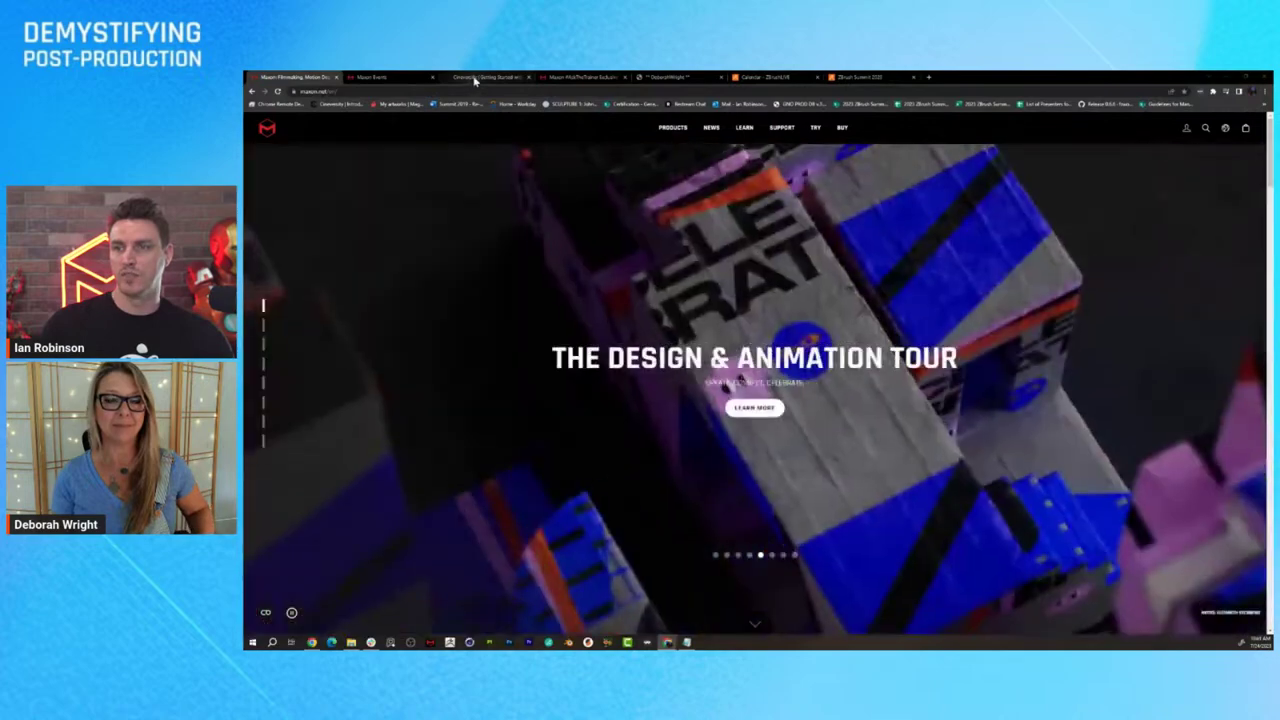
Switch to Chrome, return from the ZBrush lesson to the Cineversity home page, and look over the Getting Started series
click(476, 77)
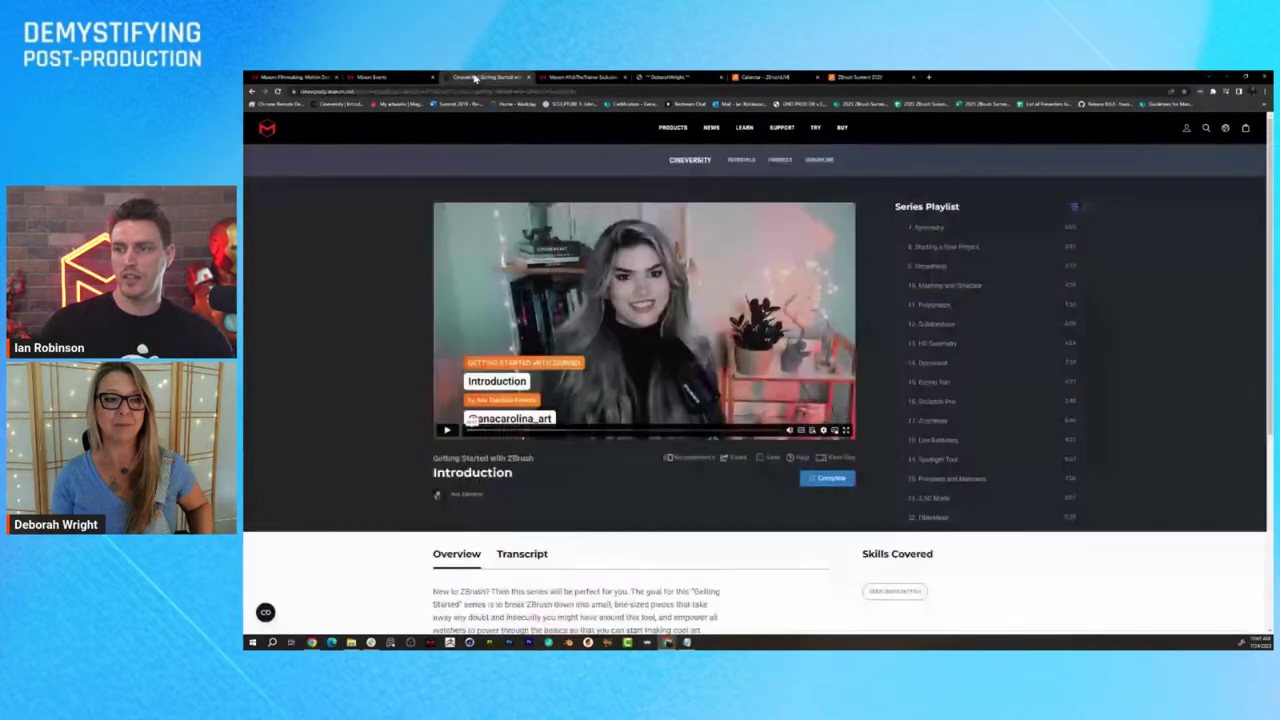
click(252, 91)
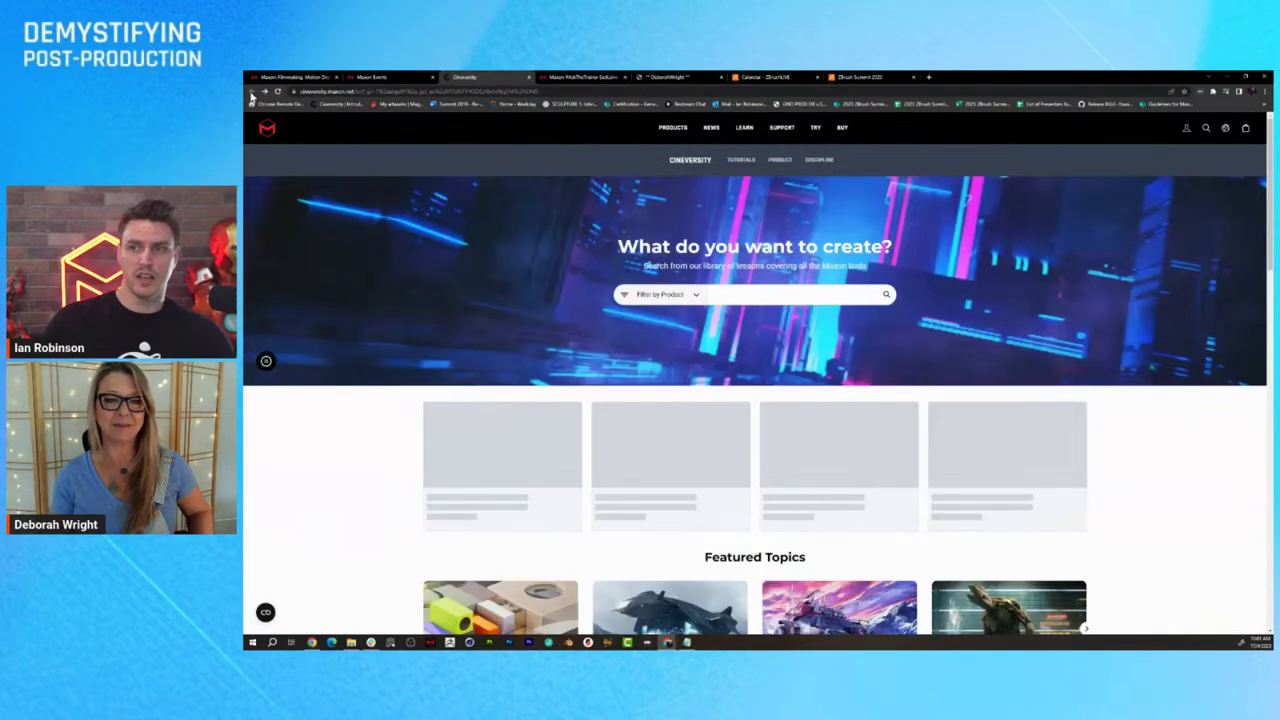
scroll(713, 341, down, 2)
scroll(714, 344, down, 2)
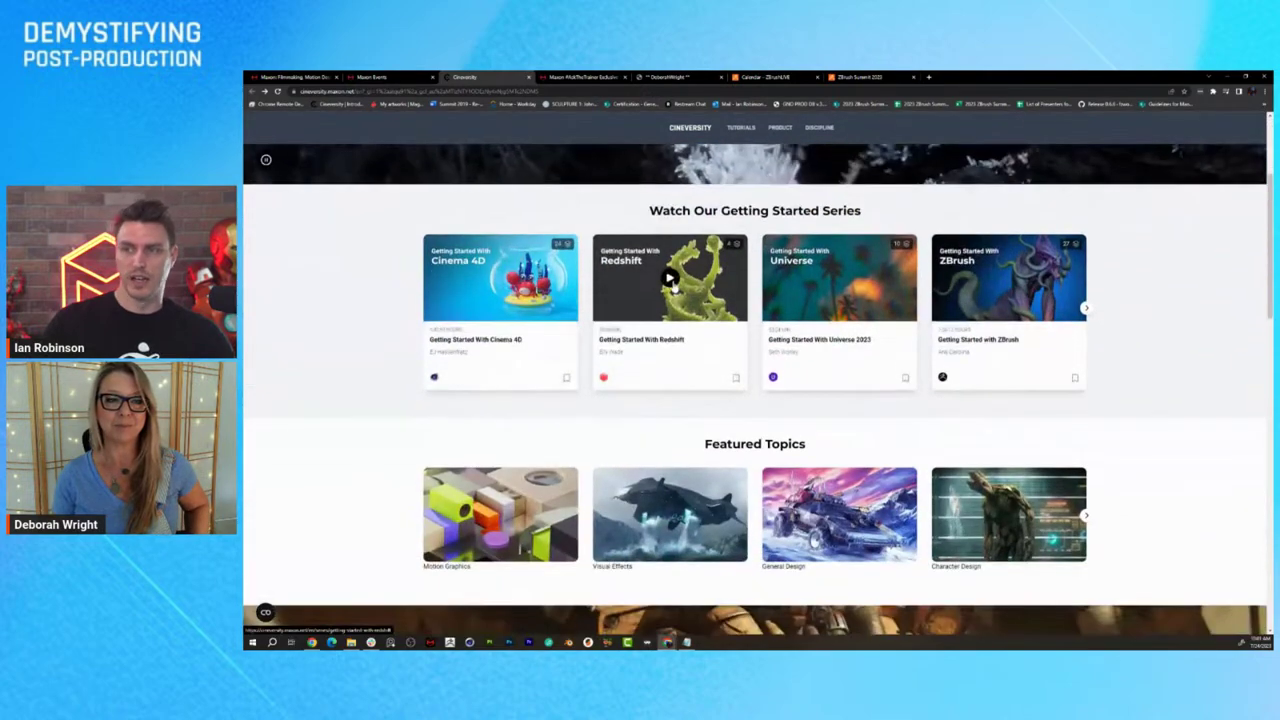
scroll(650, 270, up, 3)
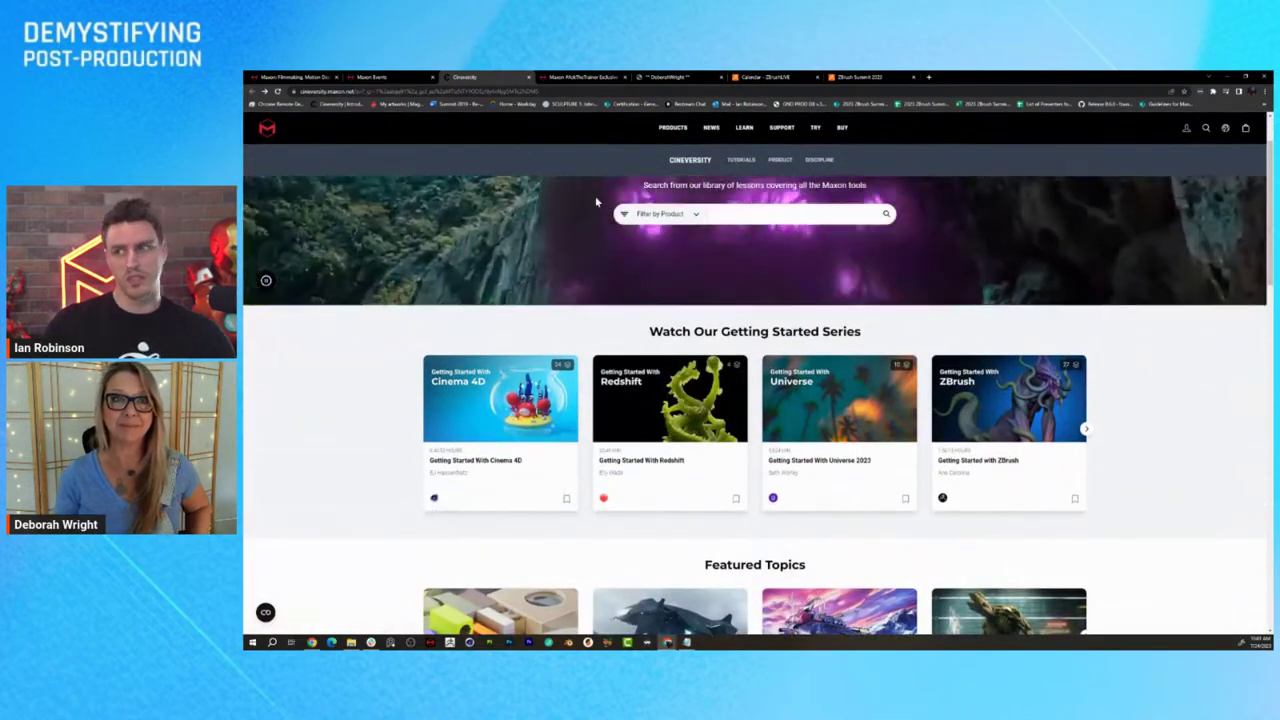
Open the ZClassroom page from the Maxon site and look through its ZBrush and ZBrushCore course categories
mouse_move(745, 130)
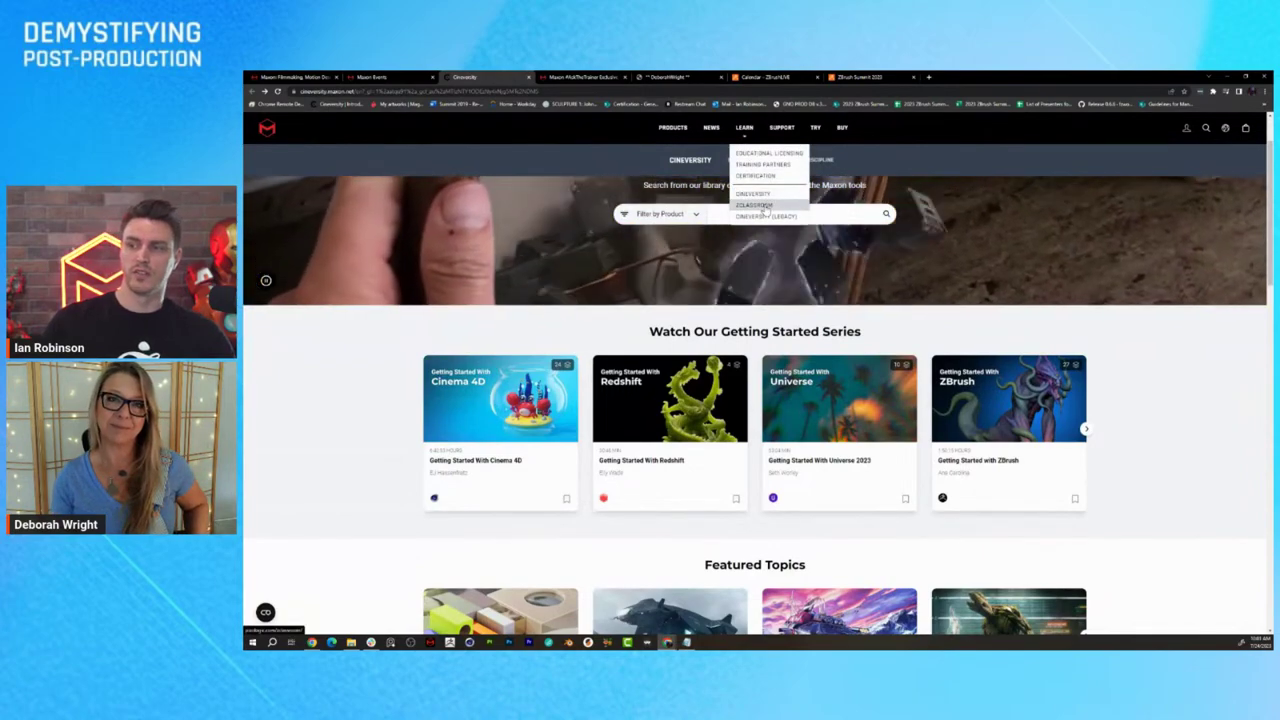
click(765, 206)
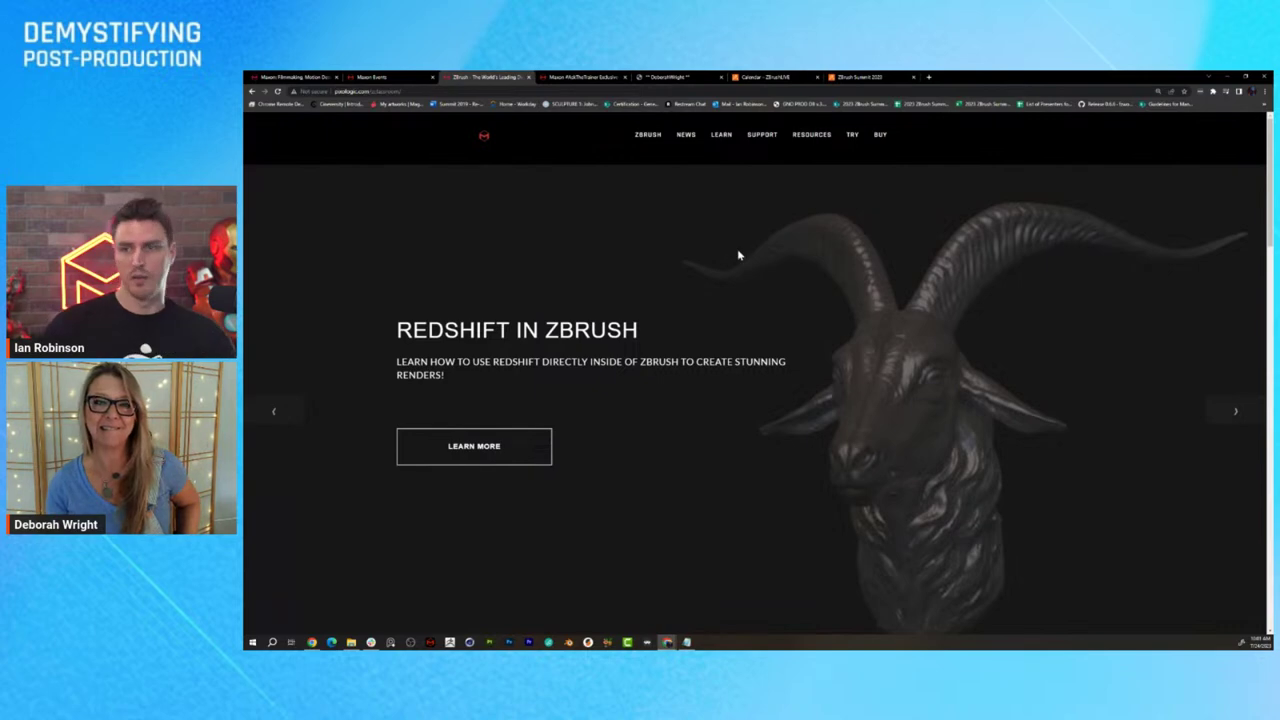
scroll(700, 240, down, 6)
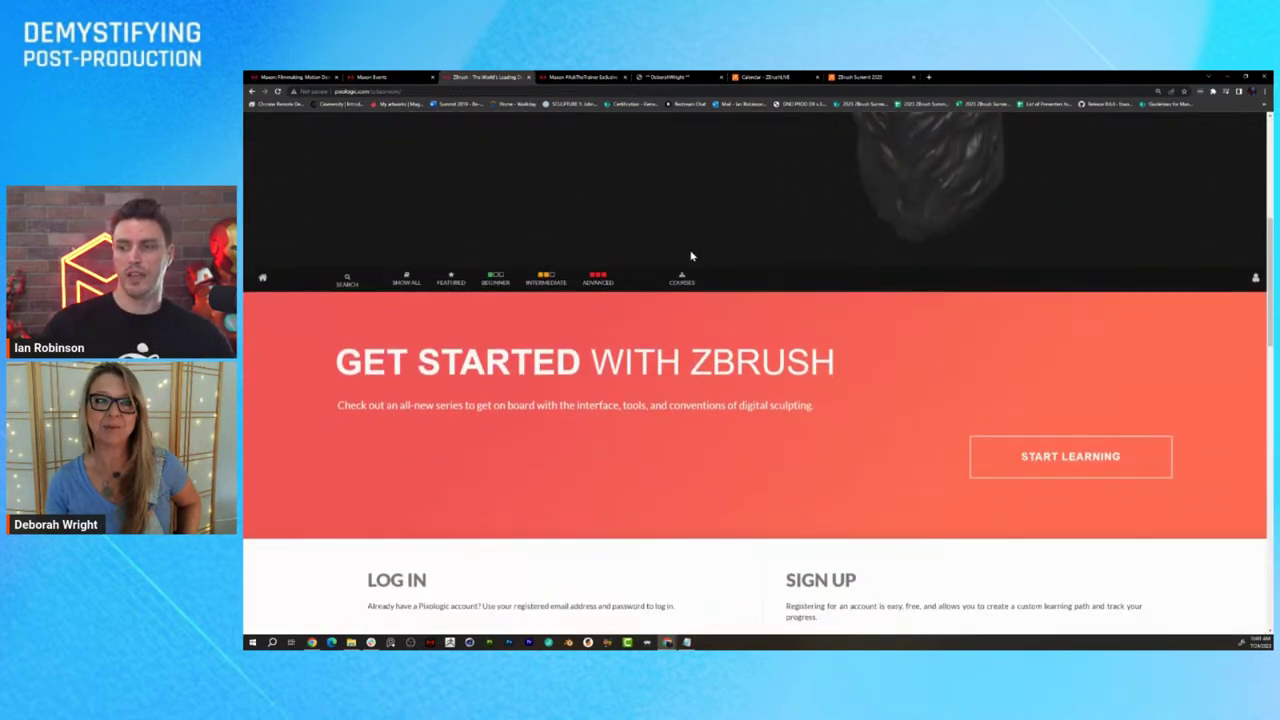
scroll(690, 256, down, 7)
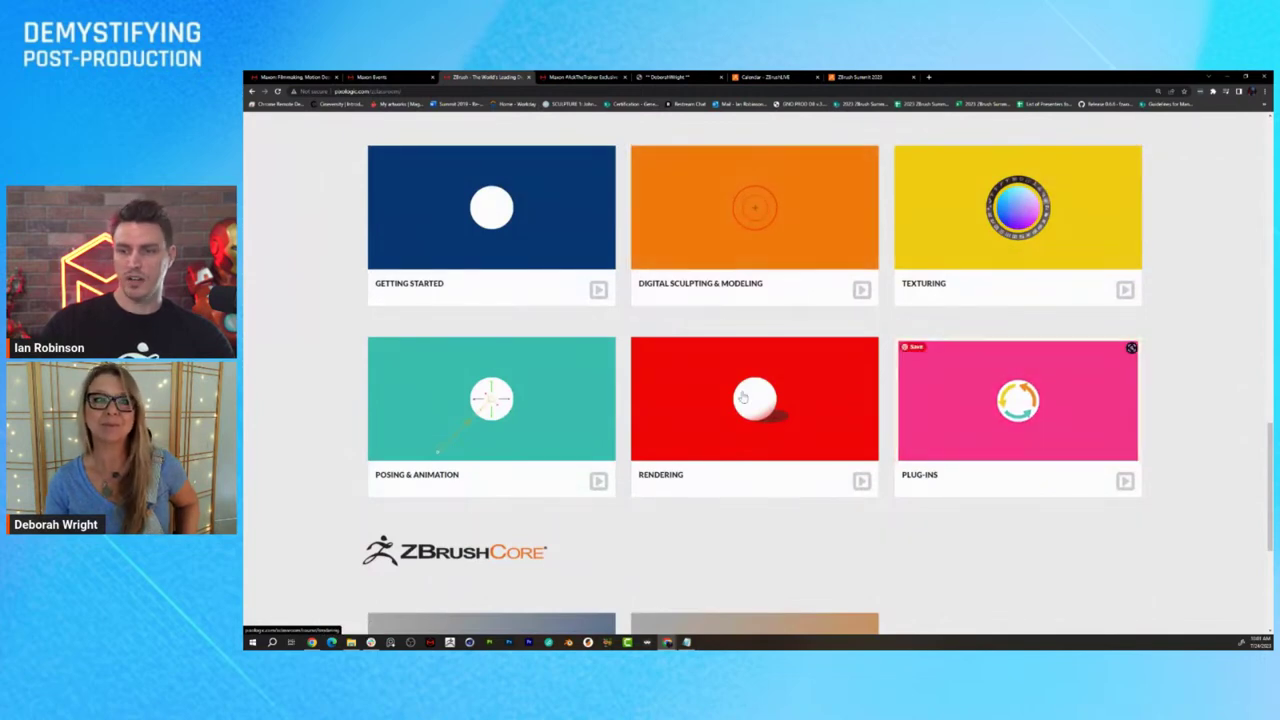
scroll(640, 390, down, 3)
scroll(640, 388, up, 6)
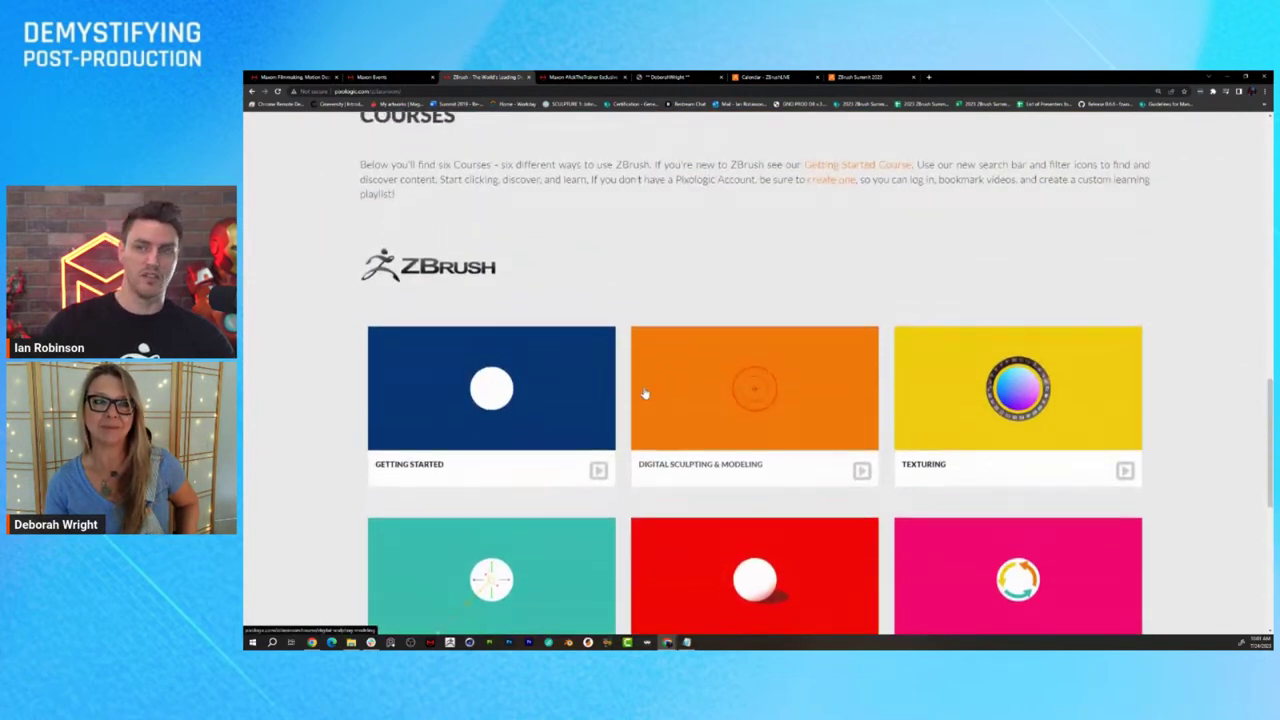
scroll(637, 385, down, 7)
scroll(688, 317, down, 2)
scroll(837, 357, up, 8)
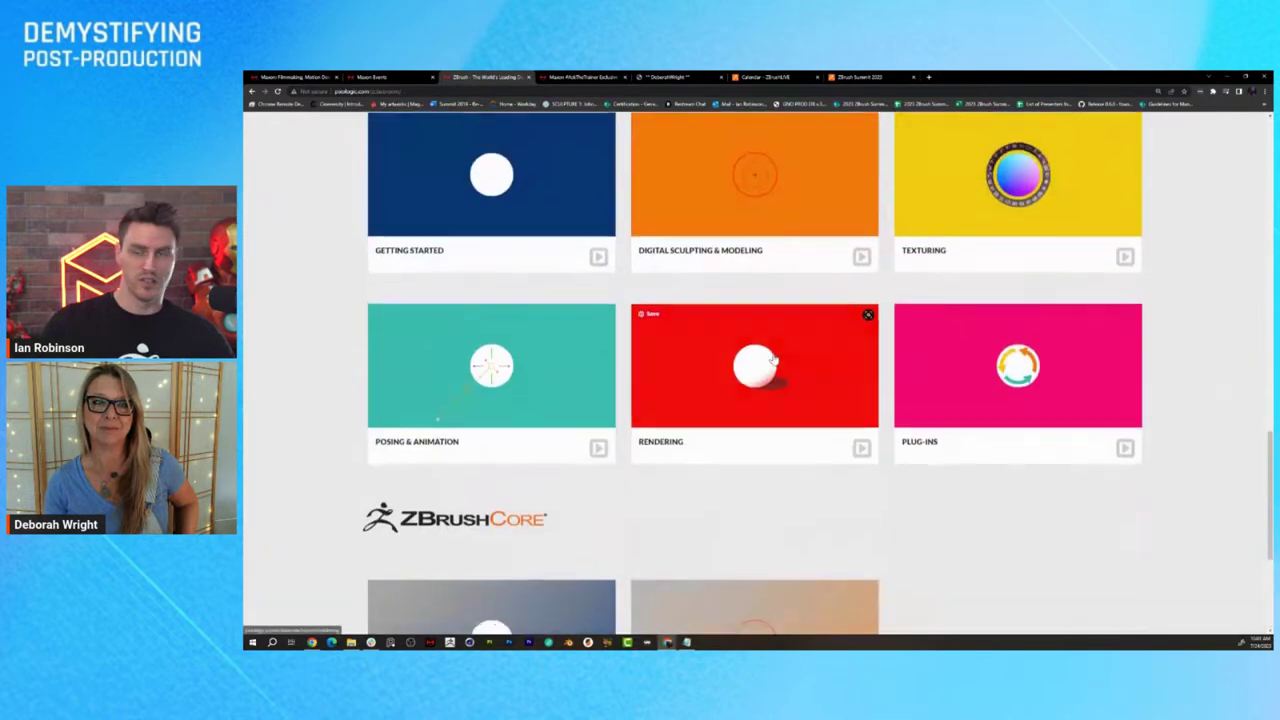
scroll(772, 352, up, 10)
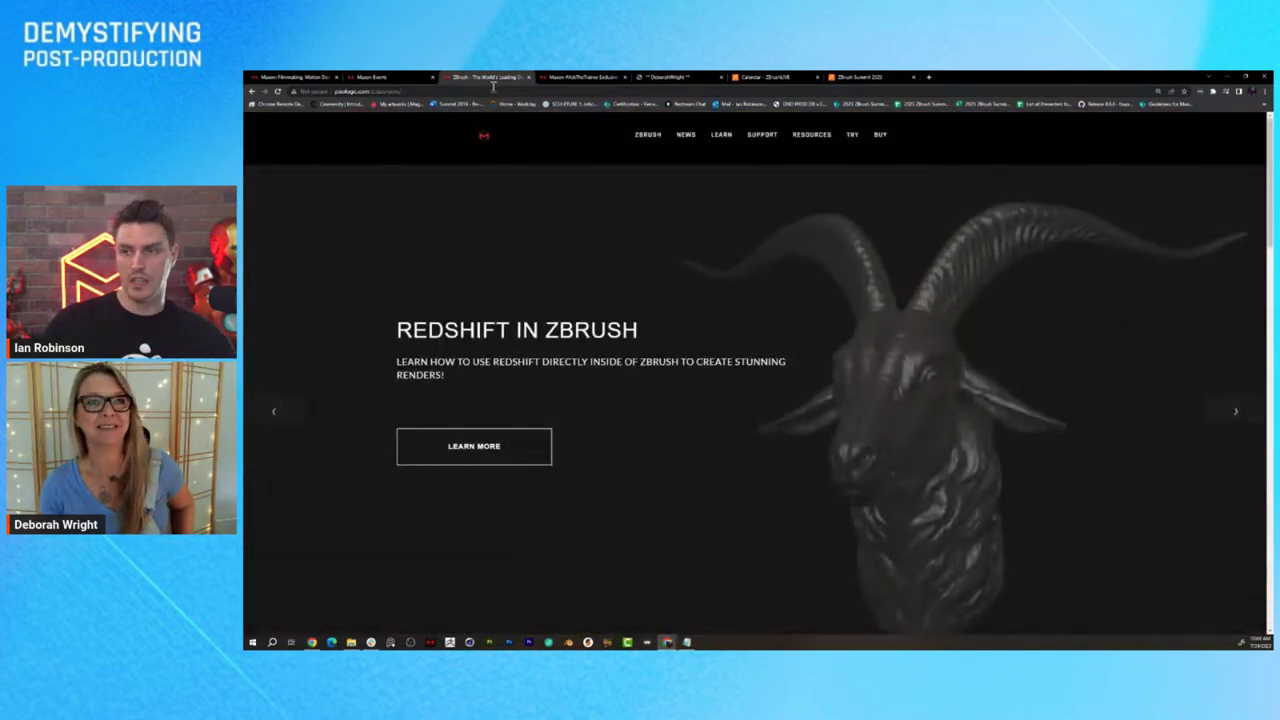
Bring up the Maxon #AskTheTrainer Exclusive Wear store page
click(585, 77)
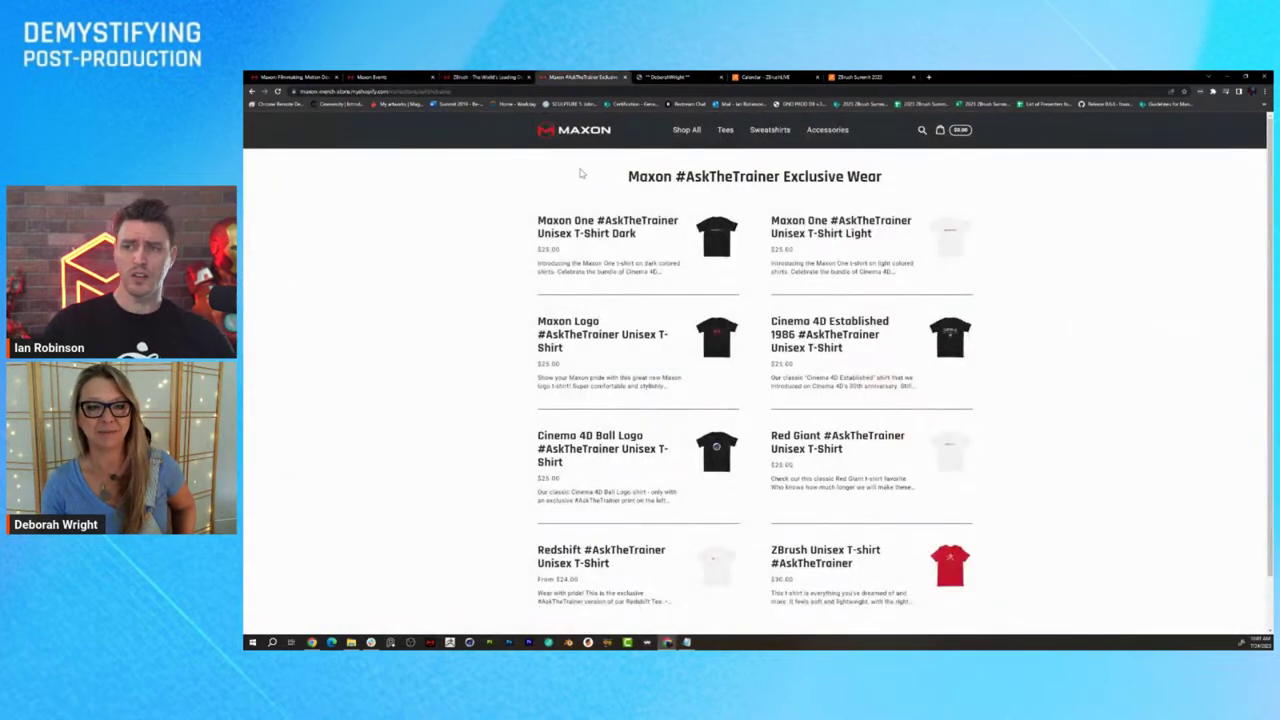